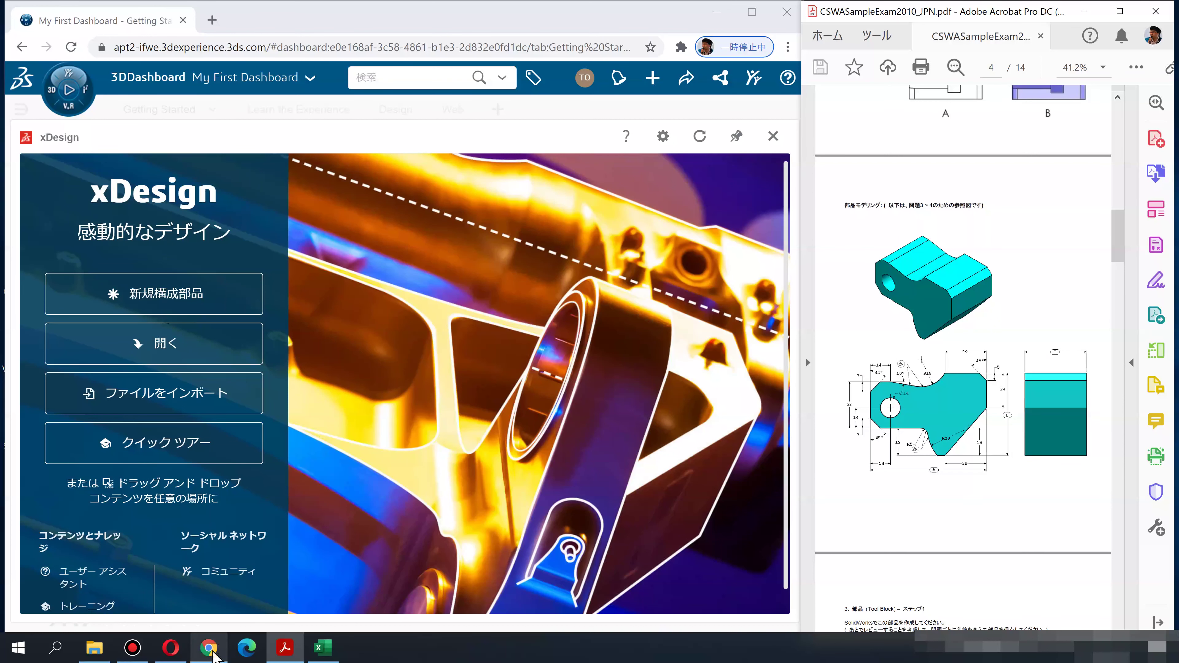
Review the SOLIDWORKS CSWA page in the browser, then return to xDesign
click(166, 653)
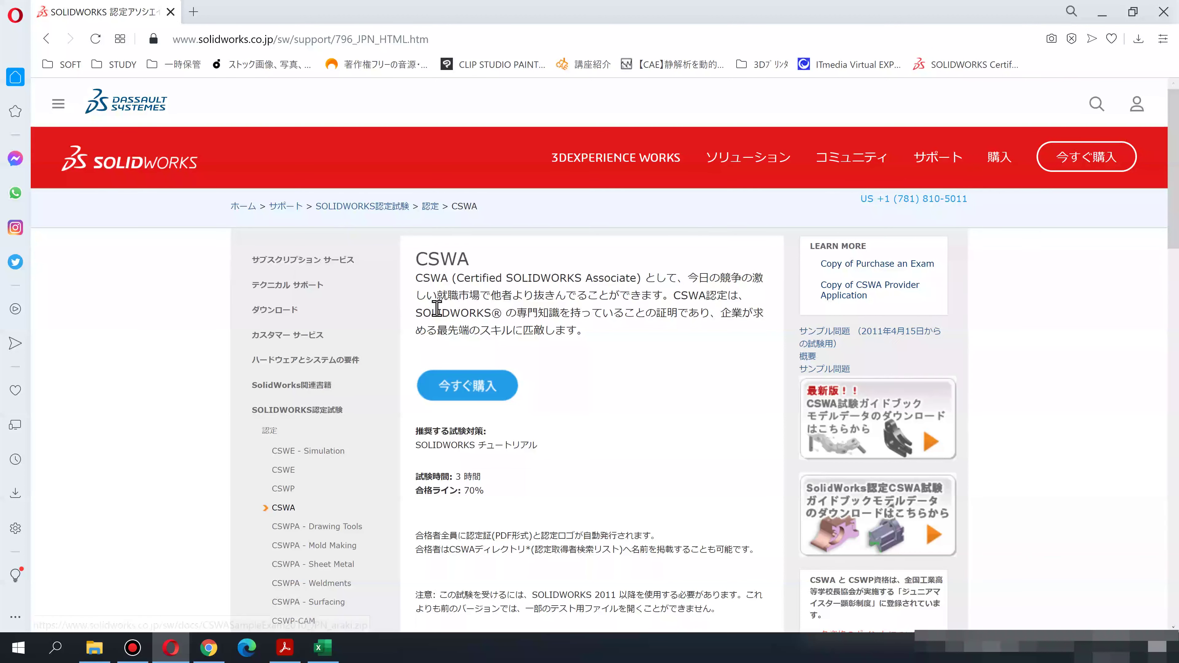
drag(419, 261, 585, 278)
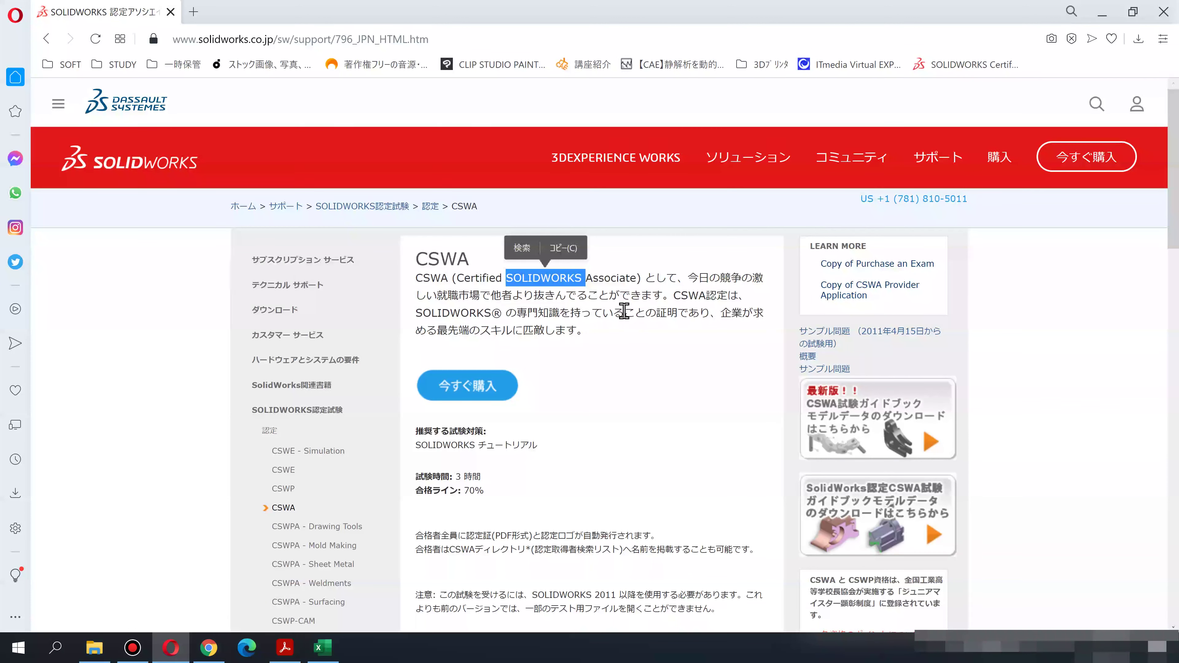
scroll(294, 423, down, 3)
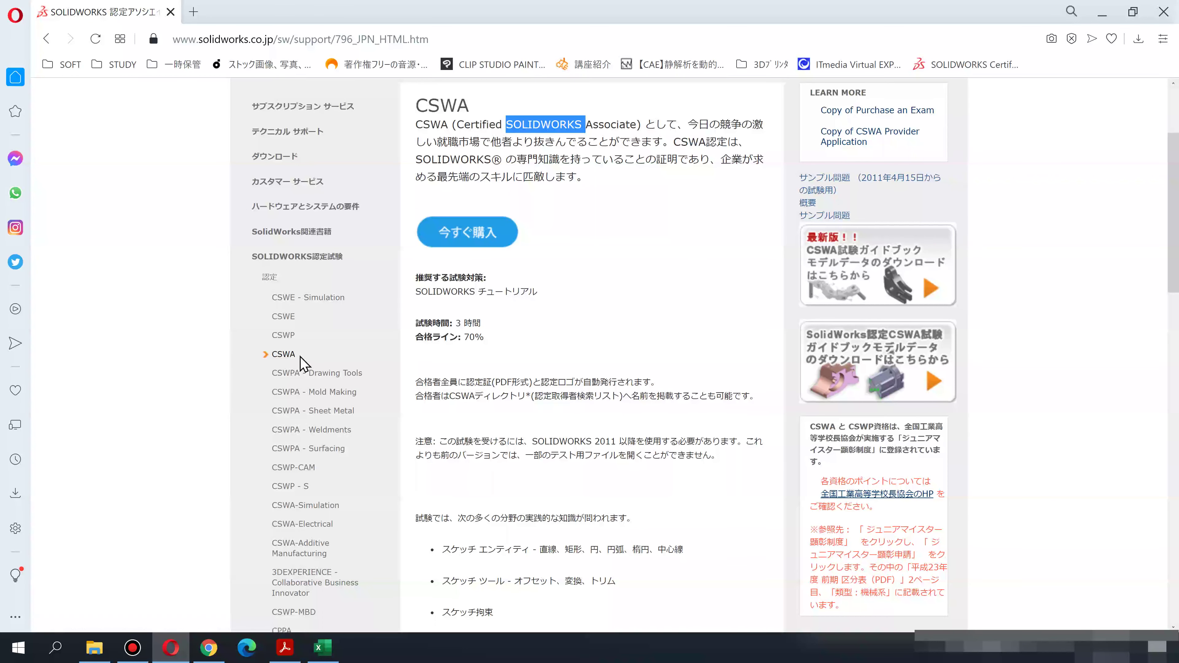
scroll(623, 349, up, 3)
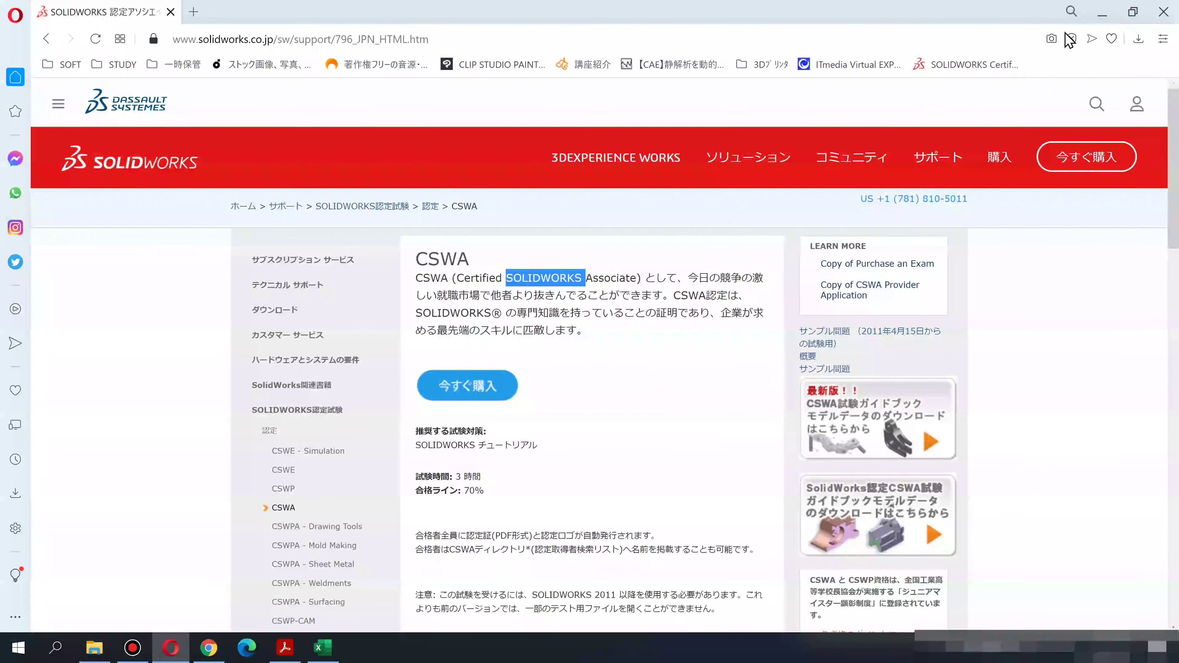
click(1107, 15)
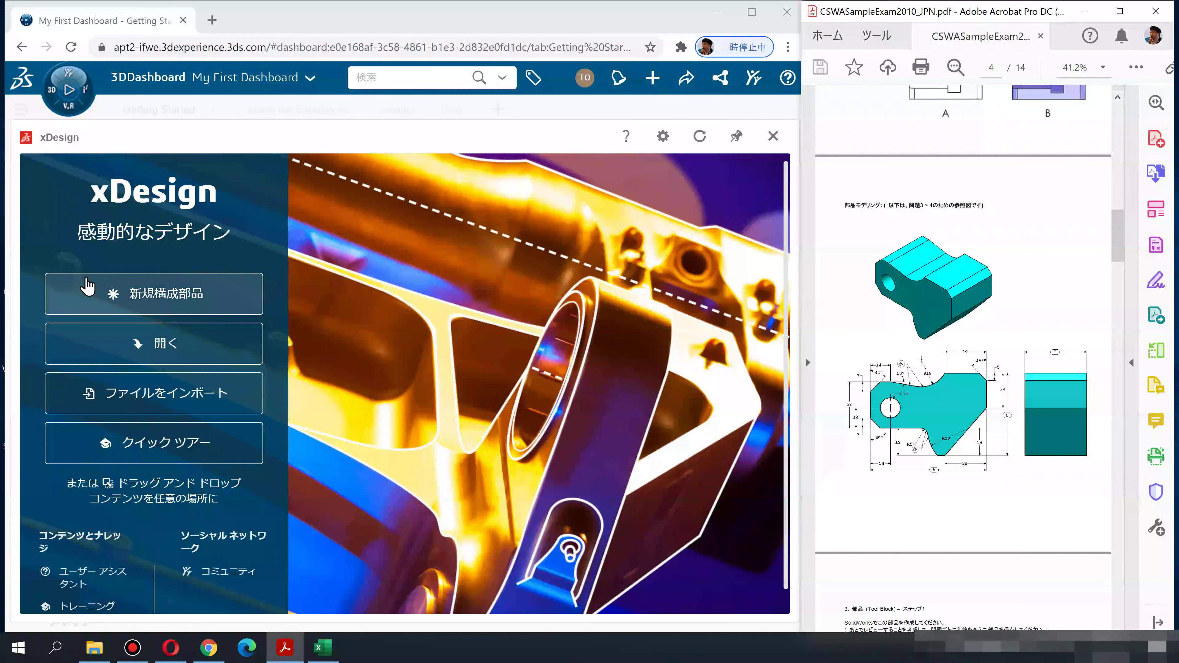
Create a new part, replacing the default name with CSWAモデリング
click(142, 301)
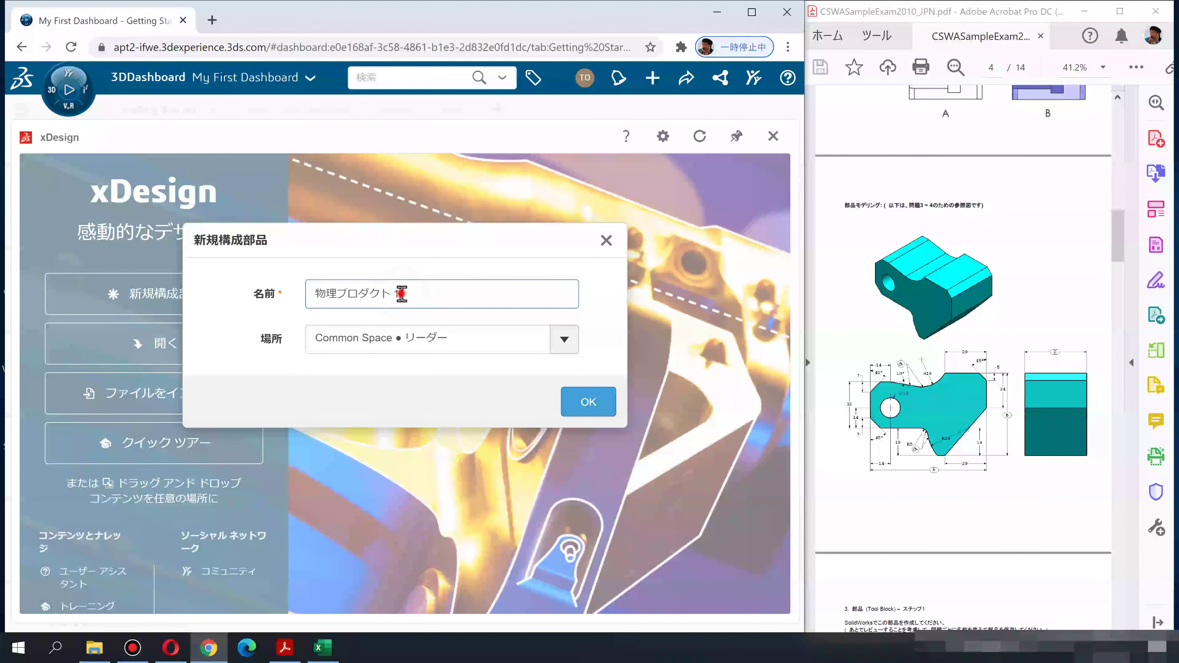
key(BackSpace)
text(CSWAもでりn)
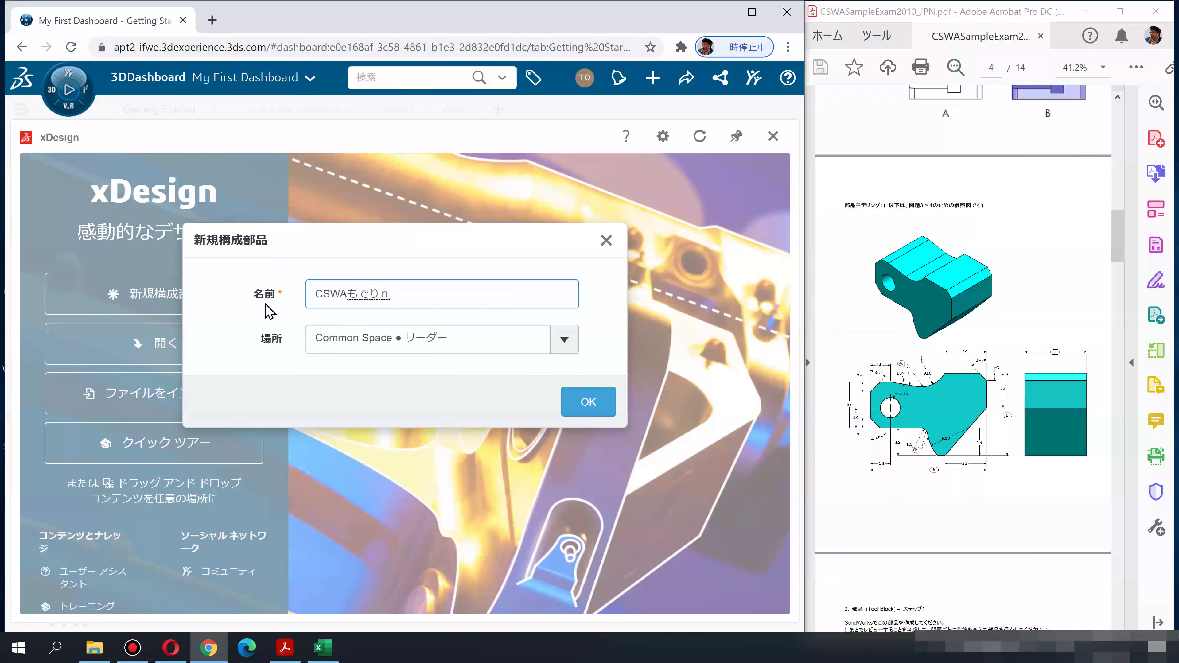
text(gu)
key(space)
key(Return)
key(Return)
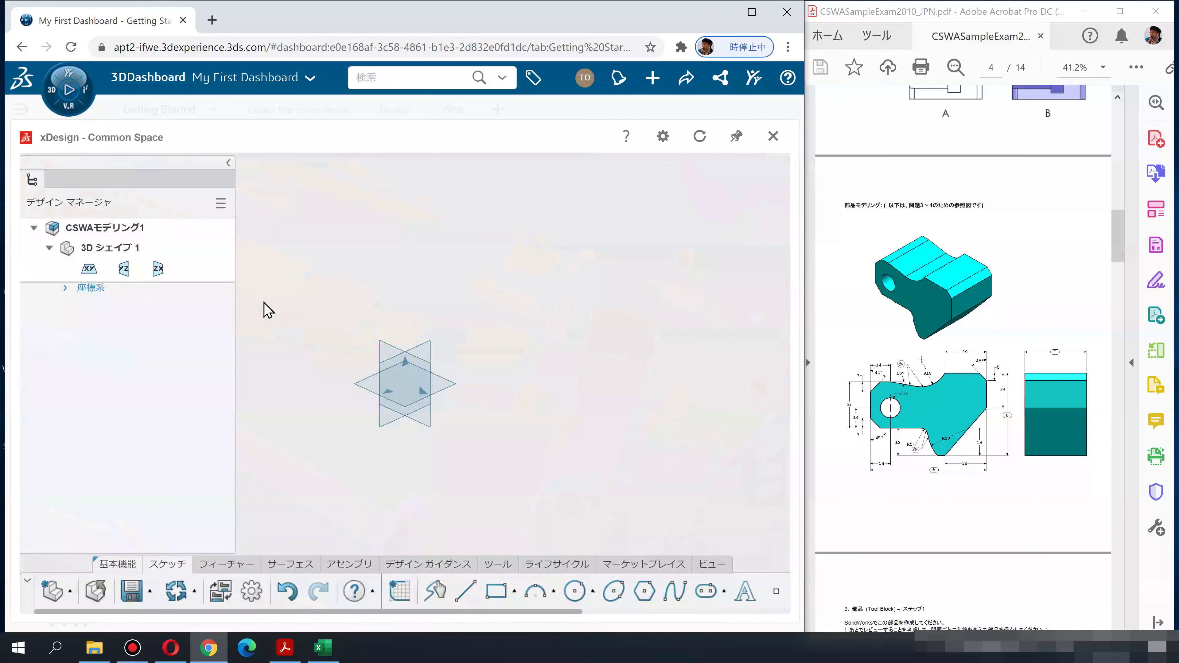
mouse_move(402, 312)
middle_down()
mouse_move(427, 314)
mouse_move(336, 297)
middle_up()
click(988, 407)
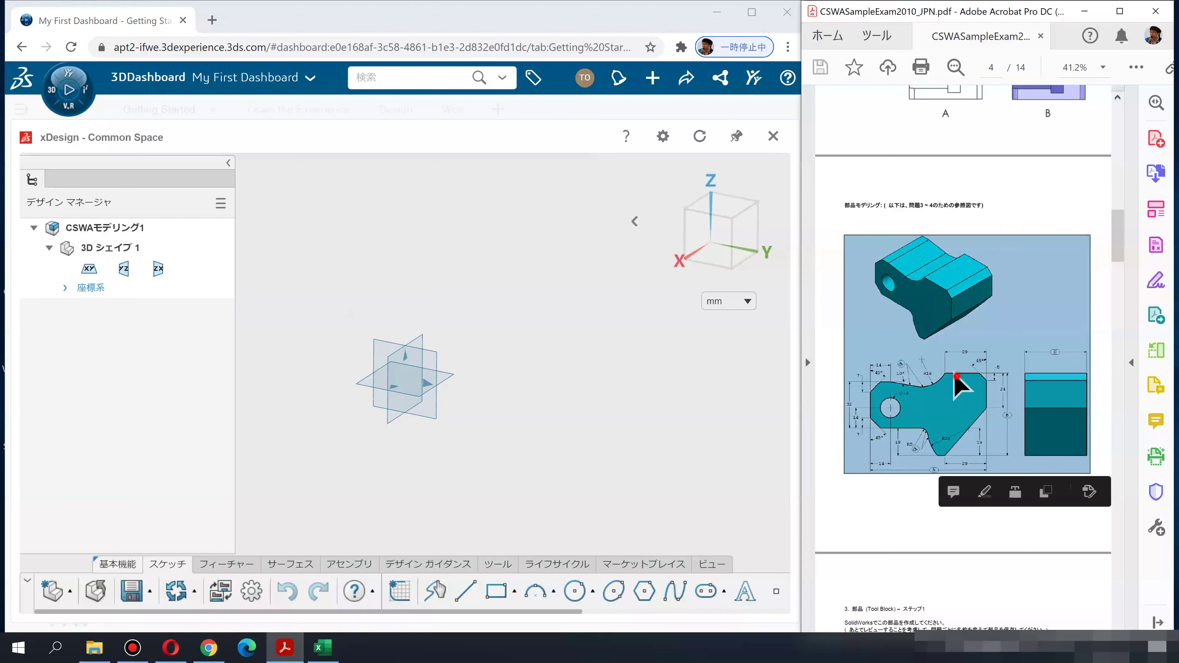
scroll(966, 385, down, 2)
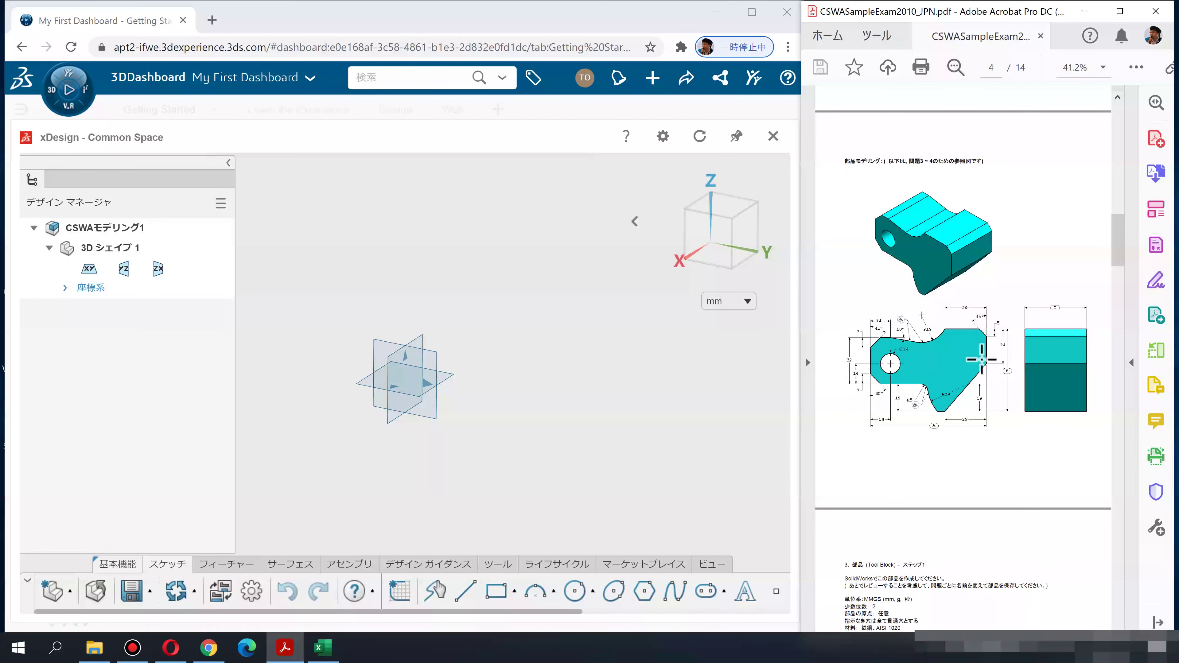
scroll(947, 391, down, 1)
scroll(947, 390, down, 3)
scroll(947, 390, down, 1)
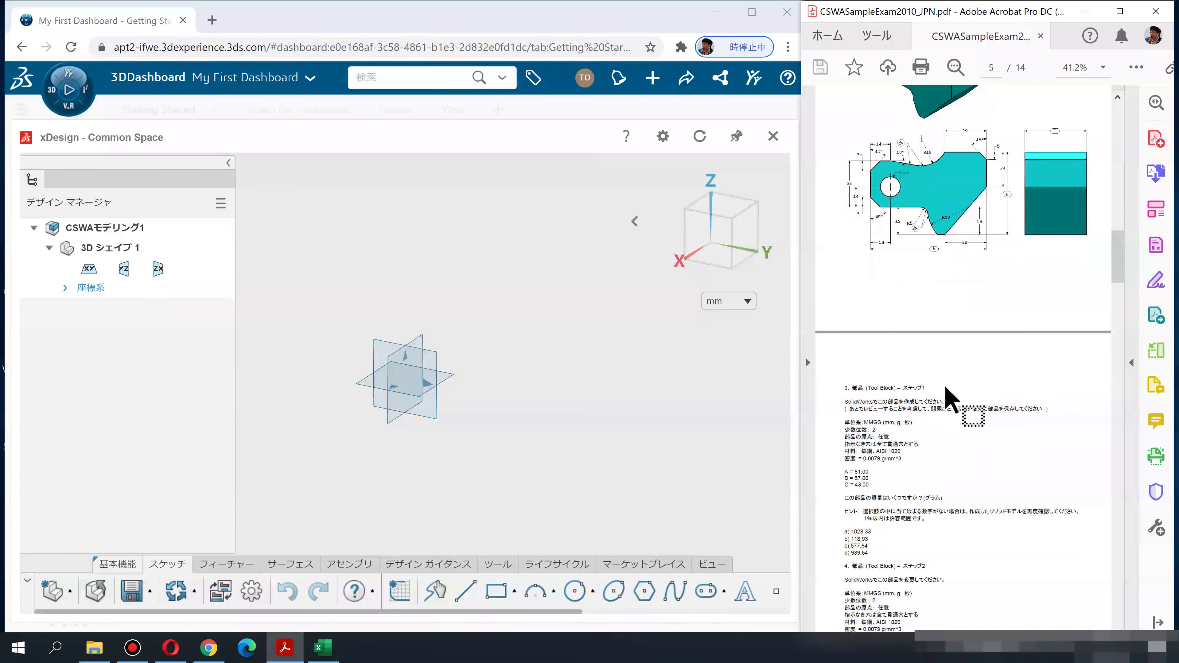
scroll(946, 387, down, 1)
scroll(946, 386, down, 2)
scroll(934, 395, down, 1)
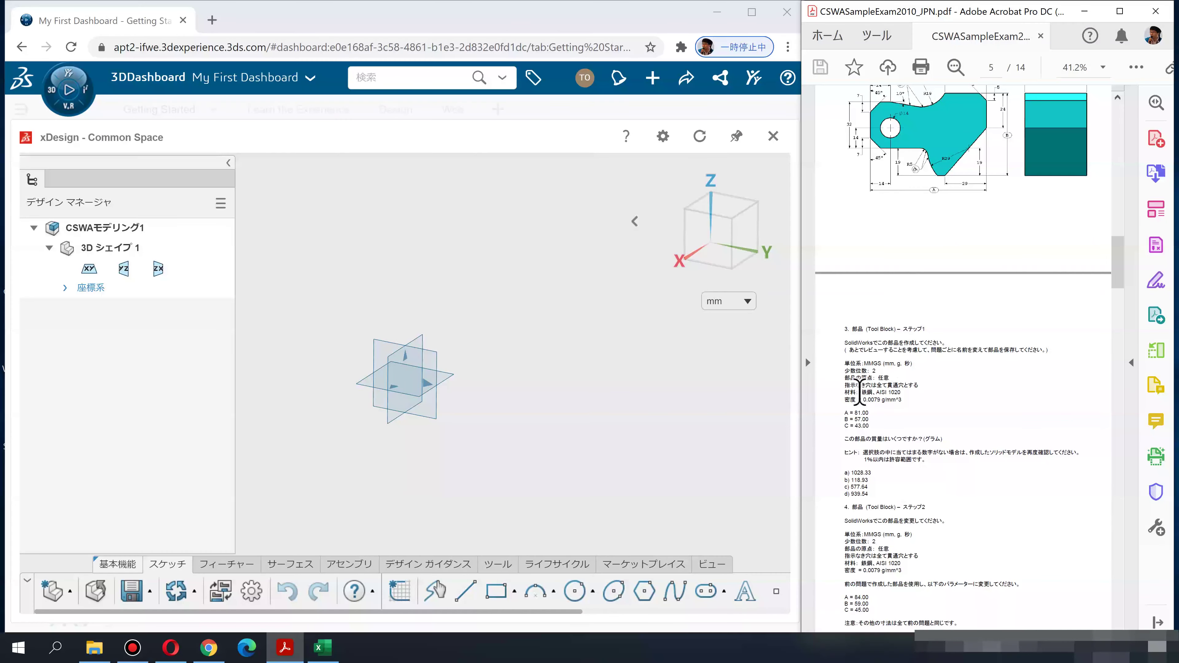
drag(910, 386, 862, 393)
click(864, 402)
drag(864, 400, 902, 400)
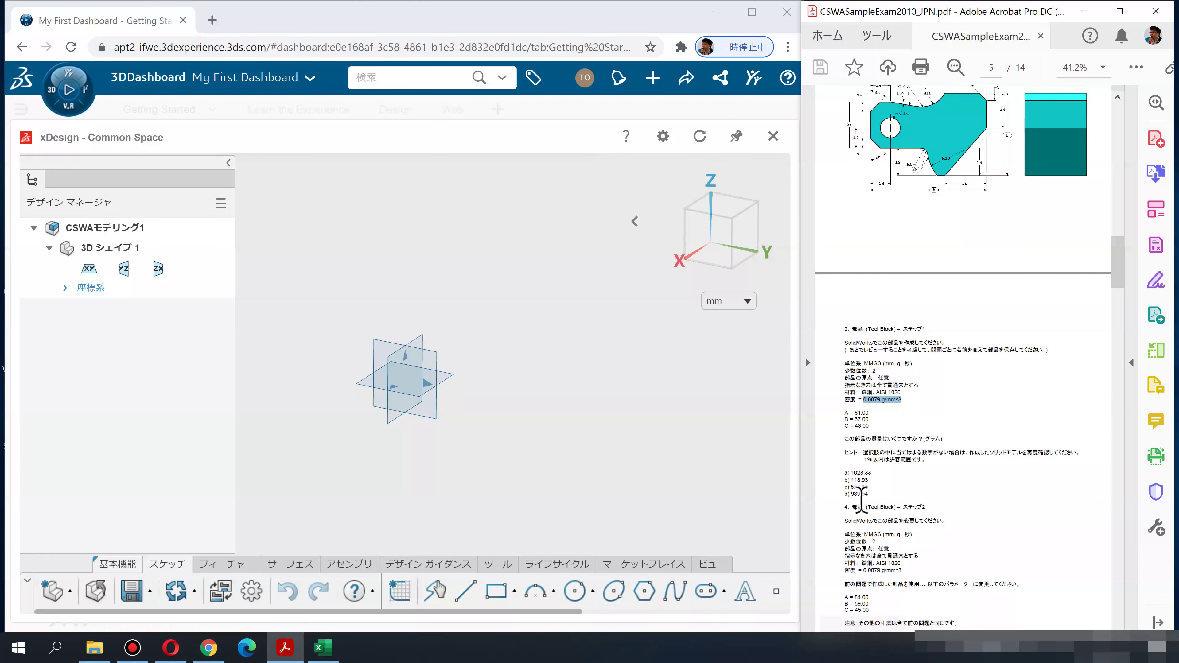
scroll(924, 353, up, 3)
scroll(924, 353, up, 2)
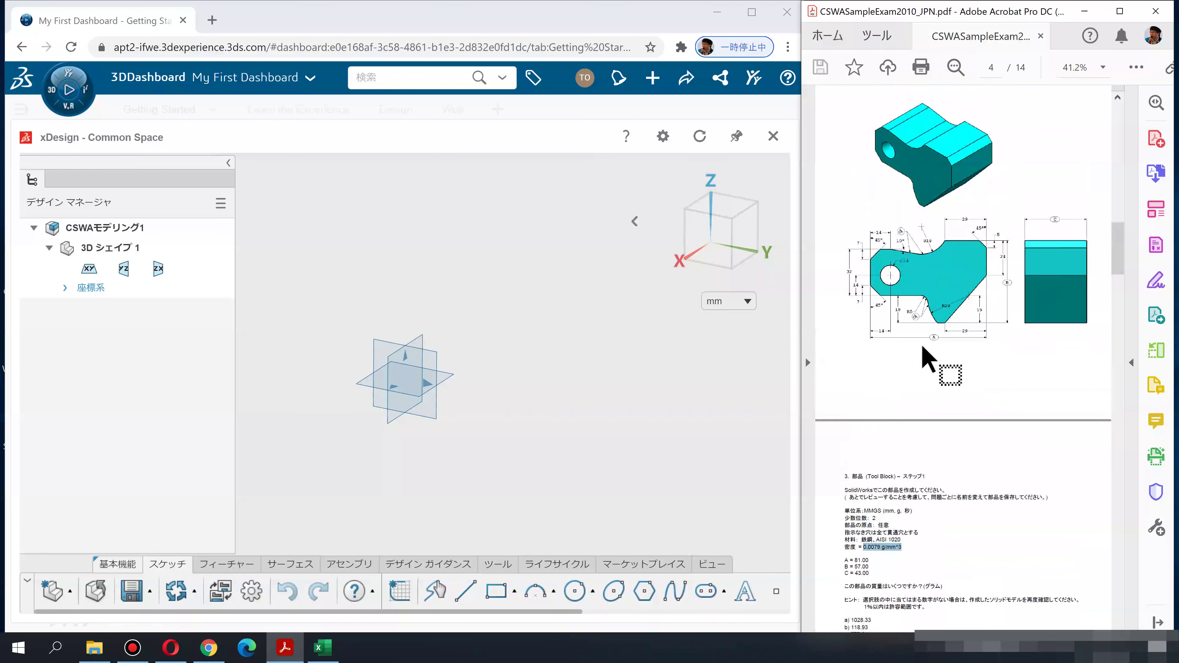
scroll(926, 358, up, 1)
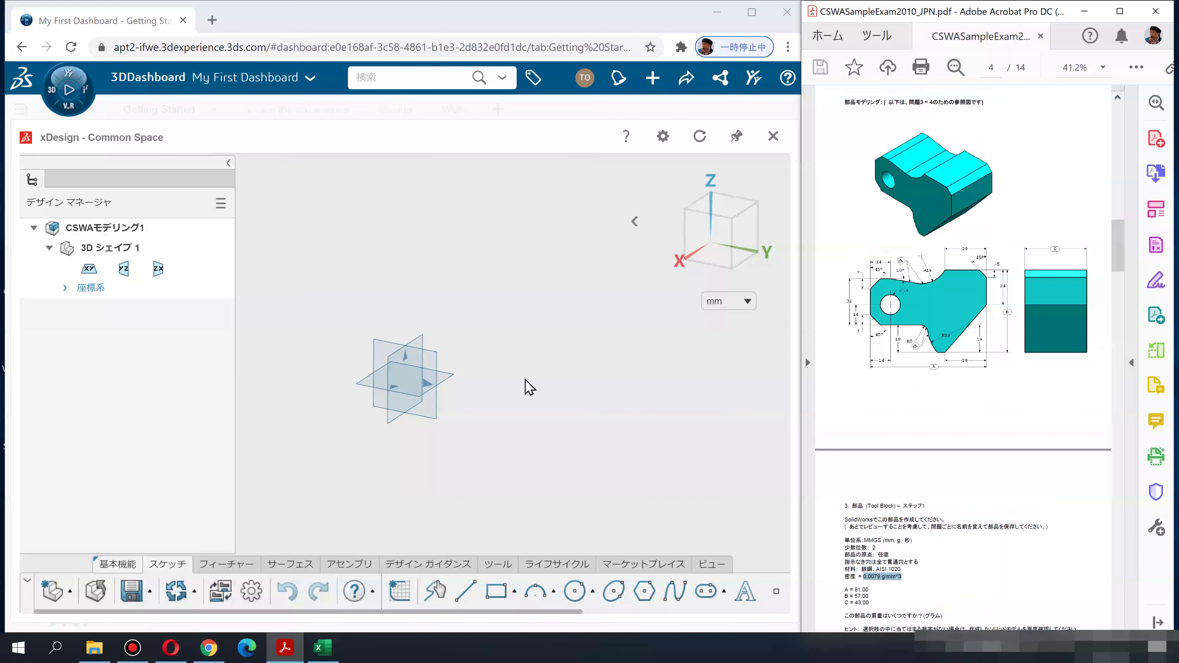
click(547, 391)
middle_drag(547, 392, 660, 404)
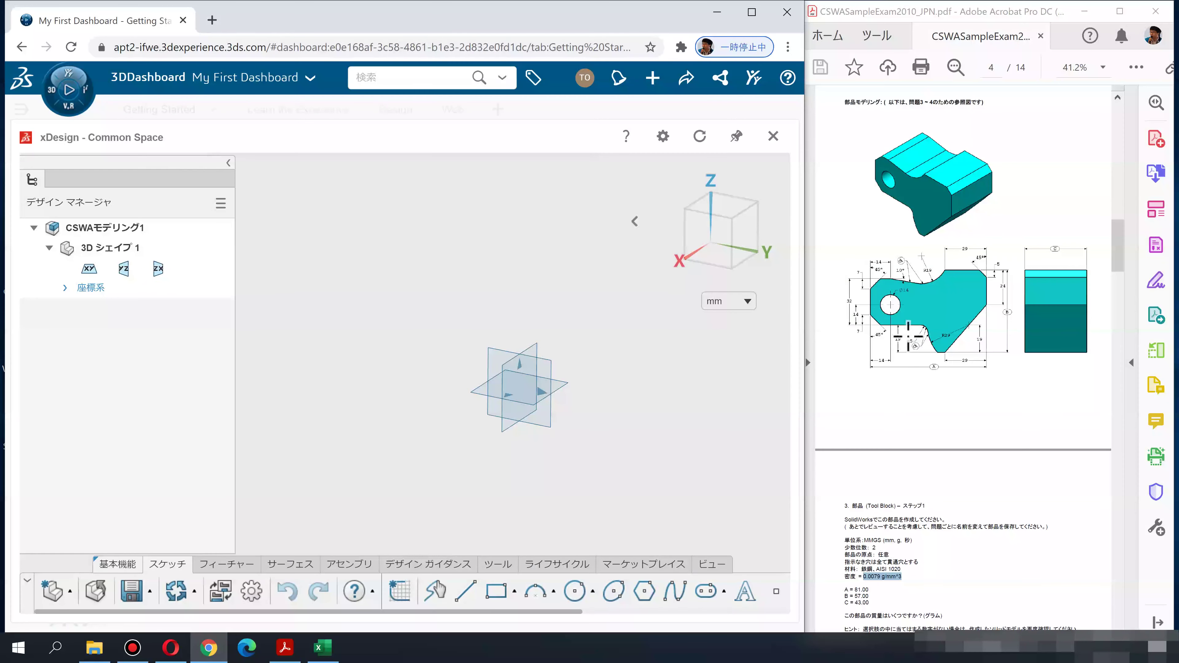
scroll(948, 316, up, 1)
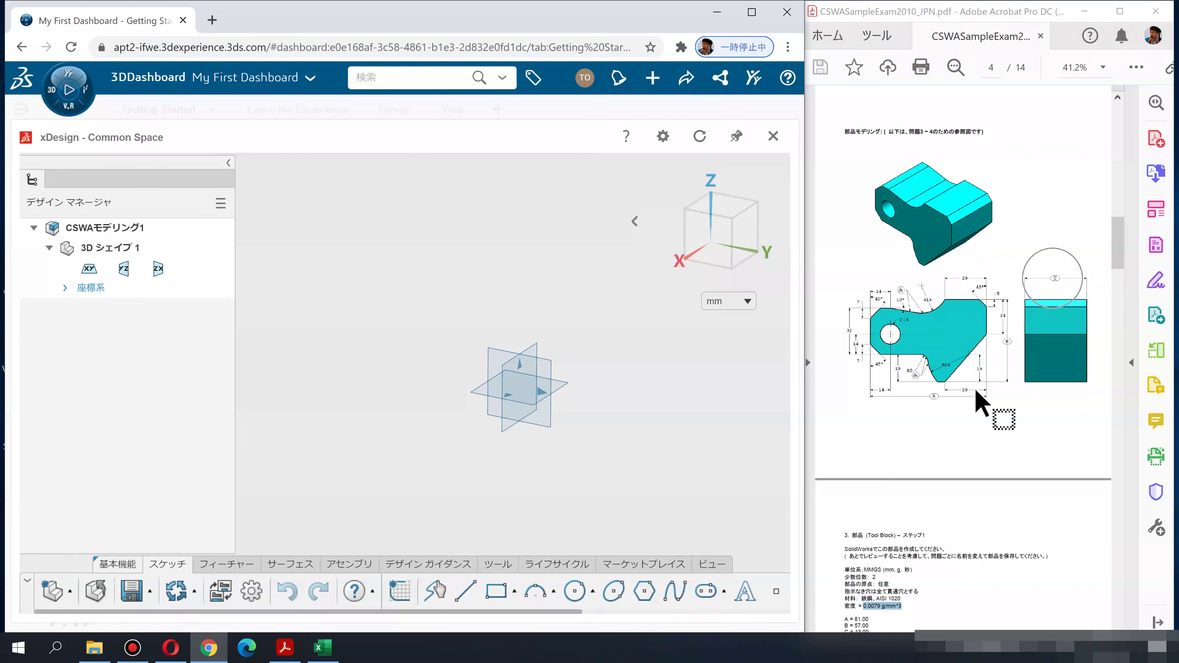
scroll(885, 534, down, 2)
scroll(884, 534, down, 3)
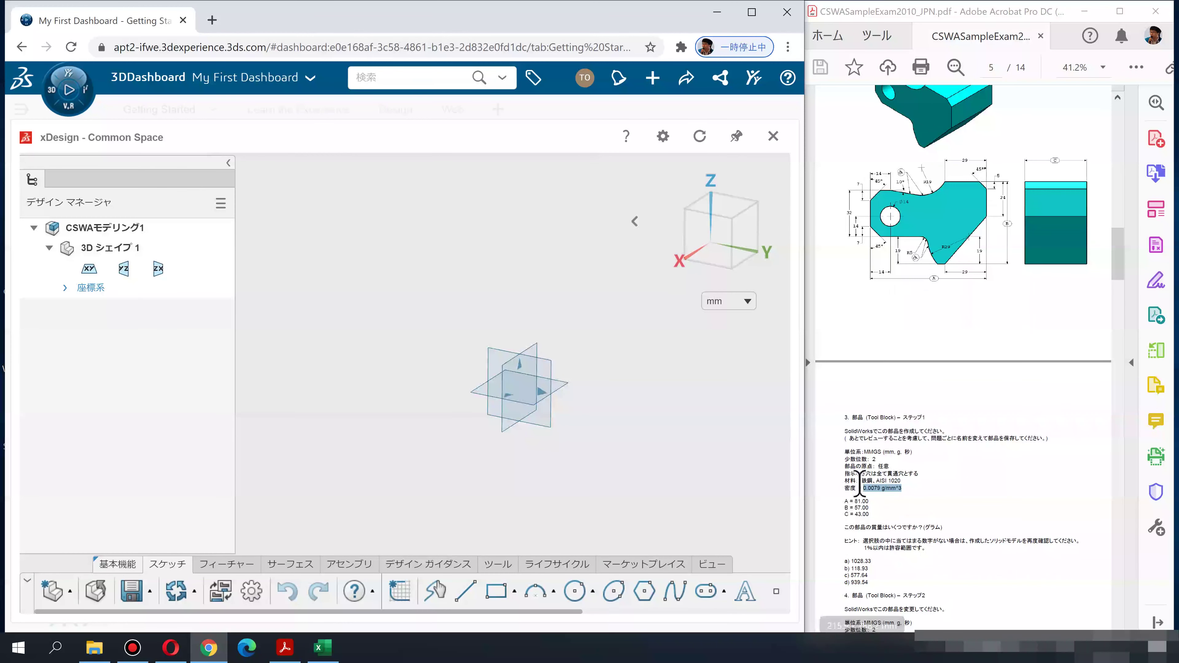
drag(870, 486, 940, 459)
scroll(925, 478, up, 7)
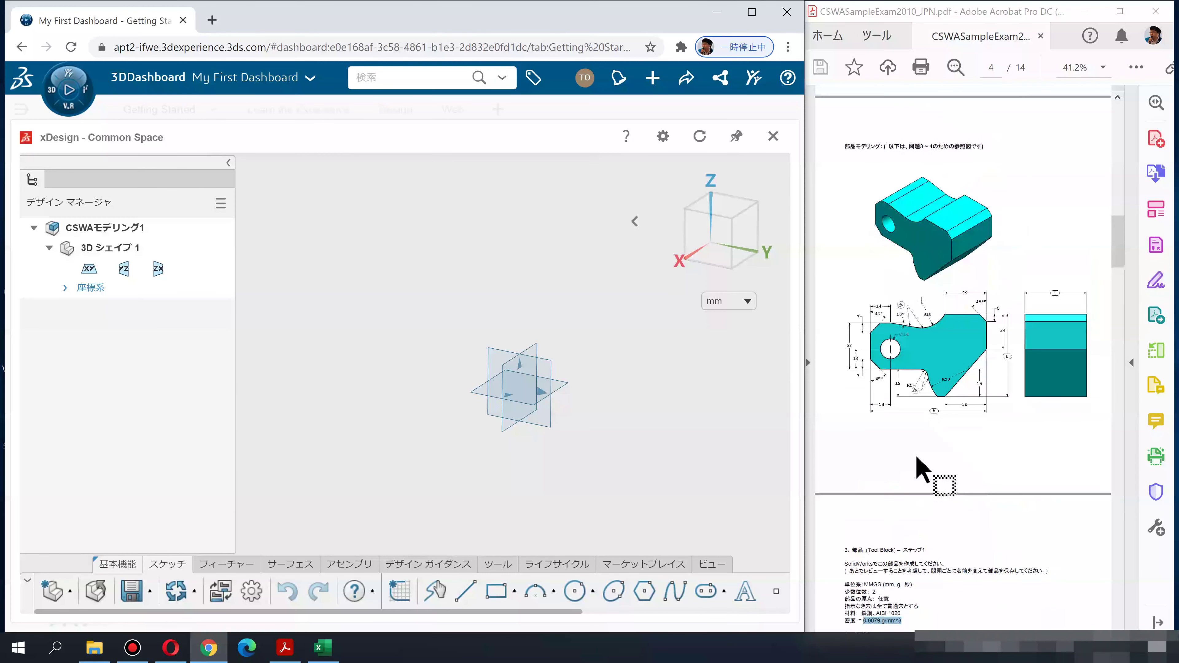
drag(940, 460, 1046, 337)
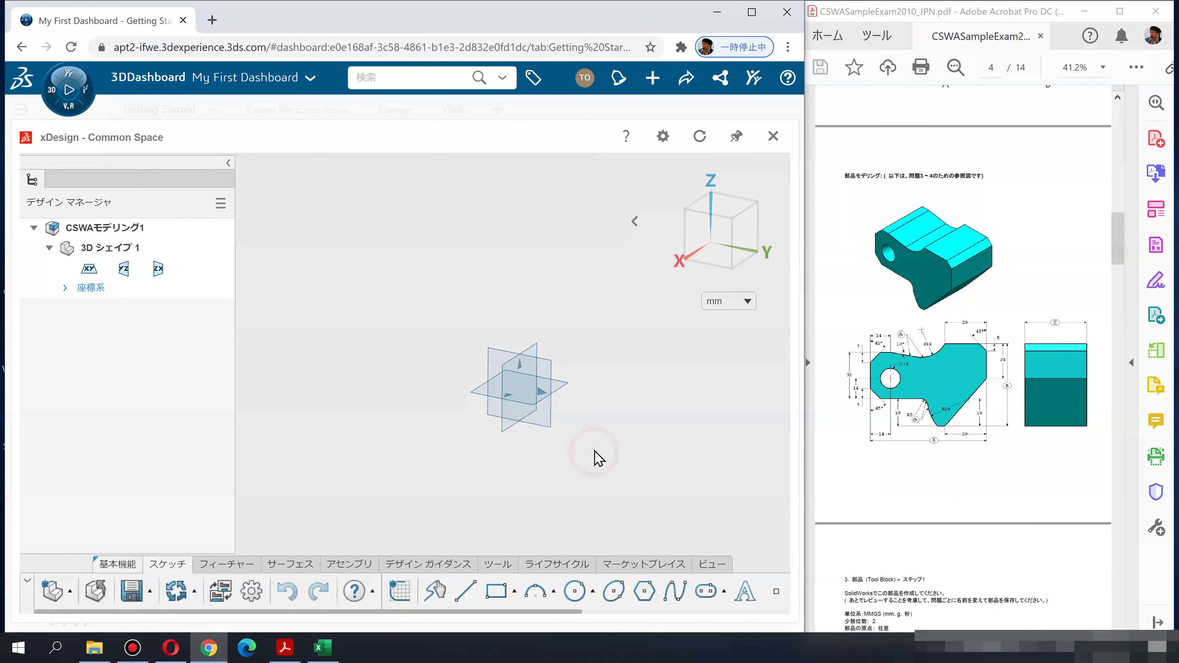
scroll(973, 429, down, 2)
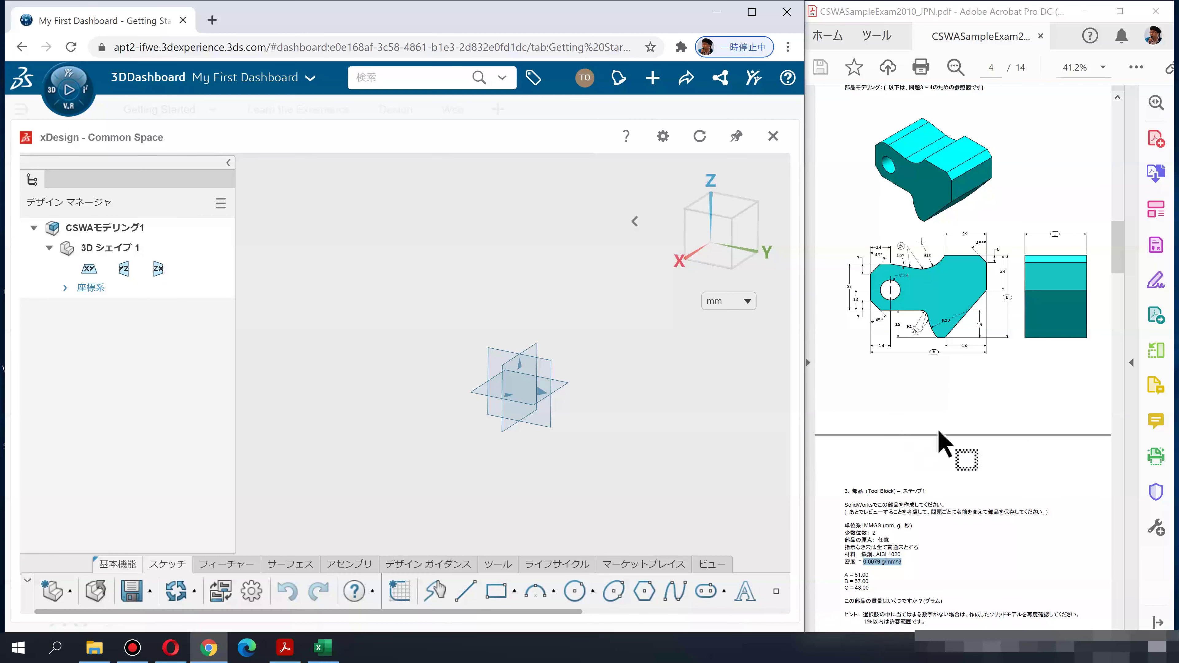
scroll(962, 329, up, 1)
scroll(962, 329, up, 1)
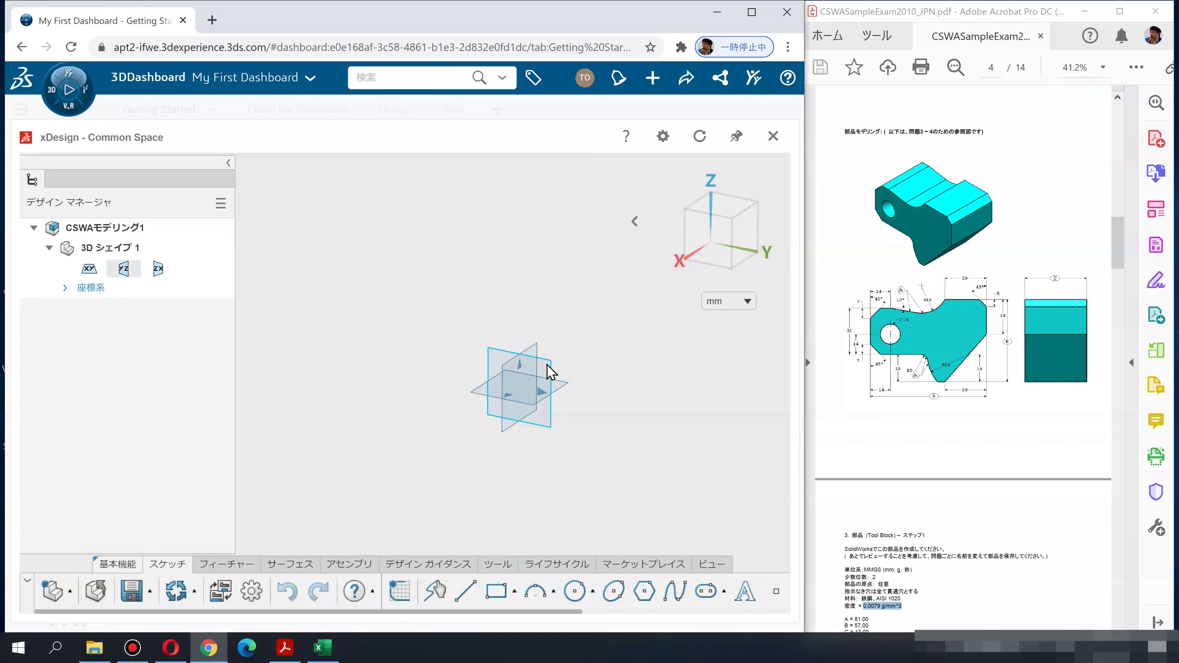
Start スケッチ.1 on the YZ plane, viewed flat and zoomed to frame it
click(549, 365)
click(588, 305)
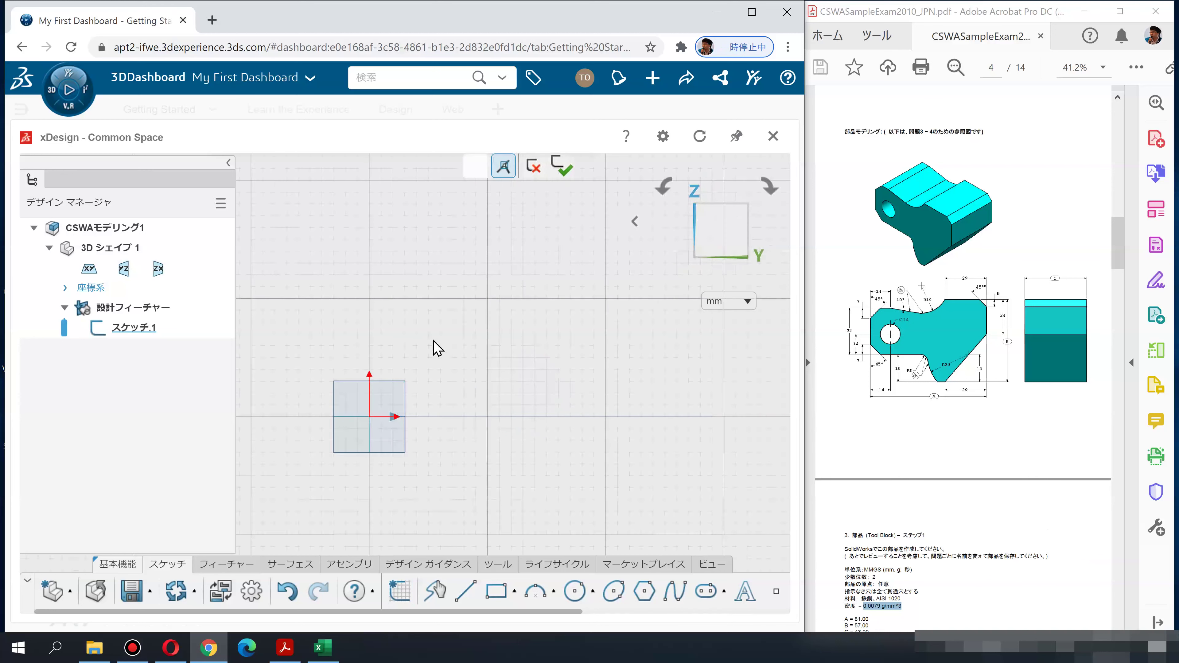
middle_drag(600, 287, 527, 316)
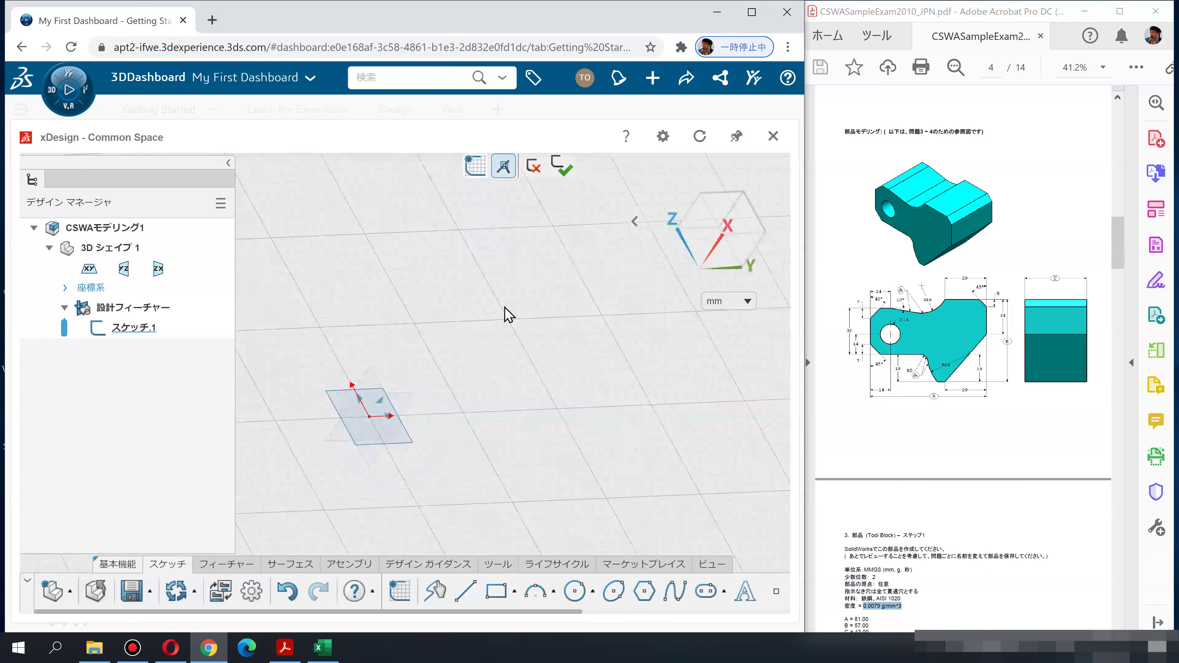
key(ctrl+8)
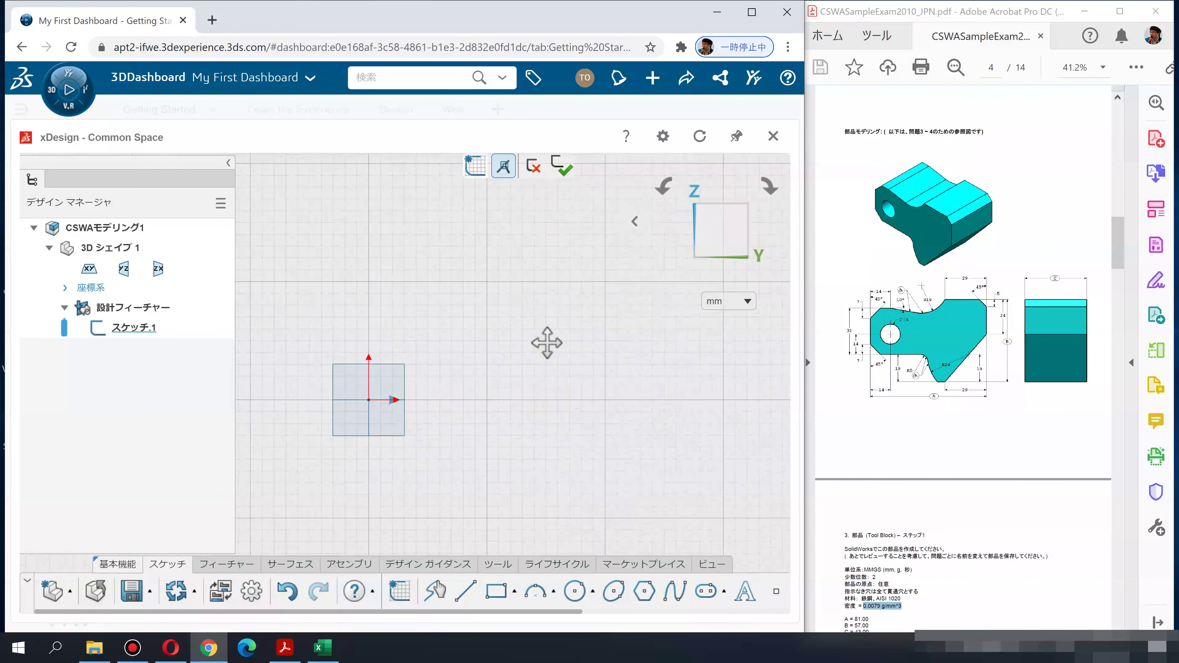
ctrl+middle_drag(506, 372, 673, 274)
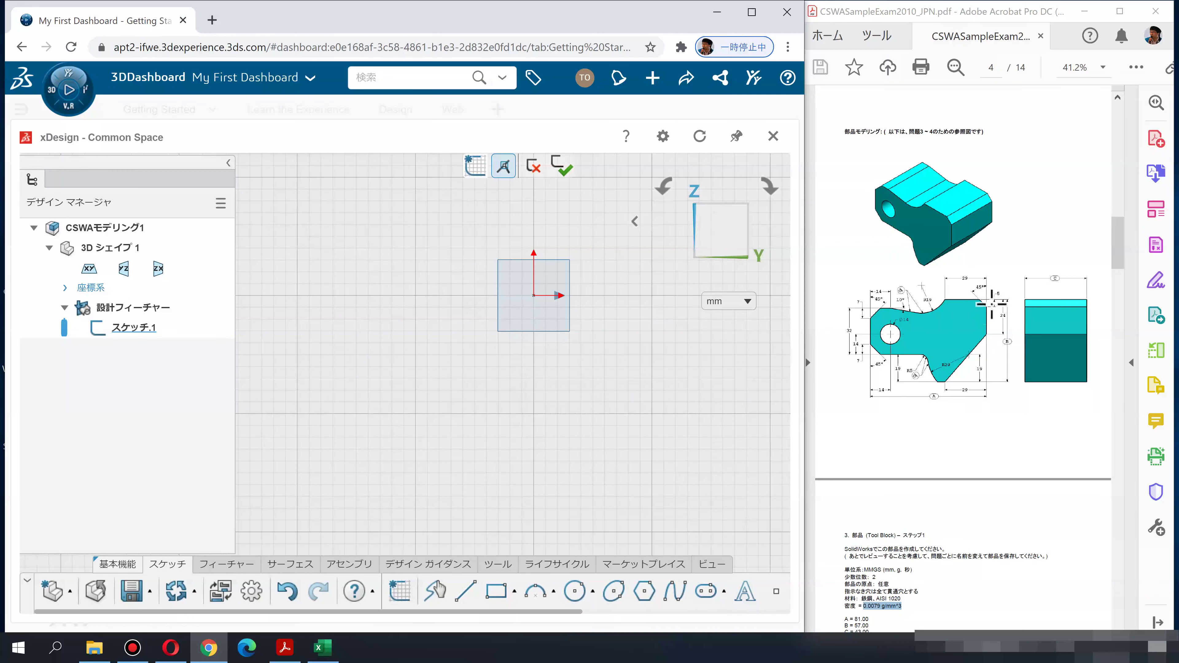
scroll(988, 375, down, 2)
scroll(988, 388, down, 5)
scroll(979, 382, down, 5)
scroll(982, 395, down, 5)
scroll(980, 387, down, 5)
scroll(980, 386, down, 2)
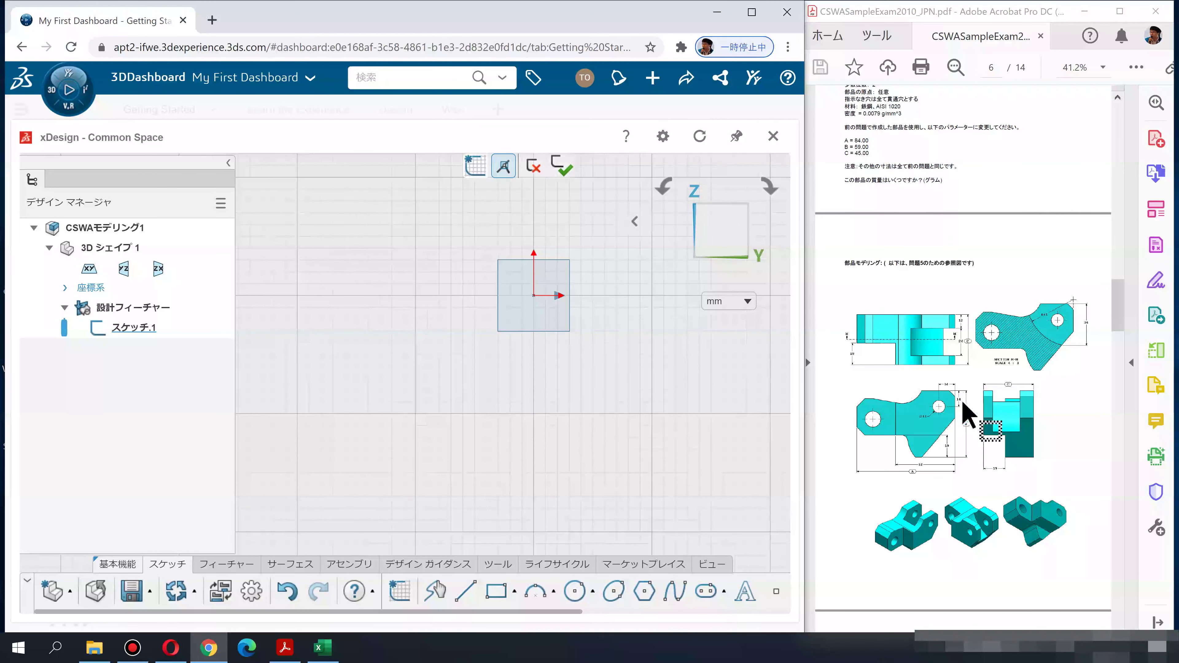
scroll(948, 429, down, 2)
scroll(948, 437, down, 5)
scroll(948, 443, down, 5)
scroll(947, 446, down, 5)
scroll(942, 460, down, 5)
scroll(961, 440, up, 5)
scroll(969, 448, up, 5)
scroll(961, 432, up, 5)
scroll(959, 432, up, 5)
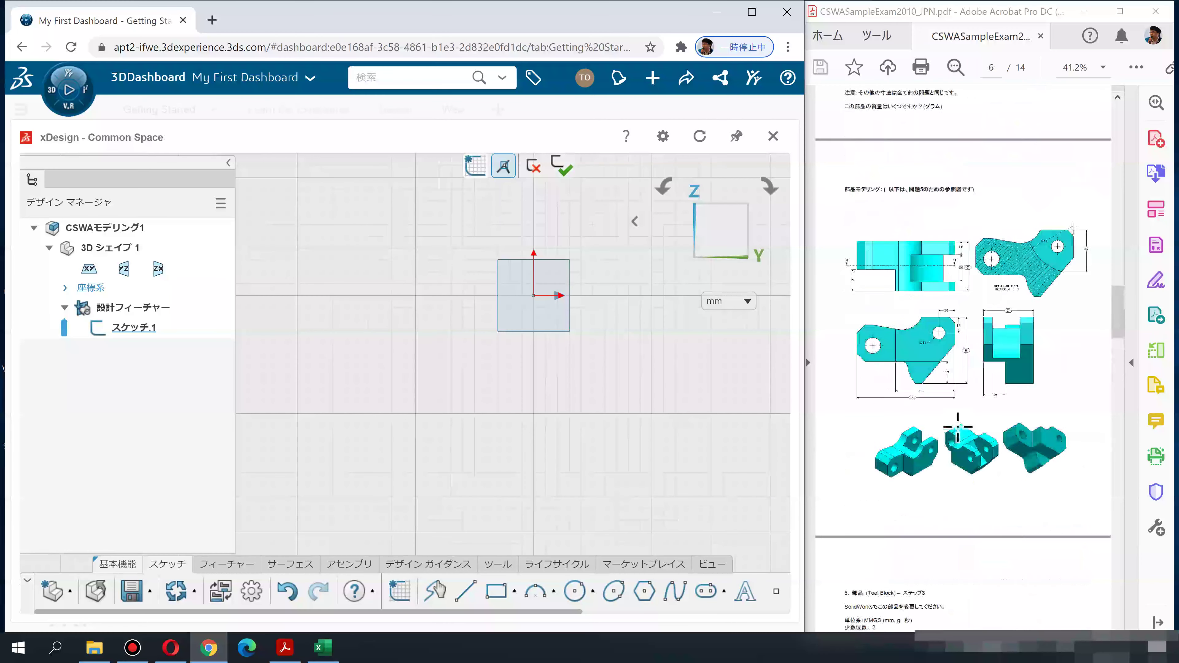
scroll(958, 429, up, 5)
scroll(955, 426, up, 2)
scroll(948, 427, up, 2)
scroll(949, 427, up, 3)
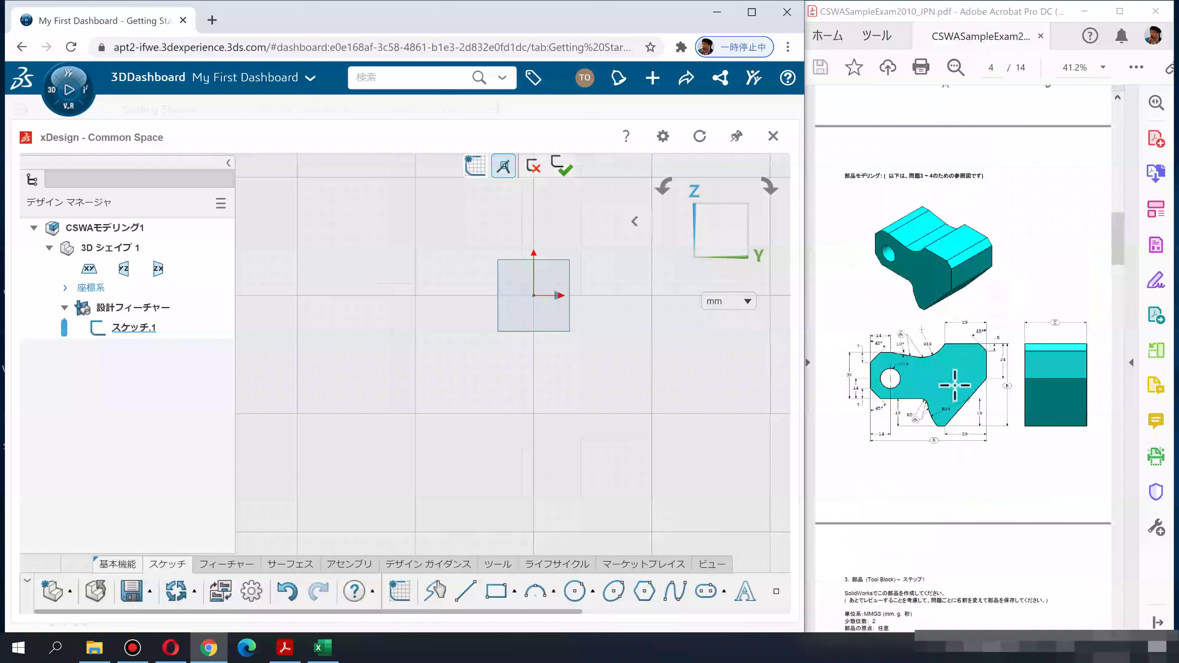
Draw a rectangle from the origin toward the lower left
click(497, 597)
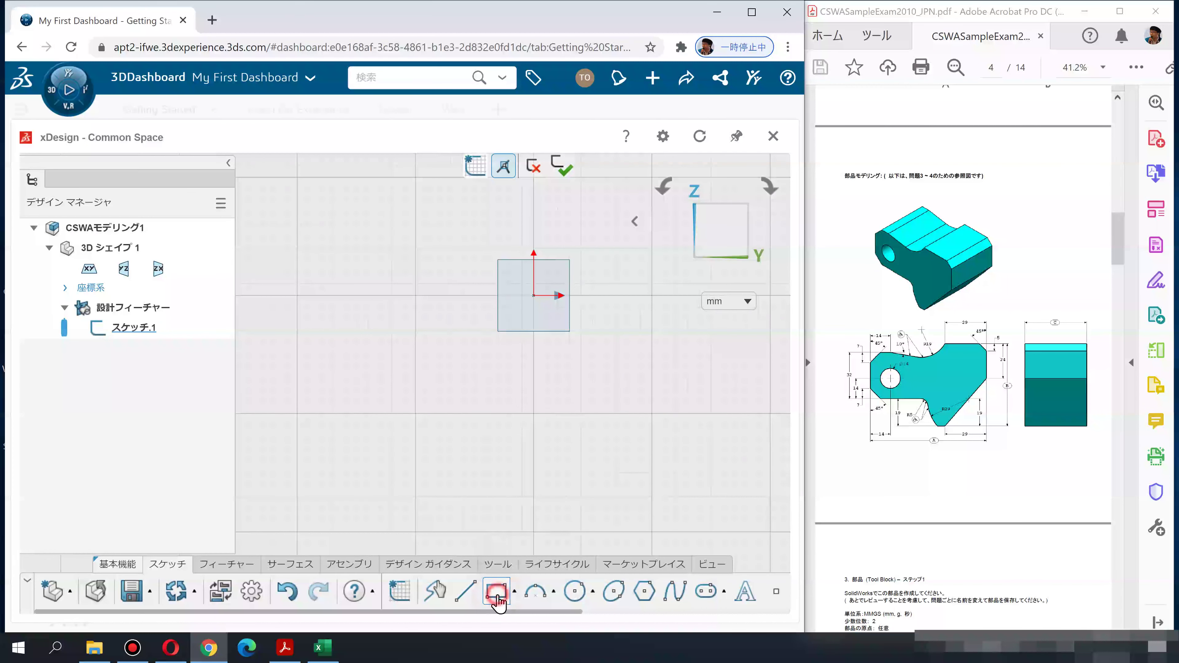
click(534, 296)
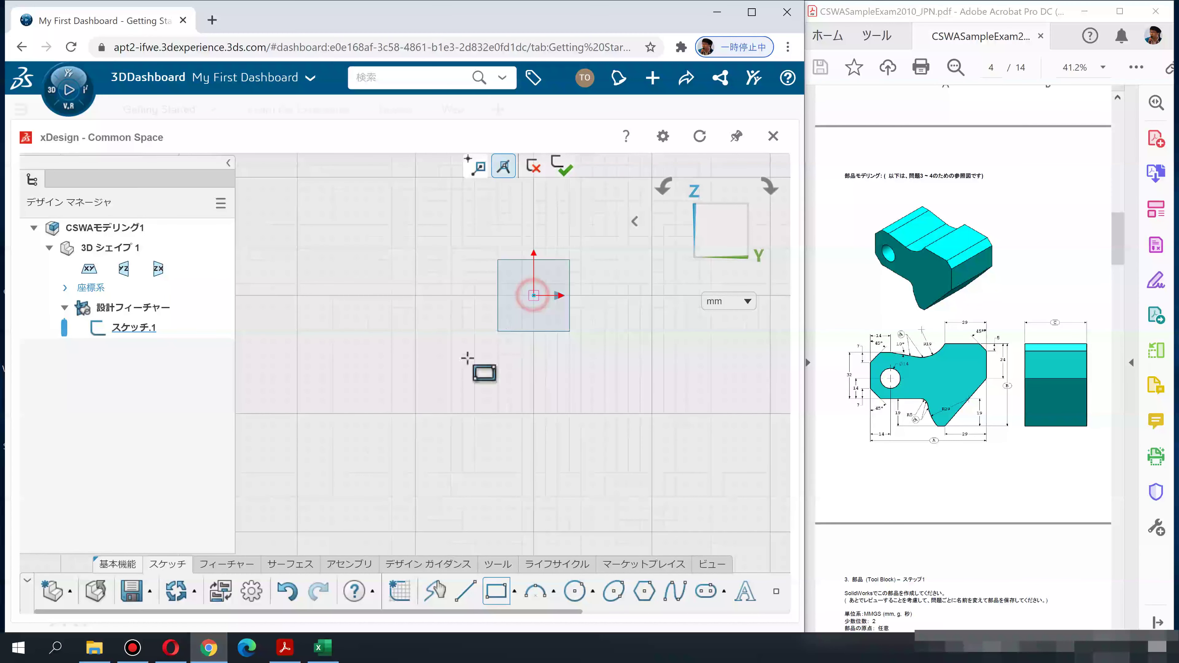
click(283, 481)
scroll(963, 483, down, 2)
scroll(960, 482, down, 1)
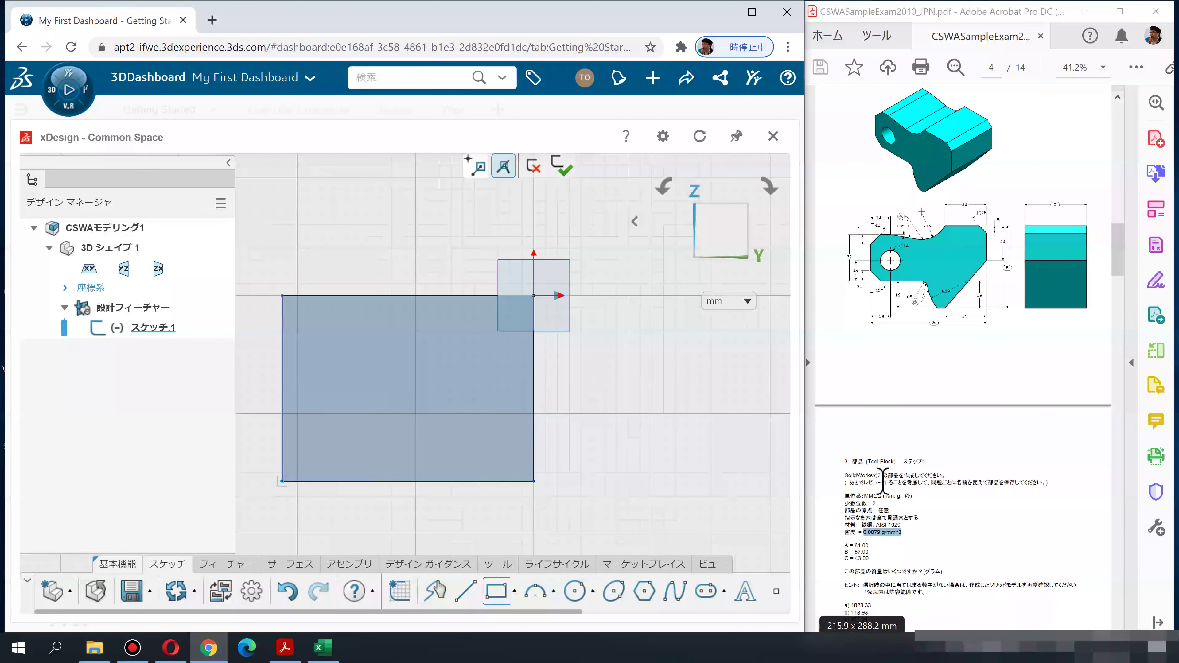
scroll(956, 453, up, 1)
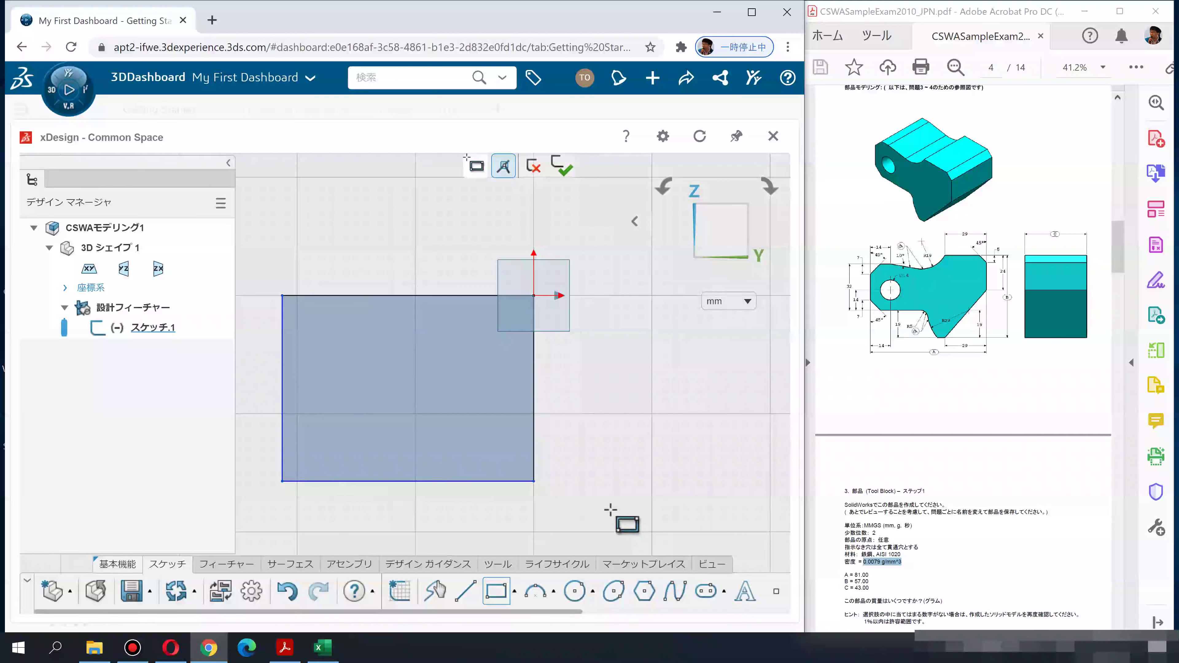
key(Escape)
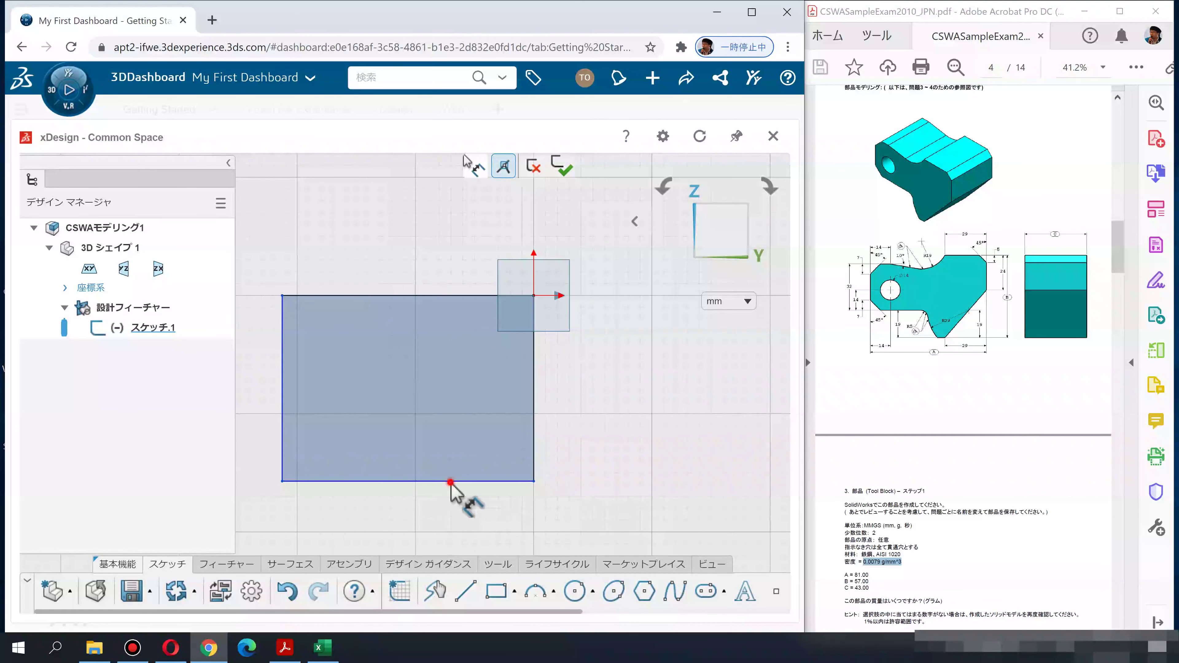
Dimension the rectangle 81 mm wide and 57 mm tall, then exit the sketch
click(445, 483)
click(437, 519)
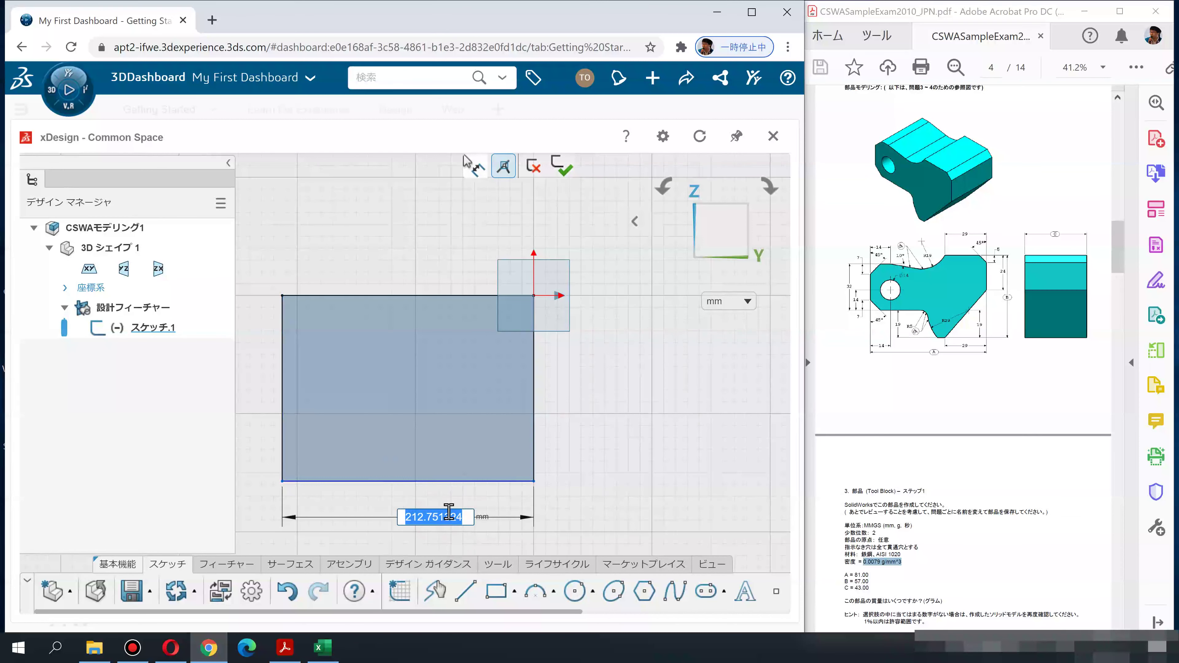
text(81)
key(Return)
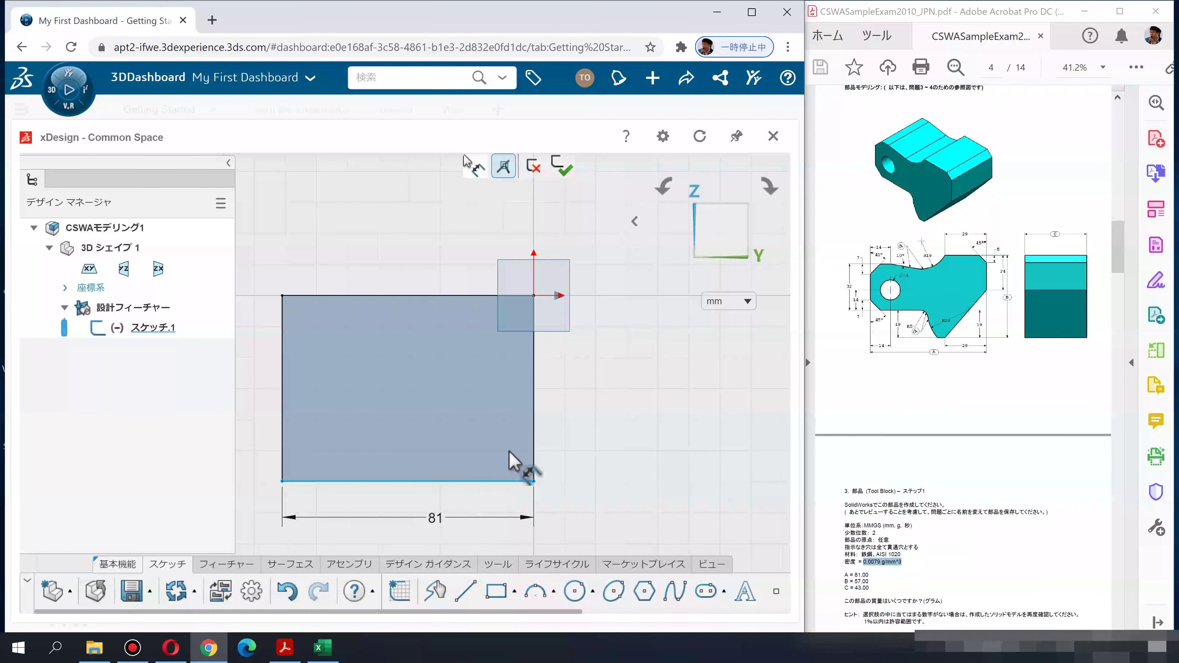
click(575, 423)
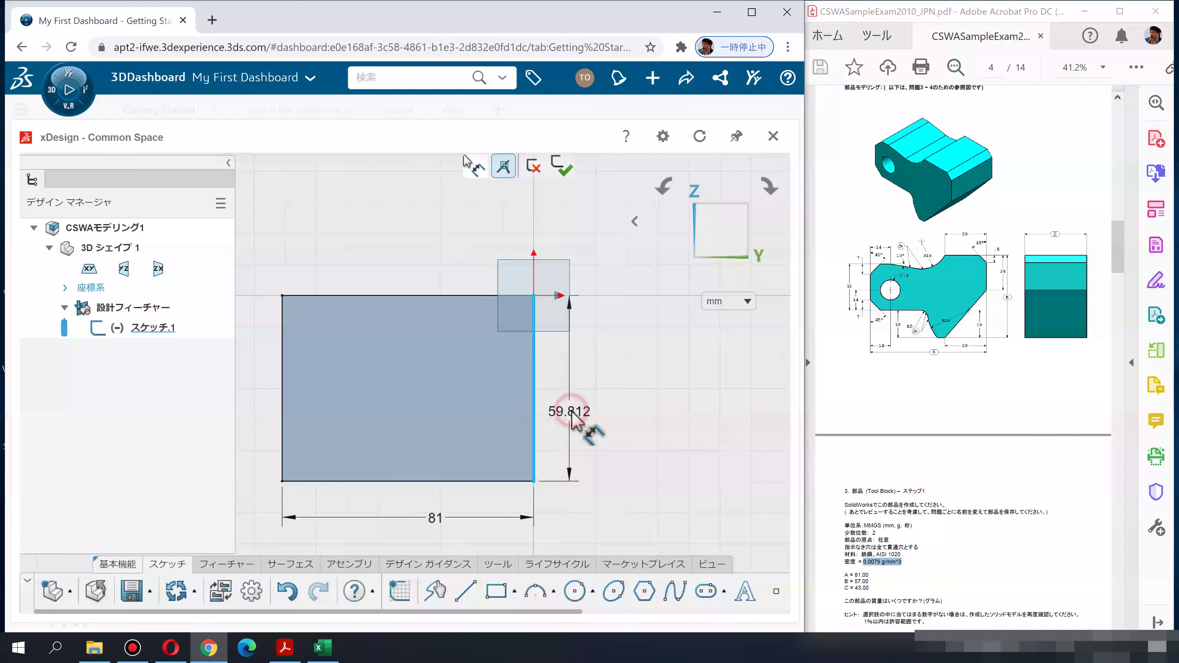
text(57)
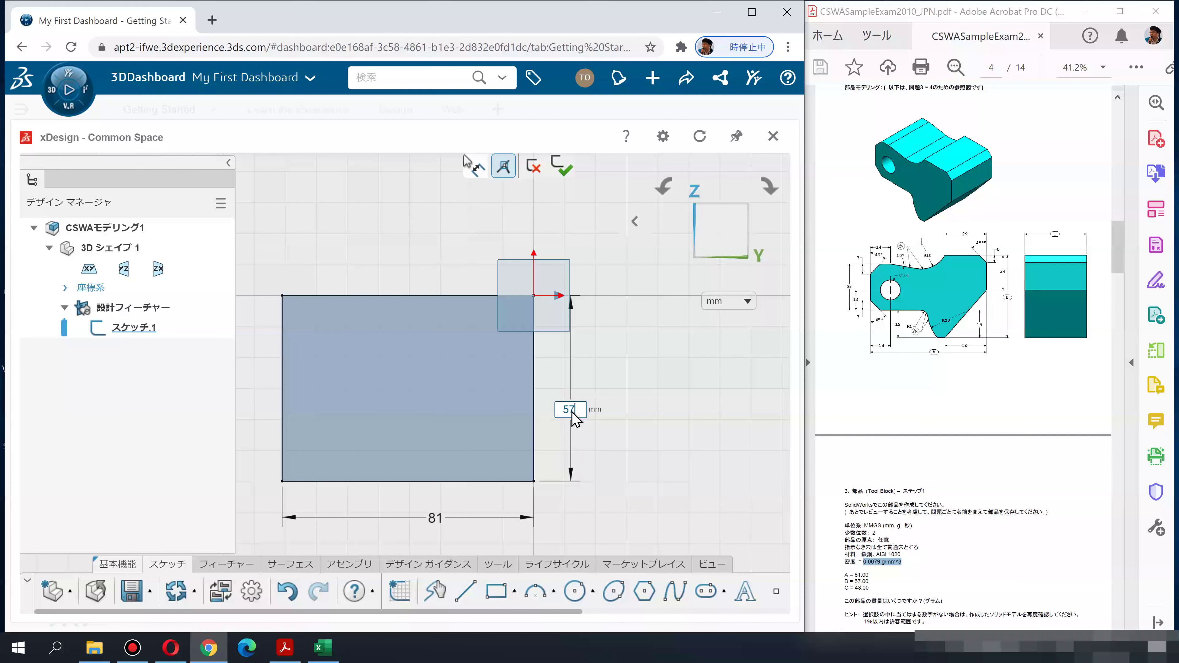
key(Return)
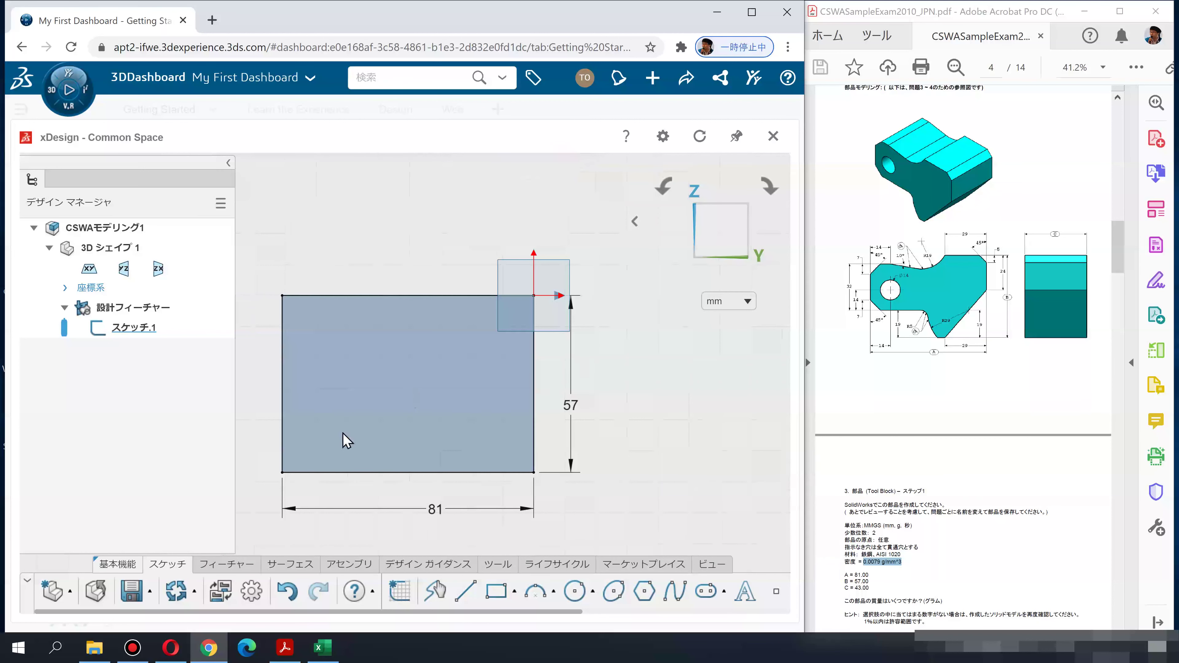
click(229, 568)
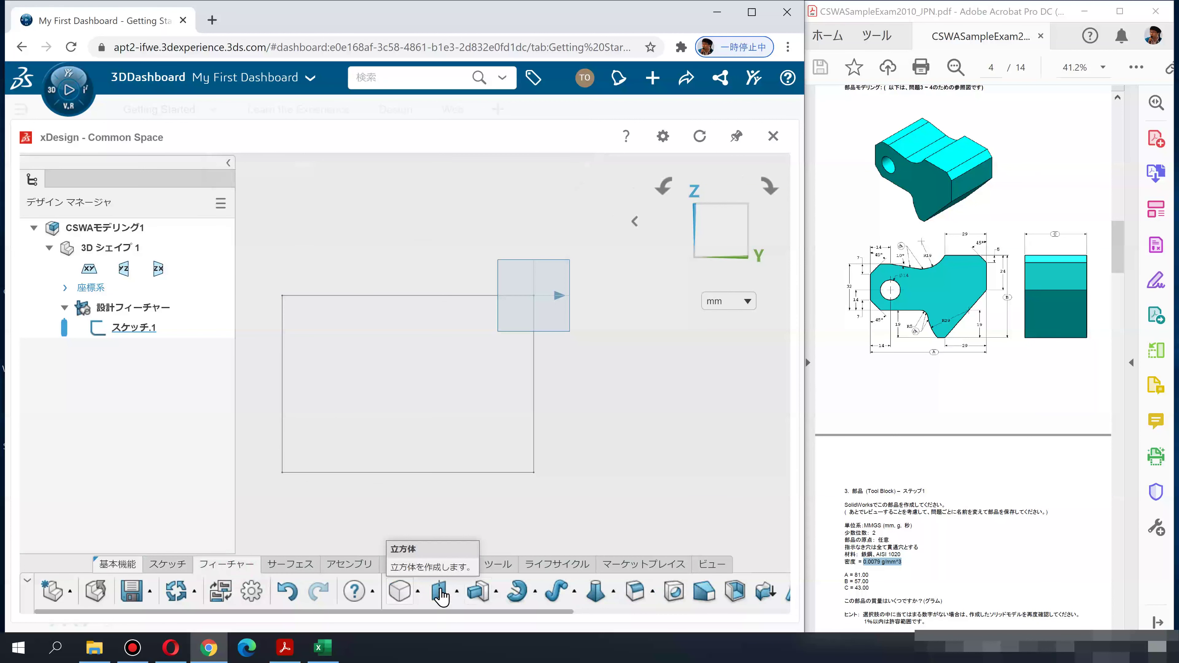
Start an extrusion using the rectangle sketch as its profile
click(478, 594)
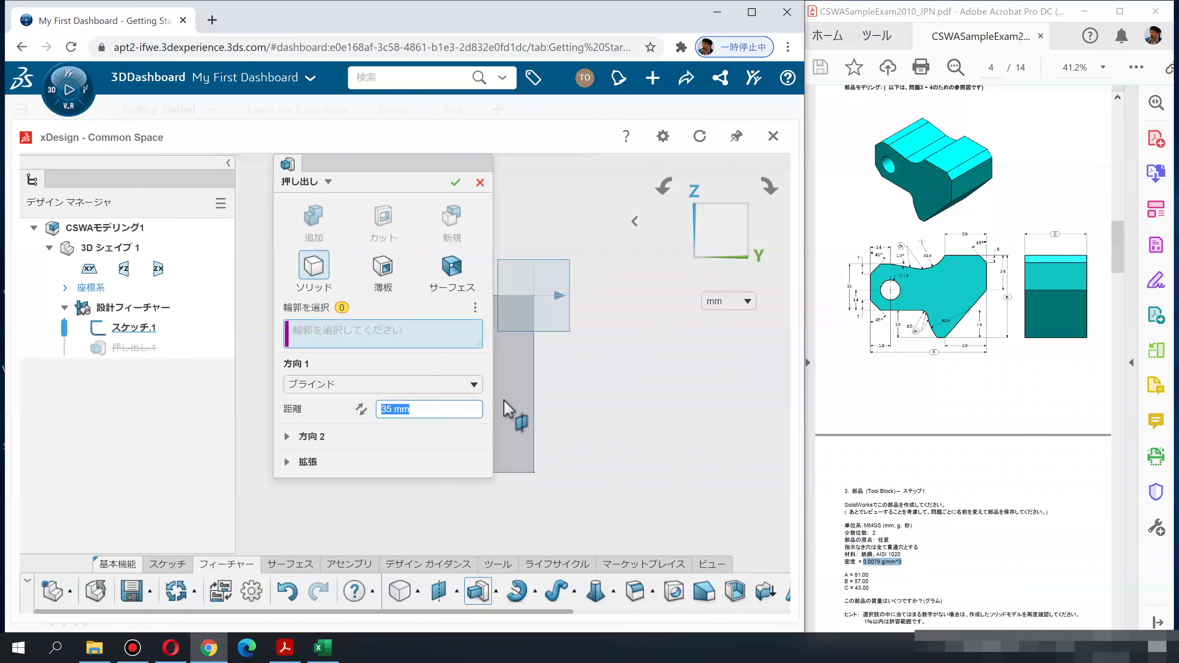
click(513, 401)
mouse_move(699, 434)
middle_down()
mouse_move(640, 455)
mouse_move(785, 469)
middle_up()
scroll(961, 480, down, 4)
scroll(961, 481, down, 3)
scroll(954, 476, down, 3)
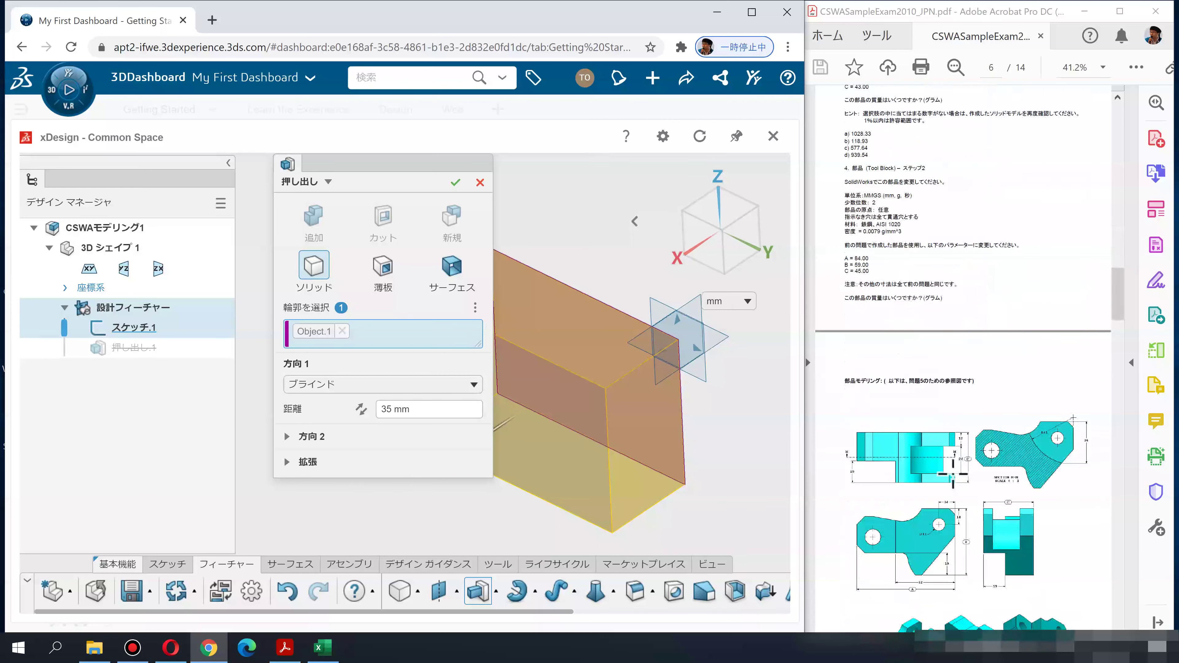
scroll(951, 474, down, 1)
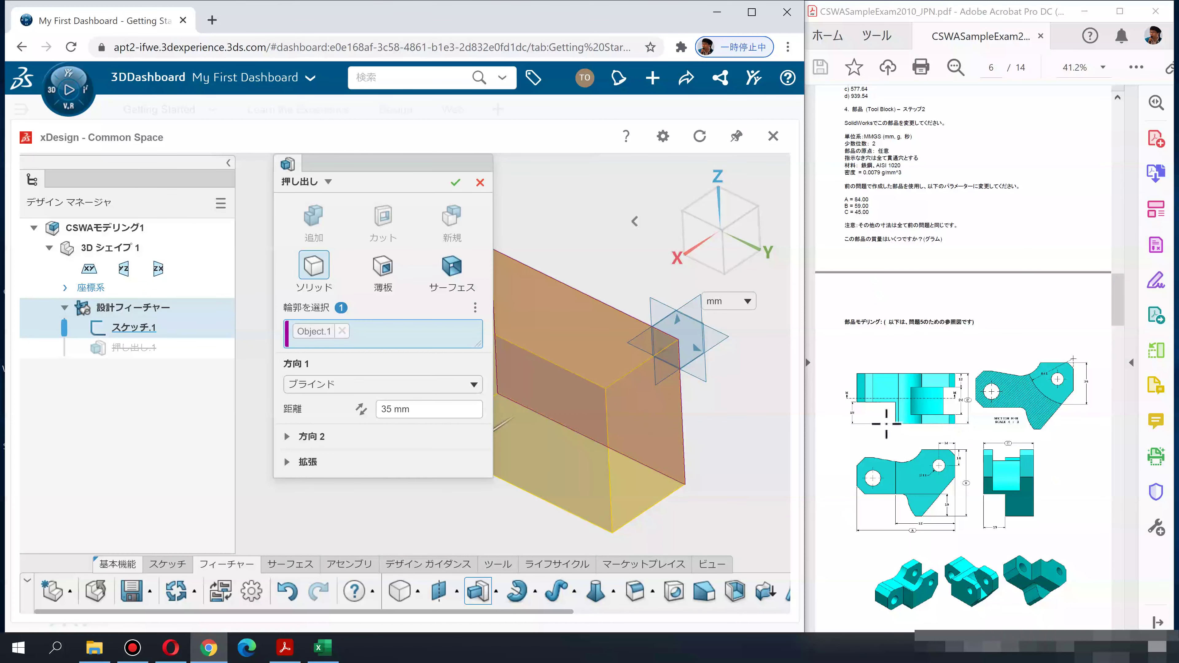
click(718, 218)
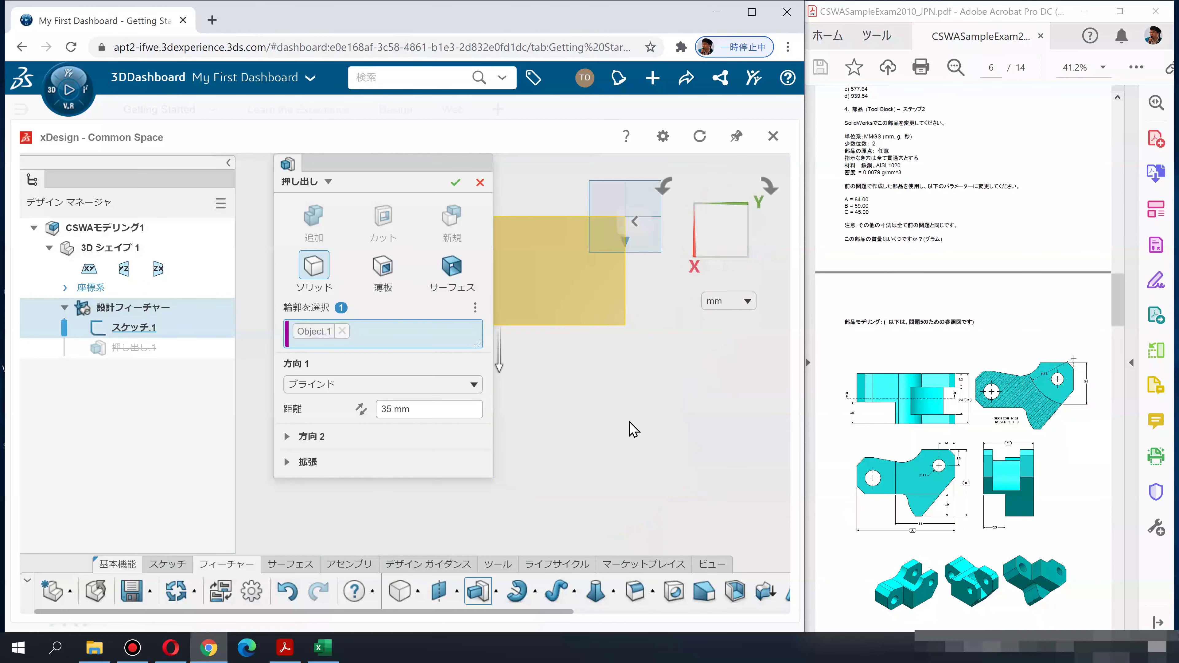
Reverse the extrusion direction and set a 35 mm depth to create 押し出し.1
click(361, 409)
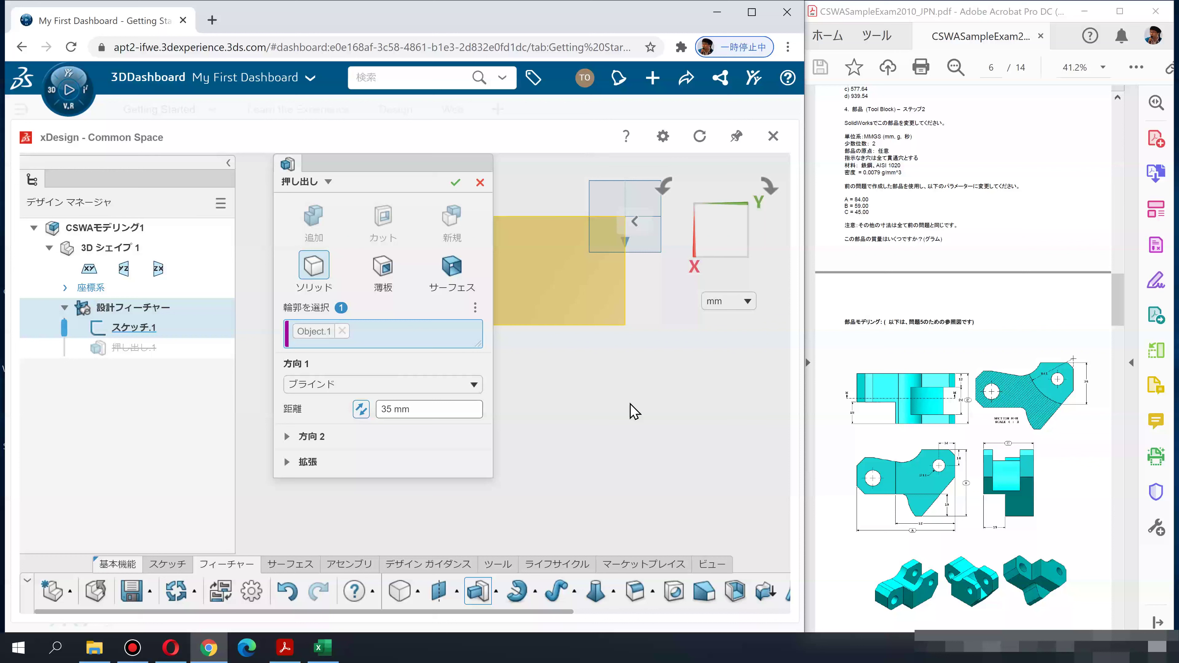
middle_drag(598, 417, 714, 412)
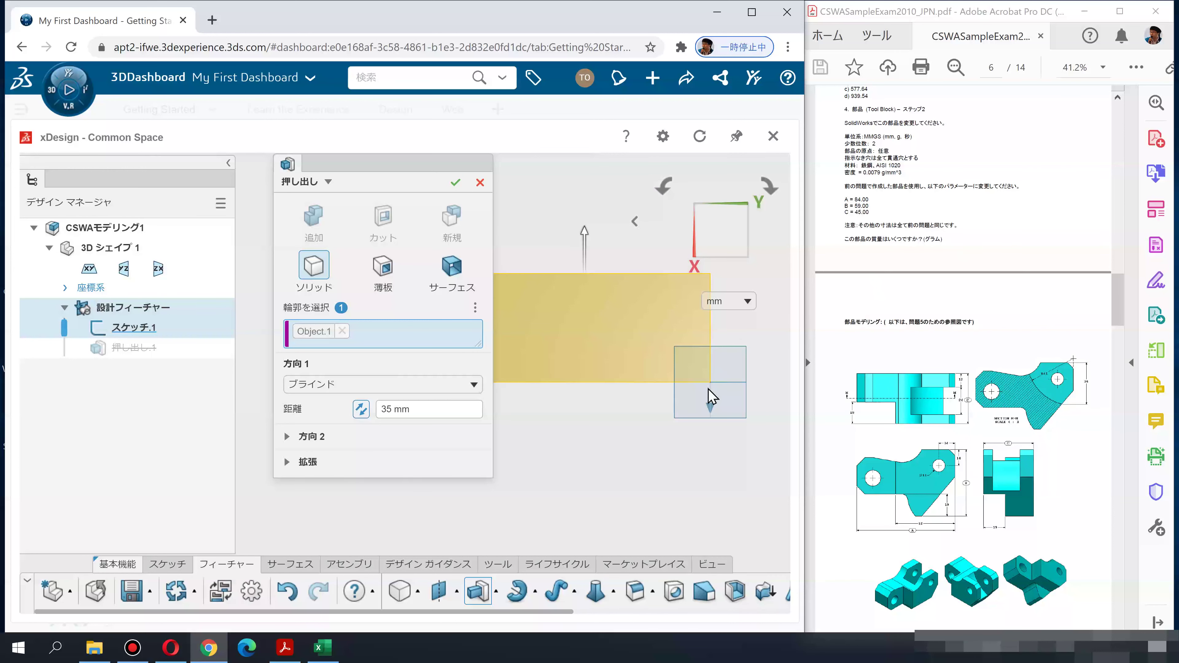
scroll(966, 395, up, 3)
scroll(966, 395, up, 3)
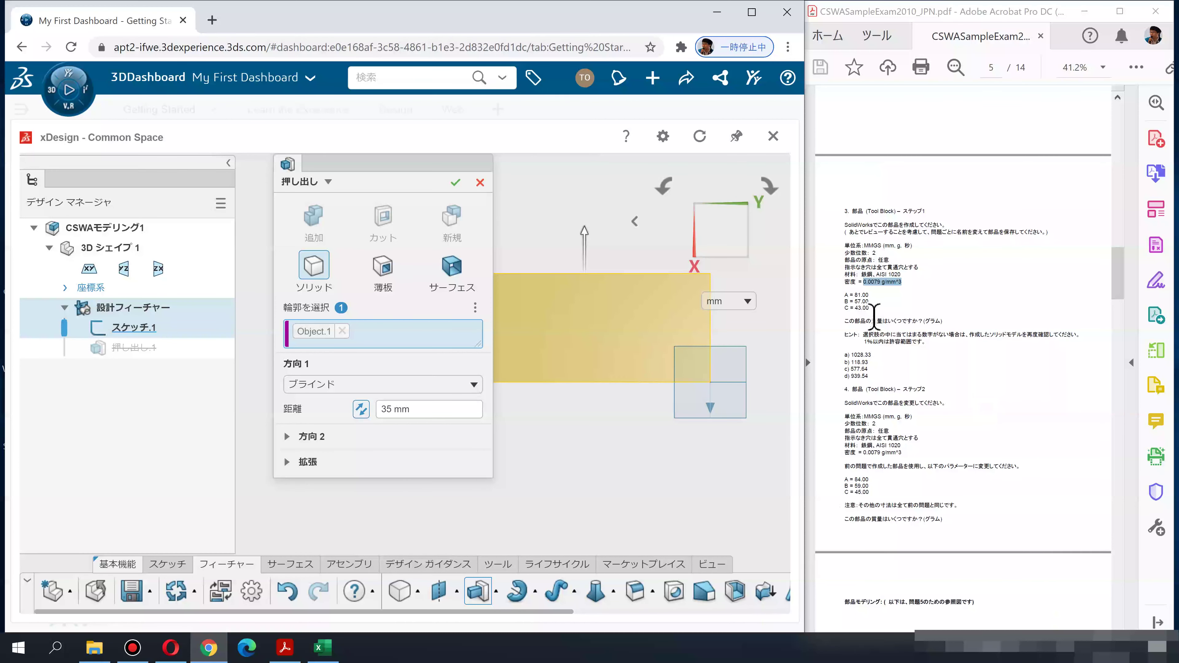
click(413, 410)
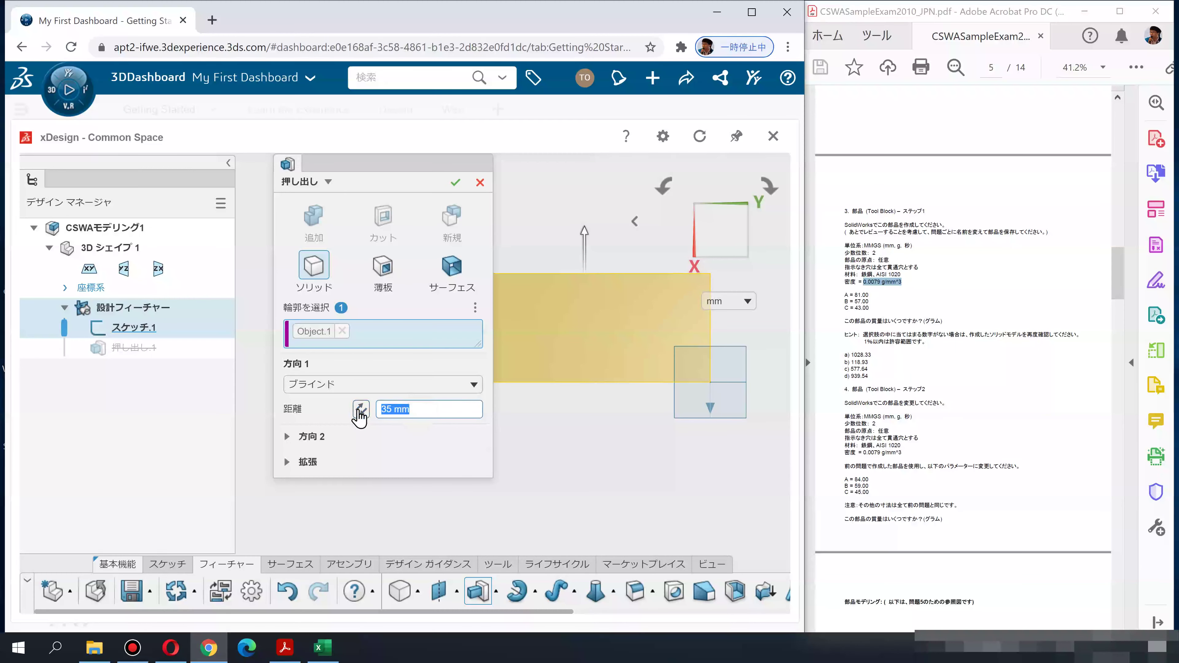
key(Return)
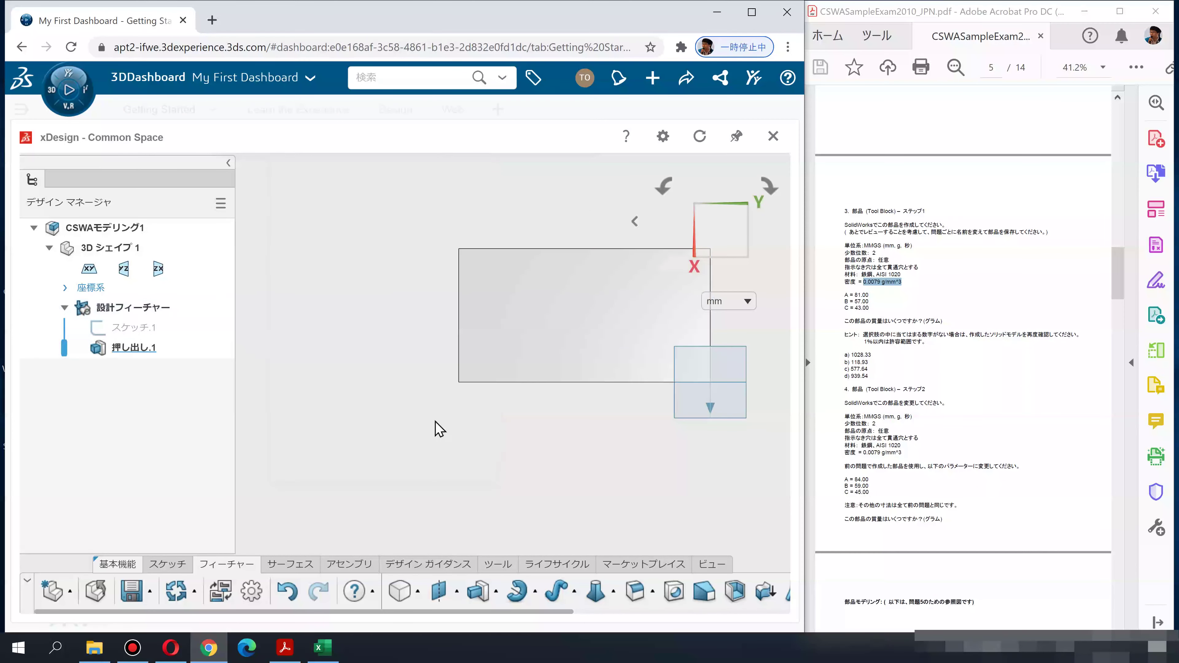
mouse_move(403, 474)
middle_down()
mouse_move(601, 414)
mouse_move(689, 421)
middle_up()
scroll(900, 369, up, 2)
scroll(894, 353, up, 2)
scroll(894, 353, up, 3)
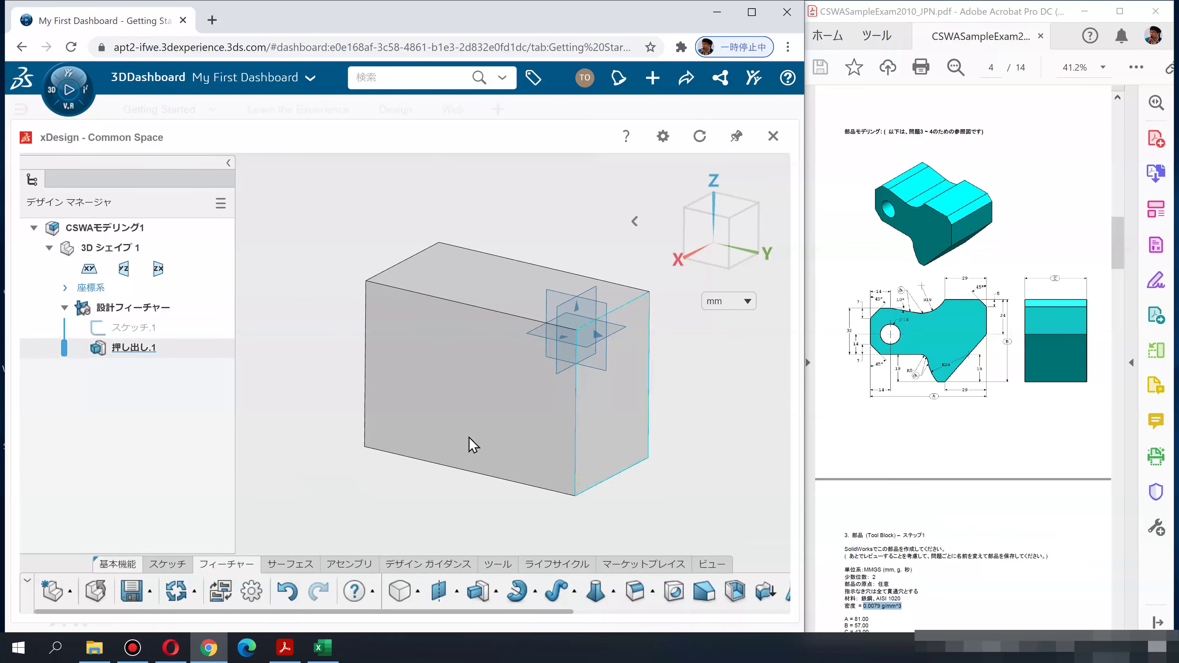
Sketch a triangle at the lower-right corner of the block's front face
click(538, 422)
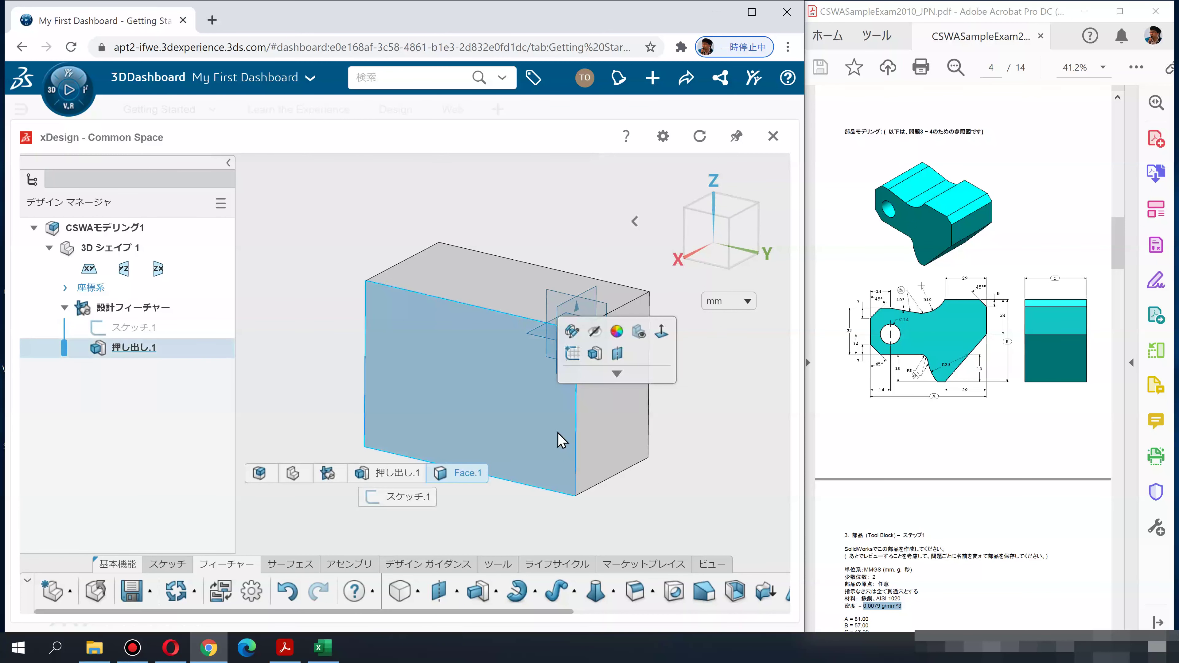
click(572, 354)
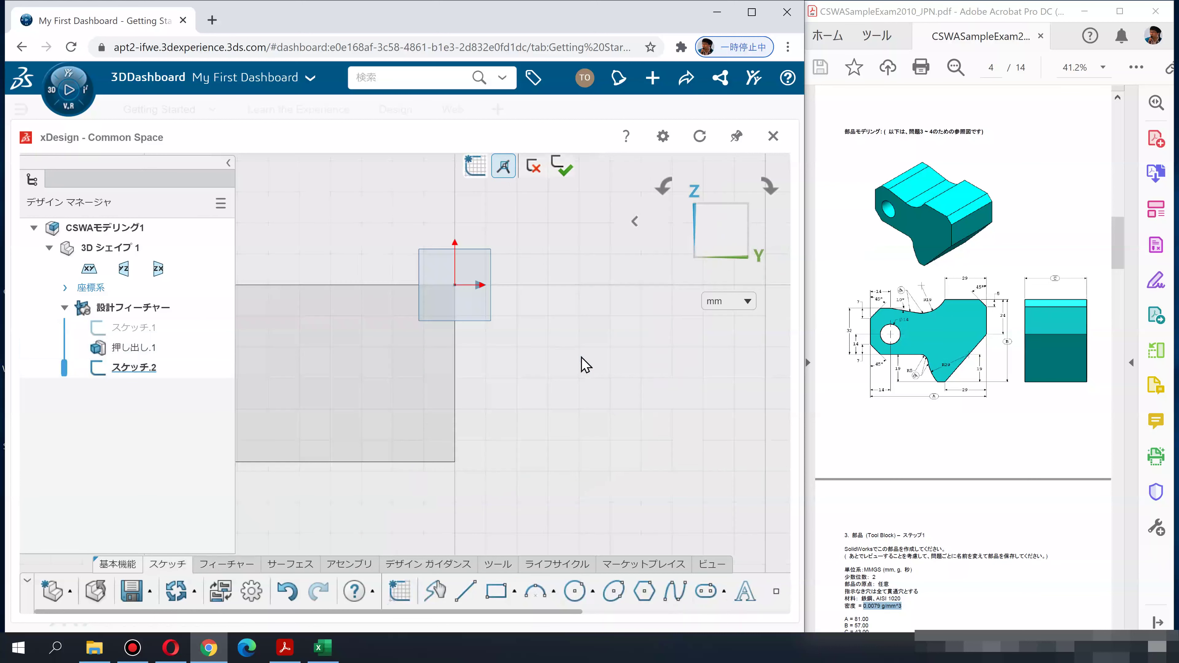
middle_drag(538, 388, 649, 393)
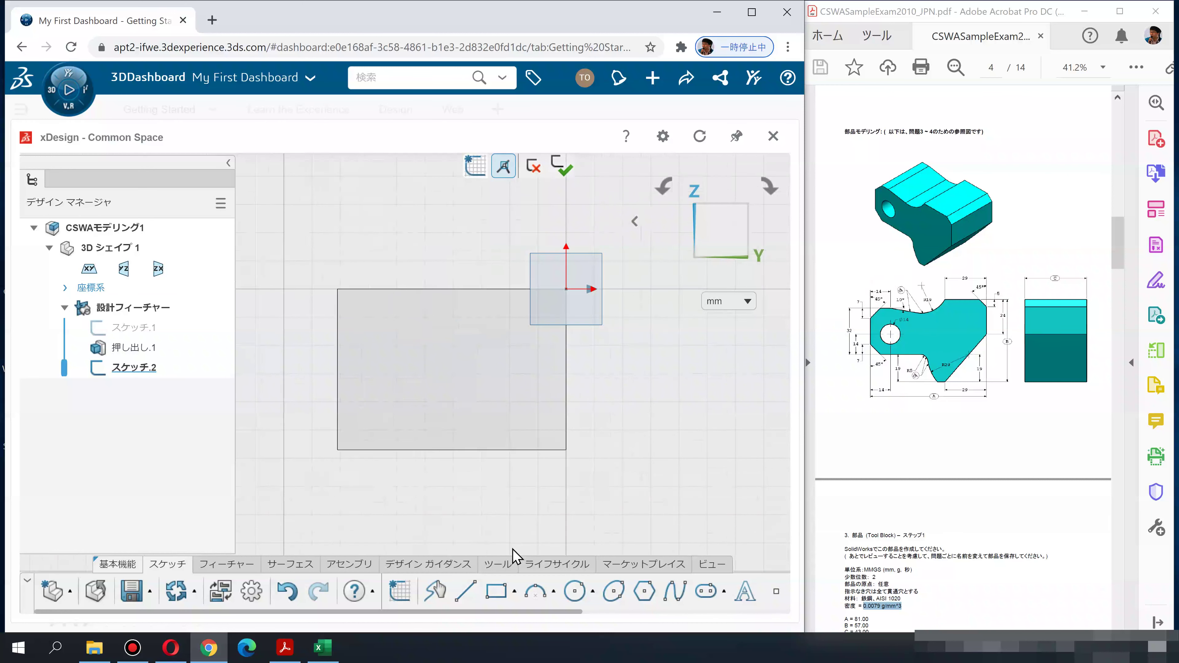
click(468, 596)
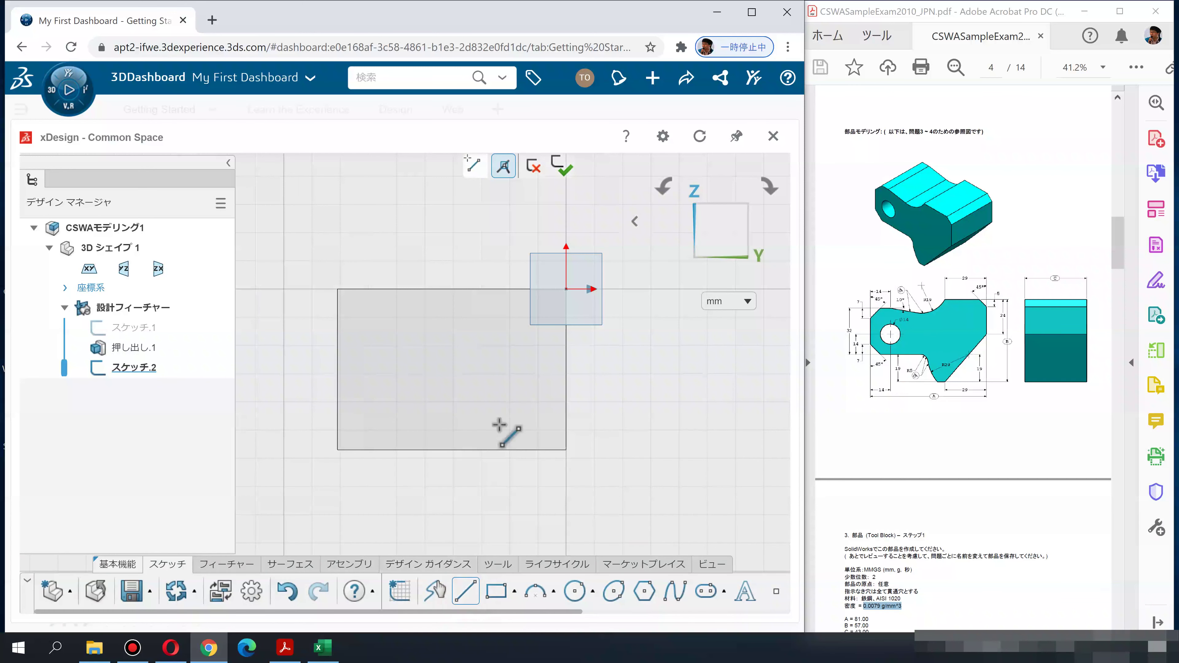
click(566, 345)
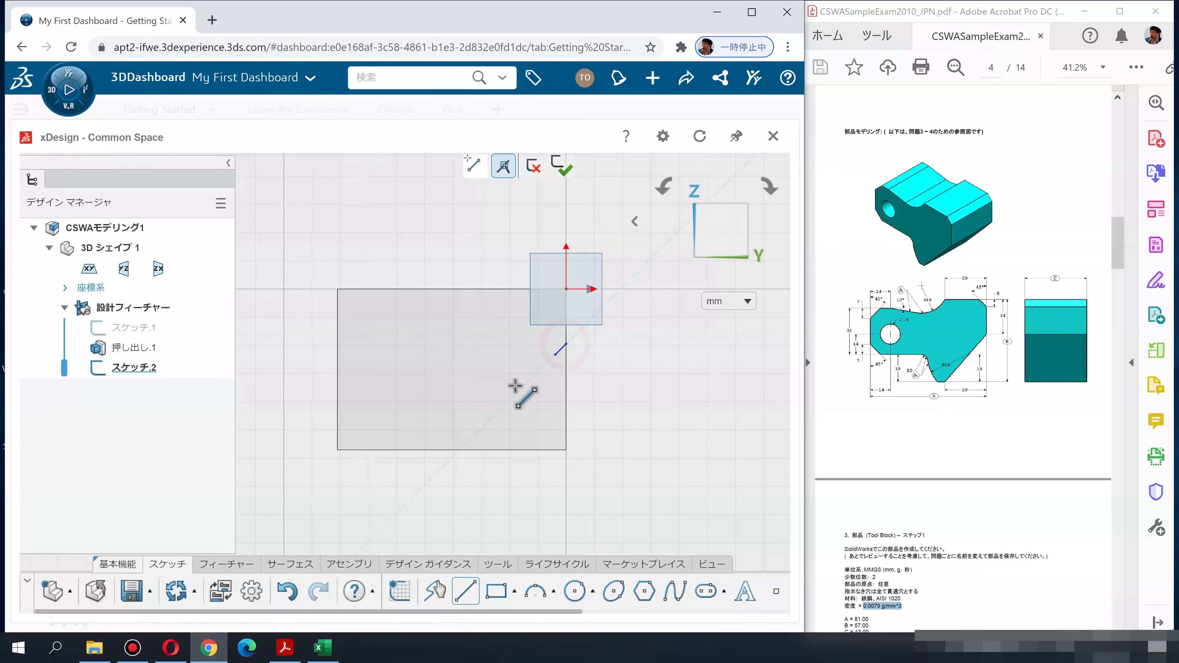
click(477, 449)
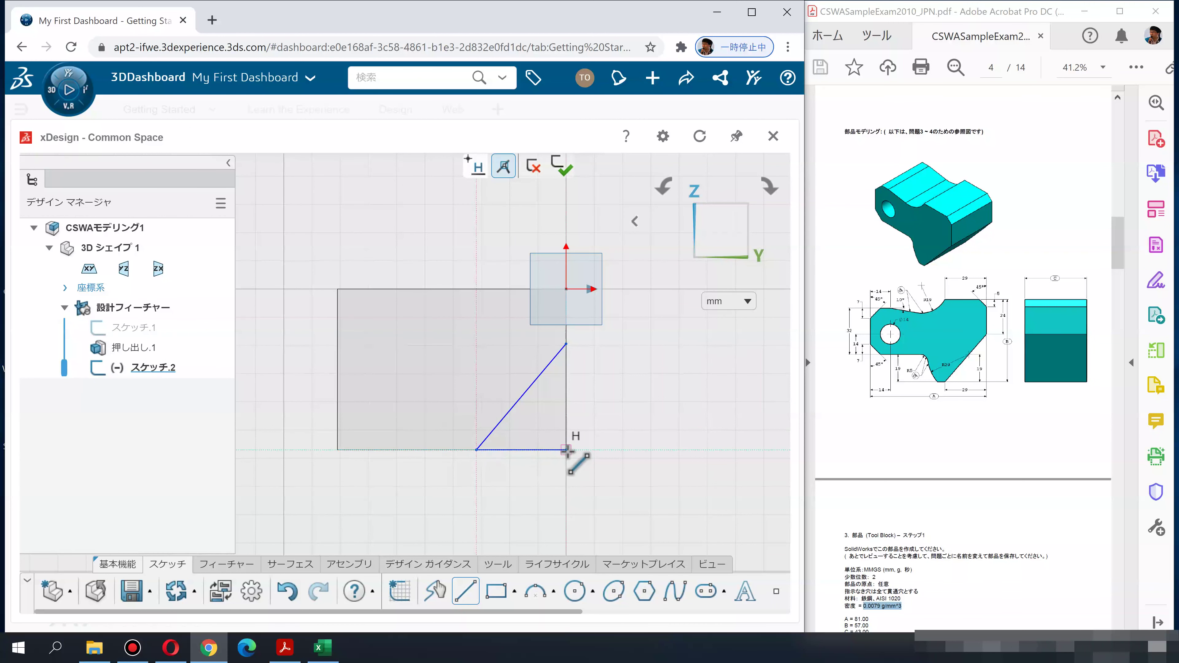
click(571, 413)
click(566, 345)
key(Escape)
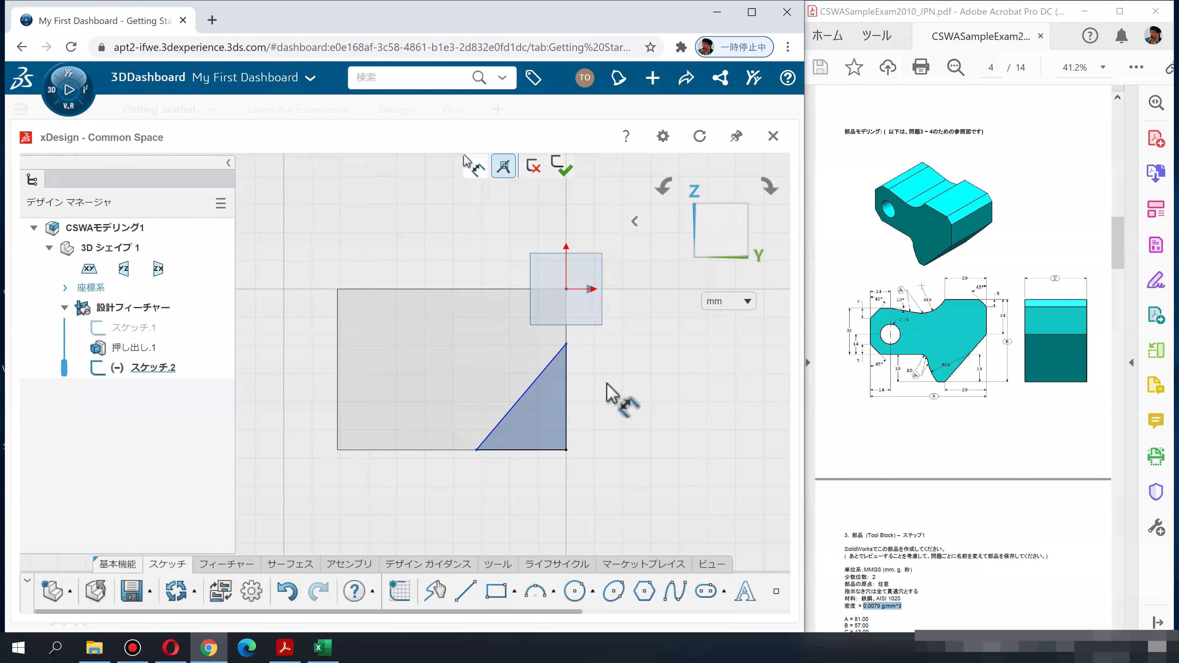
Dimension the triangle 24 mm vertically and 29 mm along its bottom, then exit
click(566, 344)
click(513, 289)
click(632, 313)
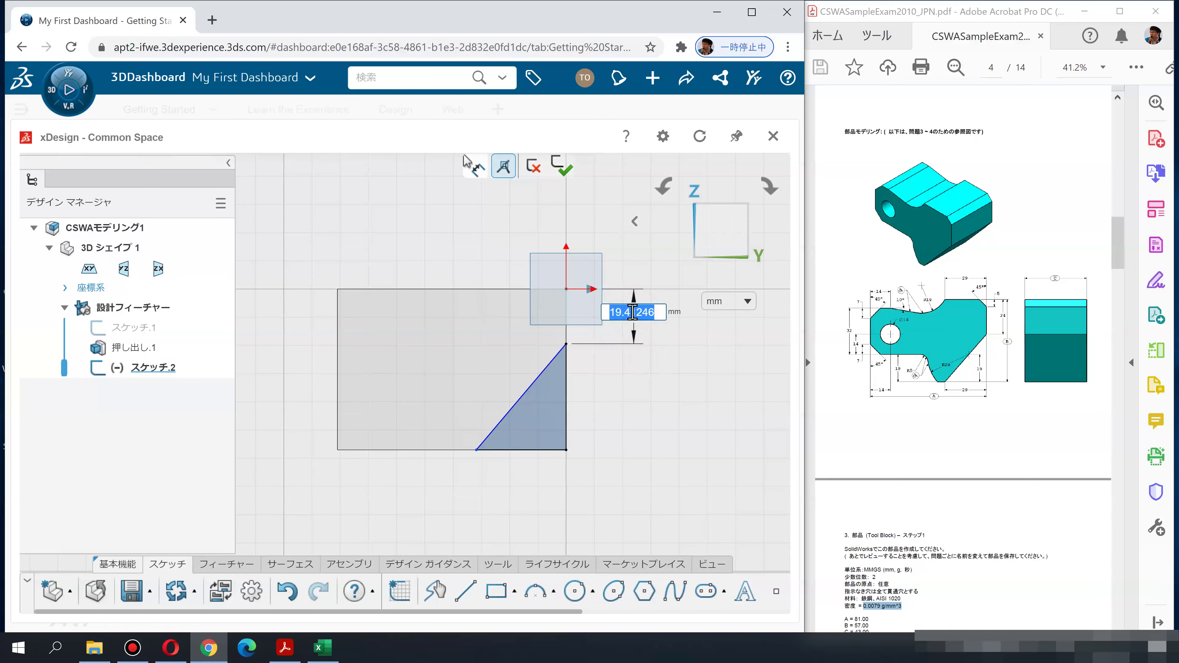
text(24)
key(Return)
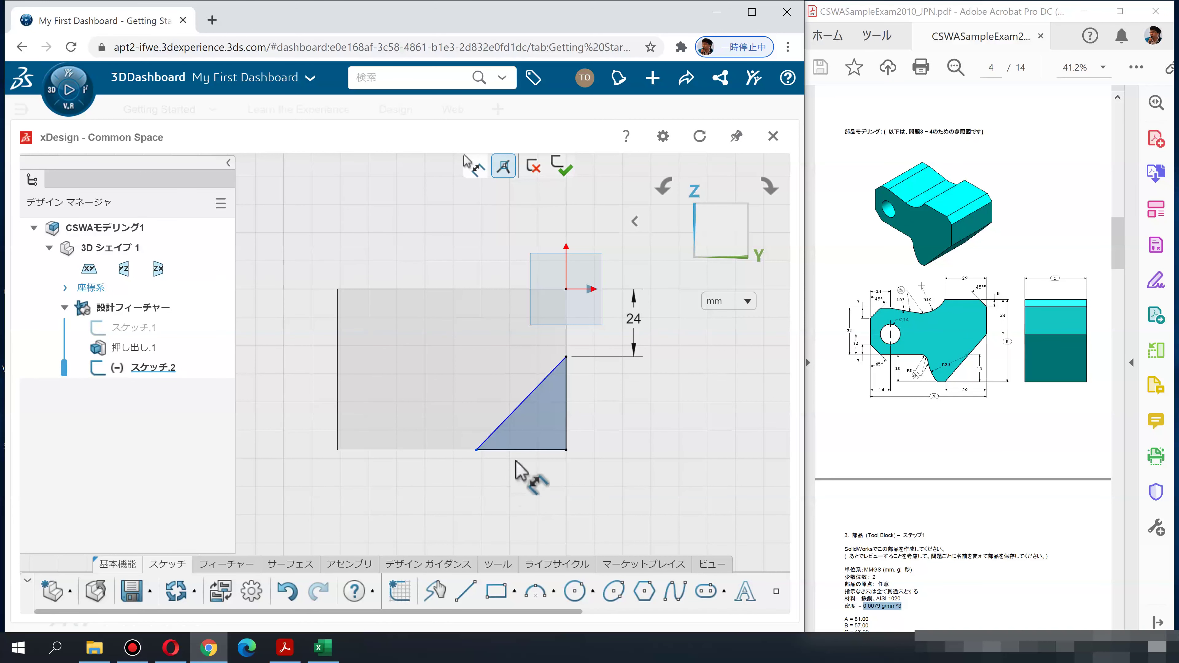
click(510, 449)
click(521, 479)
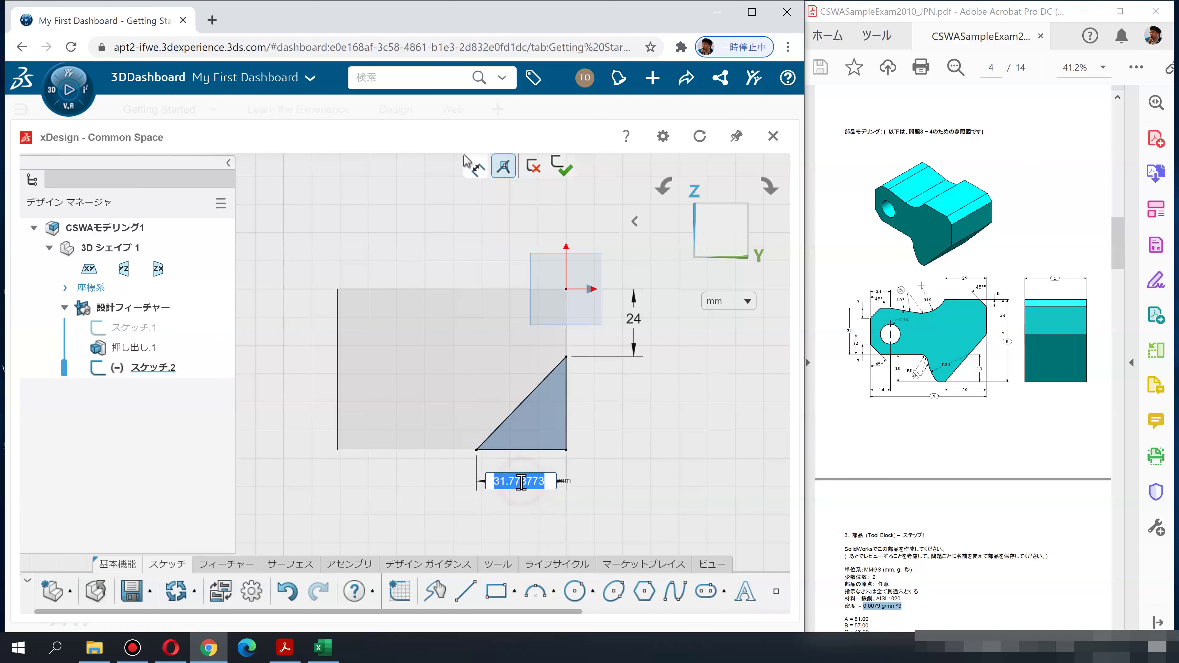
text(29)
key(Return)
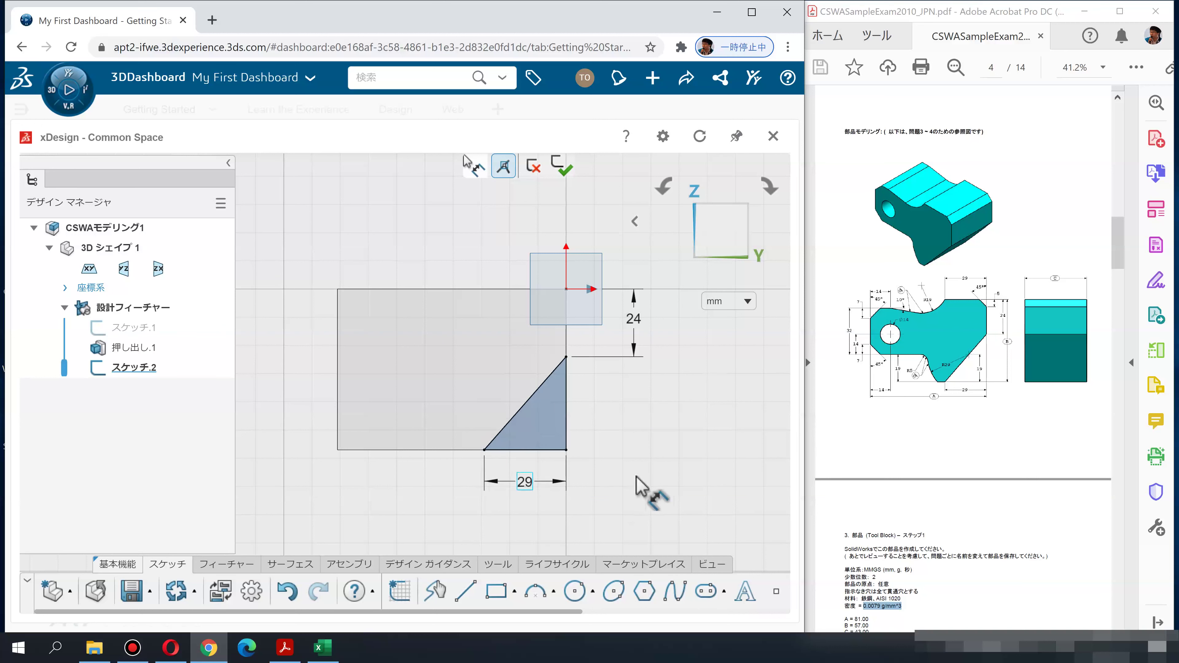
click(562, 167)
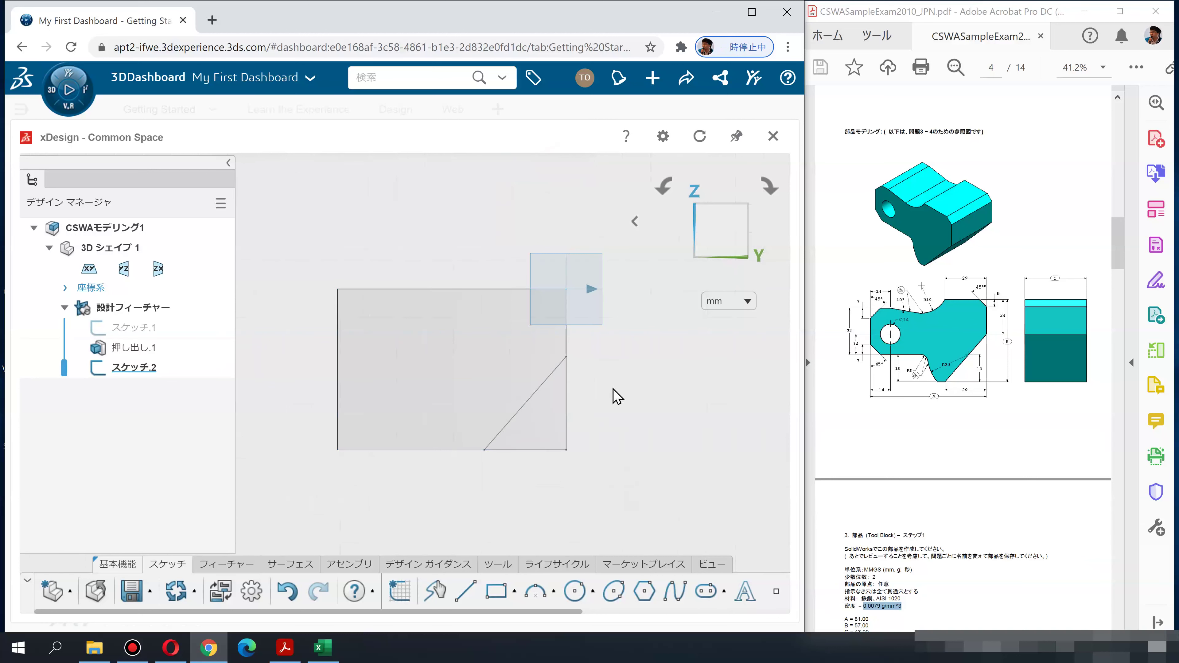
Extrude-cut the triangle sketch Through All (一方向貫通) in the reversed direction, creating 押し出しカット.2
middle_drag(593, 440, 566, 455)
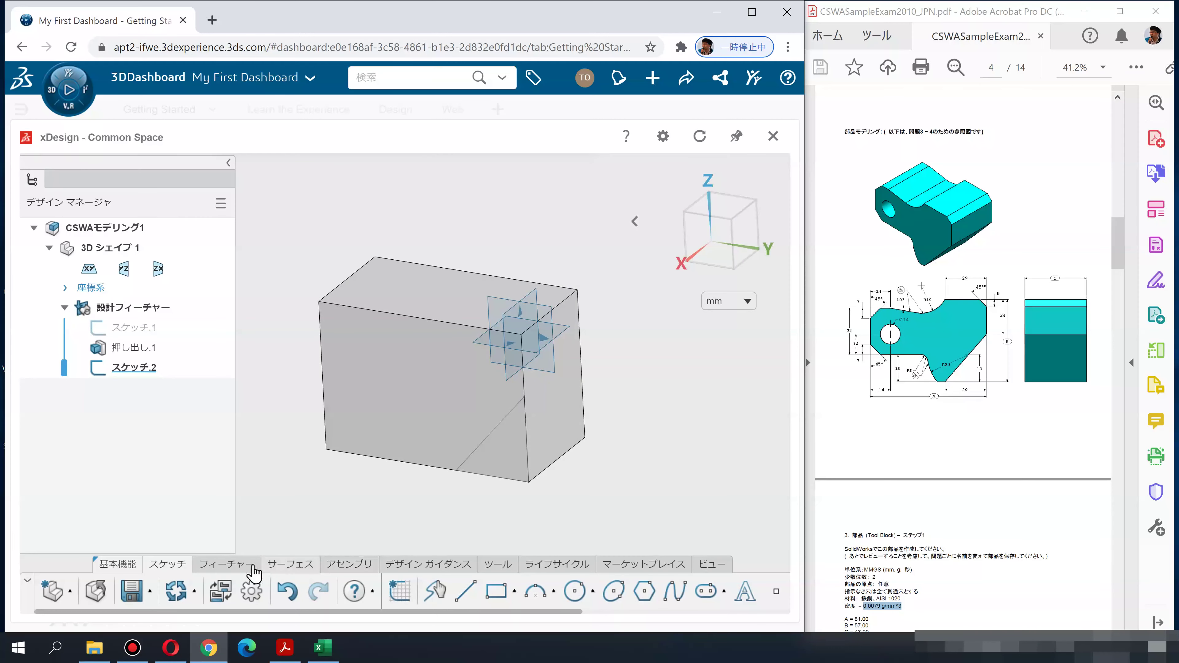
click(226, 564)
click(474, 594)
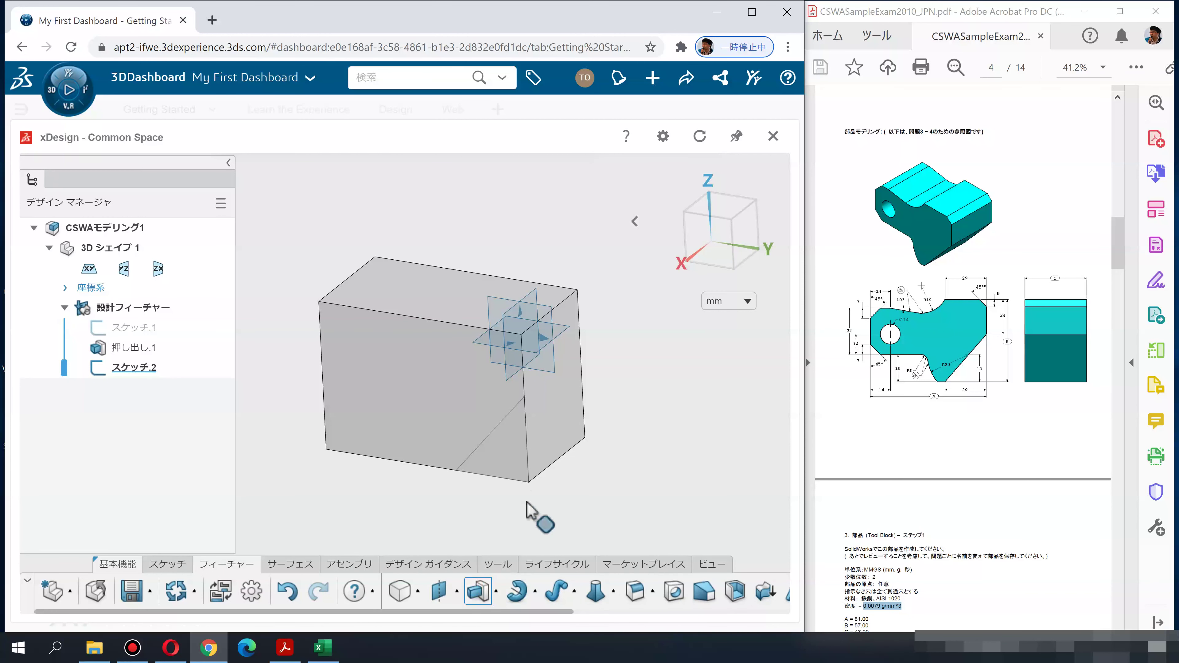
click(514, 459)
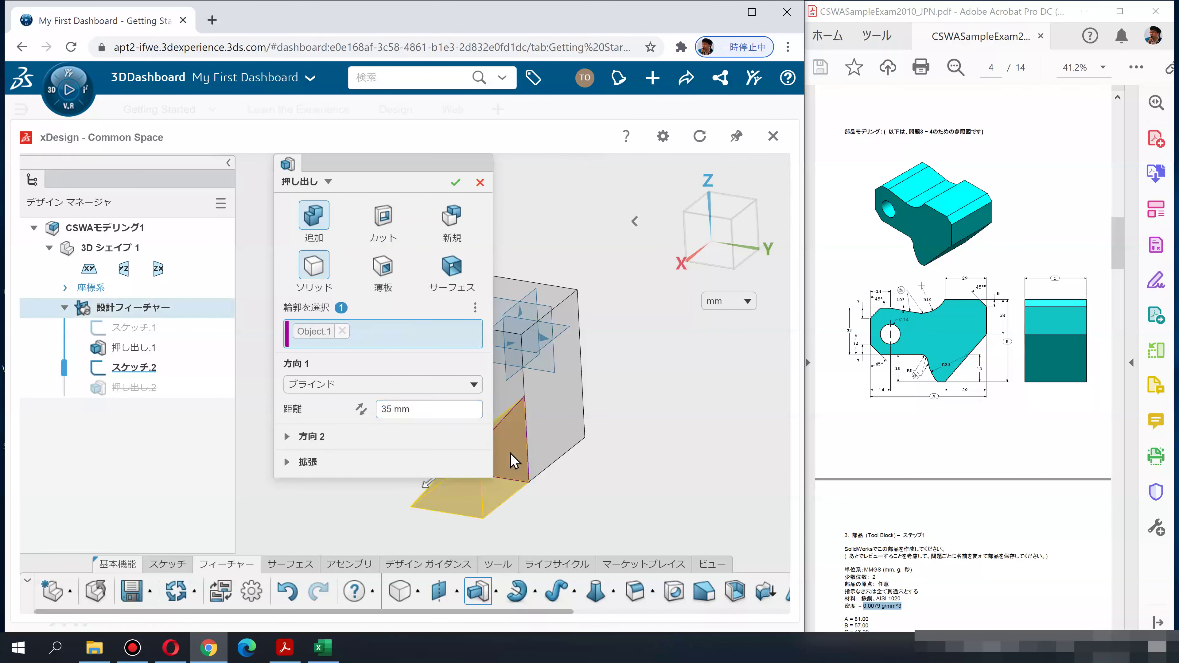
click(361, 409)
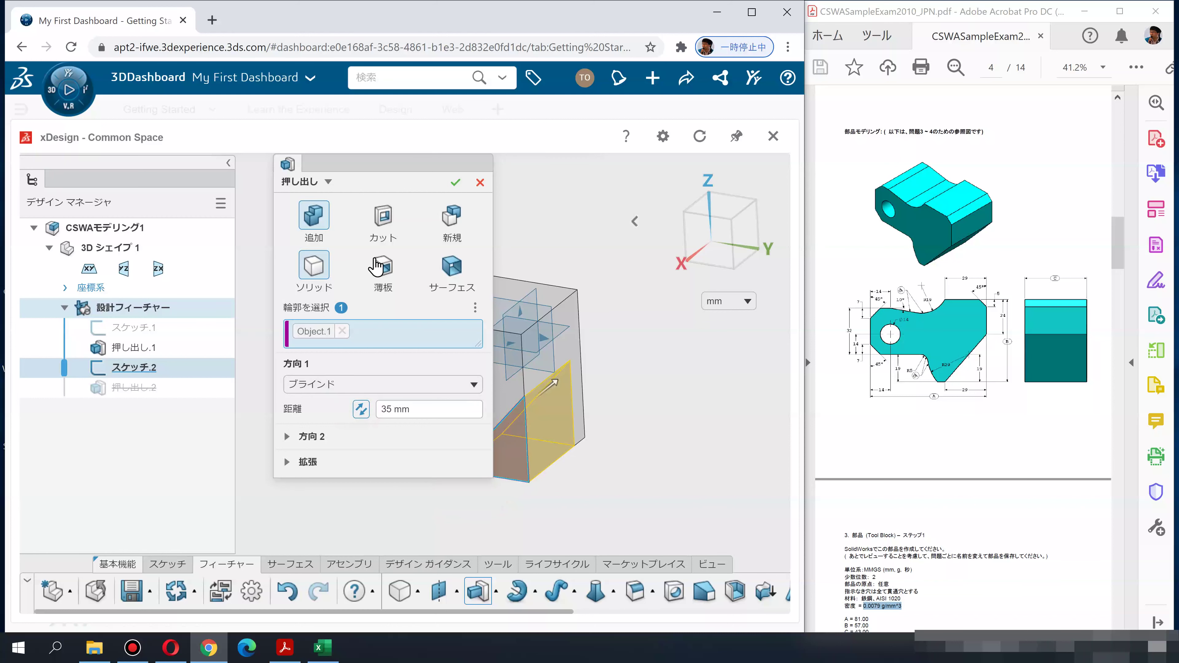
click(383, 216)
click(325, 384)
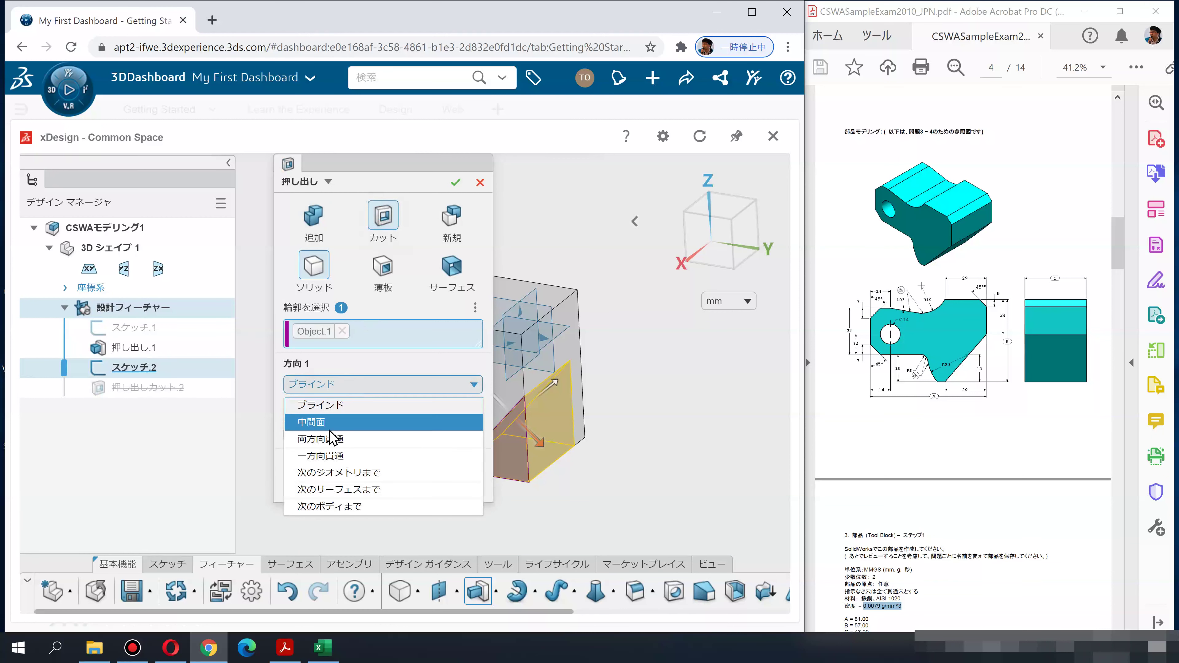
click(326, 457)
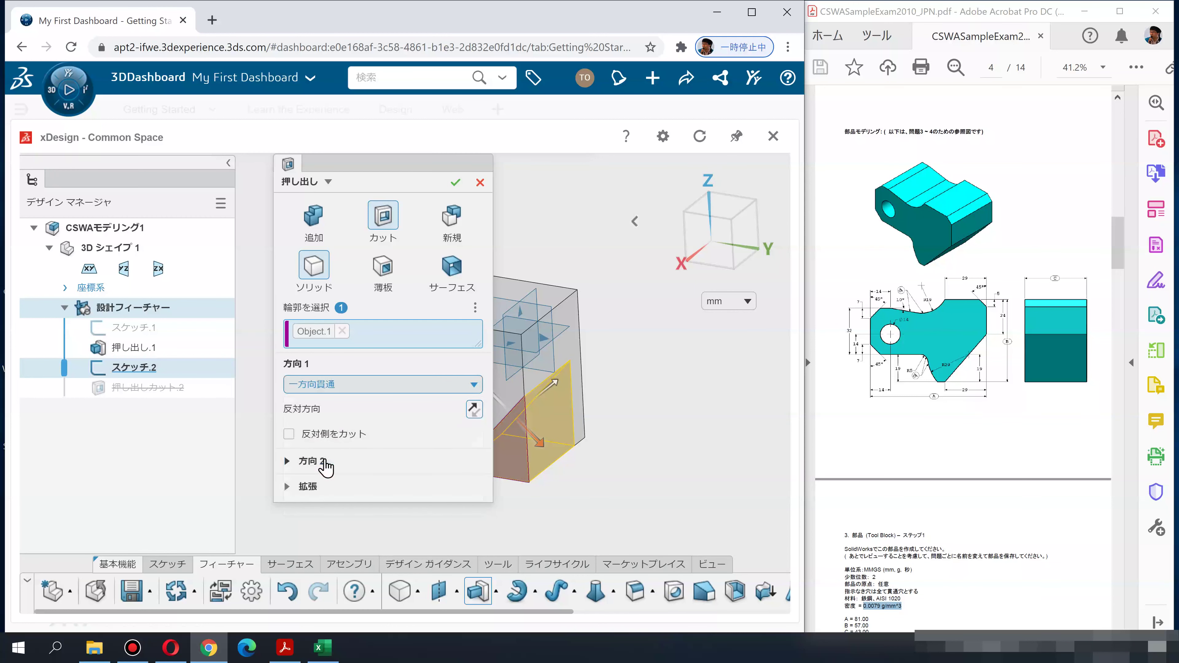
click(456, 183)
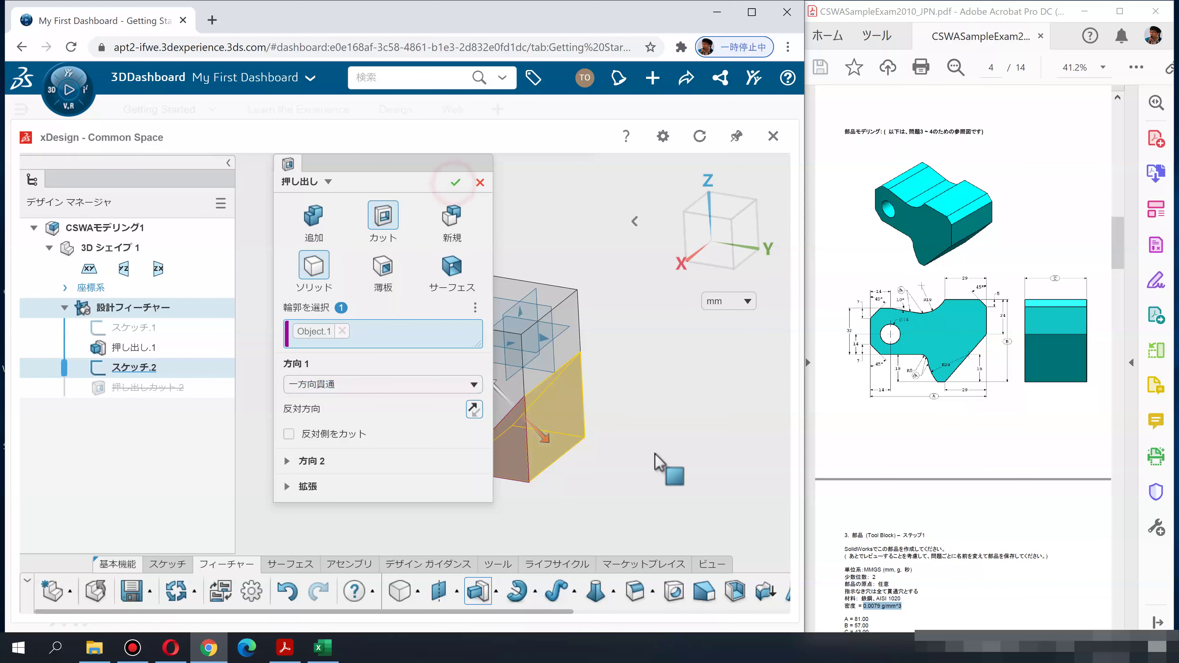
middle_drag(648, 462, 453, 407)
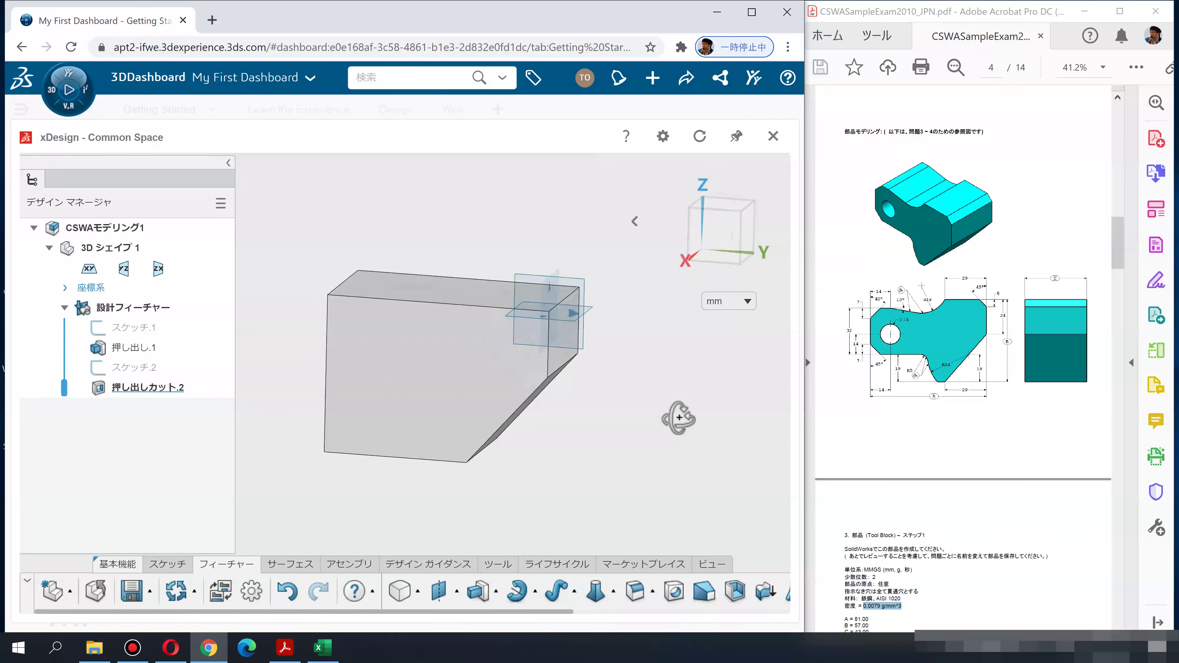
On the front face, draw a closed line-and-tangent-arc profile in the lower-left corner
click(452, 407)
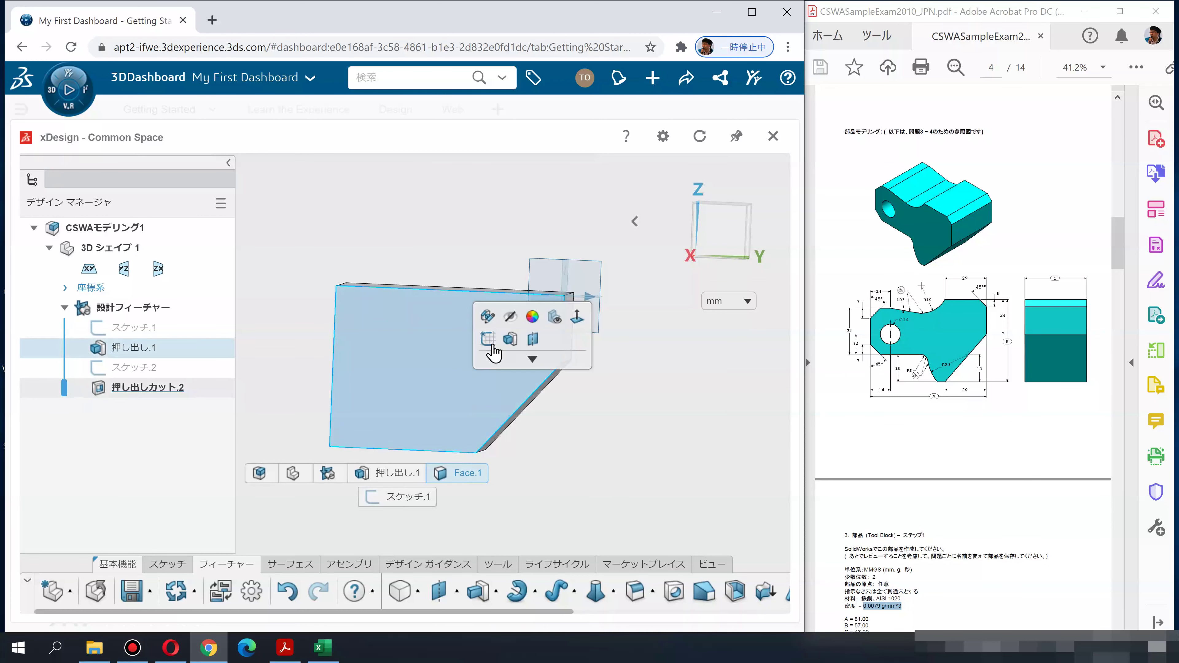
click(488, 338)
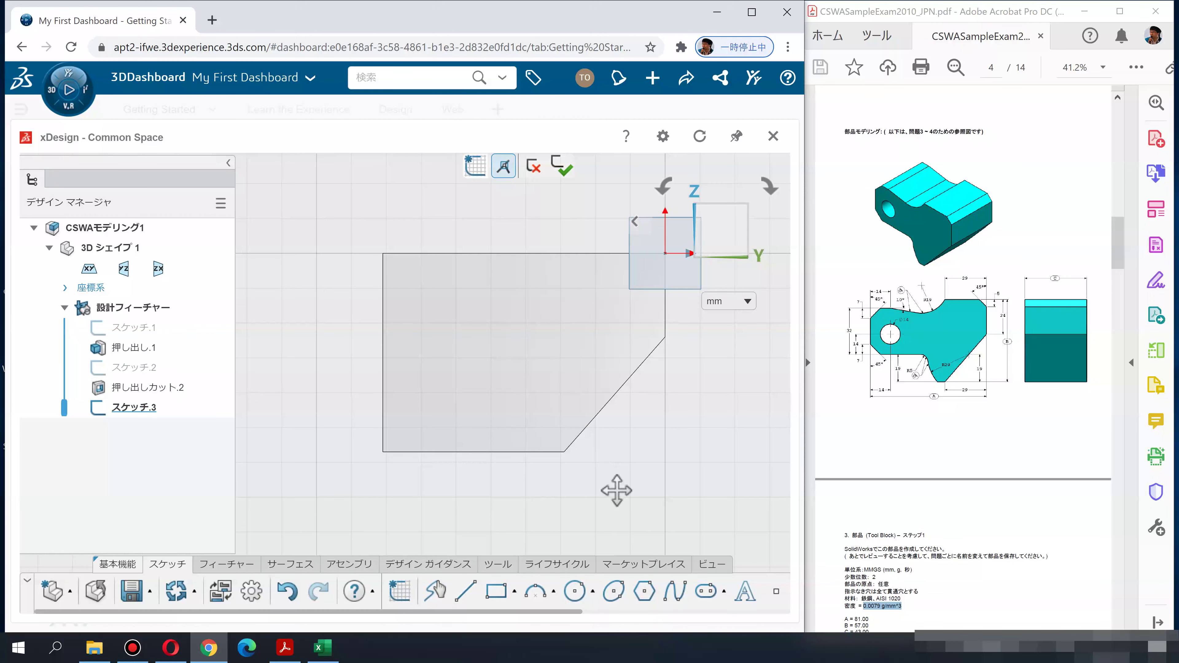
click(463, 590)
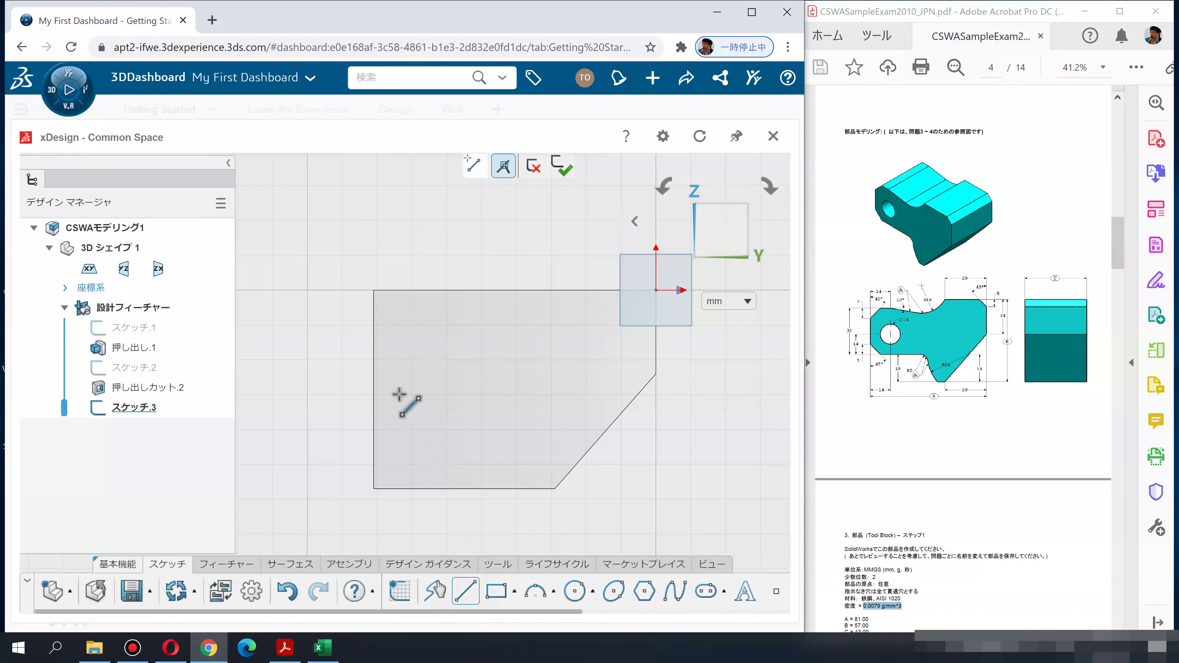
click(374, 404)
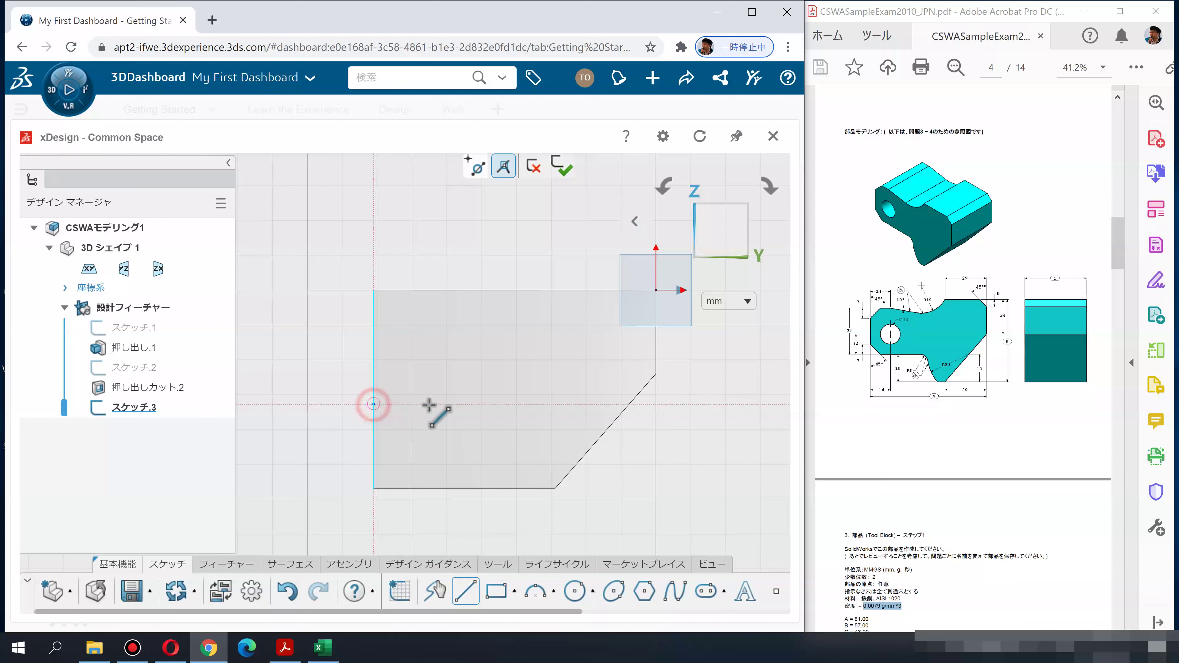
click(497, 404)
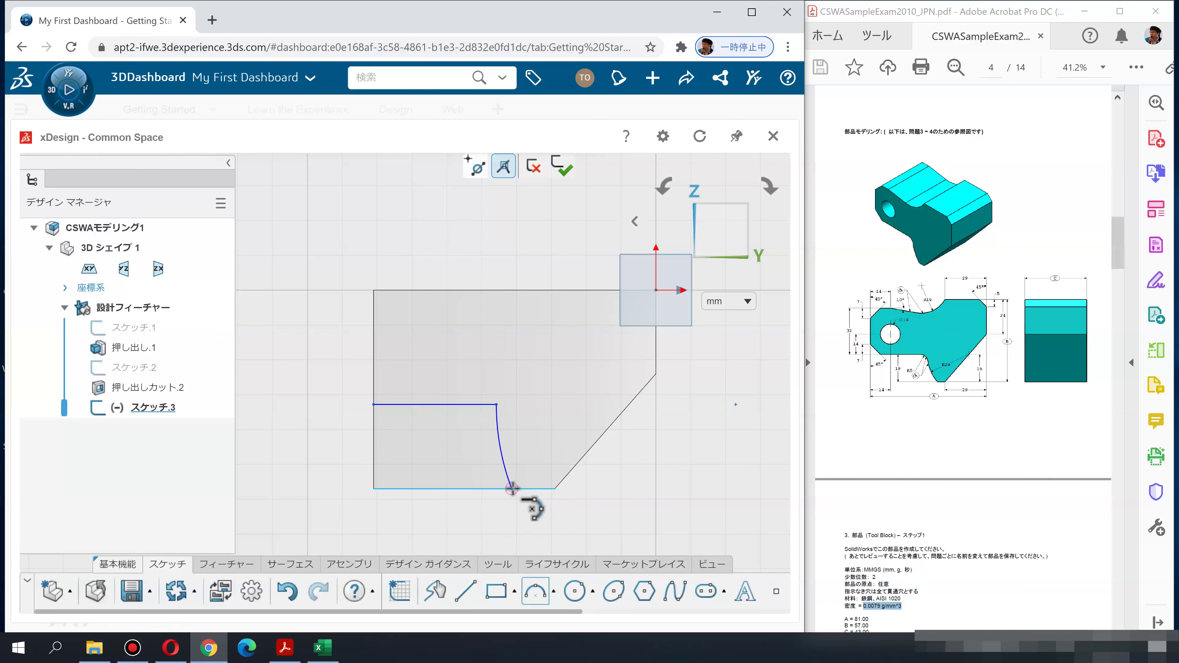
click(511, 489)
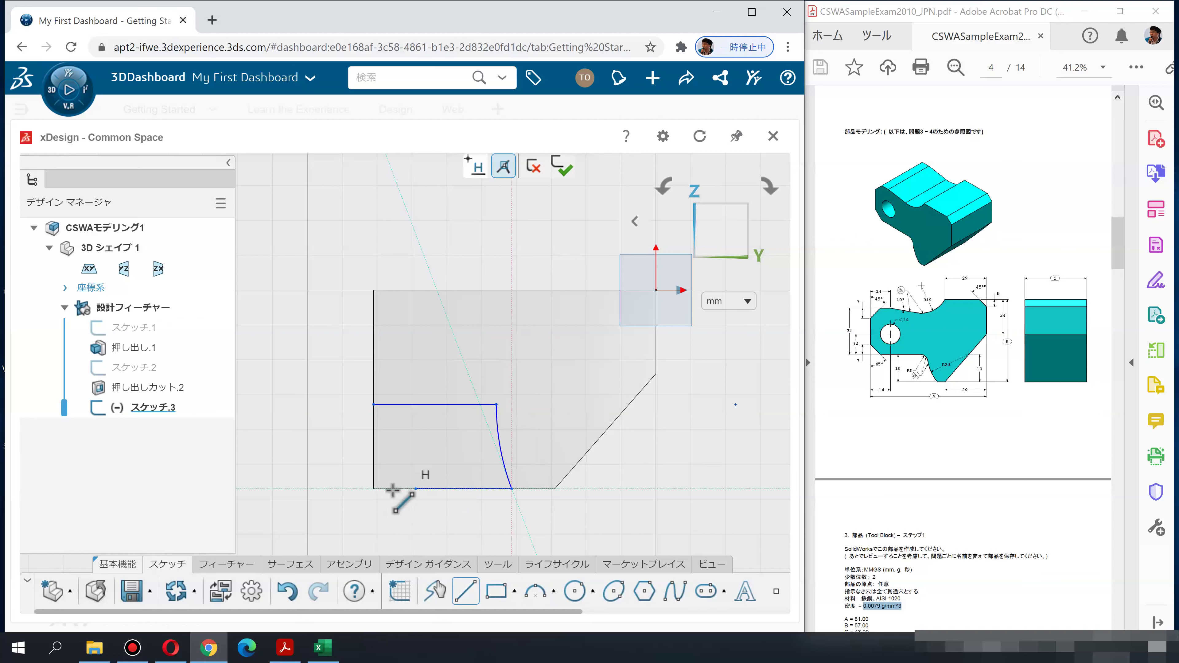
click(374, 489)
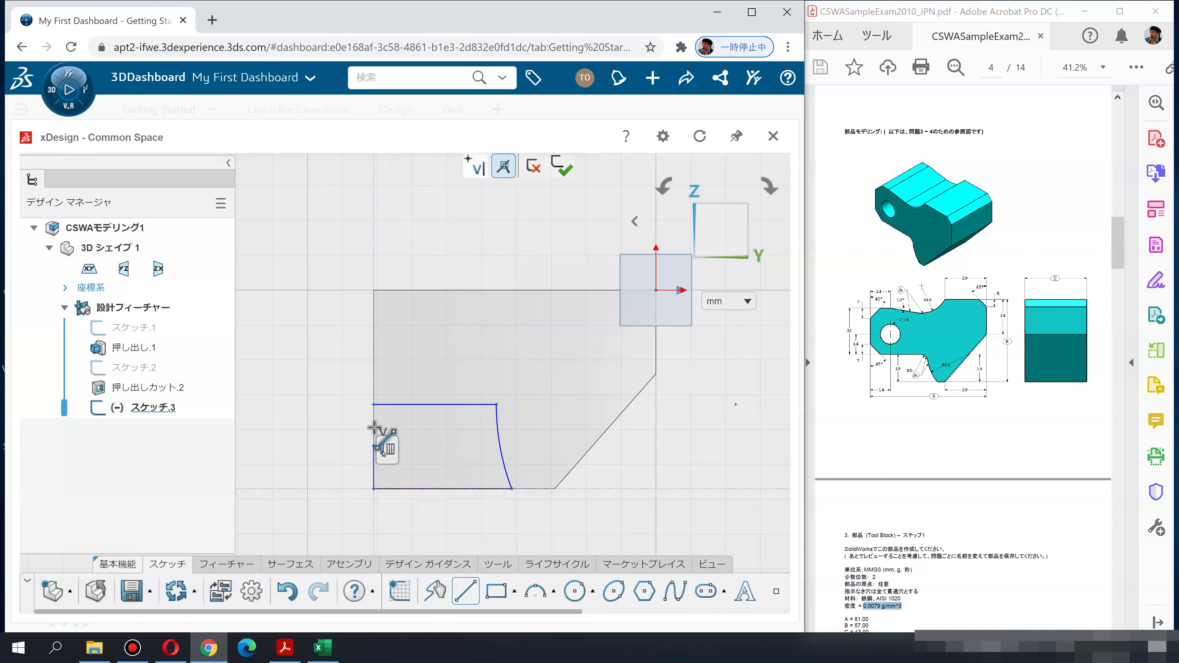
click(374, 405)
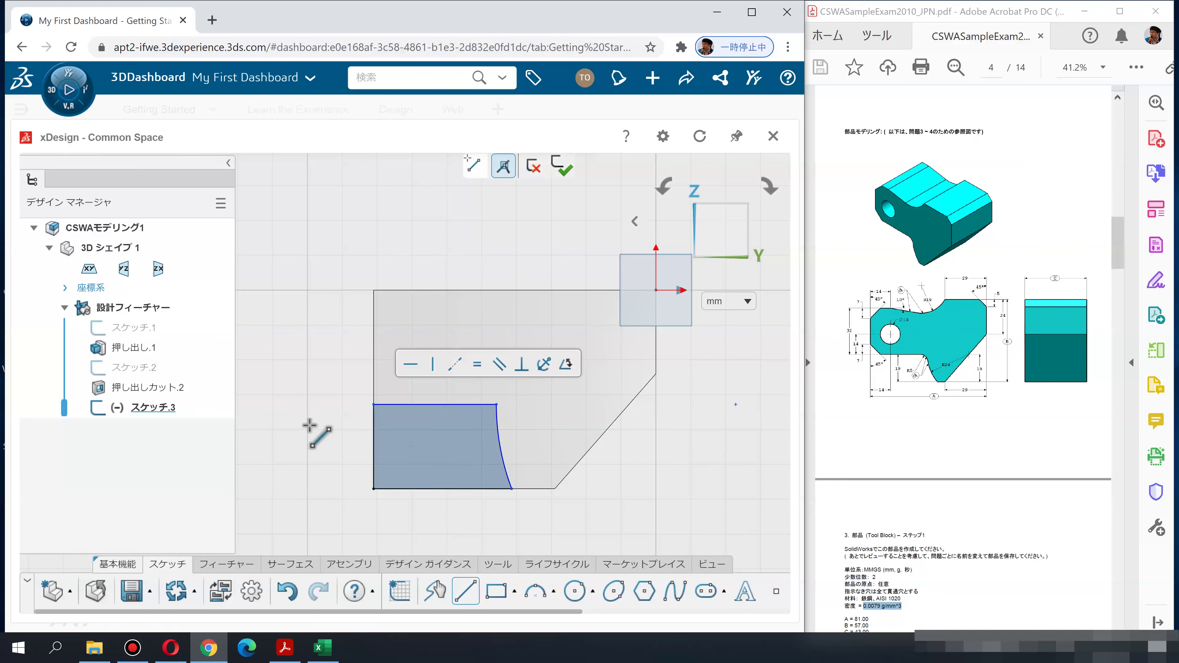
key(Escape)
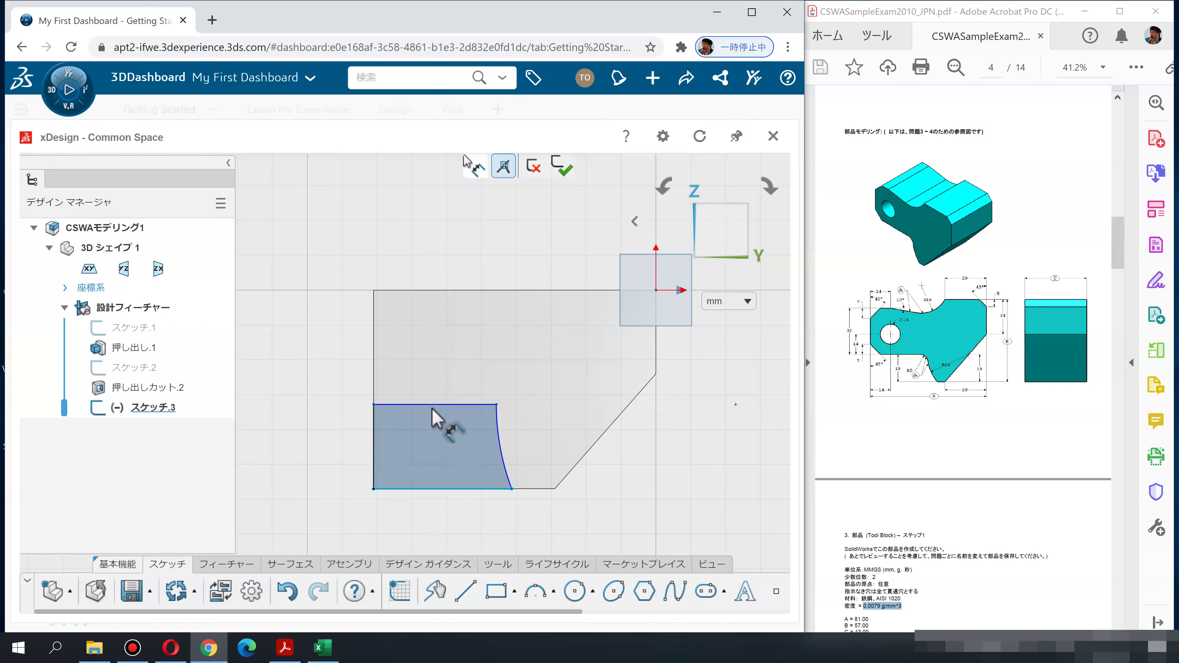
click(408, 404)
Dimension the profile's height to 19 mm
click(409, 487)
click(342, 446)
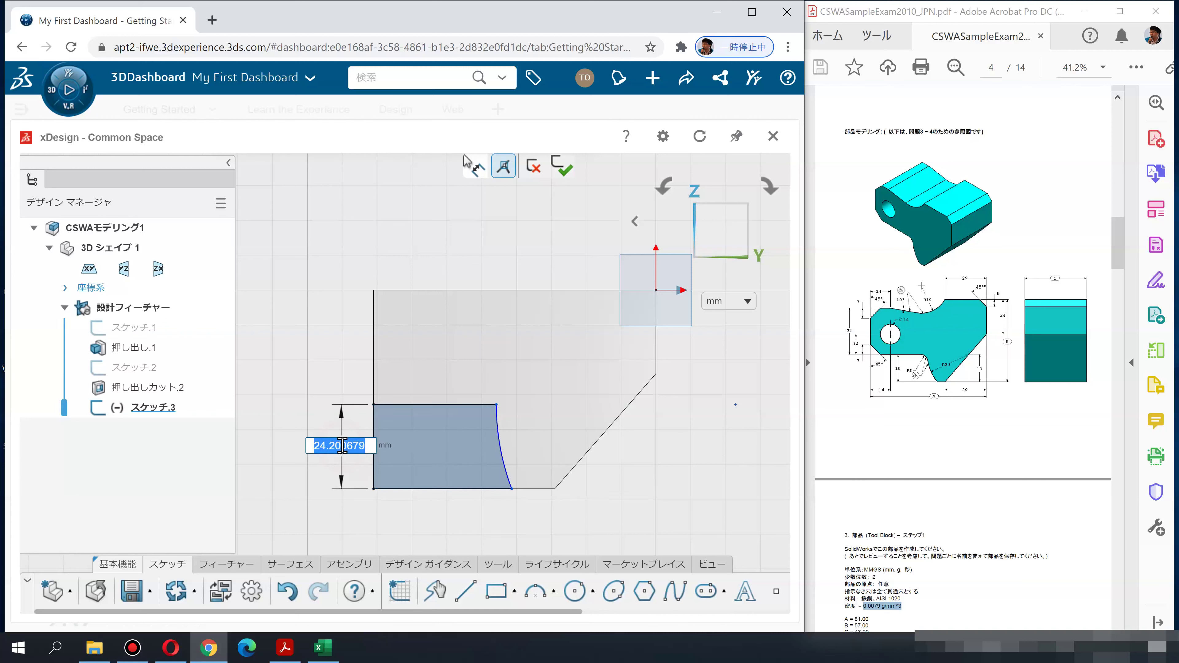
text(19)
key(Return)
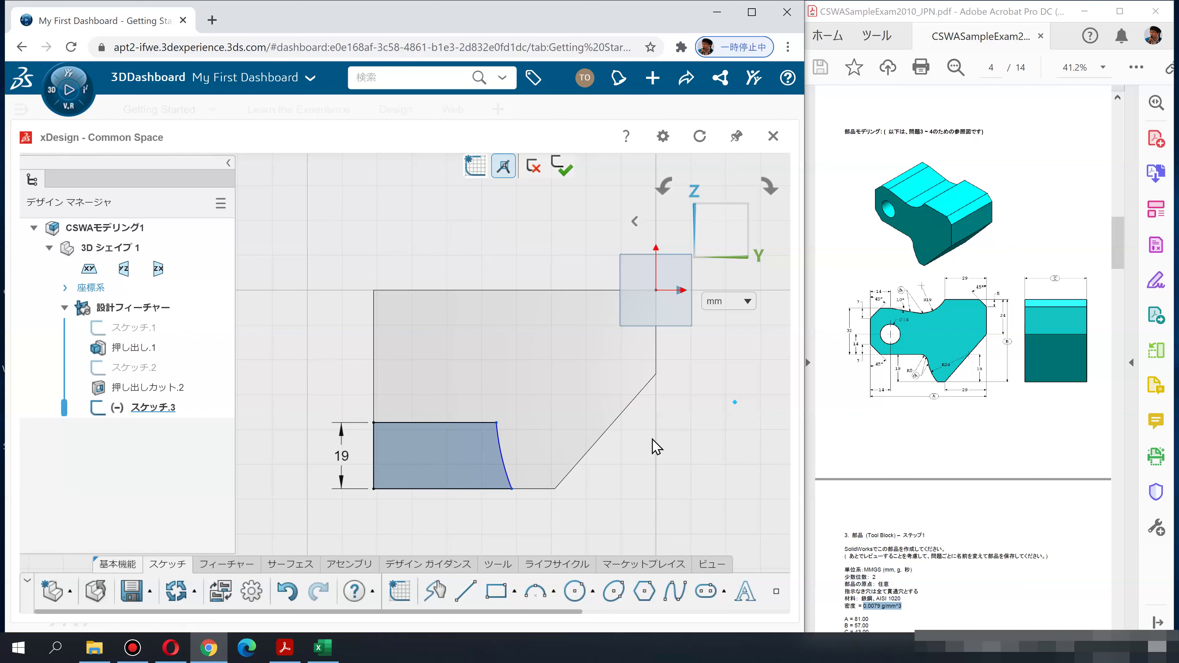
Add a sketch point near the diagonal edge and dimension the corner height to 19 mm
click(624, 416)
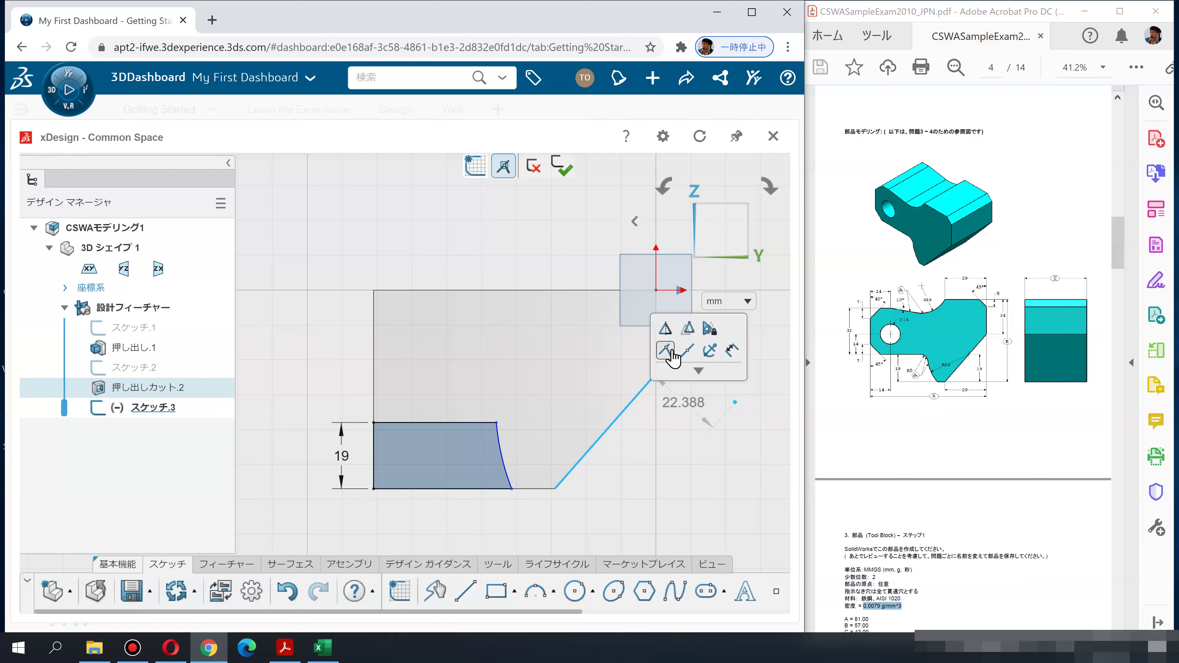
click(671, 355)
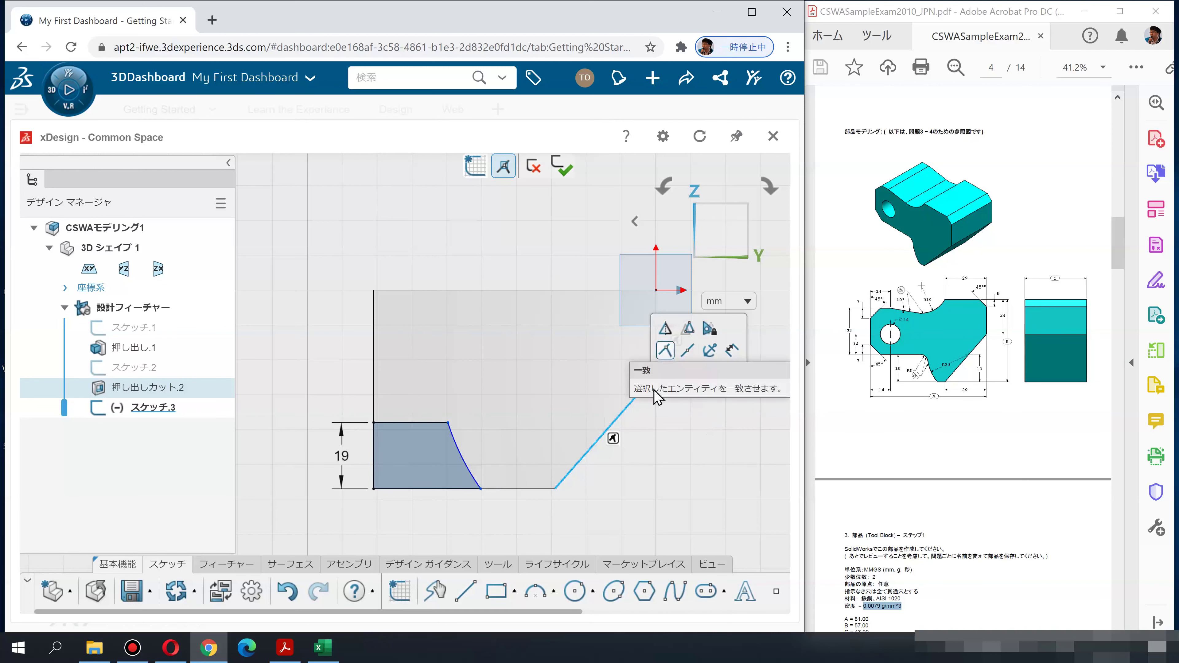
click(652, 464)
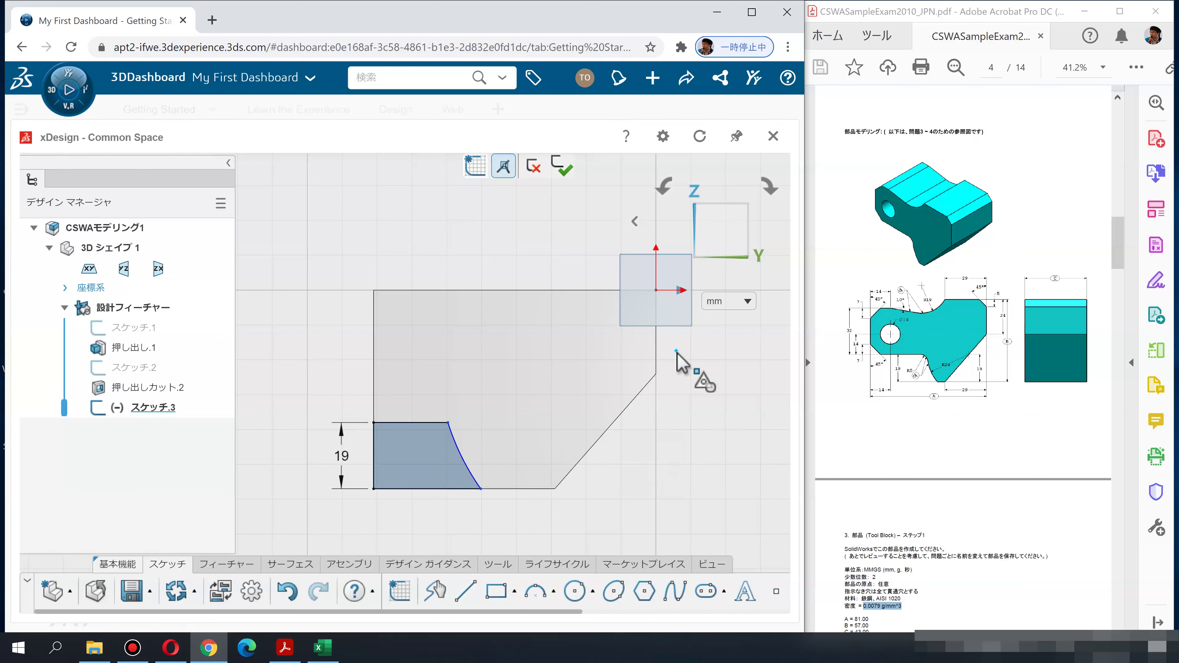
click(677, 351)
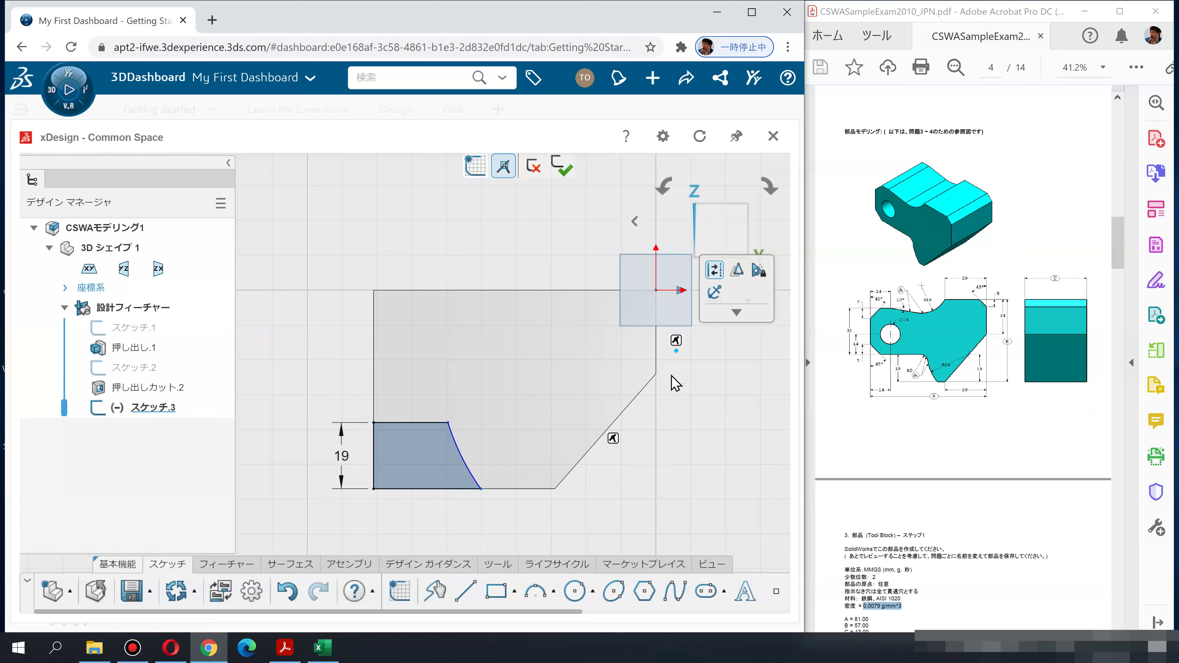
key(Escape)
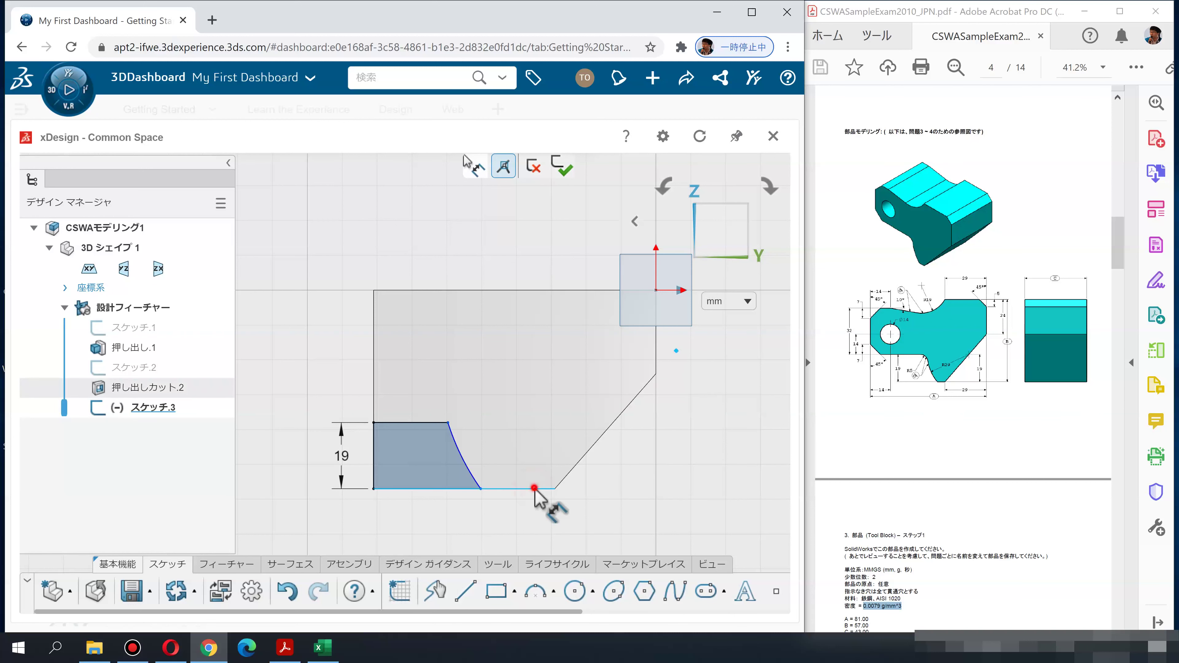
click(677, 352)
click(708, 437)
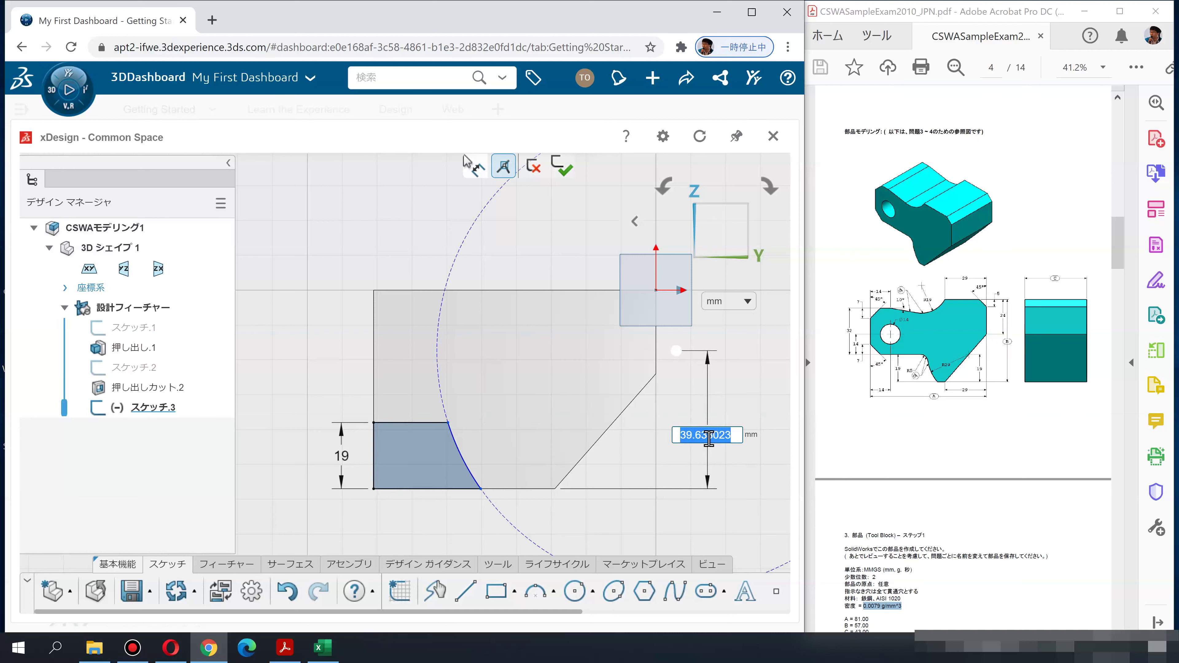
text(9)
key(Return)
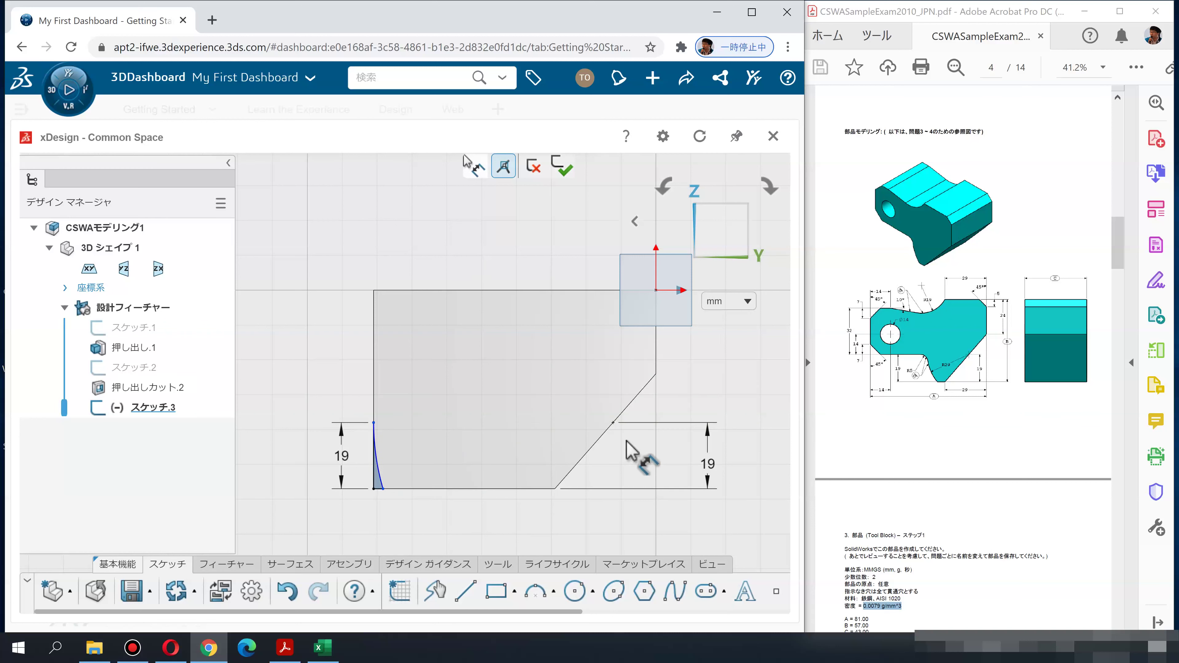
key(Escape)
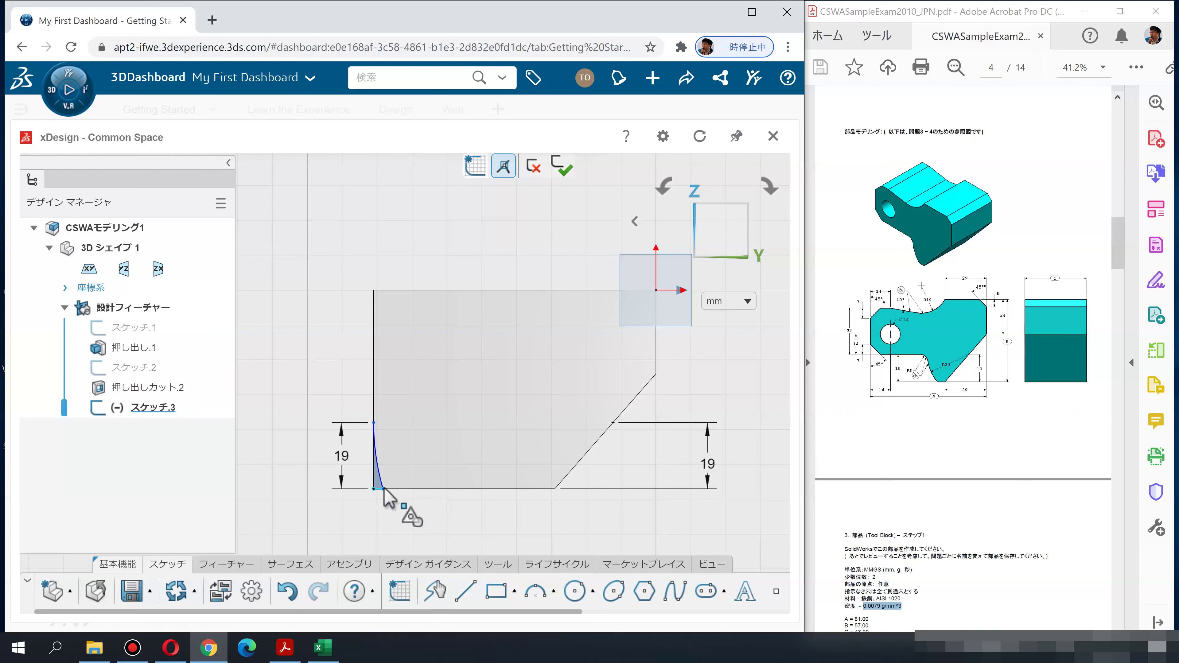
Reshape the arc, dimension it to R 29, and exit the sketch
click(397, 479)
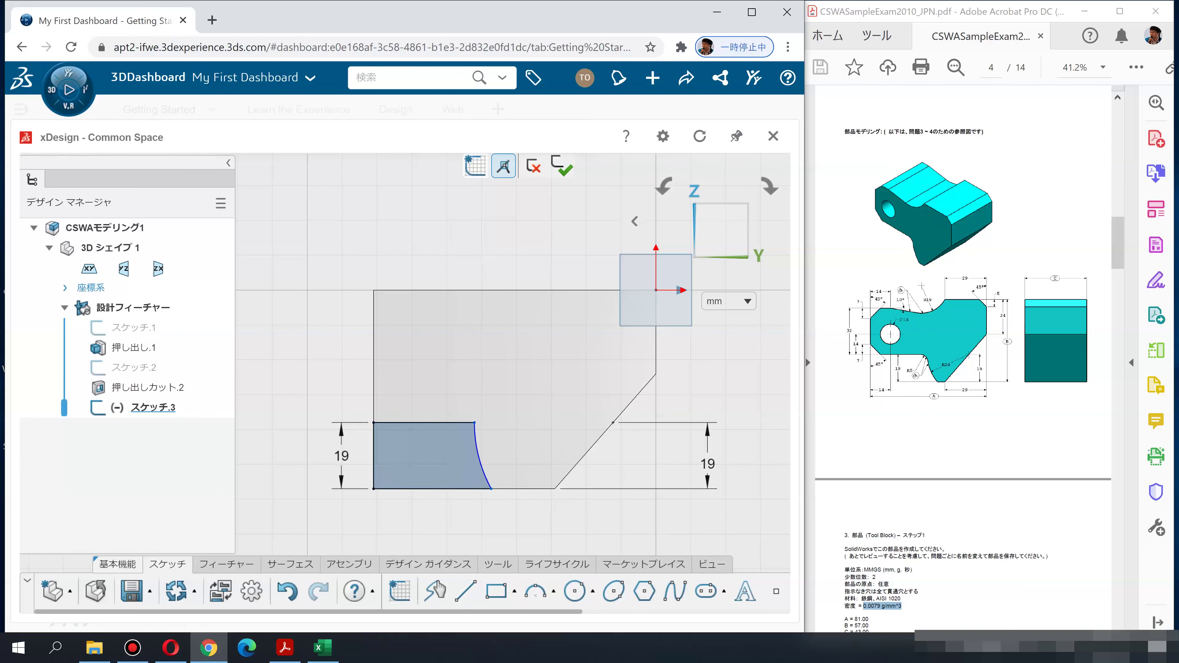
drag(483, 470, 566, 511)
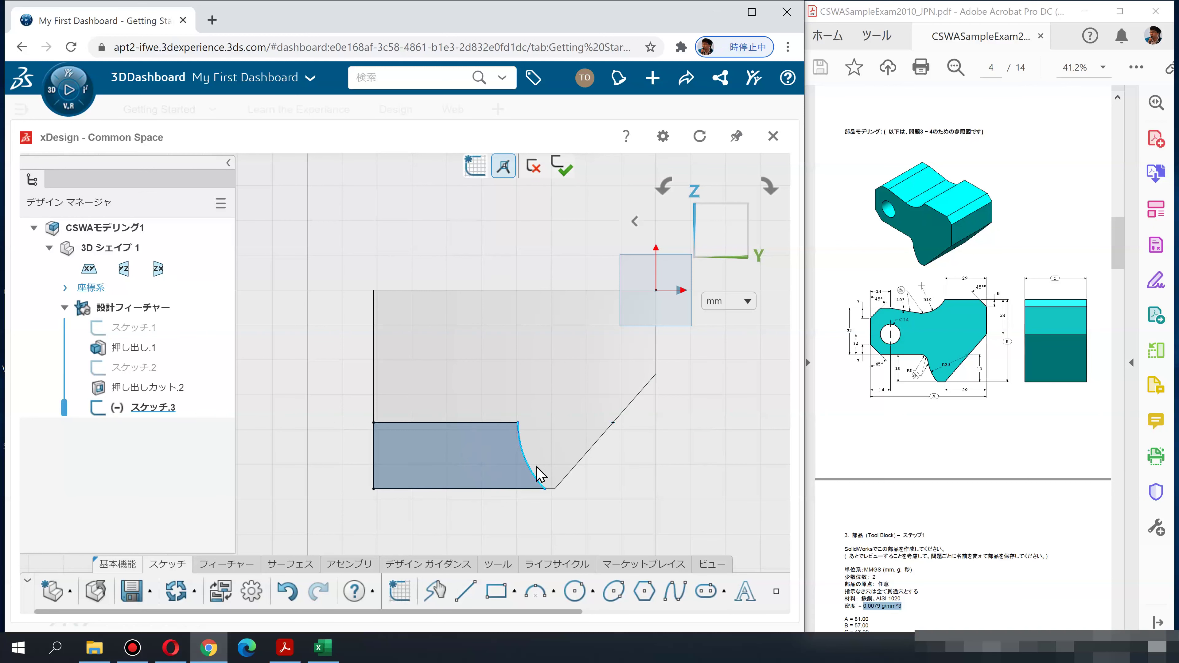
drag(560, 508, 506, 492)
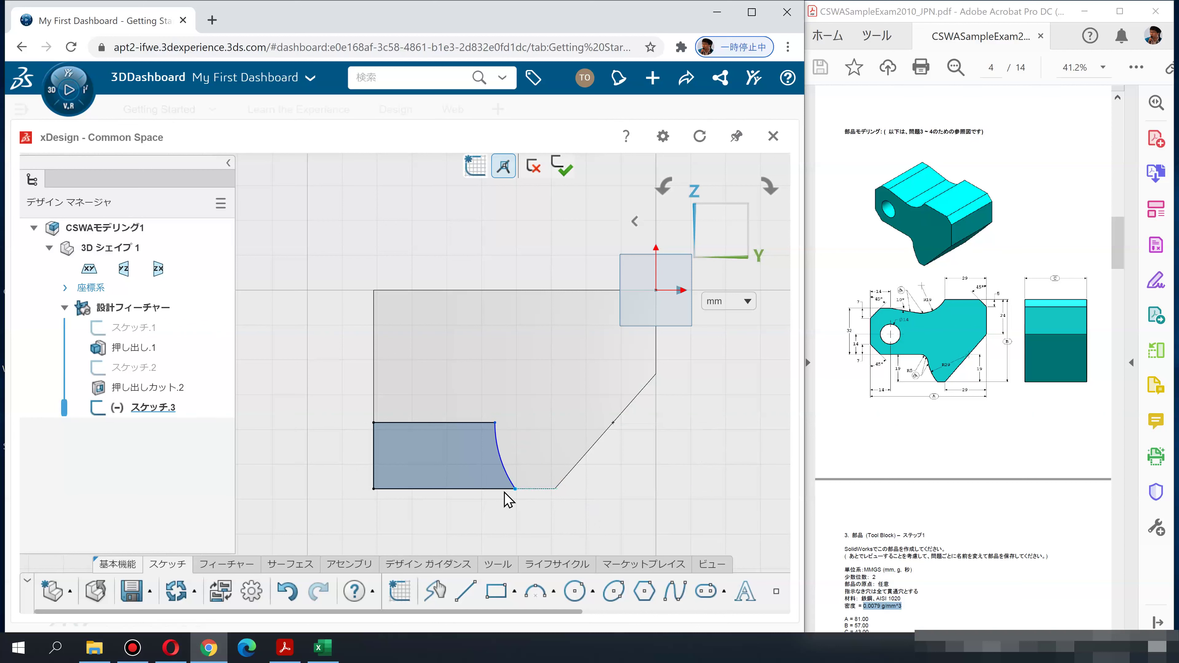
click(492, 518)
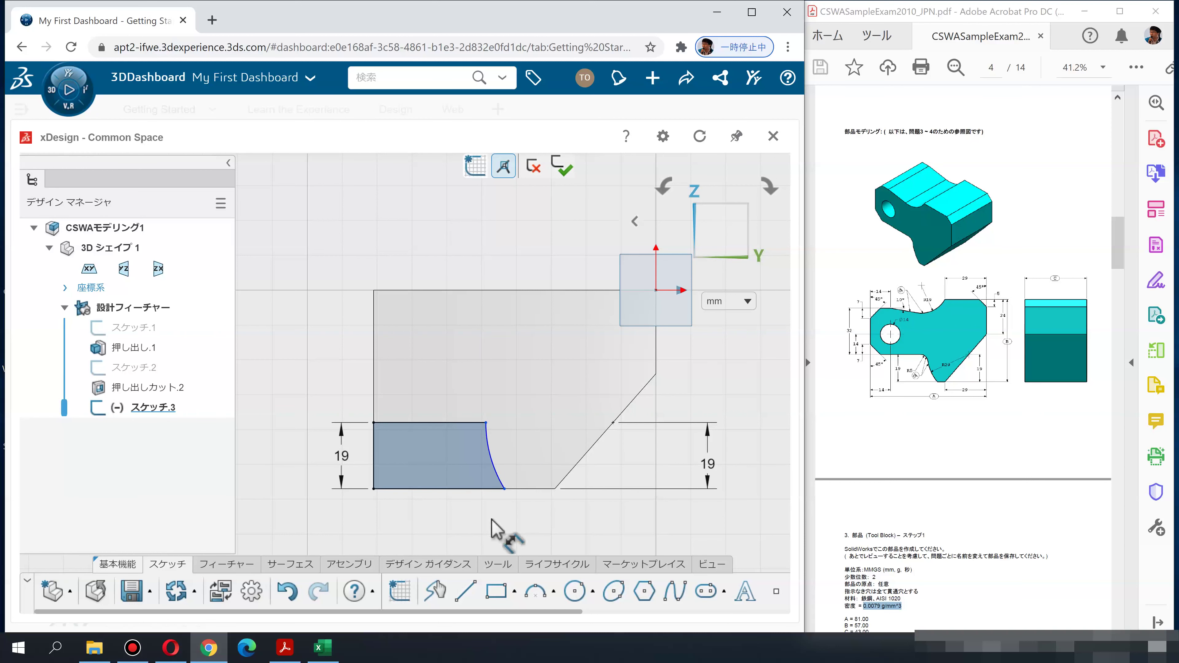
click(492, 456)
click(521, 453)
key(BackSpace)
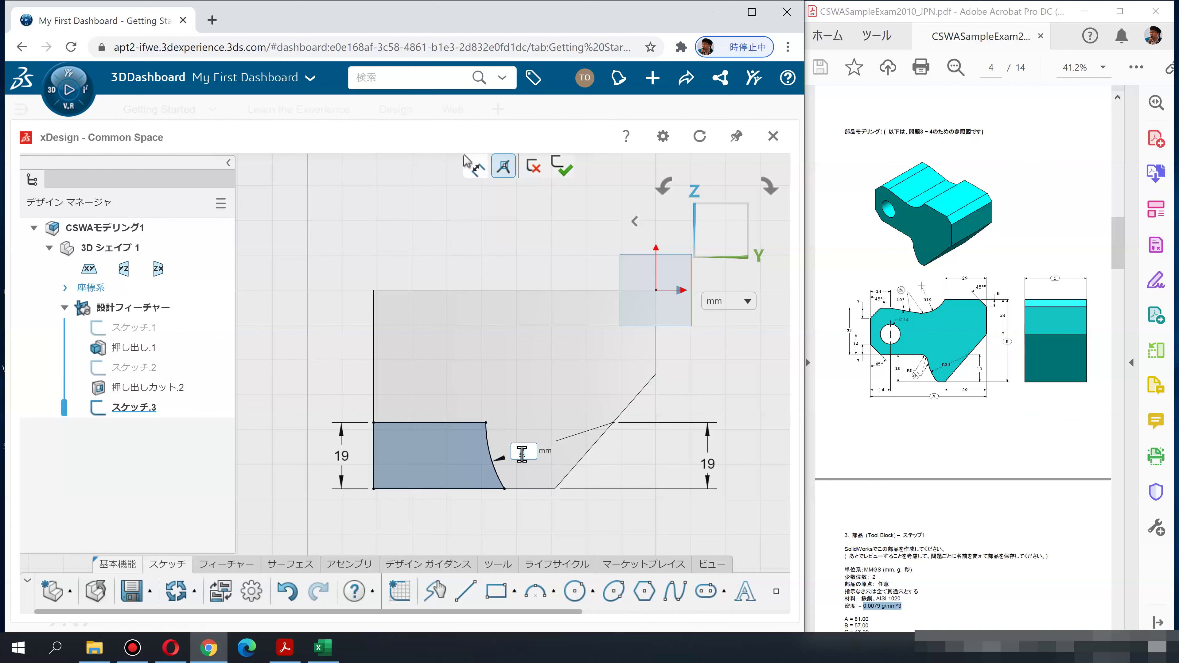
key(Return)
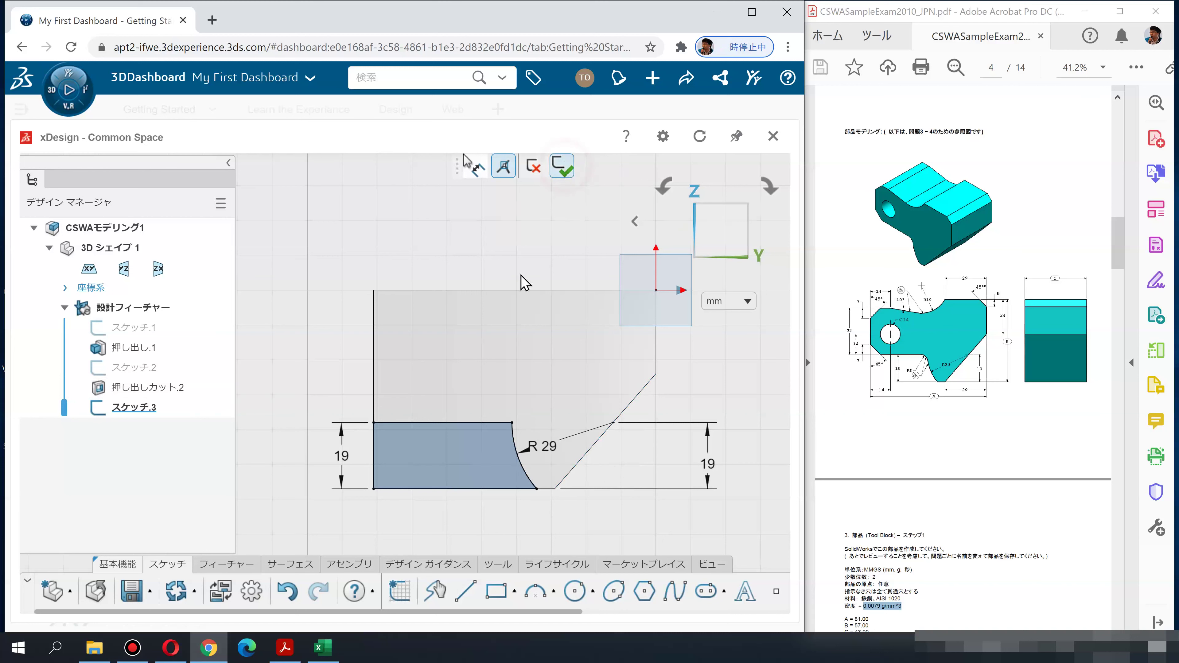
click(561, 167)
mouse_move(369, 513)
middle_down()
mouse_move(313, 517)
mouse_move(316, 526)
middle_up()
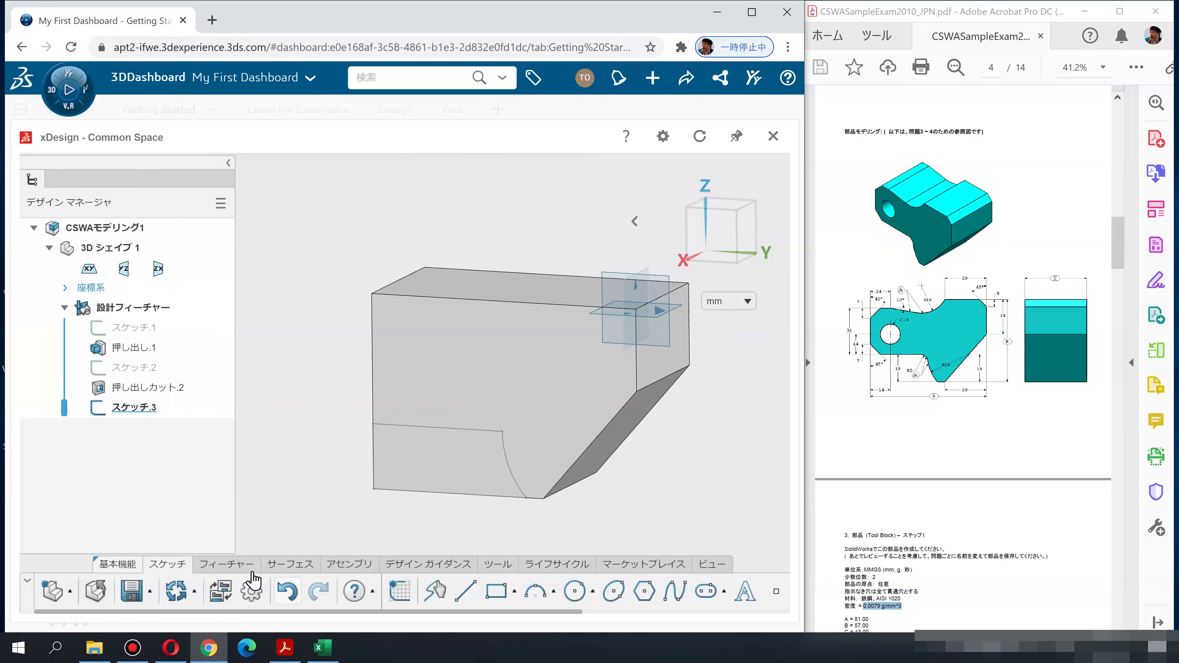
Cut スケッチ.3's arc-bounded region Through All, creating 押し出しカット.3
click(226, 564)
click(480, 595)
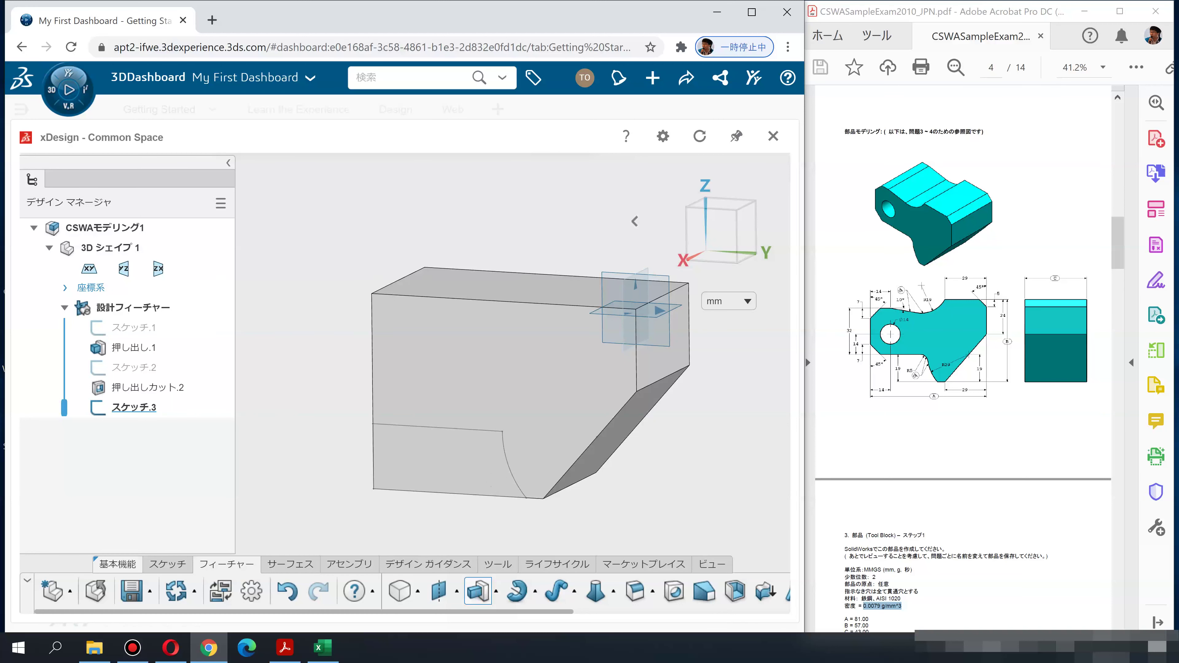
click(492, 488)
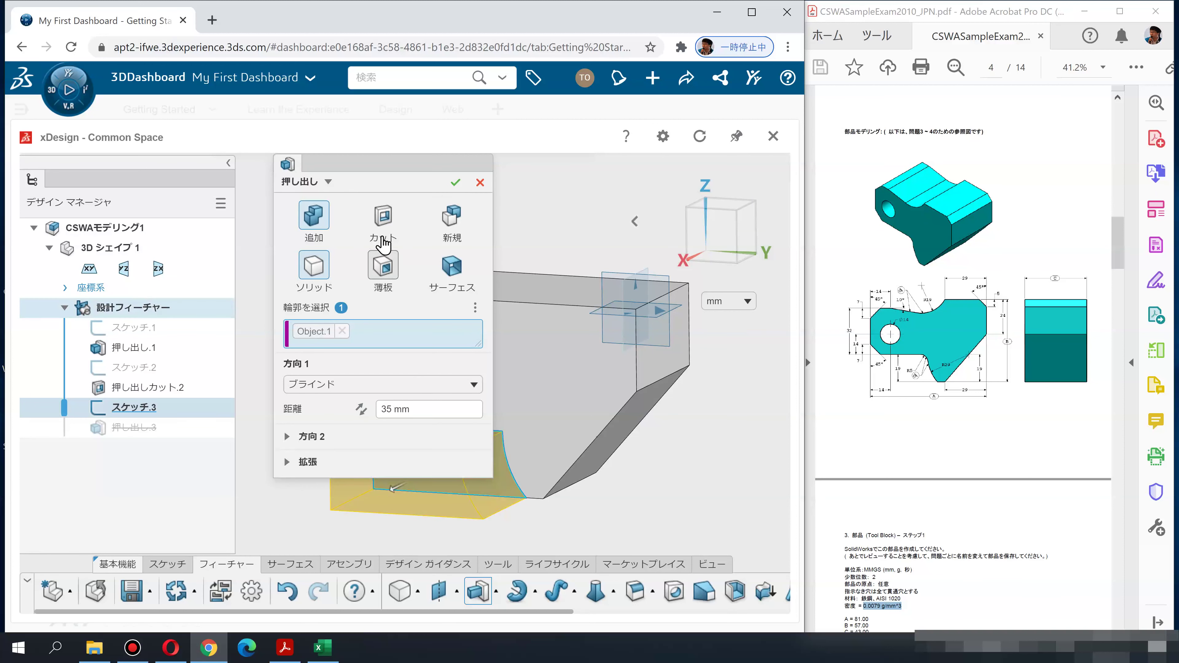
click(383, 216)
click(322, 385)
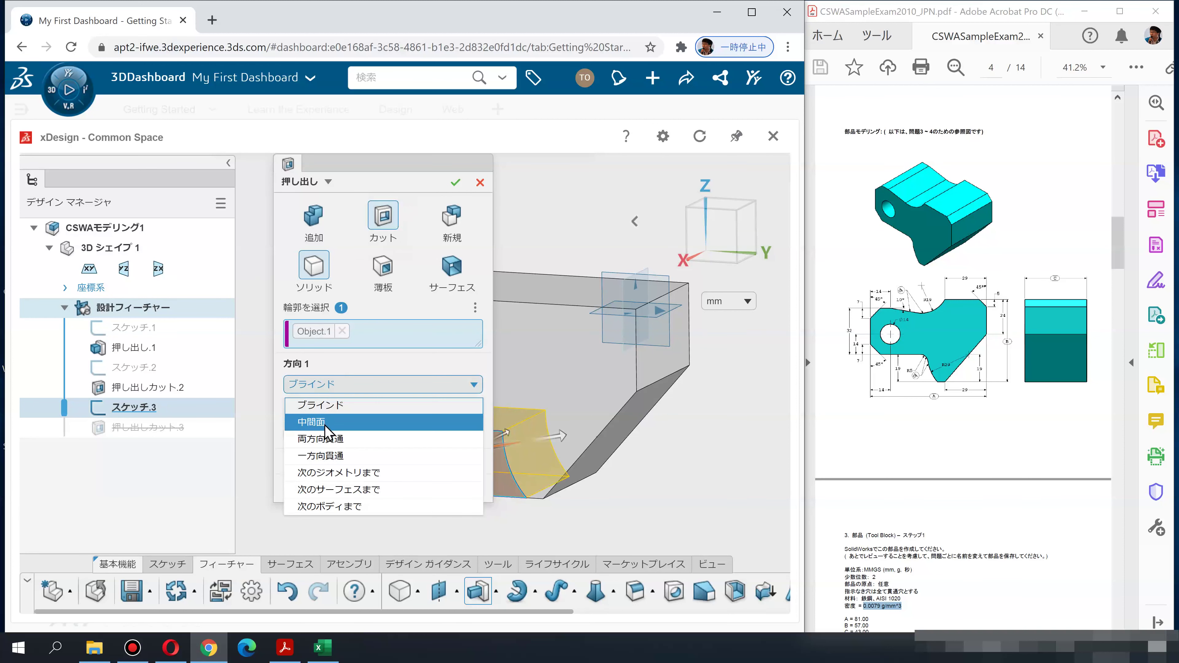
click(325, 453)
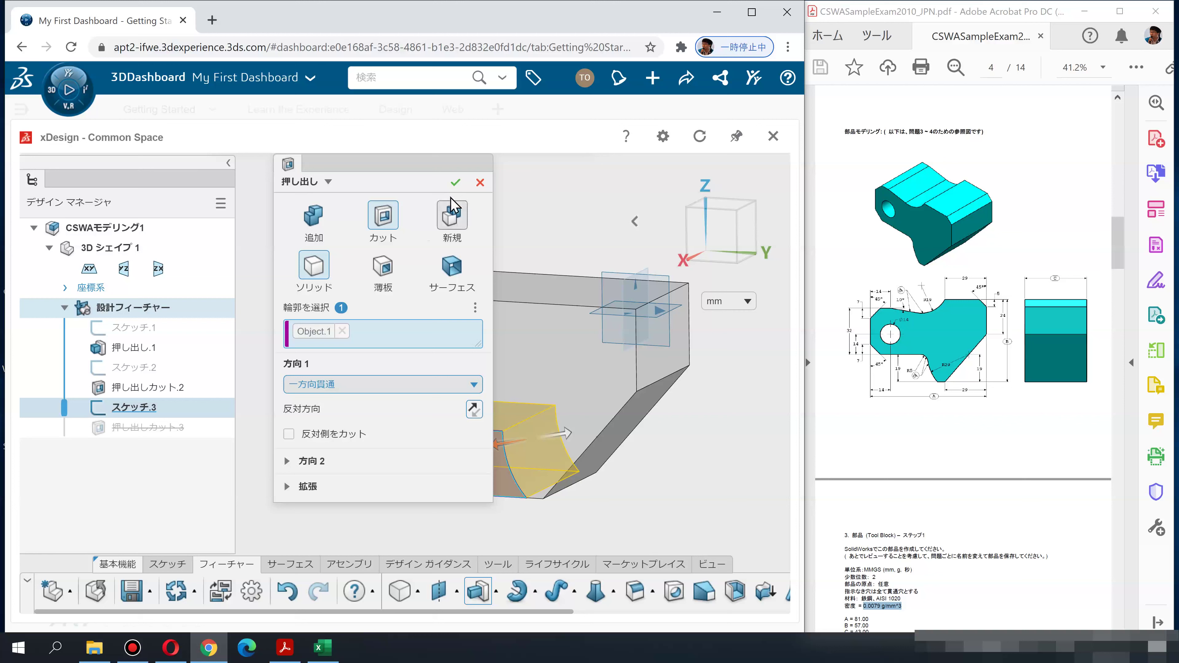
click(456, 182)
click(532, 217)
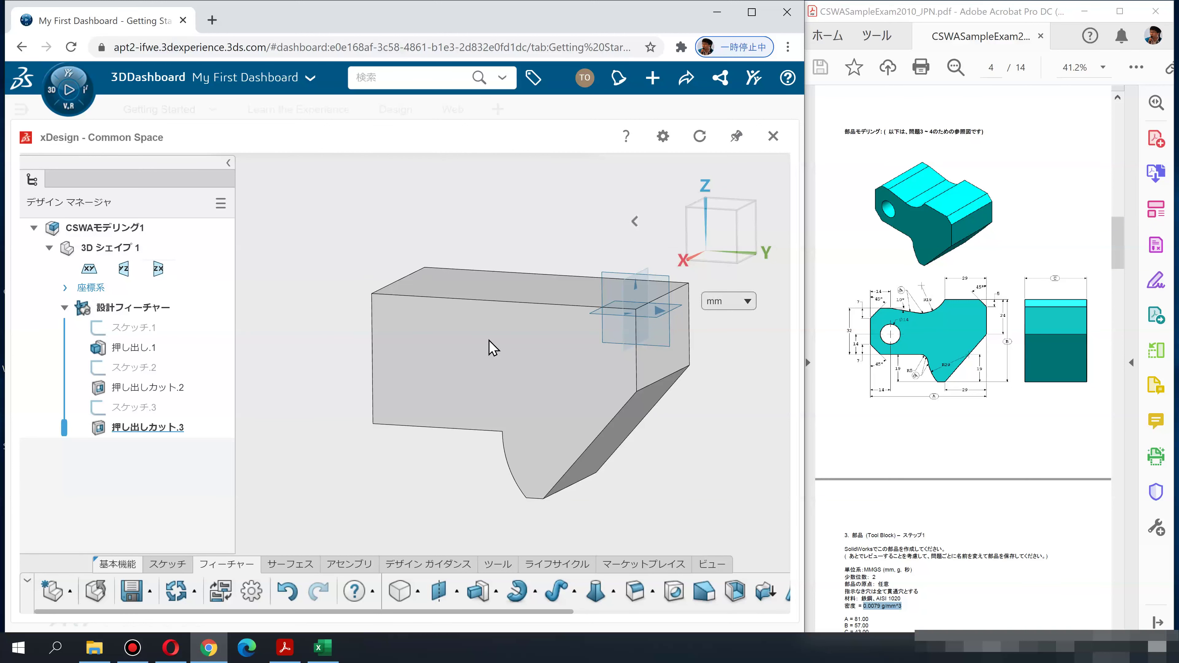
On the front face, sketch a closed profile with two lines, a tangent arc to the top edge, and a closing line
click(514, 338)
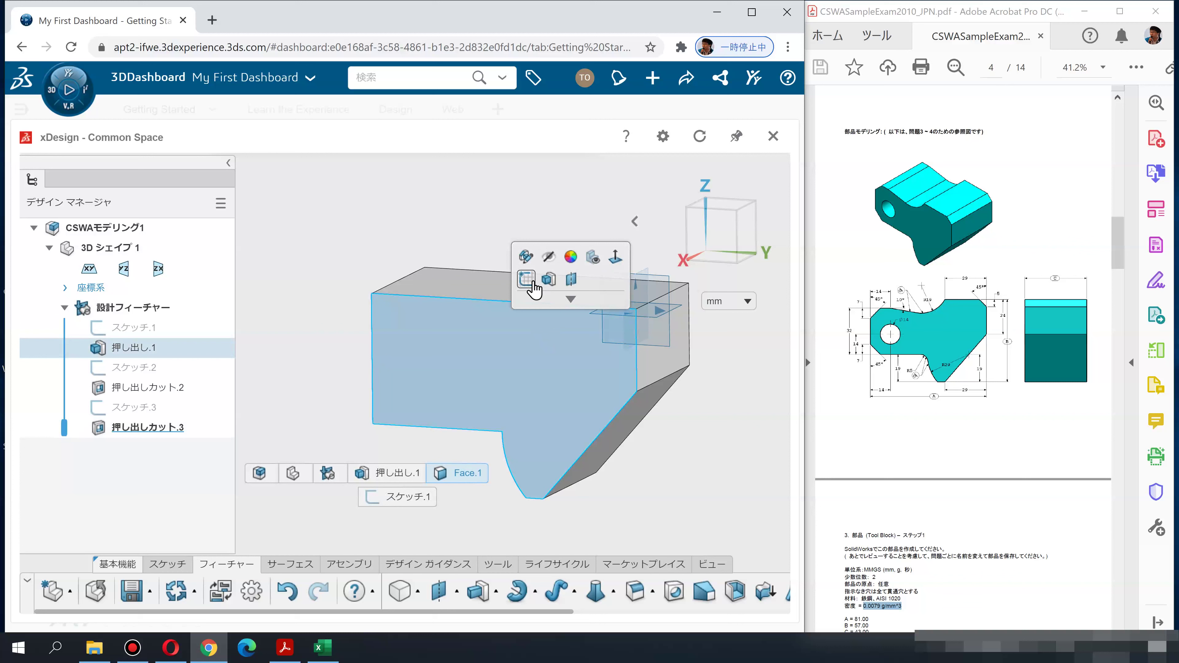
click(526, 279)
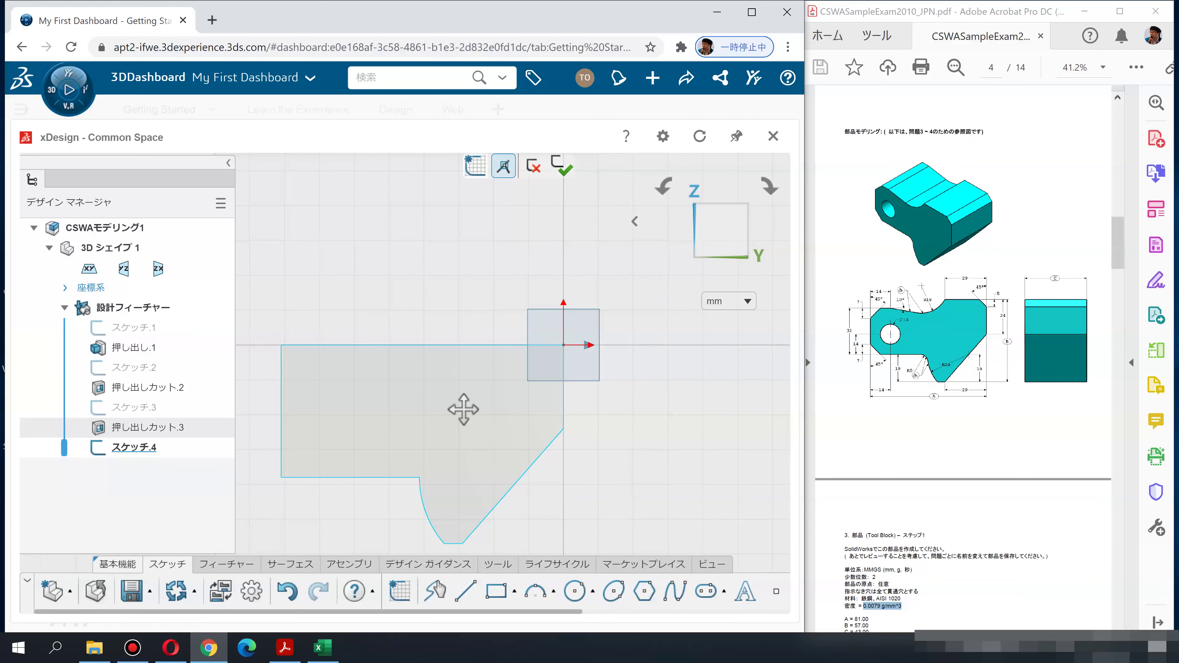
click(467, 599)
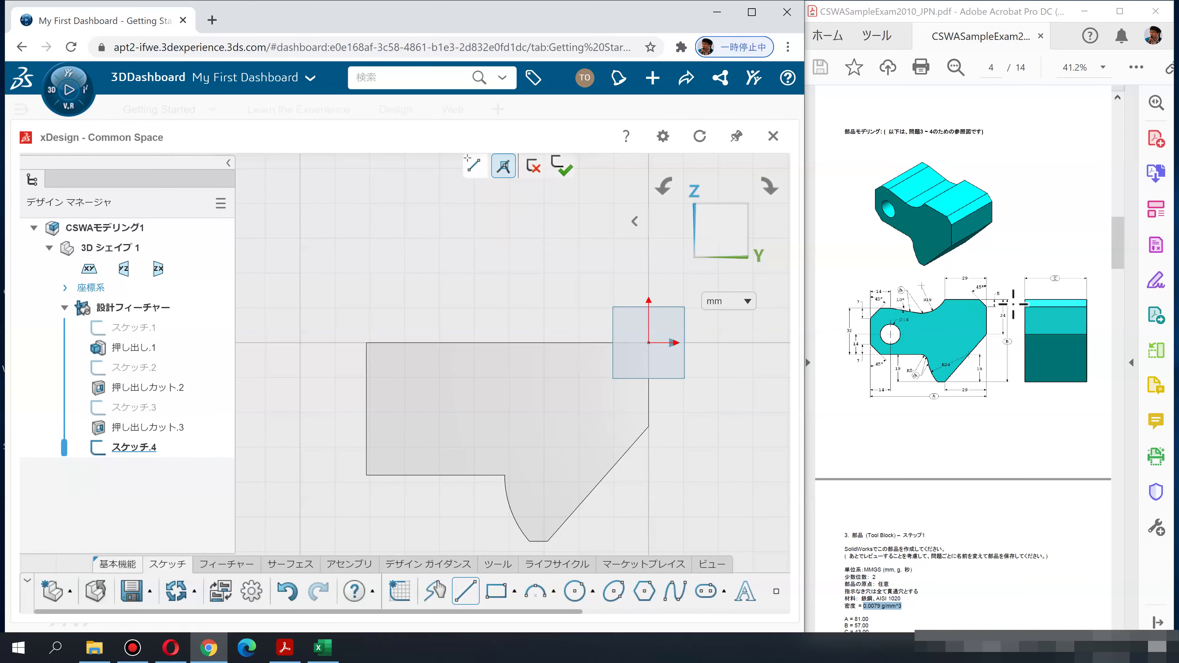
click(366, 365)
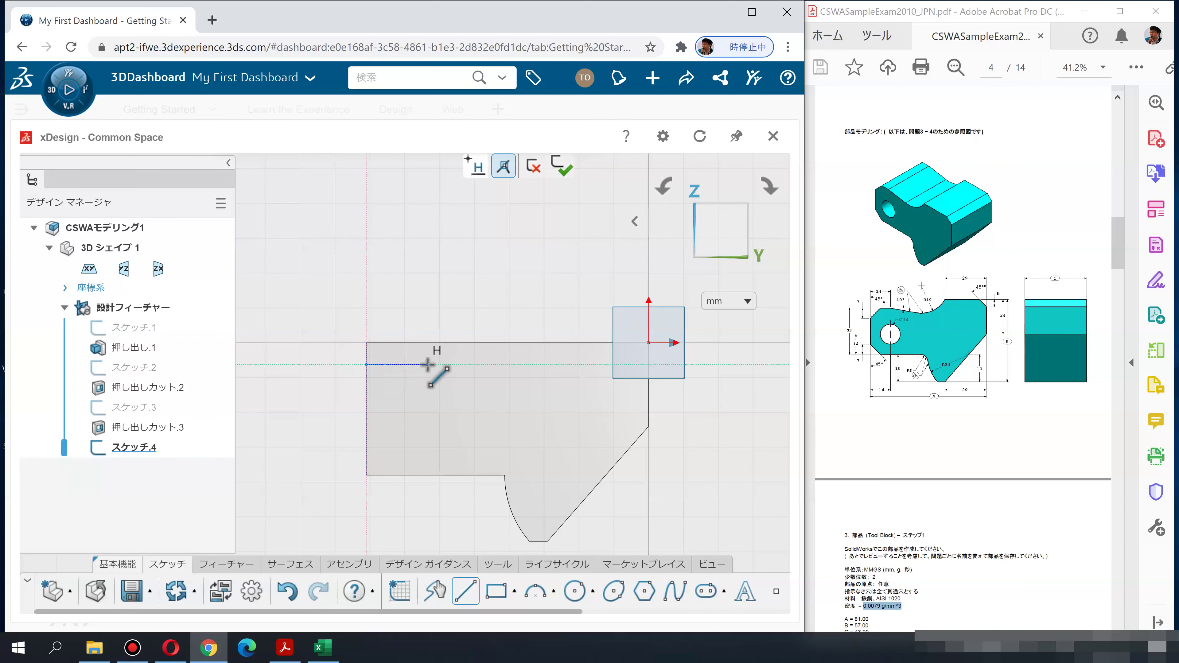
click(458, 373)
click(498, 382)
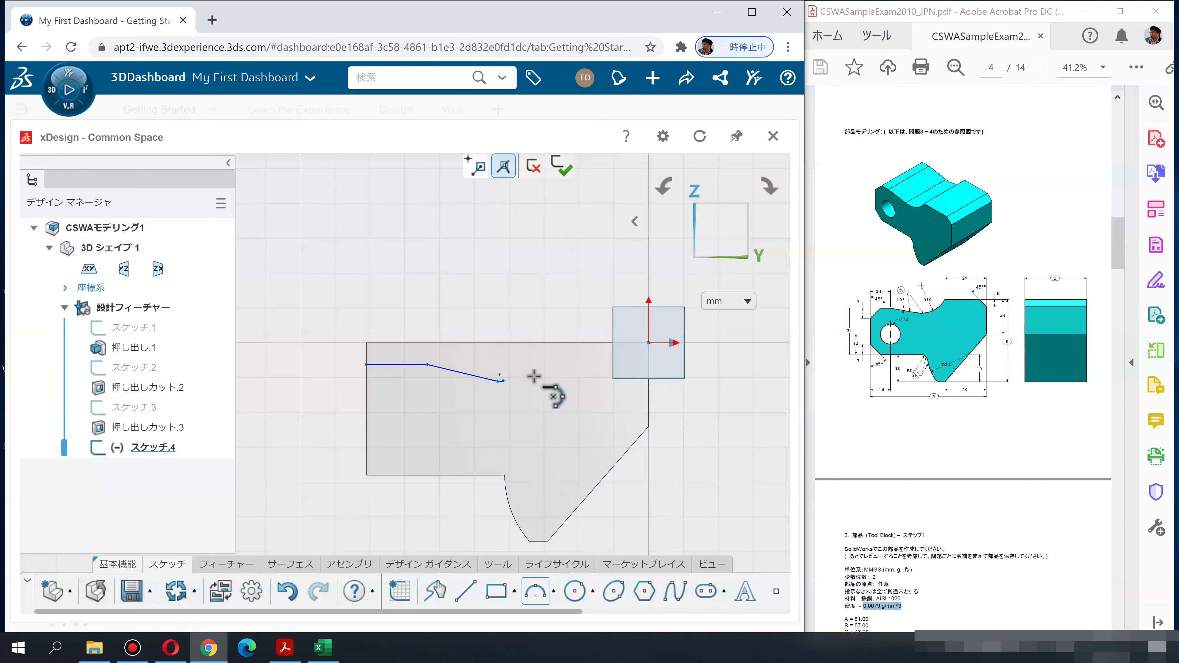
click(576, 343)
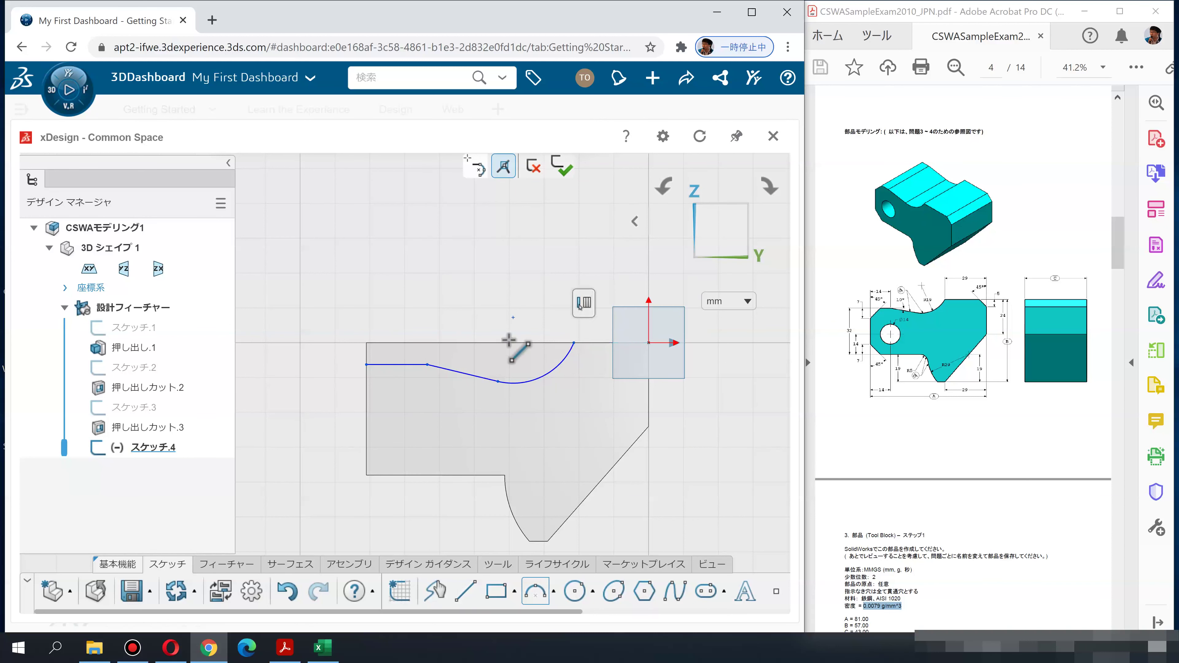
click(366, 342)
click(366, 364)
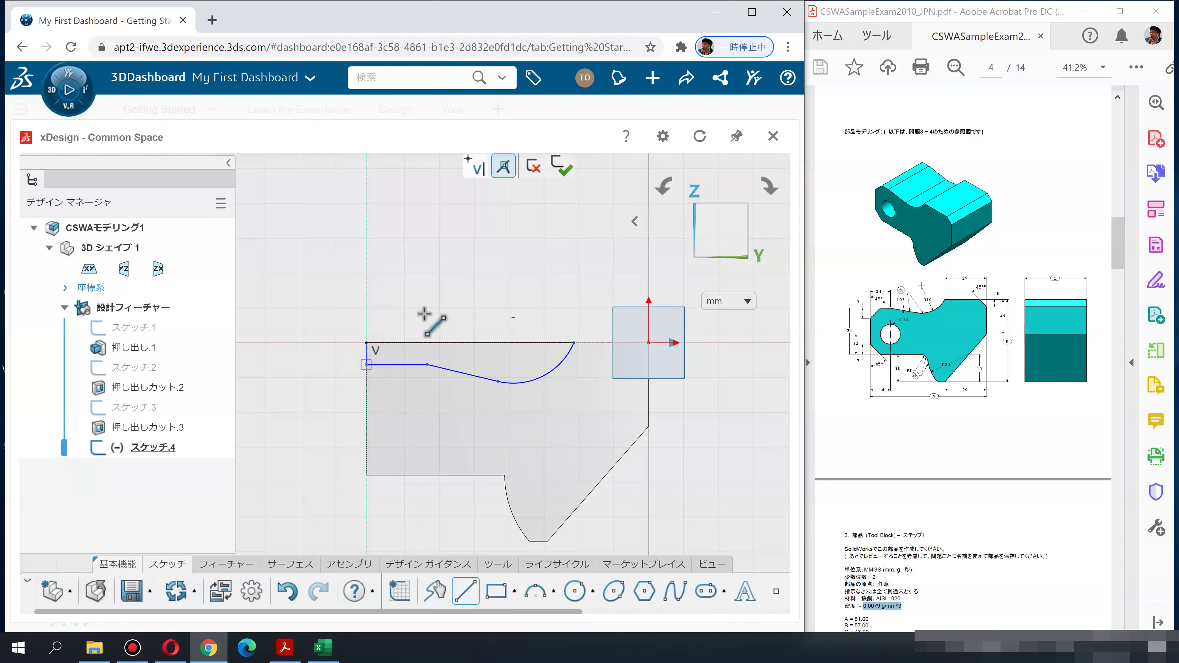
key(Escape)
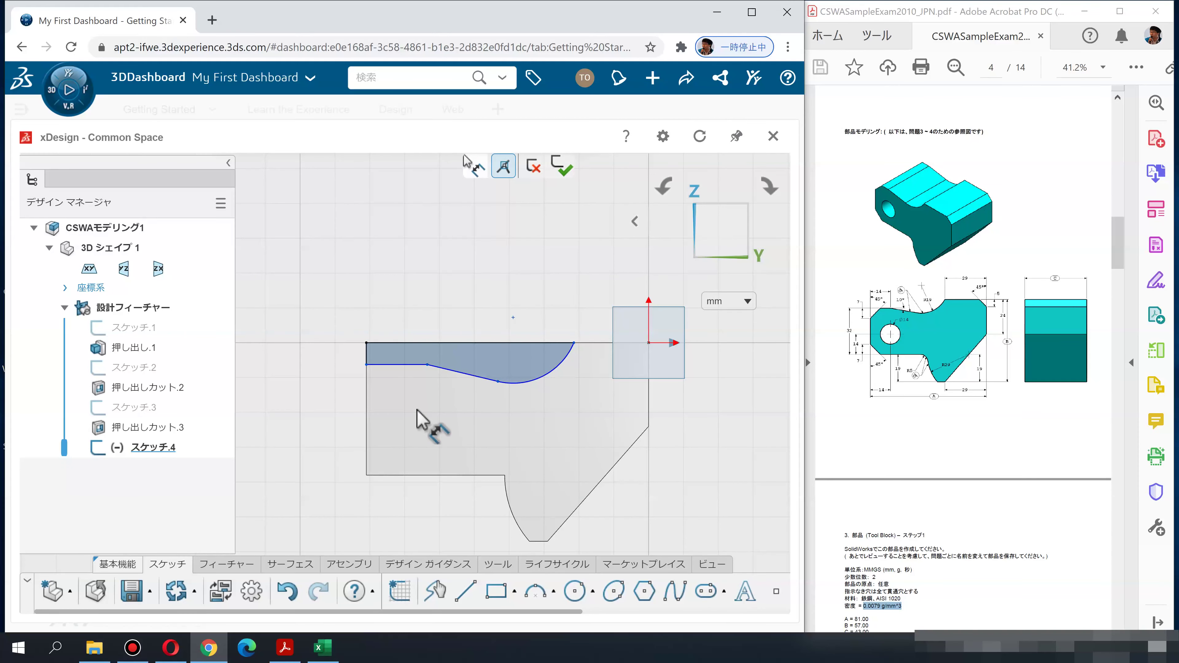
click(398, 365)
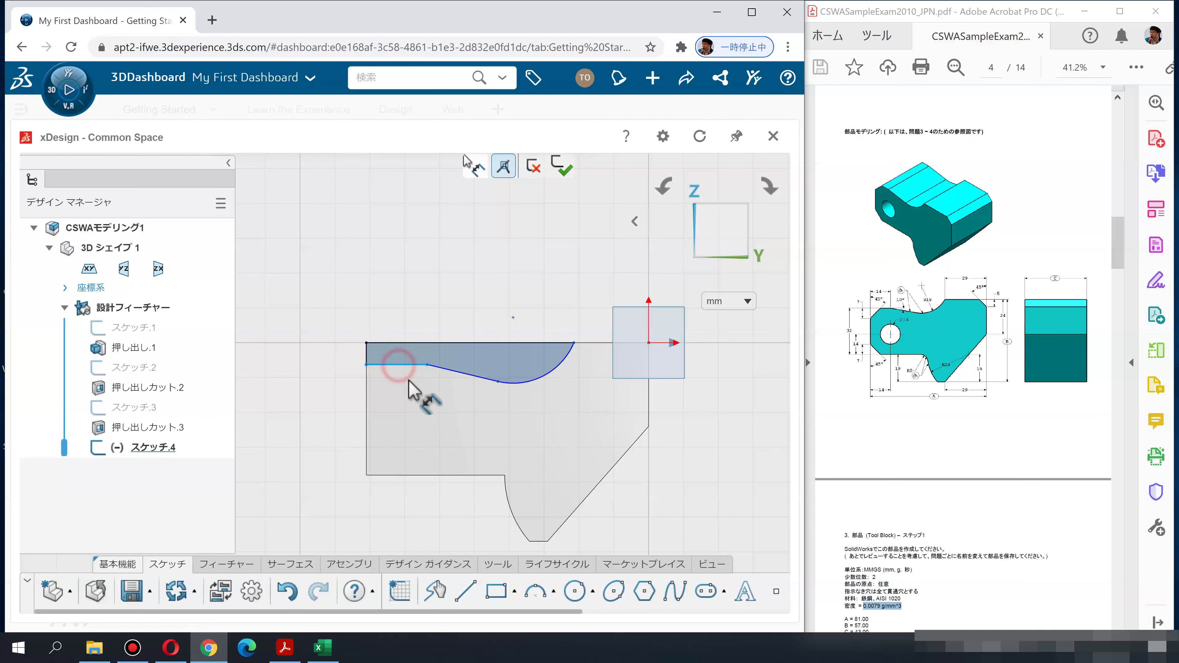
Dimension the 32 mm gap between the bottom and top lines and the 10° slope angle
click(398, 474)
click(323, 424)
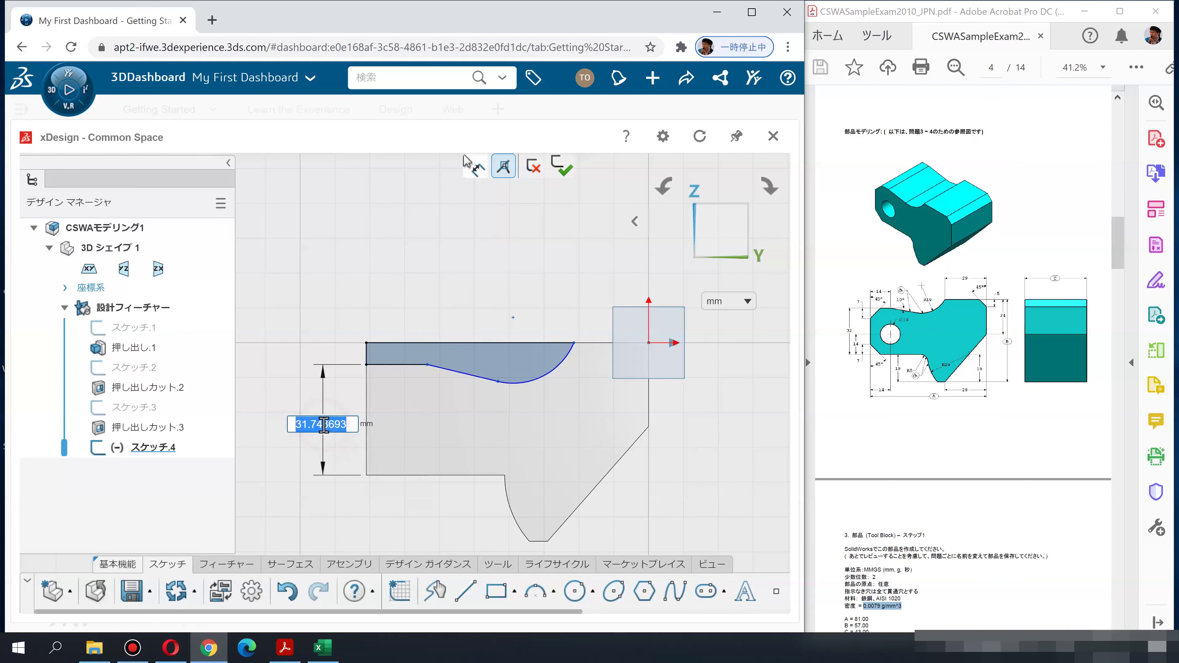
text(32)
key(Return)
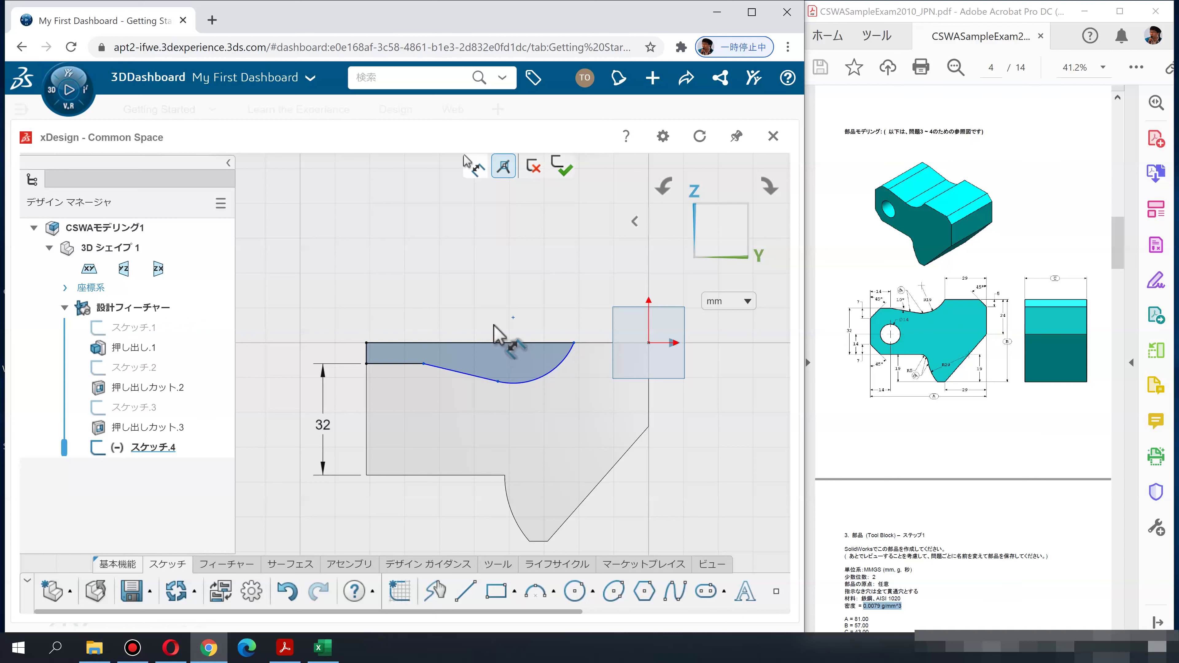
click(441, 369)
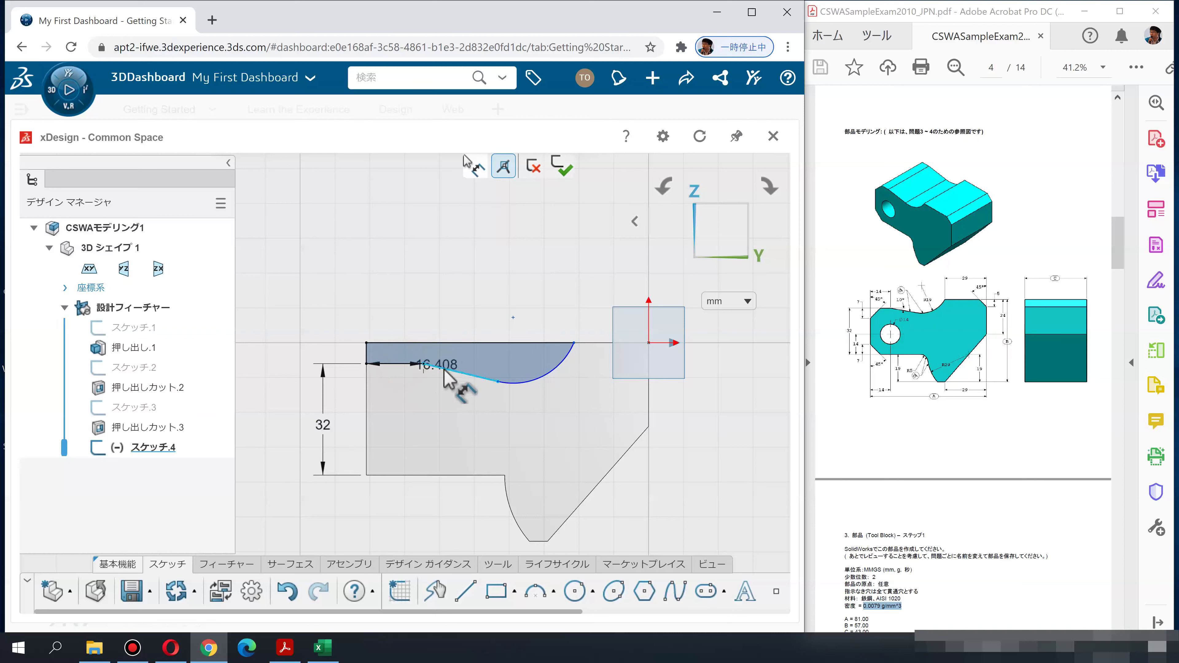
click(446, 374)
click(473, 367)
text(10)
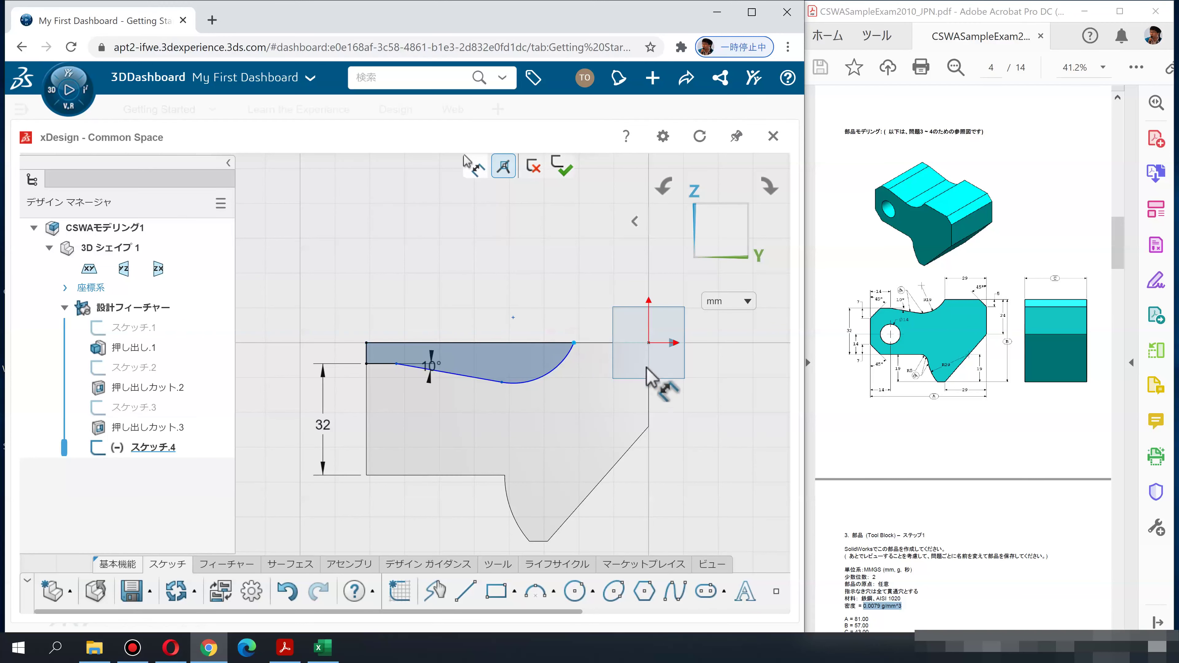
Add a 29 mm horizontal distance to the arc's end and a 19 mm arc radius
click(648, 392)
click(609, 278)
text(2)
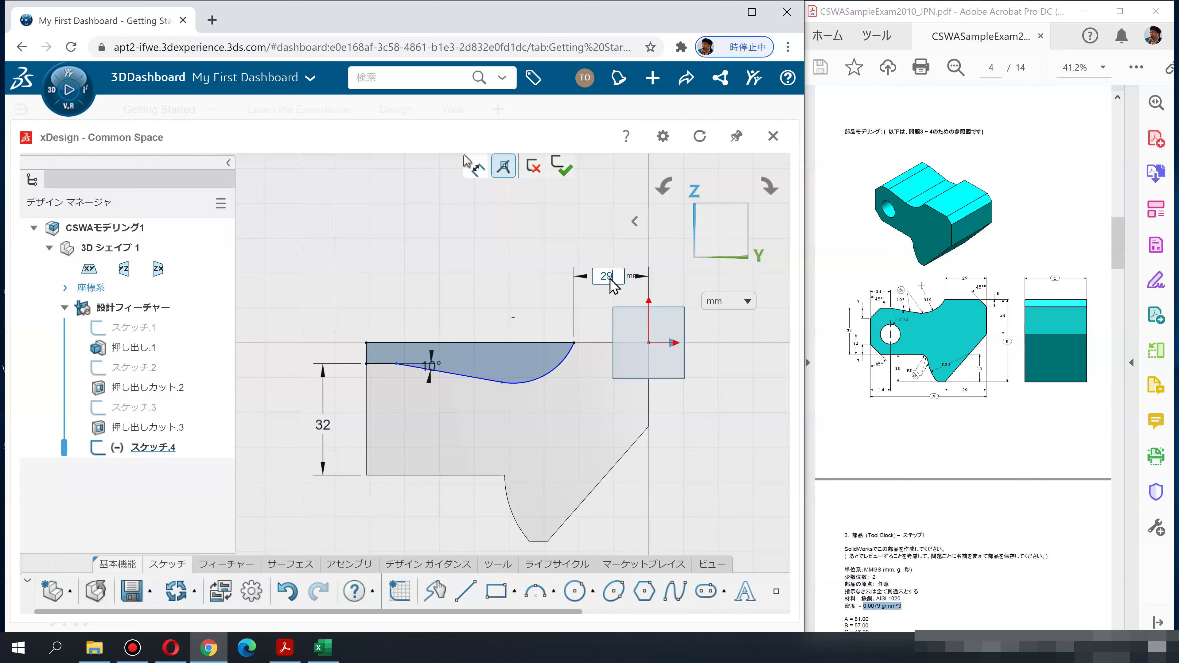
text(9)
key(Return)
click(527, 377)
click(539, 403)
text(19)
key(Return)
Adjust the sloped line's start point, then set the flat top line to 14 mm
click(422, 293)
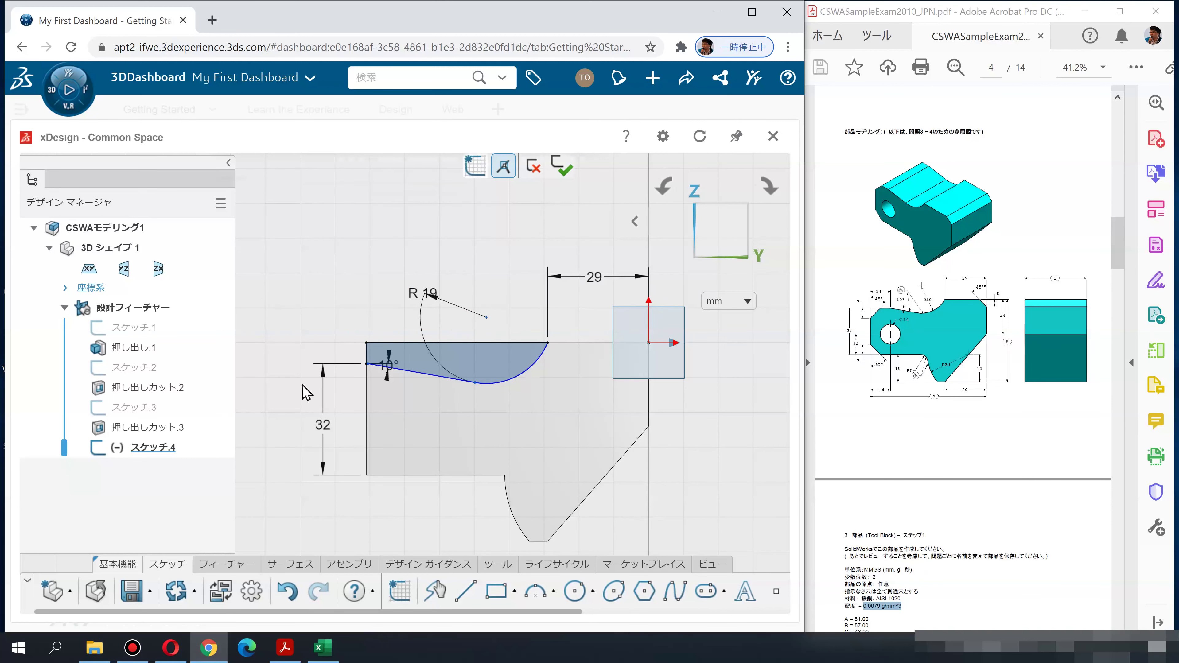
scroll(389, 366, up, 3)
click(389, 362)
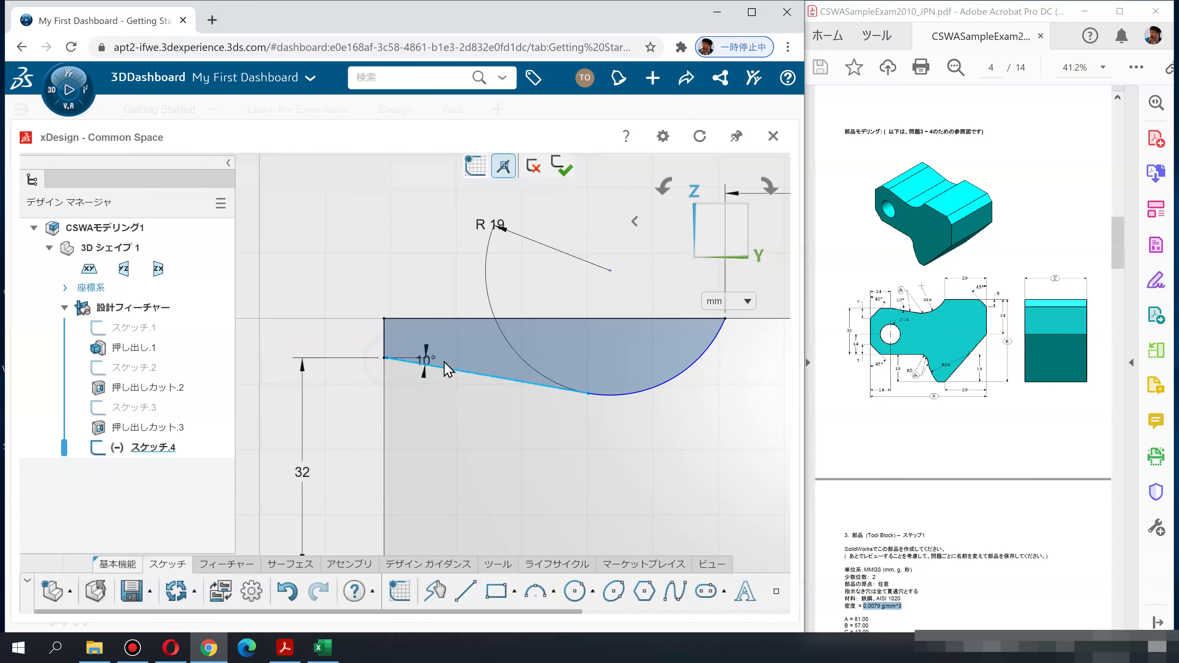
click(387, 359)
drag(482, 372, 592, 400)
click(400, 255)
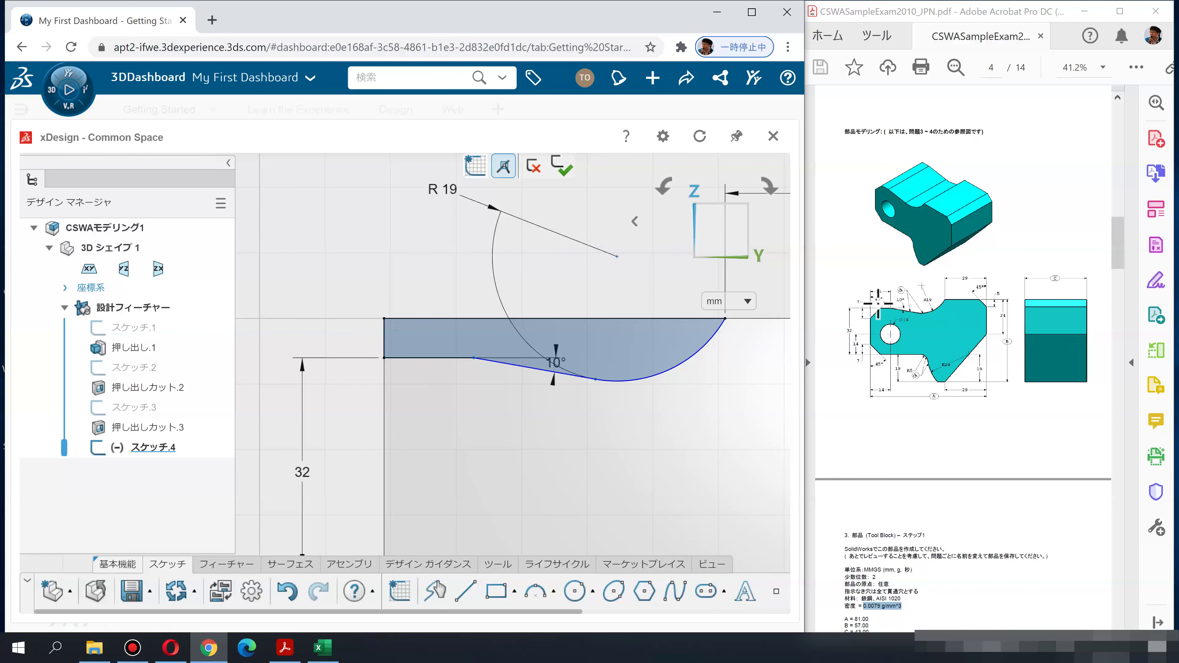
click(448, 359)
click(418, 270)
text(1)
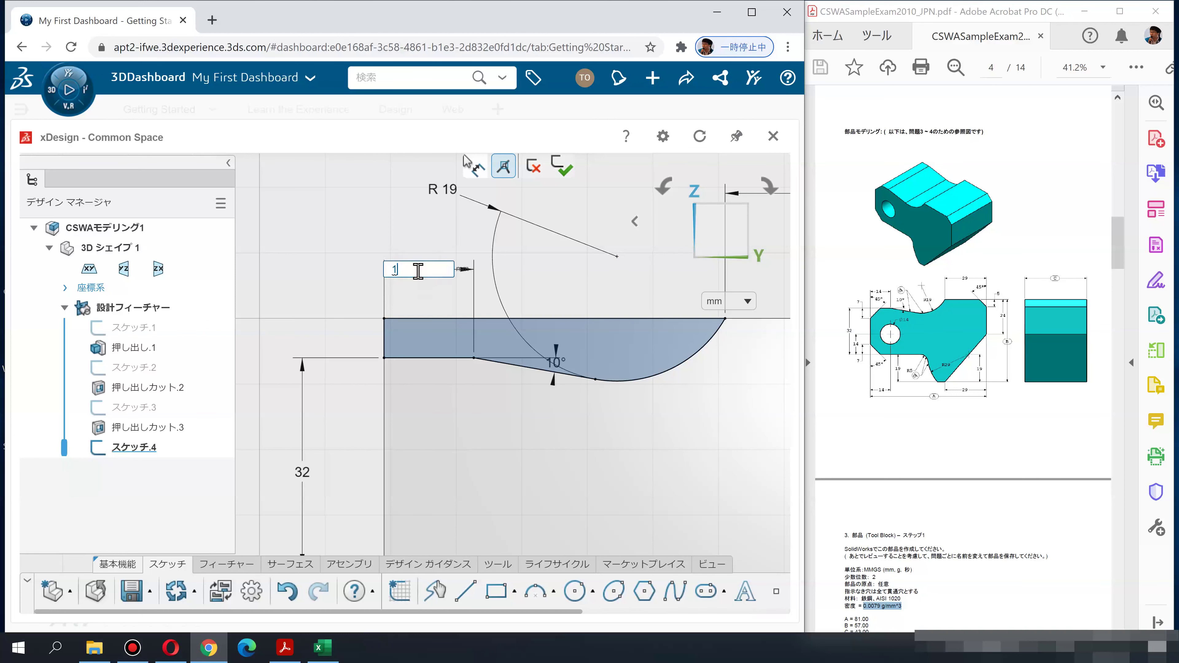
key(Return)
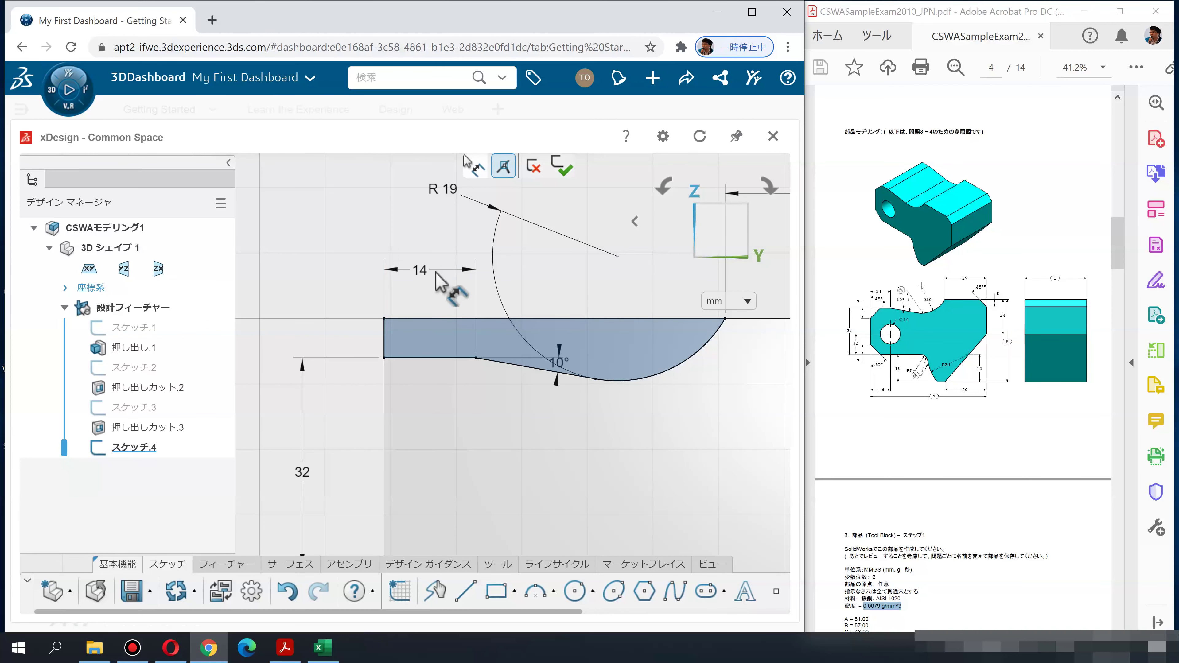
Move the R19 label clear of the profile and exit the sketch
mouse_move(441, 226)
mouse_down()
mouse_move(534, 414)
mouse_move(538, 405)
mouse_up()
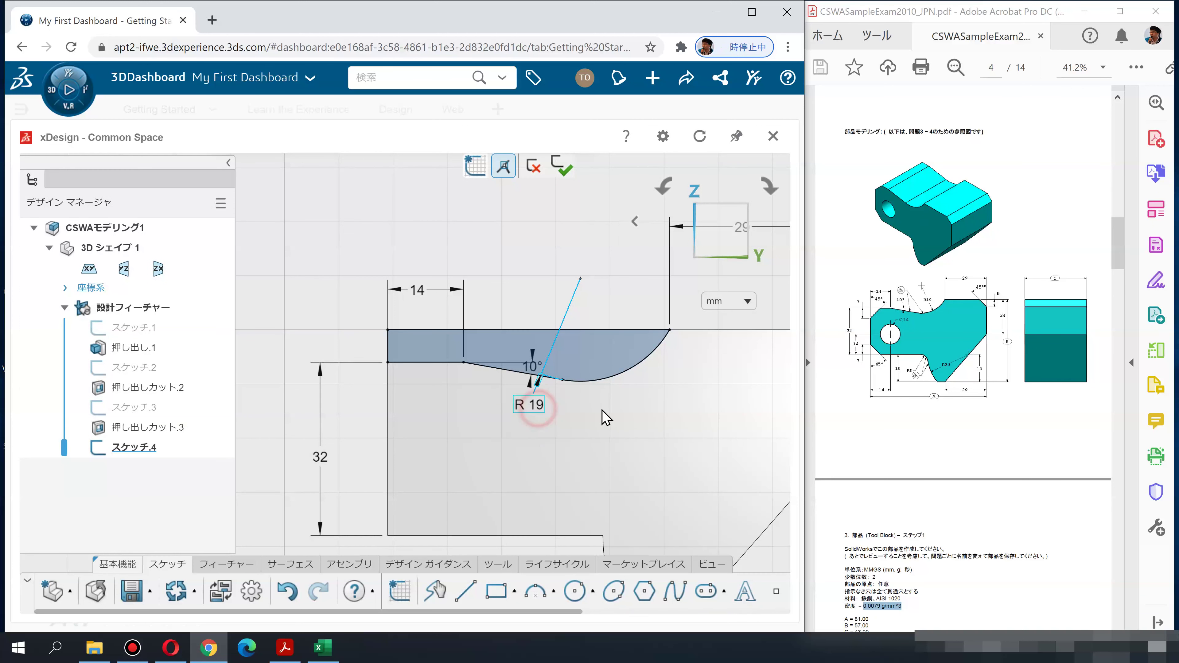
drag(538, 409, 663, 406)
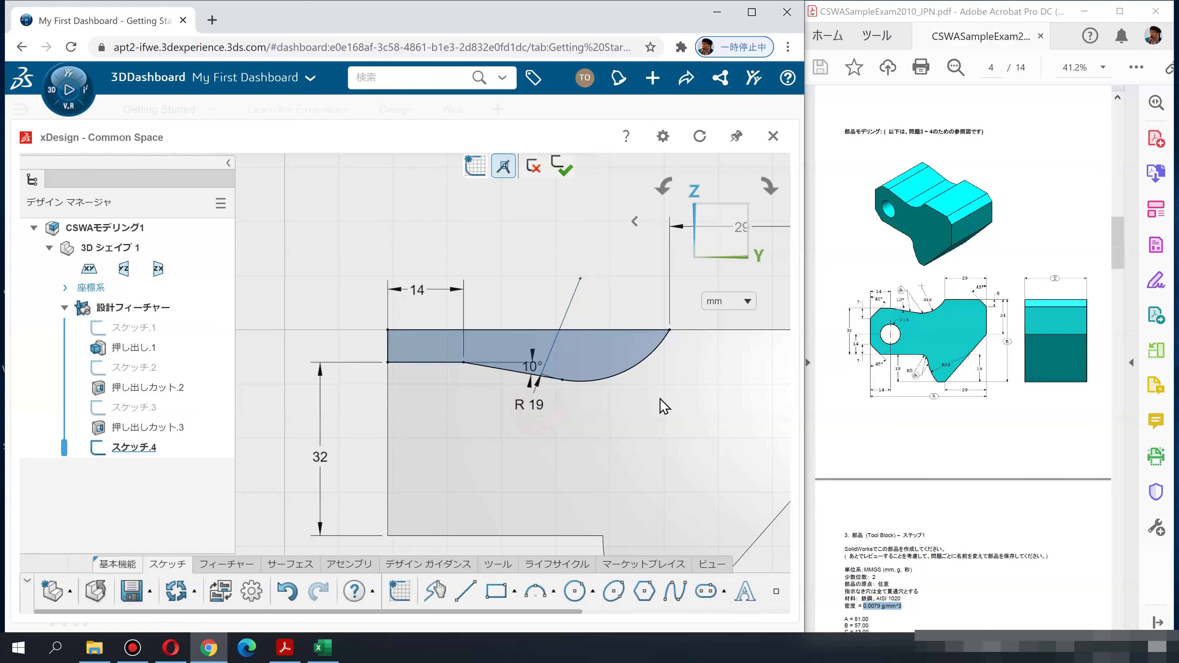
click(562, 168)
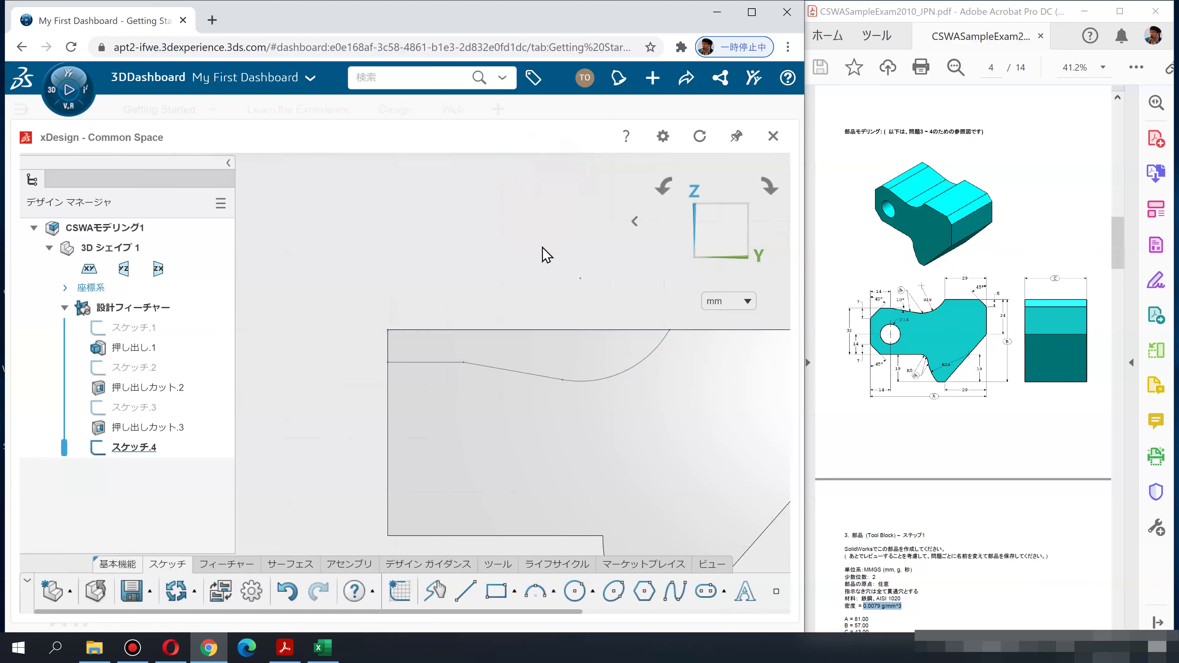
Extrude-cut スケッチ.4 with 一方向貫通 to carve the curved groove across the block's top
click(227, 564)
click(481, 593)
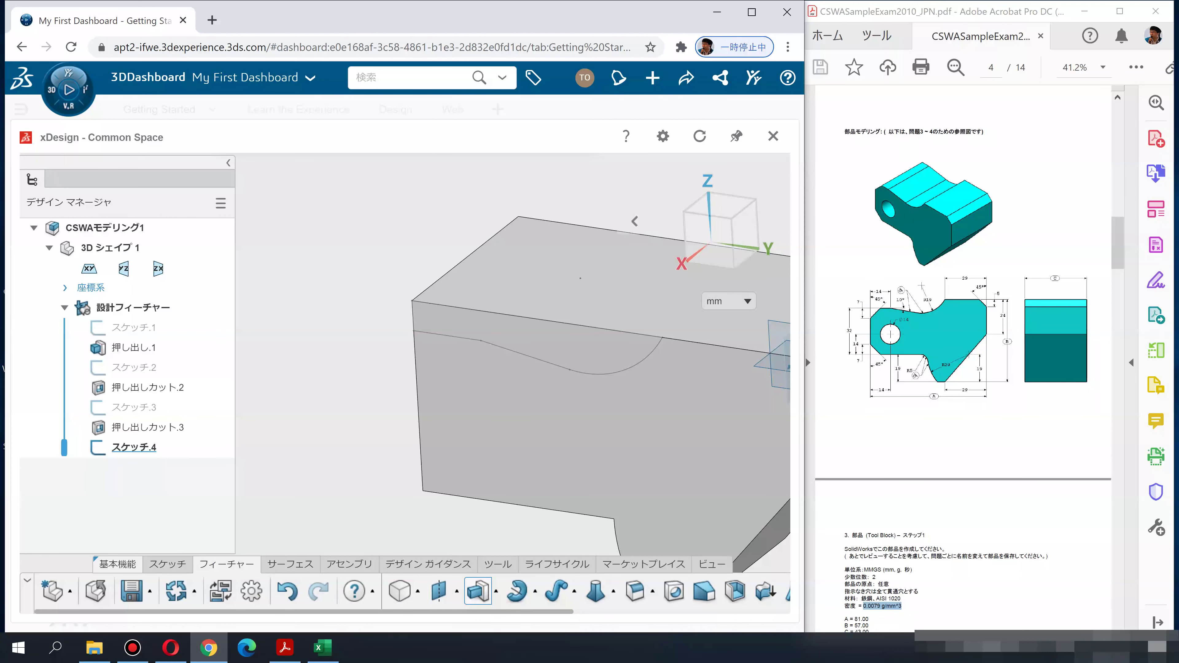
click(570, 349)
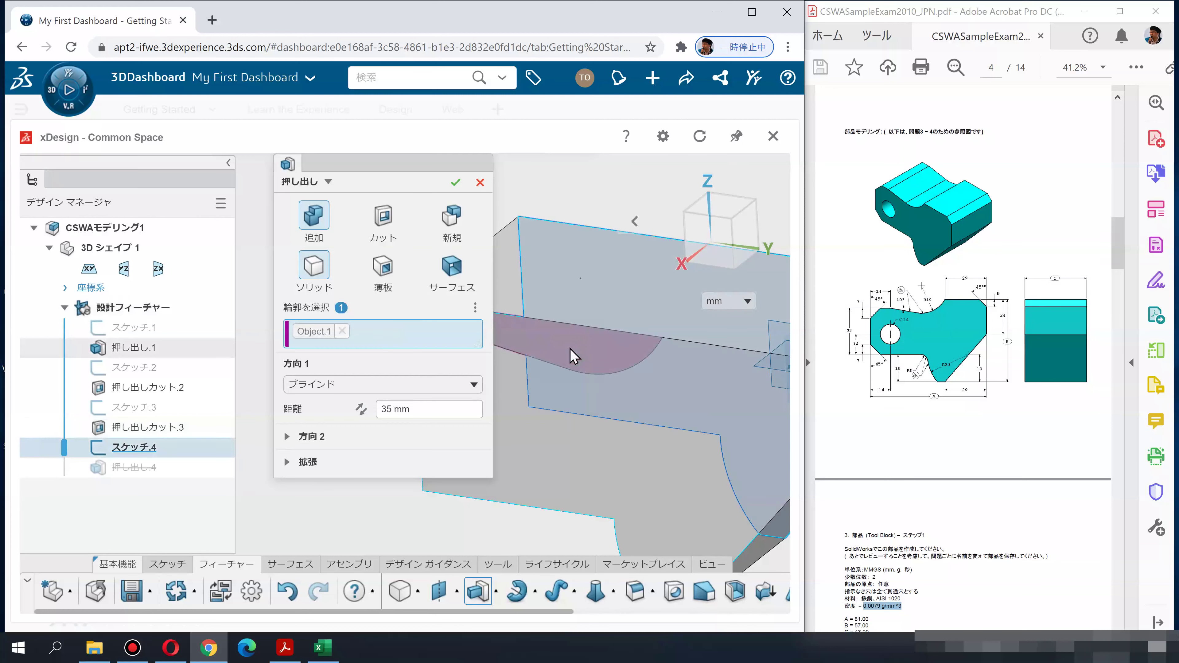
click(388, 218)
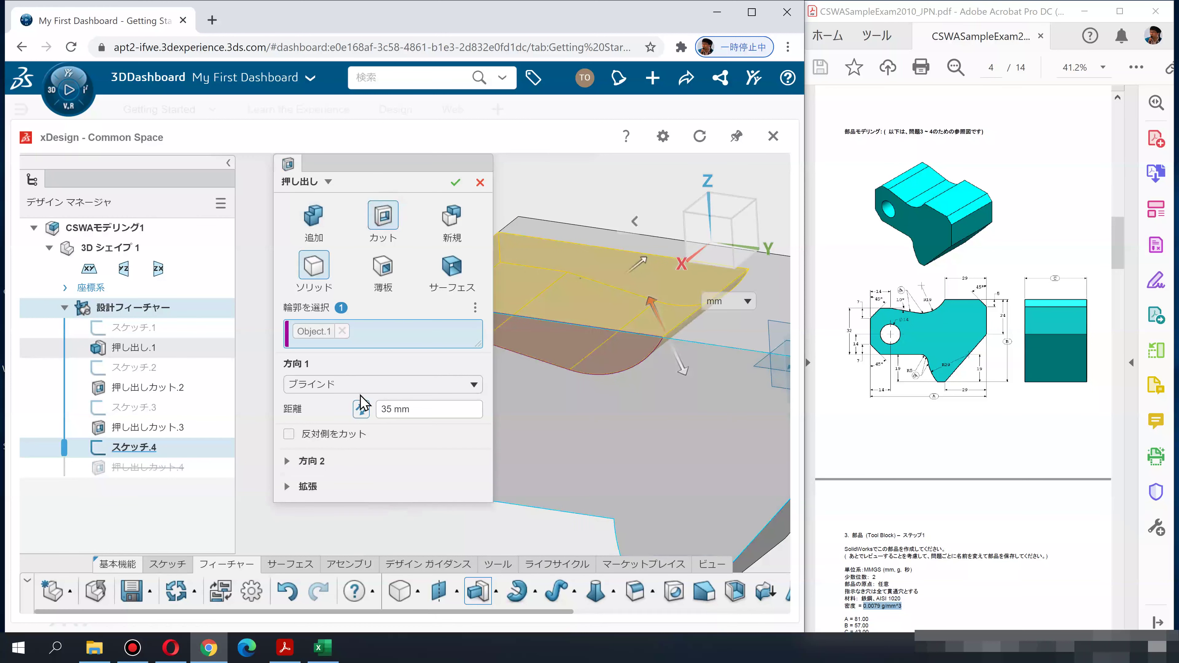
click(357, 385)
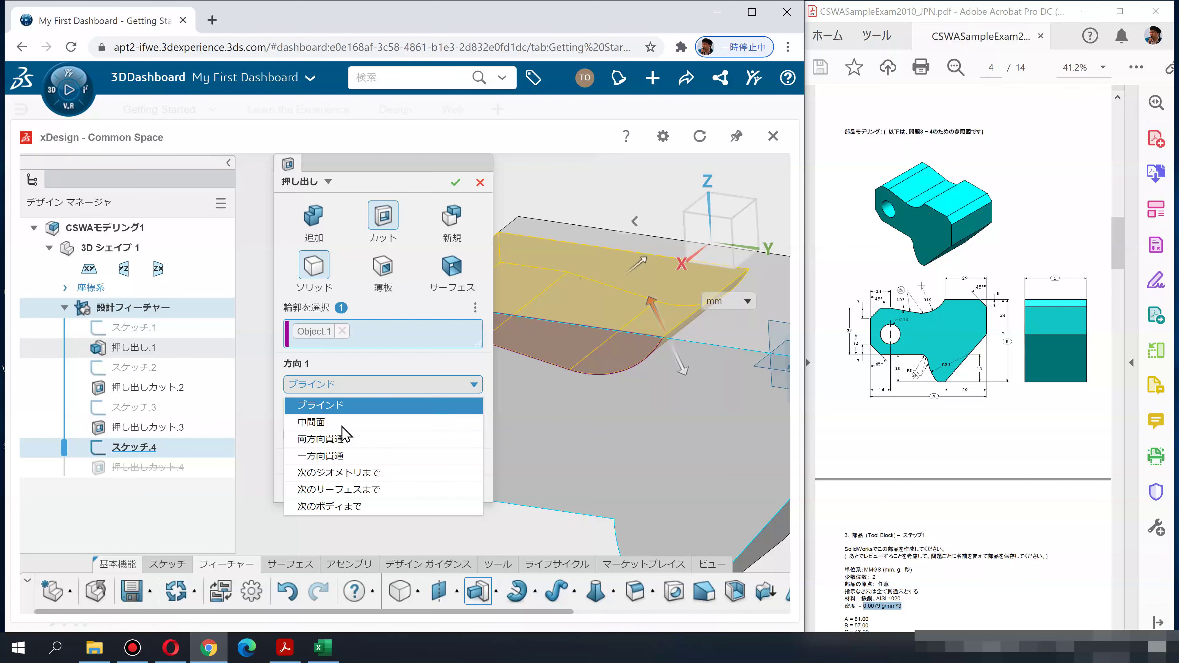
click(330, 457)
click(459, 184)
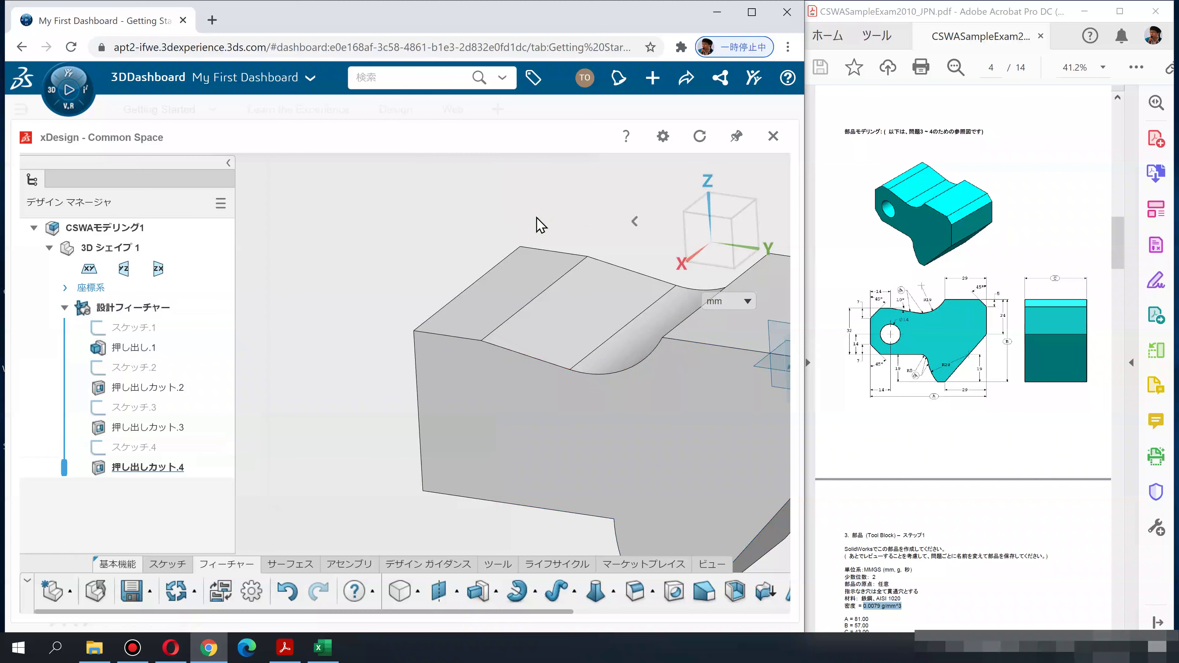
mouse_move(534, 227)
right_down()
mouse_move(442, 255)
mouse_move(453, 274)
mouse_move(461, 253)
mouse_move(453, 281)
right_up()
middle_drag(453, 281, 477, 262)
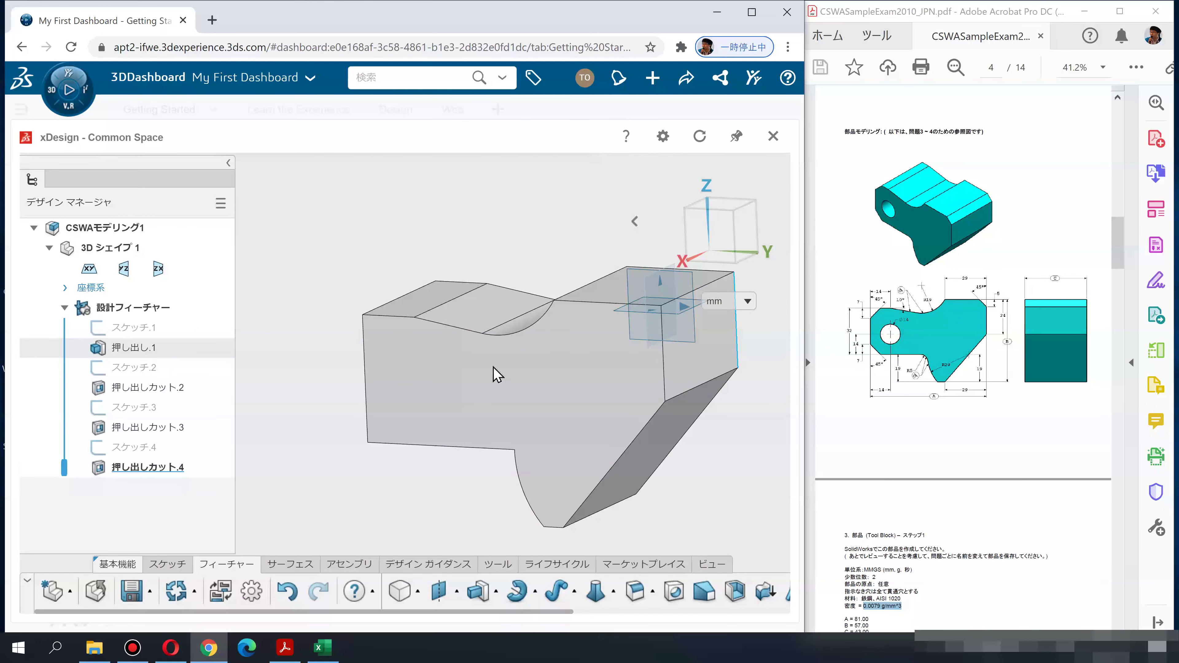
click(478, 372)
Start a sketch on the front face and draw a circle with a 14 mm diameter
click(520, 344)
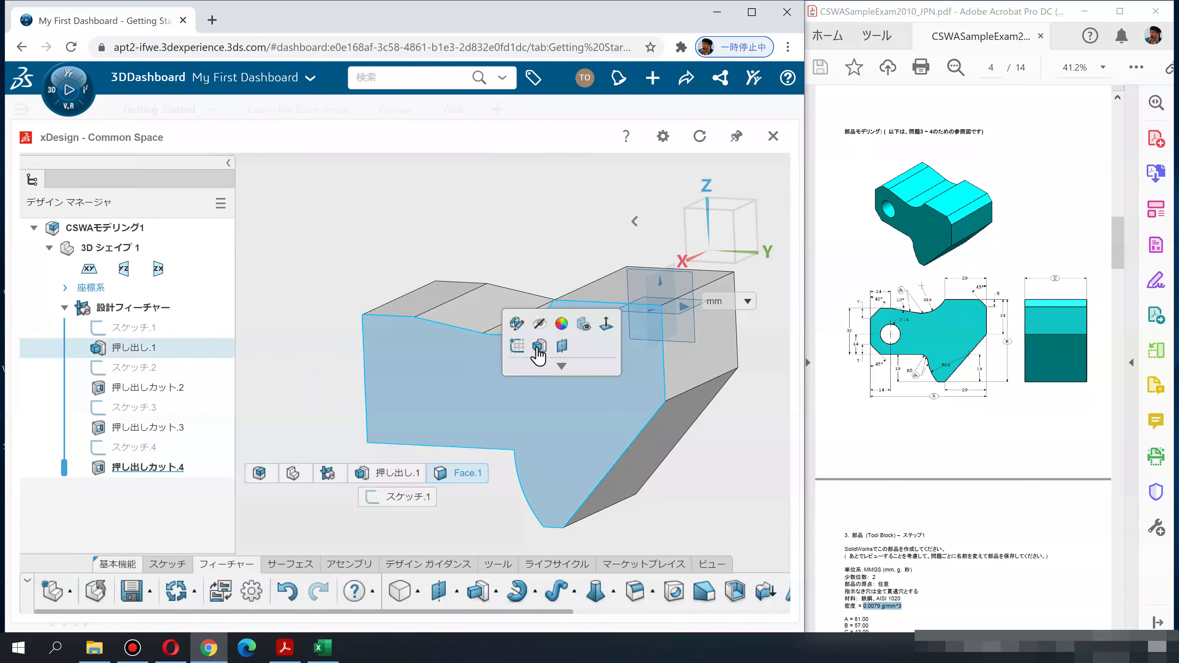
click(518, 345)
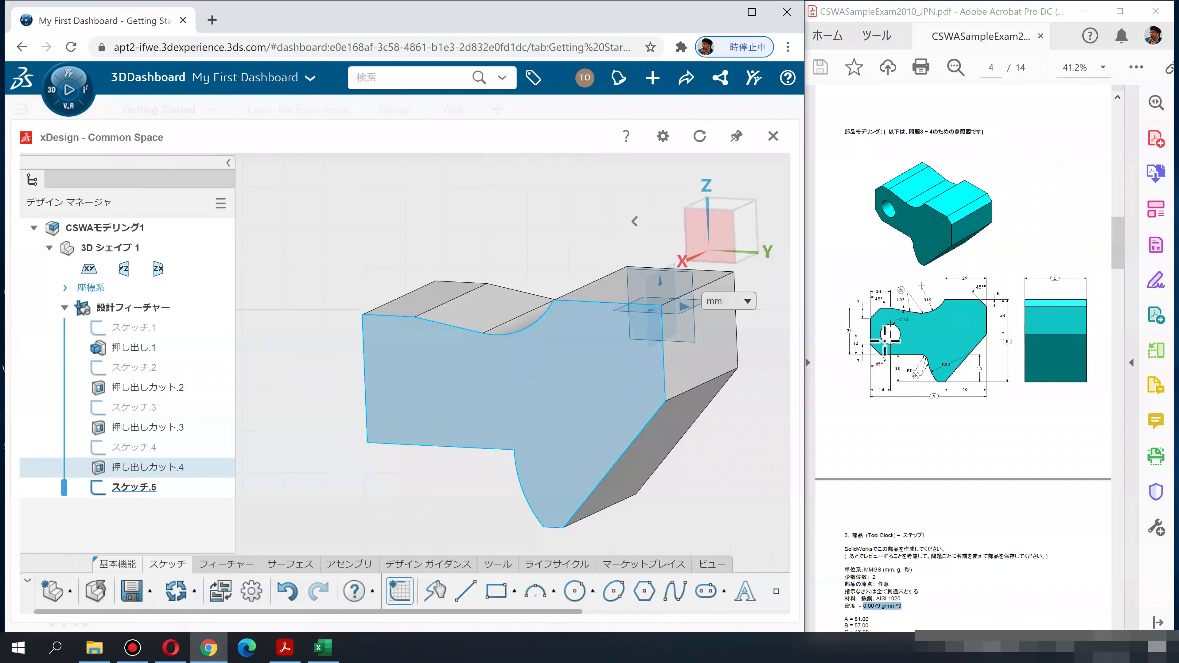
middle_drag(403, 403, 495, 369)
click(575, 591)
click(435, 363)
click(447, 391)
click(459, 352)
click(480, 289)
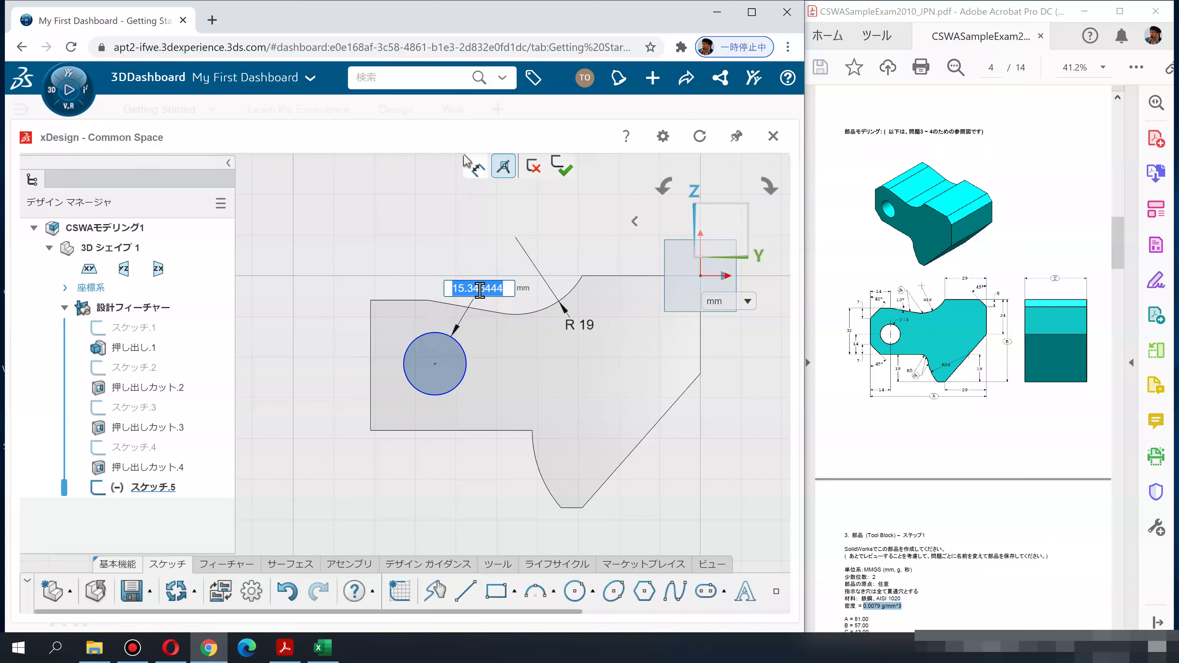
text(14)
key(Return)
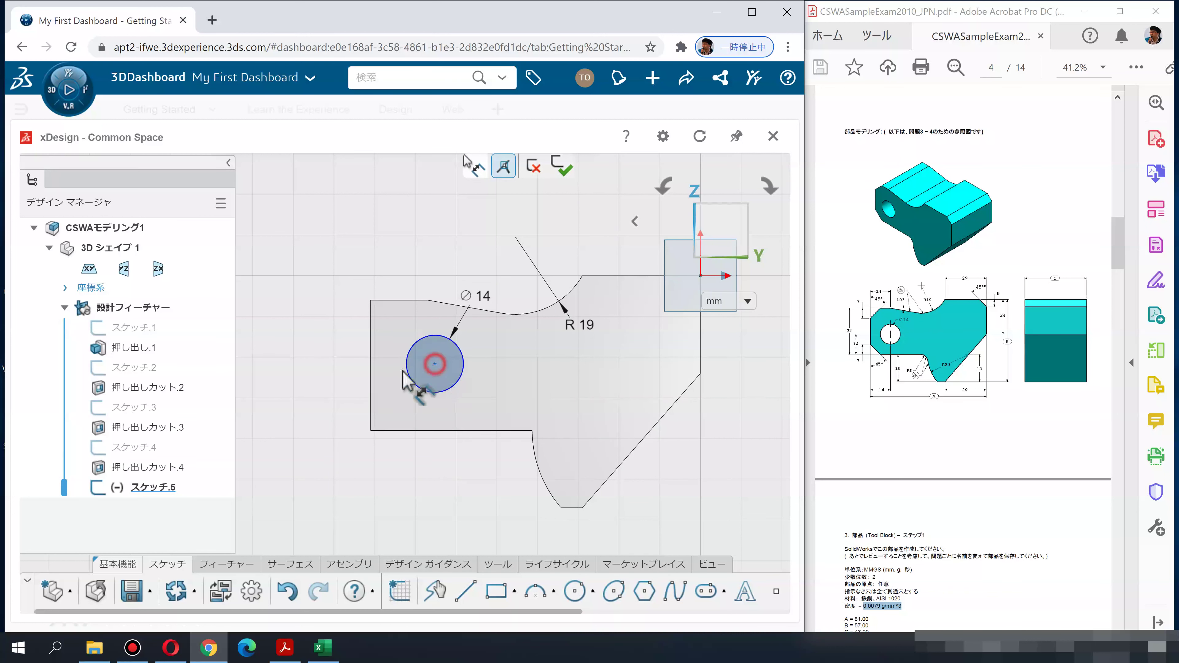
Place the circle centre 14 mm from the left and bottom edges, then exit the sketch
click(395, 477)
text(14)
key(Return)
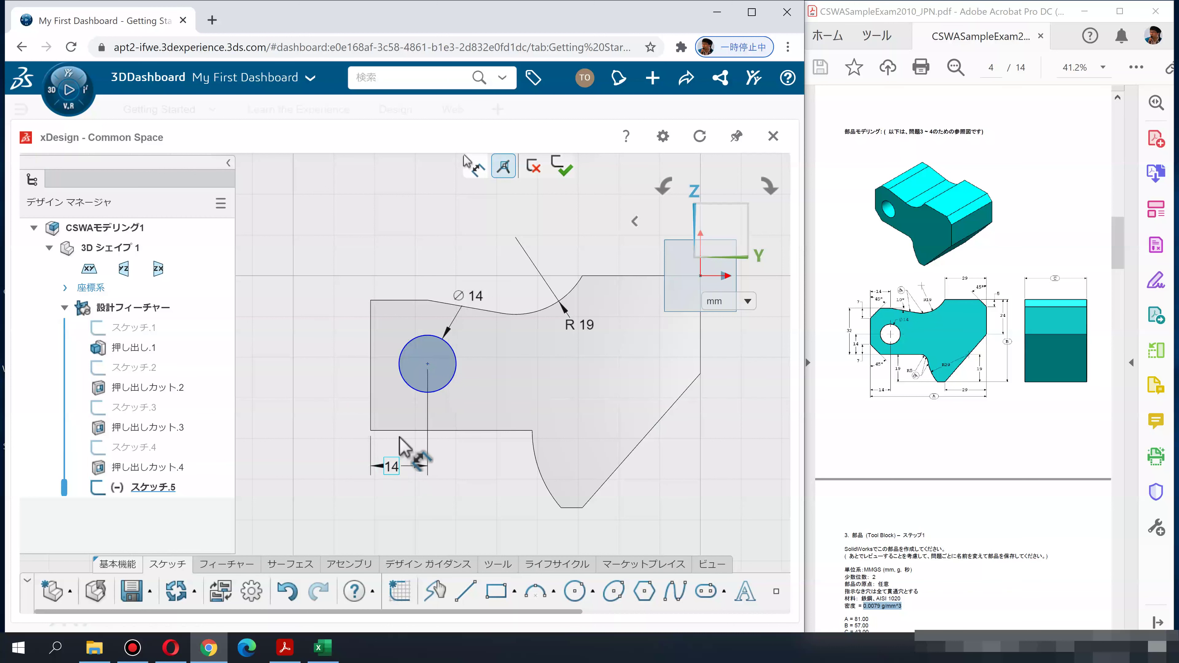
click(394, 429)
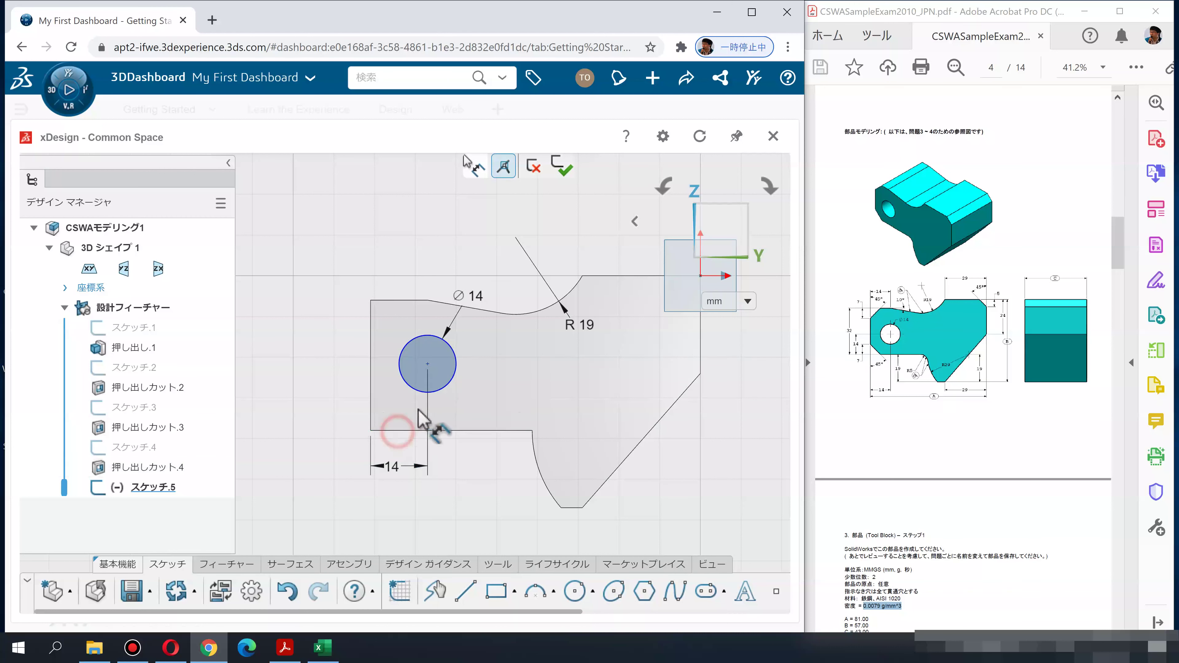
click(427, 364)
click(336, 394)
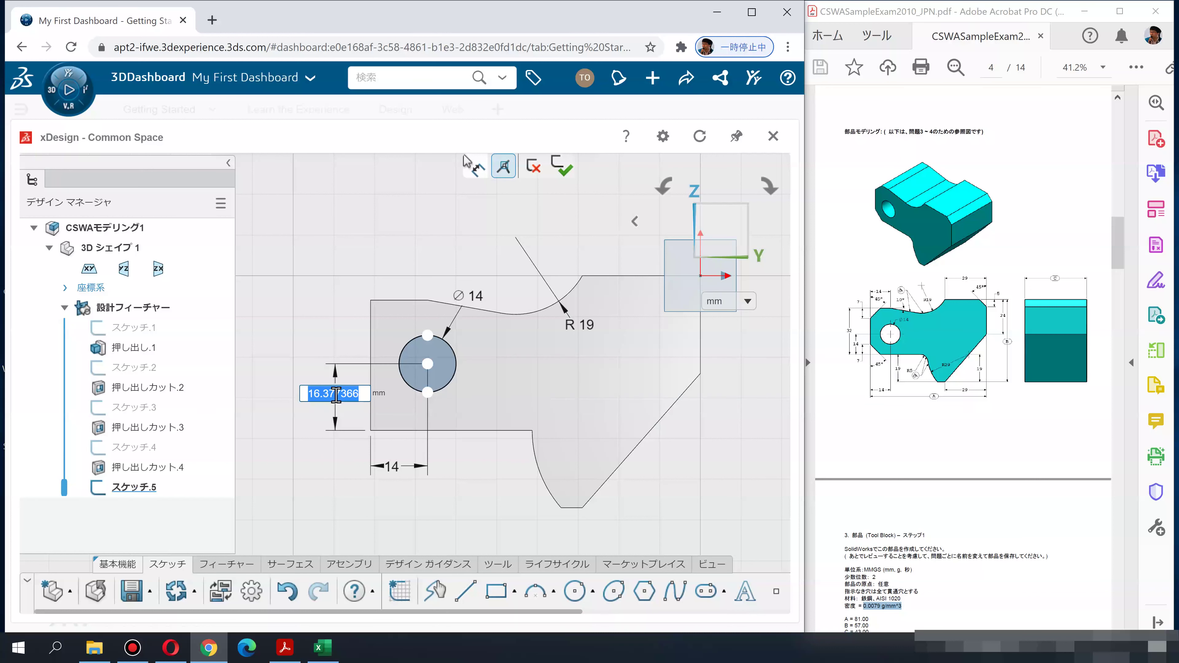
text(14)
key(Return)
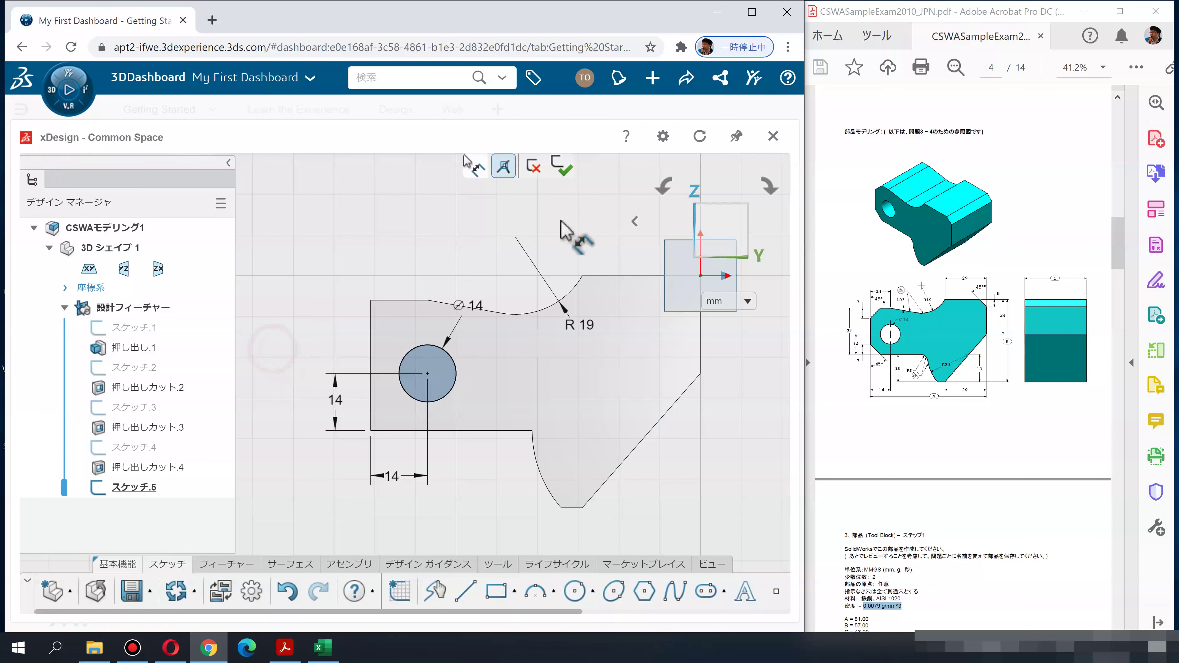
click(561, 166)
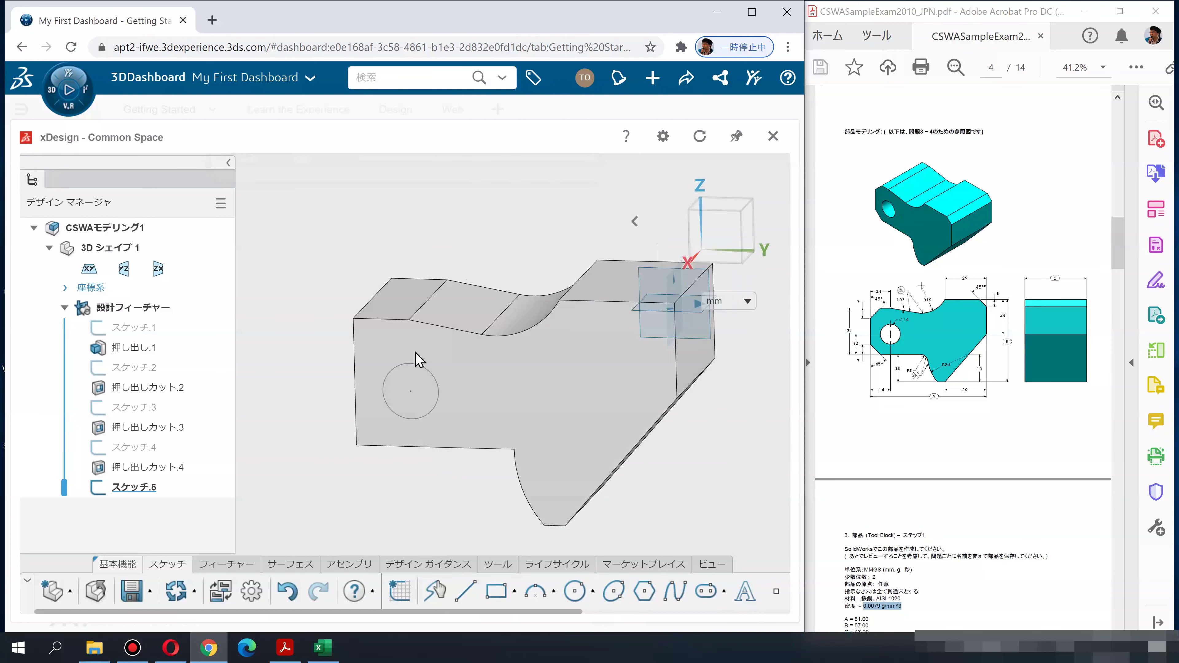
Extrude-cut the Ø14 circle with 一方向貫通 to make a through hole
click(226, 565)
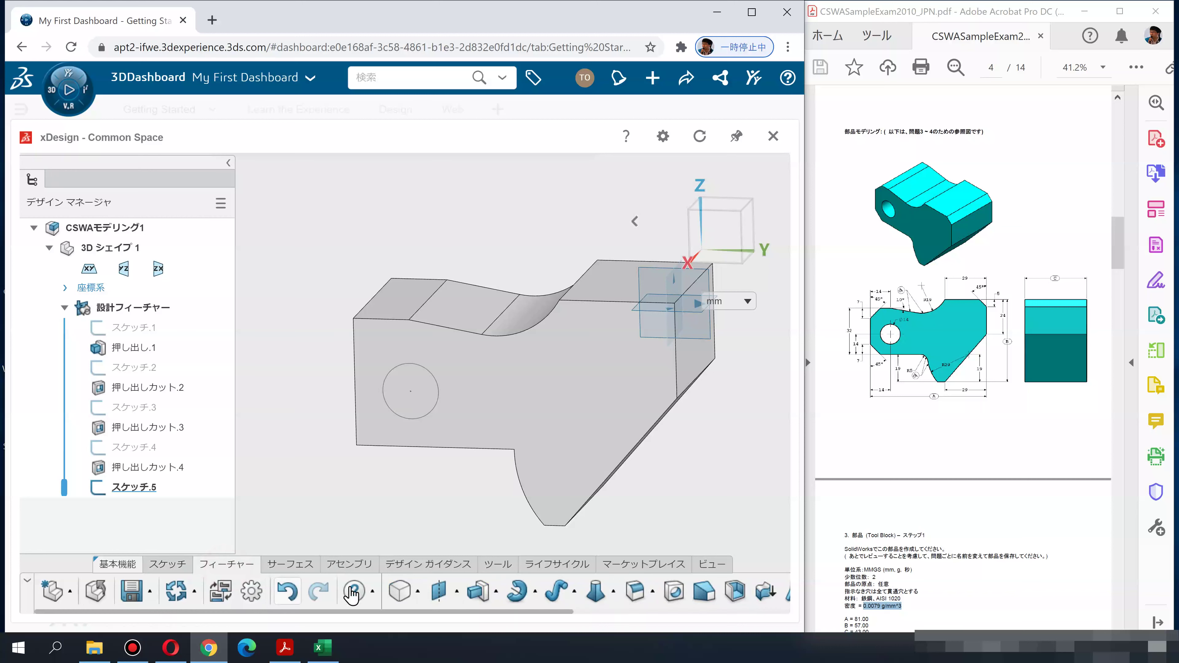
click(470, 591)
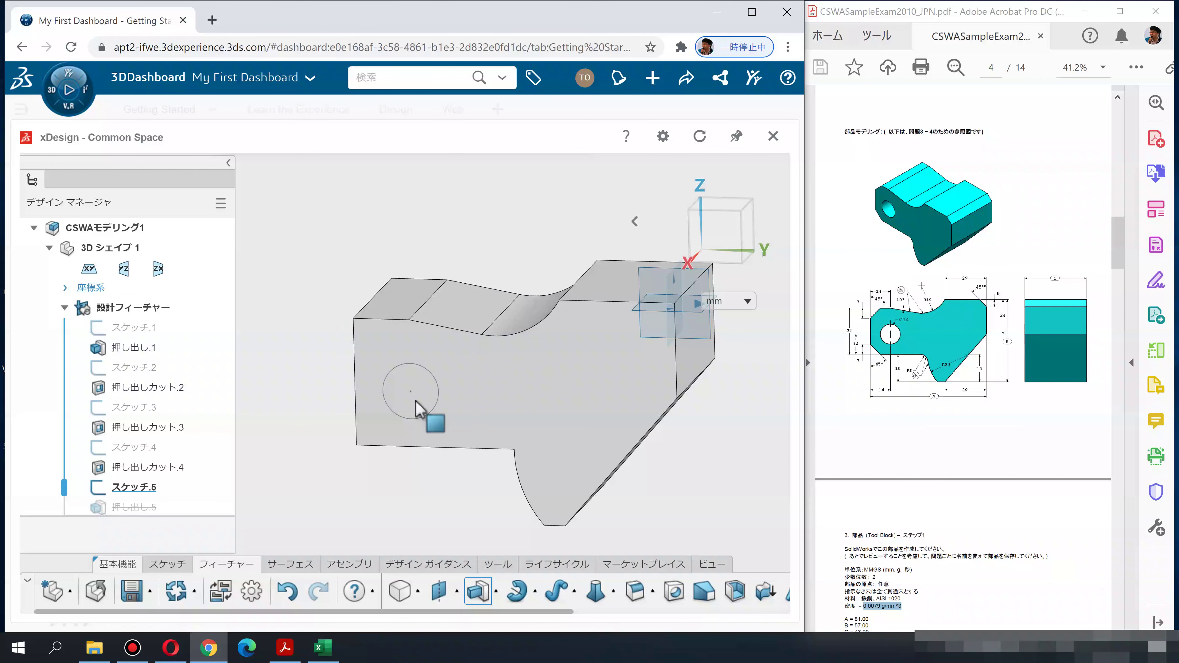
middle_drag(545, 408, 573, 414)
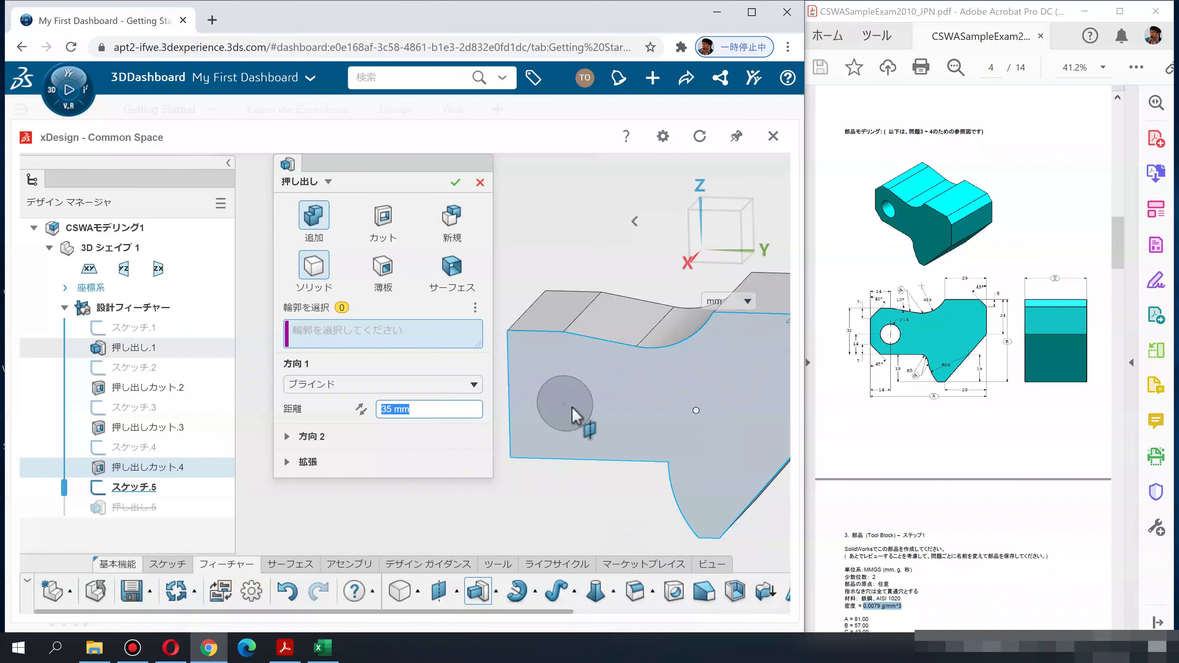
click(564, 403)
click(383, 216)
click(369, 388)
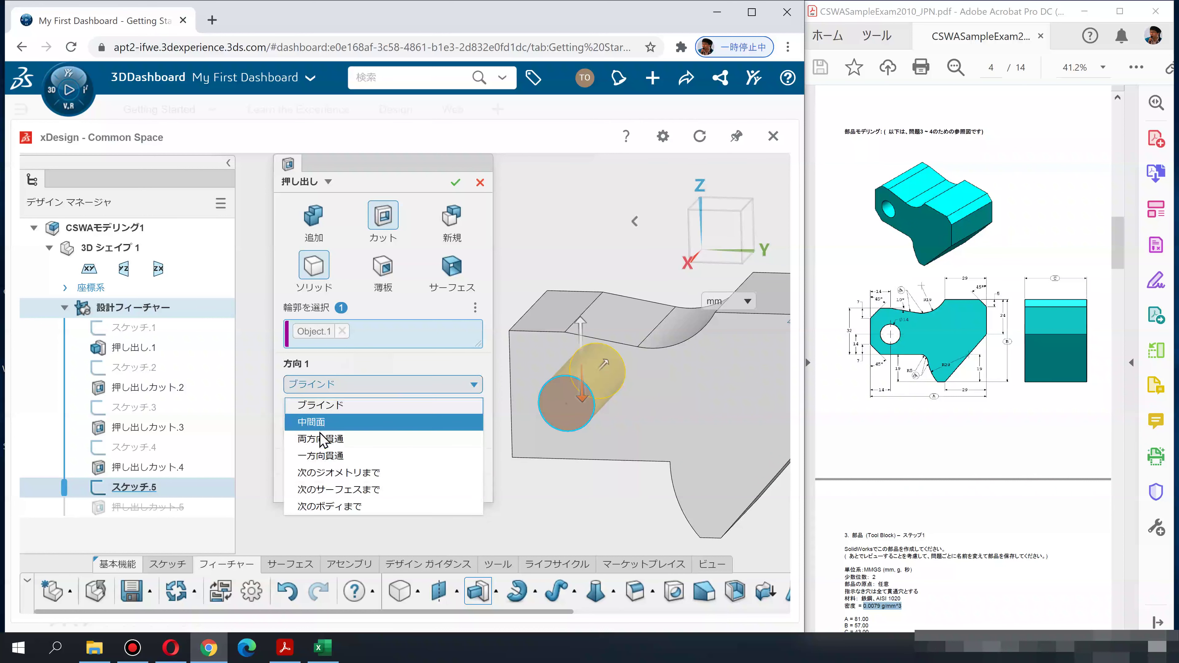
click(316, 459)
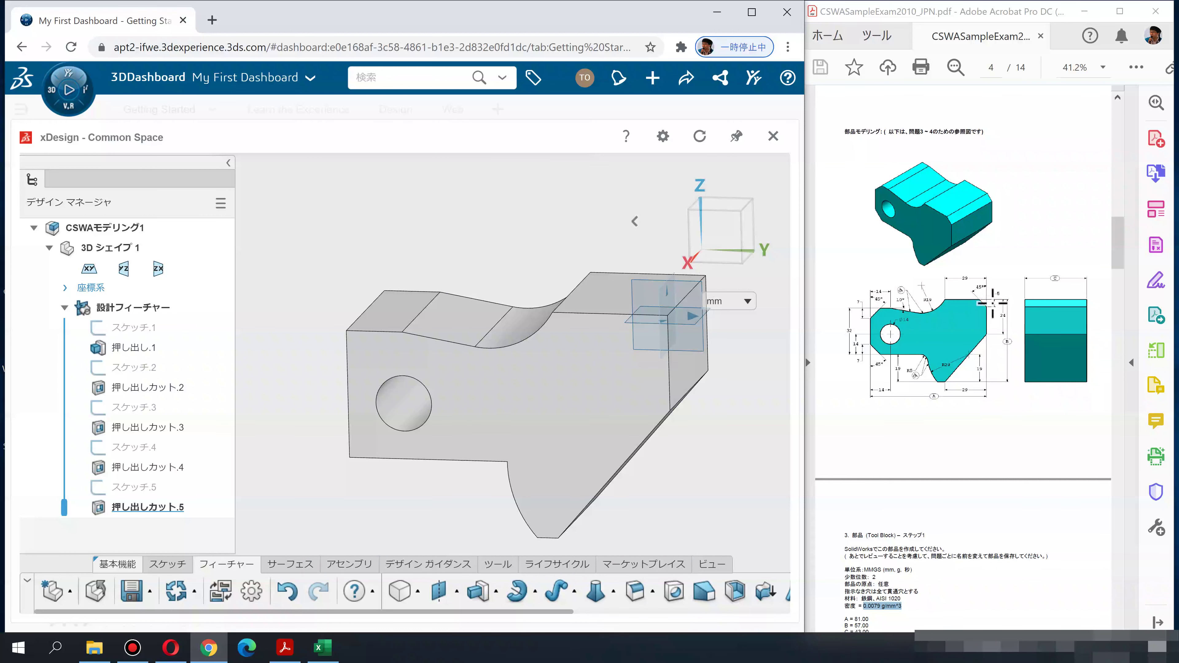
click(652, 592)
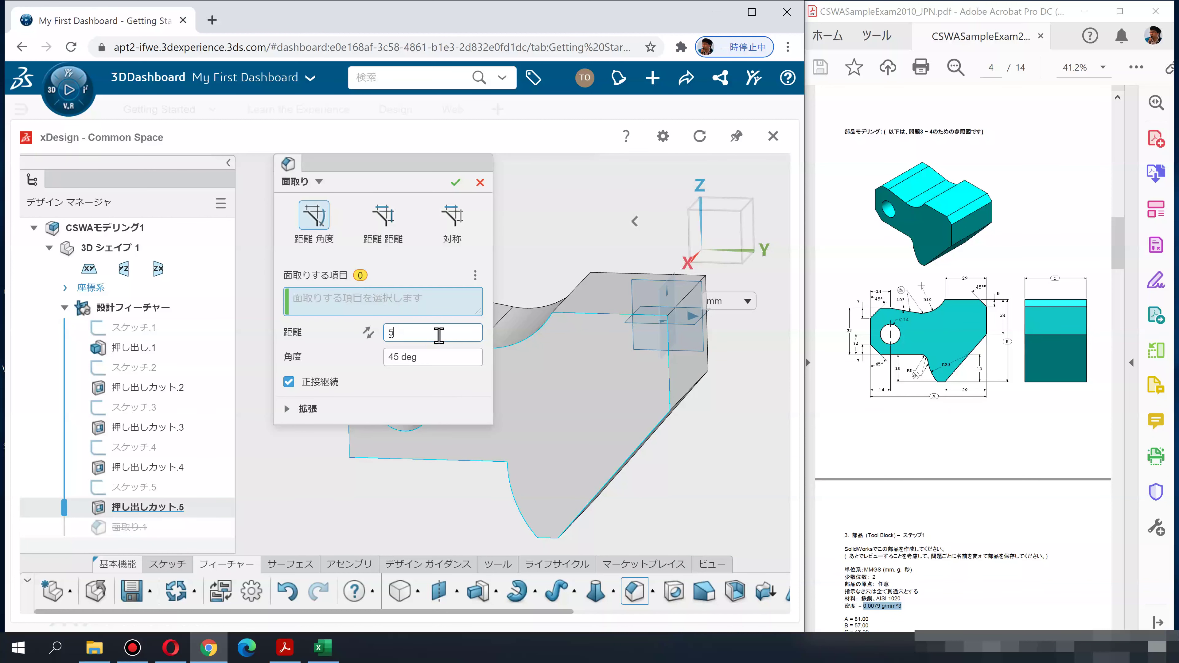
Chamfer one edge of the block 5 mm at 45°
middle_drag(561, 266, 641, 342)
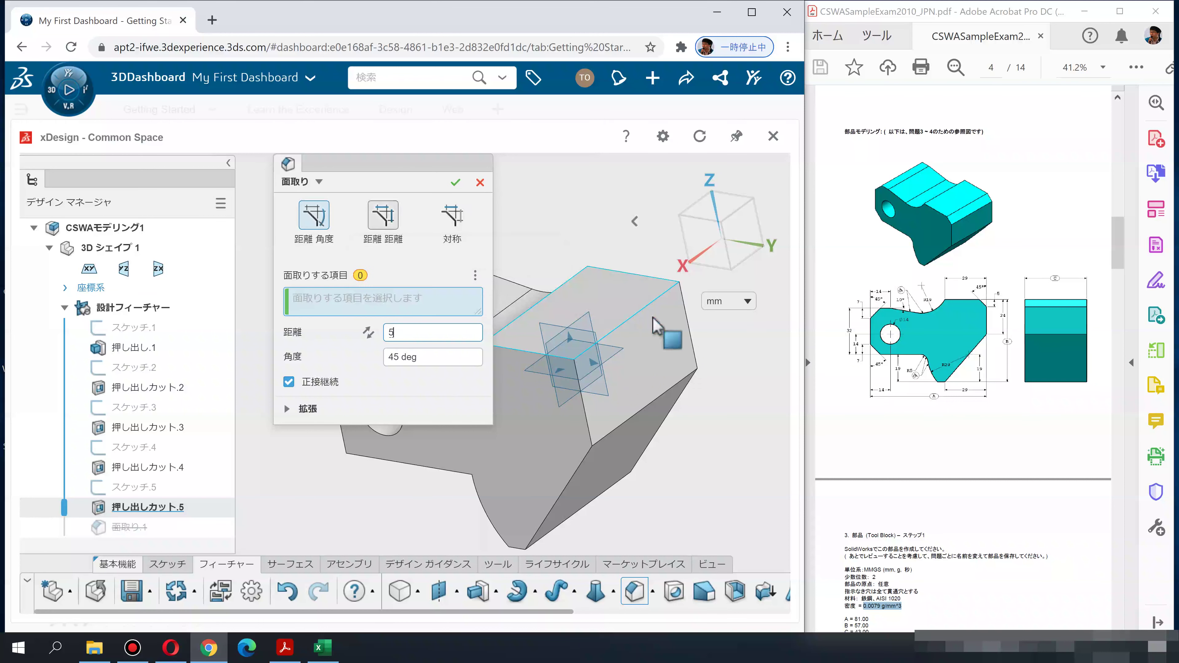
click(632, 320)
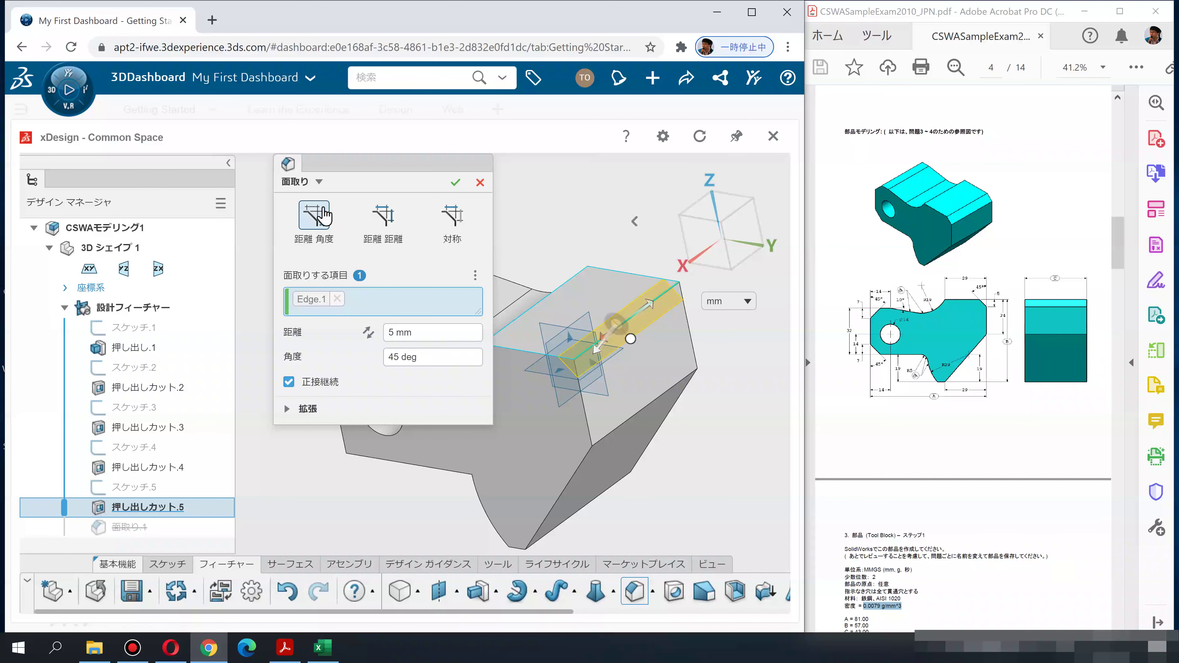
click(455, 183)
Chamfer two more edges 7 mm at 45° in a second chamfer
mouse_move(564, 316)
middle_down()
mouse_move(379, 318)
mouse_move(367, 400)
middle_up()
click(641, 604)
text(7)
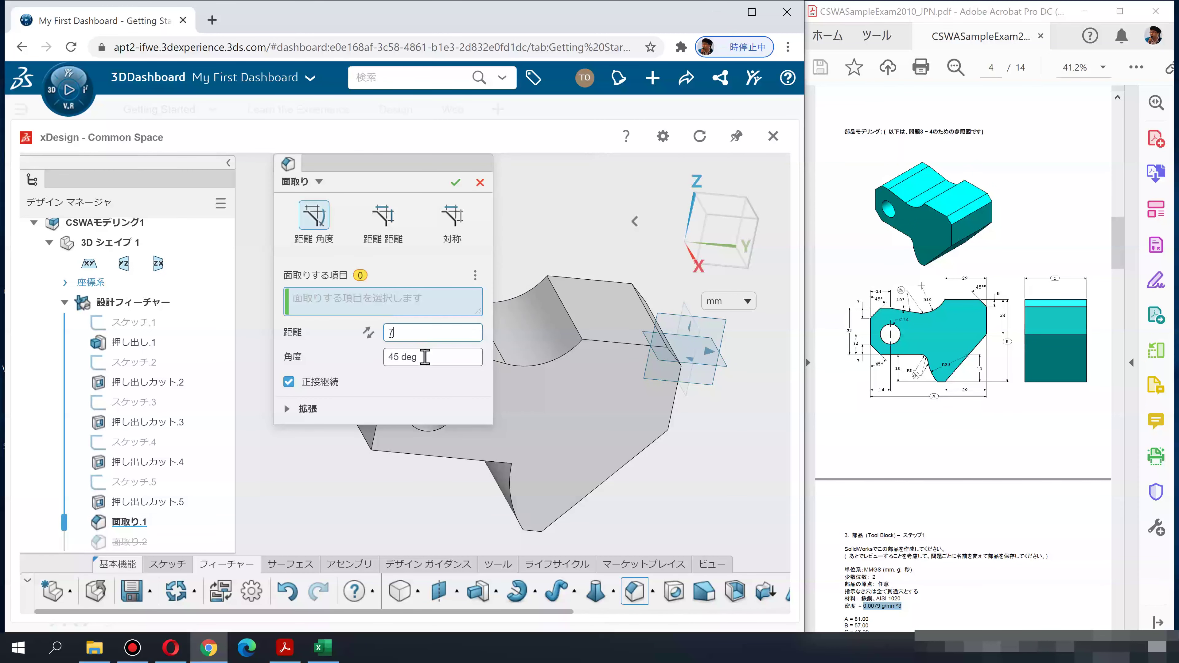
middle_drag(518, 325, 540, 327)
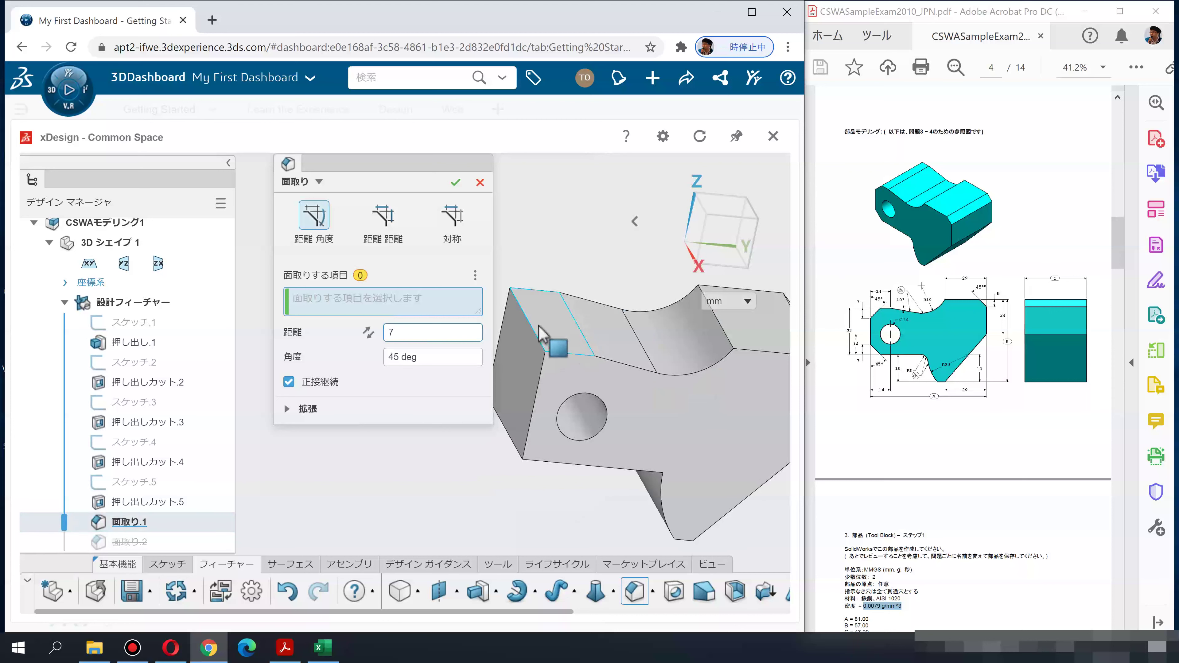
click(535, 332)
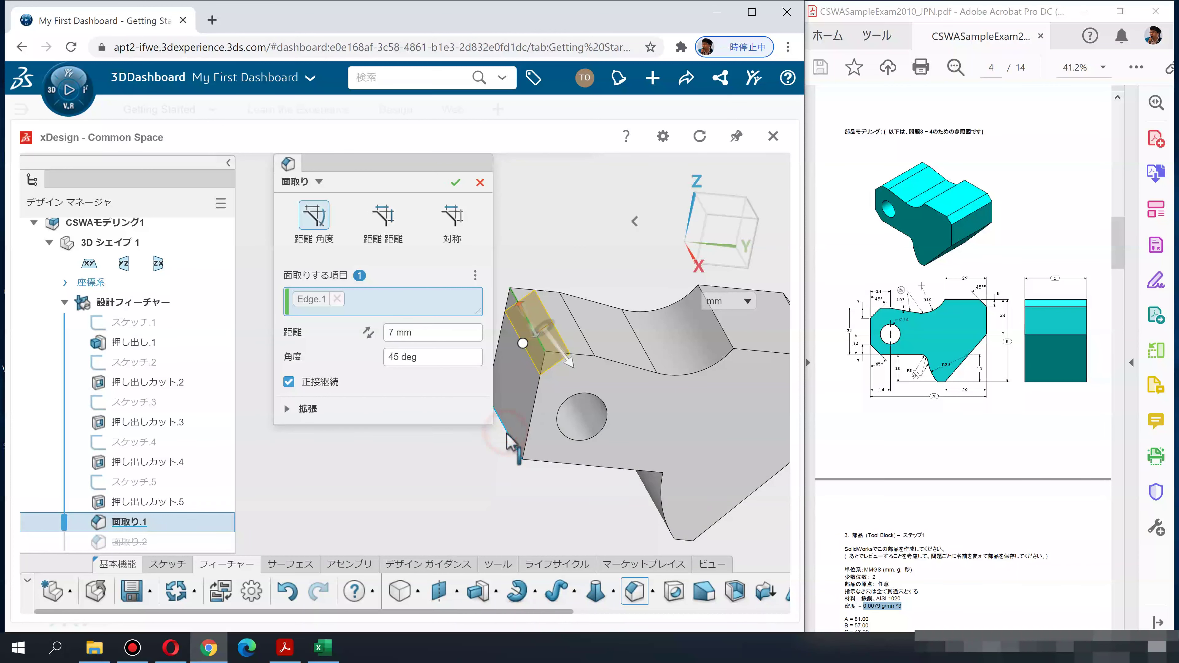
click(508, 442)
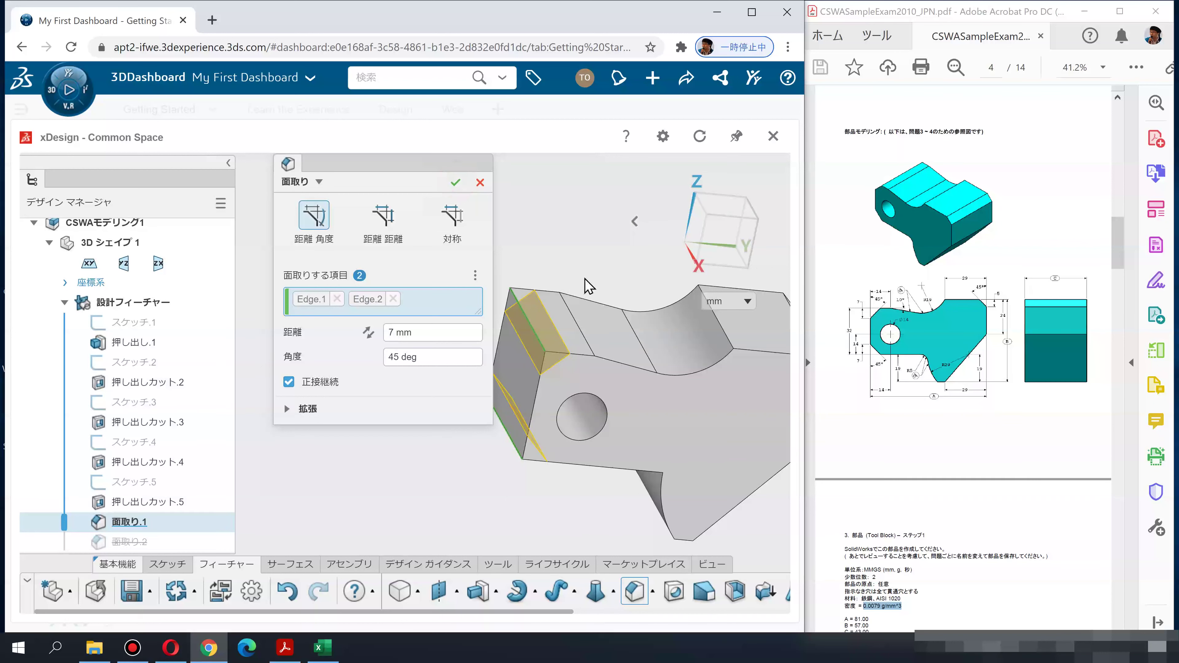
key(Return)
mouse_move(539, 264)
middle_down()
mouse_move(482, 214)
mouse_move(554, 399)
middle_up()
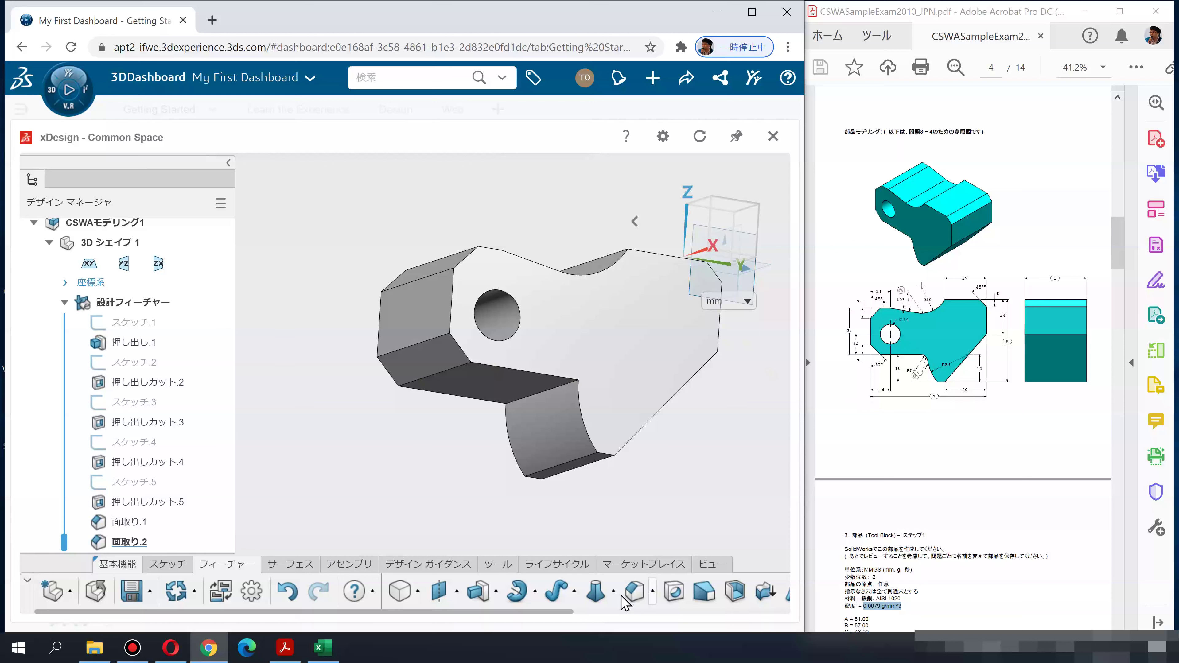
click(651, 600)
Add a 5 mm fillet, フィレット.1, to the edge beside the curved cut and reorient the view
click(643, 524)
click(547, 391)
click(418, 313)
text(5)
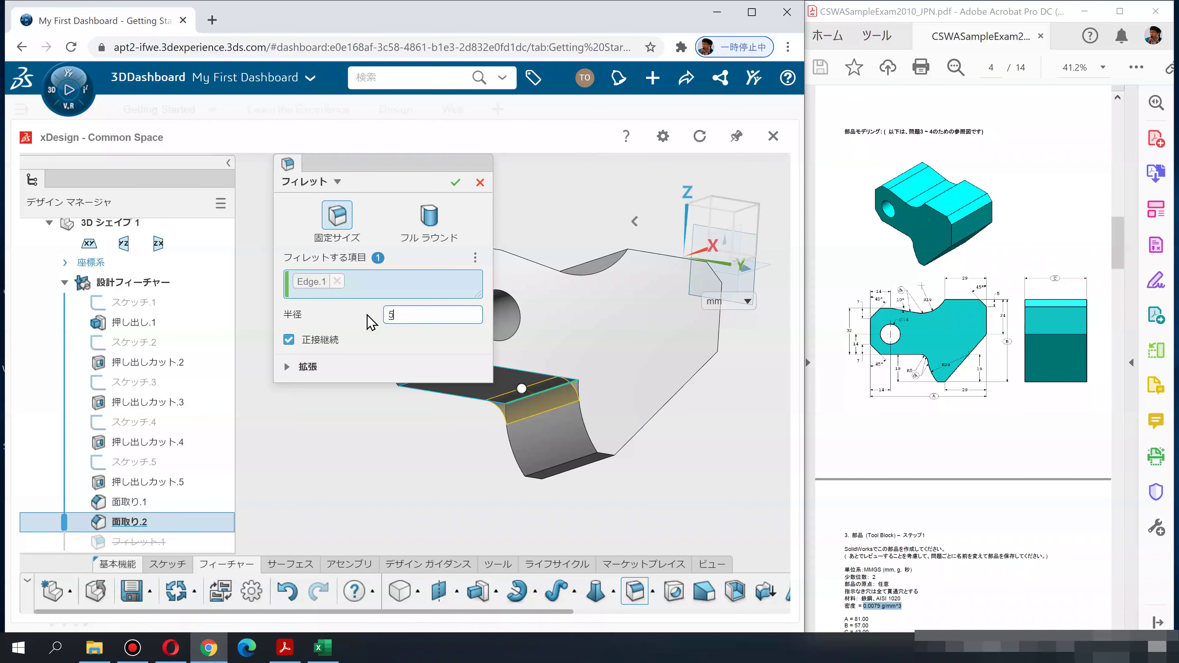
key(Return)
mouse_move(350, 434)
middle_down()
mouse_move(312, 458)
mouse_move(366, 481)
middle_up()
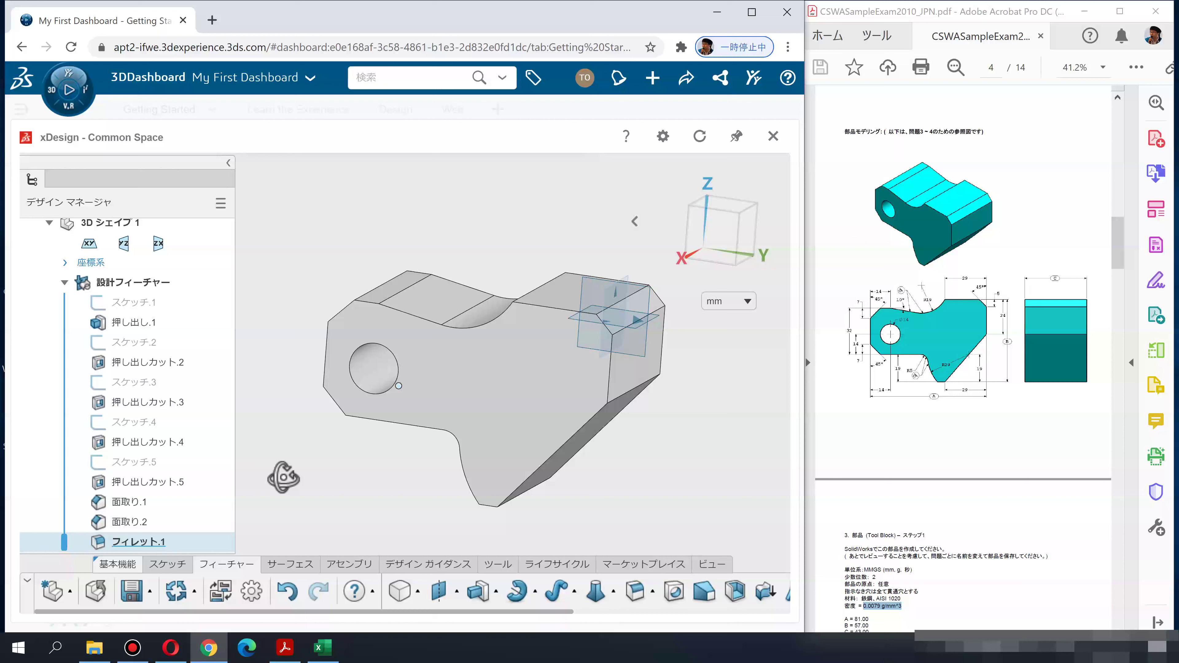
middle_drag(367, 481, 347, 490)
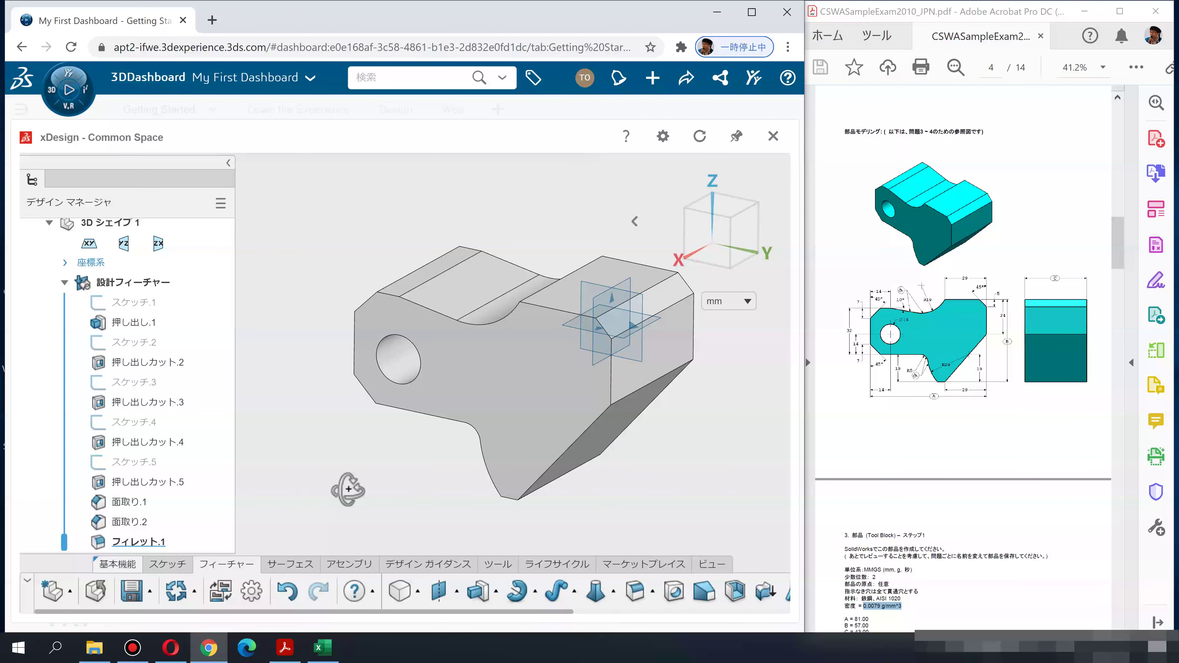
middle_drag(348, 490, 349, 488)
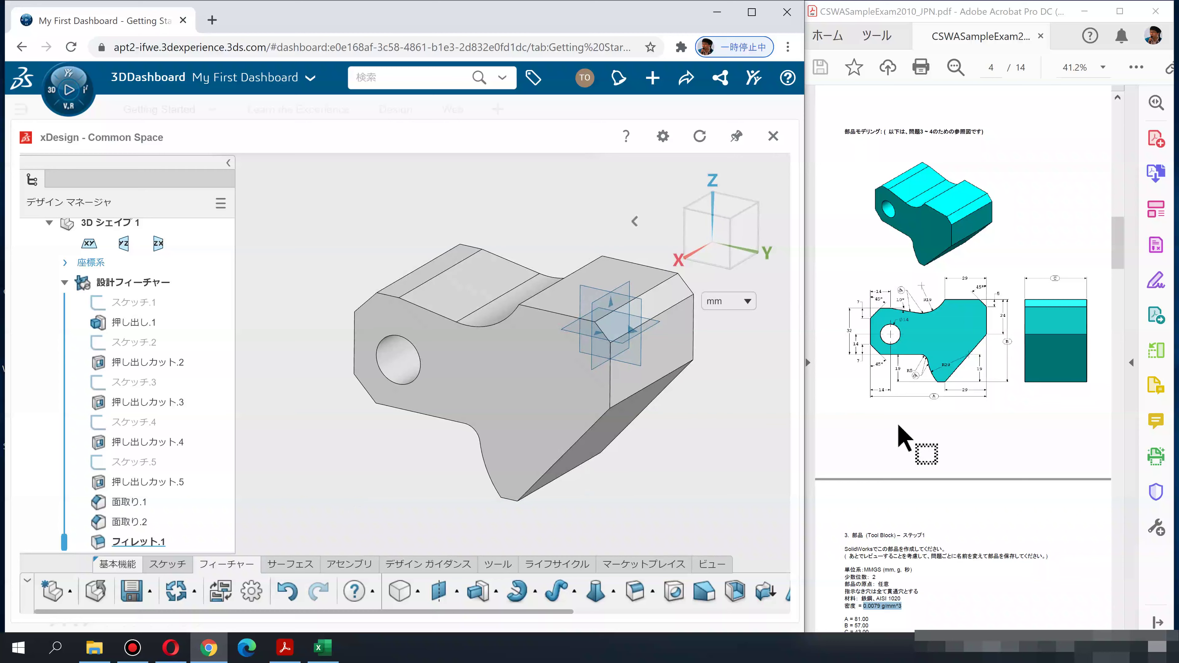
scroll(942, 443, down, 2)
scroll(943, 442, down, 2)
scroll(929, 444, down, 1)
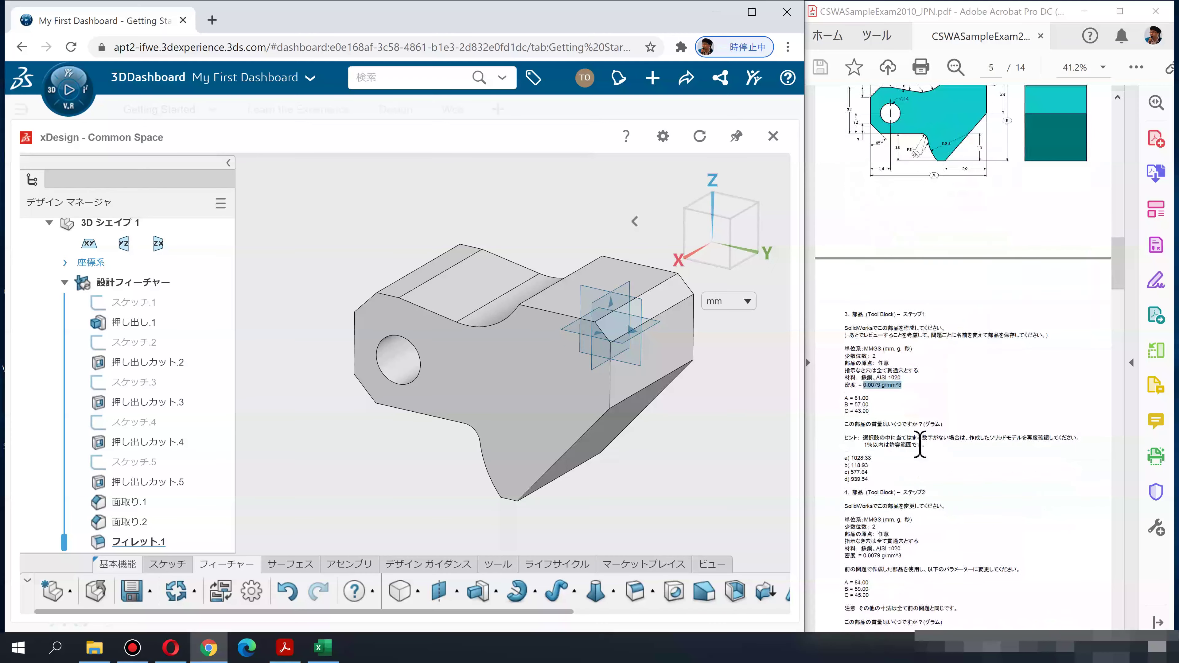
scroll(920, 445, down, 1)
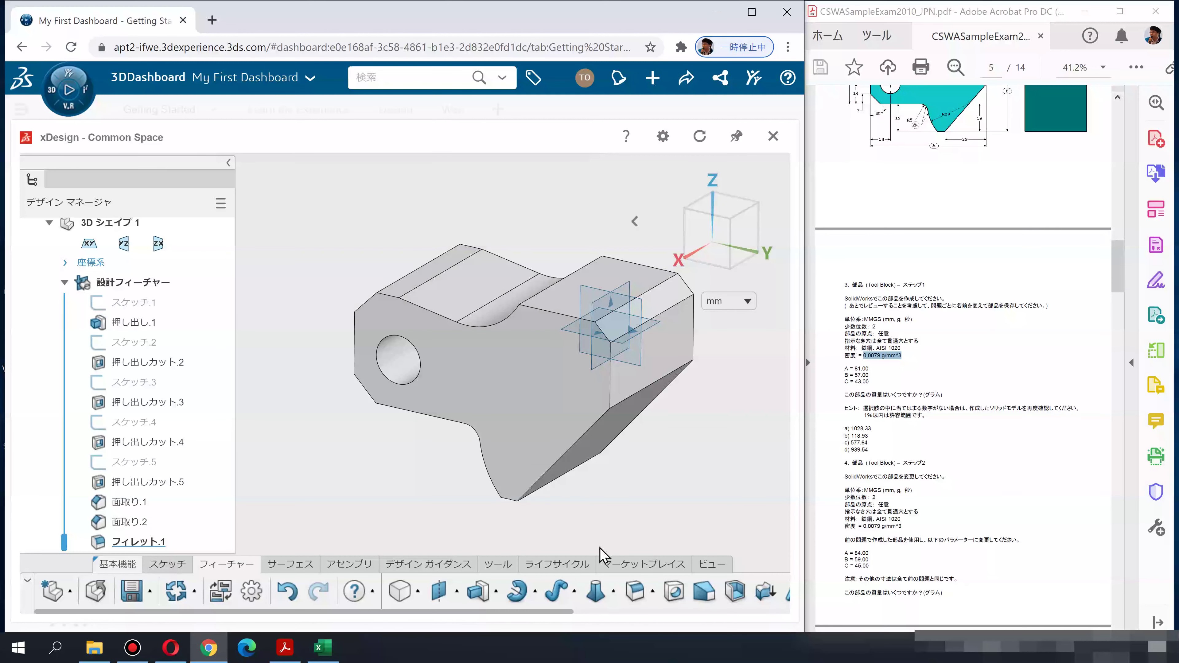
Open Mass Properties for Body.1 and check its material and 0.003 g/mm3 density
click(497, 564)
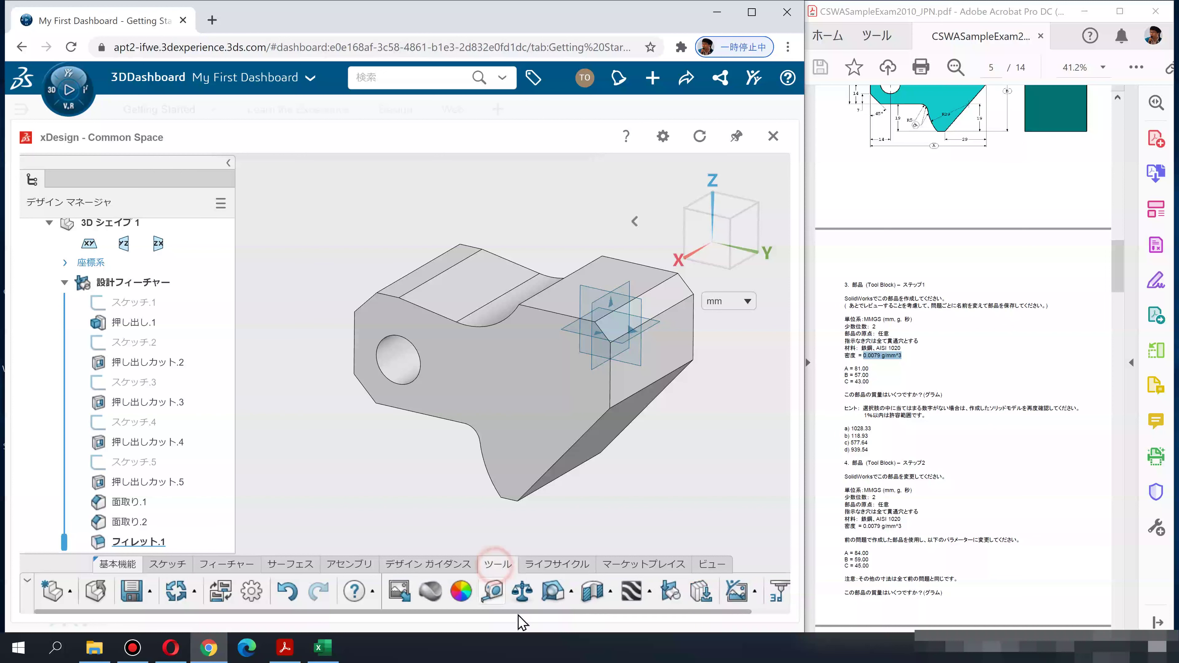
click(523, 594)
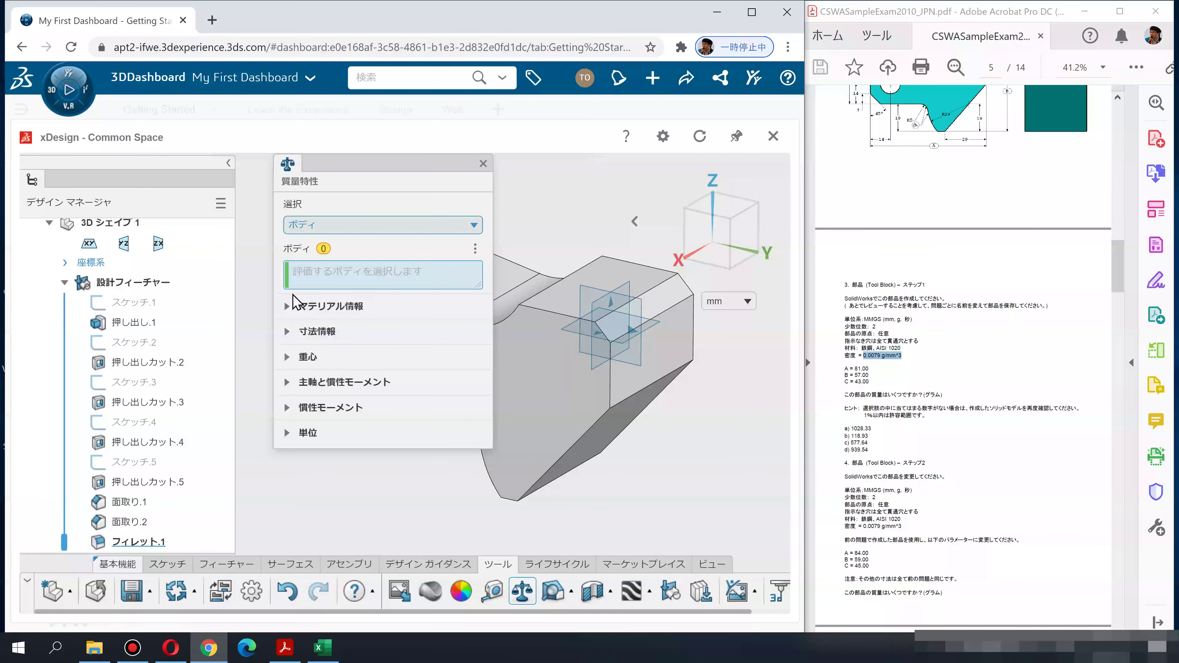
click(574, 409)
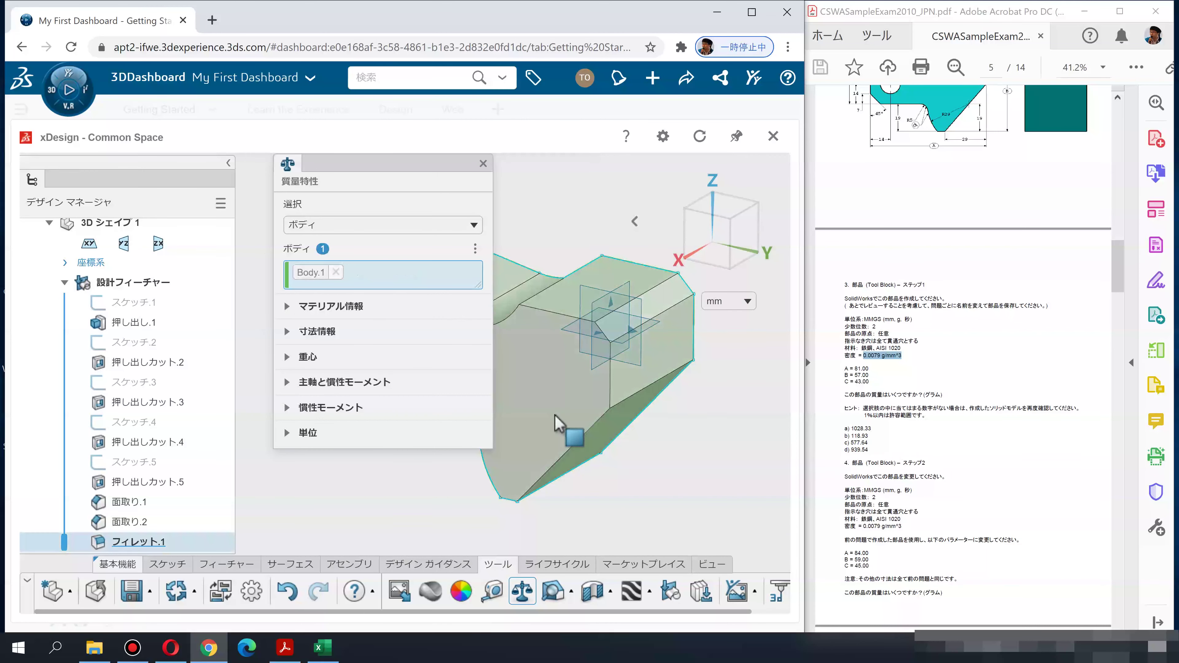
click(288, 317)
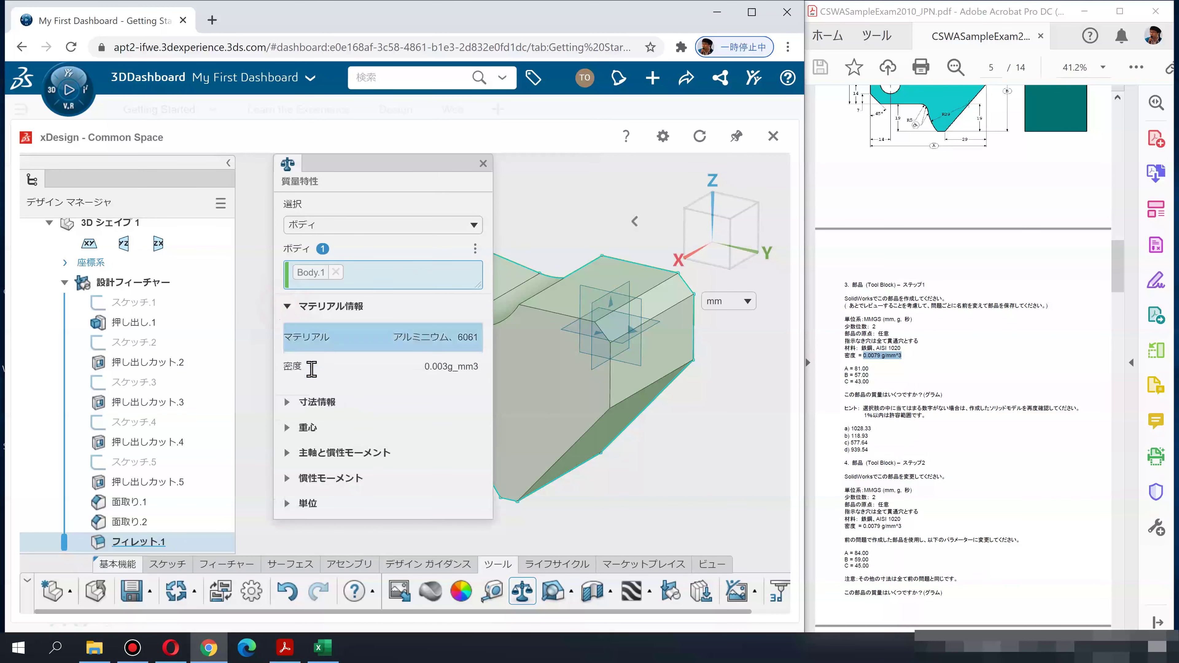
click(400, 340)
double_click(448, 339)
double_click(443, 367)
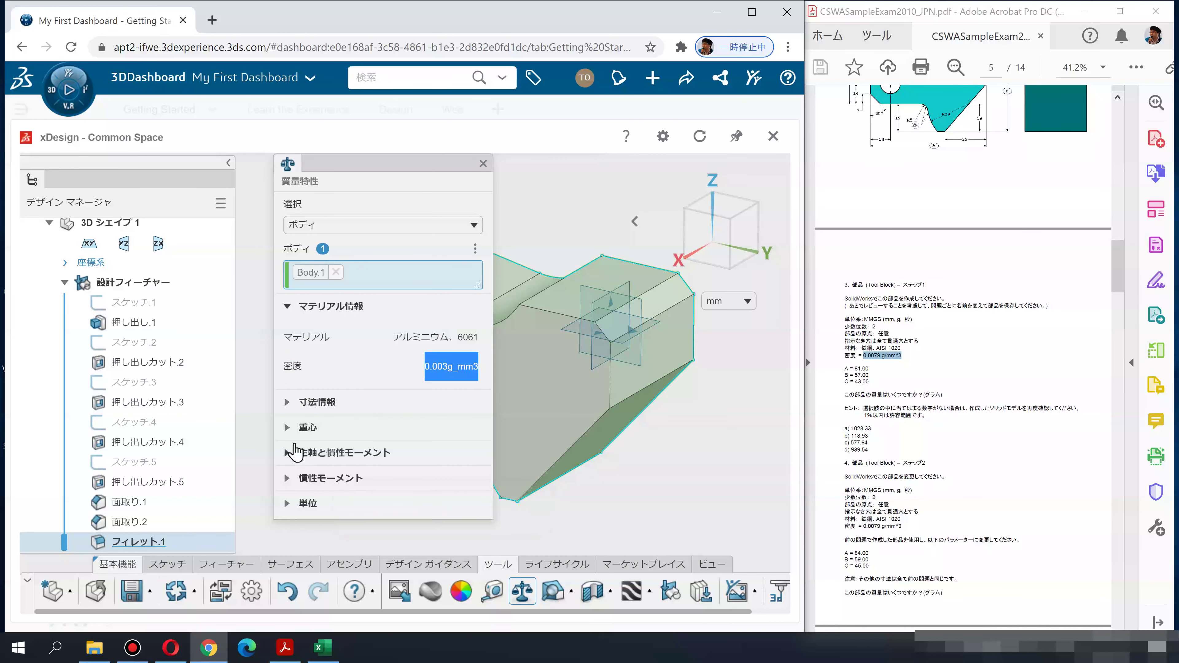
Browse the material library, then expand Dimension Info to read volume 118929.059 mm3
click(437, 539)
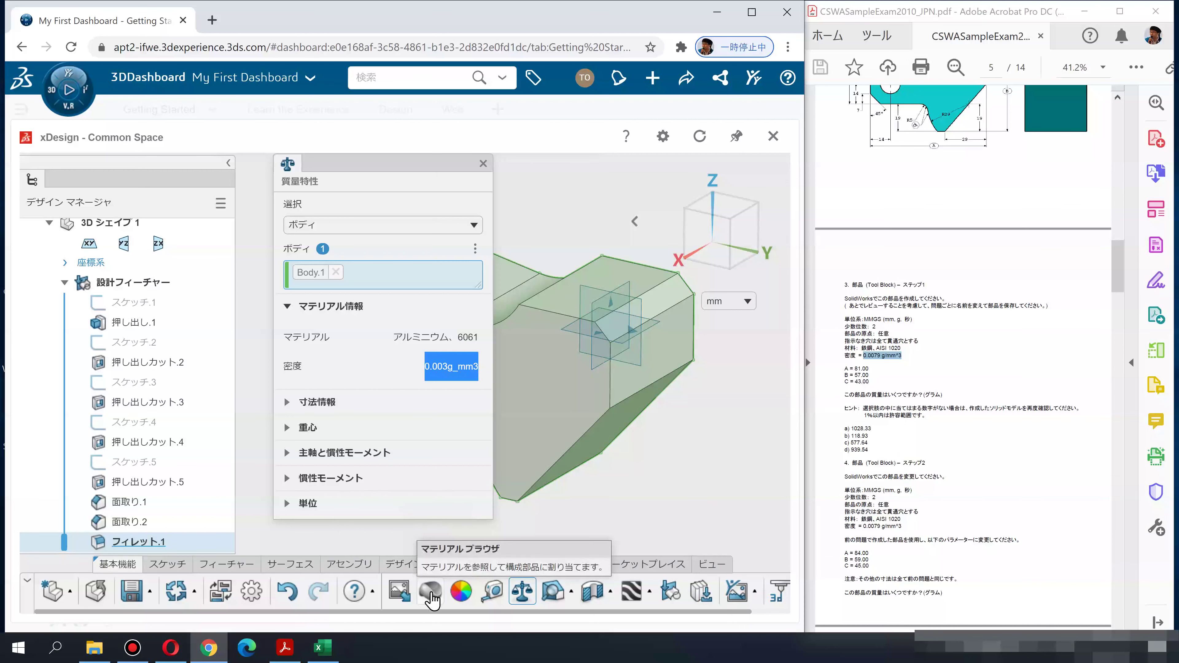
click(430, 593)
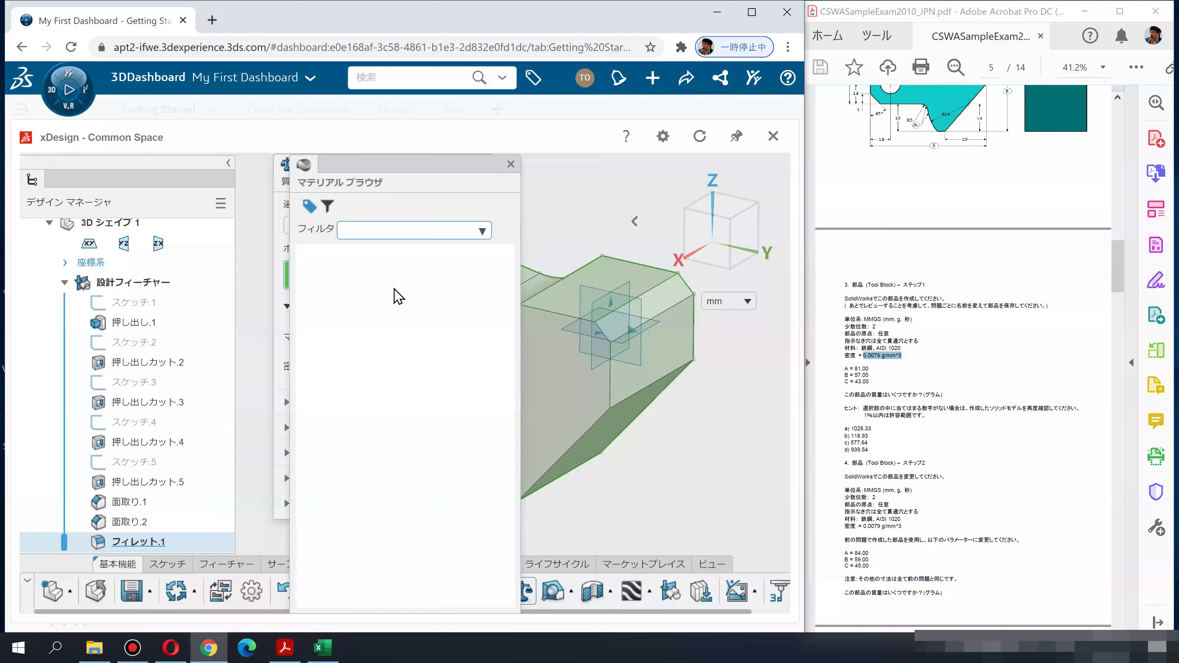
click(483, 230)
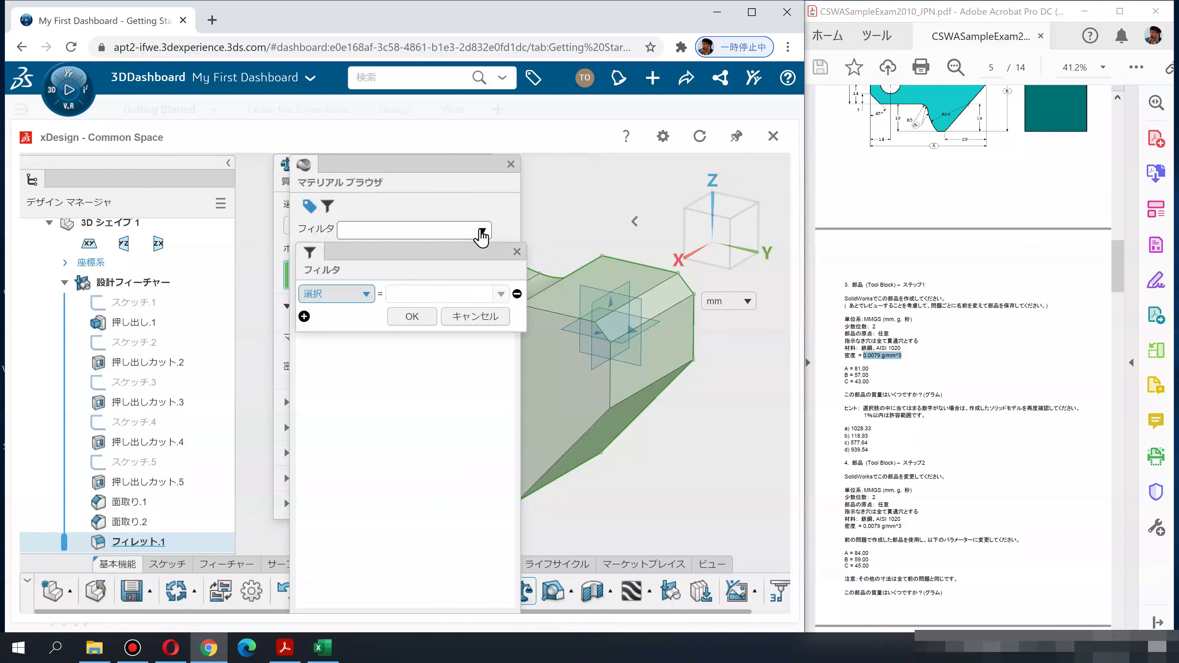
click(502, 317)
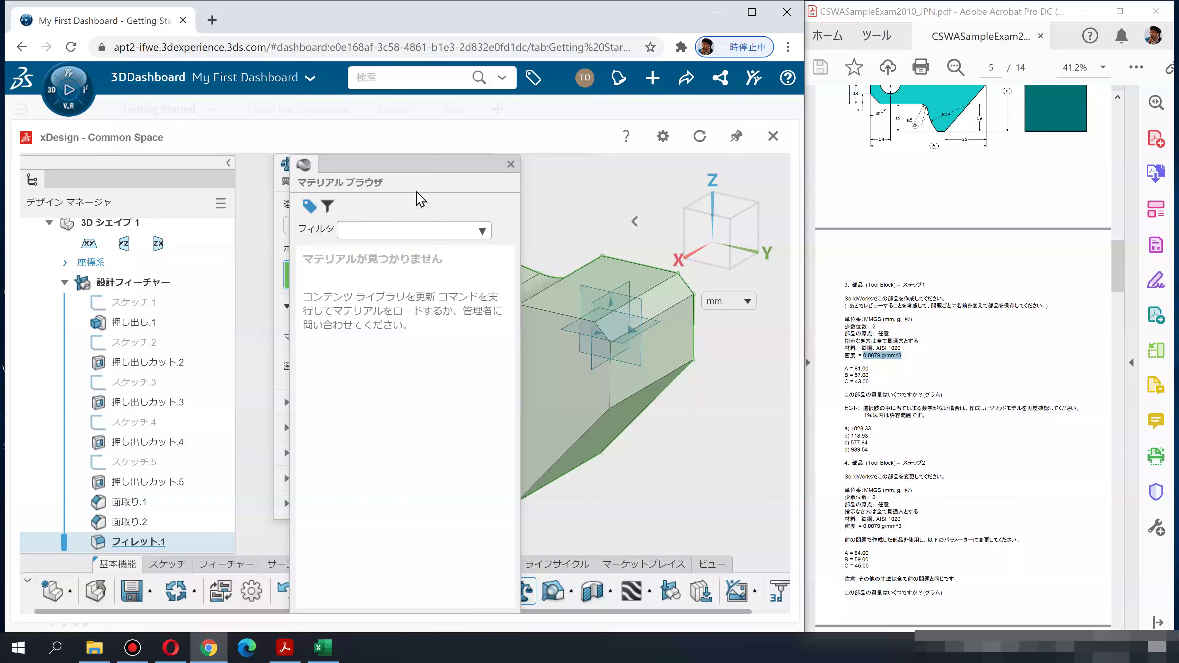
click(511, 164)
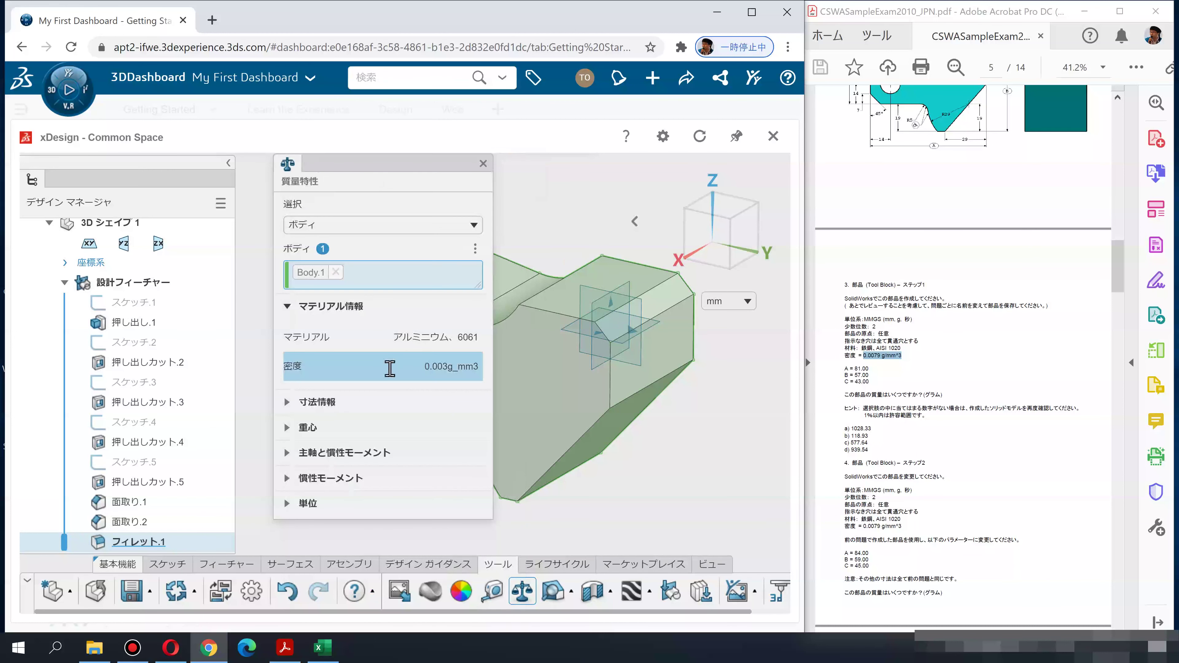
click(287, 402)
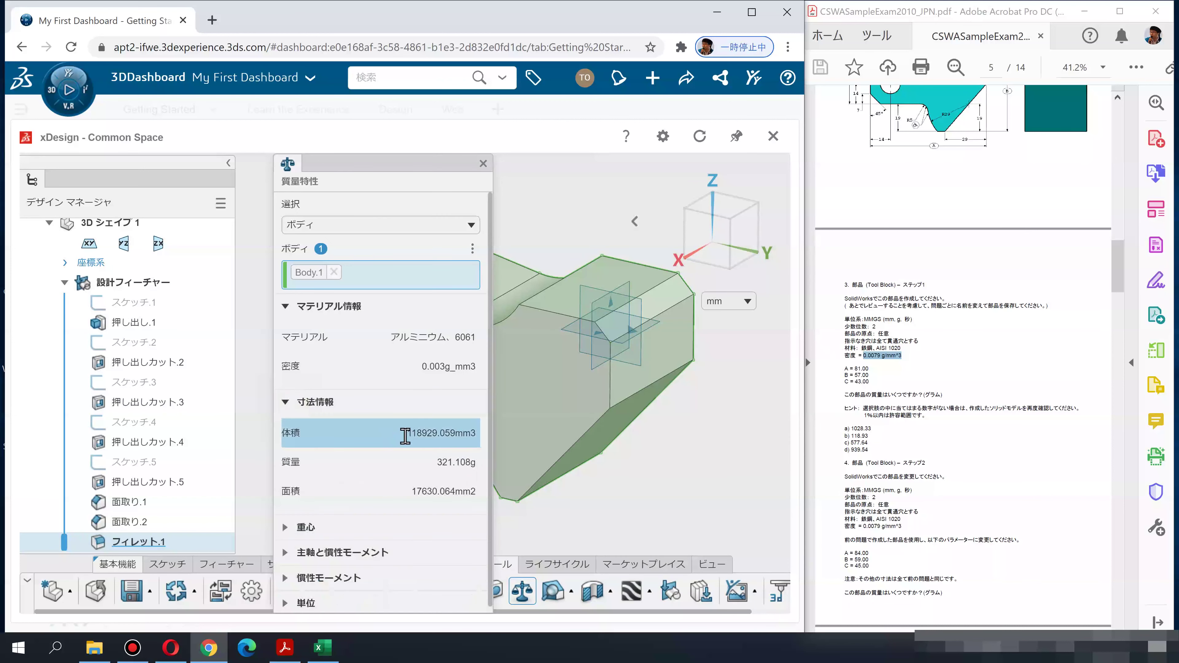
click(421, 435)
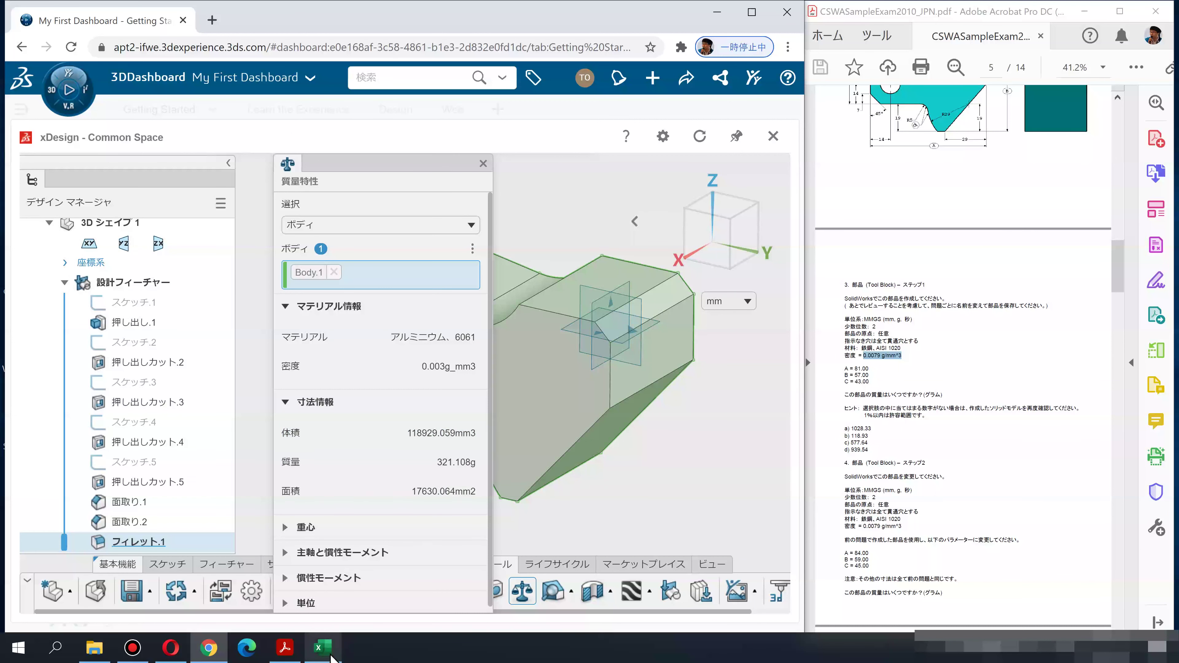
click(324, 648)
Copy the 118929.059 volume into Excel cell E4 and strip the mm3 unit
click(271, 238)
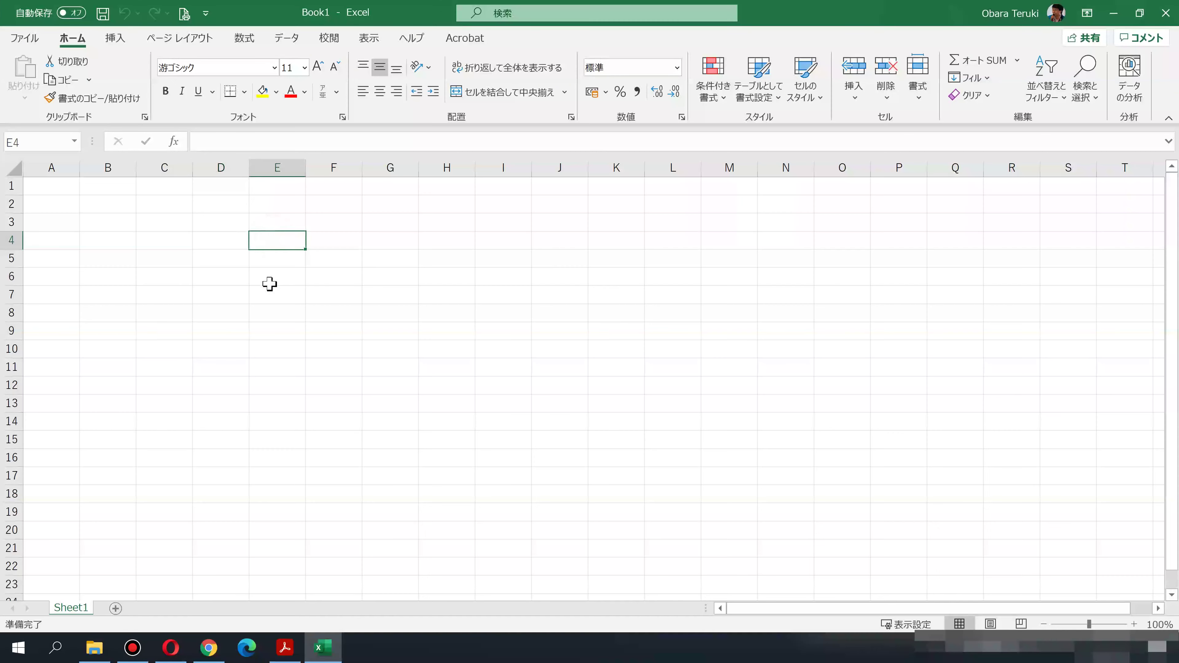
click(209, 647)
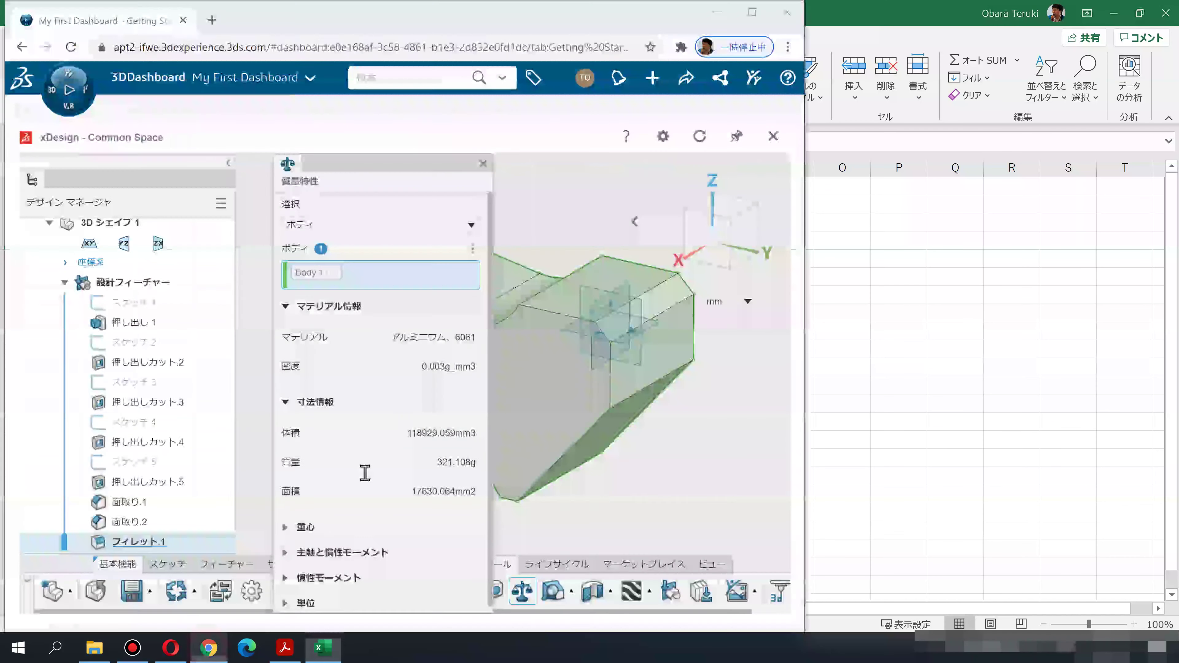
double_click(429, 430)
key(ctrl+c)
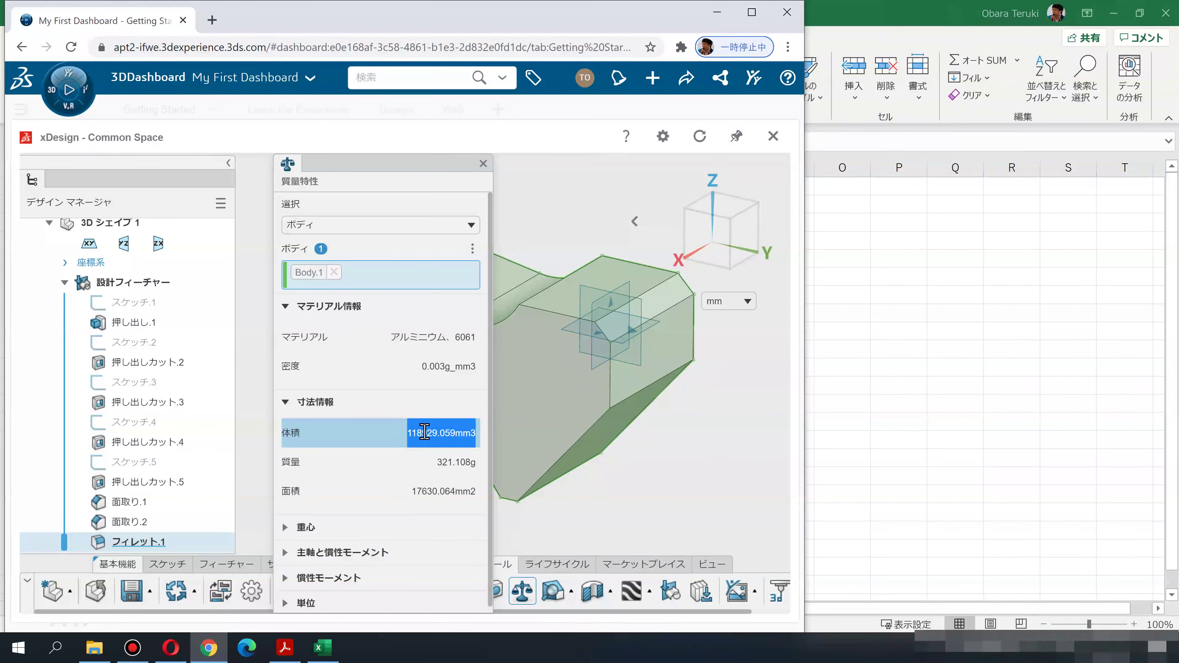
click(322, 647)
click(278, 242)
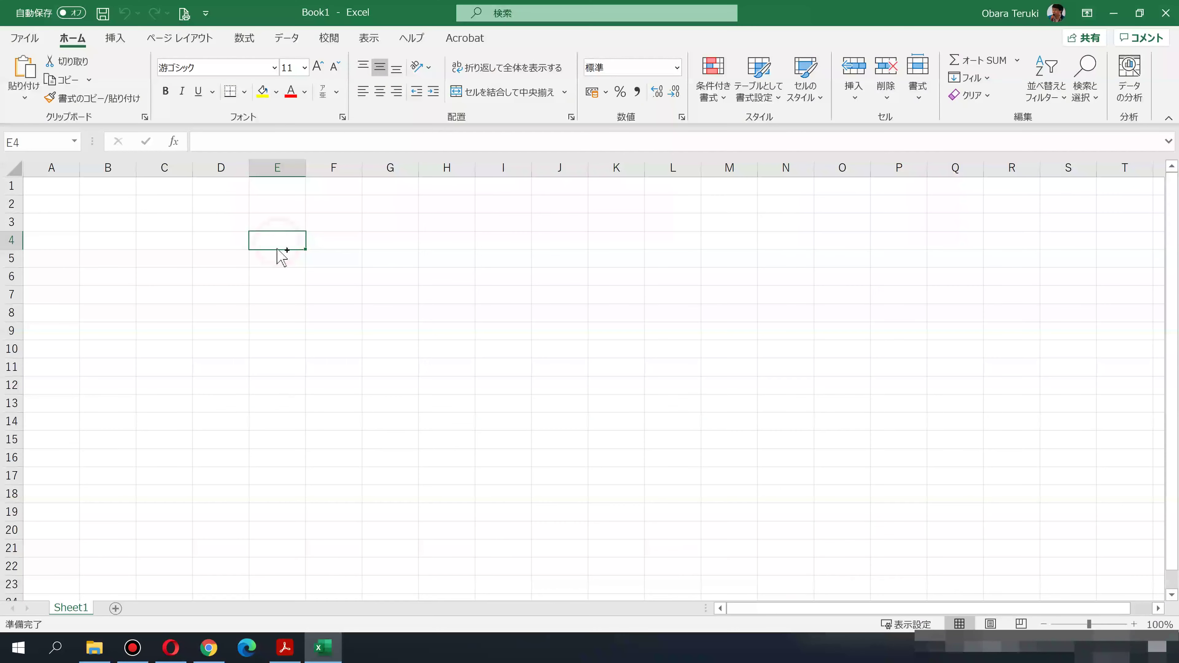
key(ctrl+v)
click(277, 282)
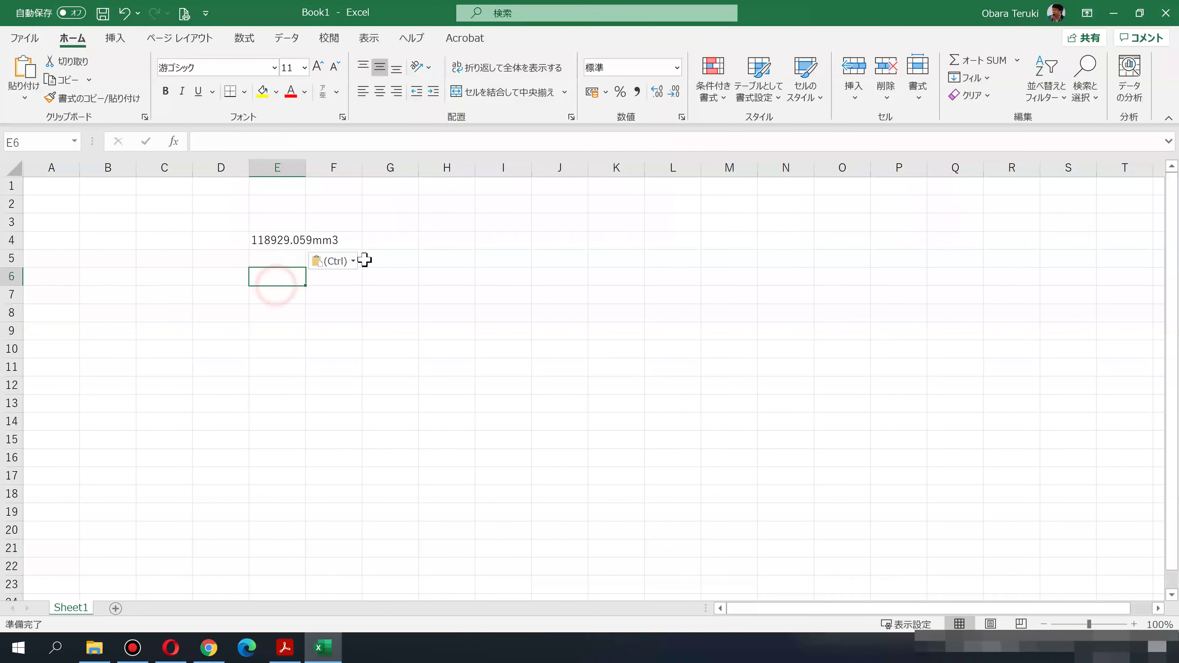
double_click(305, 168)
click(305, 239)
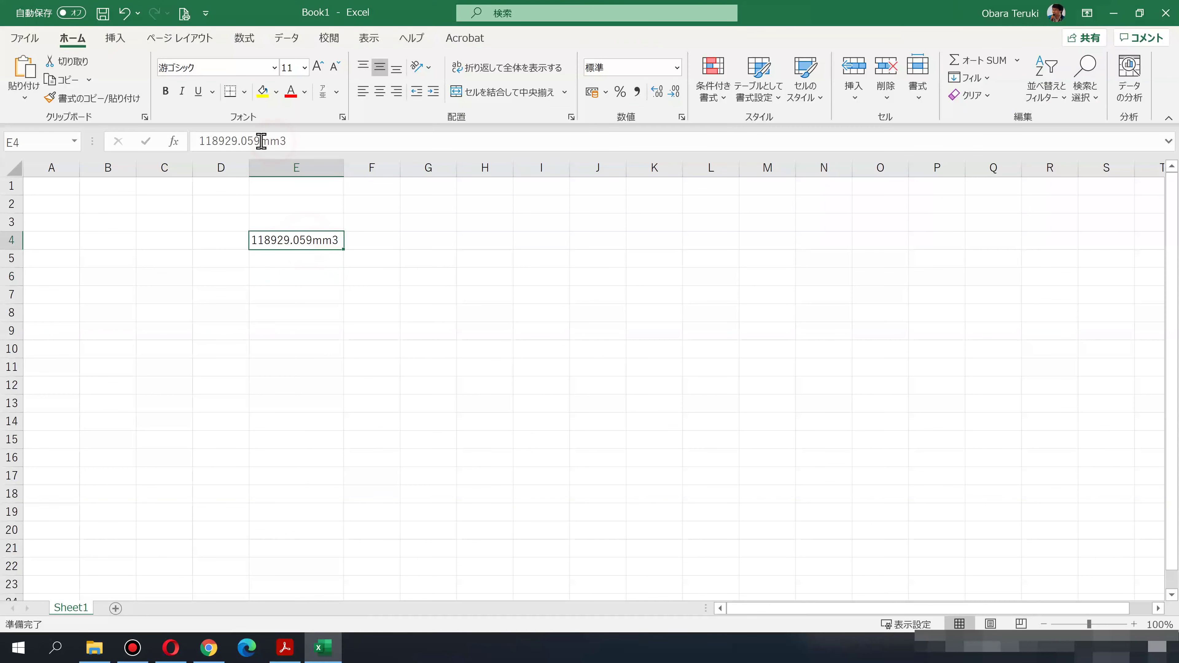
click(296, 141)
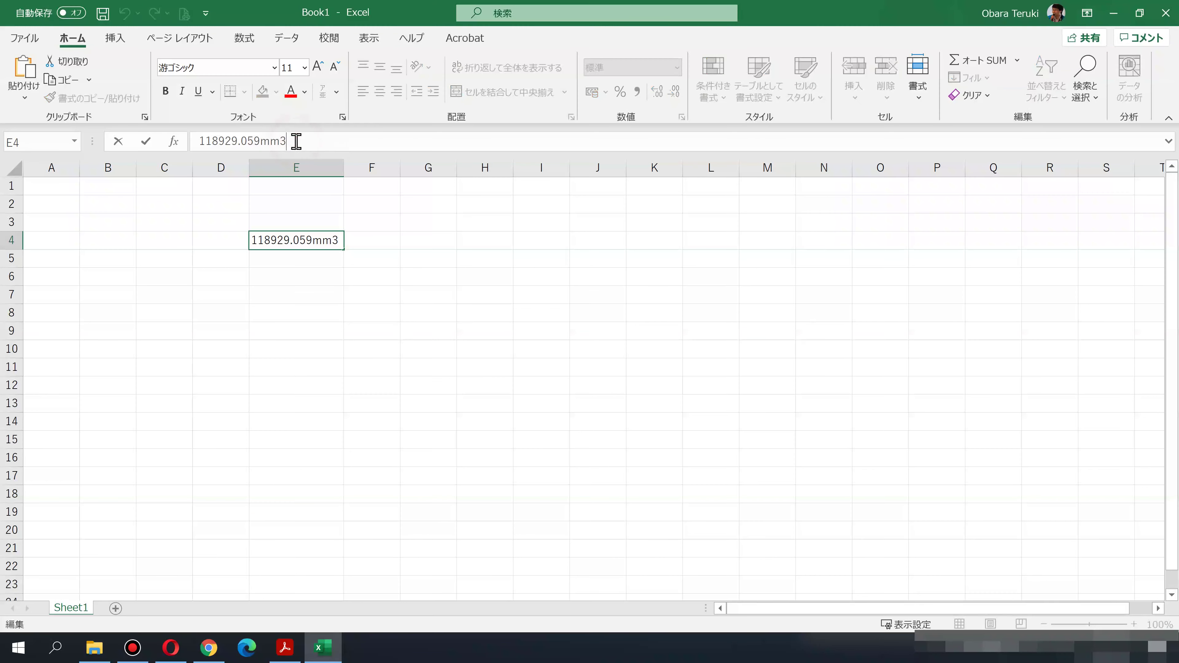
click(308, 332)
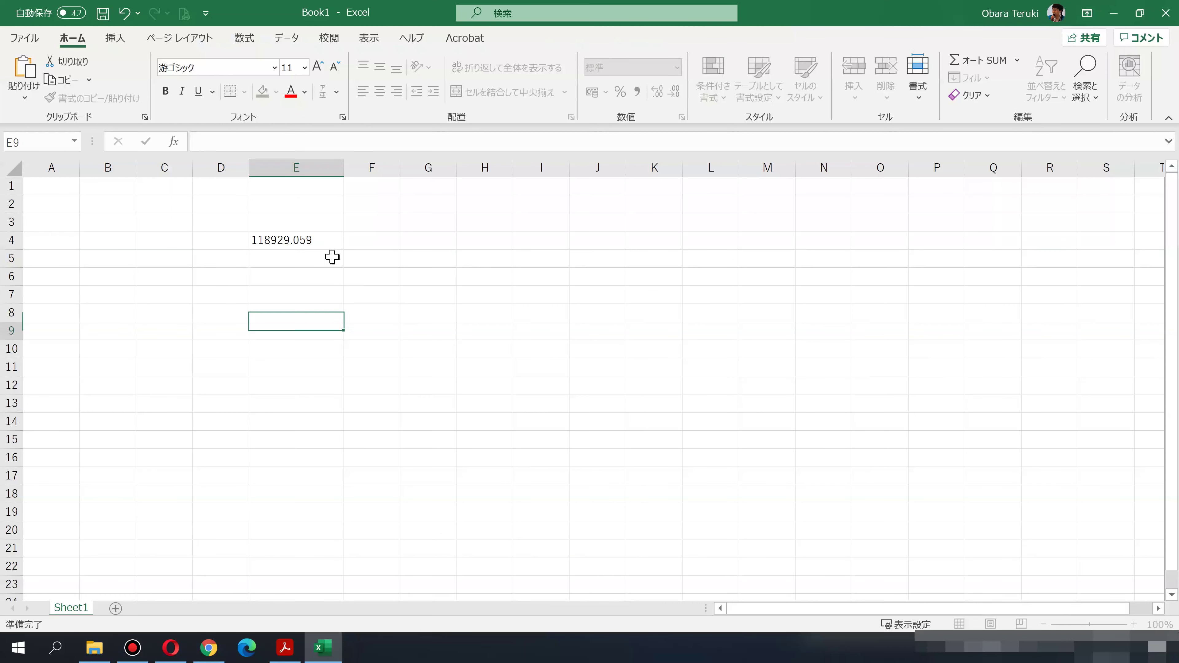
Enter the density 0.0079 from the exam PDF into cell F4
click(387, 237)
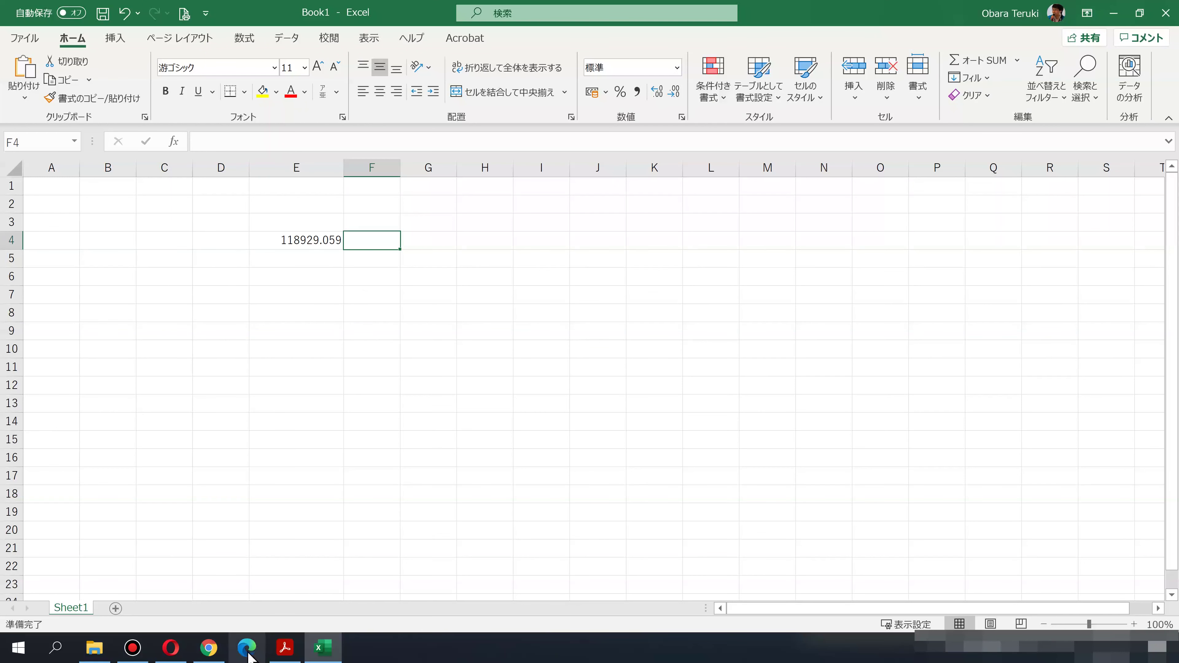
click(285, 649)
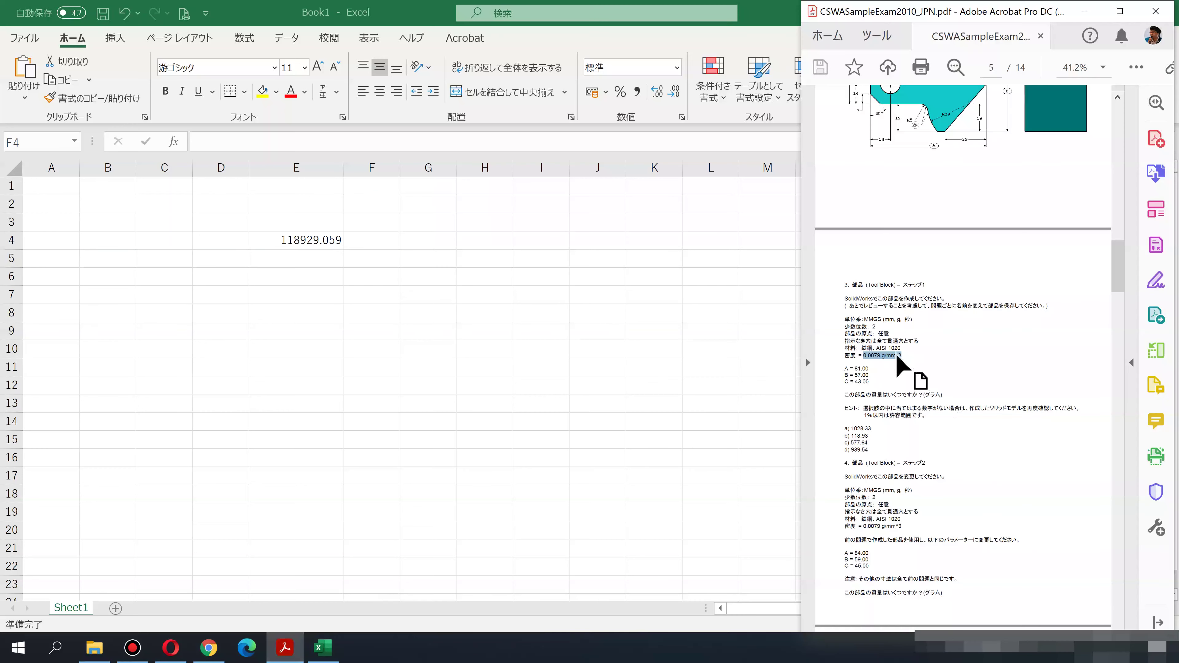
click(372, 234)
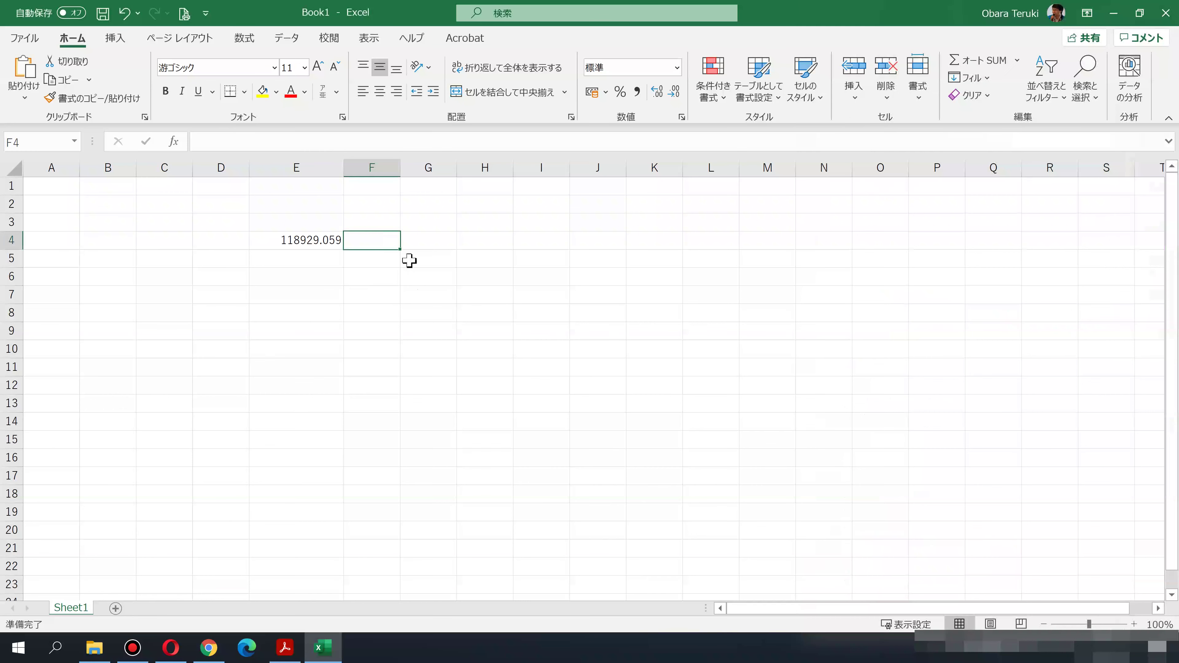
click(283, 648)
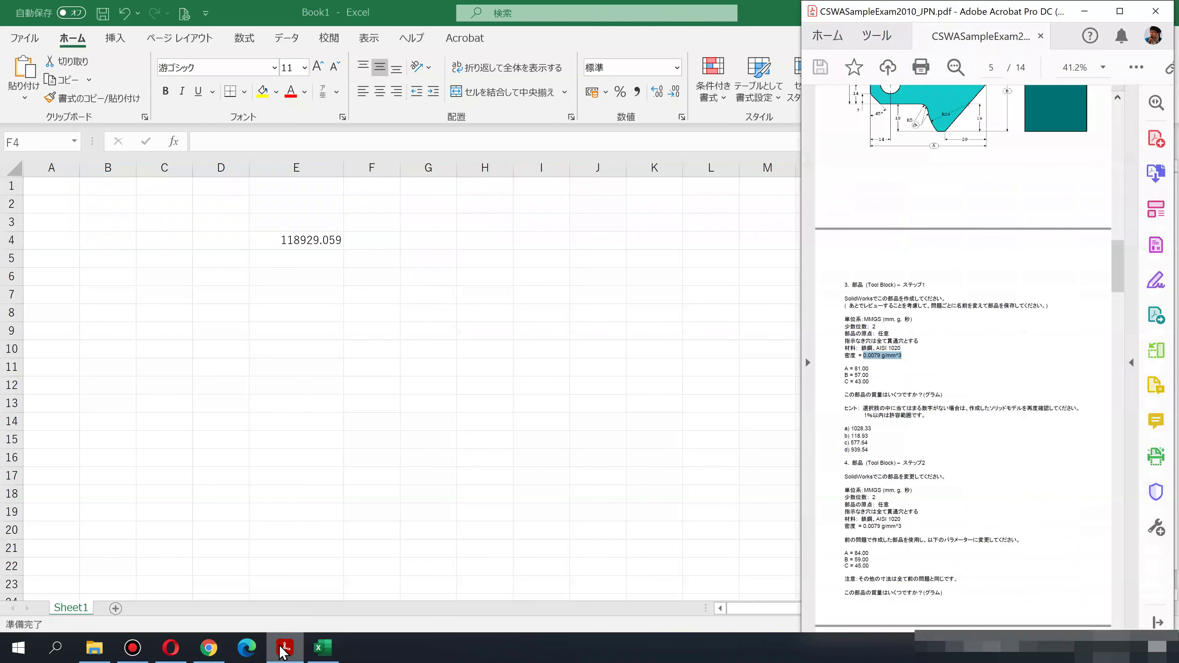
click(368, 238)
text(0.)
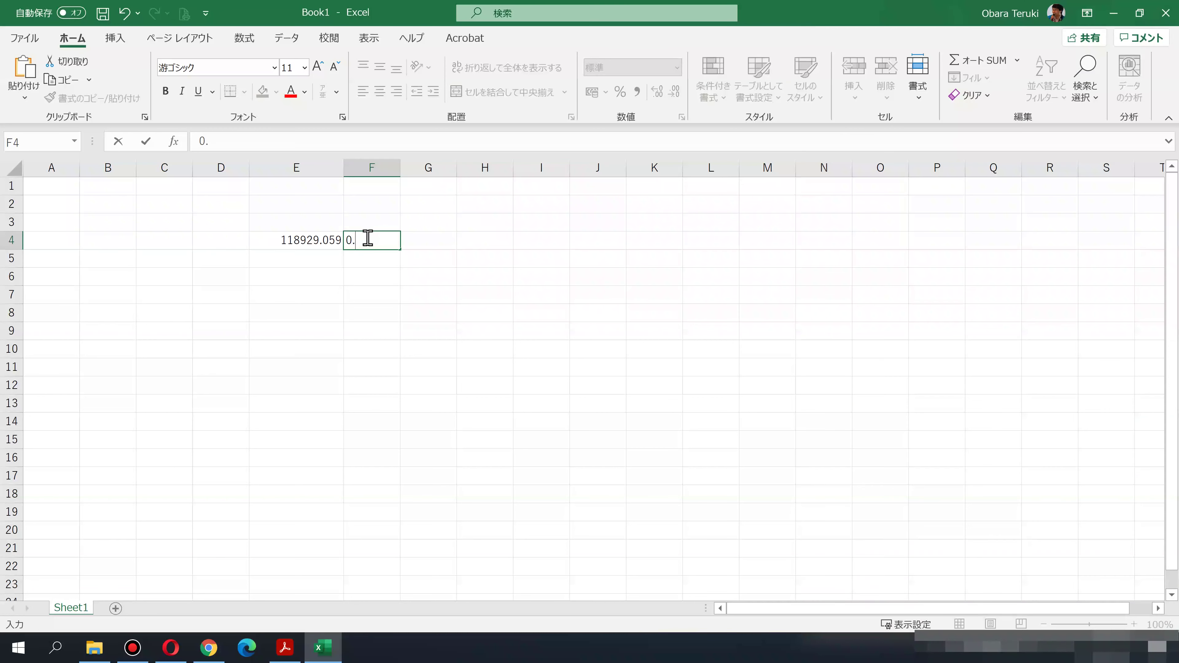
text(0079)
key(Return)
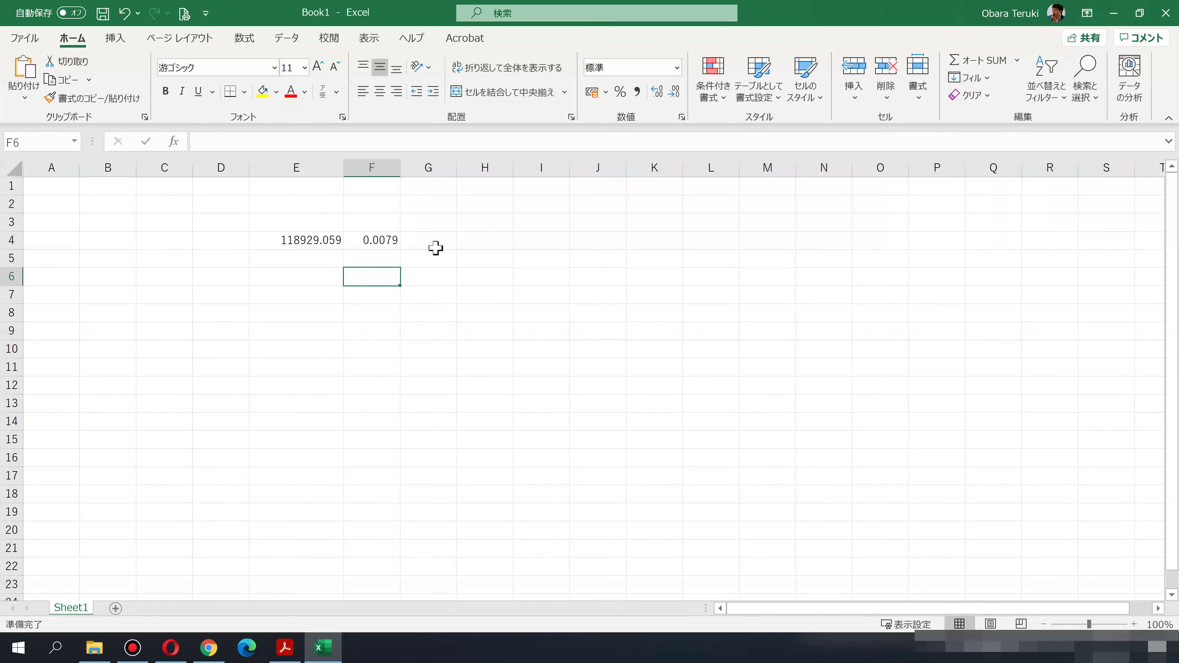
Enter =E4*F4 in G4 to get a mass of 939.5396 and compare it with the PDF
click(437, 241)
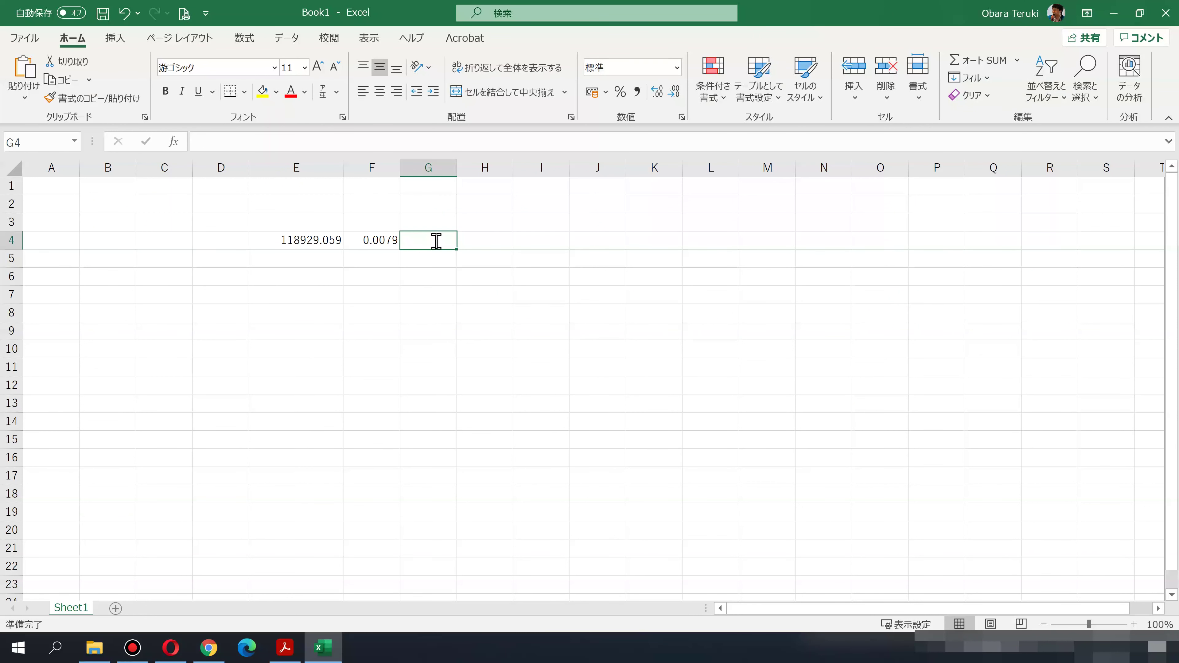
text(=)
click(300, 239)
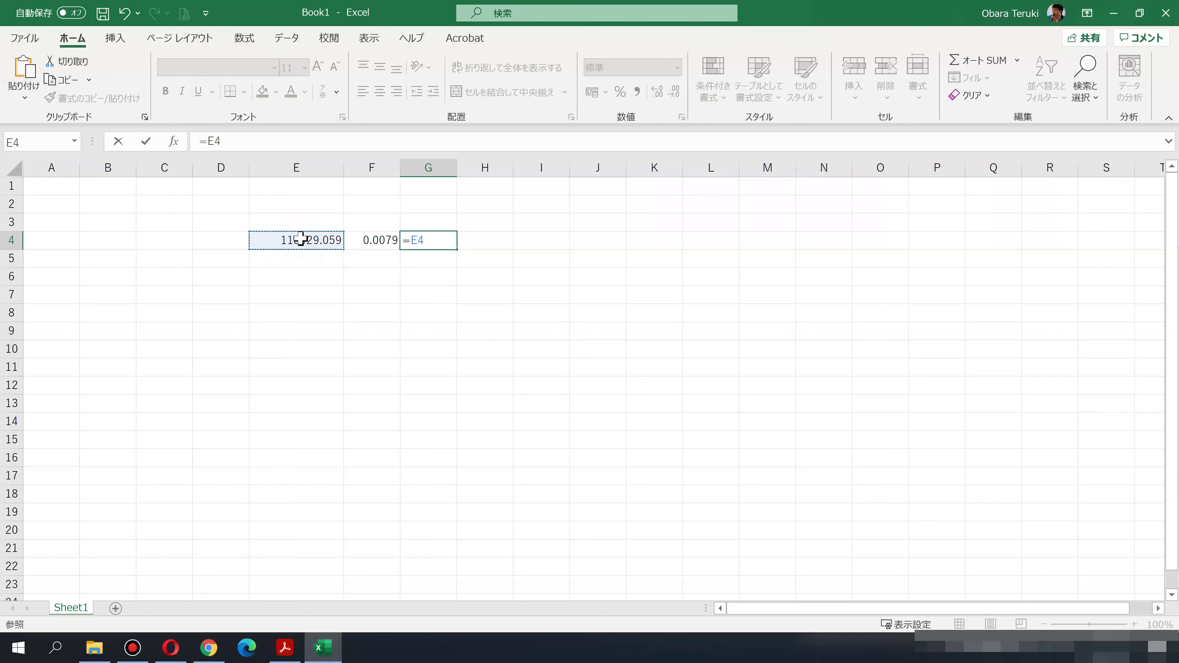
click(371, 240)
key(Return)
click(418, 331)
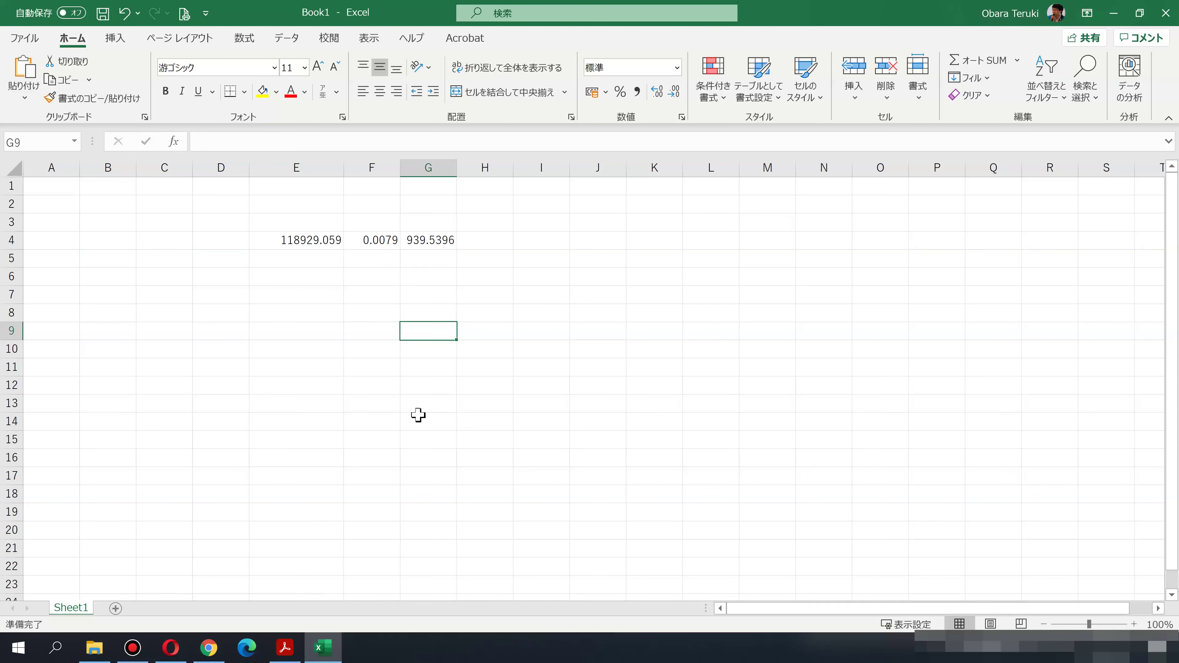
click(287, 646)
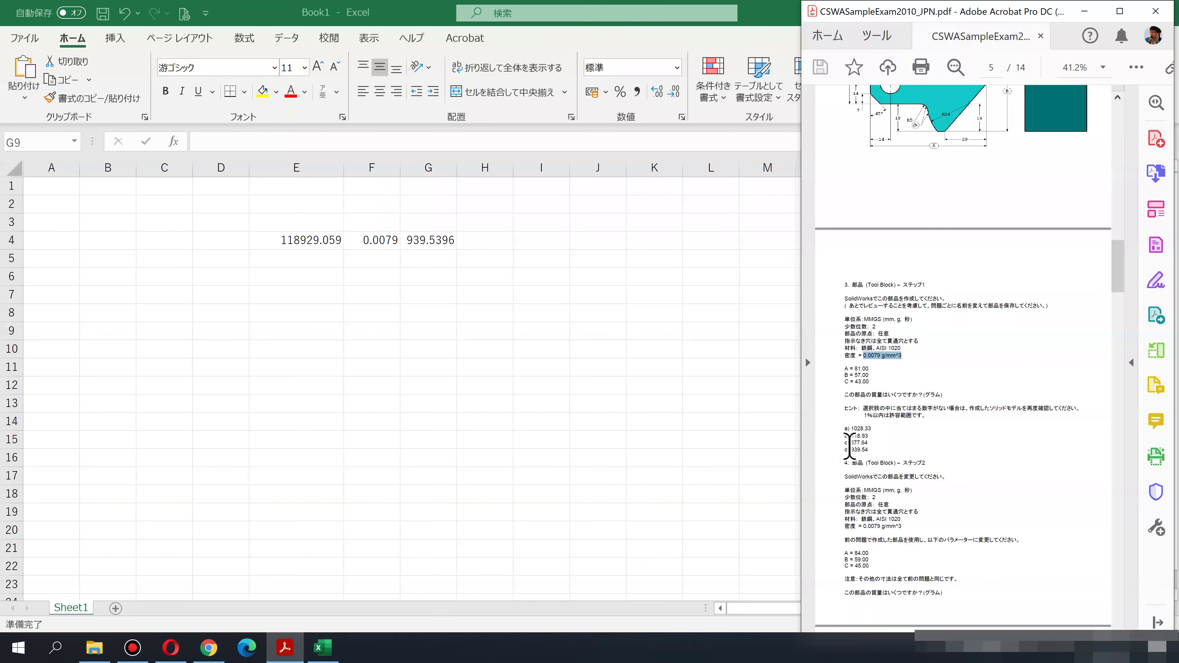
Confirm the PDF answer page 13 lists 939.54 g for question 3, matching Excel's G4 mass
drag(851, 449, 864, 450)
click(903, 474)
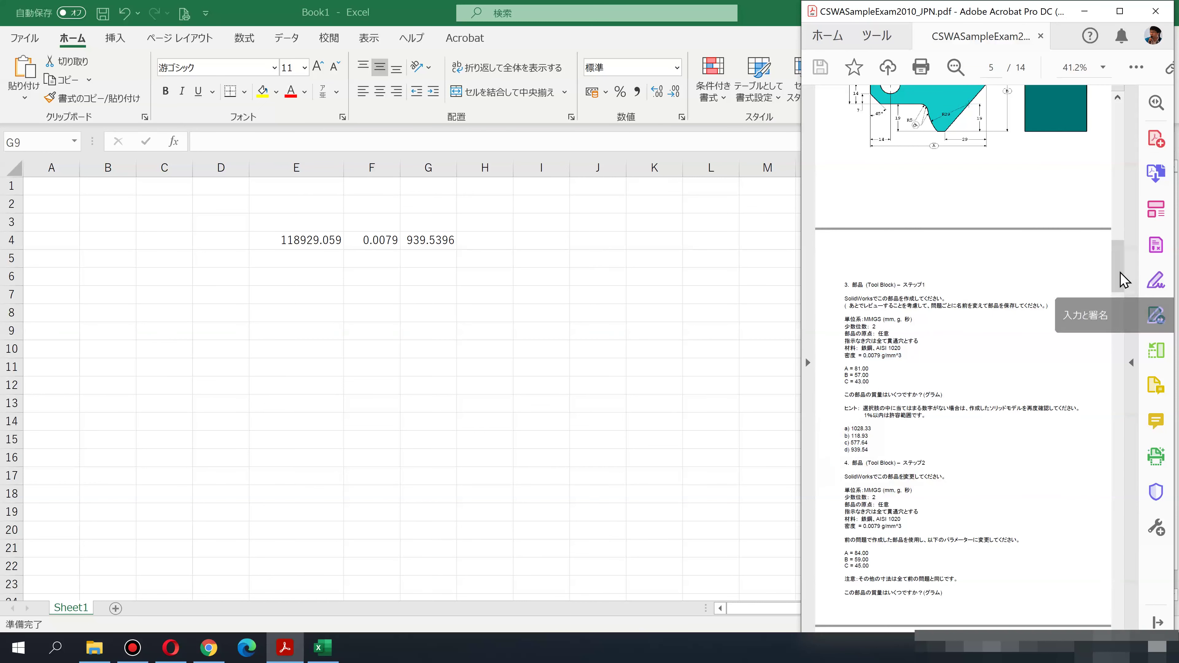
mouse_move(1118, 284)
mouse_down()
mouse_move(1101, 611)
mouse_move(1096, 575)
mouse_move(809, 368)
mouse_move(851, 364)
mouse_up()
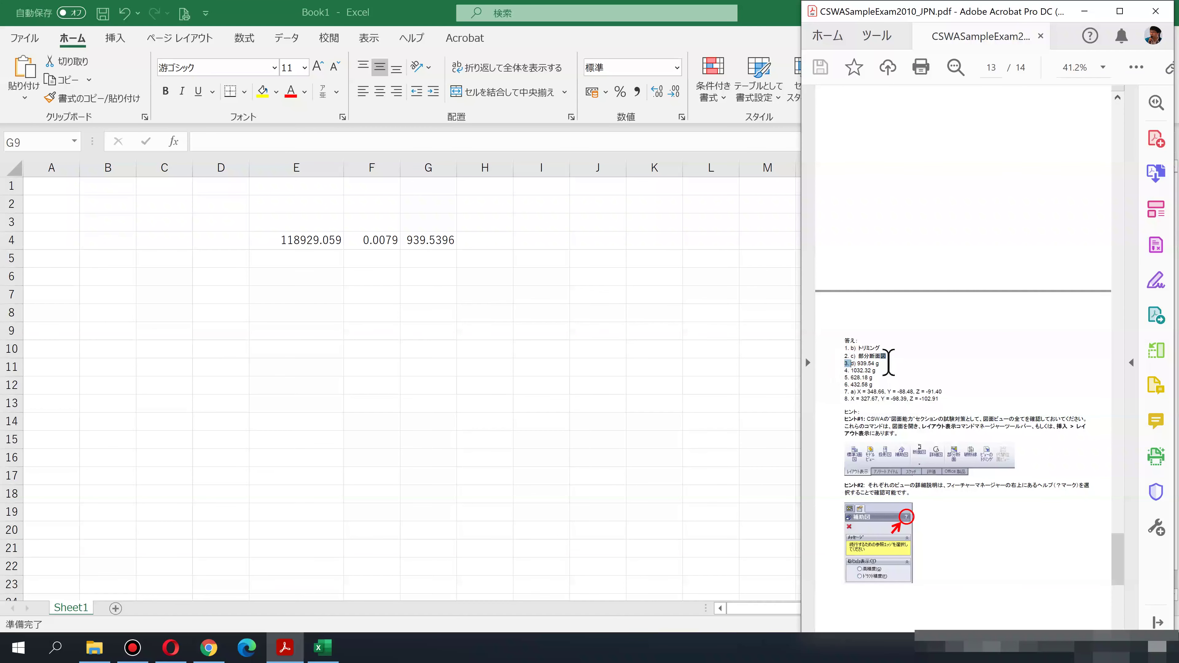
click(425, 239)
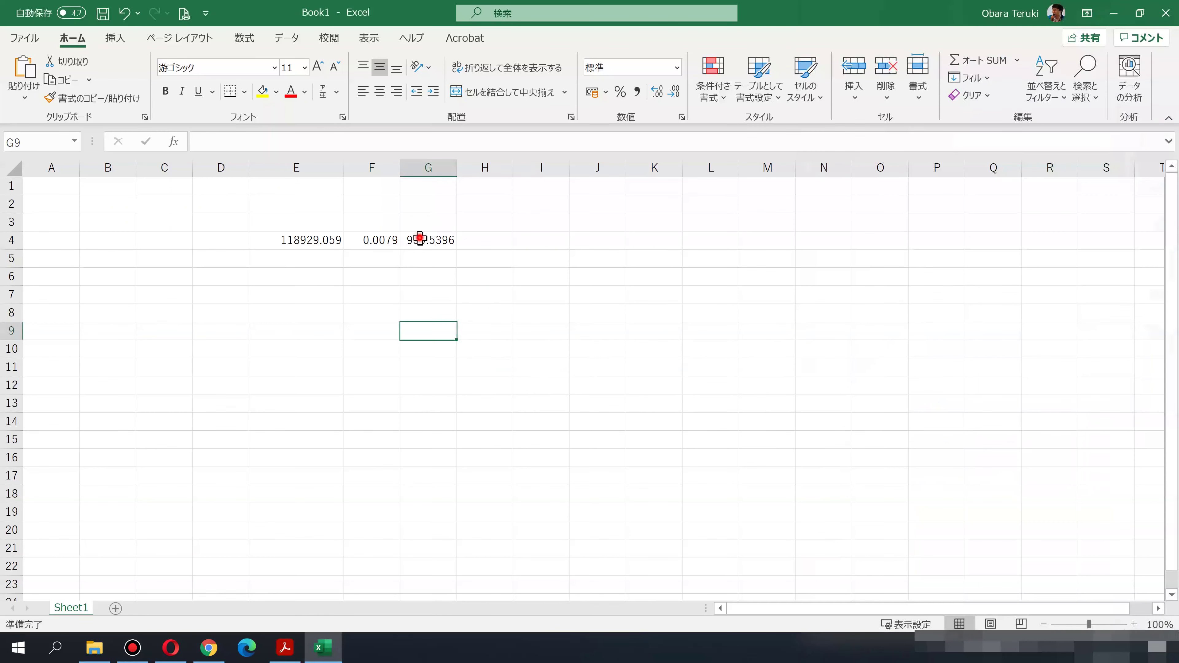
click(492, 330)
click(1113, 13)
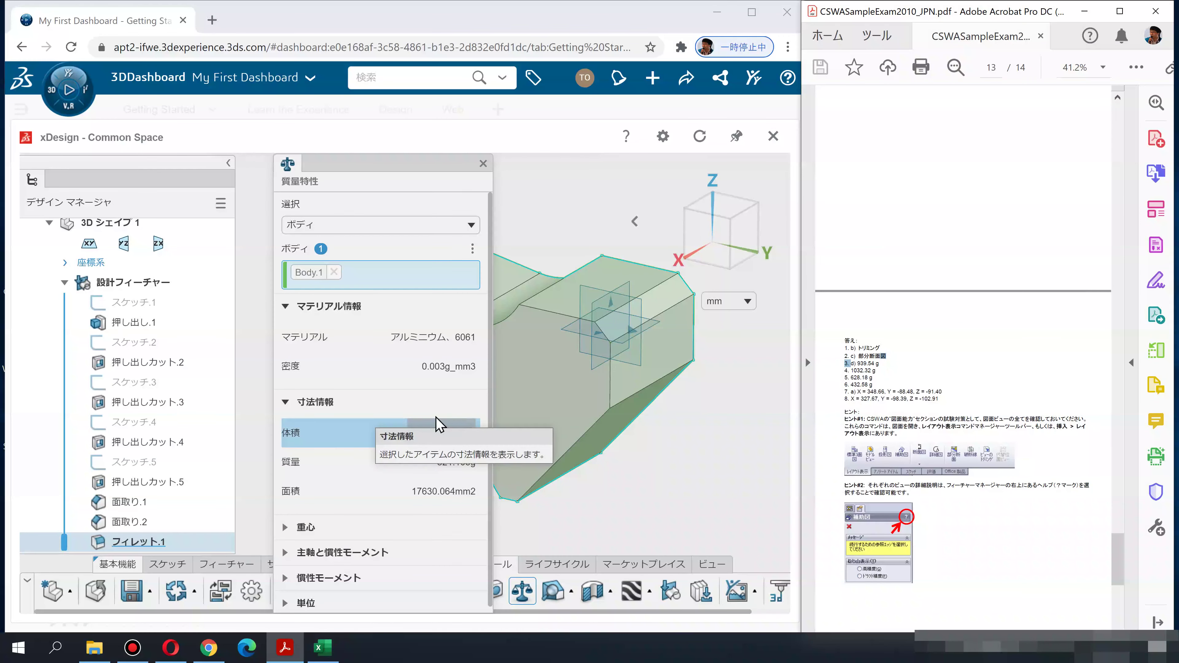
Scroll the exam PDF back to page 5's Tool Block step 2 dimensions (A 84, B 59, C 45)
scroll(1008, 467, up, 3)
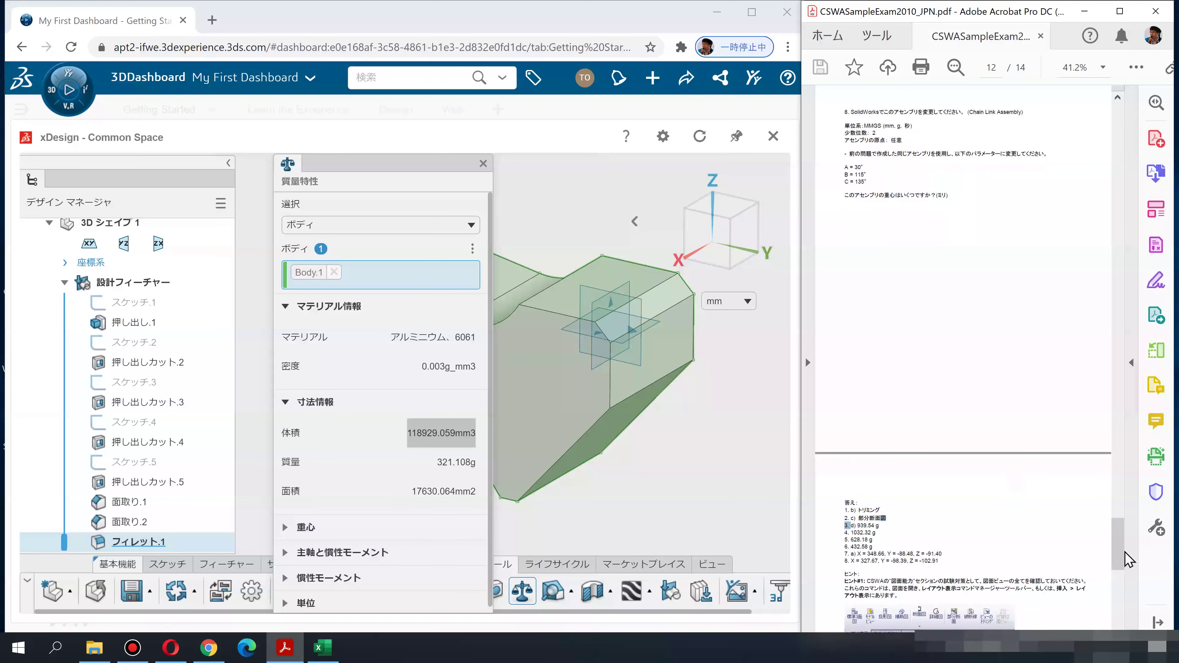
drag(1123, 541, 1064, 291)
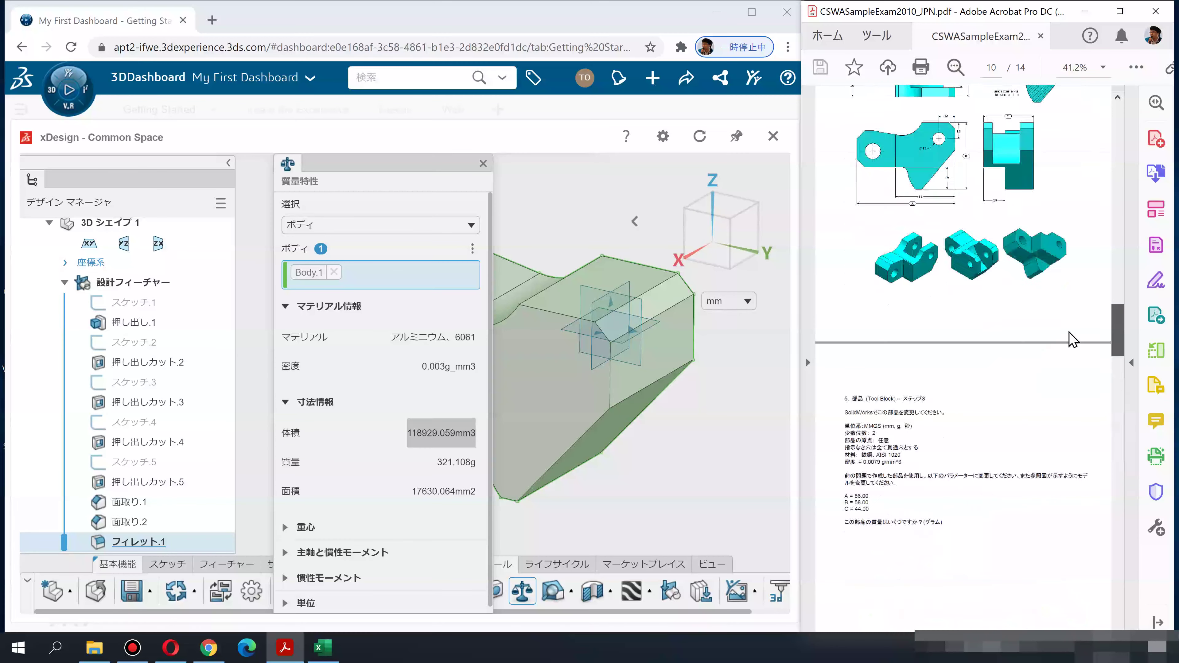
scroll(1064, 291, up, 1)
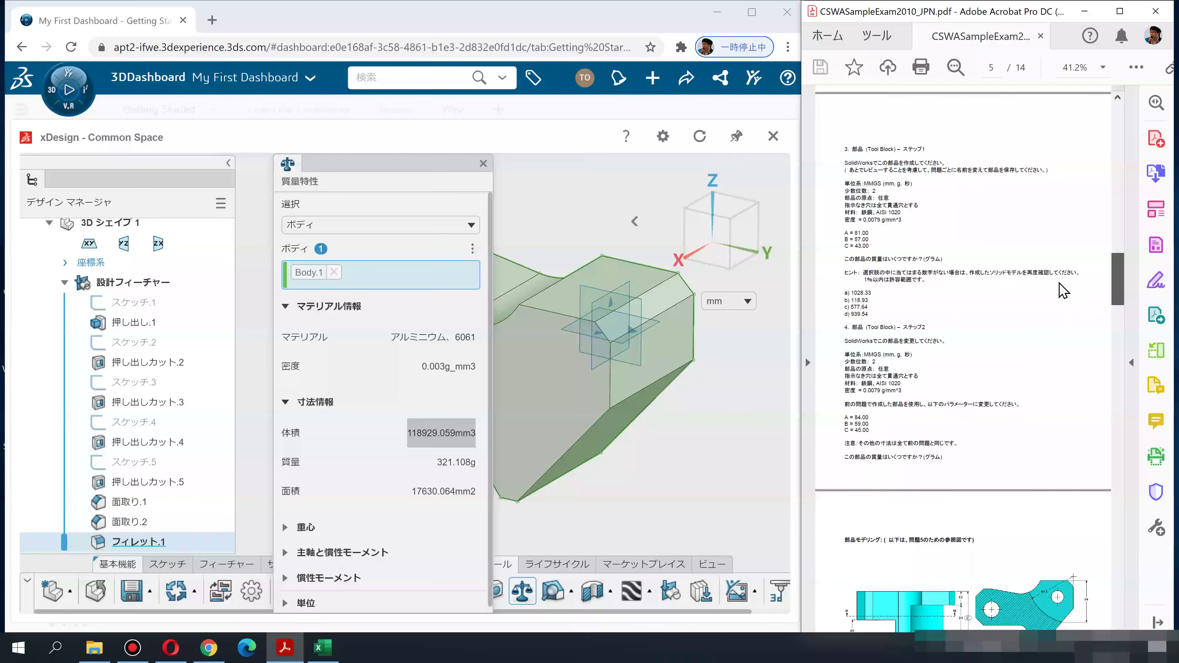
scroll(1063, 291, up, 1)
Close the Mass Properties panel and orbit the tool block in the viewport
click(482, 165)
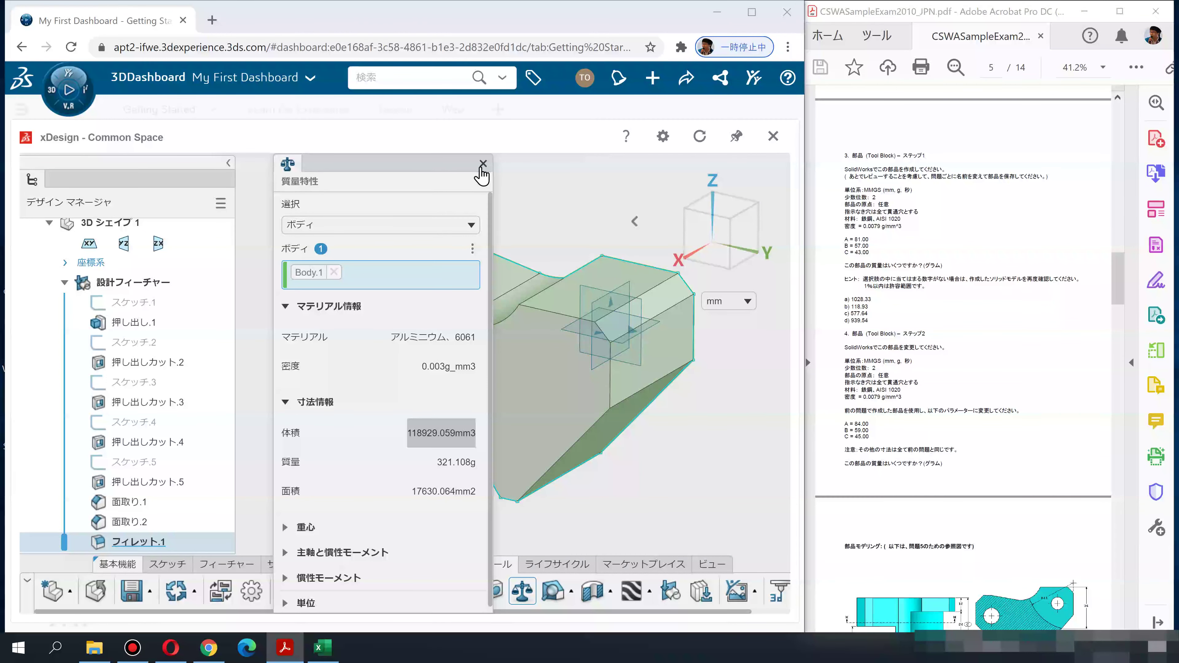
click(664, 449)
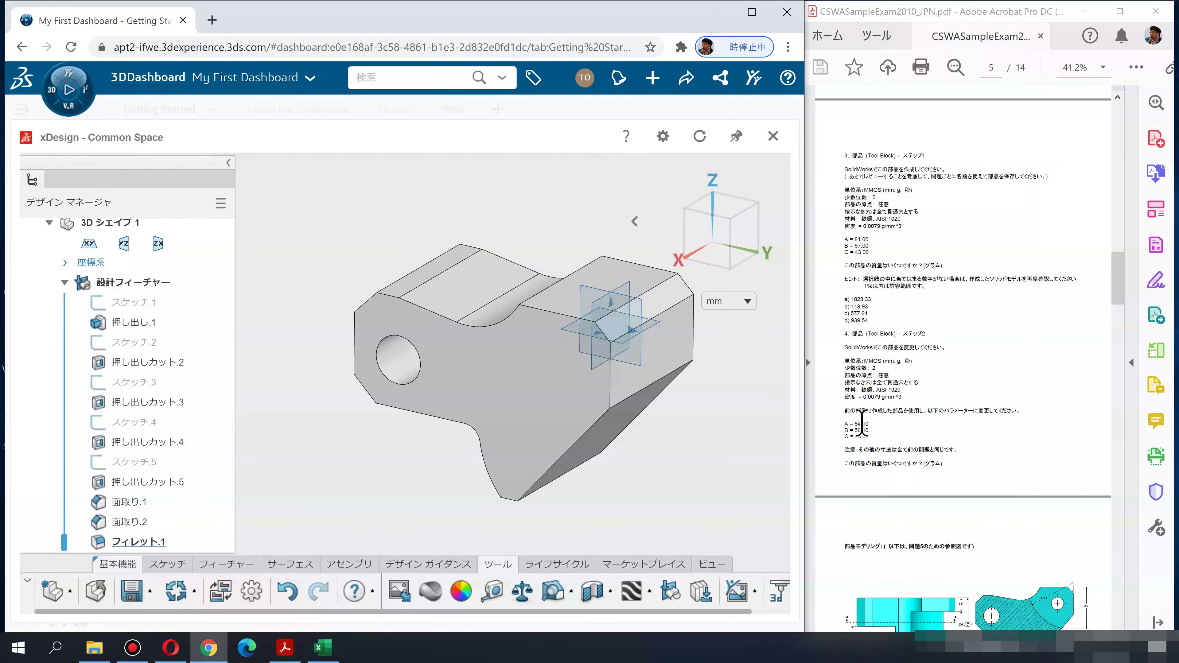
middle_drag(710, 464, 719, 467)
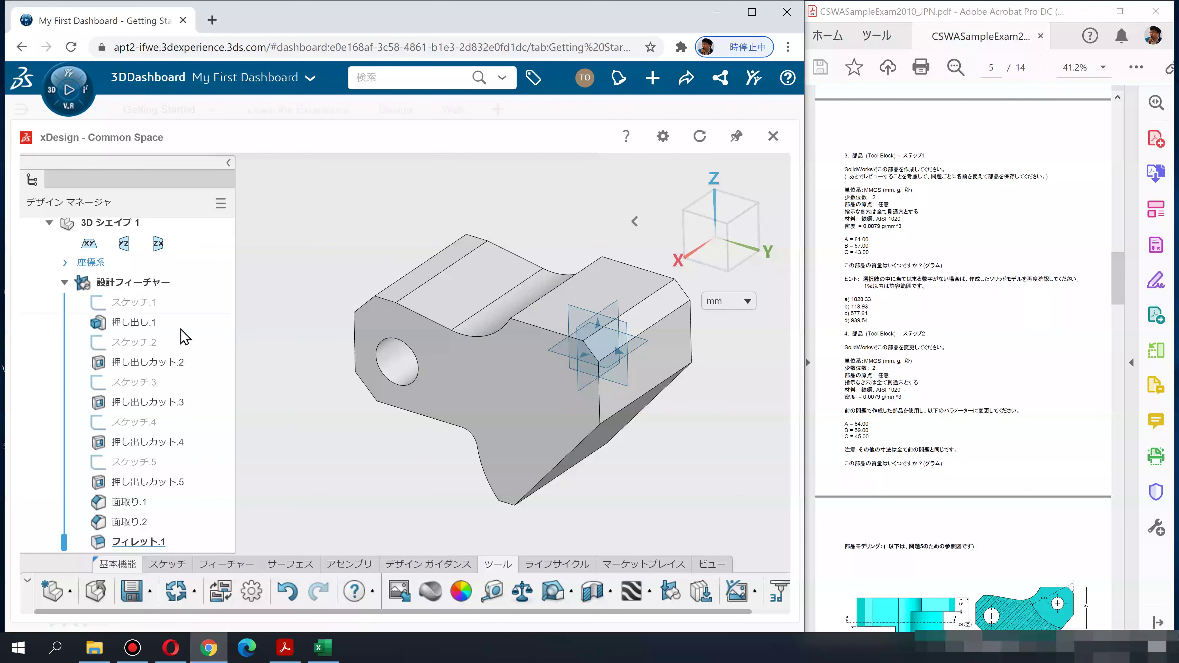
Resize スケッチ.1's rectangle to 84 mm wide by 59 mm tall and rebuild the block
click(119, 306)
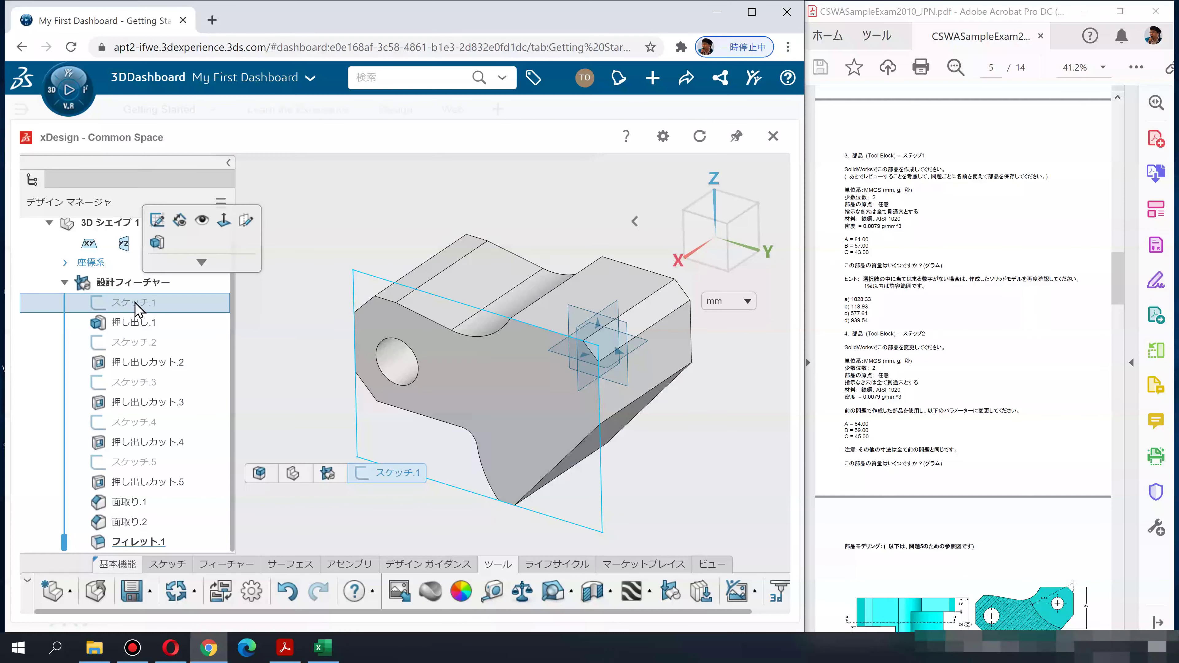
click(159, 216)
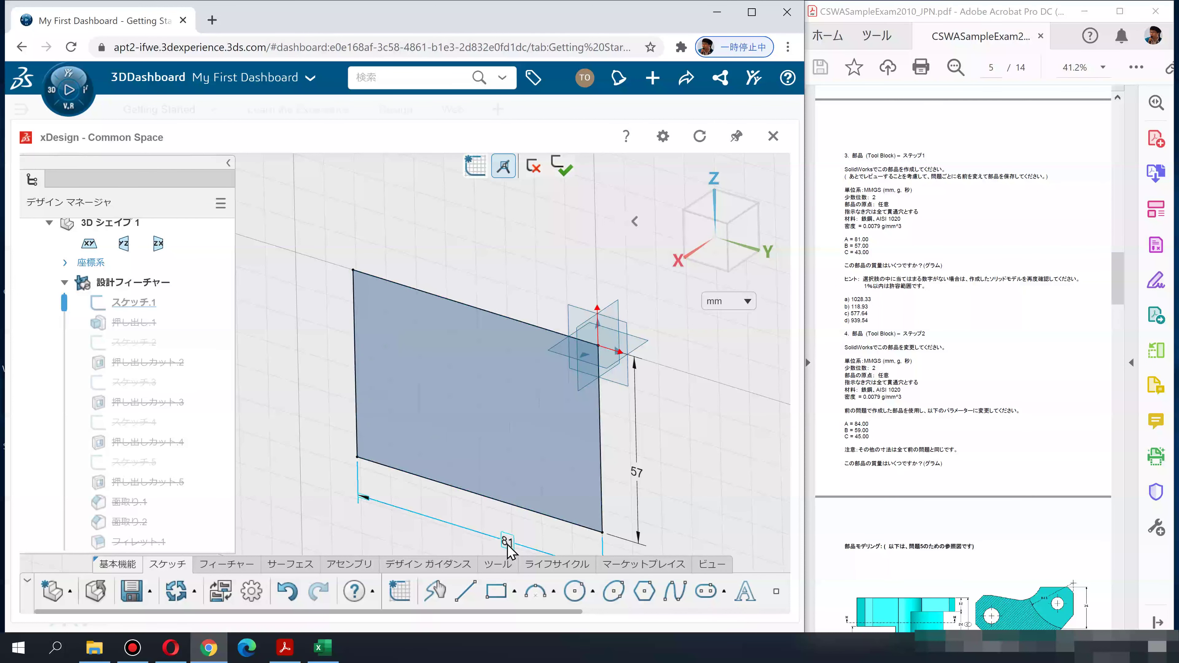
double_click(508, 544)
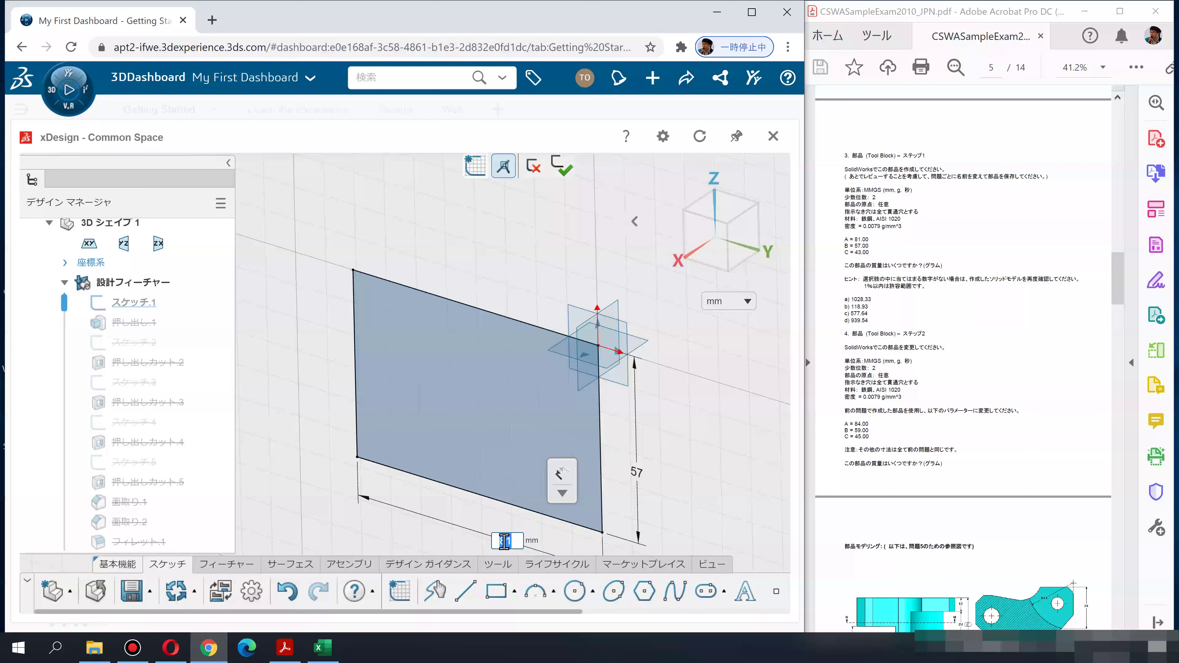
key(Return)
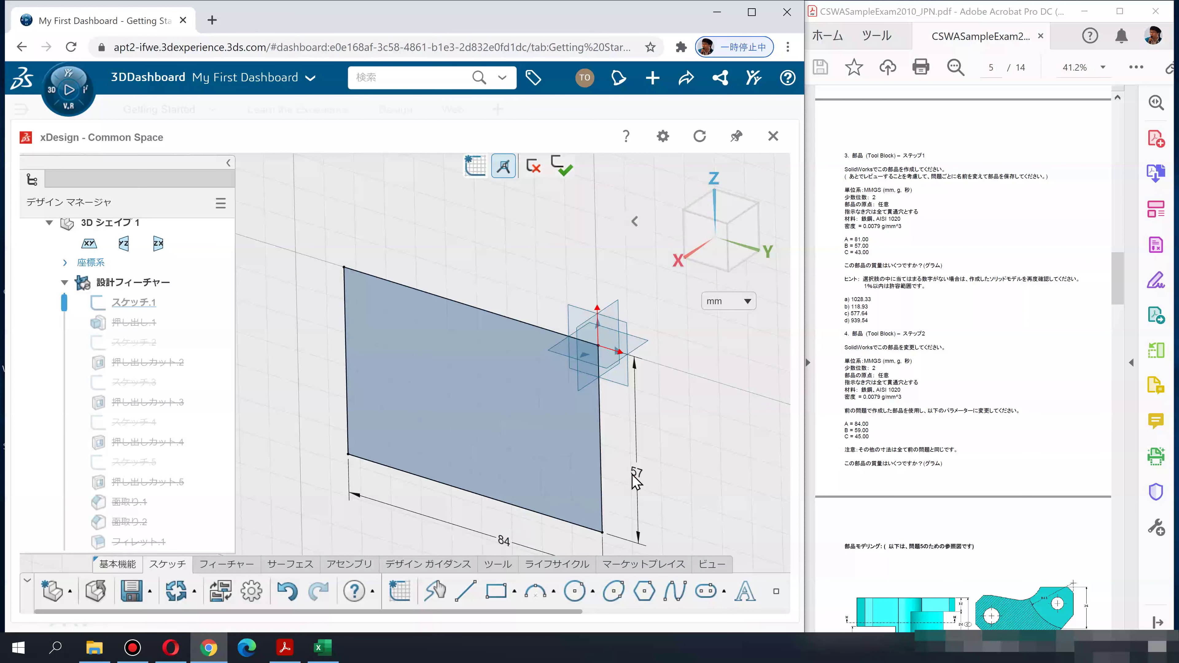
double_click(635, 475)
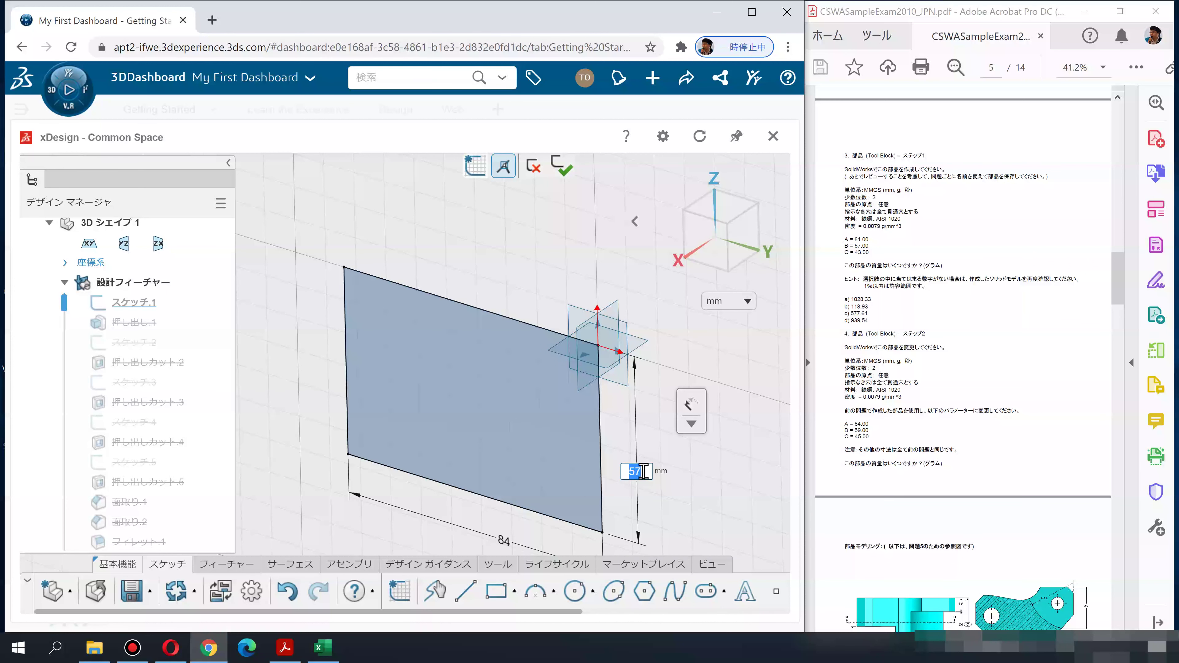
text(59)
key(Return)
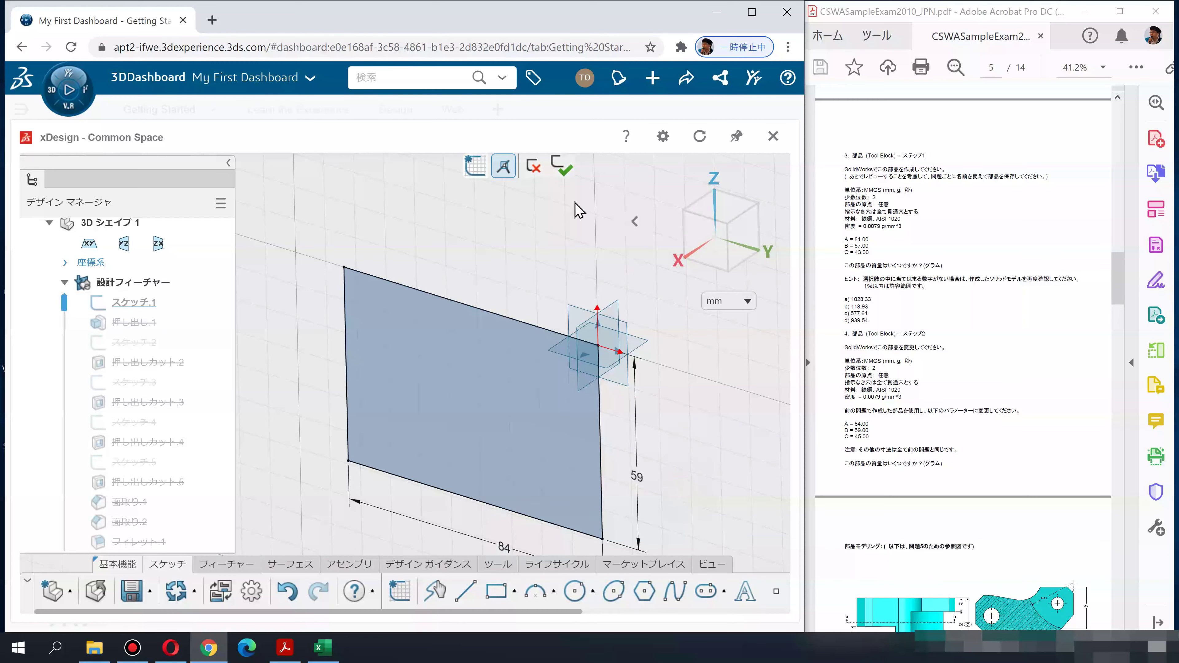
click(560, 173)
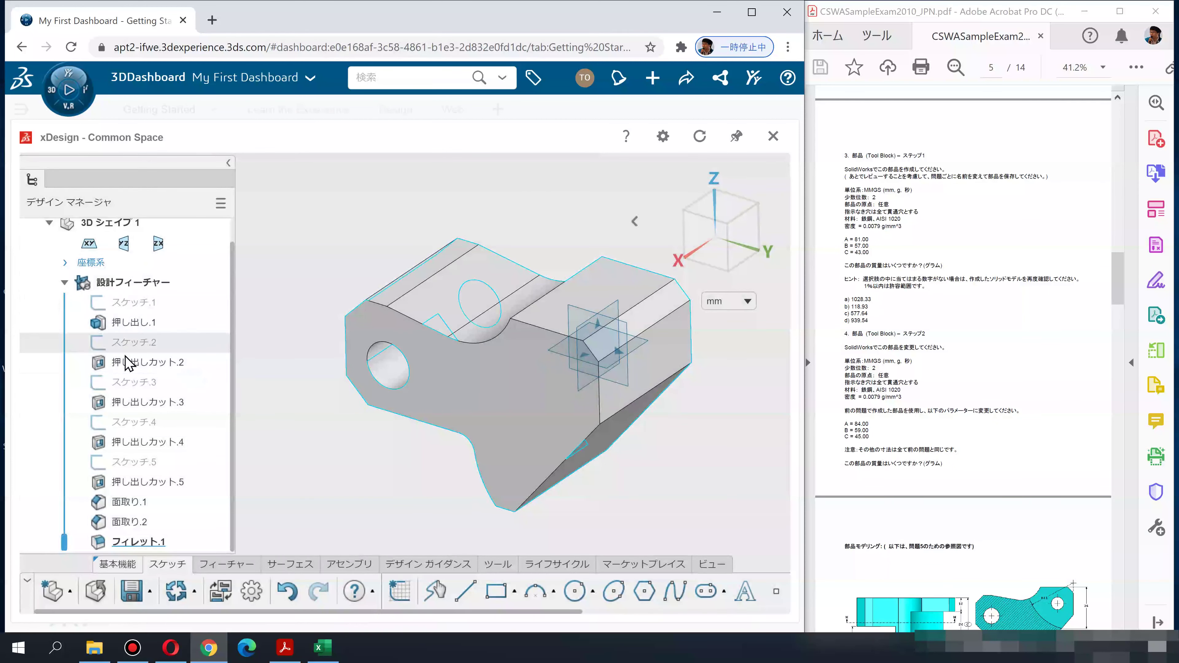
click(125, 321)
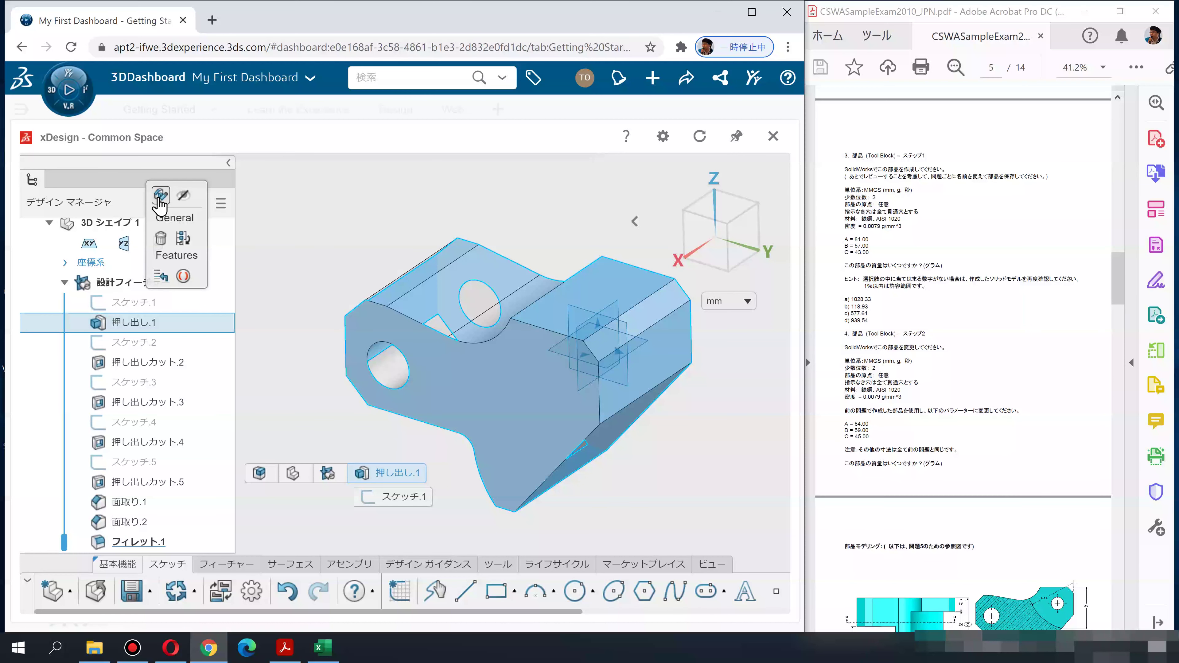
Change 押し出し.1's extrude depth to 45 mm and rebuild the part
click(160, 195)
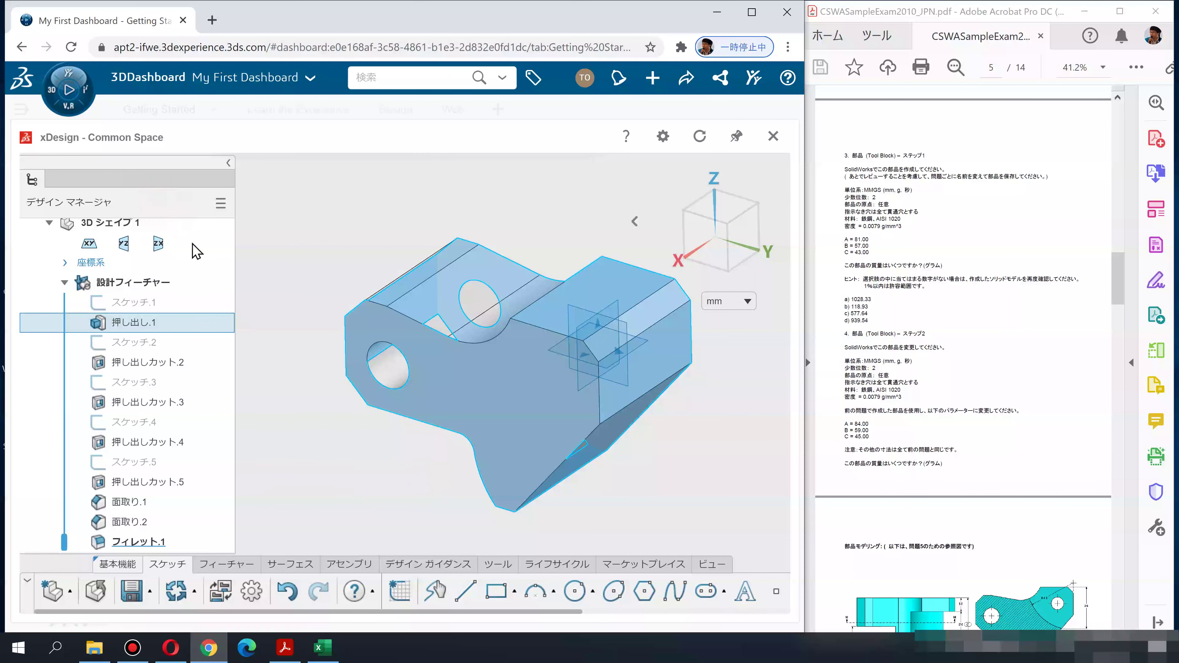
click(389, 380)
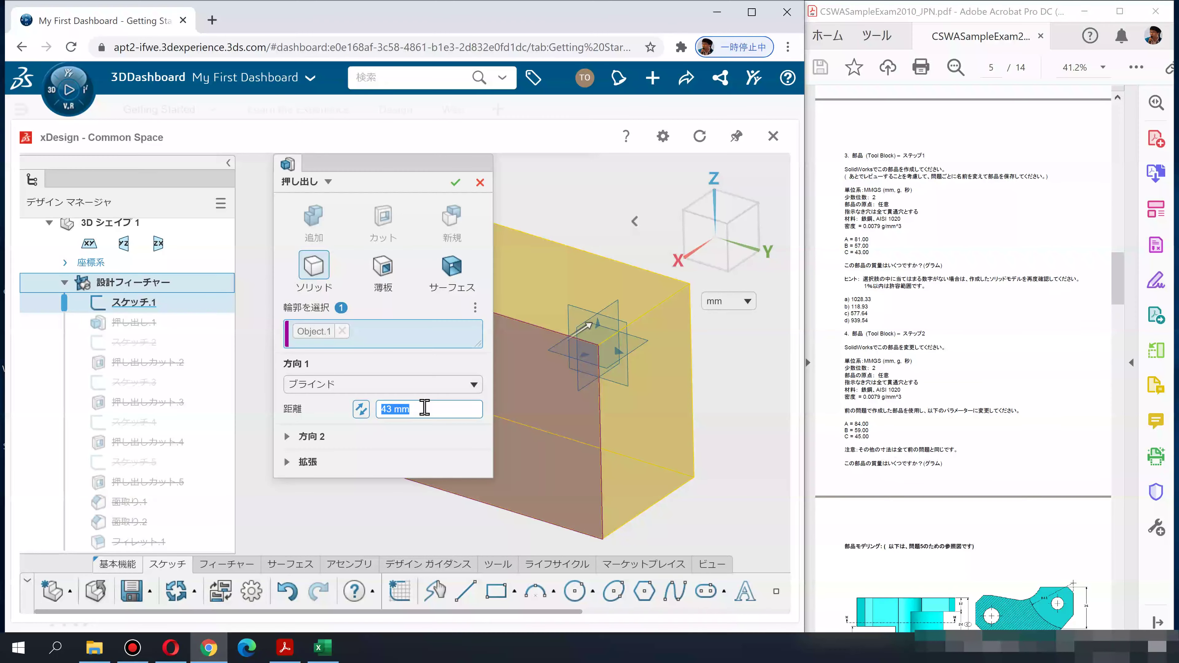
text(45)
key(Return)
click(456, 183)
click(449, 183)
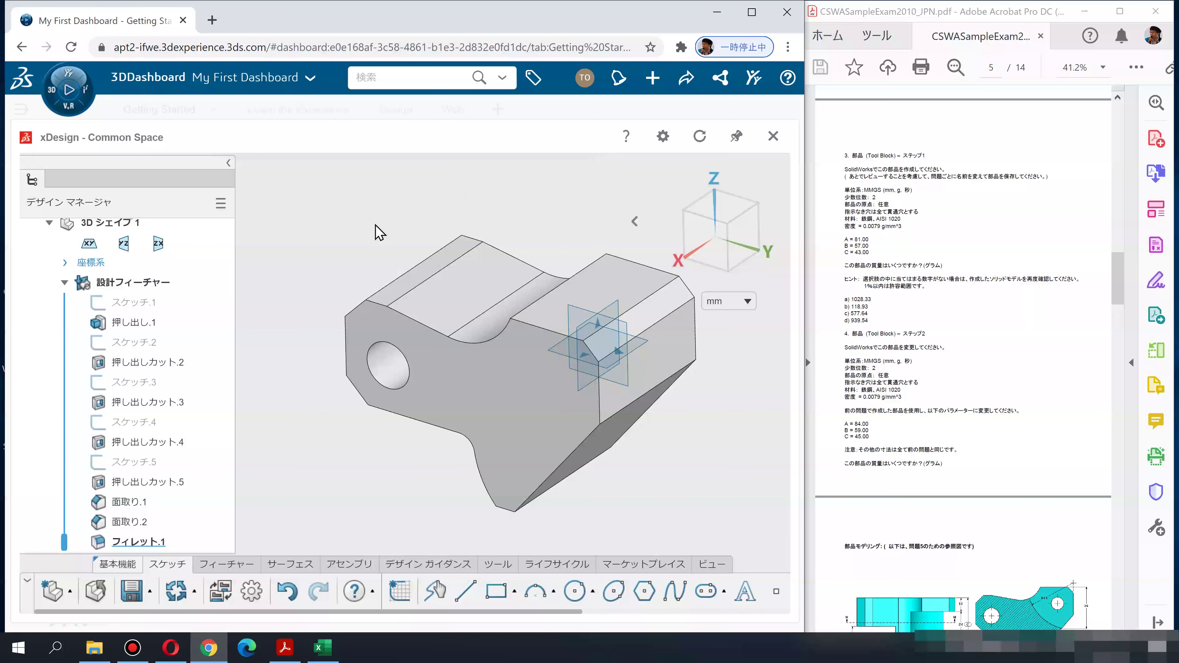
mouse_move(394, 451)
middle_down()
mouse_move(373, 428)
mouse_move(316, 443)
mouse_move(295, 474)
mouse_move(464, 428)
mouse_move(719, 251)
mouse_move(461, 384)
mouse_move(500, 506)
mouse_move(409, 443)
middle_up()
Copy the new volume, 130673.503 mm3, from Mass Properties into Excel cell E5
click(506, 567)
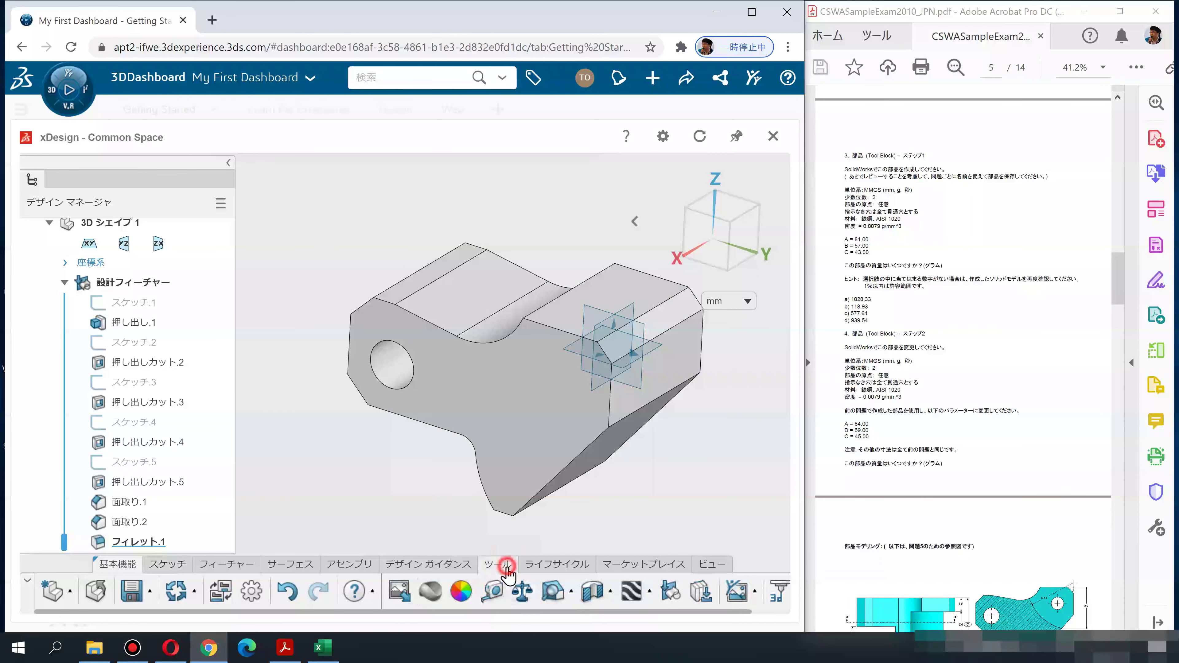
click(524, 592)
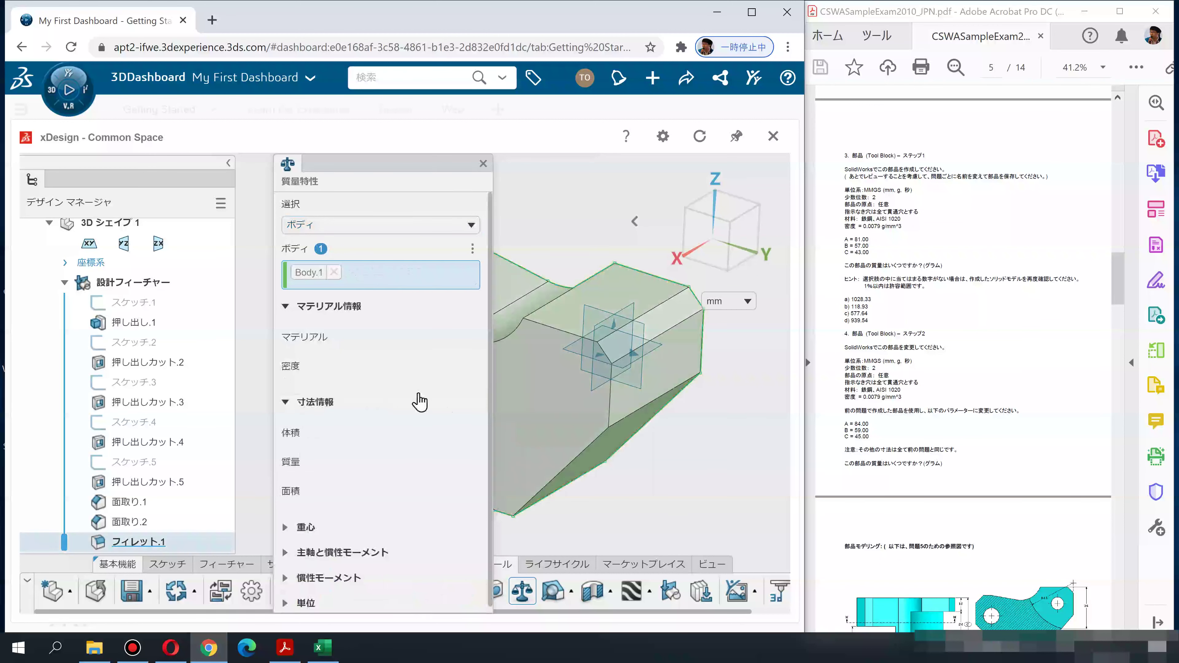
double_click(425, 436)
key(ctrl+c)
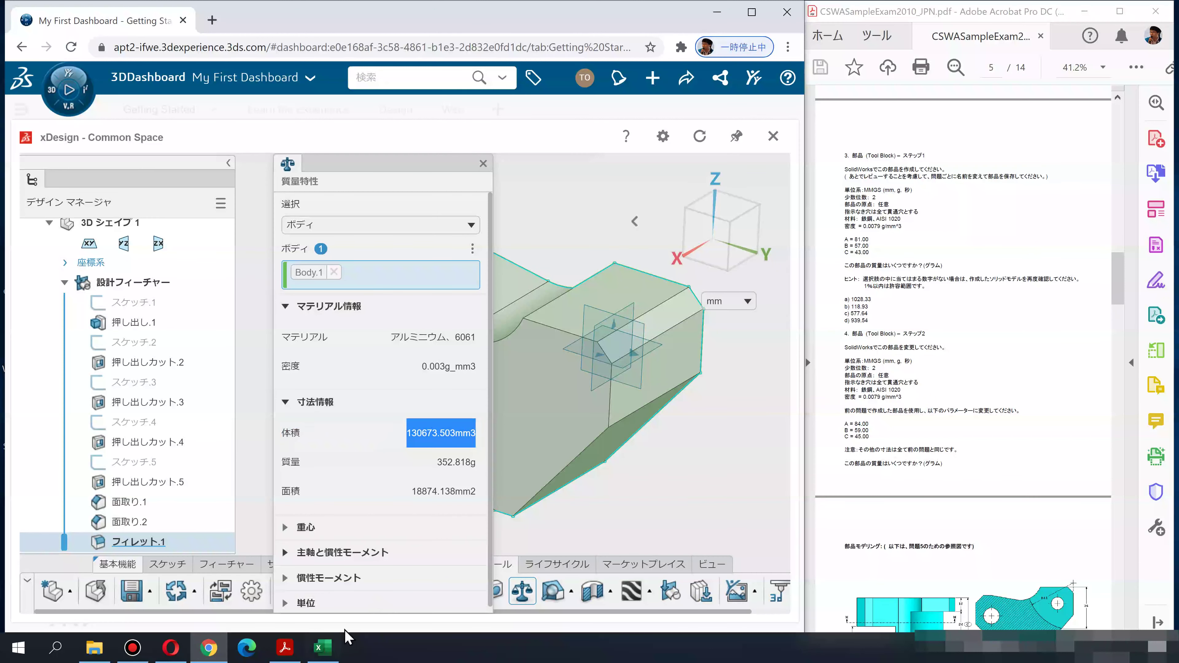
click(323, 648)
double_click(311, 253)
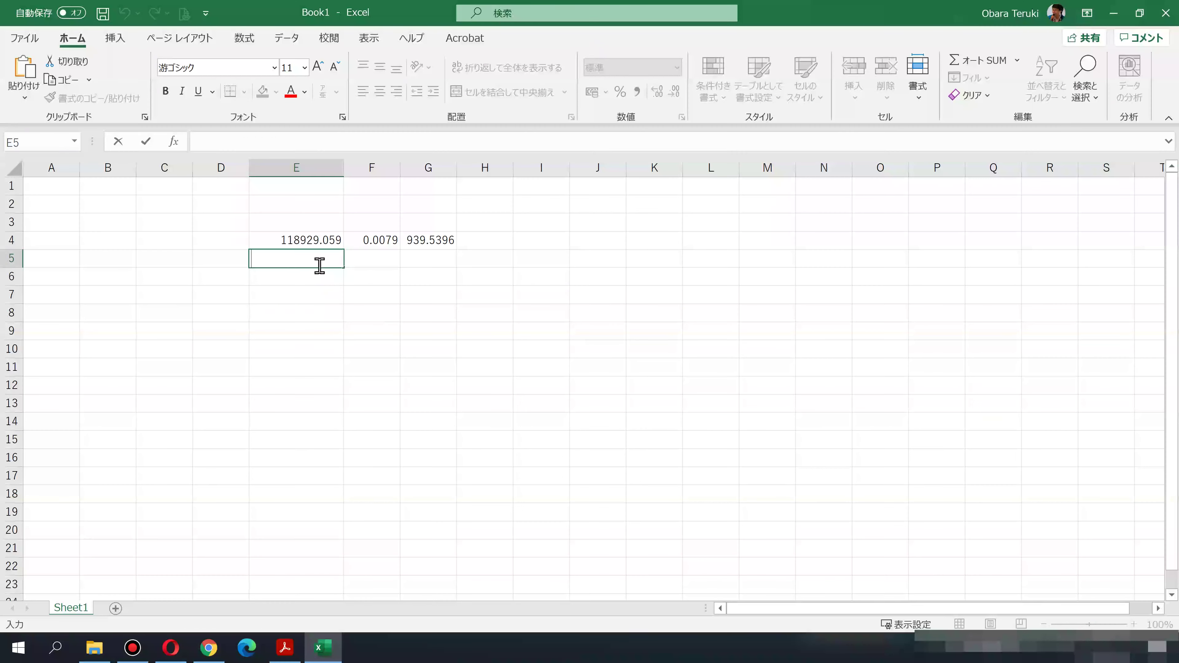
Paste the volume 130673.503 into E5, removing the trailing mm3 unit
key(ctrl+v)
mouse_move(333, 258)
mouse_down()
mouse_move(317, 259)
mouse_move(345, 258)
mouse_up()
click(317, 258)
key(Delete)
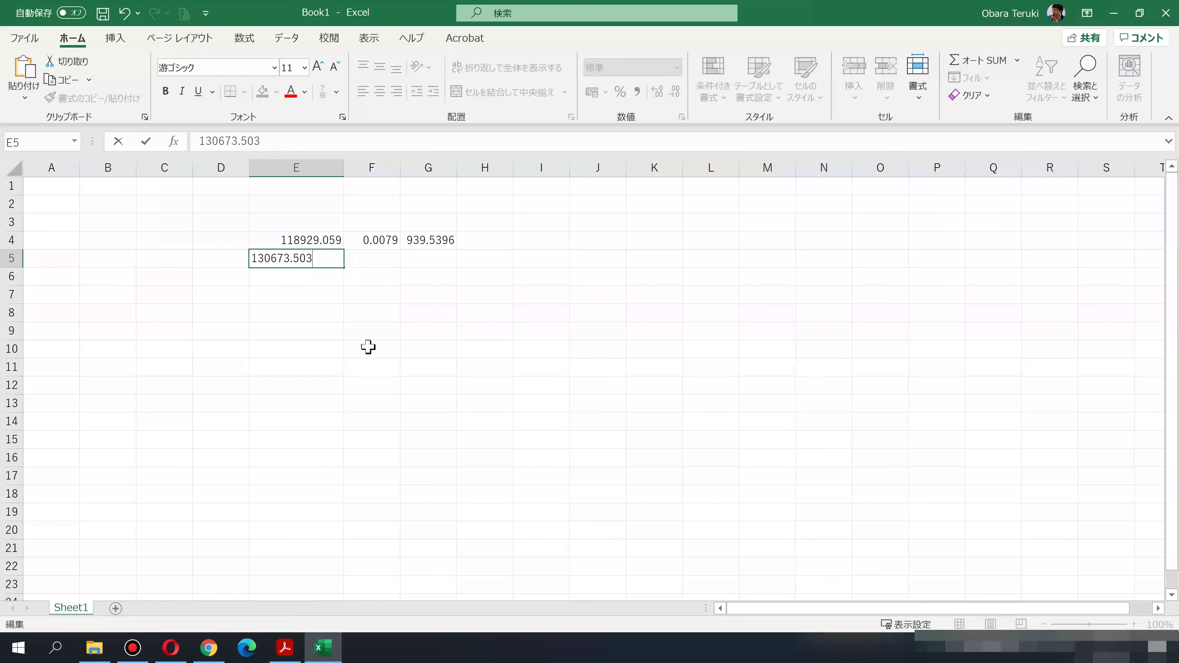
click(368, 349)
Copy density 0.0079 into F5 and fill G4's mass formula down to get 1032.321 in G5
click(386, 239)
key(ctrl+c)
key(ctrl+v)
click(450, 242)
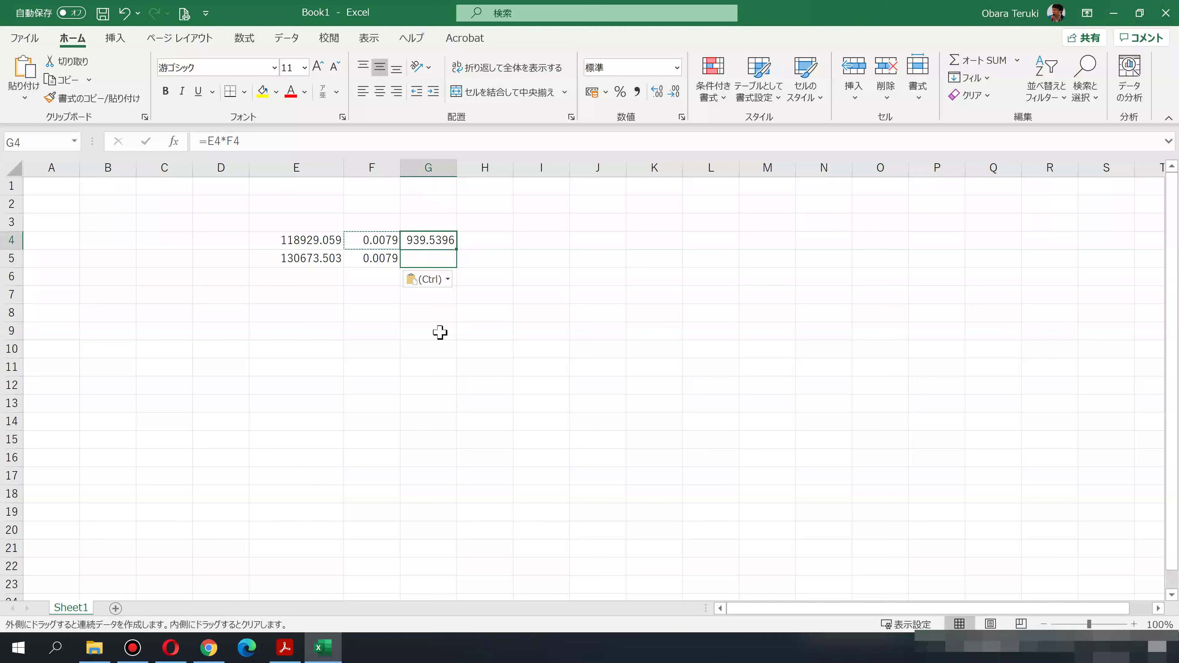
drag(456, 252, 456, 267)
click(428, 362)
click(435, 264)
click(420, 367)
click(285, 647)
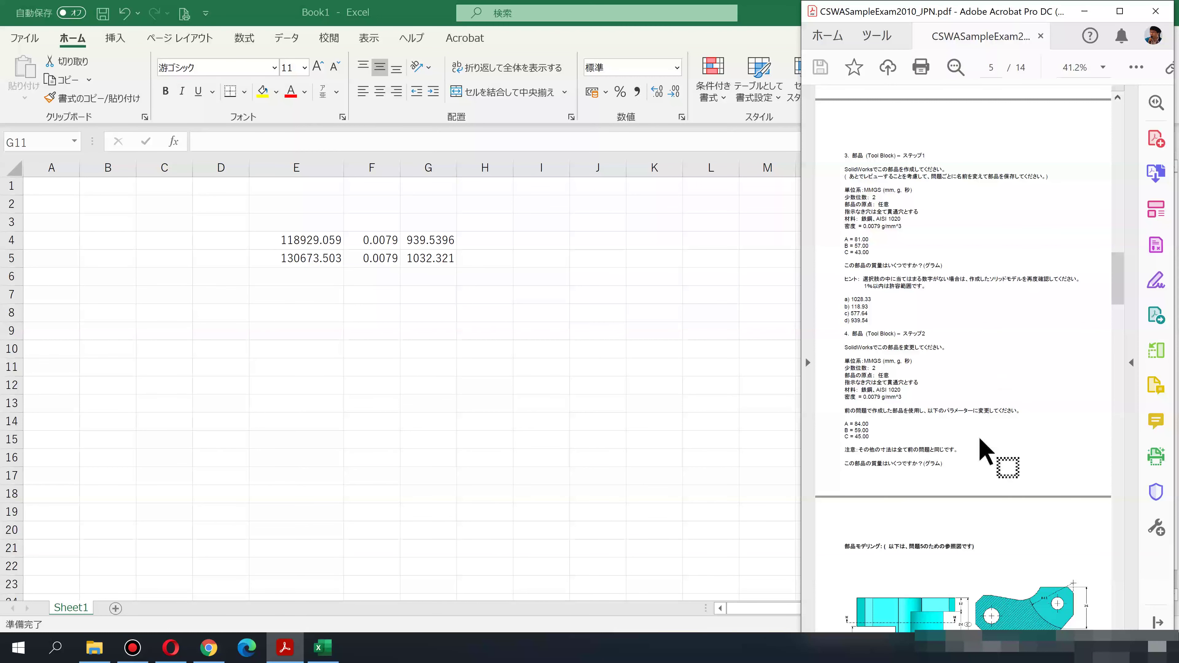
Highlight question 4's 1032.32 g answer in the PDF key and compare it with Excel's G5
drag(1112, 289, 1102, 562)
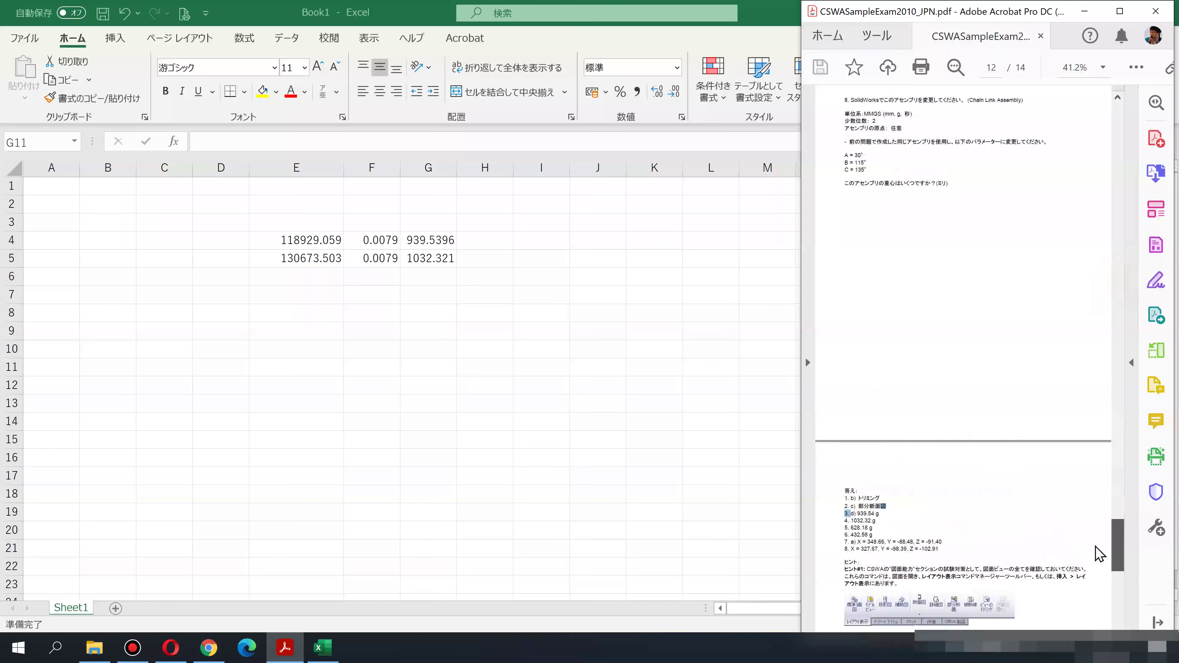
drag(865, 402, 853, 418)
click(449, 261)
click(467, 353)
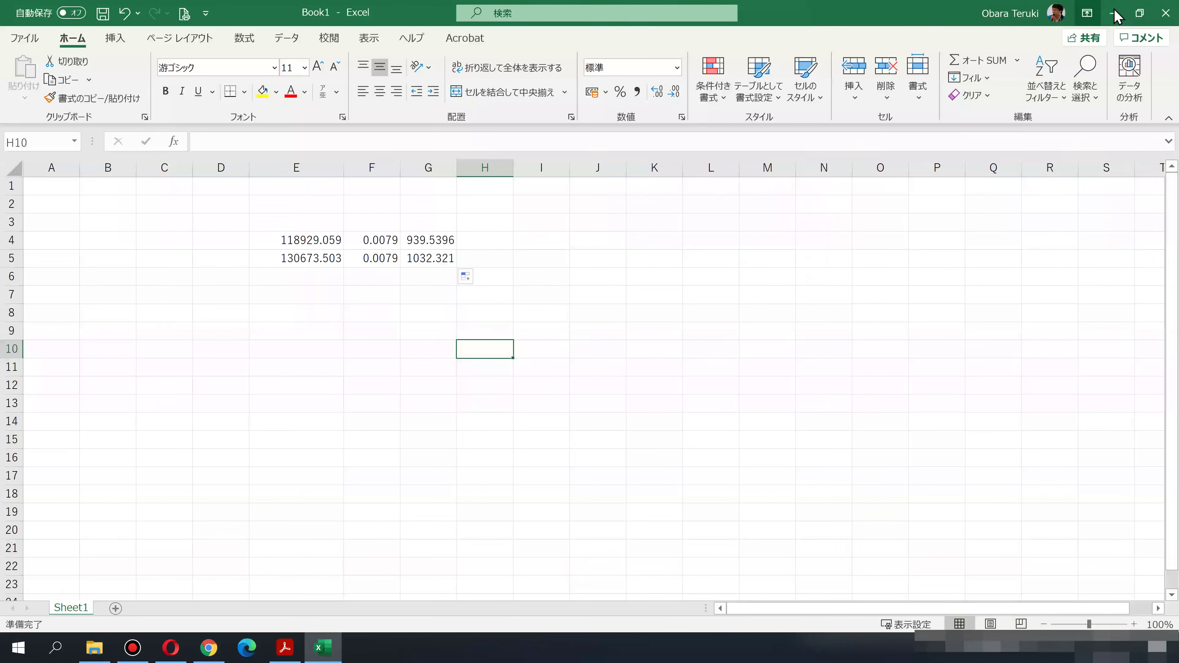
click(1113, 13)
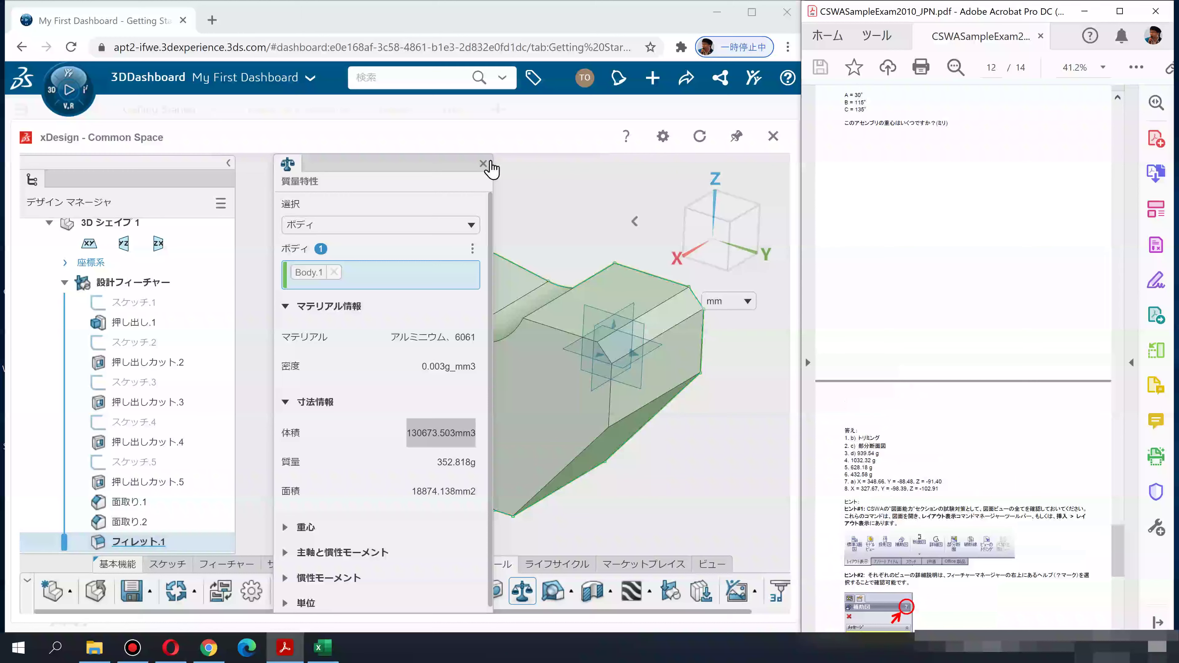
Close the Mass Properties readout and drag the PDF scrollbar back up
click(483, 163)
scroll(980, 453, up, 3)
drag(1116, 534, 1090, 288)
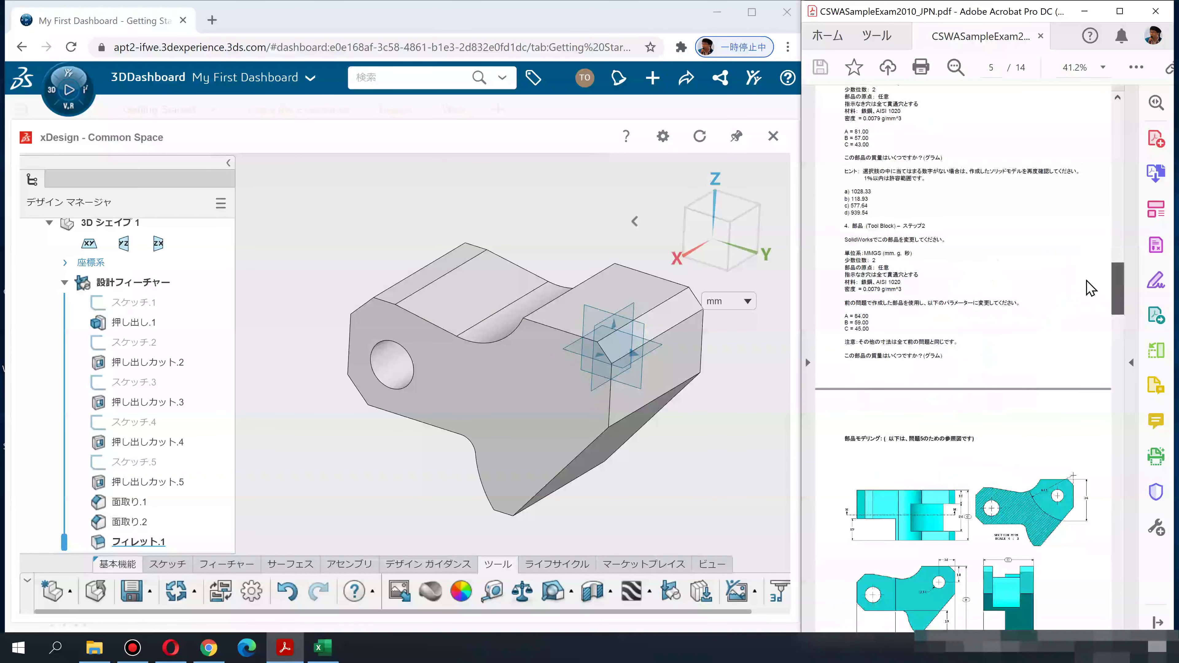
Scroll the PDF to question 5, Tool Block step 3 (A 86, B 58, C 44)
scroll(943, 430, down, 2)
scroll(943, 429, down, 3)
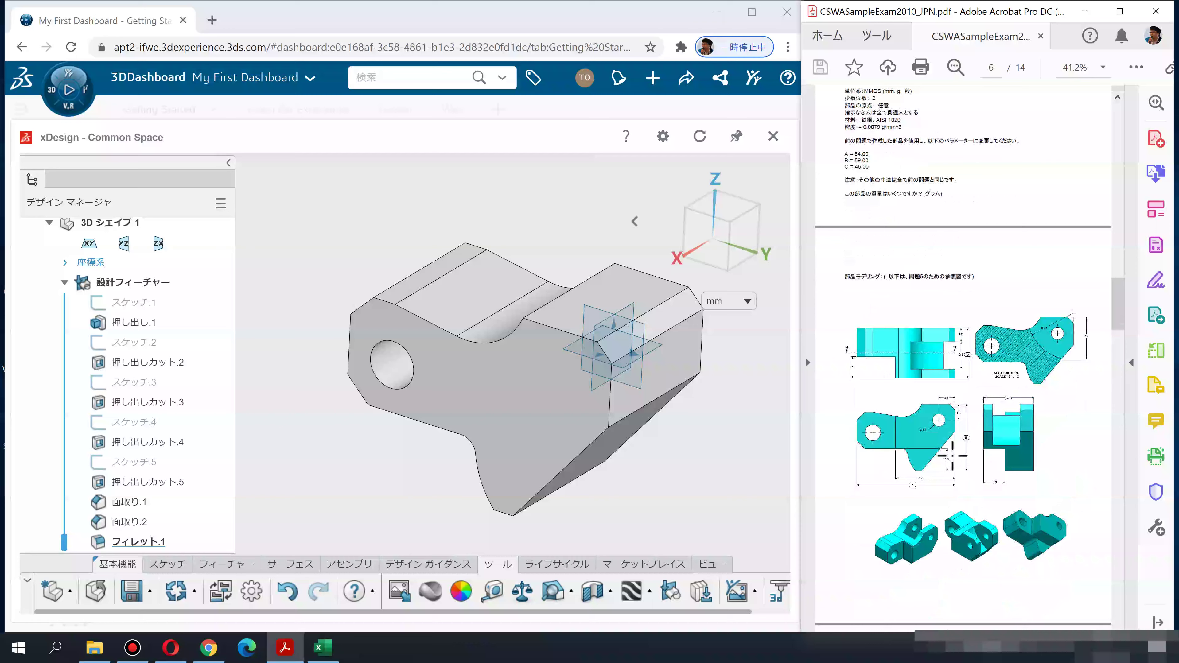
scroll(868, 414, down, 2)
scroll(966, 395, down, 2)
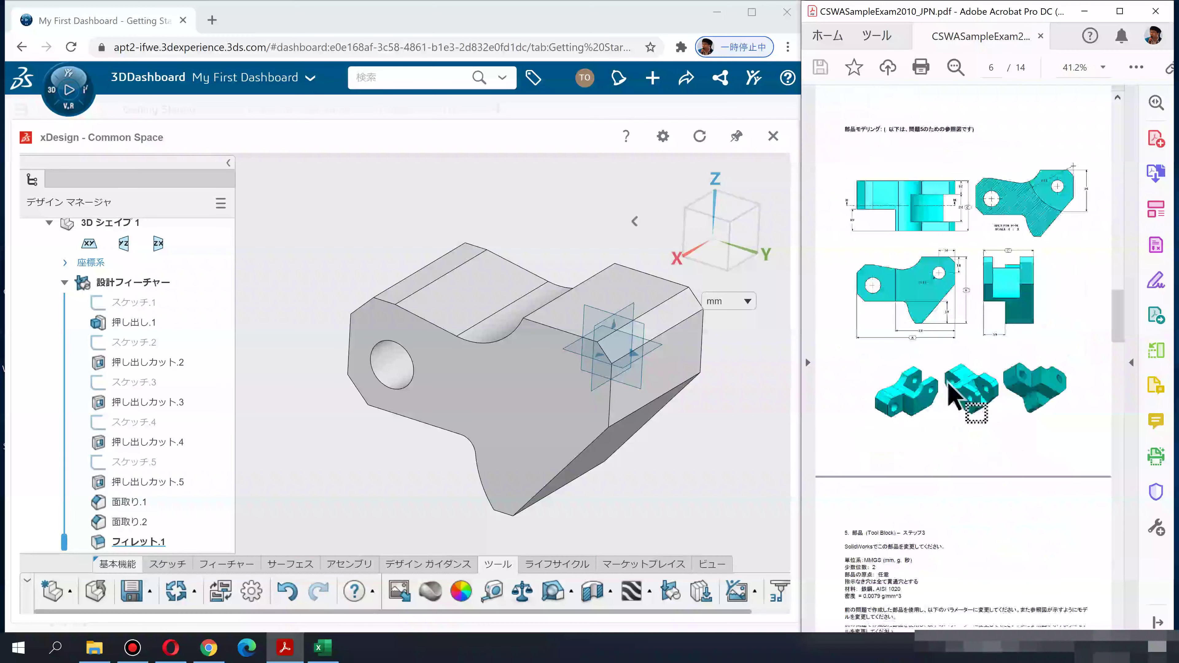
scroll(973, 413, down, 2)
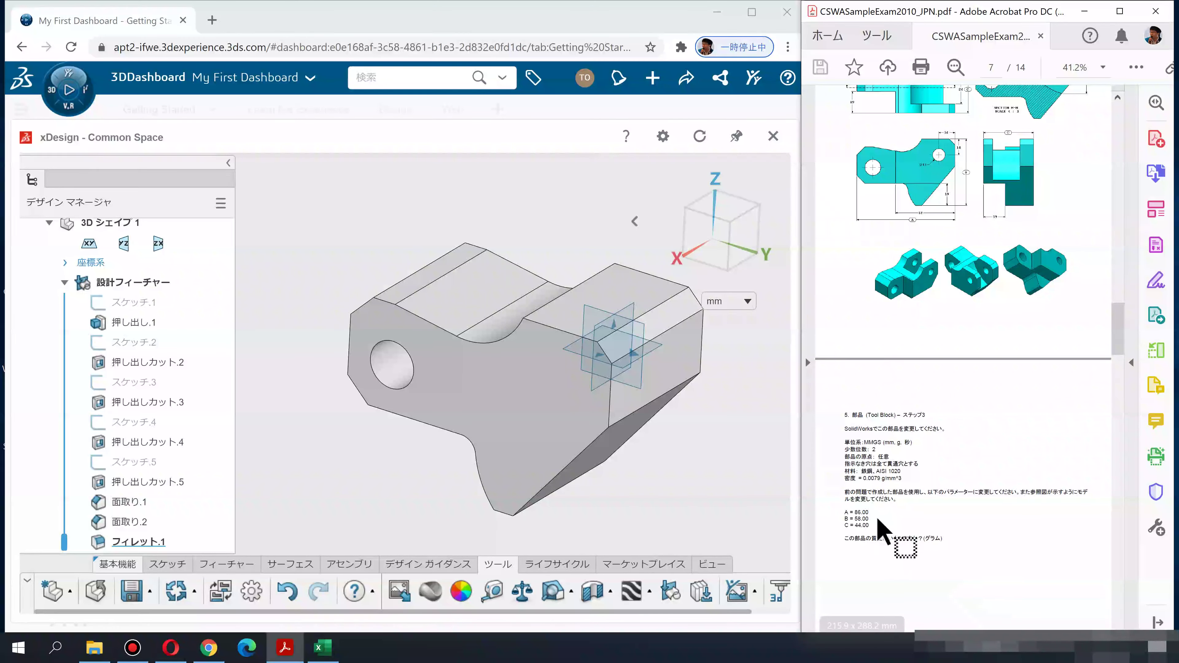
click(324, 649)
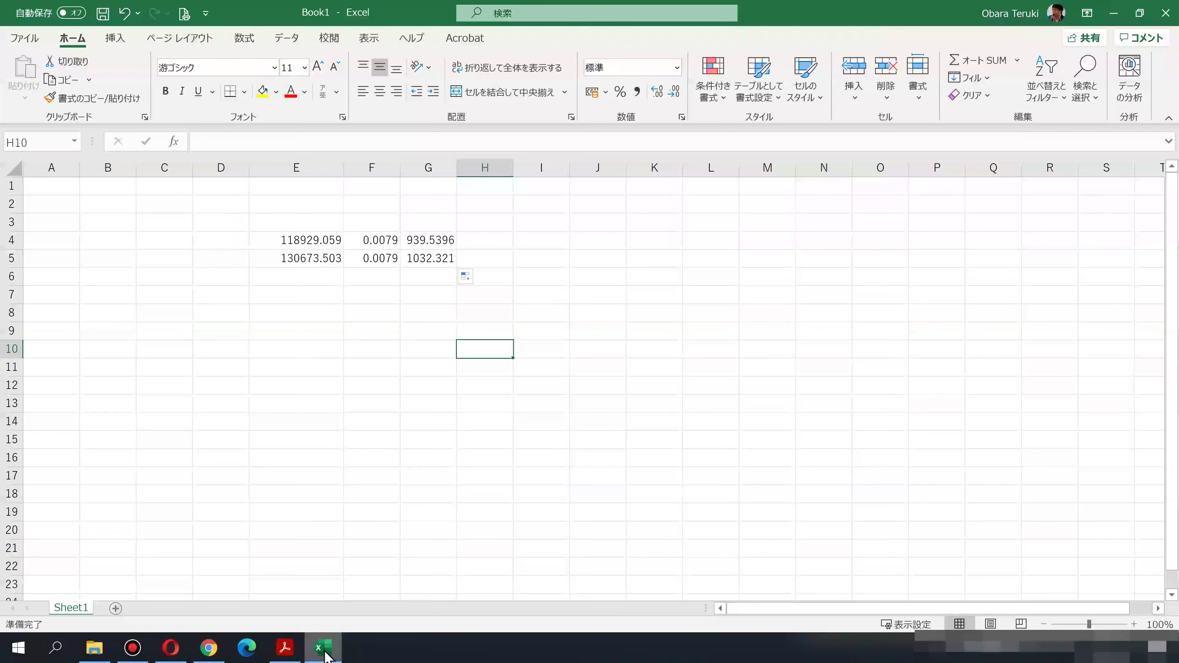
click(325, 648)
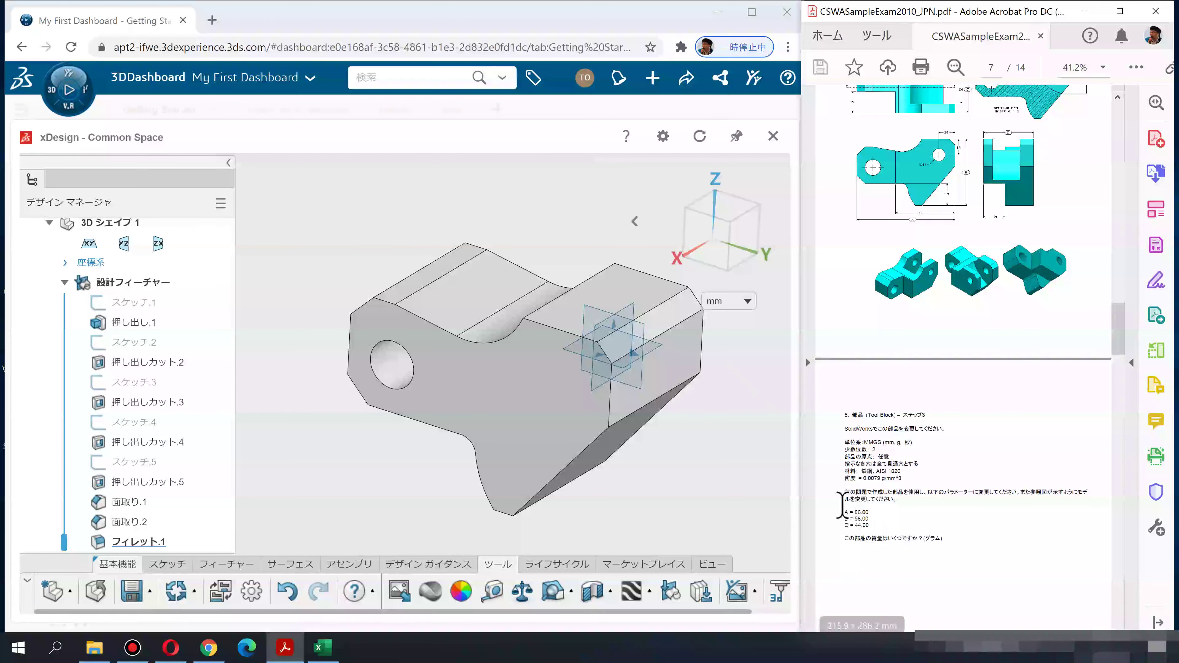
Select base sketch スケッチ.1 in the Design Manager and show its context menu of edit actions
click(143, 307)
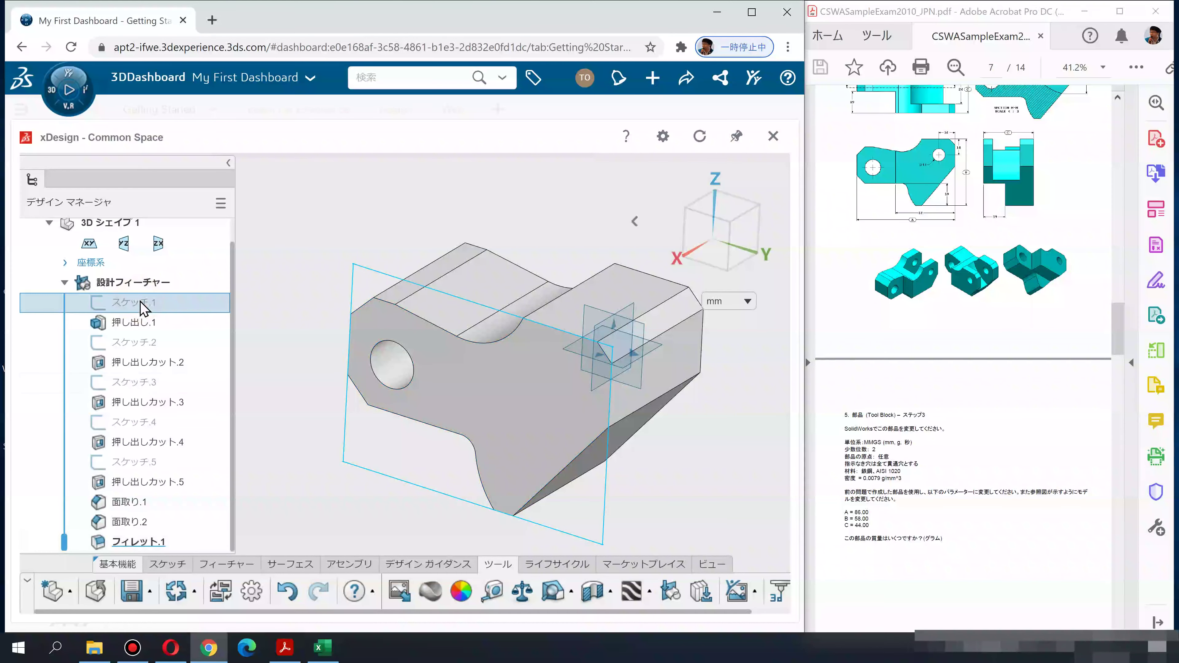
click(144, 303)
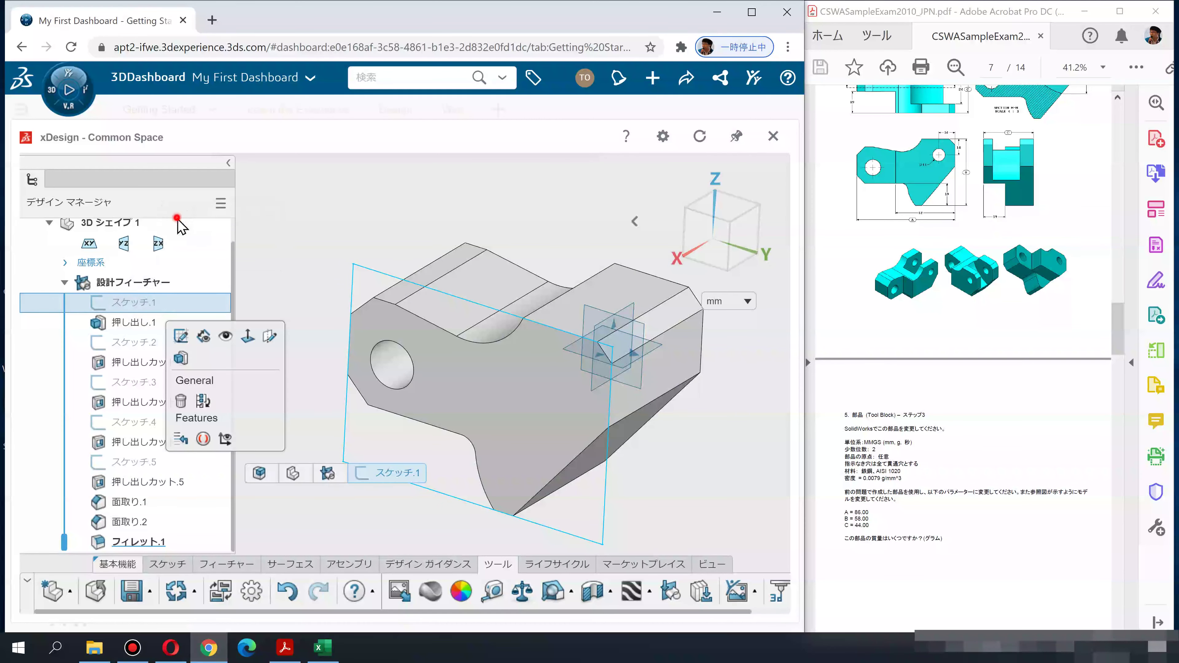
right_click(94, 301)
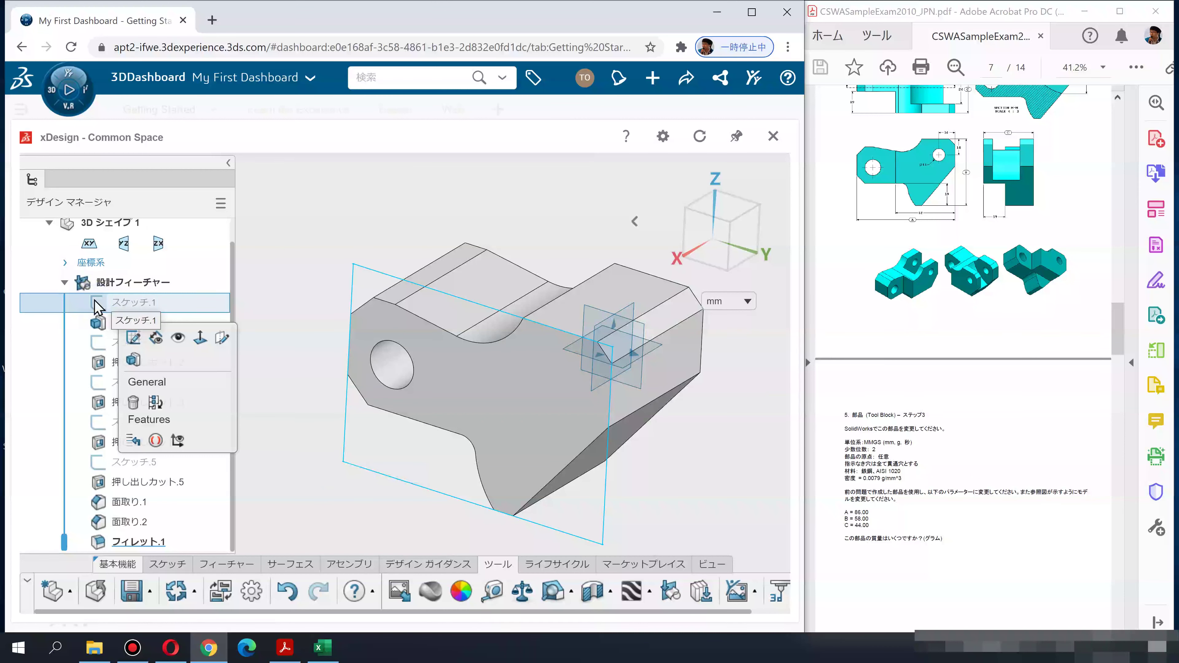
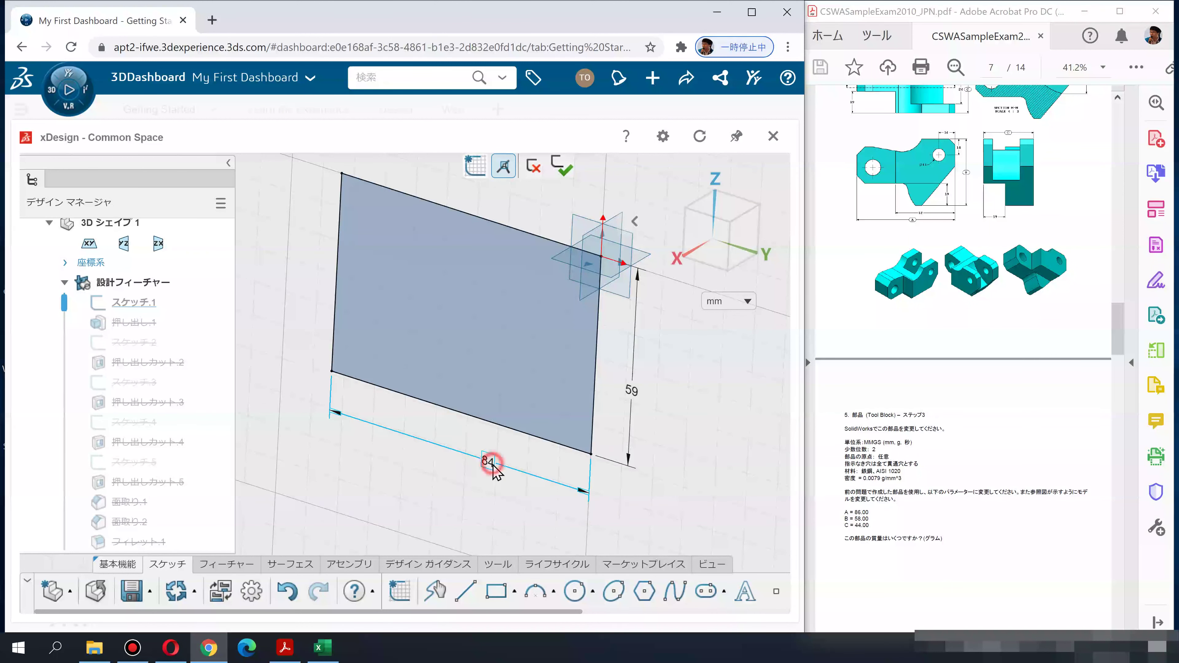
Change Sketch.1's rectangle from 81 × 50 to 86 × 58 mm and confirm the sketch
double_click(488, 461)
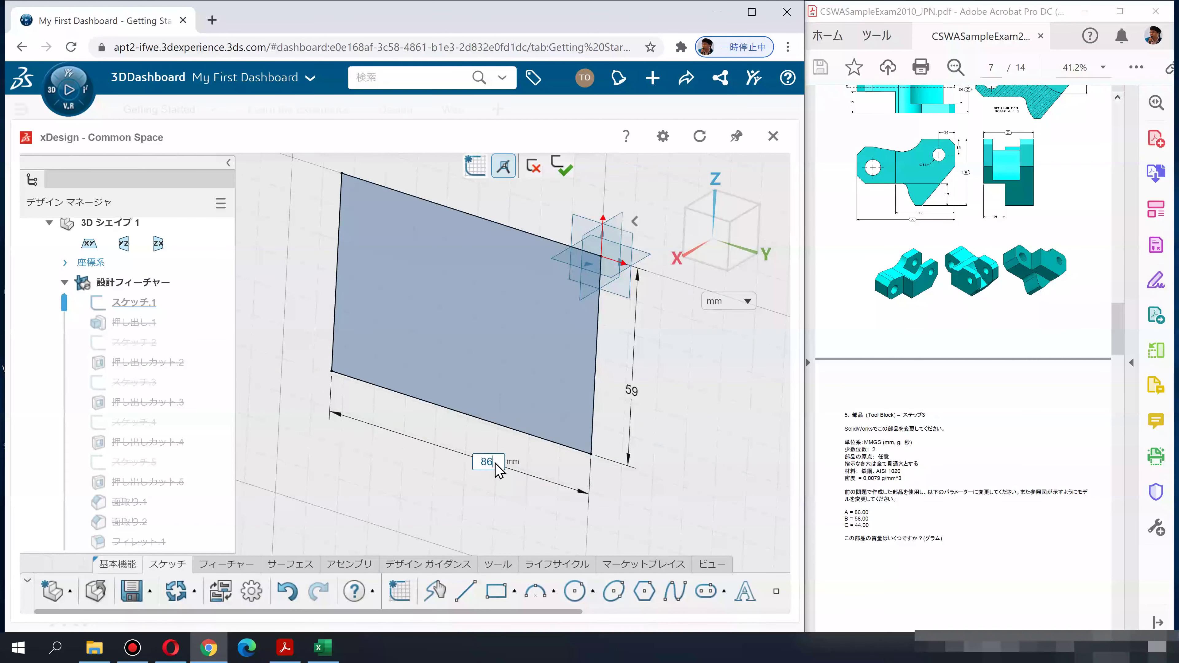
key(Return)
double_click(631, 389)
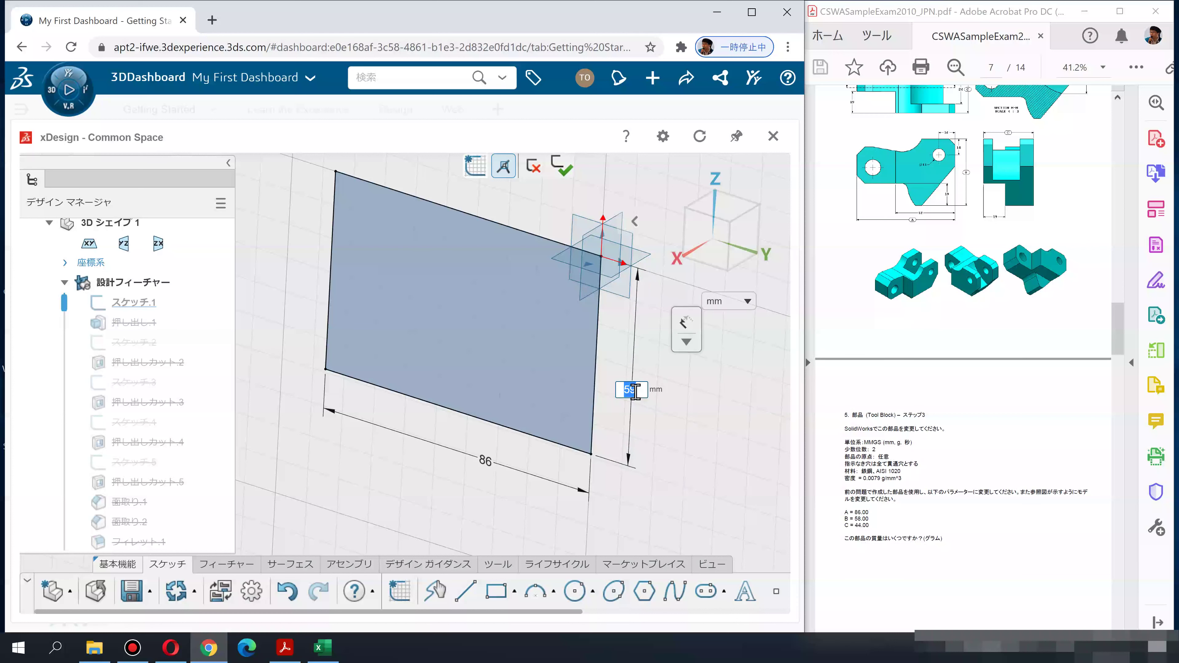
key(Return)
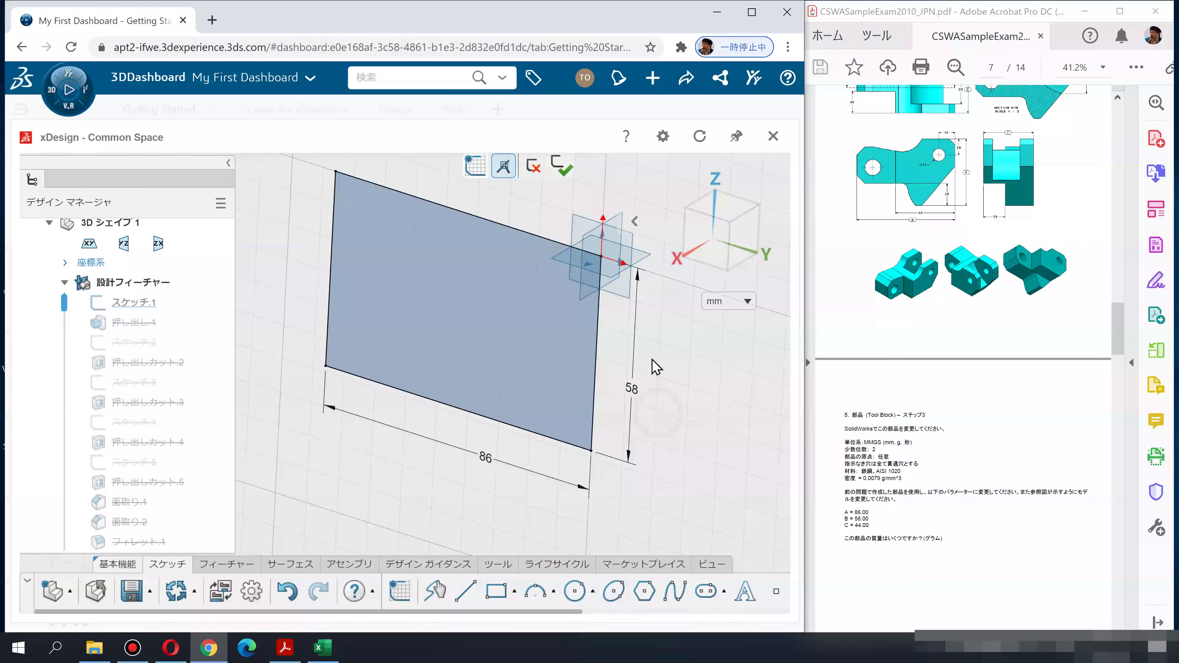
click(562, 168)
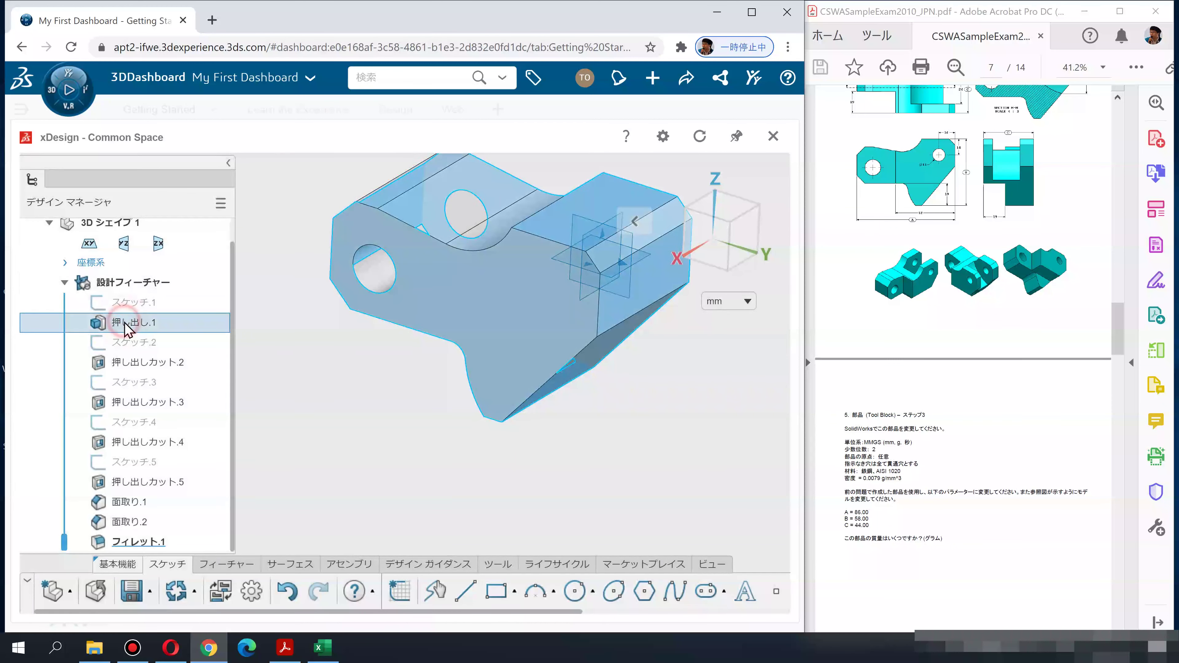
Set the first extrusion (押し出し.1) distance to 44 mm
double_click(131, 325)
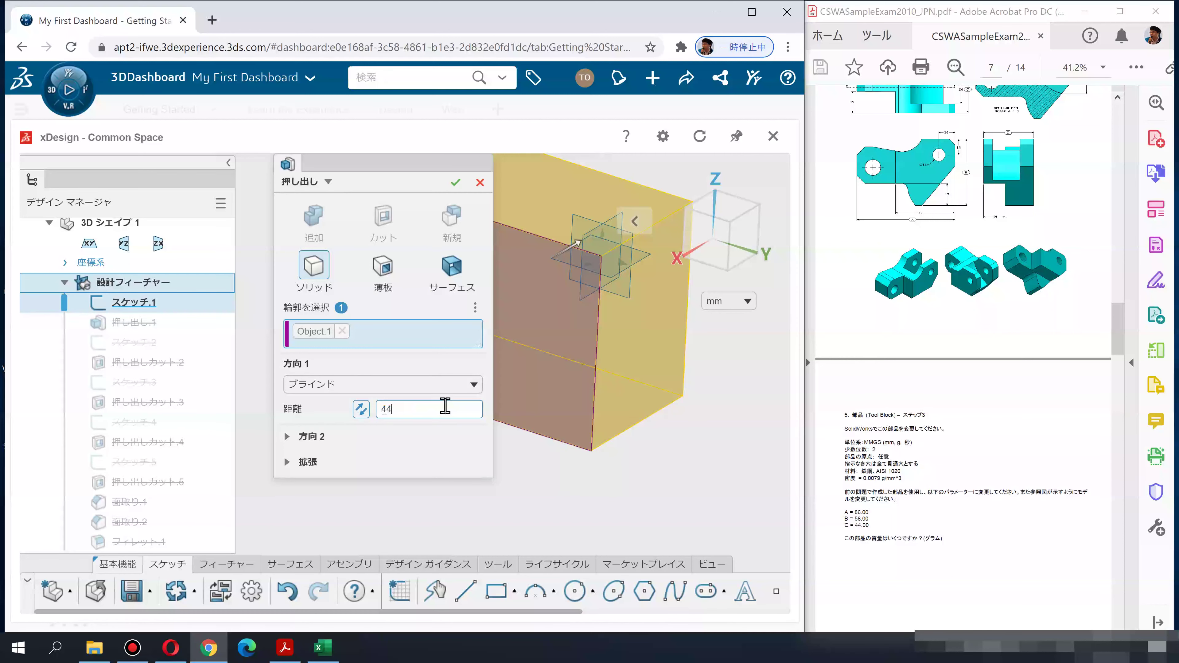
key(Return)
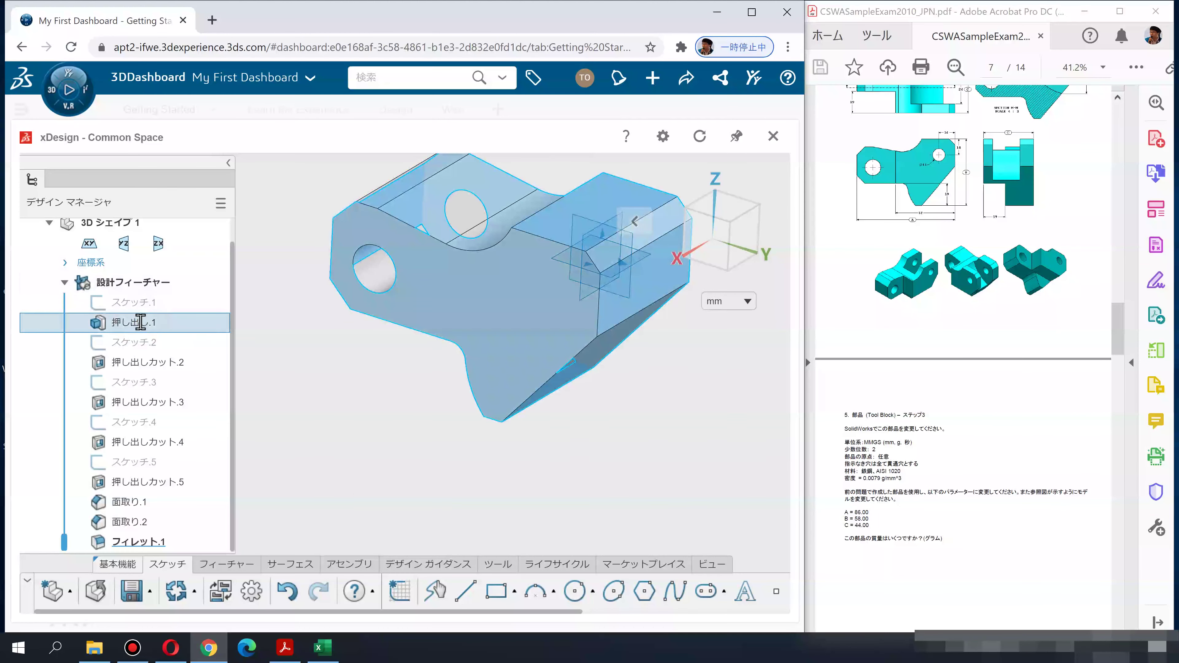
double_click(141, 321)
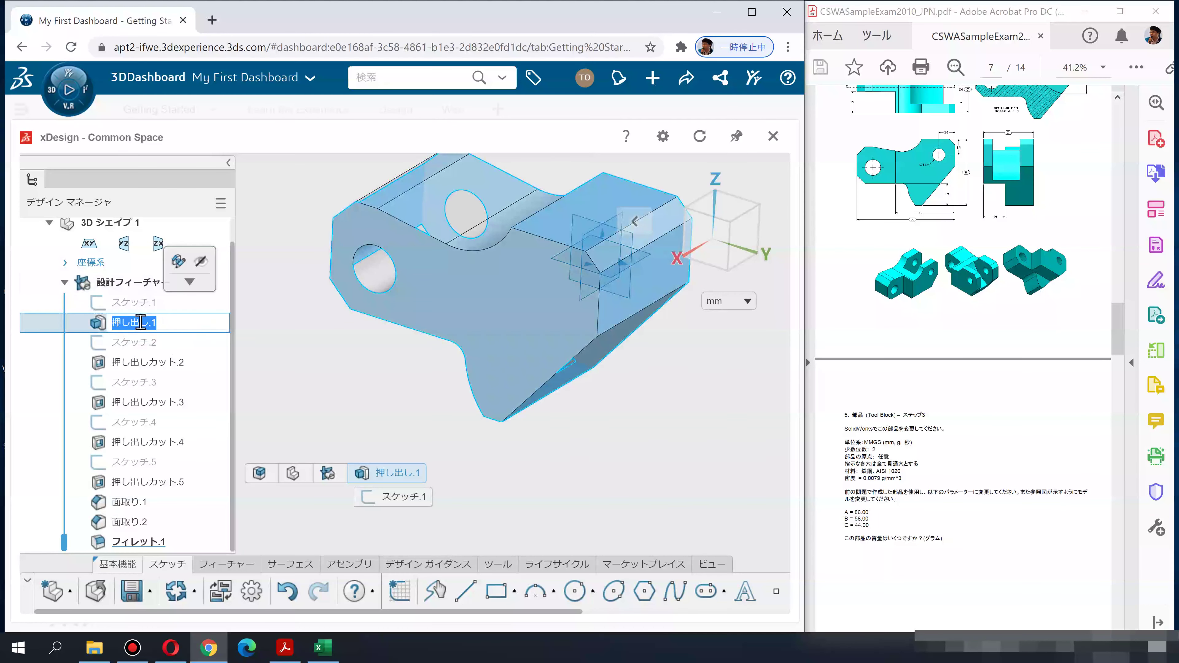
double_click(96, 325)
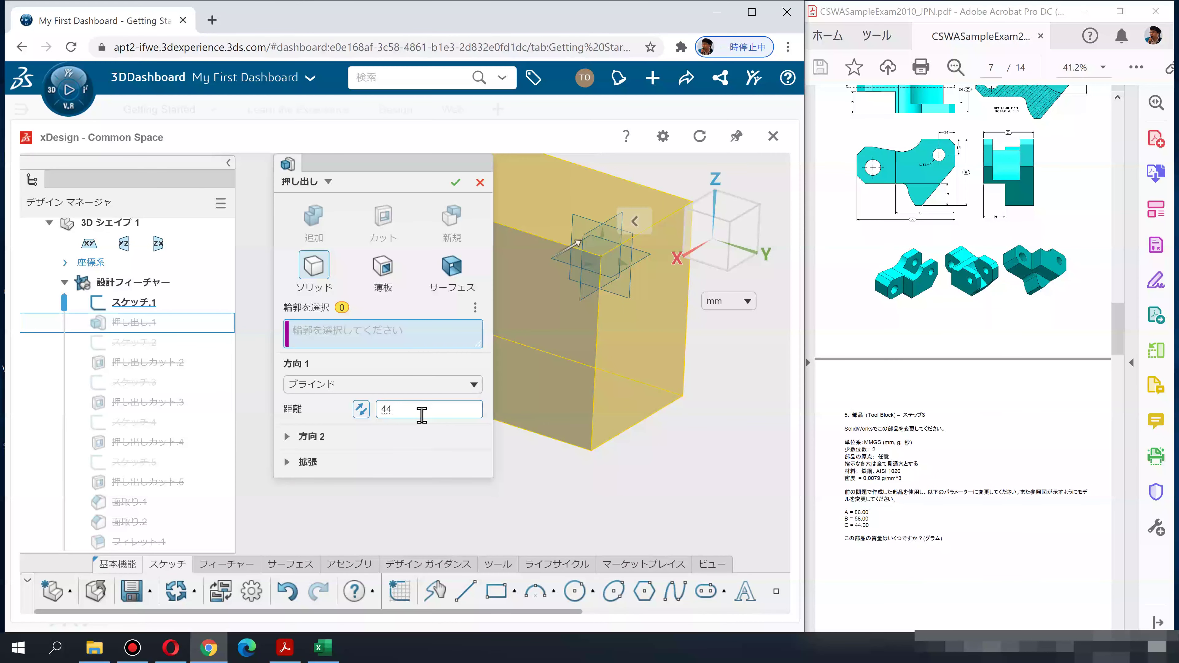
key(Return)
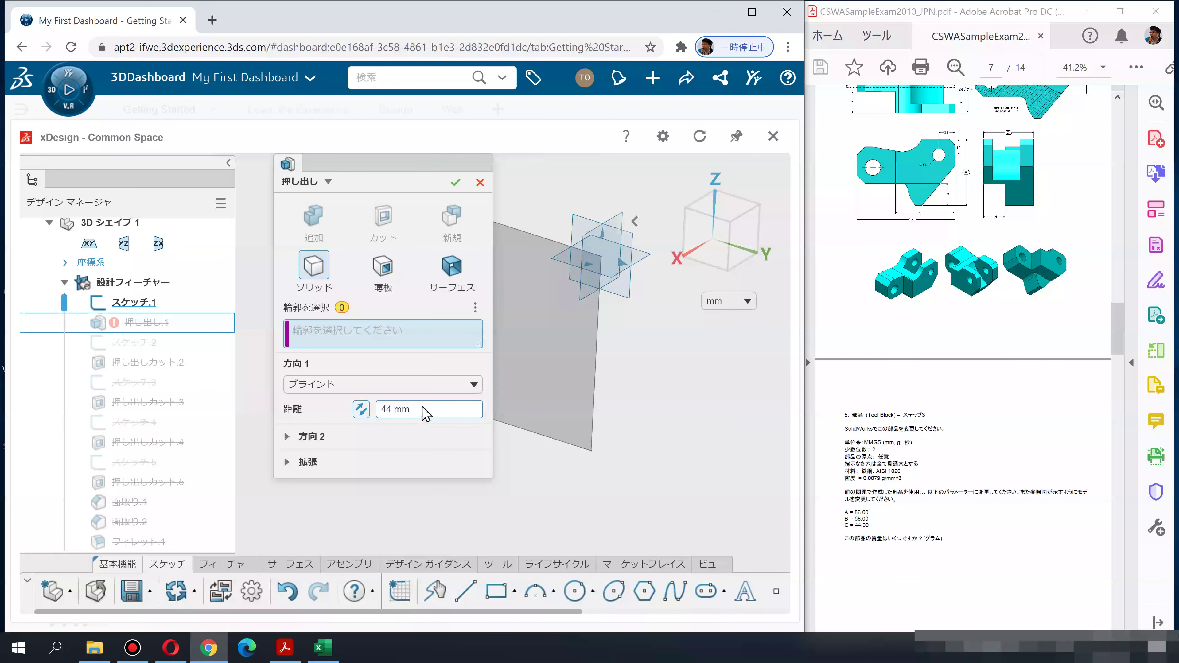
key(Return)
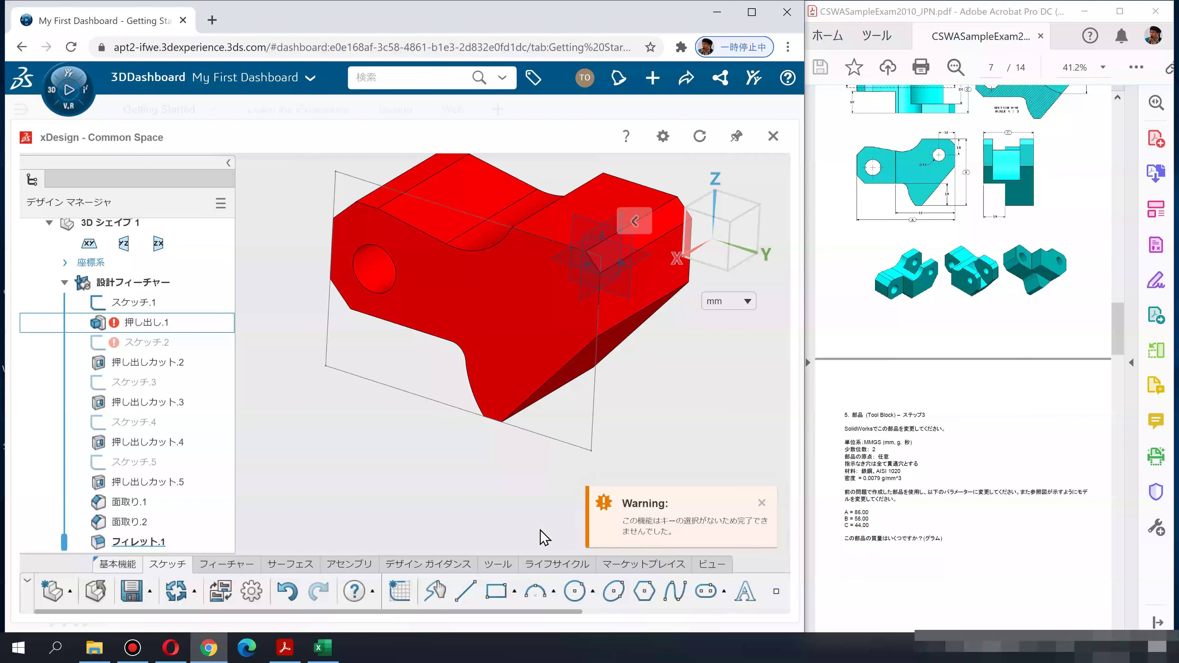
Reselect the sketch face as the lost profile of the 44 mm extrusion and confirm it
double_click(146, 326)
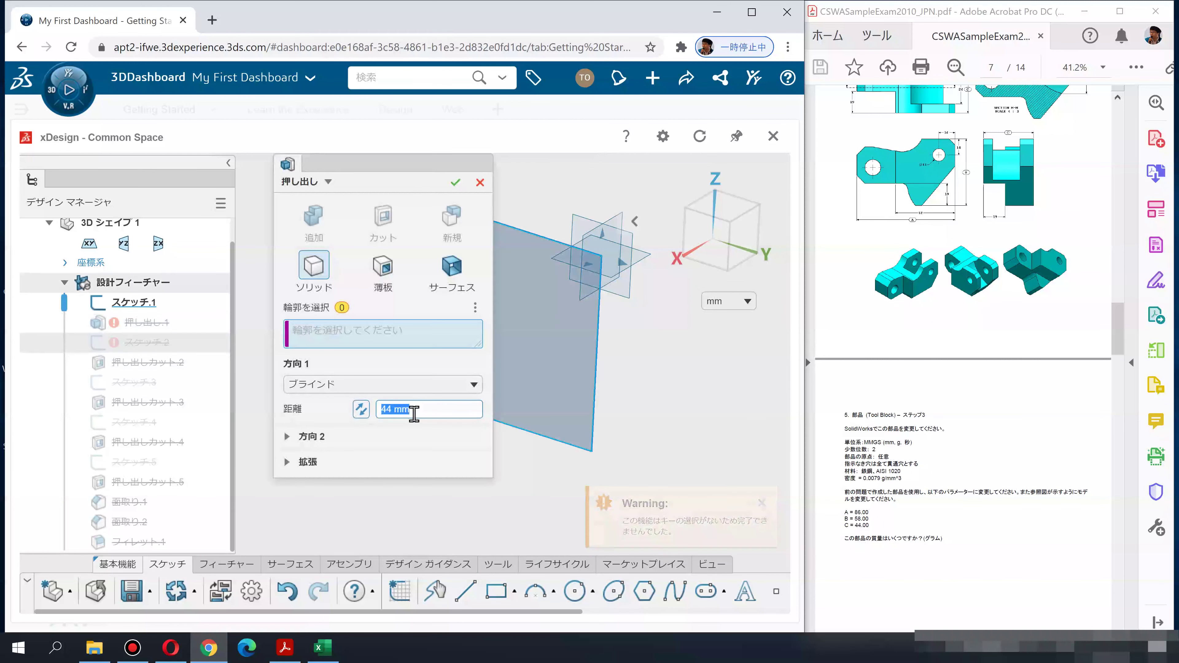
click(539, 370)
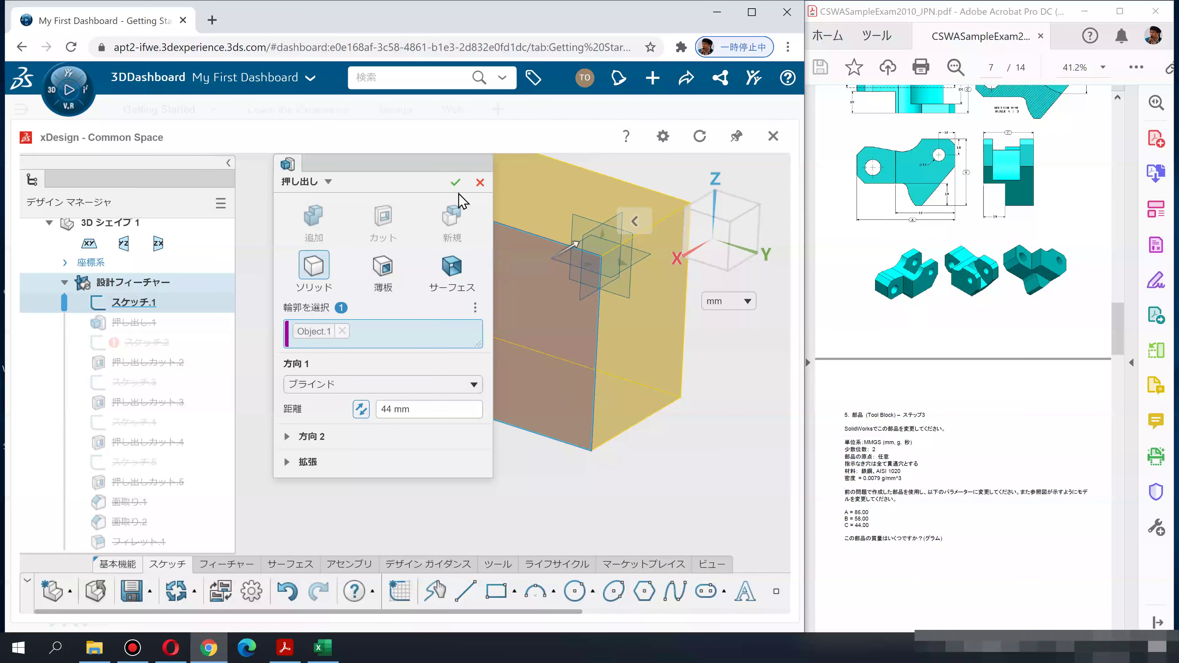
key(Return)
click(375, 439)
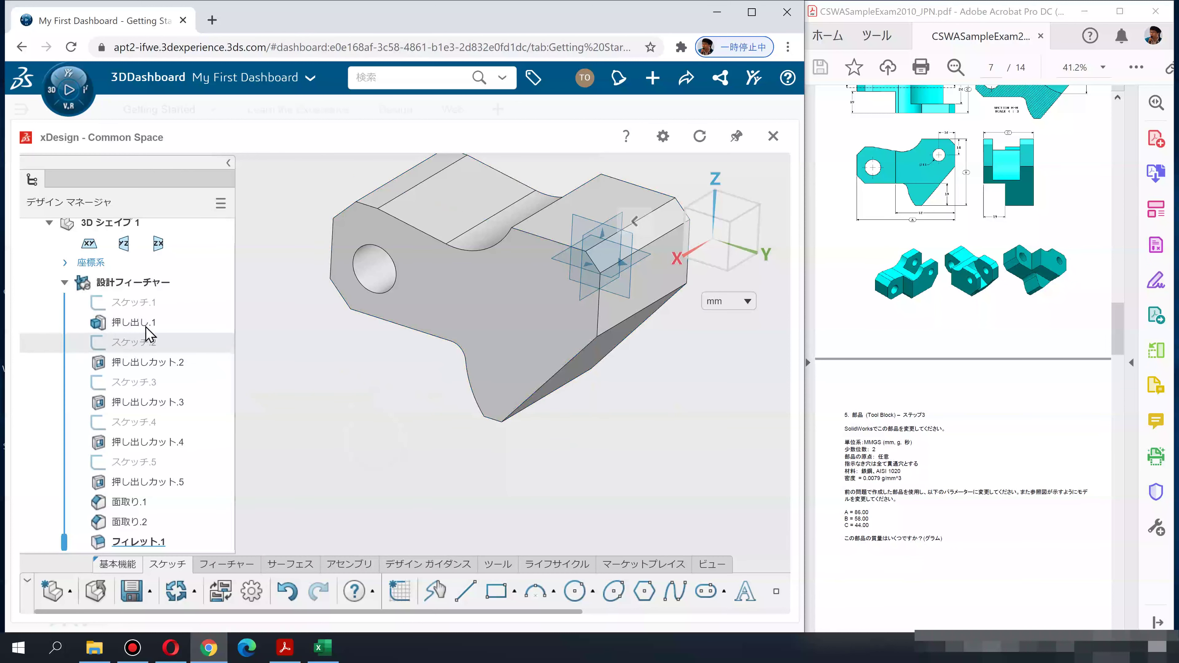
click(131, 301)
Reopen Sketch.1 and 押し出し.1 and accept both unchanged
double_click(132, 302)
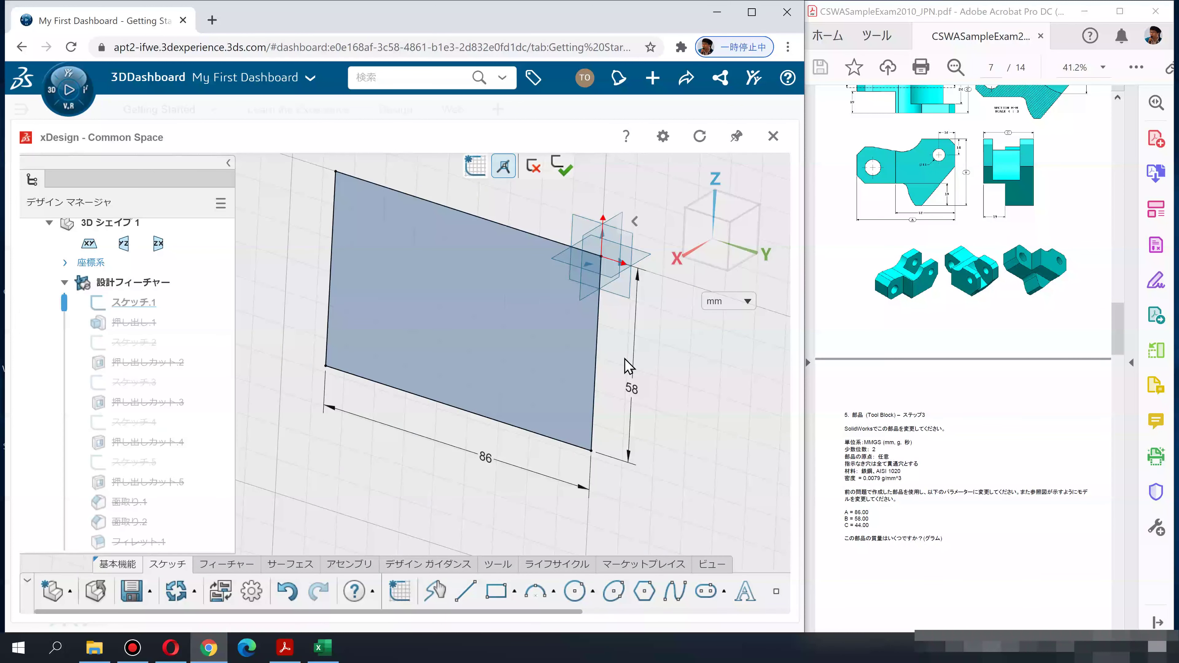
click(561, 166)
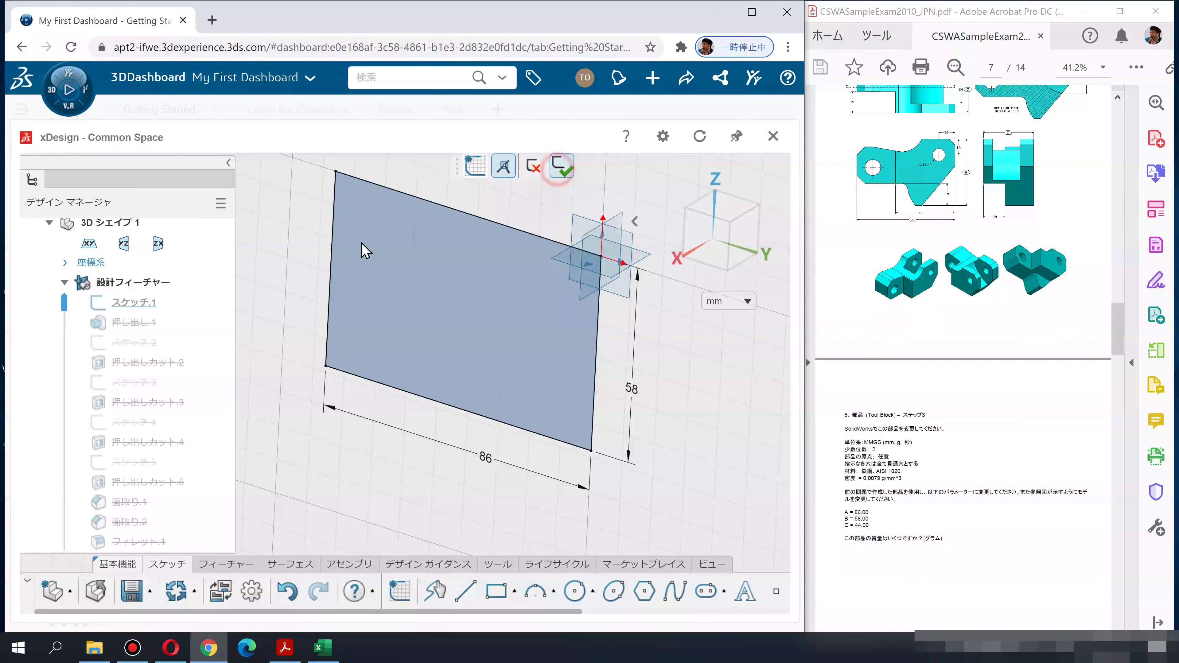
double_click(134, 323)
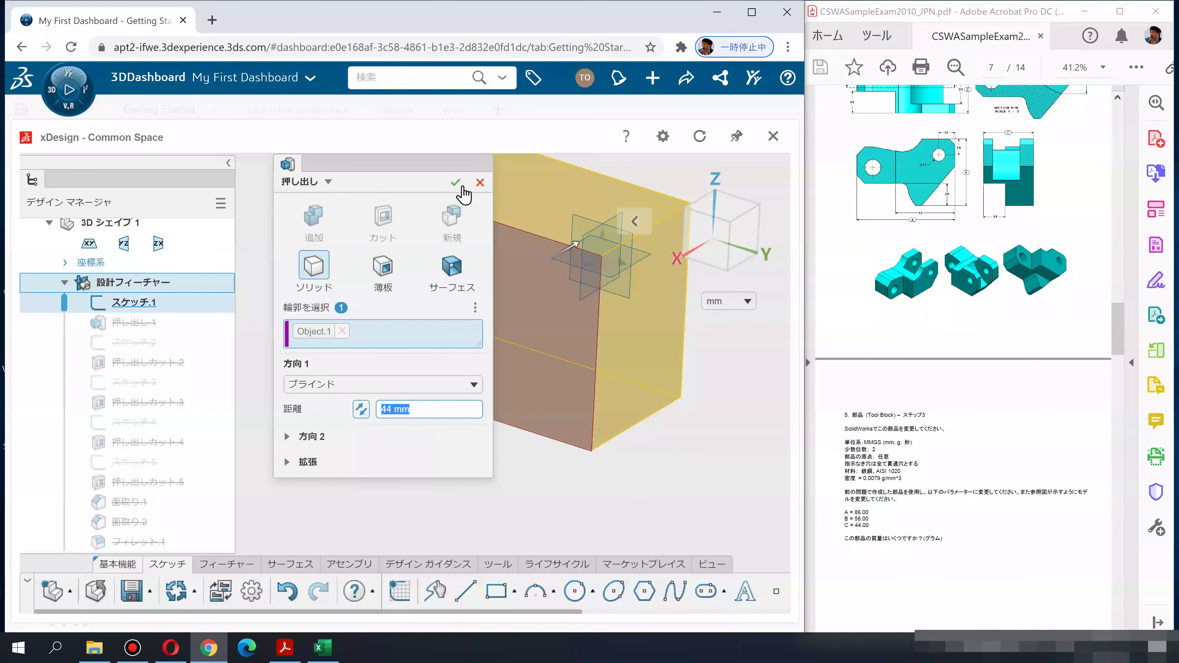
click(464, 190)
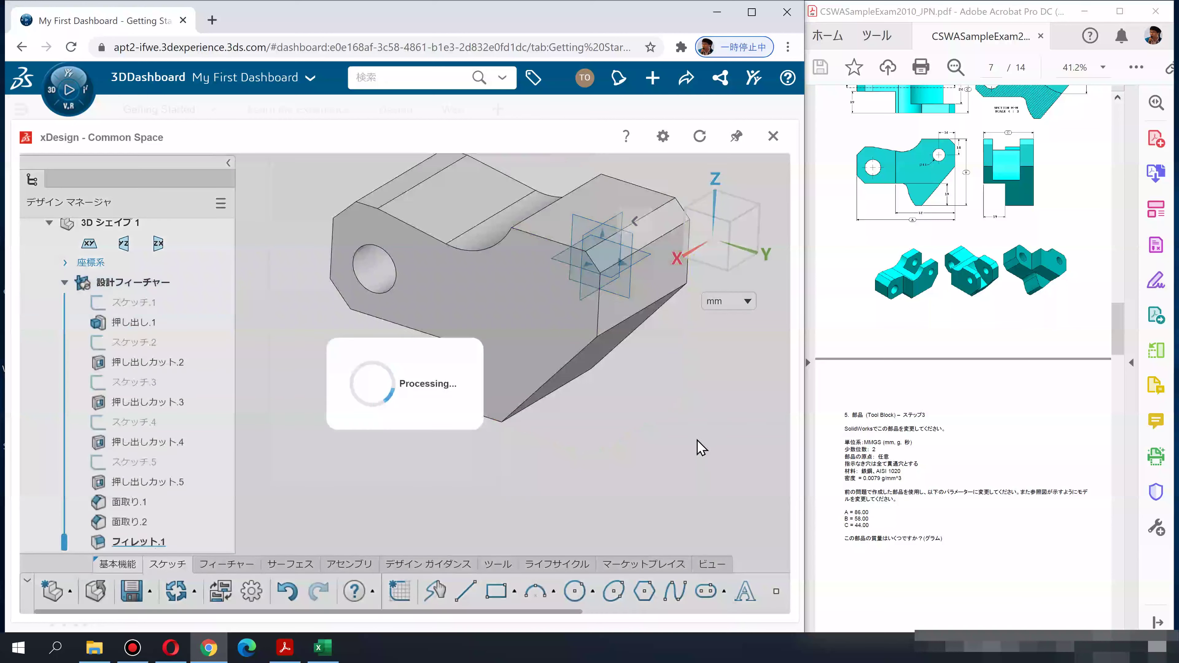
Scroll the PDF up to the page-6 reference drawings
scroll(940, 434, up, 2)
scroll(934, 422, up, 2)
scroll(940, 377, up, 2)
scroll(945, 349, up, 1)
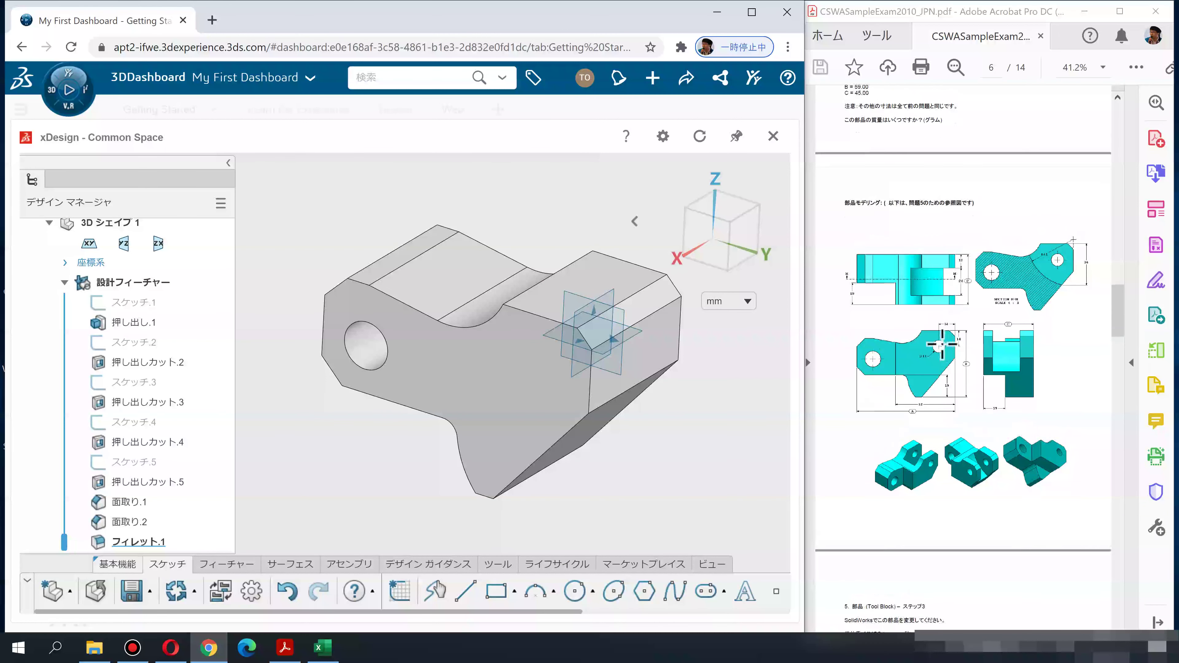
scroll(938, 348, up, 1)
scroll(930, 346, up, 1)
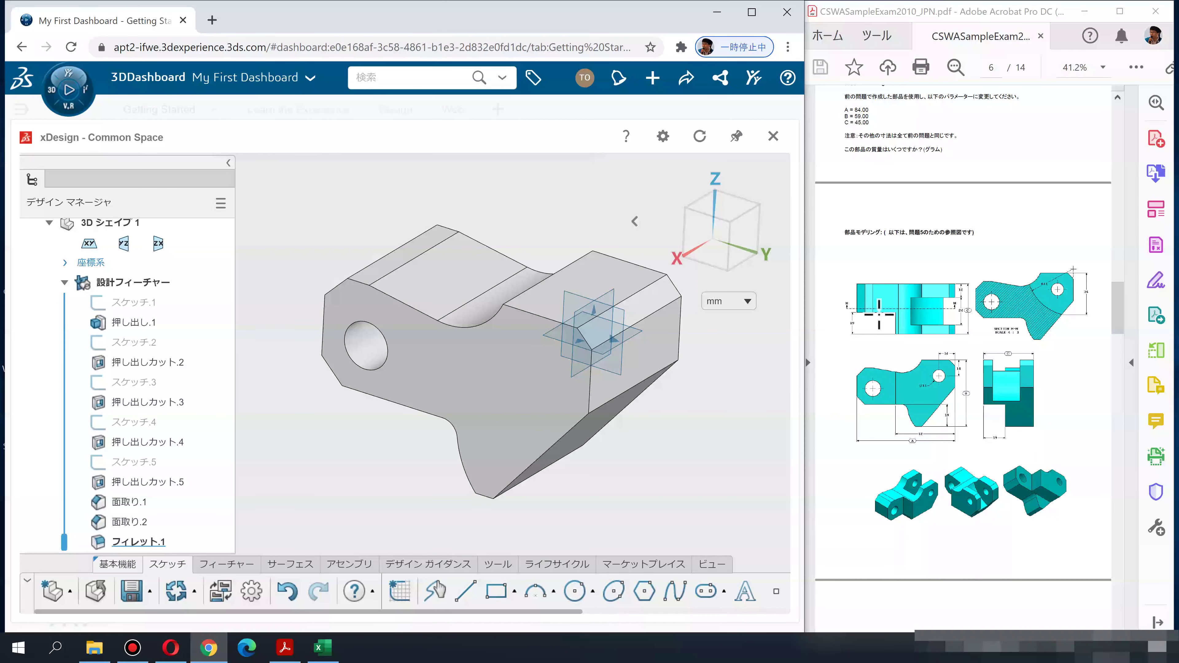
Sketch a corner rectangle on the XY plane starting at the block's lower-left corner
click(639, 336)
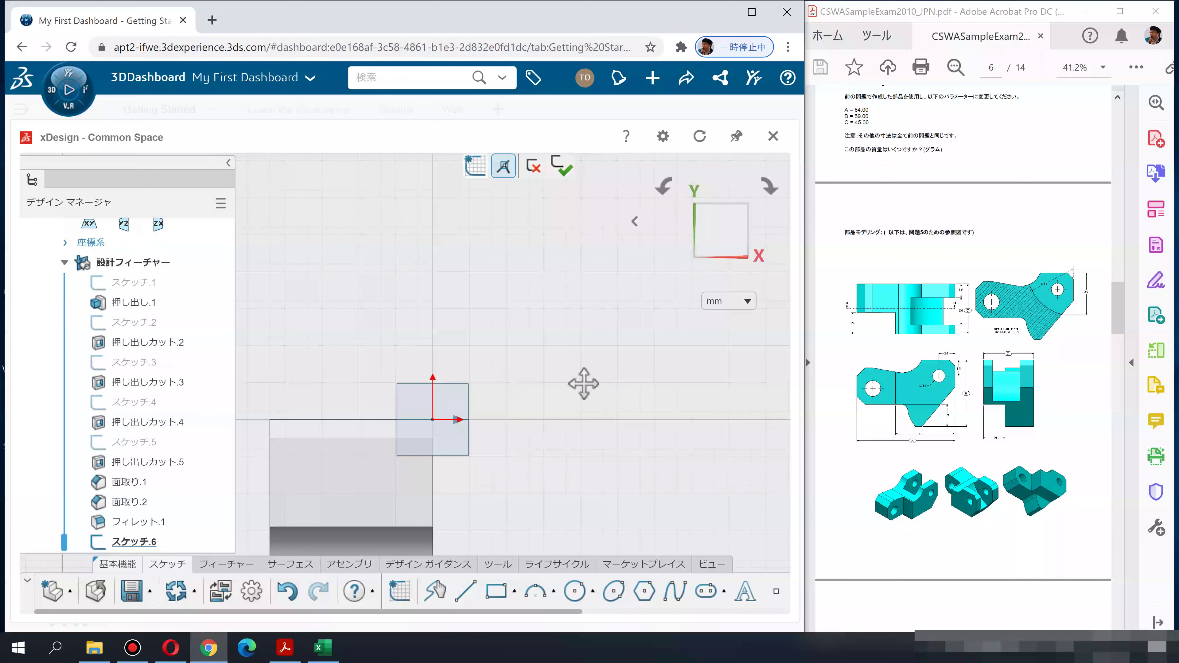
middle_drag(584, 383, 661, 228)
click(769, 192)
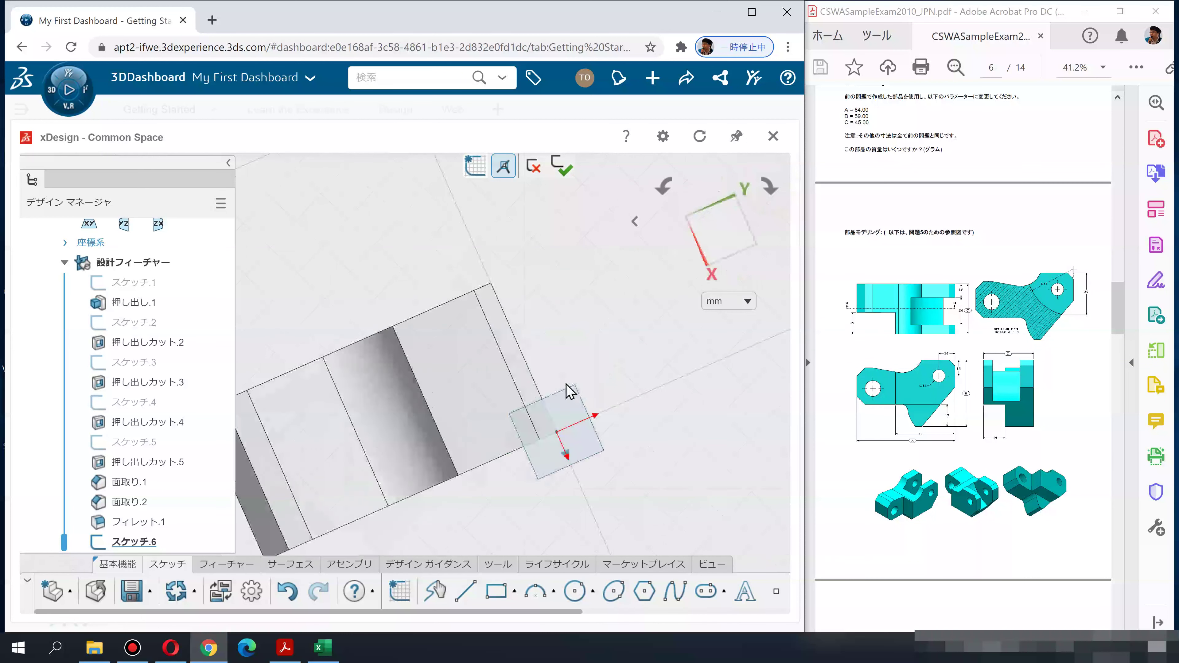
middle_drag(614, 377, 705, 351)
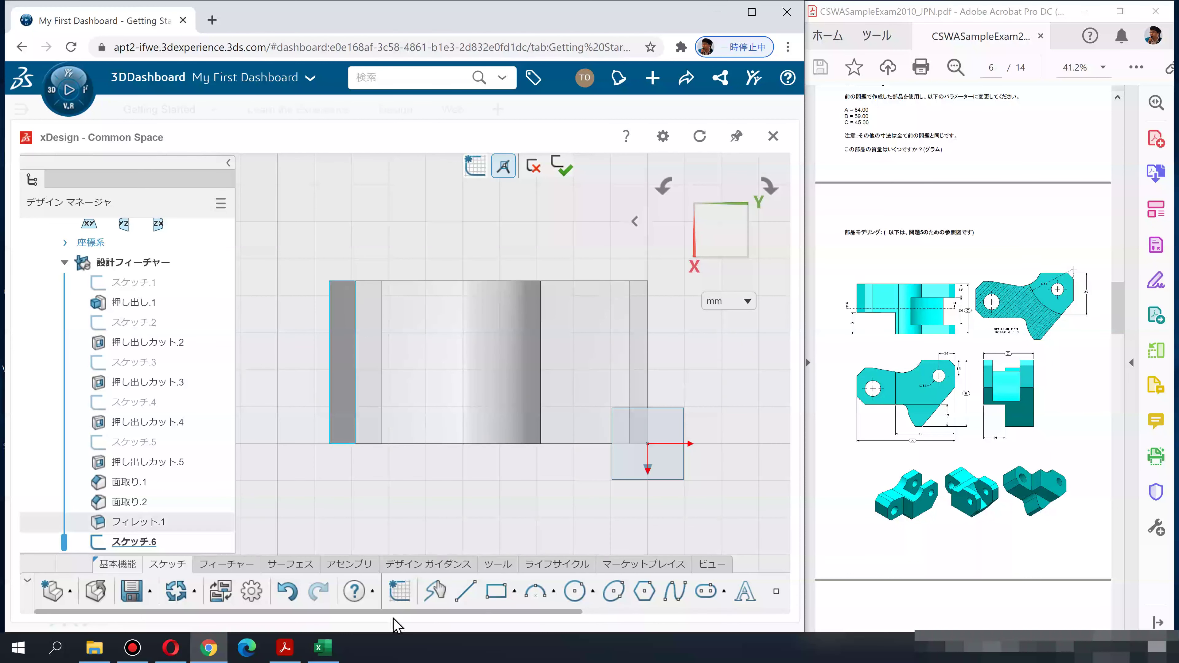
click(495, 592)
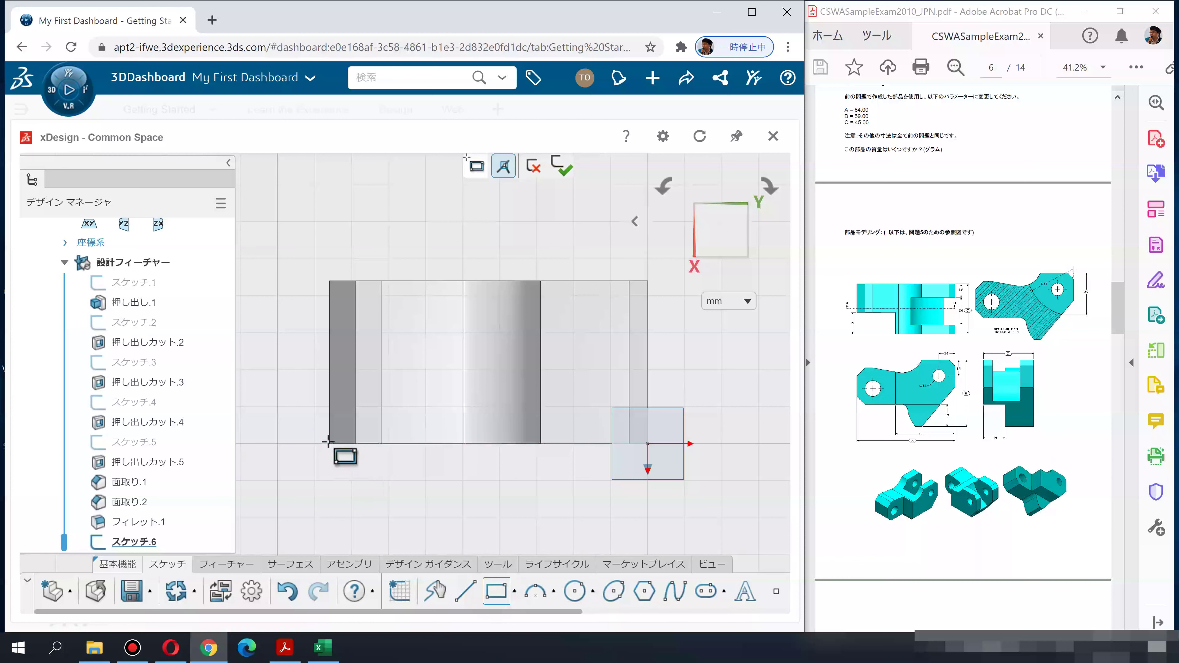
click(329, 444)
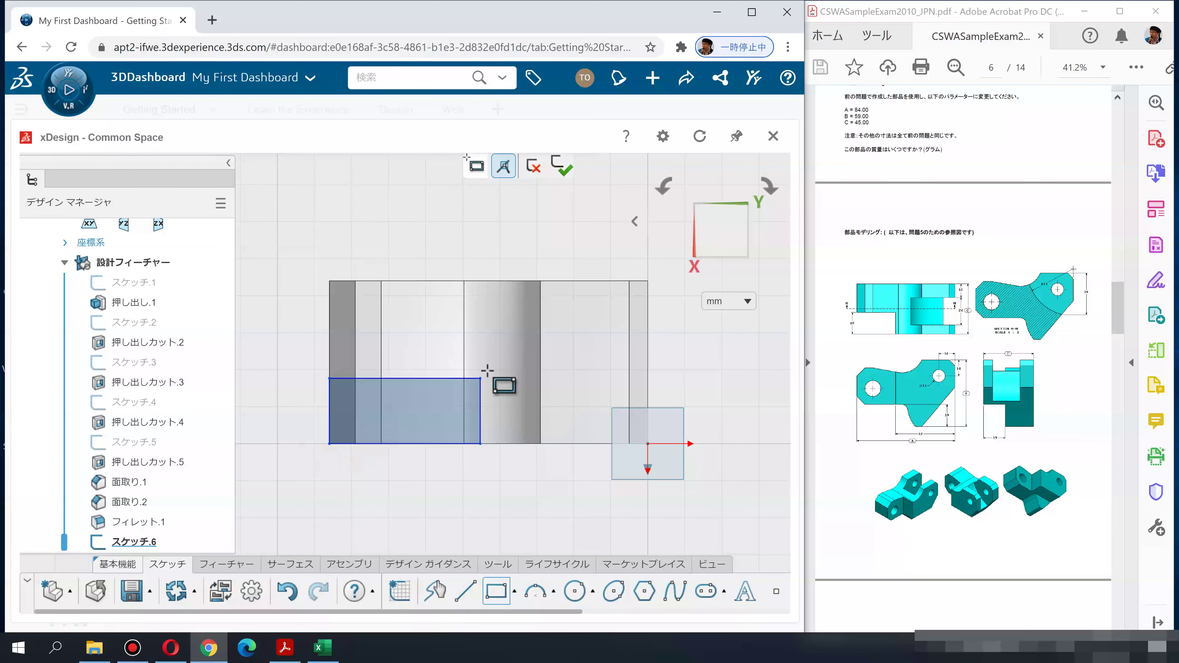
click(499, 362)
key(Escape)
Dimension the rectangle 19 mm tall and 52 mm from the origin, then exit the sketch
click(329, 414)
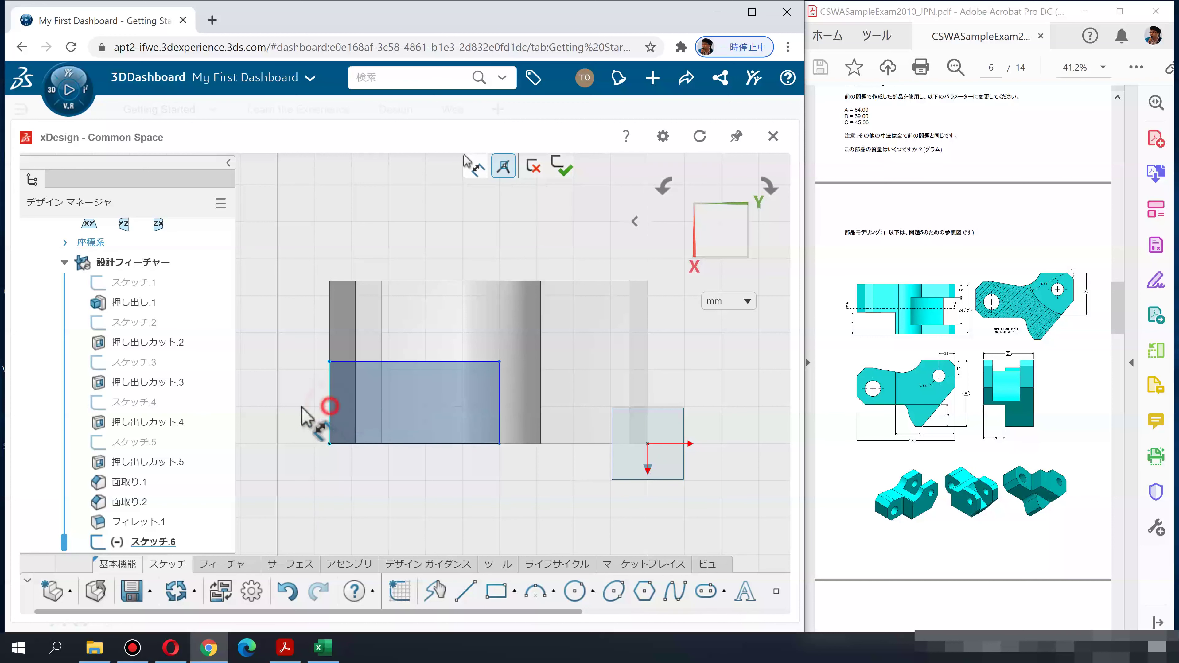
click(291, 407)
text(3)
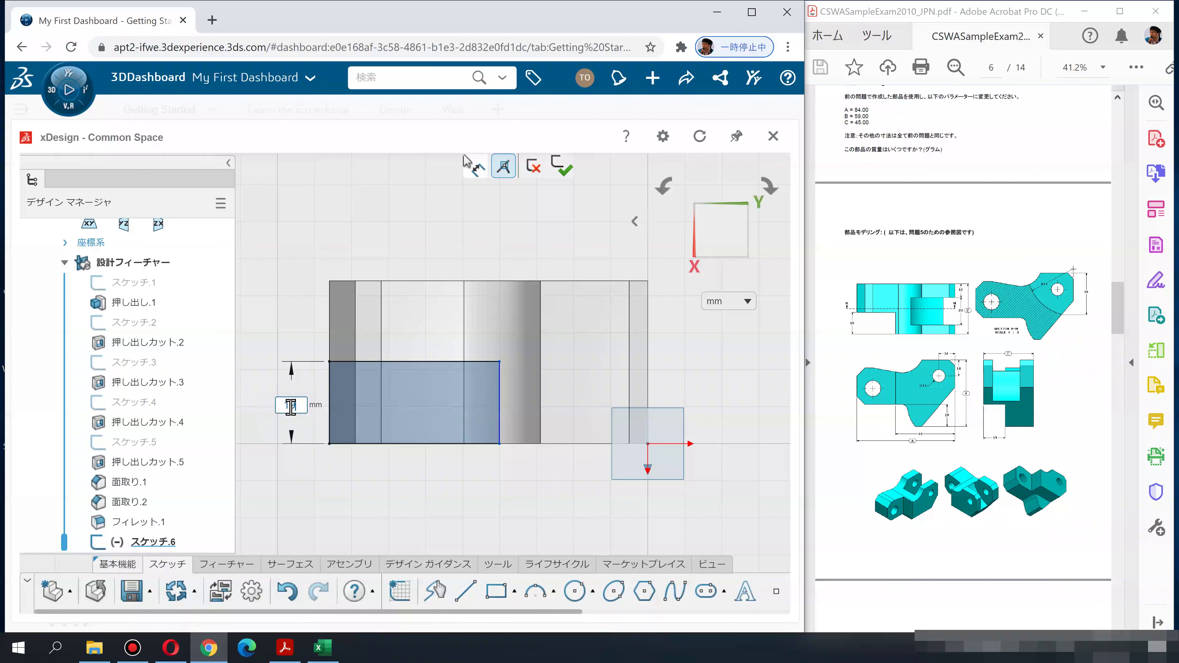
text(9)
key(Return)
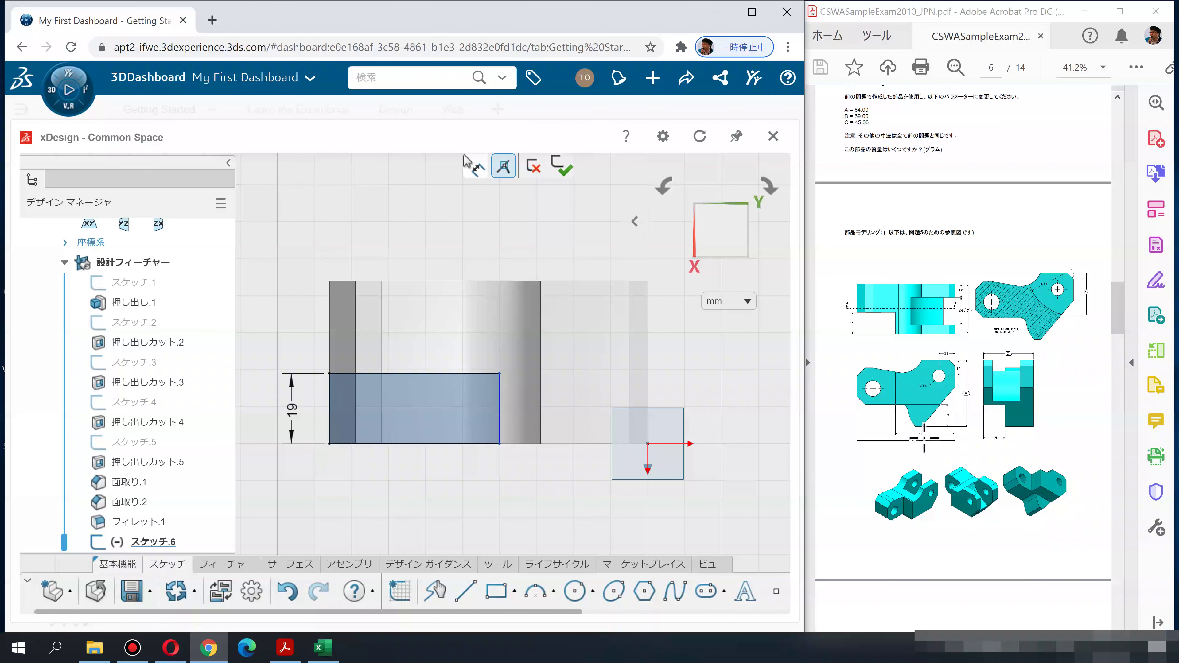
click(648, 444)
click(504, 437)
click(539, 525)
text(5)
key(Return)
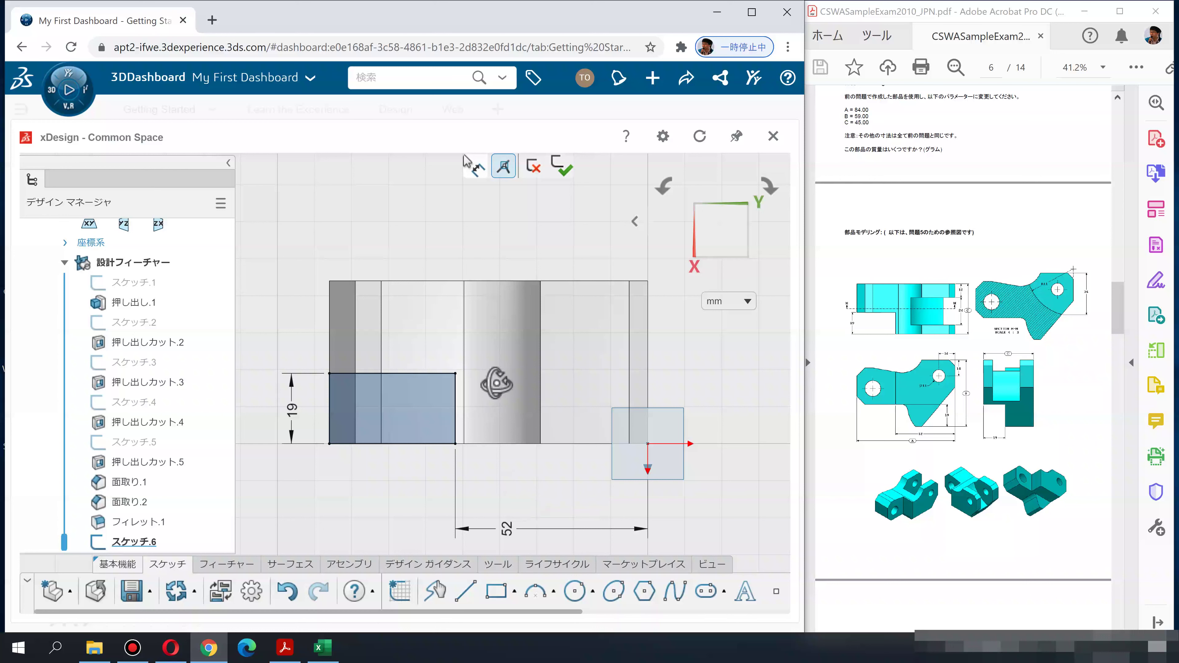
middle_drag(497, 383, 624, 173)
click(564, 170)
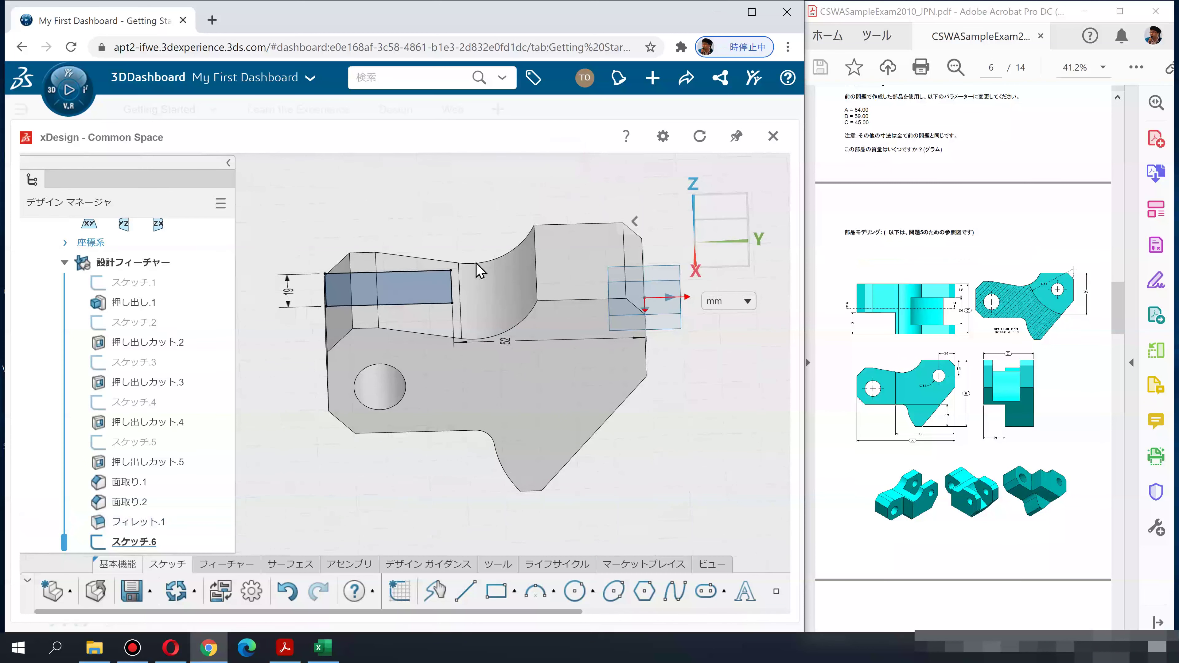
click(233, 563)
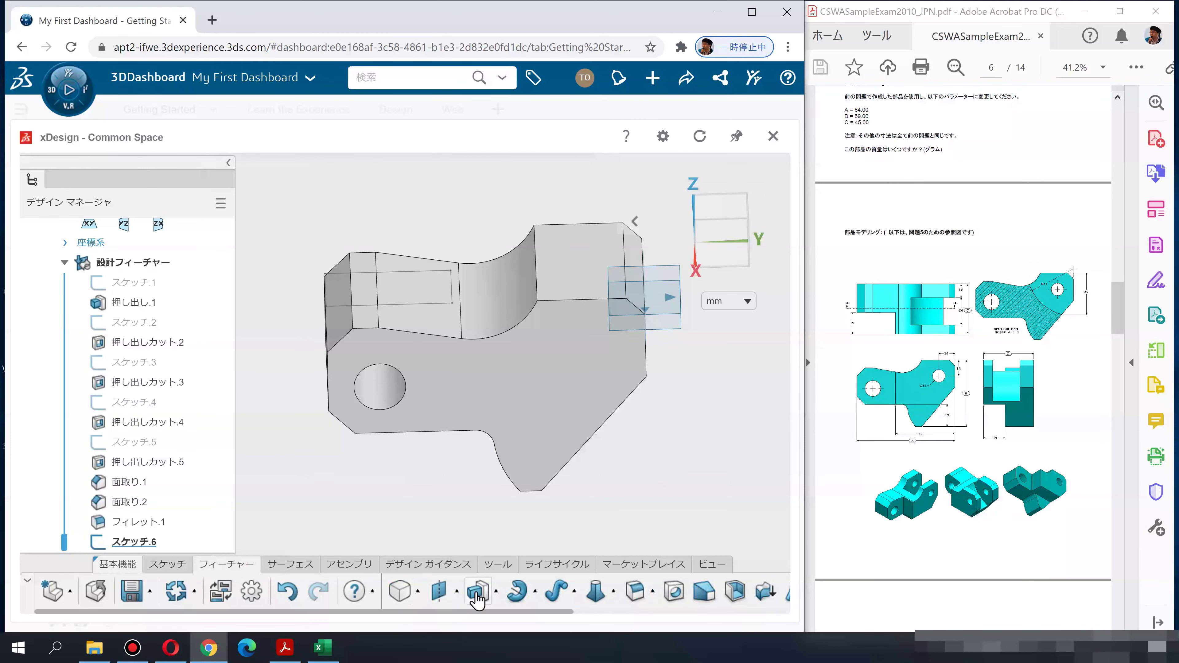
Cut Sketch.6's rectangle Through All in the reversed direction as Extrude Cut.6
click(499, 600)
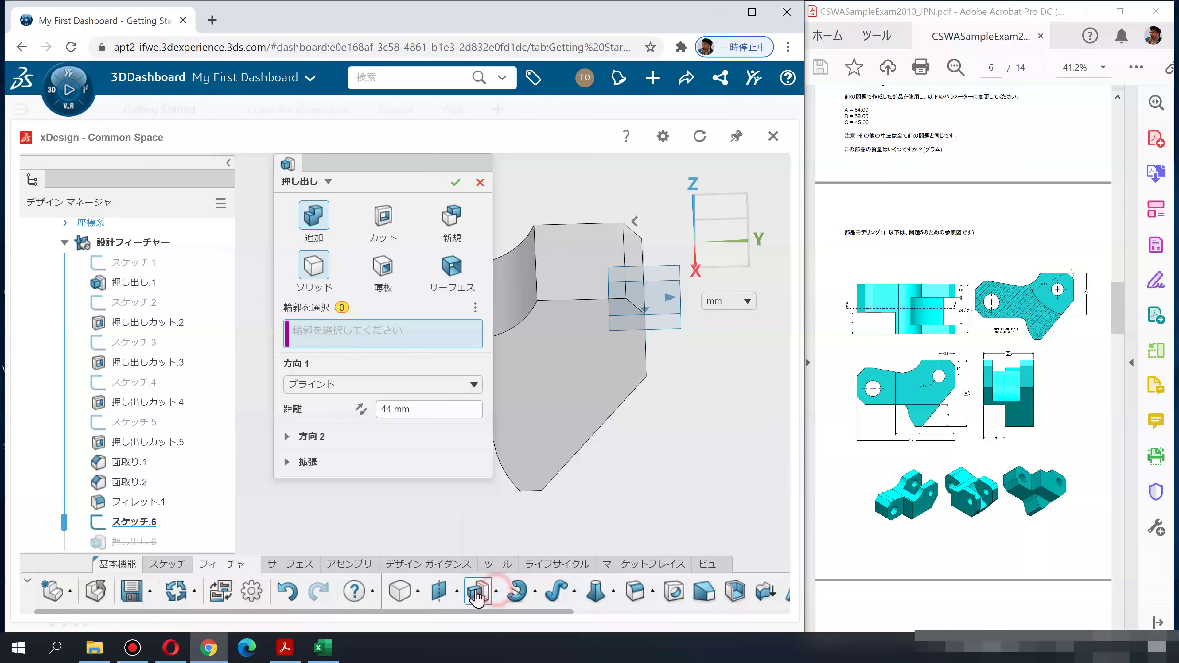
click(384, 223)
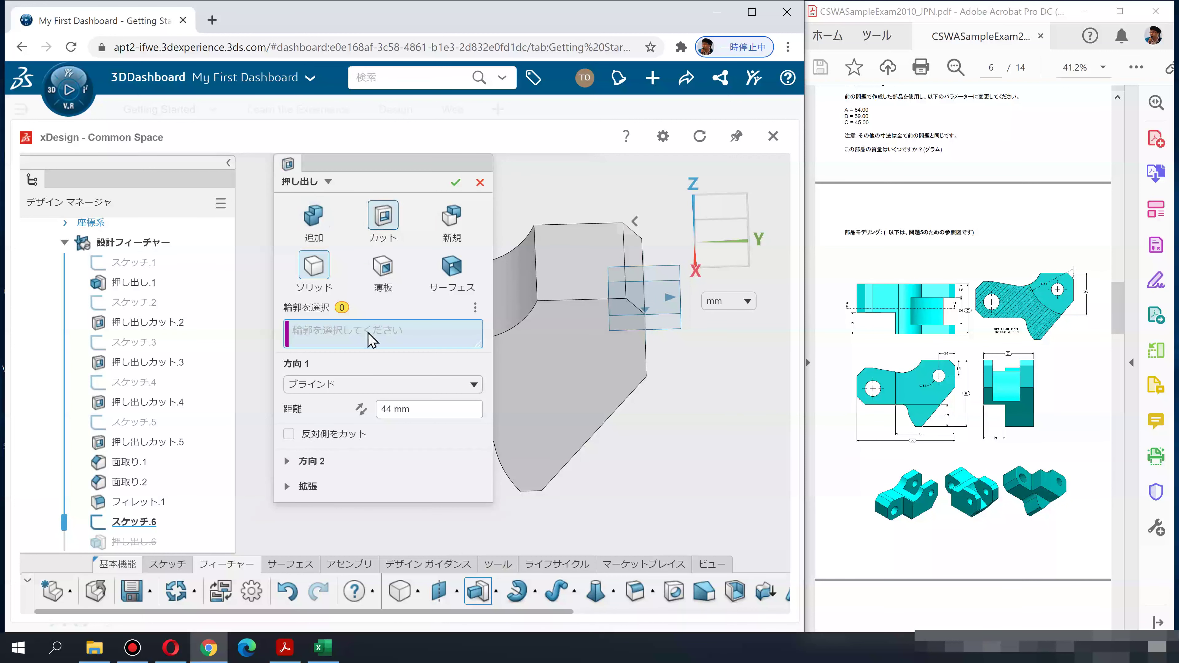
drag(367, 158, 647, 210)
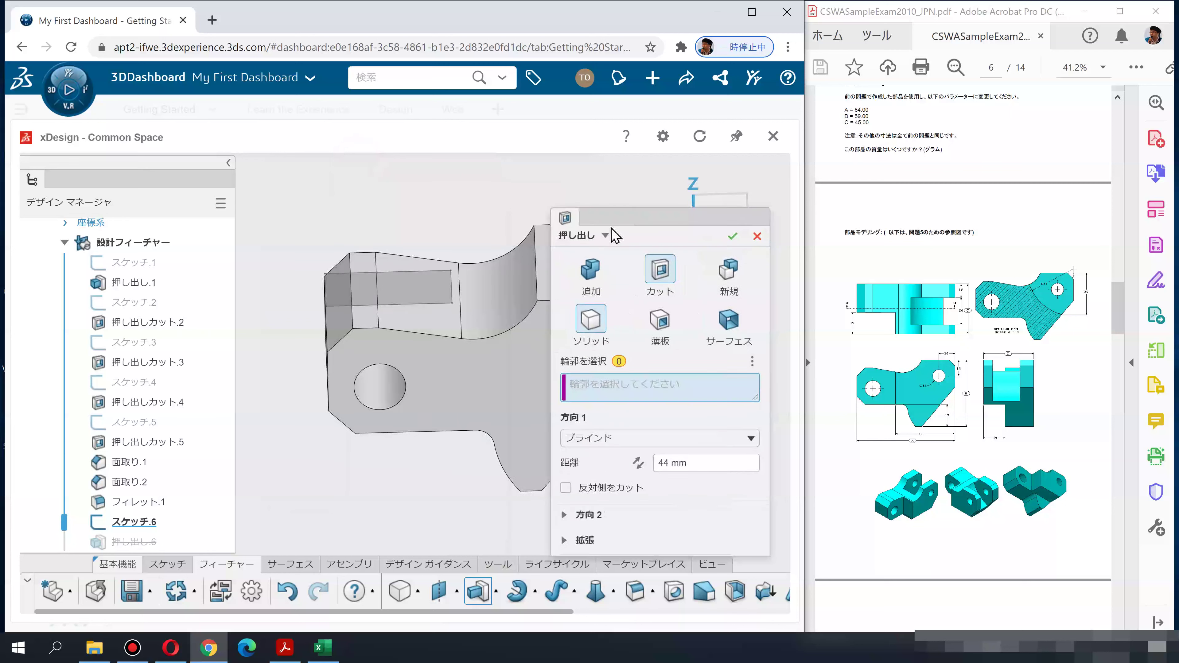
click(407, 302)
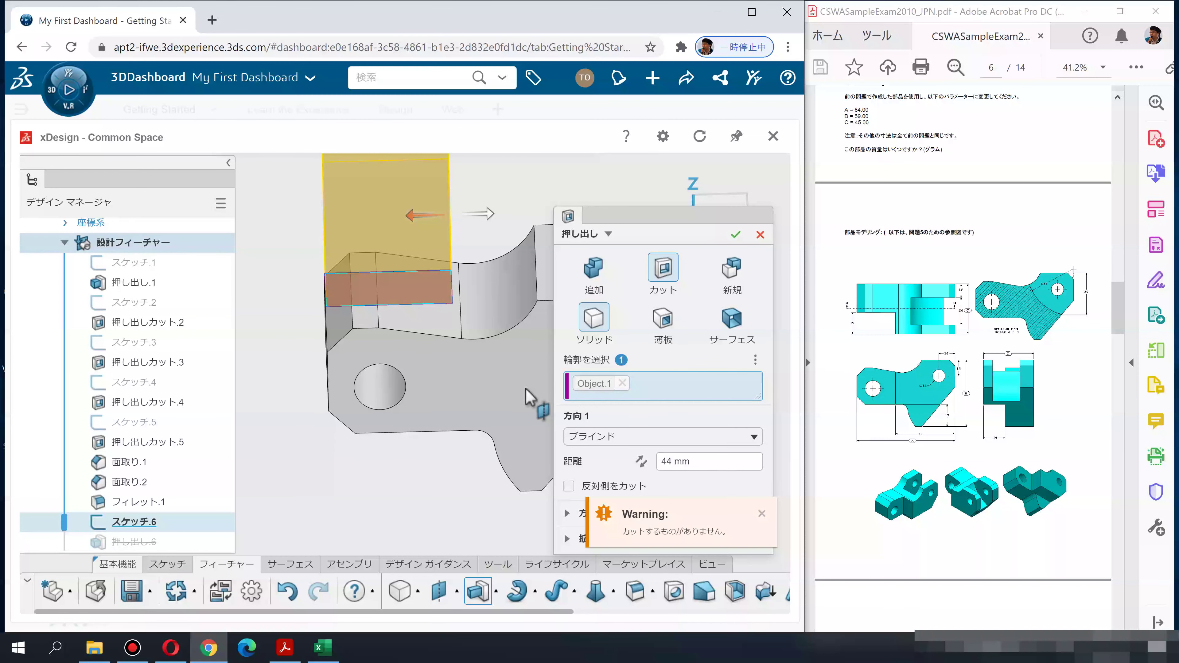
click(599, 442)
click(603, 508)
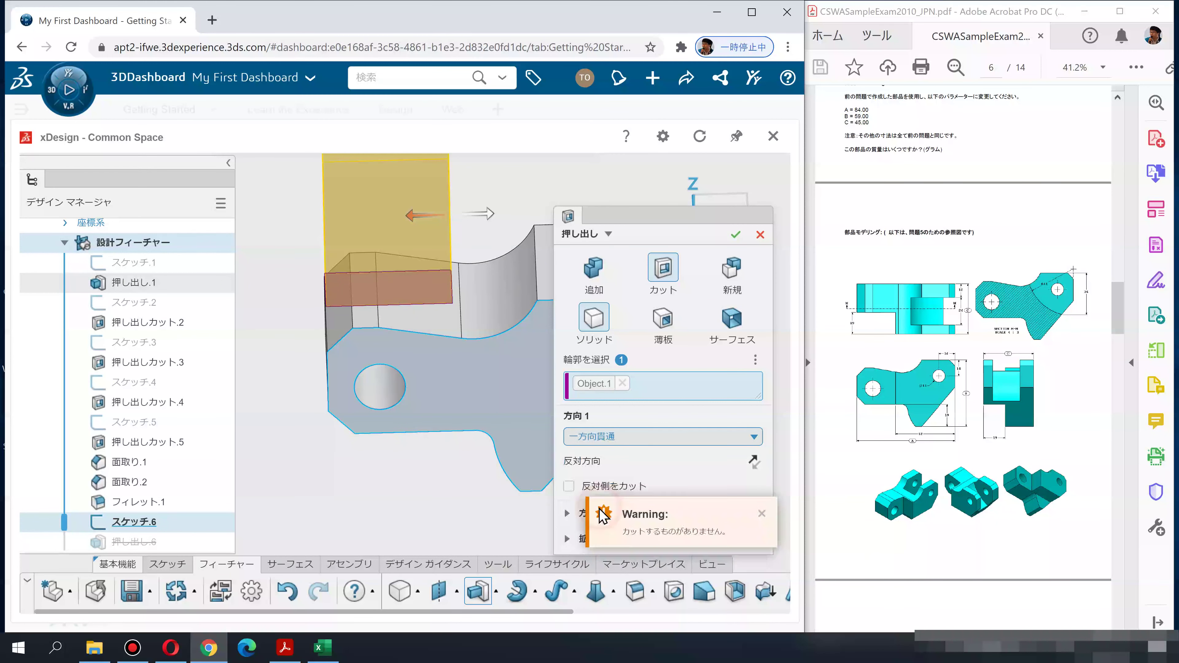
click(751, 462)
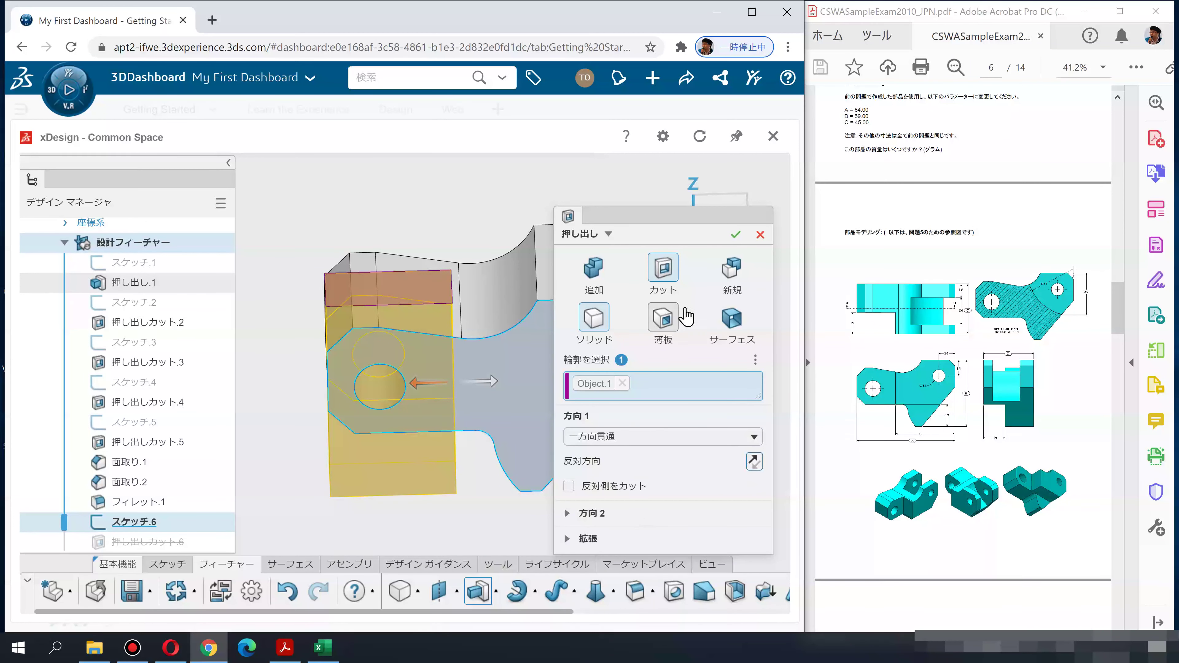
click(735, 235)
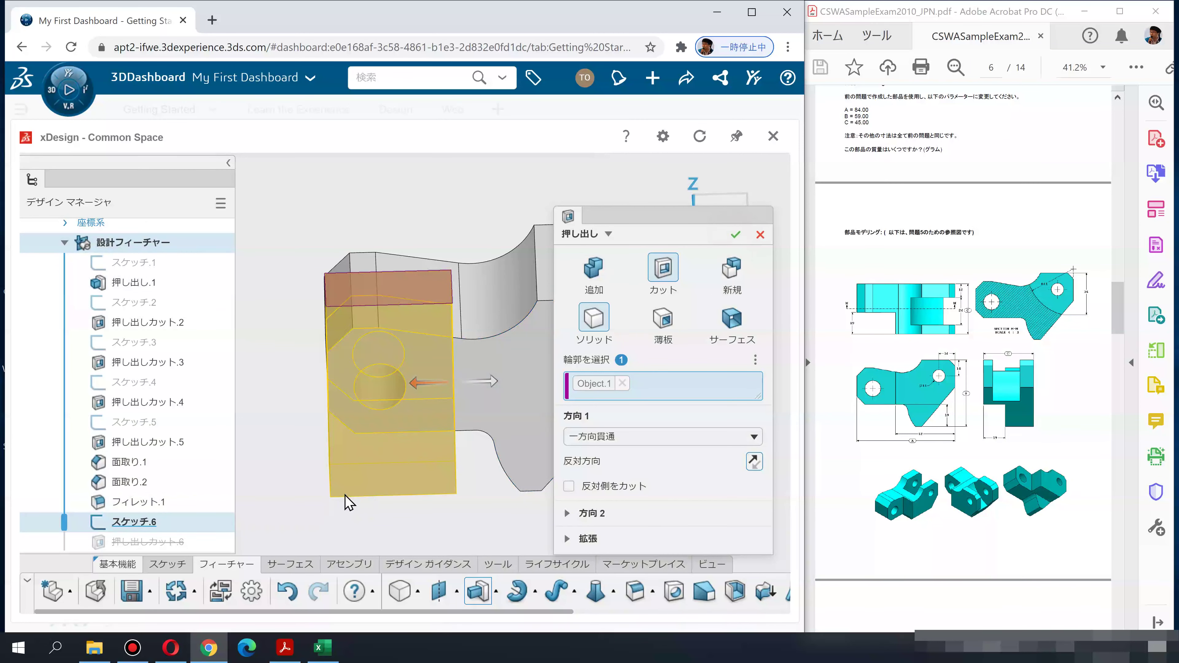
click(344, 493)
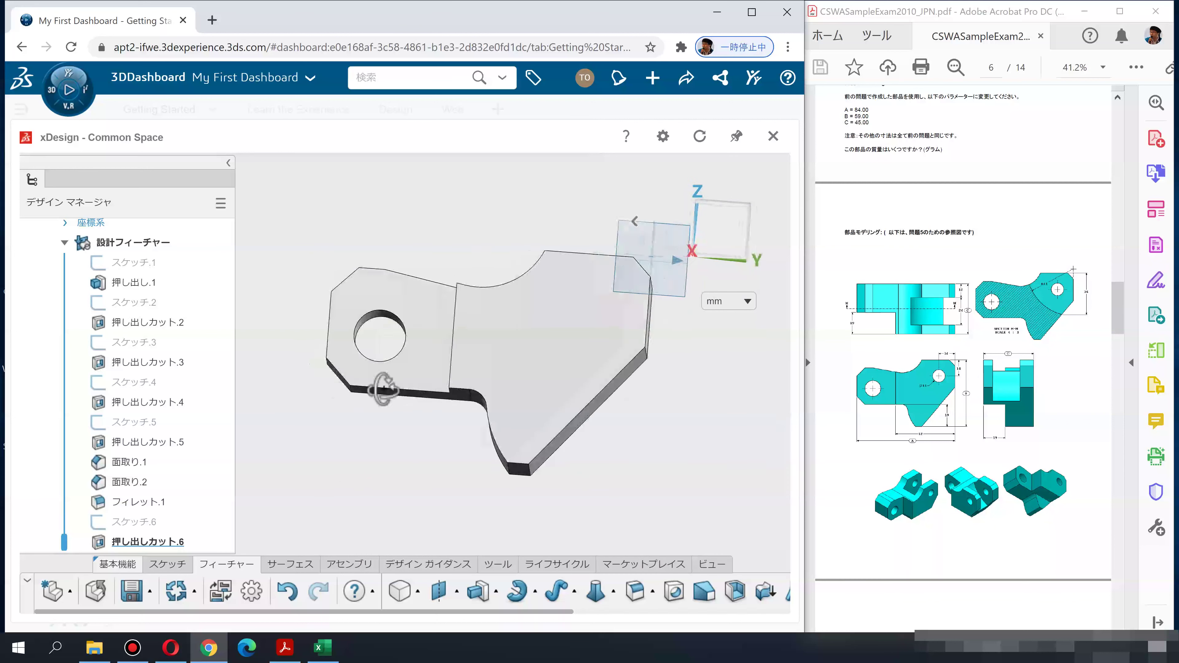
Orbit to inspect the cut and select the lower sloped face
middle_drag(479, 398, 442, 401)
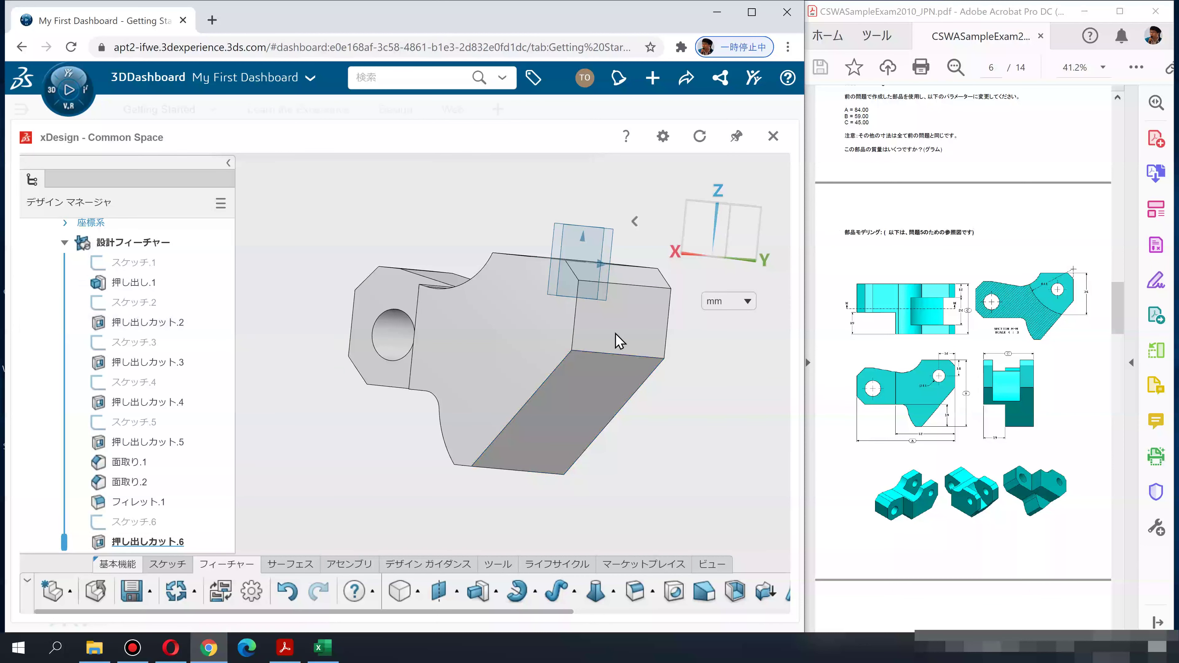
mouse_move(619, 337)
middle_down()
mouse_move(571, 403)
mouse_move(534, 402)
middle_up()
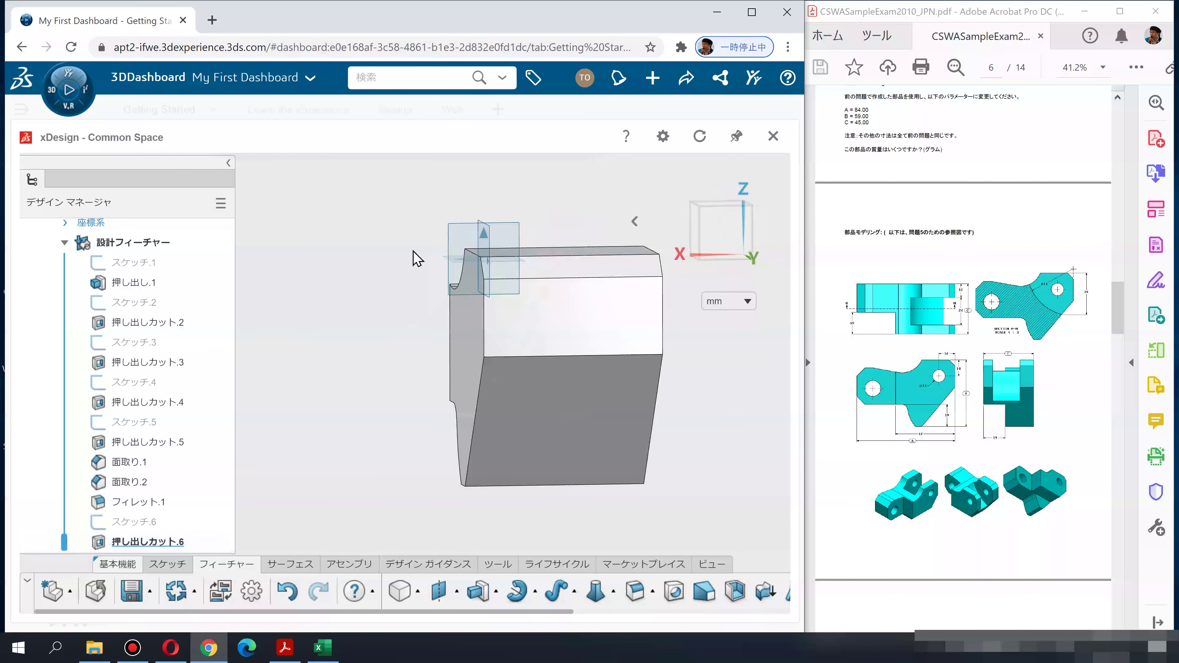
click(550, 438)
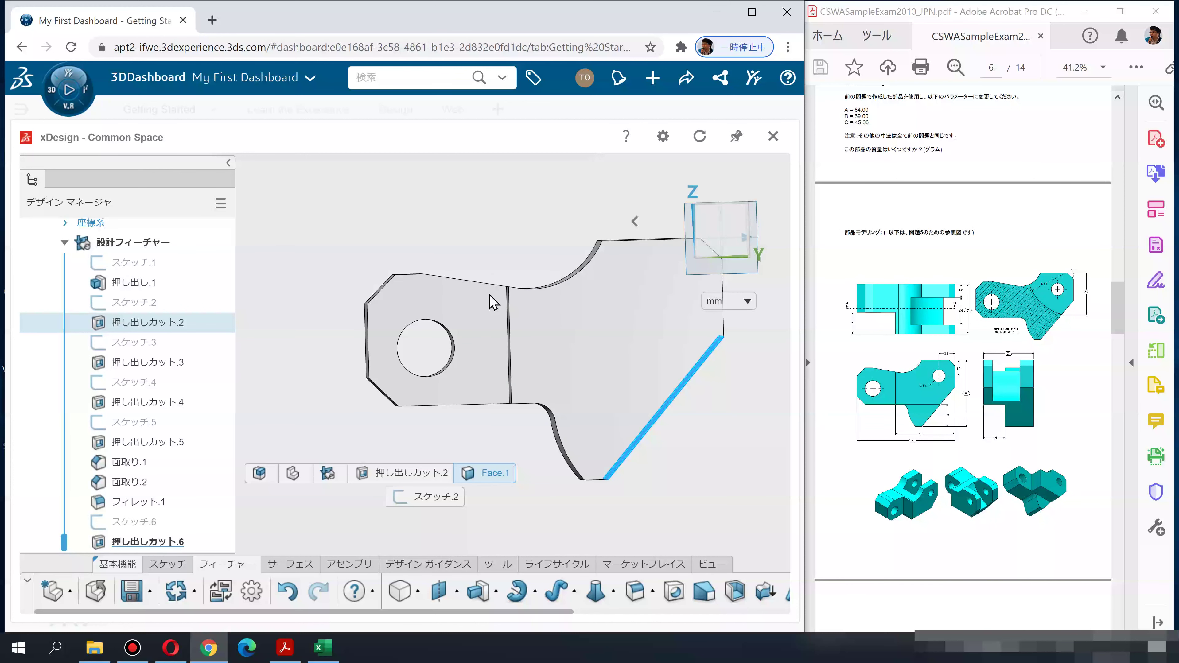
Start a sketch on the front face and draw a corner rectangle at its bottom-left corner
mouse_move(680, 459)
middle_down()
mouse_move(574, 482)
mouse_move(583, 364)
middle_up()
click(604, 337)
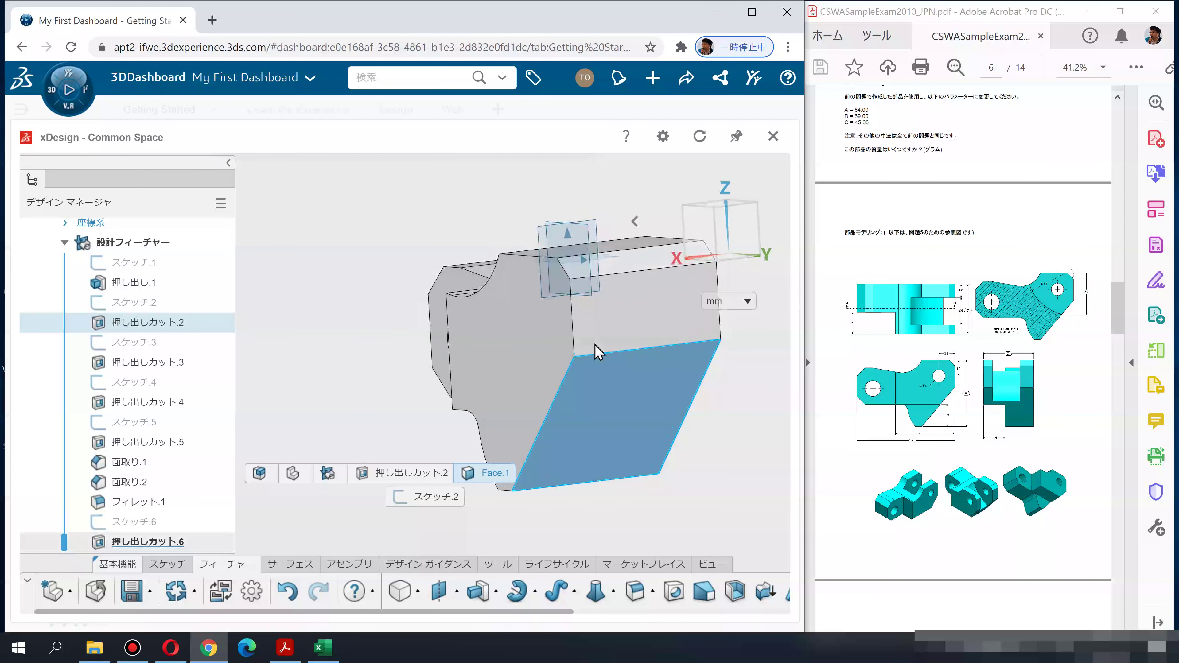
click(595, 222)
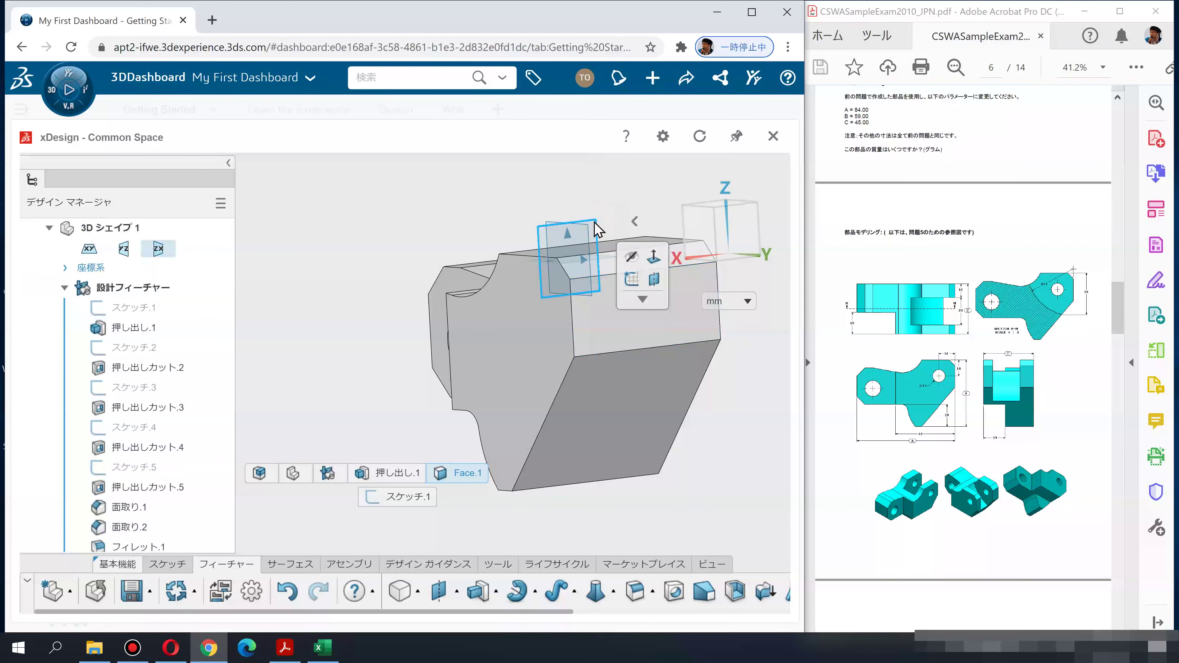
click(632, 280)
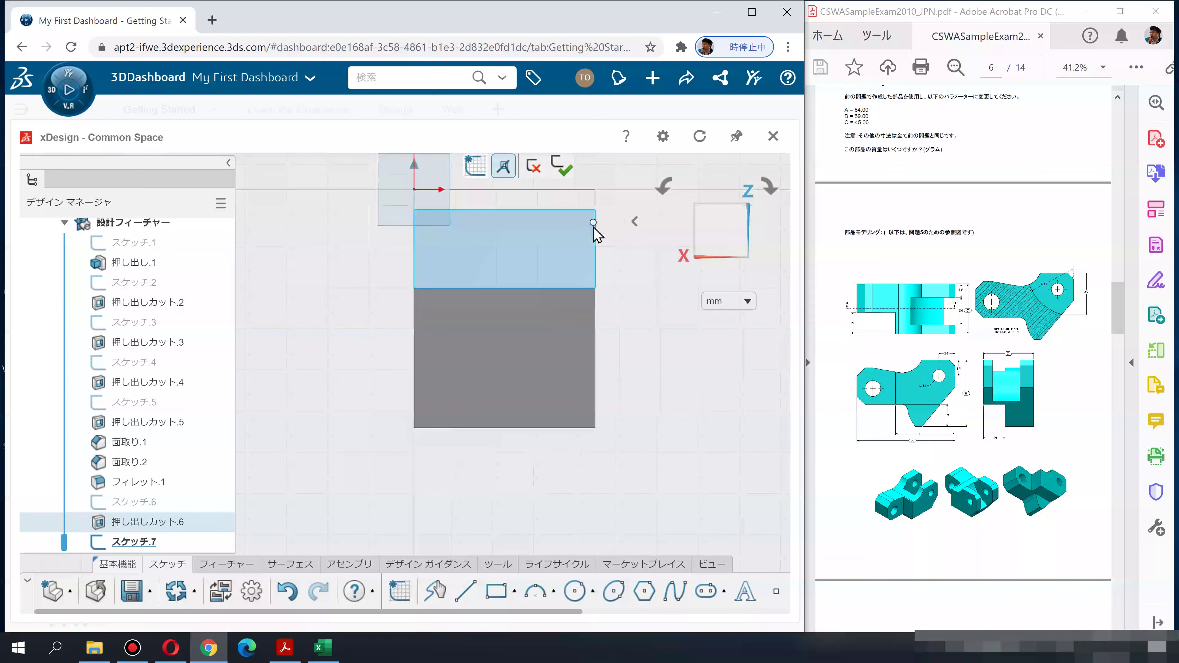
click(495, 592)
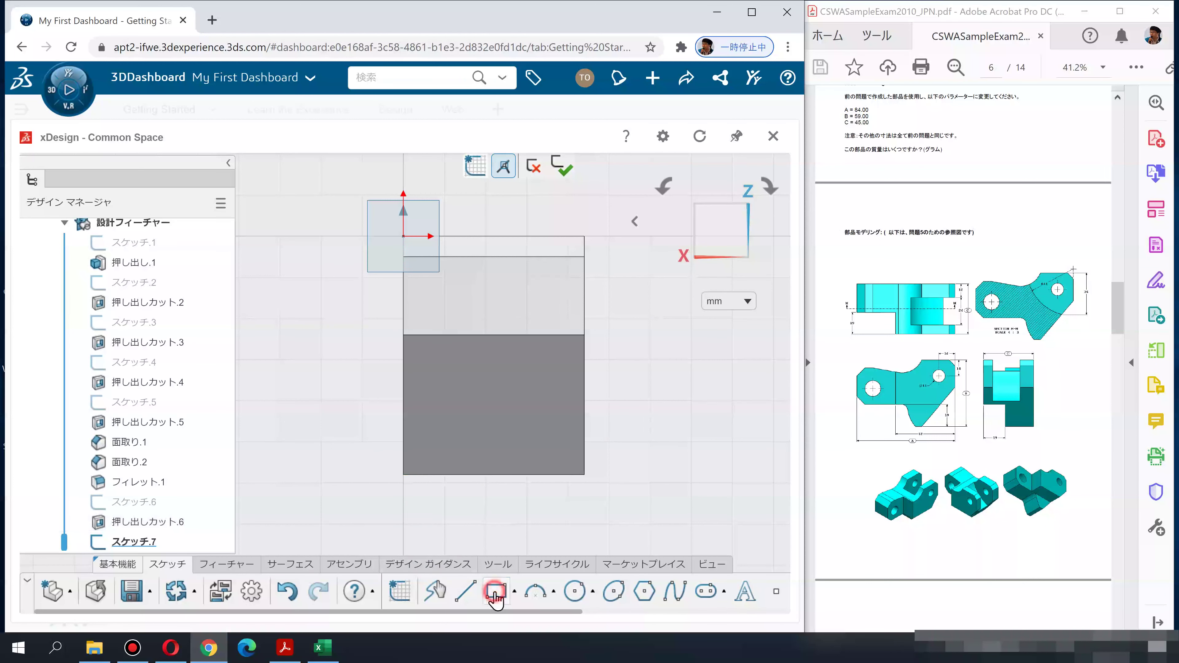
click(403, 474)
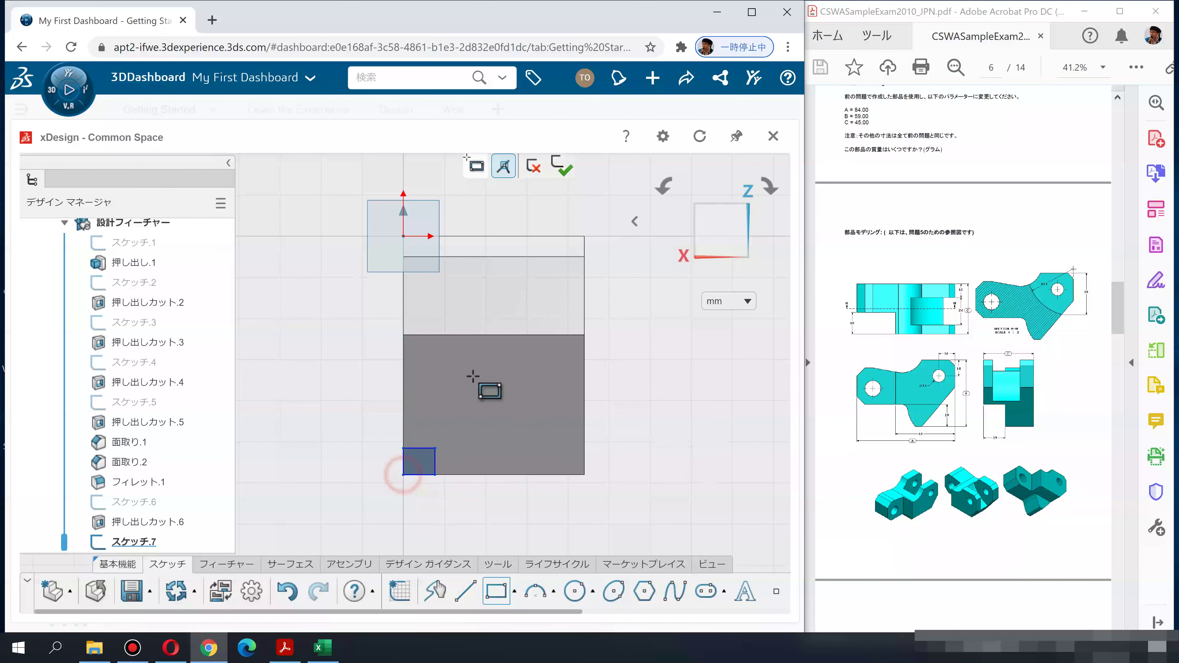
click(473, 355)
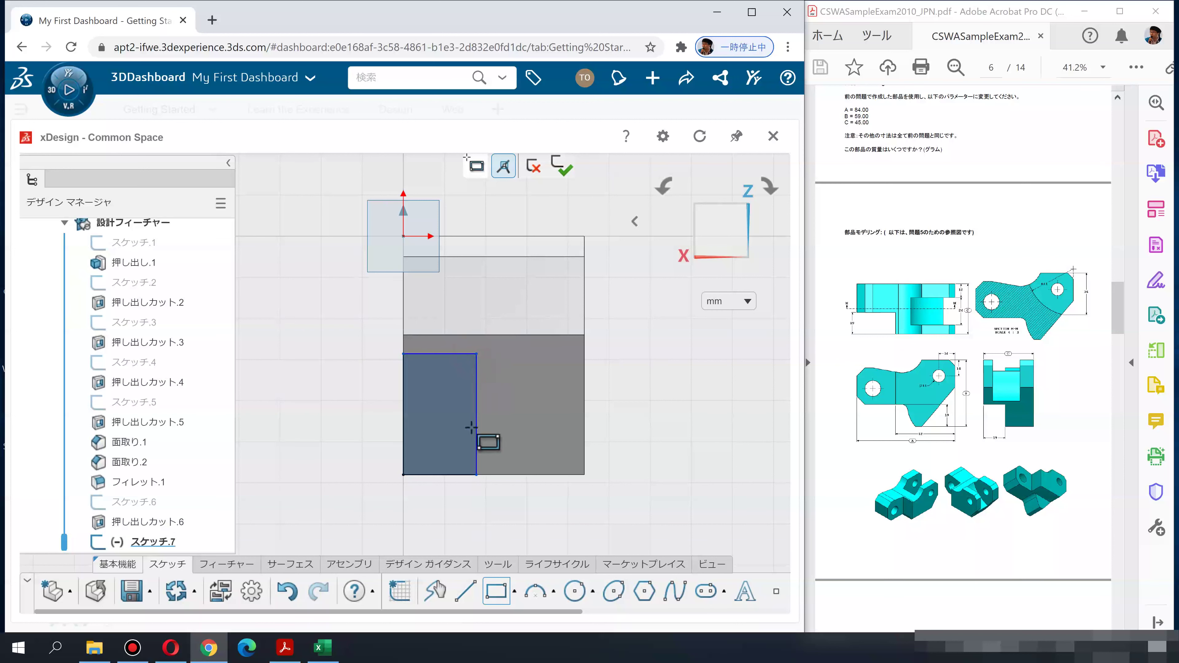
Dimension the rectangle to 19 × 19 mm and exit the sketch
click(449, 489)
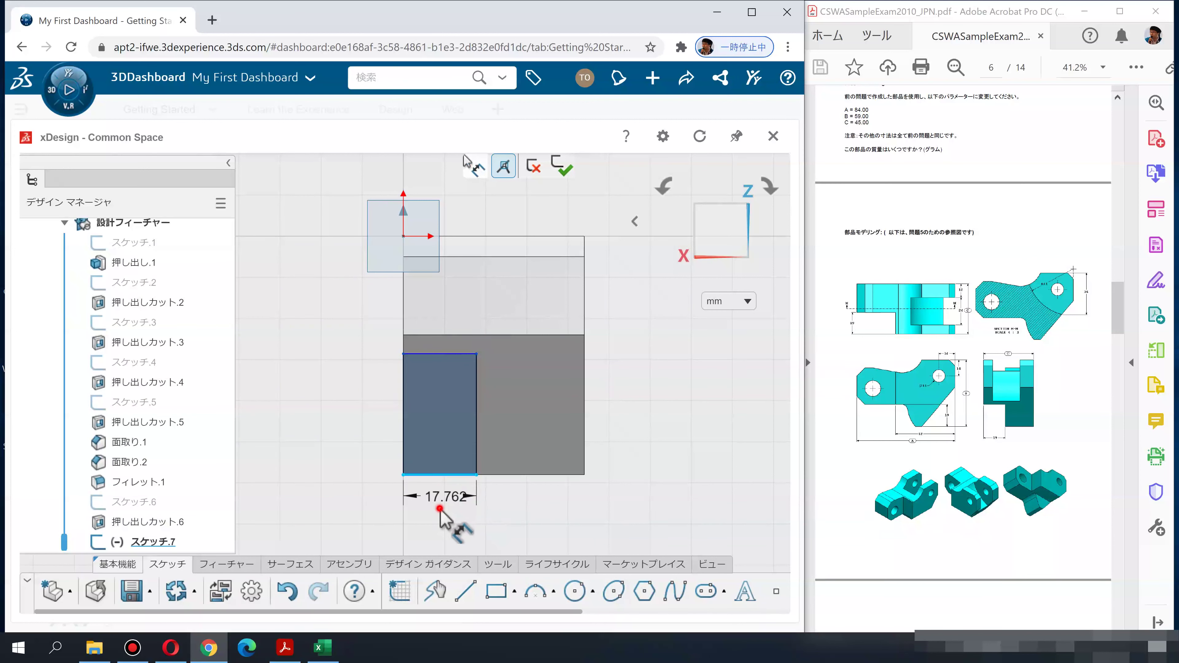
text(19)
key(Return)
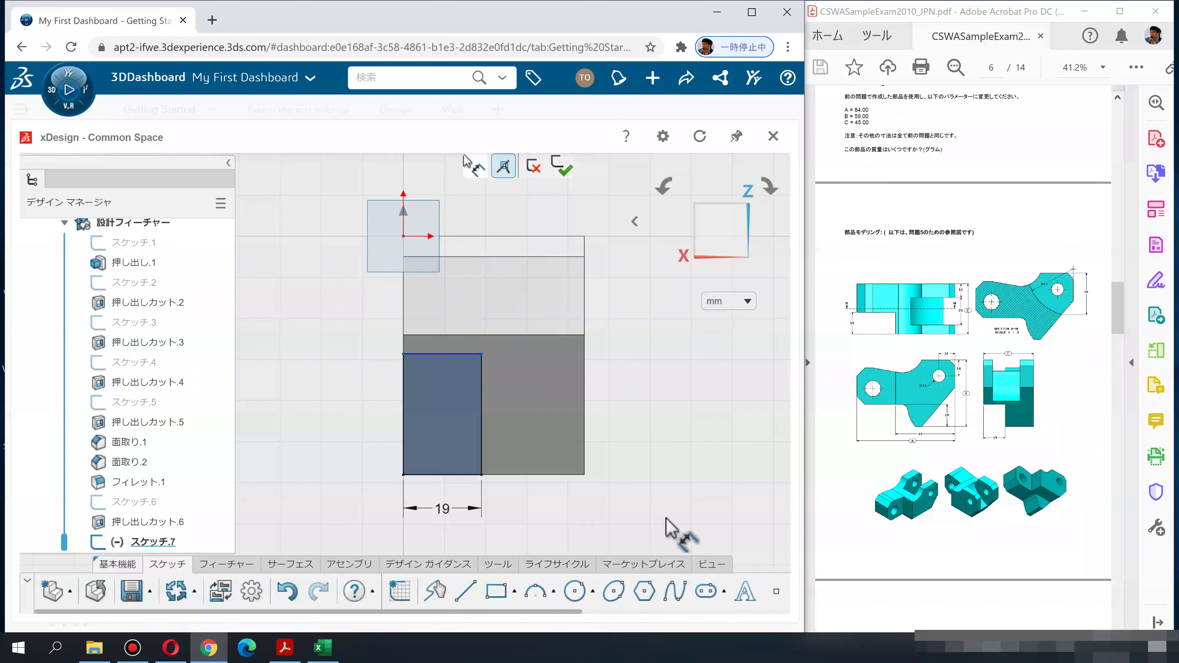
click(403, 425)
click(358, 424)
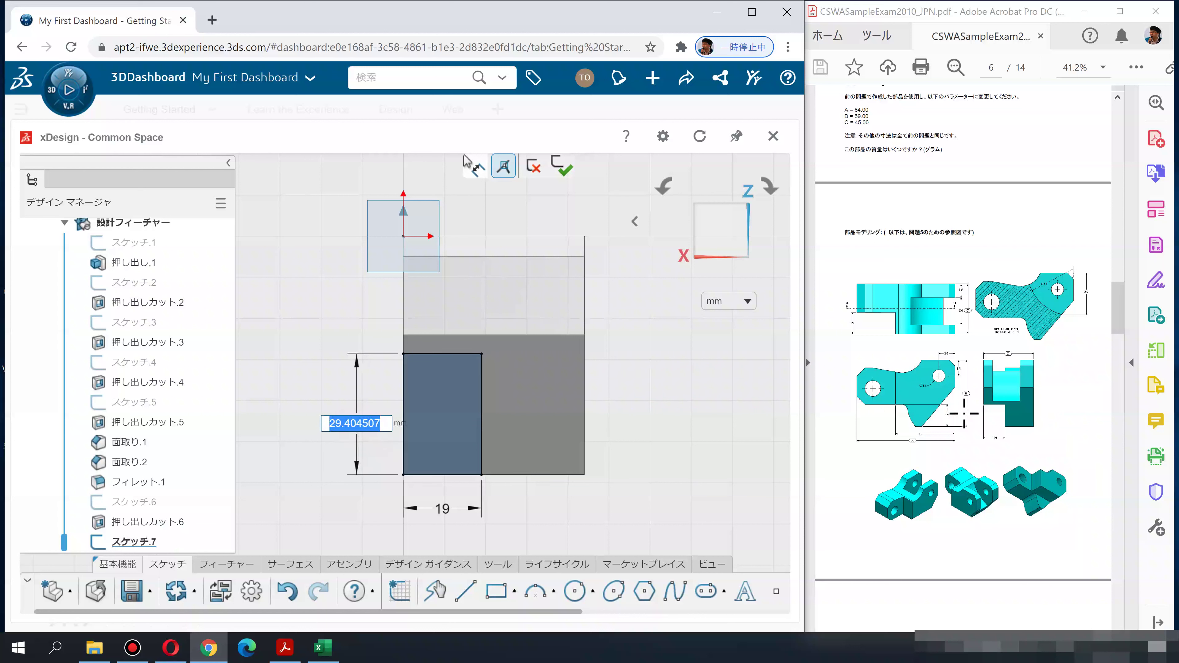
text(19)
key(Return)
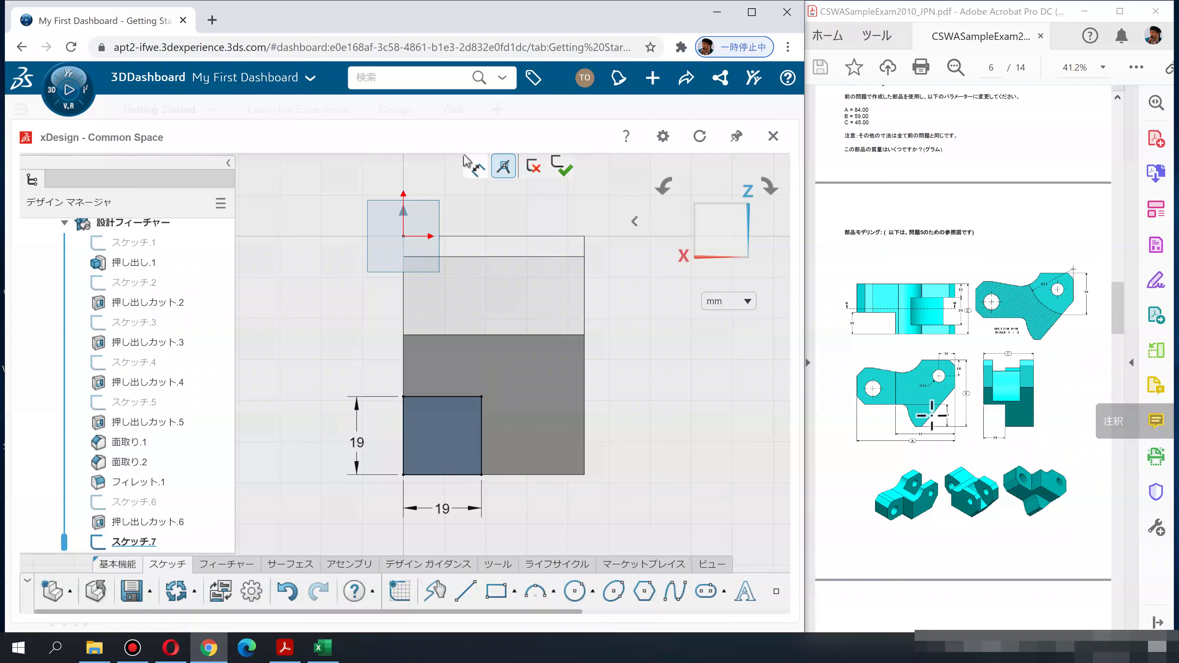
key(ctrl+7)
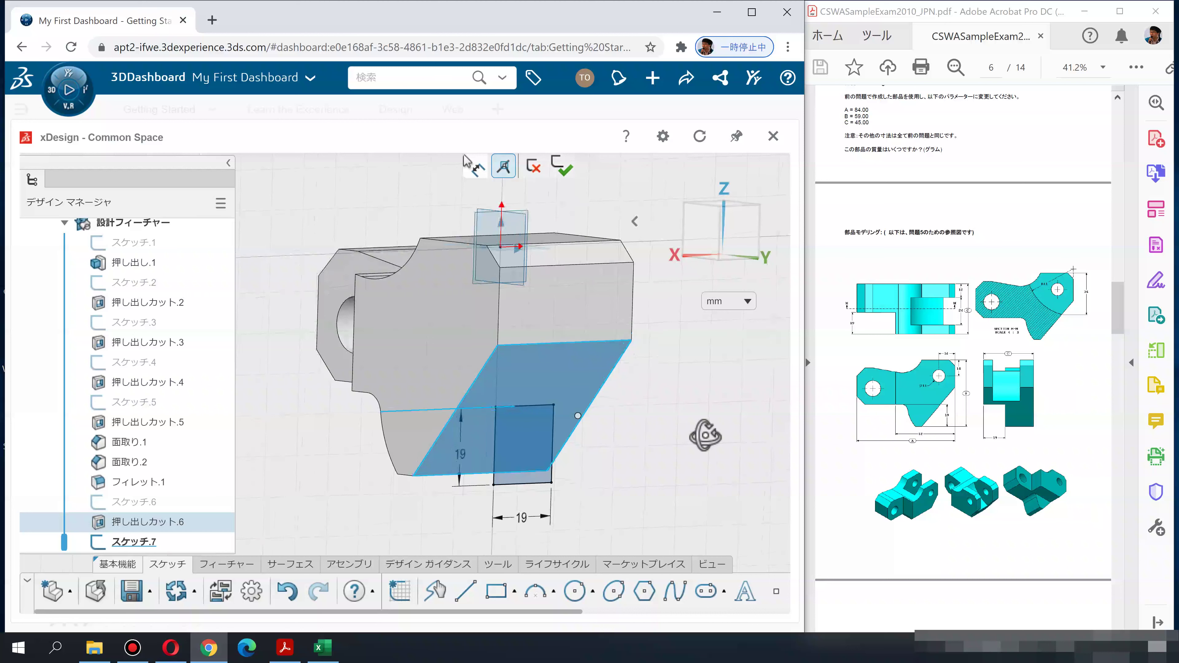
click(569, 176)
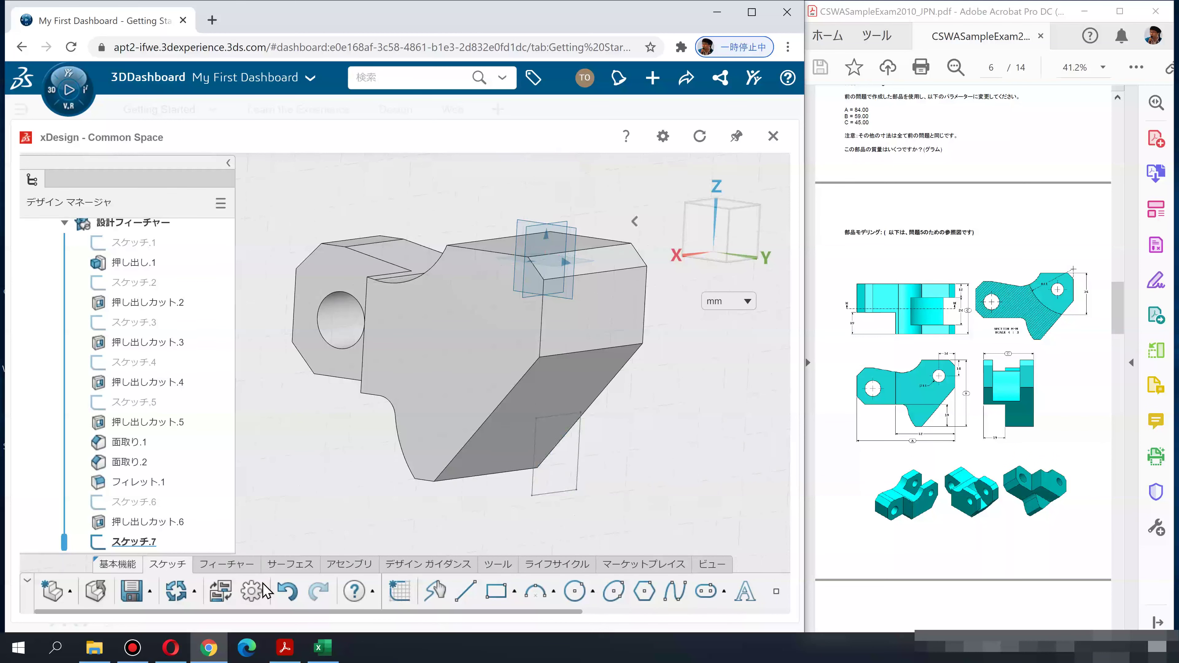
Cut Sketch.7's 19 mm square Through All in the reversed direction as Extrude Cut.7
click(226, 564)
click(480, 594)
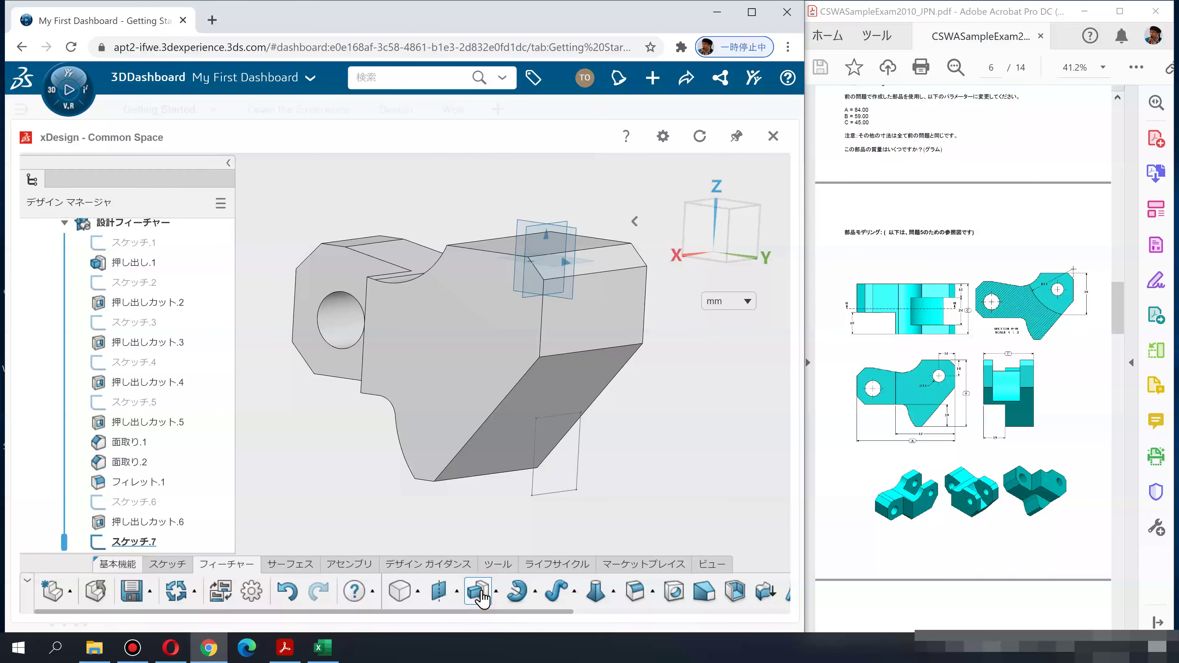
click(548, 489)
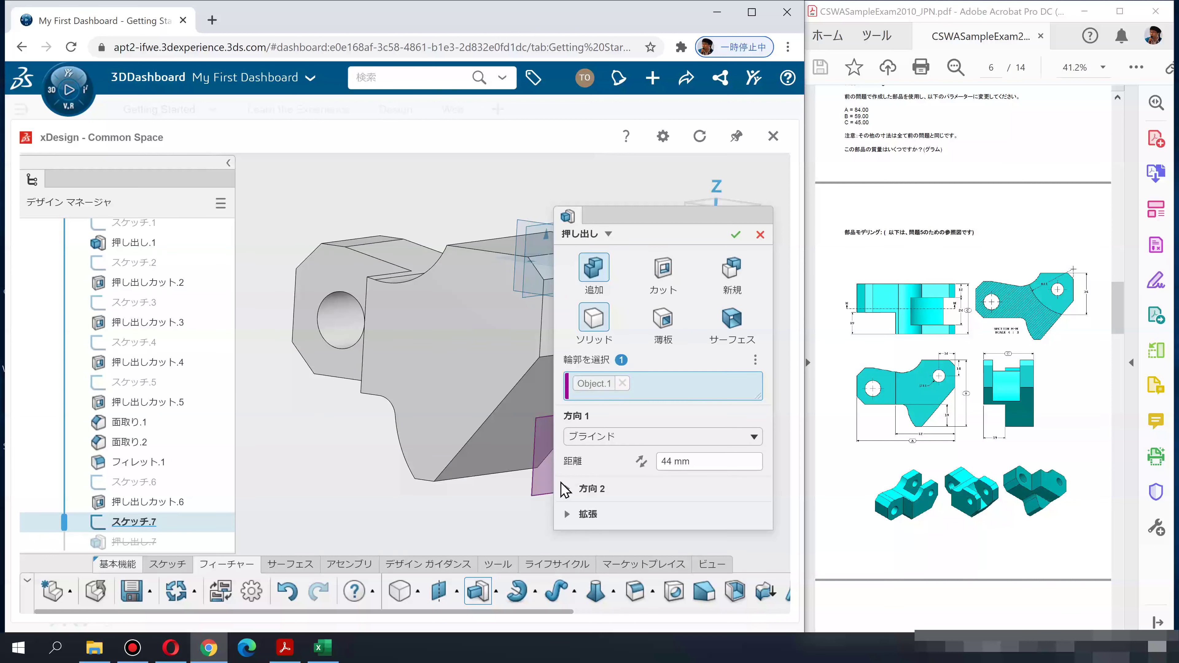
click(642, 462)
click(627, 439)
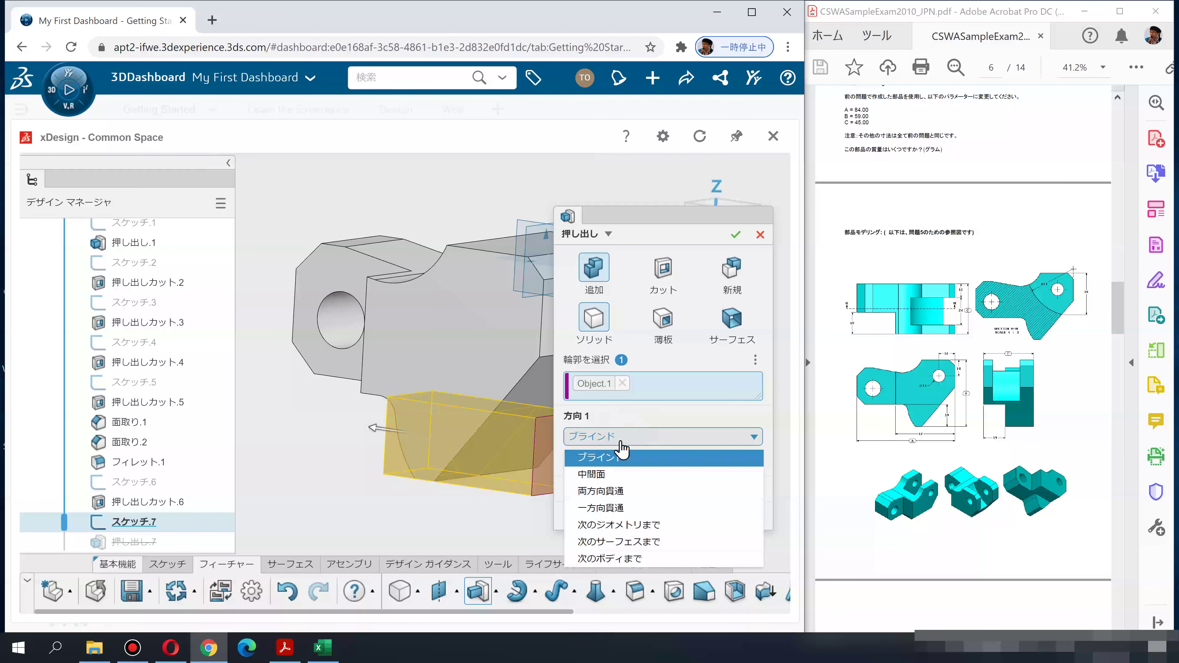
click(606, 493)
click(655, 293)
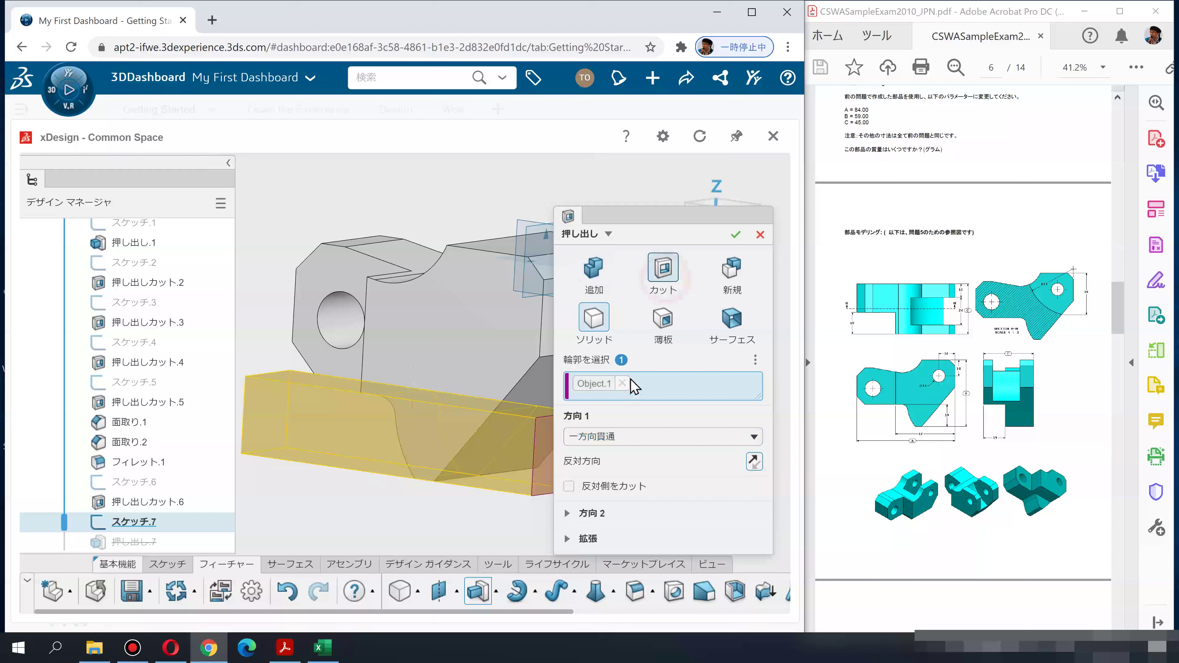
click(735, 235)
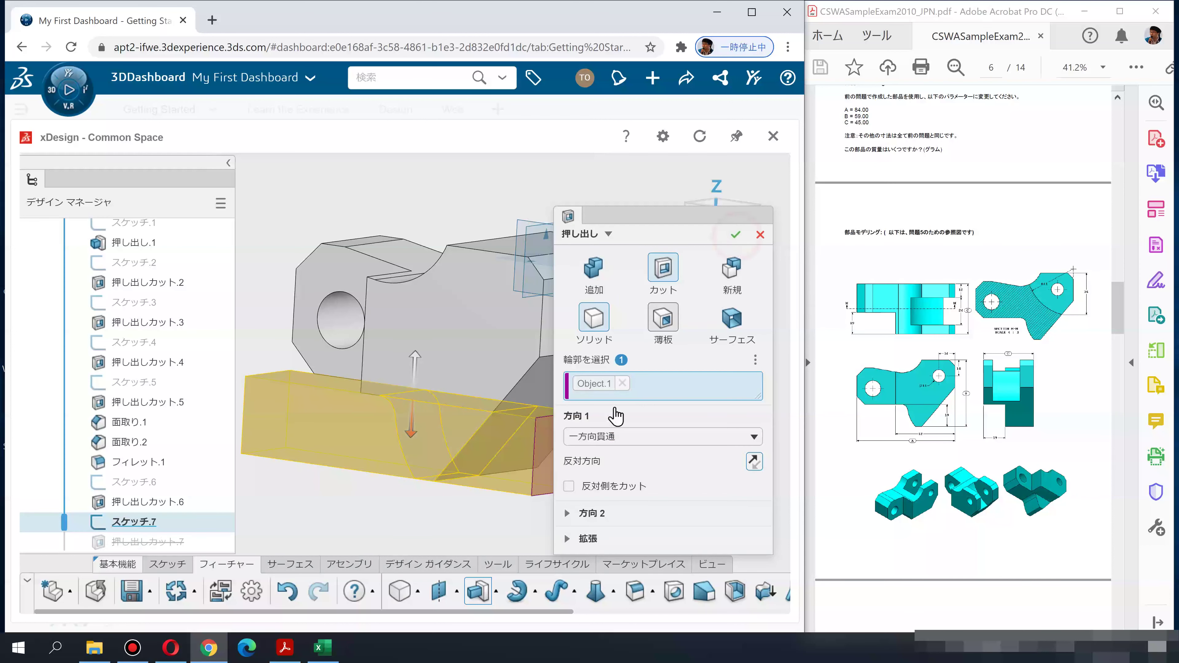
Select the large angled face and open a new sketch on it
middle_drag(646, 503, 697, 438)
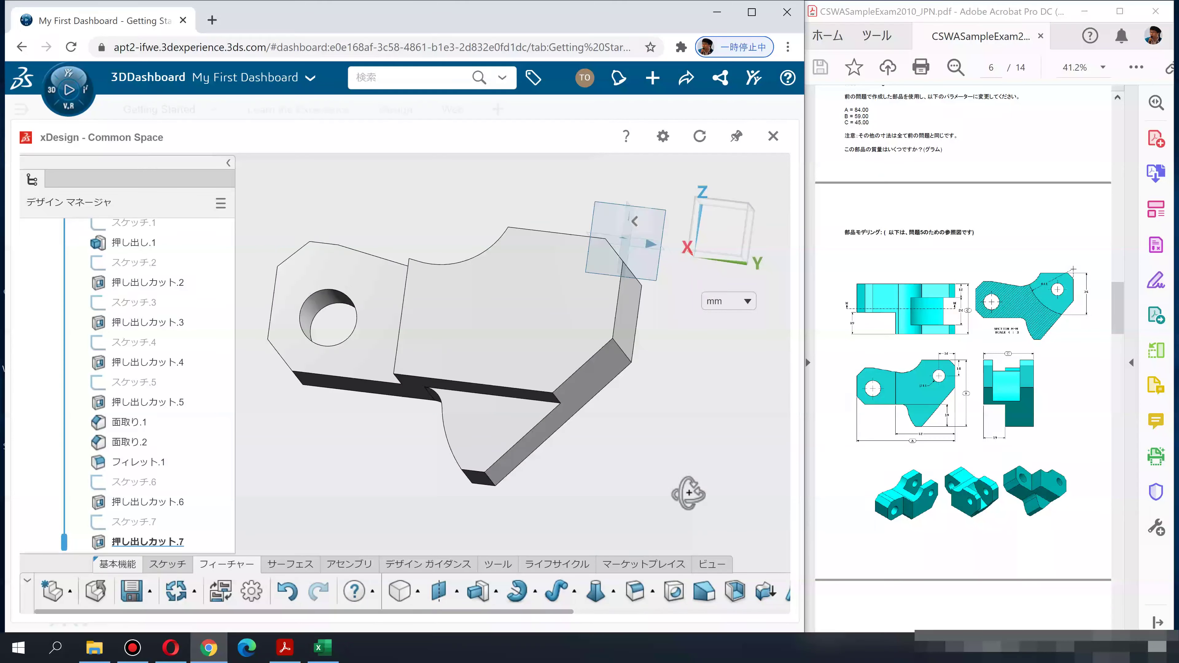
middle_drag(698, 438, 686, 505)
click(572, 350)
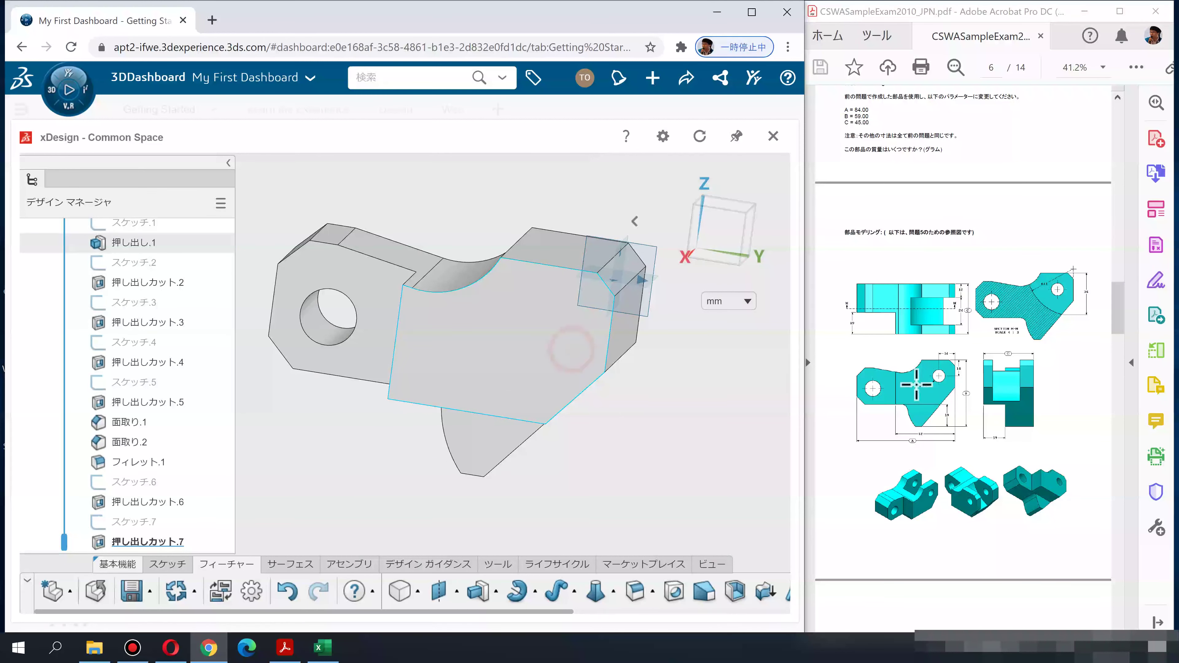
click(609, 291)
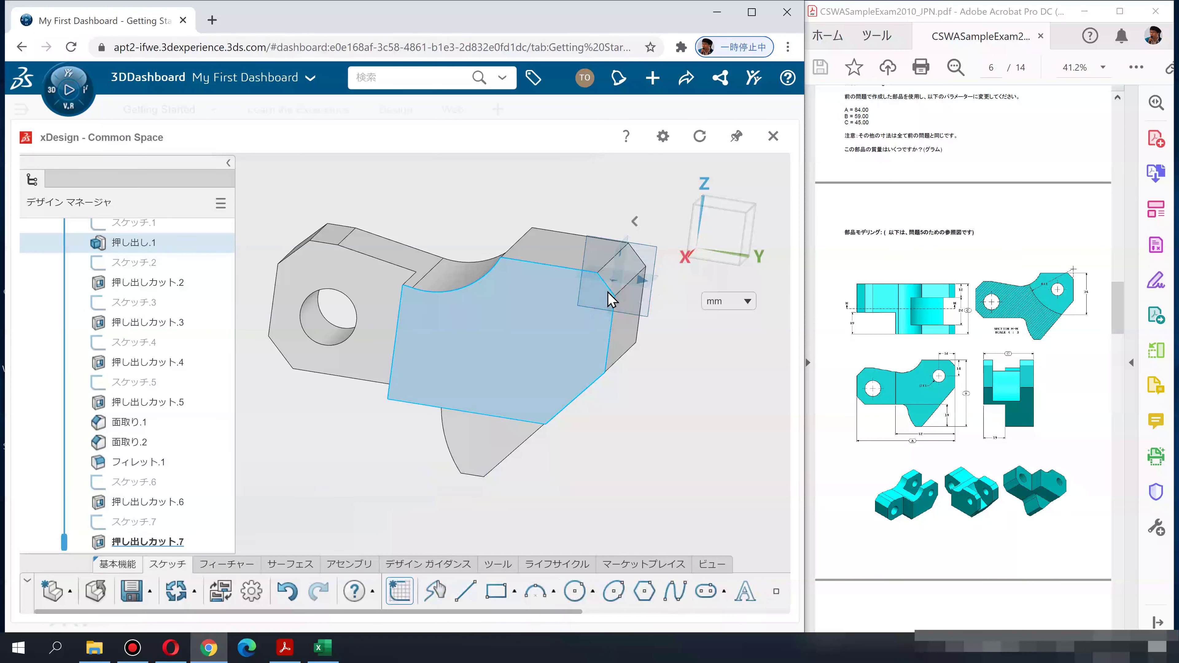
Draw a circle on the face and dimension it to 11 mm diameter
click(569, 594)
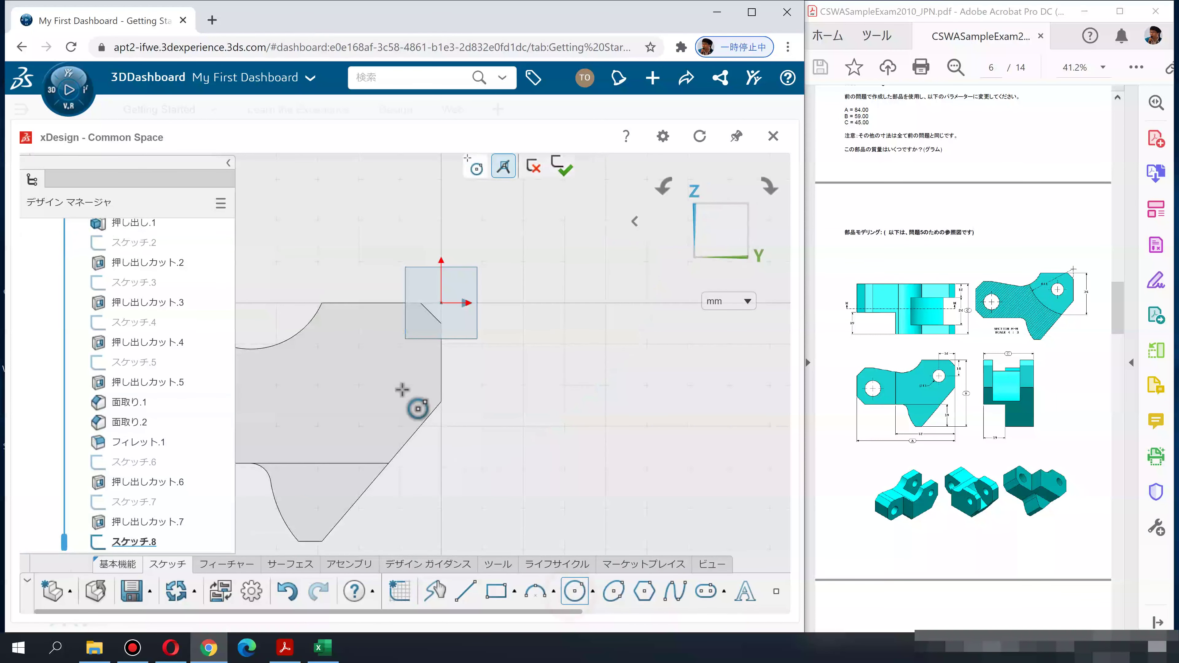
click(375, 355)
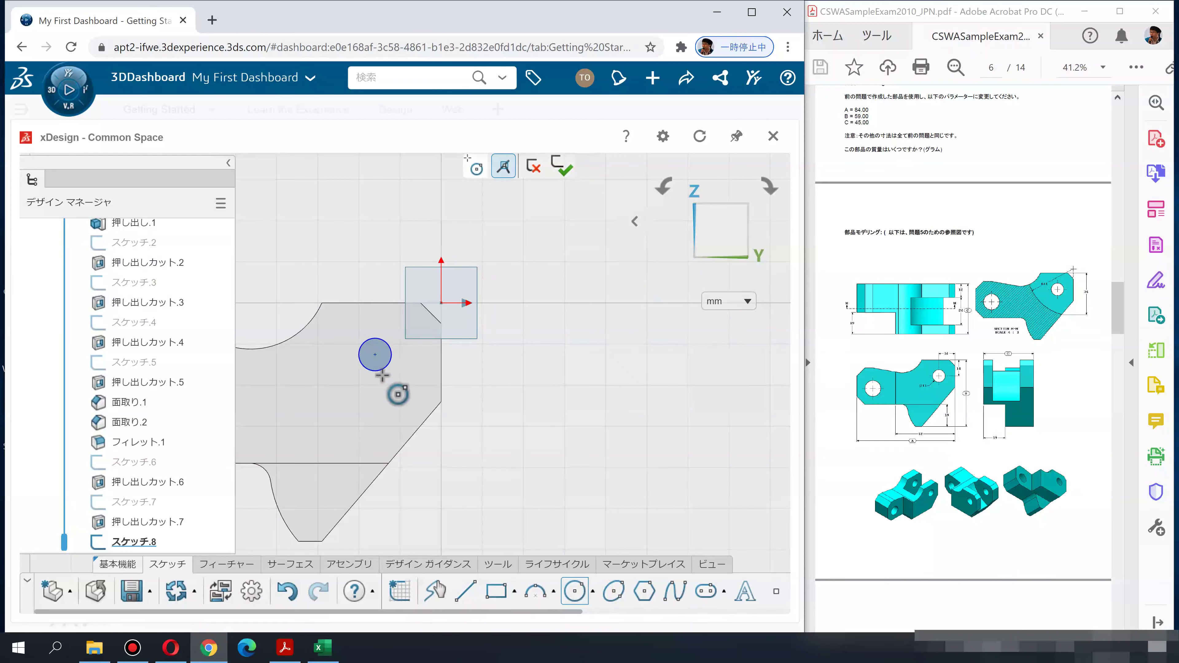
click(397, 374)
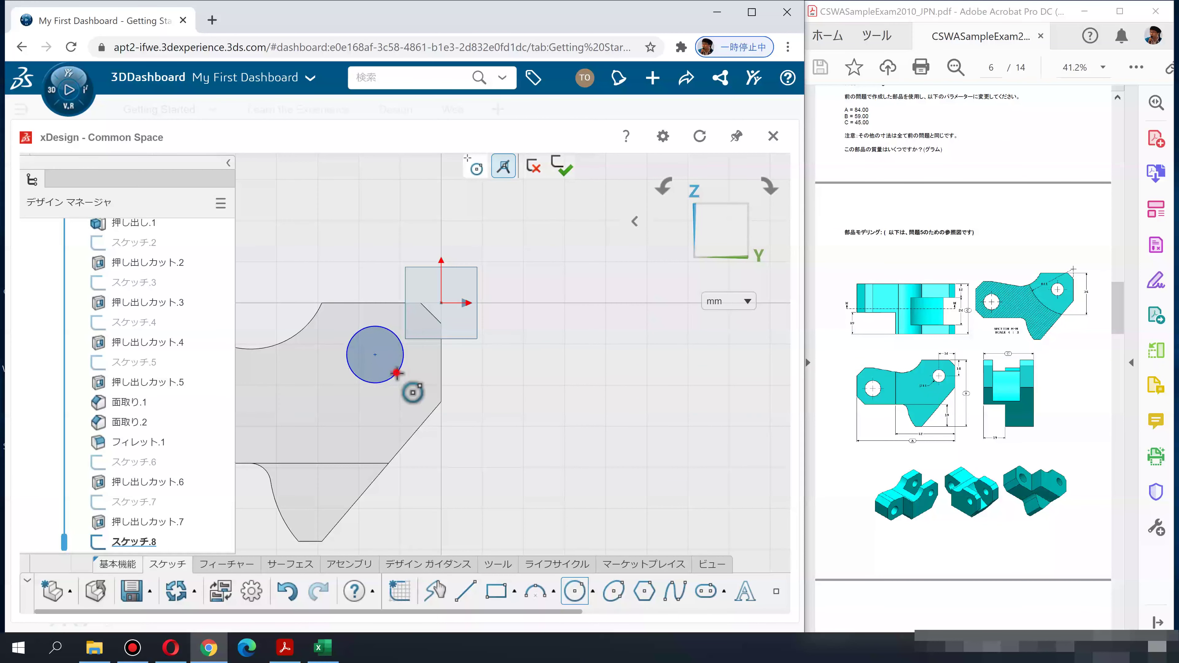
click(360, 378)
click(300, 258)
text(11)
key(Return)
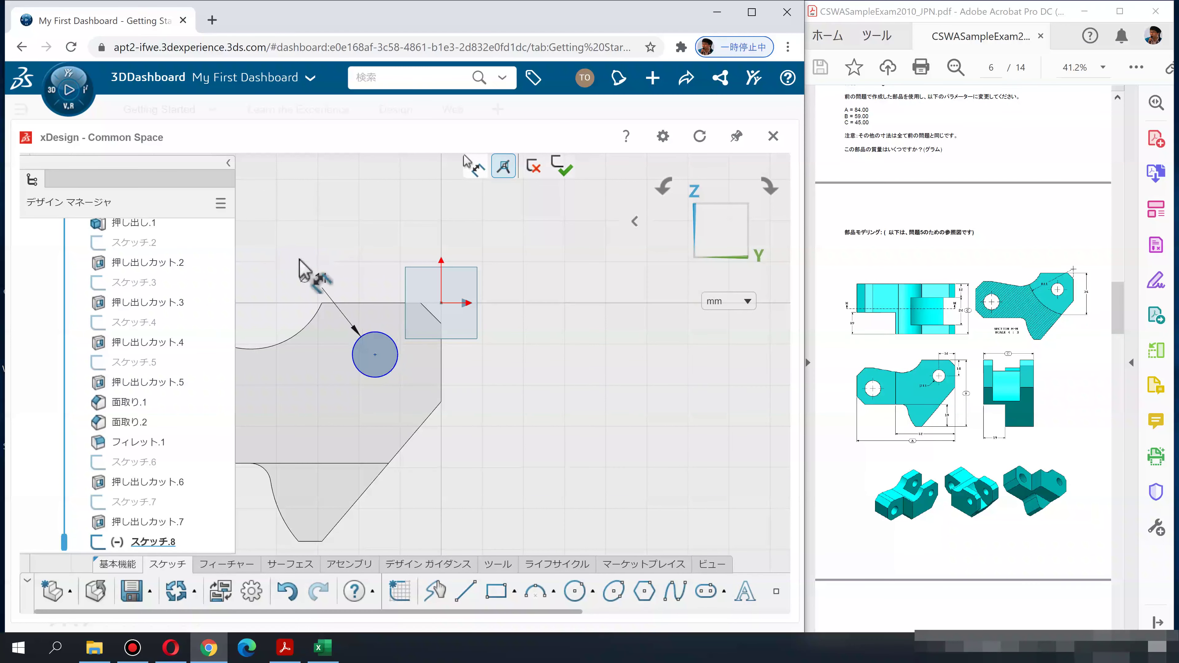
Locate the circle centre 14 mm horizontally and 14 mm vertically from the edges, then exit the sketch
click(375, 356)
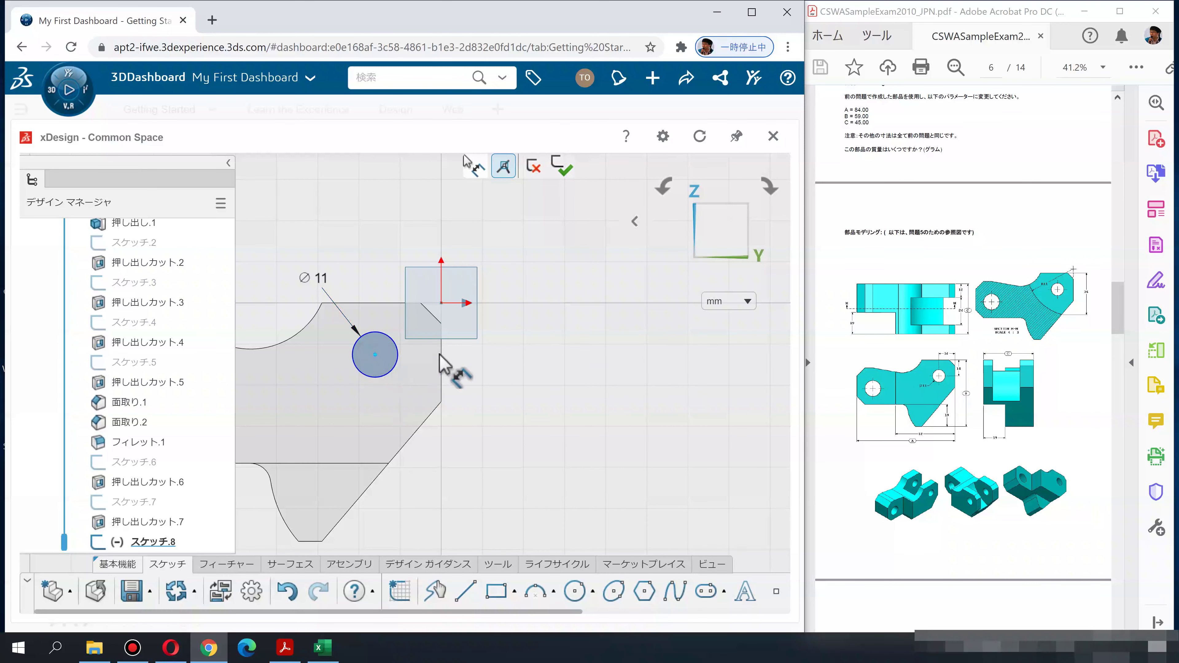
click(441, 349)
click(393, 232)
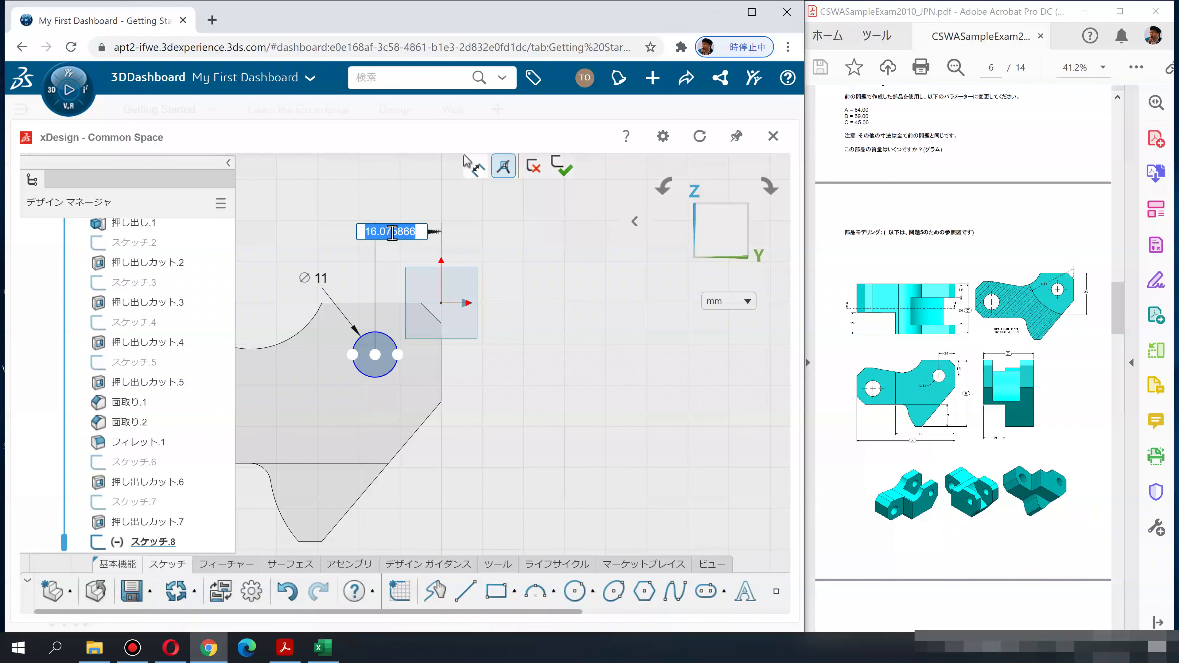
text(14)
key(Return)
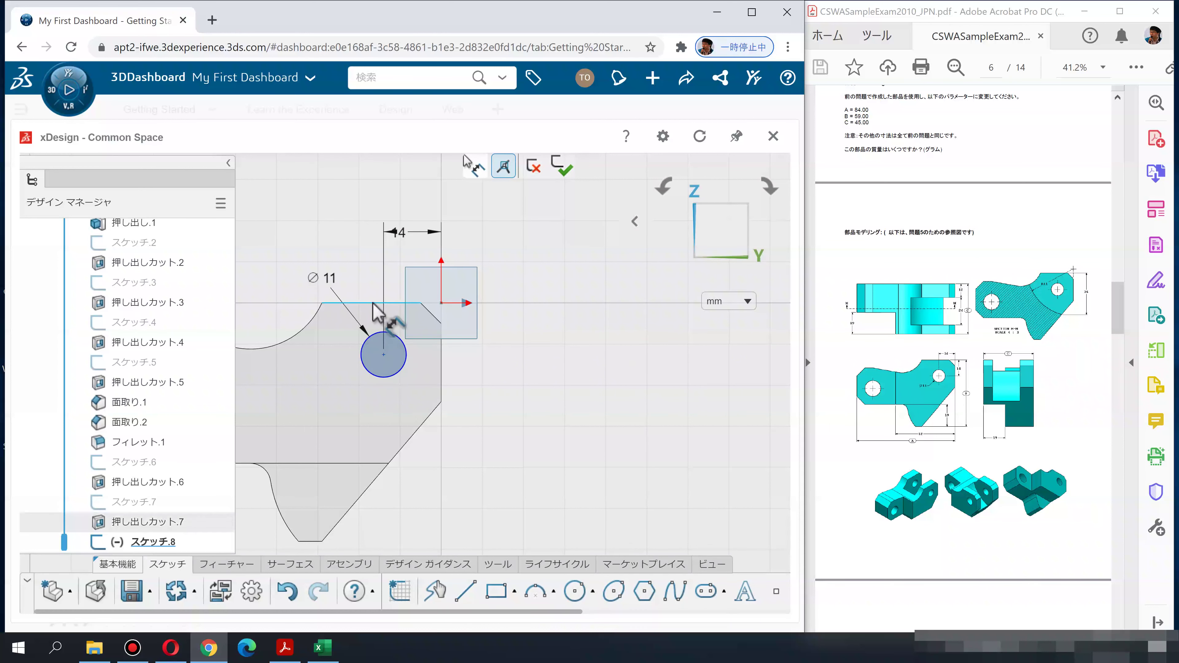
click(383, 355)
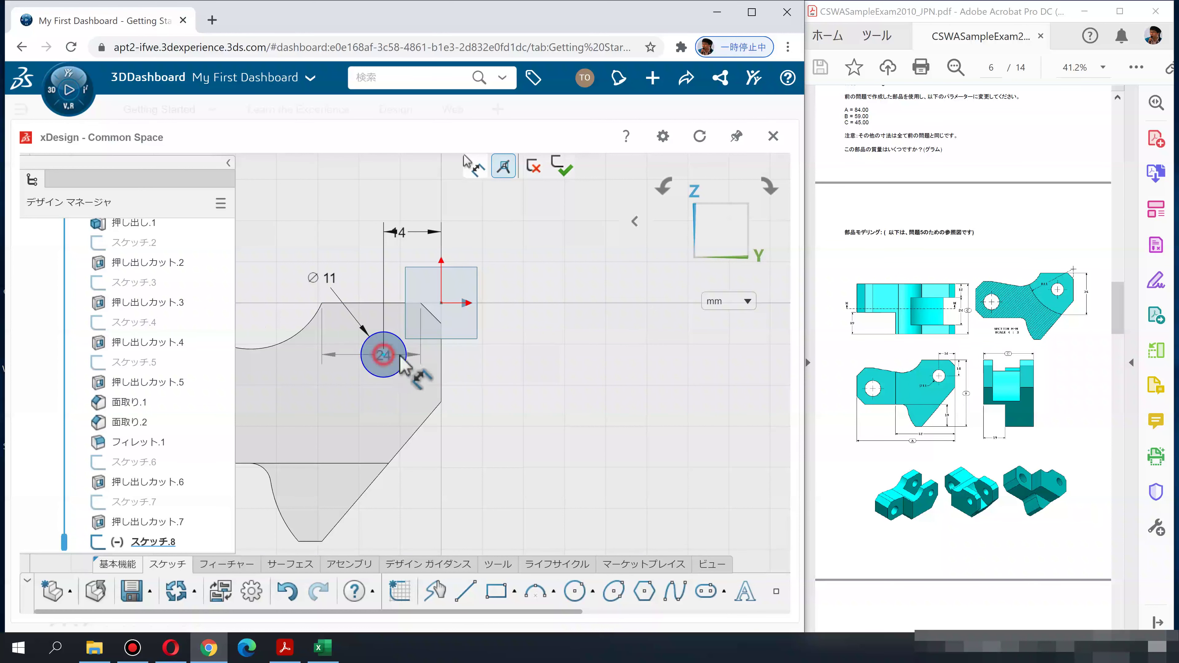
click(523, 334)
text(16)
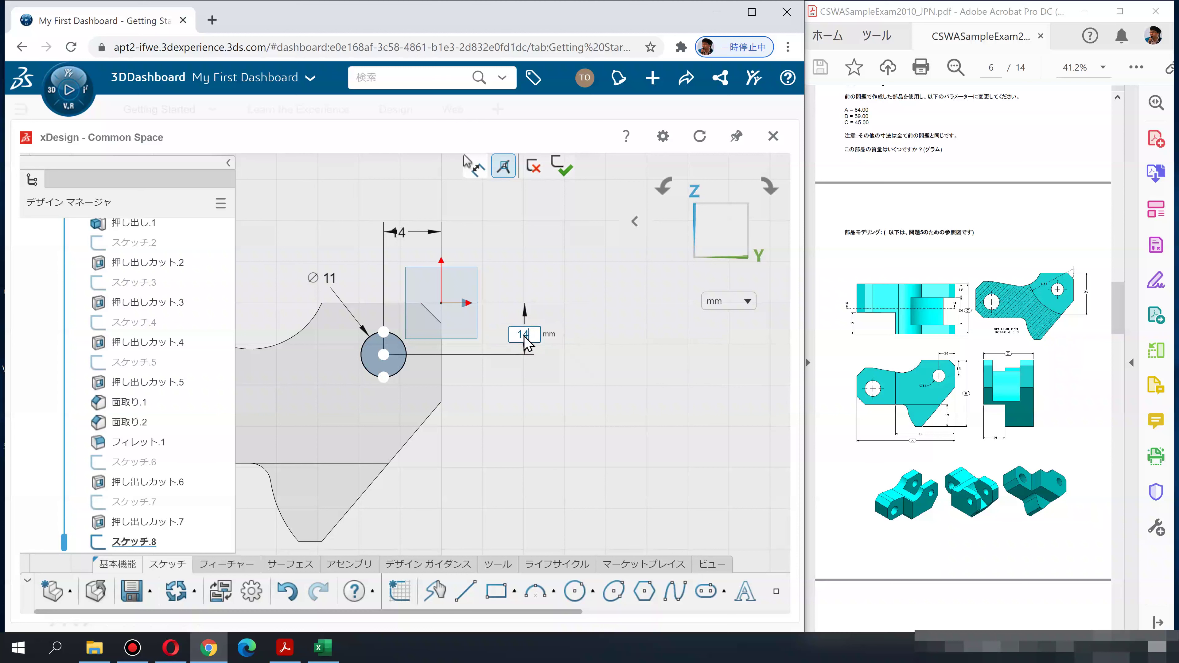
text(4)
key(Return)
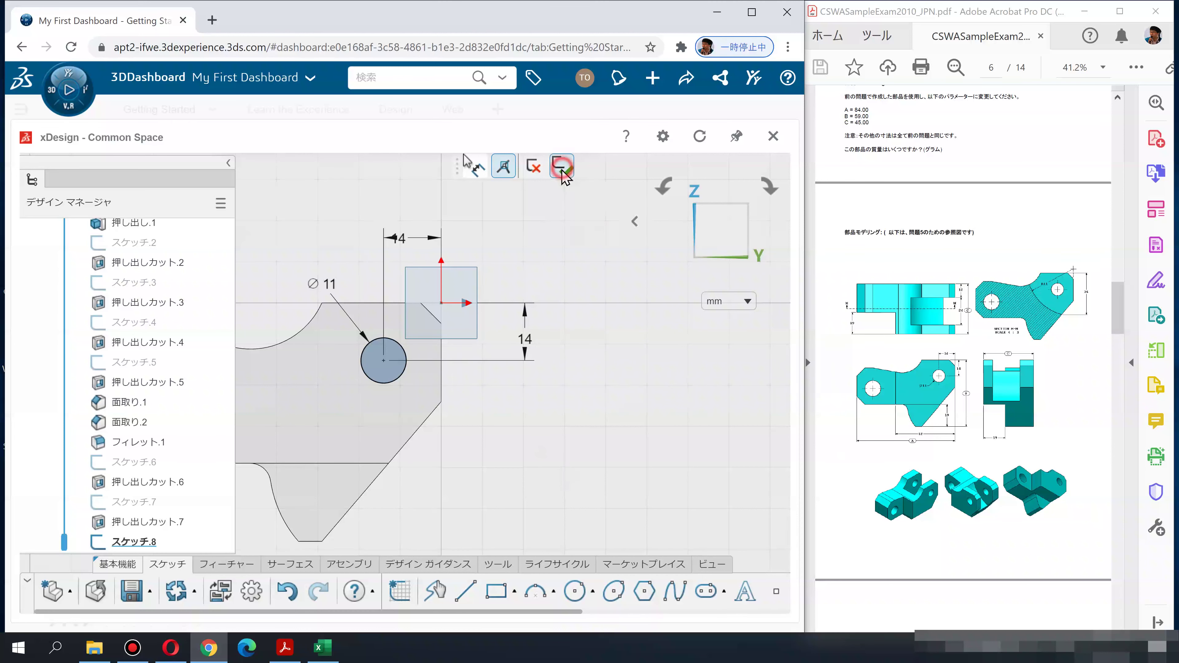
click(563, 175)
middle_drag(587, 449, 650, 435)
click(227, 563)
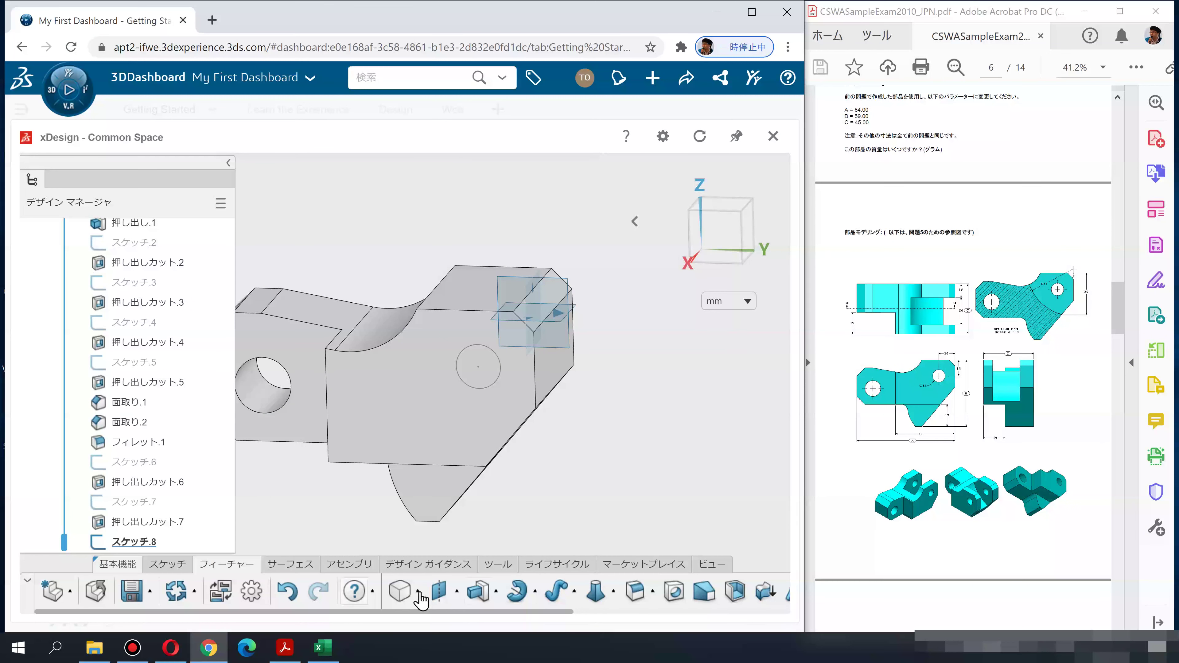
Cut Sketch.8's 11 mm circle Through All (一方向貫通) as Extrude Cut.8 to make the hole
click(479, 371)
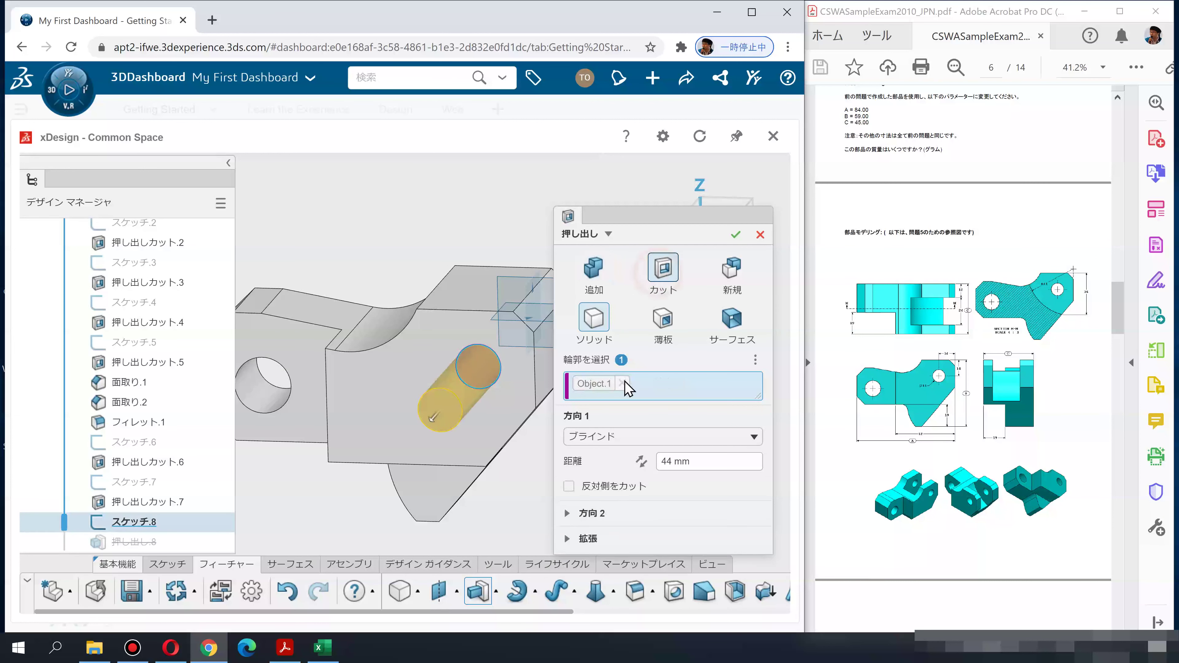
click(631, 436)
click(599, 508)
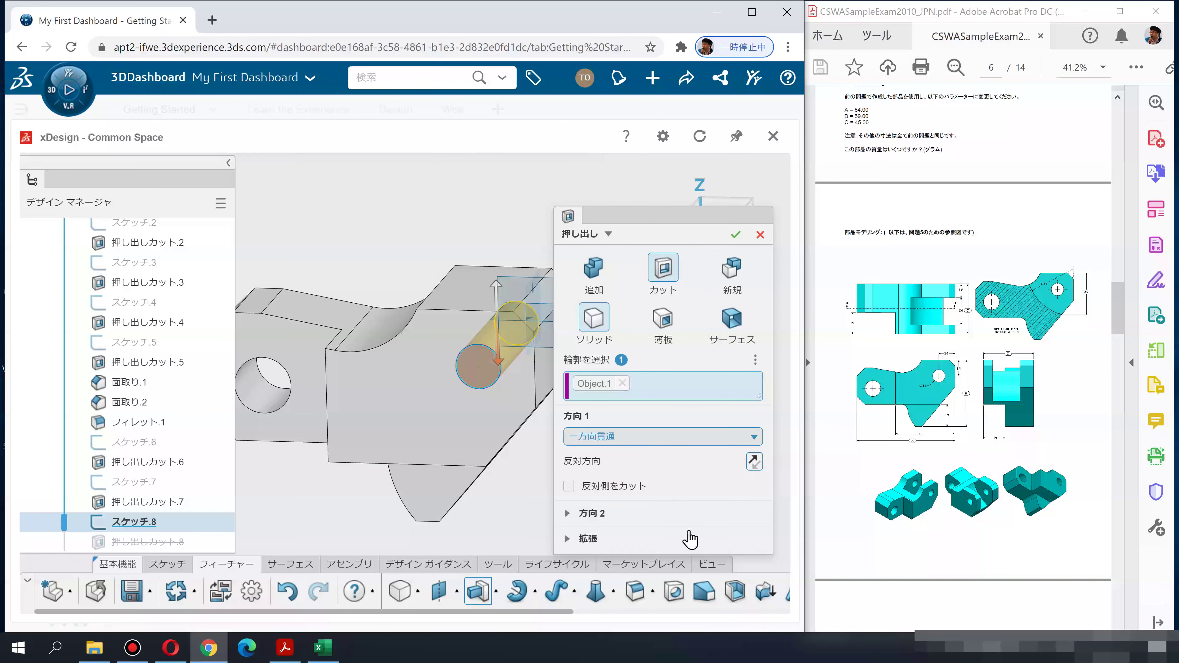
click(735, 235)
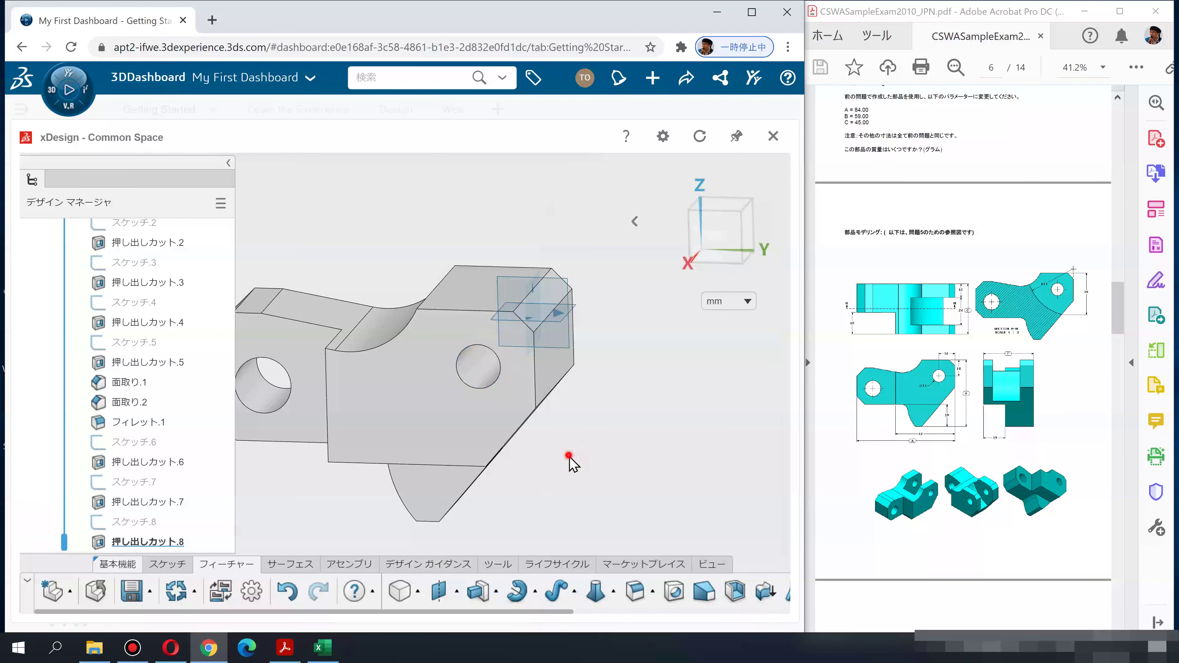
middle_drag(563, 440, 522, 482)
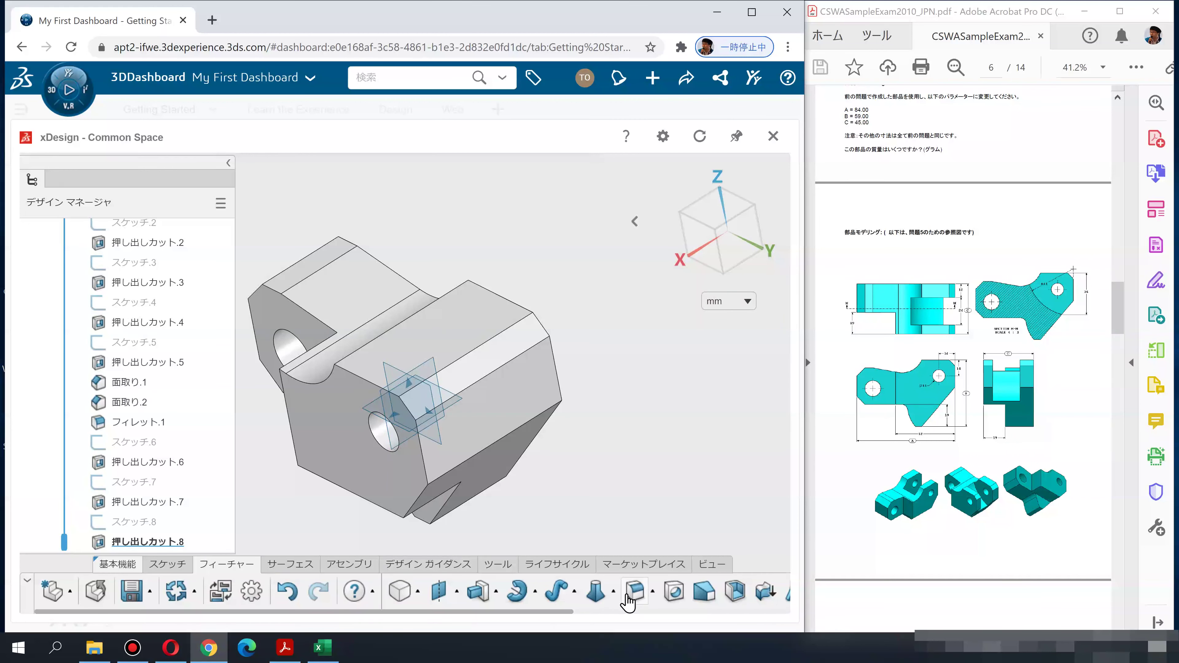
Create Plane.1 offset 12 mm inward from the part's side face and select it
click(439, 597)
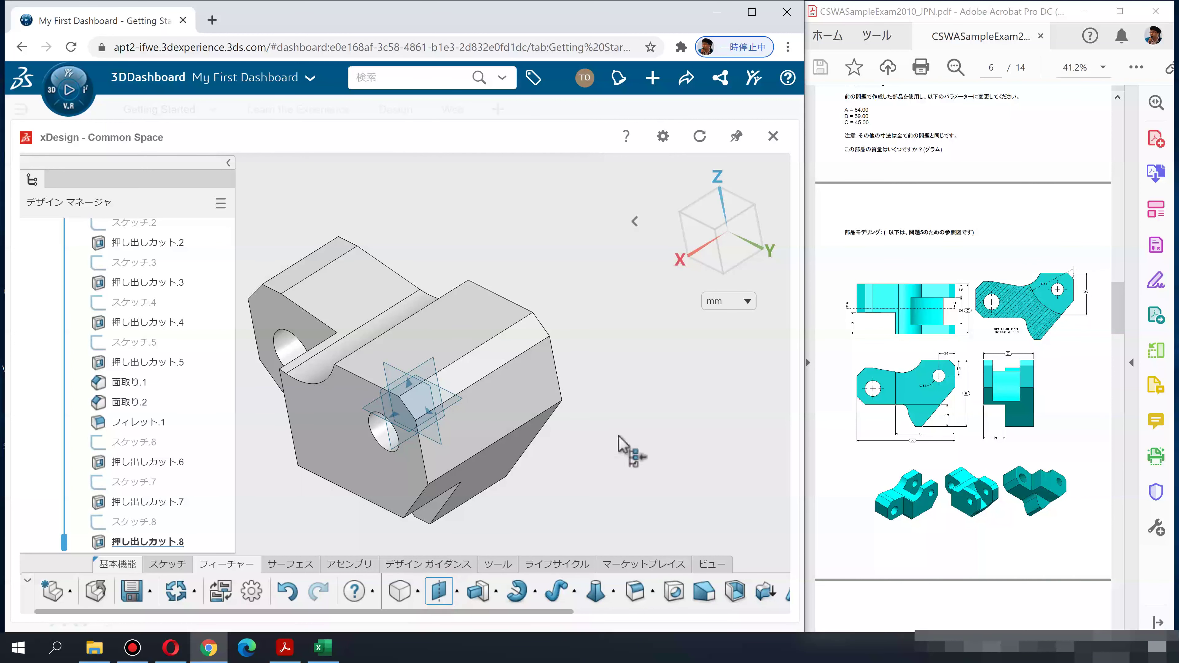
middle_drag(575, 481, 491, 444)
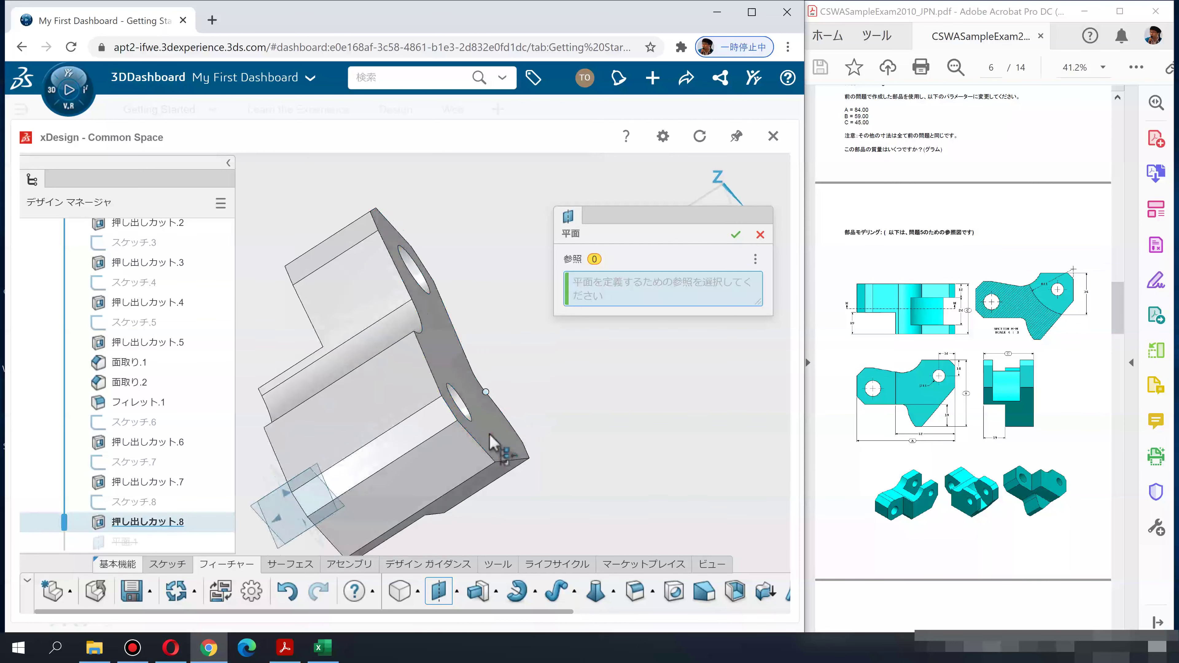
click(499, 446)
mouse_move(610, 427)
middle_down()
mouse_move(697, 401)
mouse_move(654, 356)
middle_up()
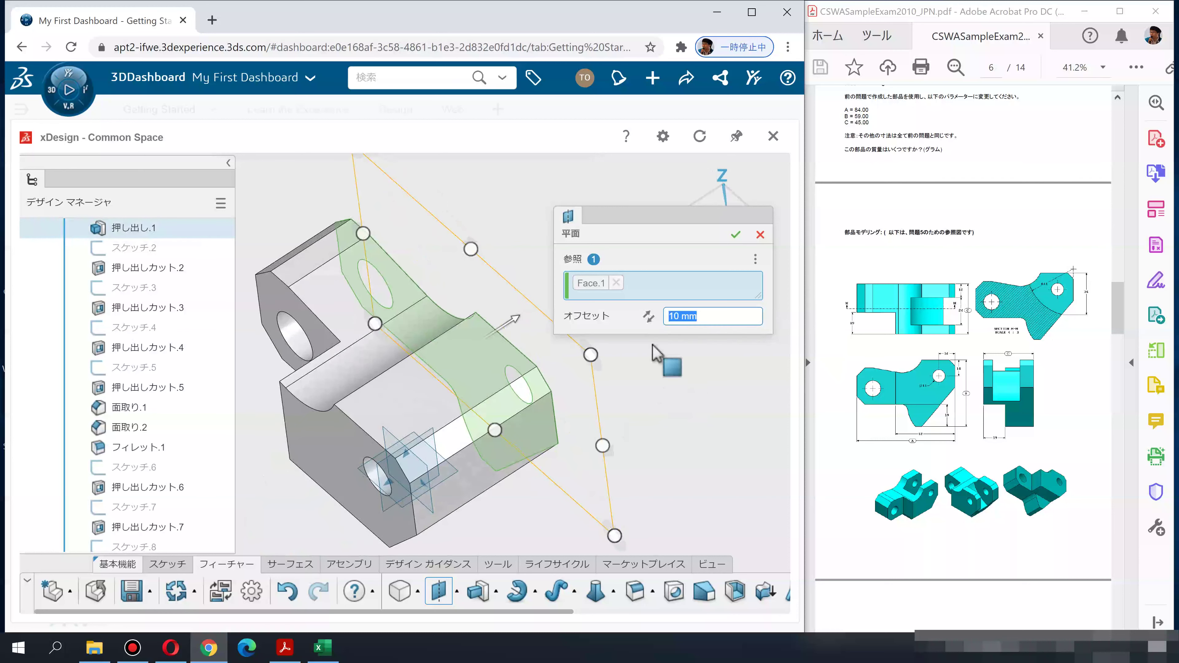
click(649, 317)
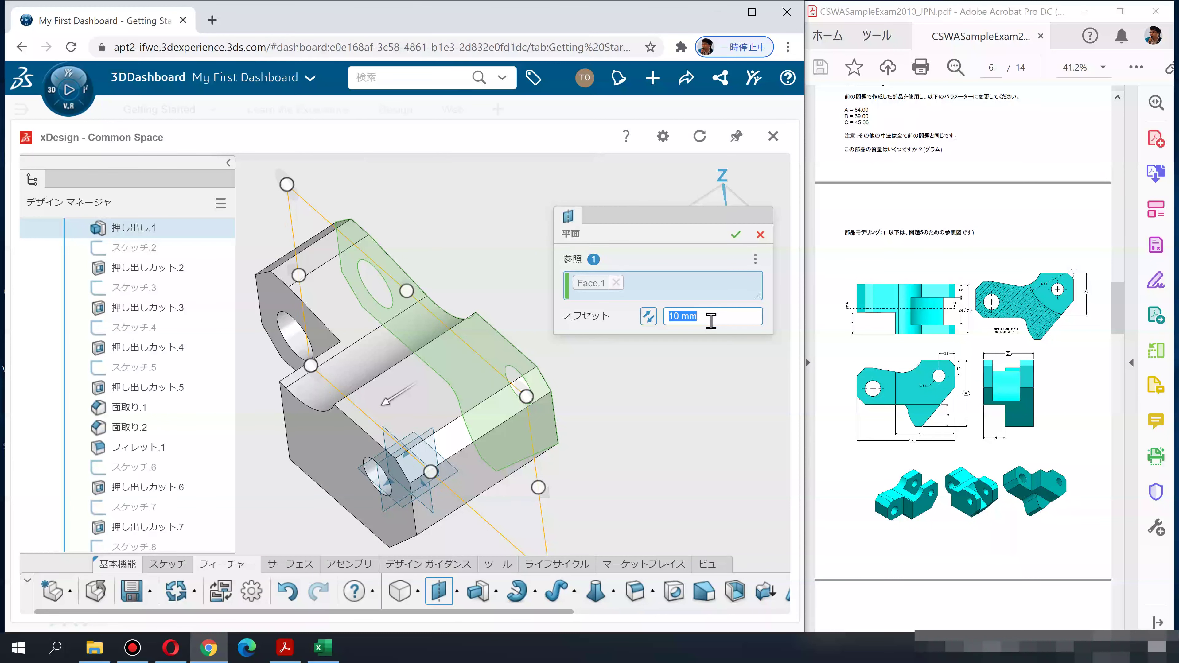
text(12)
key(Return)
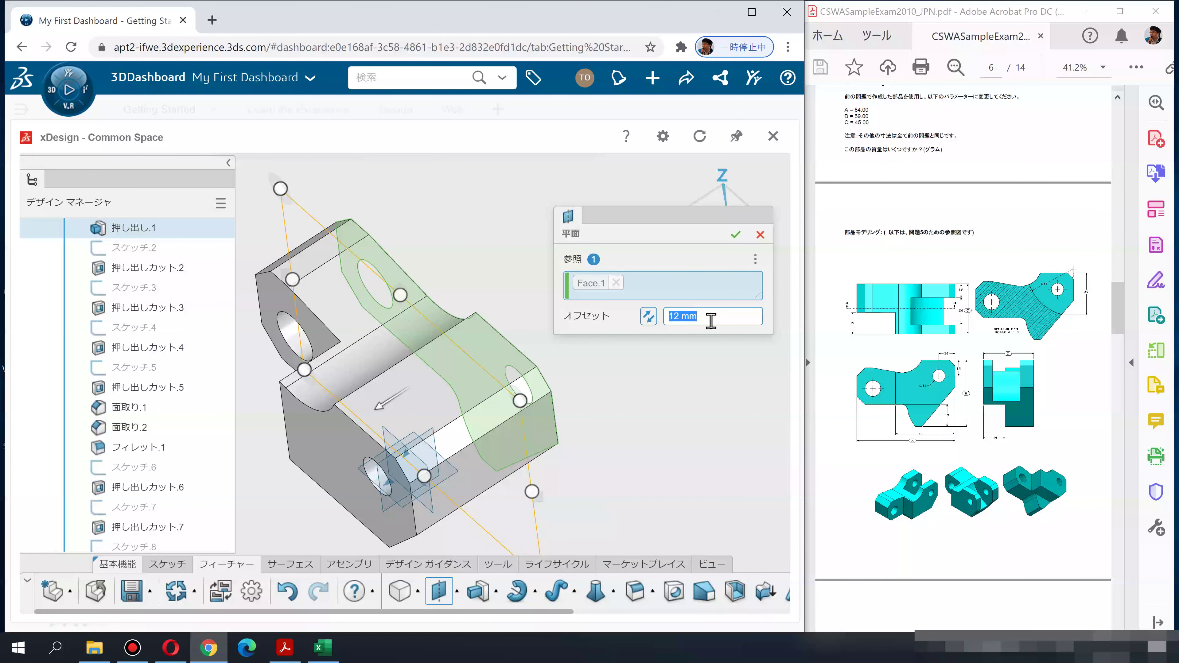
key(Return)
middle_drag(592, 388, 529, 506)
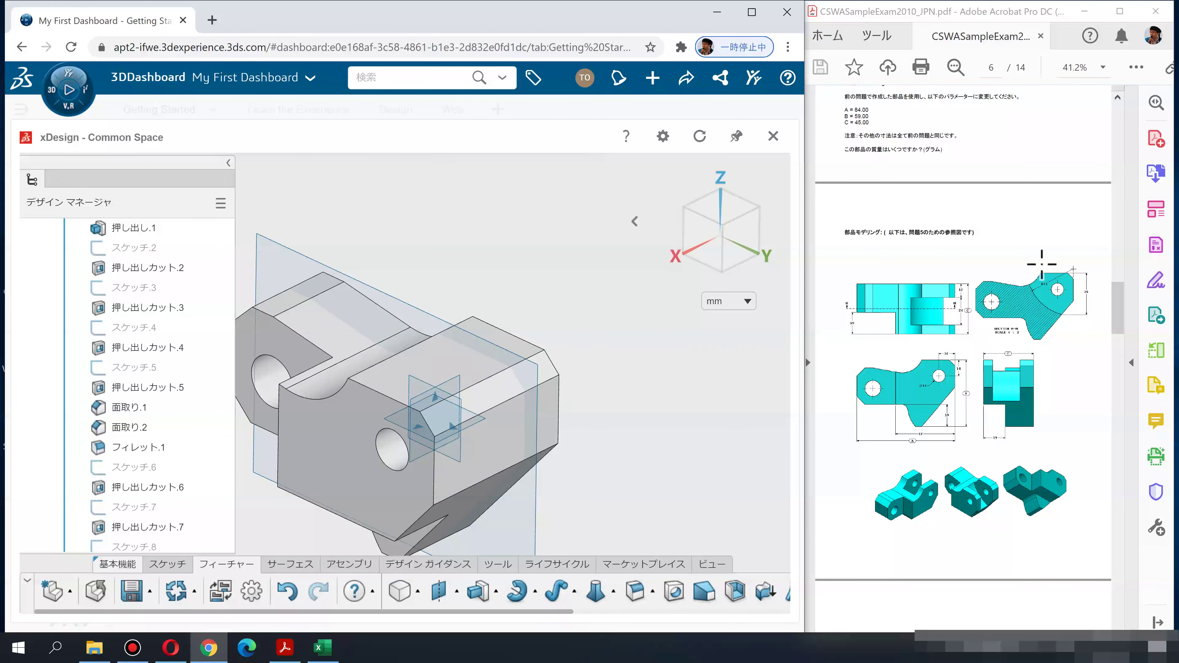
click(535, 516)
Start a sketch on the offset plane, viewed straight on
click(572, 441)
click(700, 246)
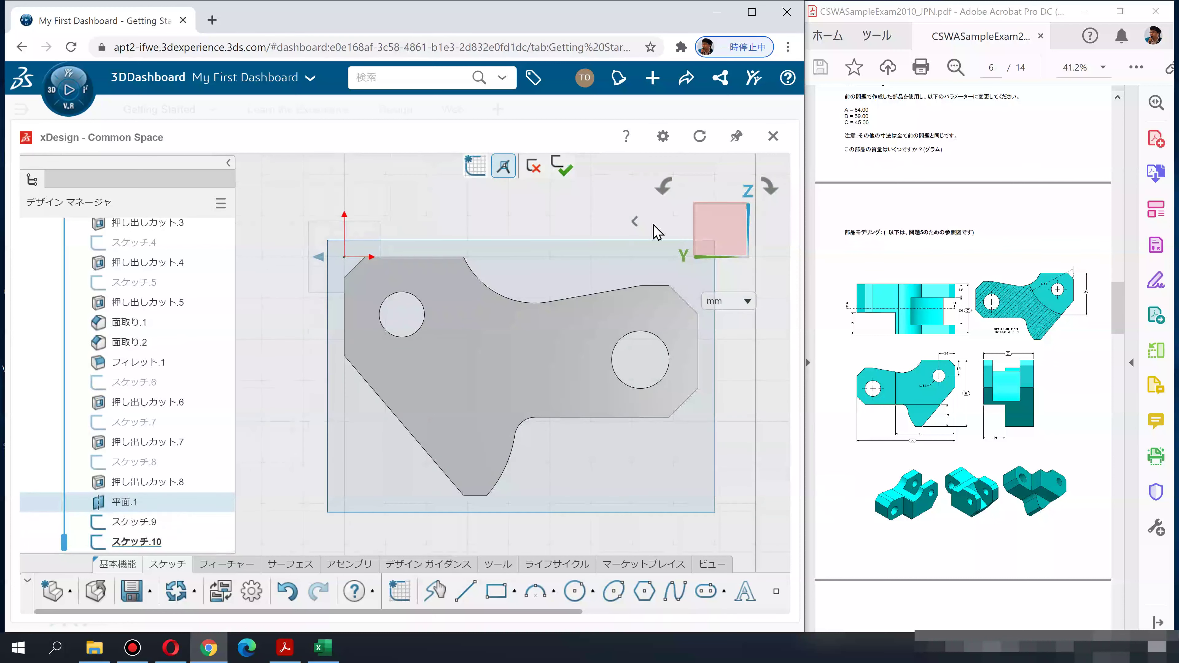
mouse_move(602, 325)
middle_down()
mouse_move(367, 312)
mouse_move(487, 324)
middle_up()
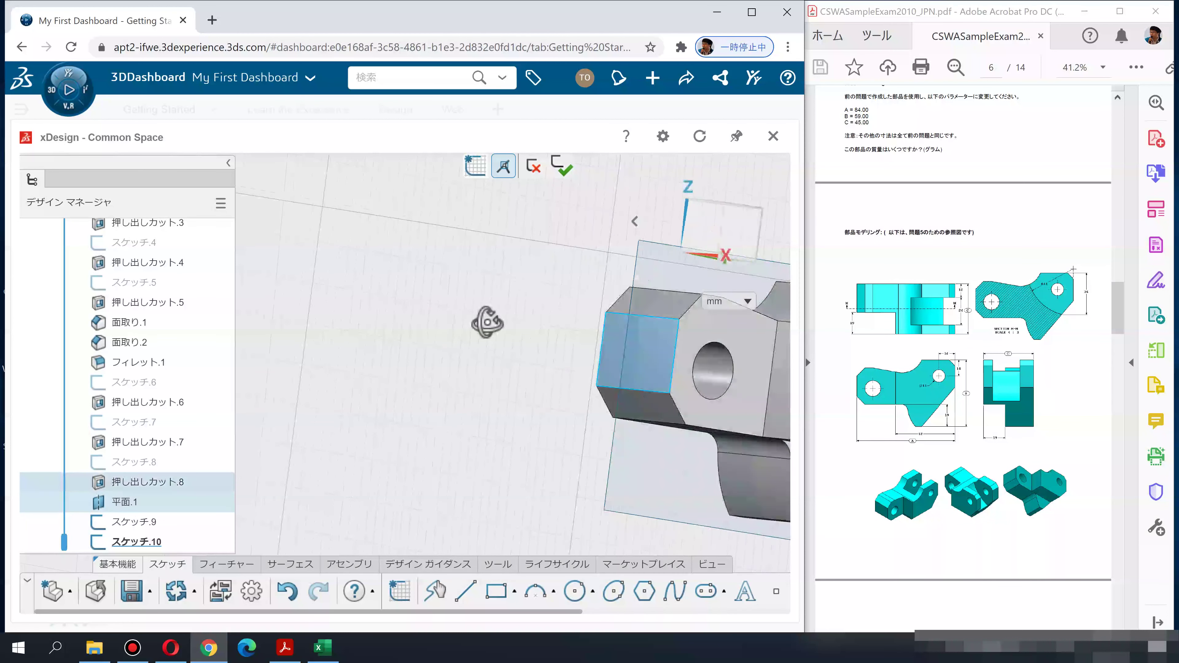
key(ctrl+8)
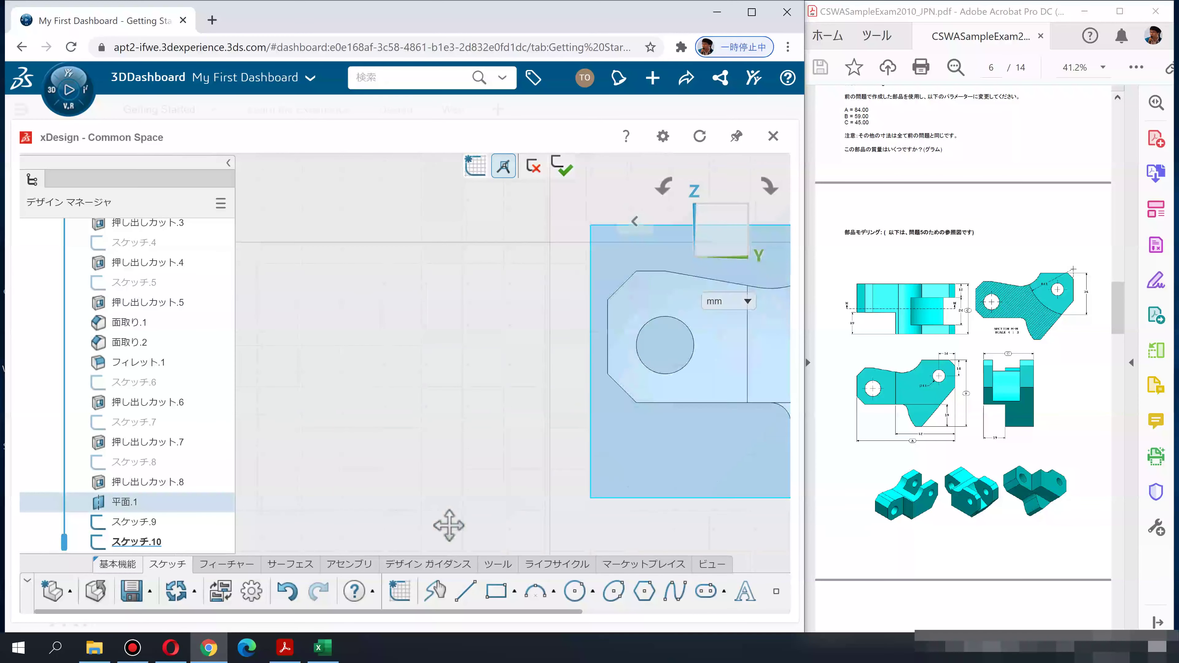
Draw a large circle and centre it on the vertical sketch axis
click(575, 591)
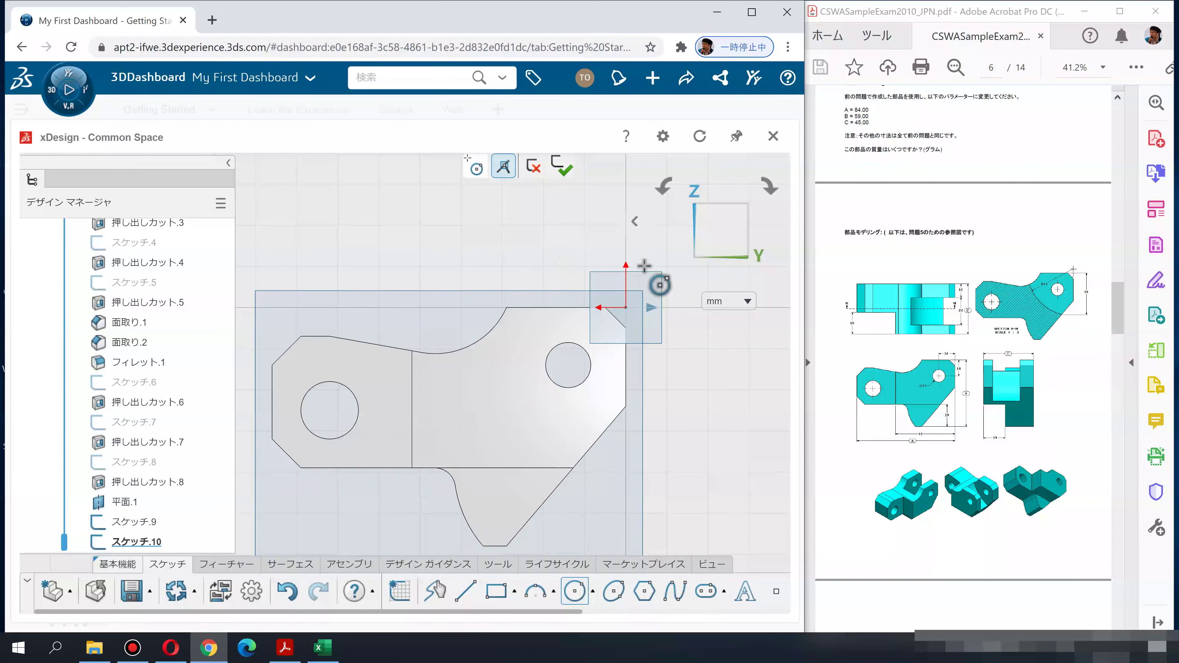
click(622, 257)
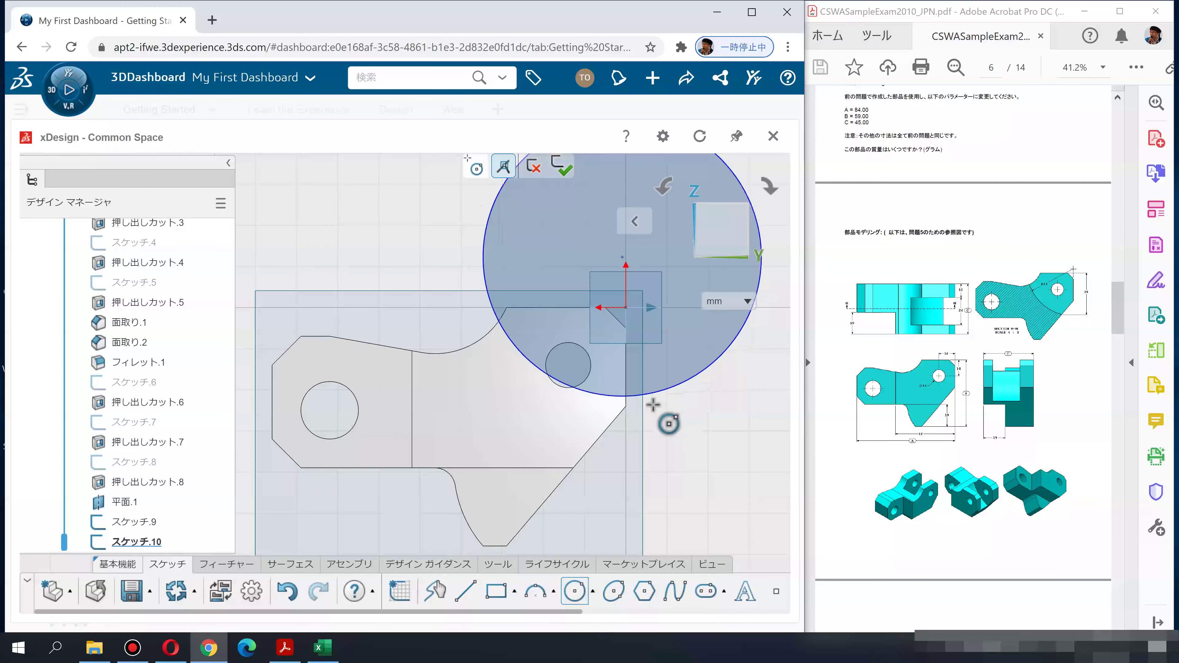
click(645, 417)
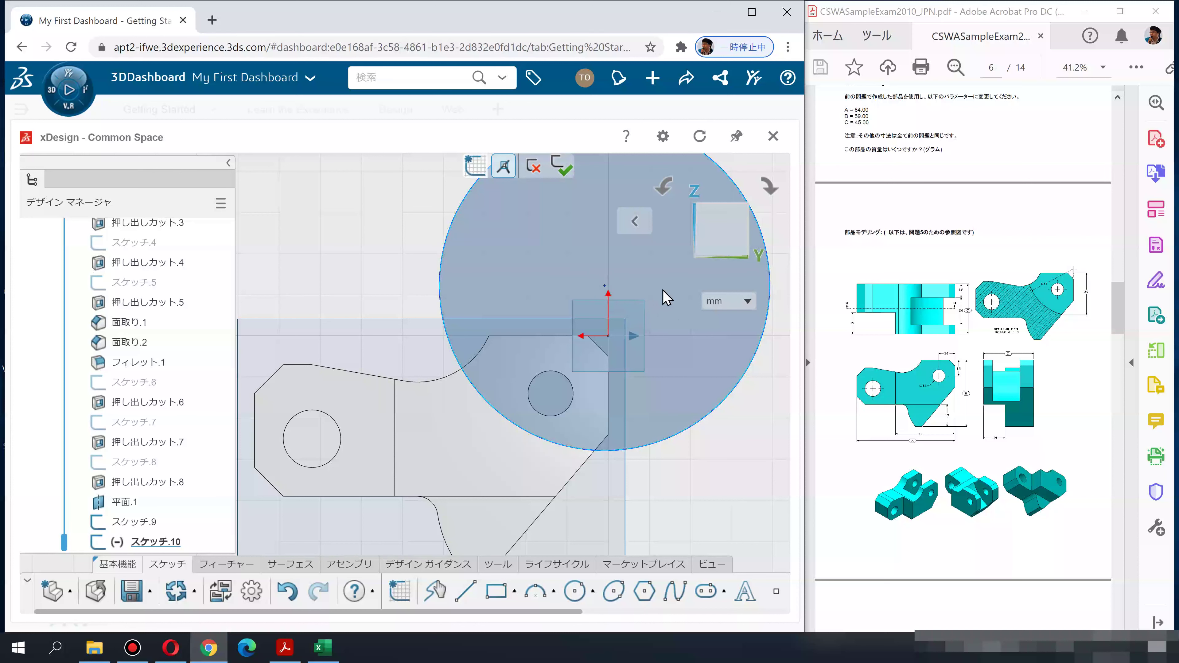
drag(604, 285, 666, 292)
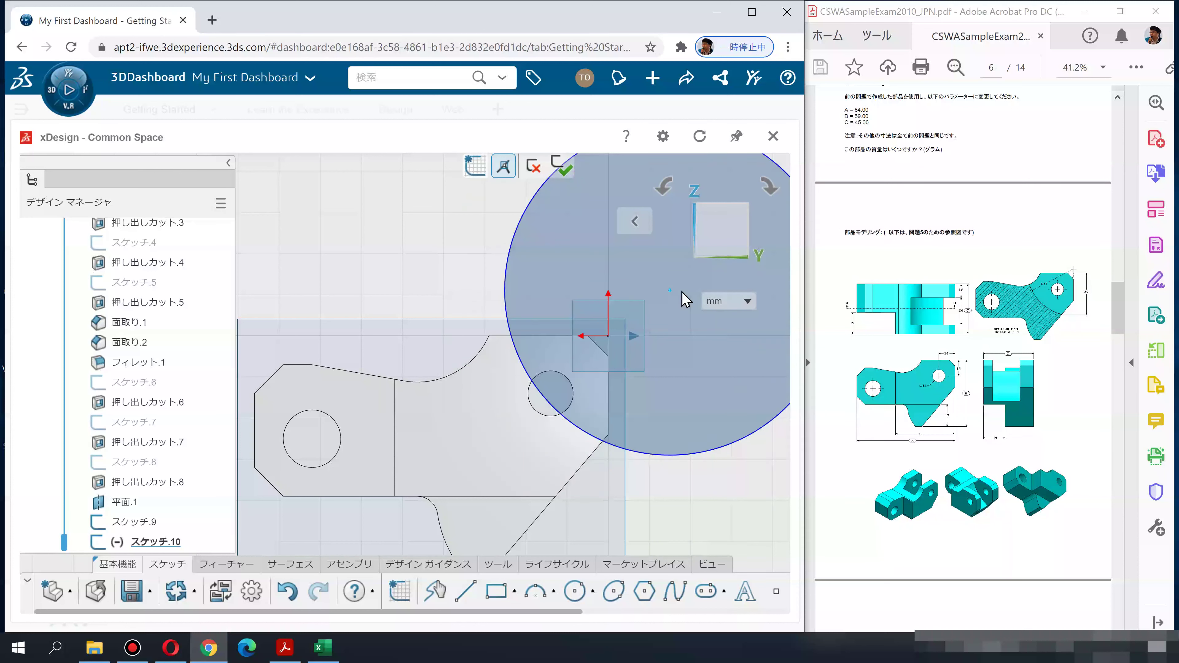
click(608, 394)
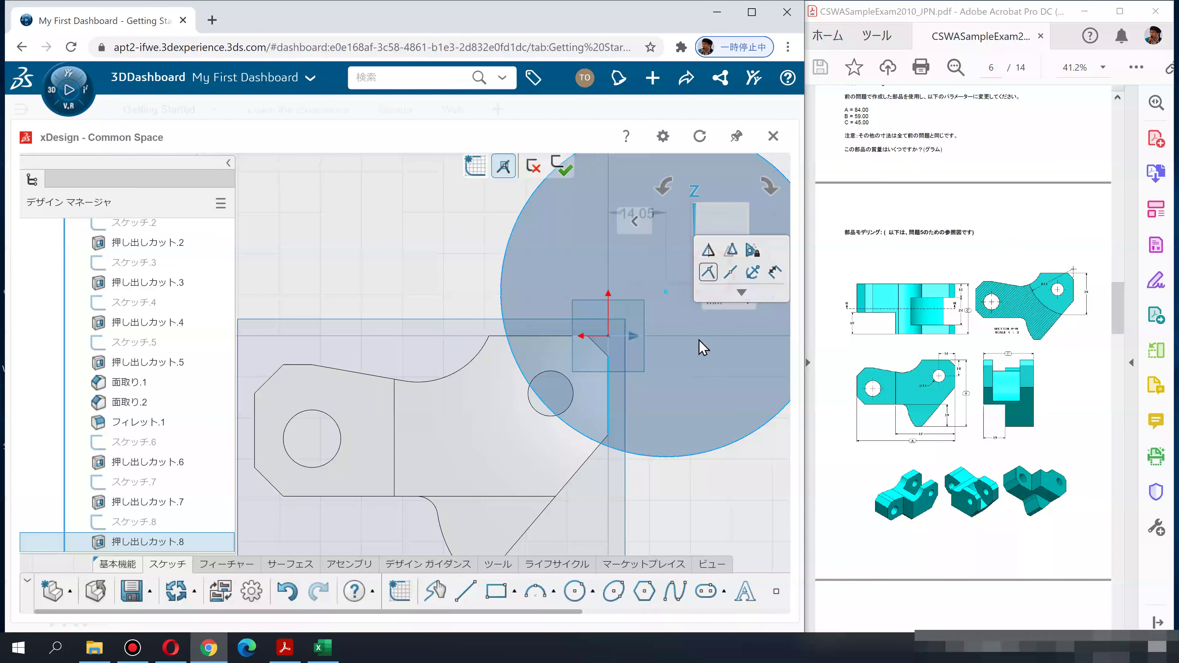
click(710, 275)
click(703, 477)
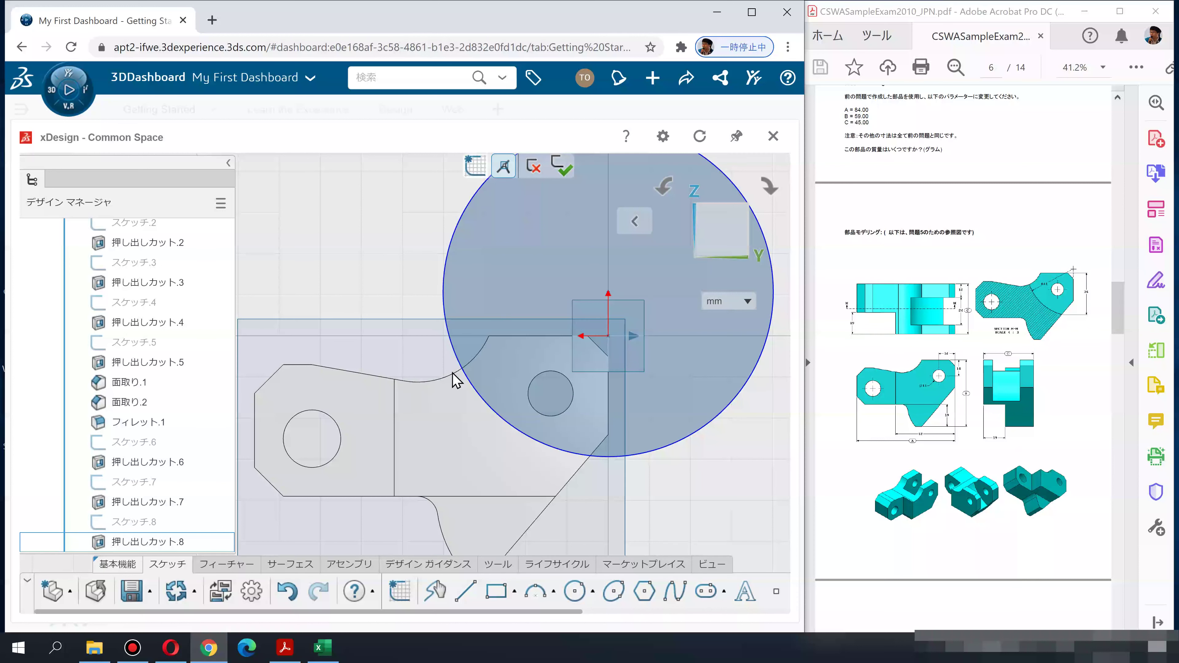
drag(513, 613, 776, 619)
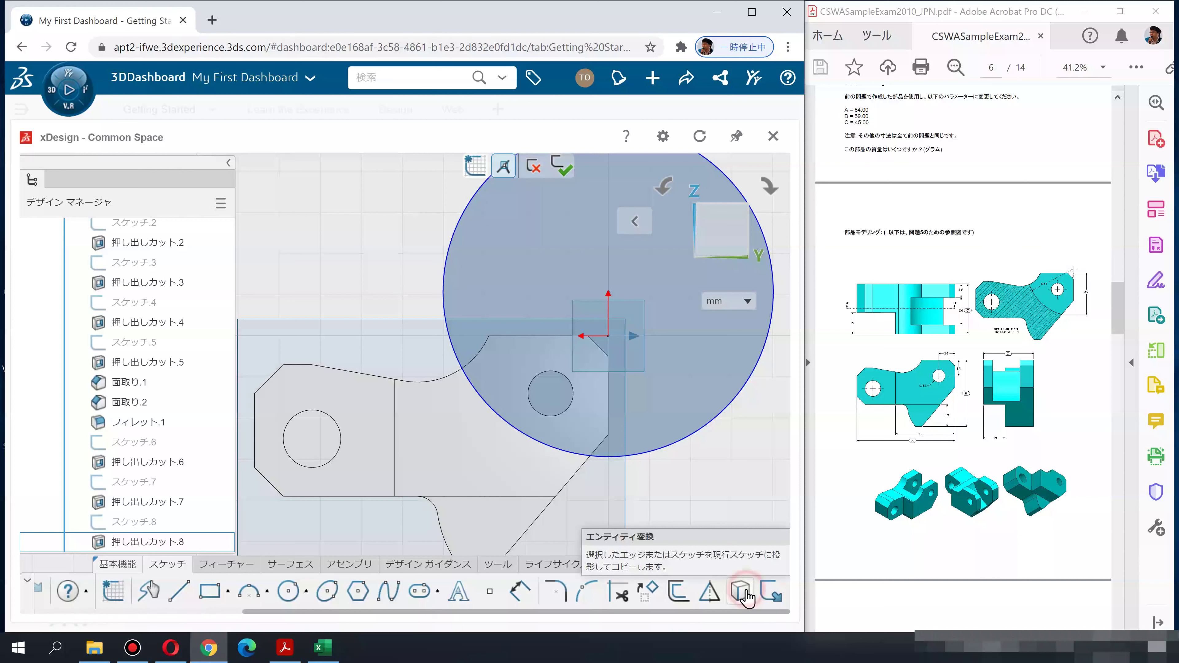
Convert the part's curved arc, chamfer diagonal and vertical edges into the sketch
click(747, 597)
click(440, 380)
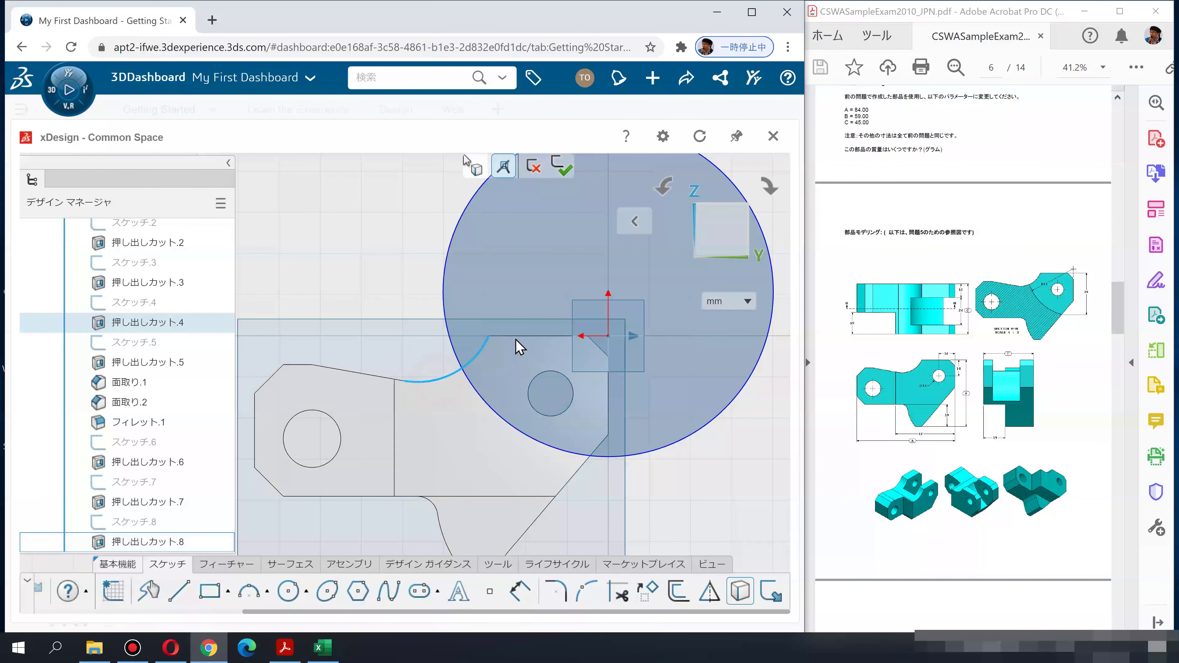
click(600, 352)
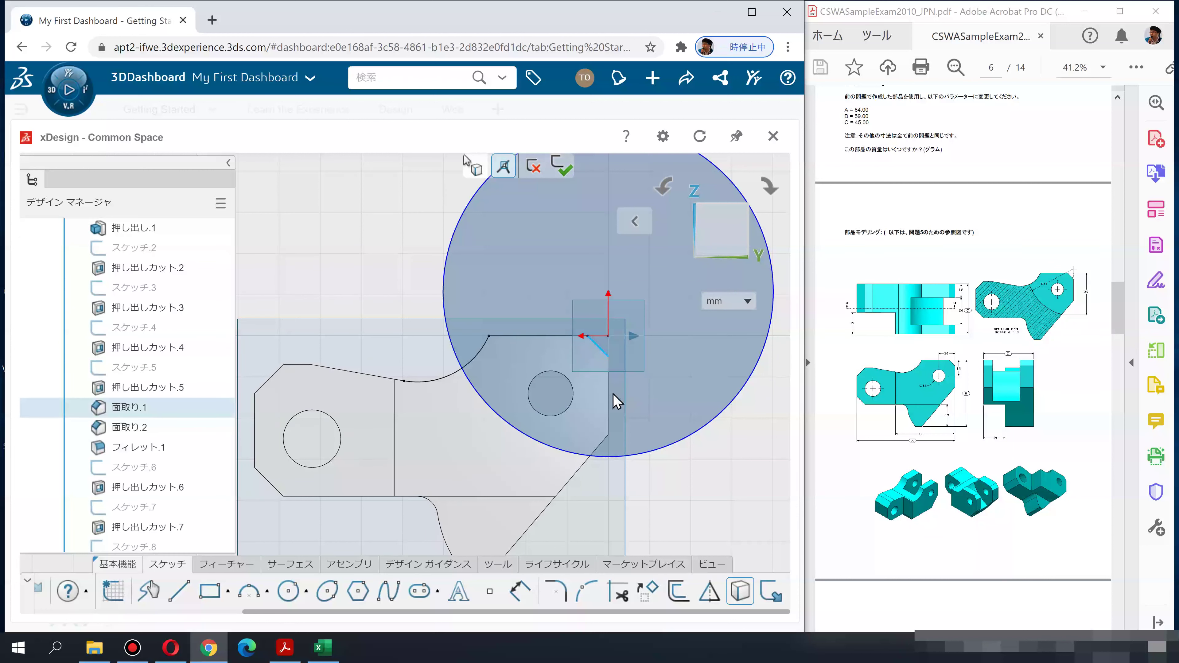
click(575, 473)
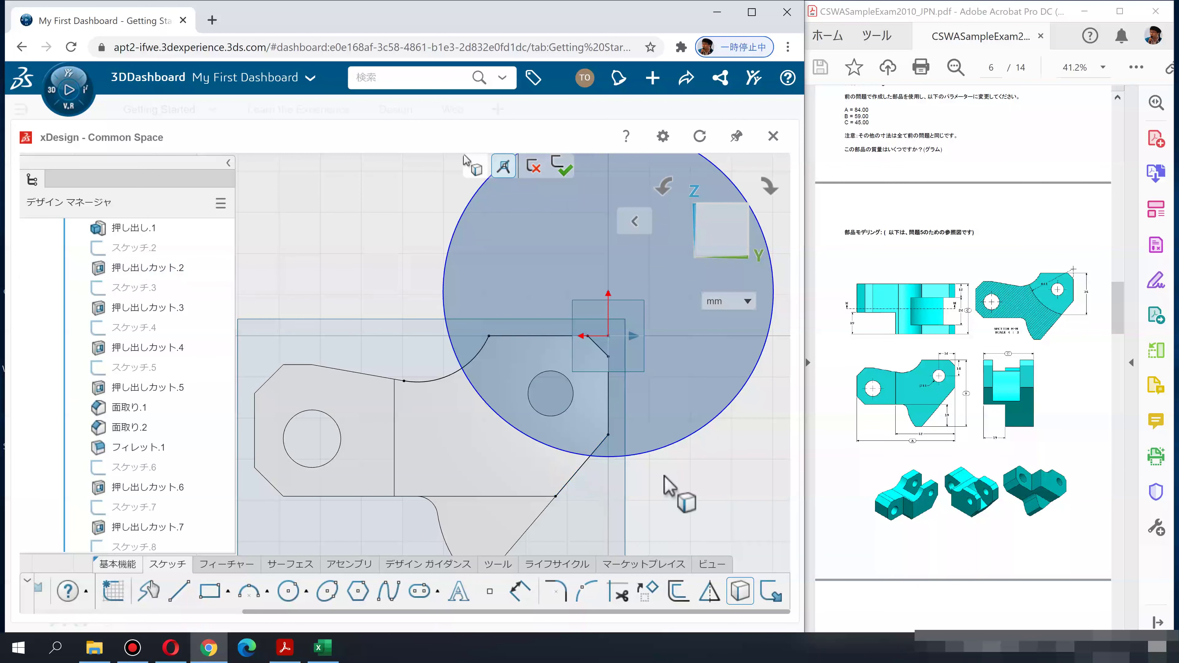
Trim away the circle's outer part and the leftover diagonal and arc segments
click(619, 594)
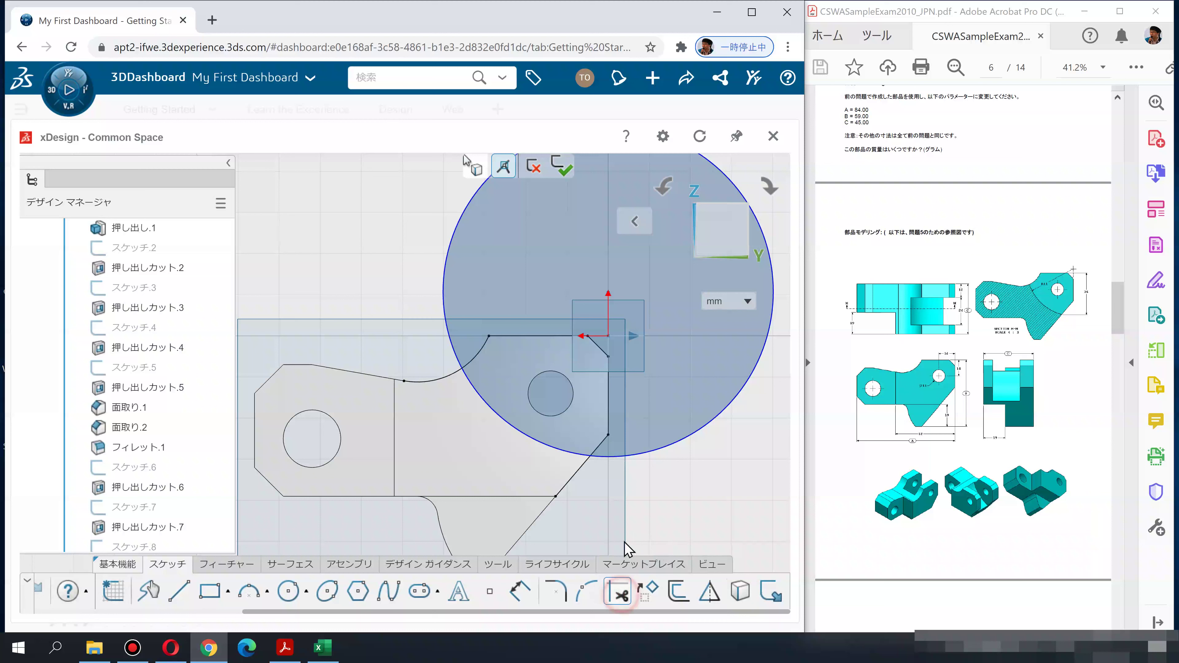
click(678, 443)
click(564, 484)
click(434, 380)
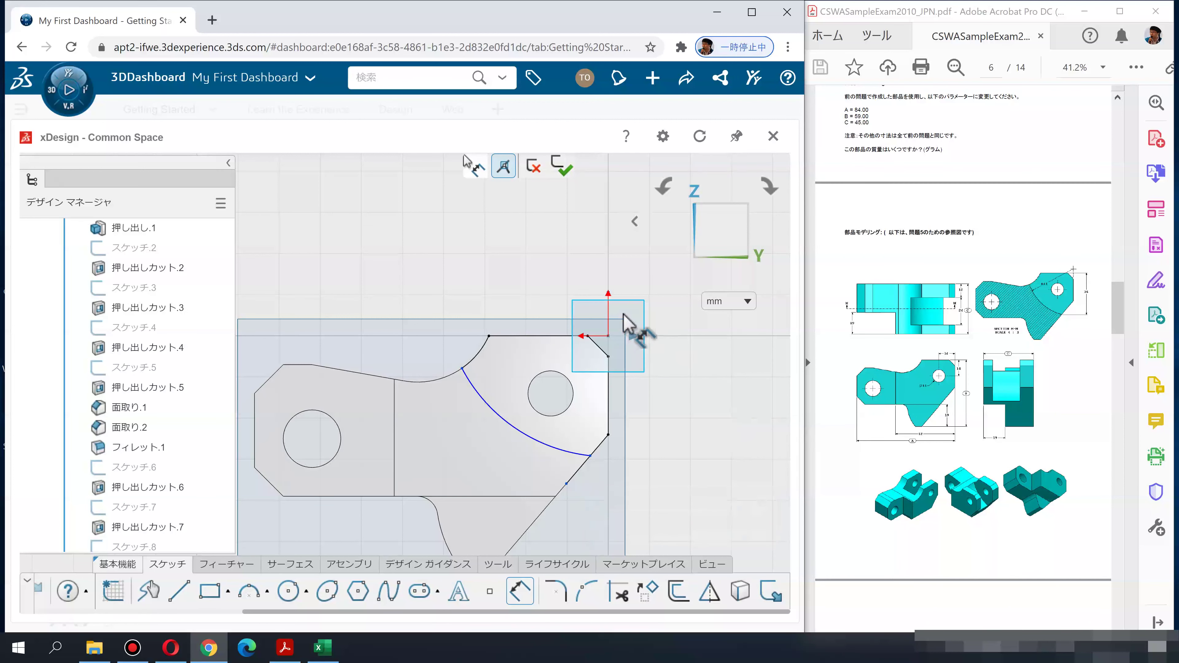
click(608, 337)
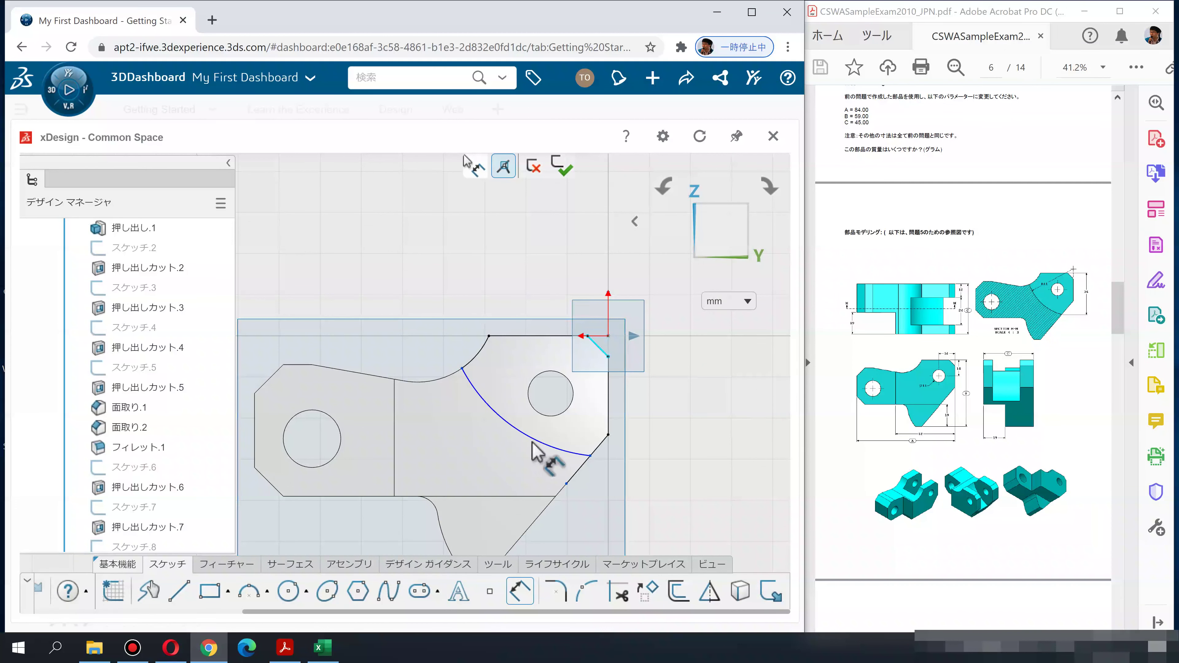
click(608, 293)
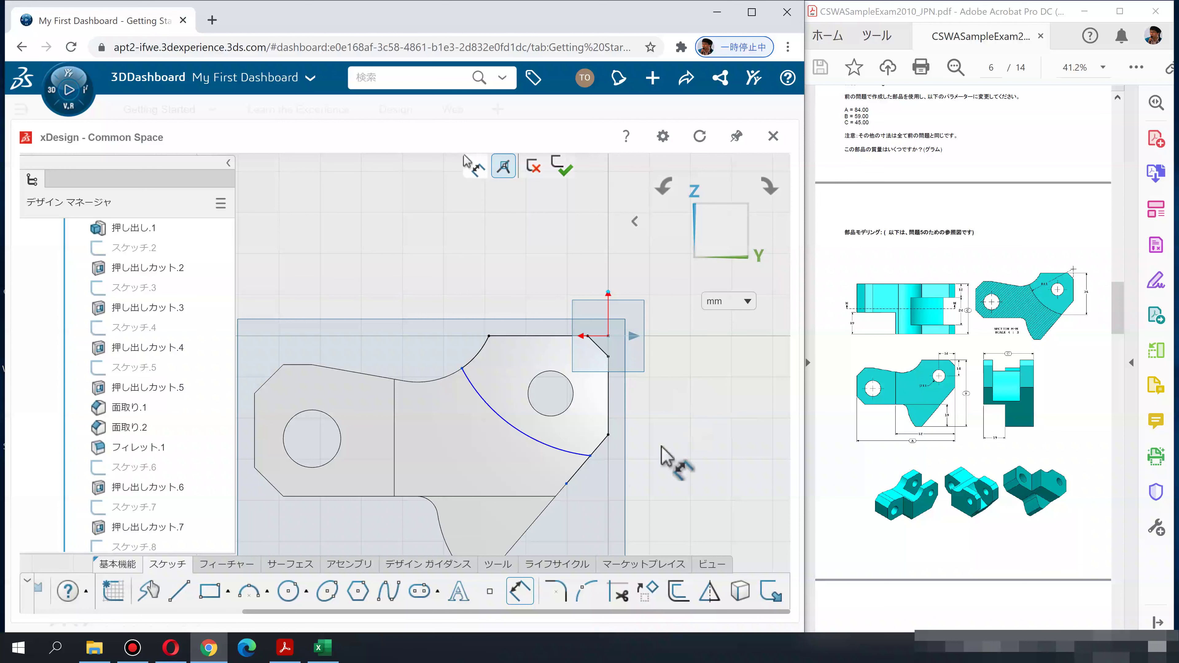
Dimension the arc's lower endpoint vertically at 36, checking the PDF drawing
click(591, 457)
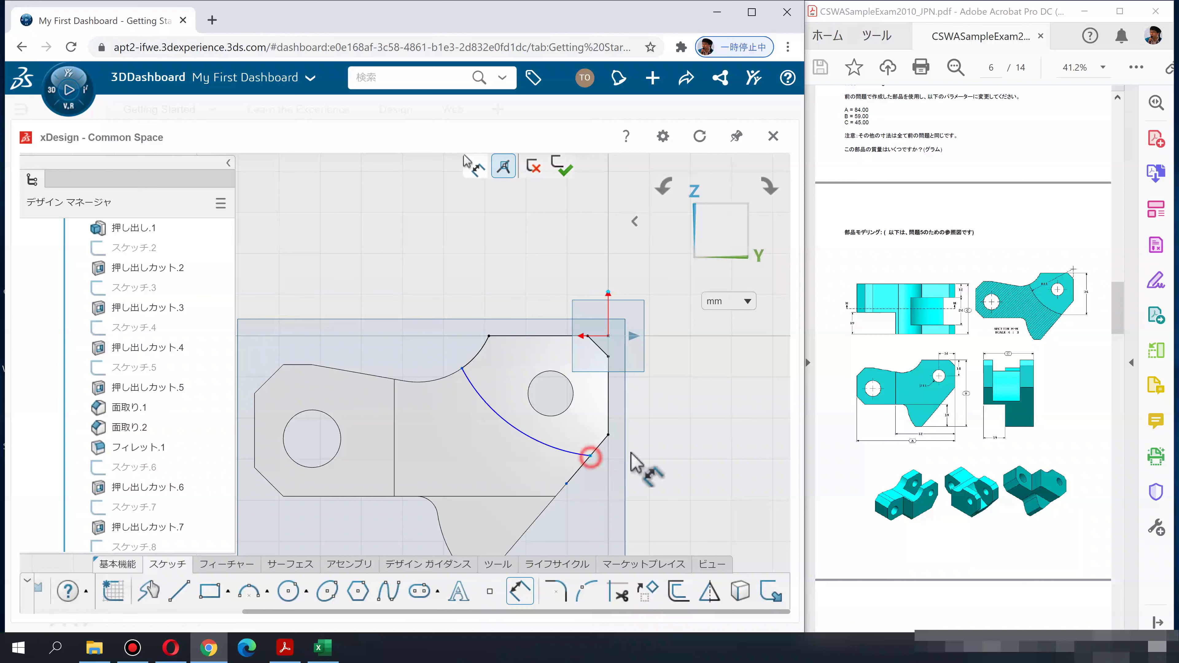
click(700, 399)
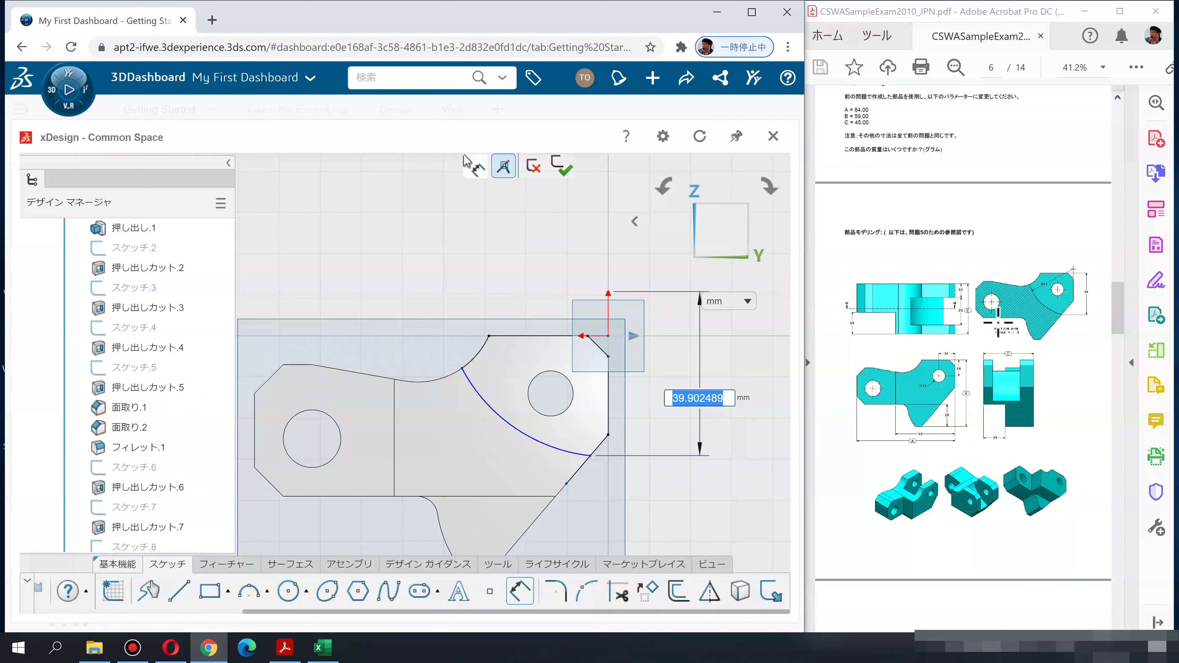
click(1100, 308)
drag(1101, 308, 1093, 296)
ctrl+scroll(1093, 296, up, 2)
ctrl+scroll(1092, 296, up, 1)
ctrl+scroll(1092, 296, up, 2)
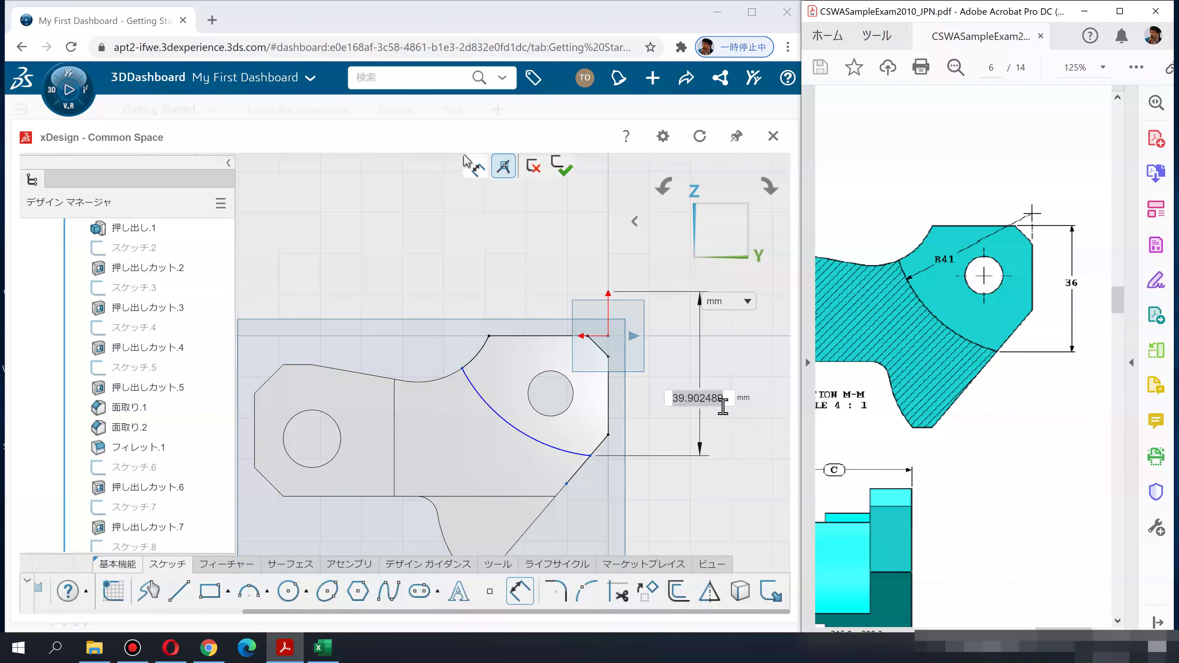
click(727, 399)
key(ctrl+a)
text(36)
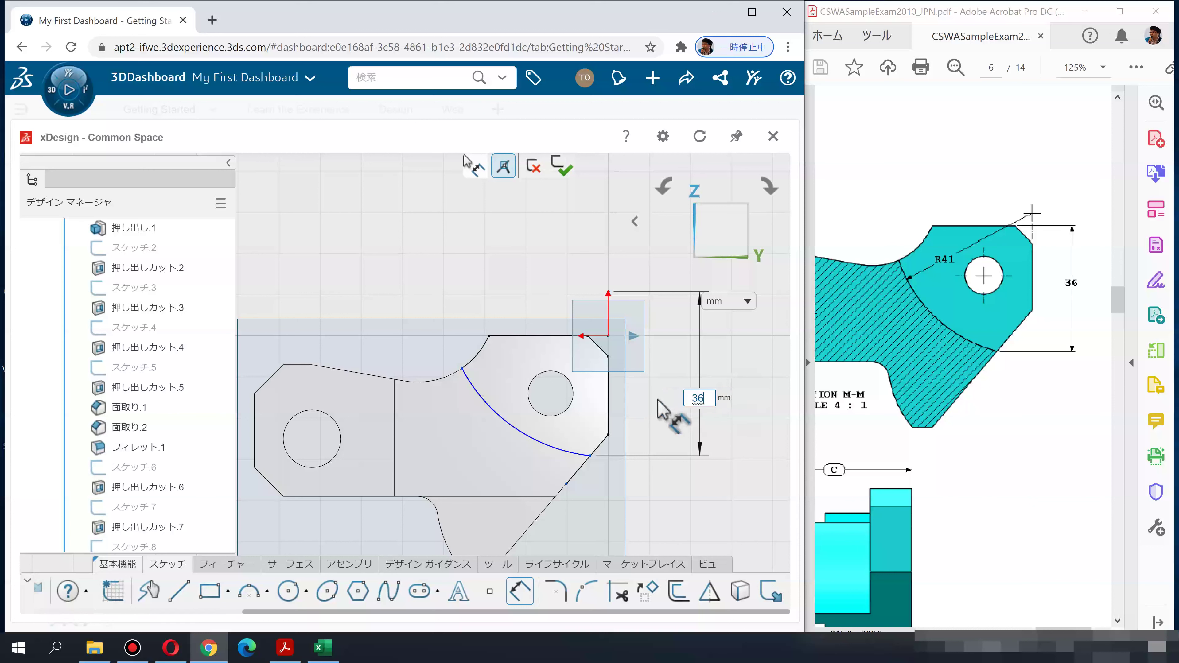
key(Return)
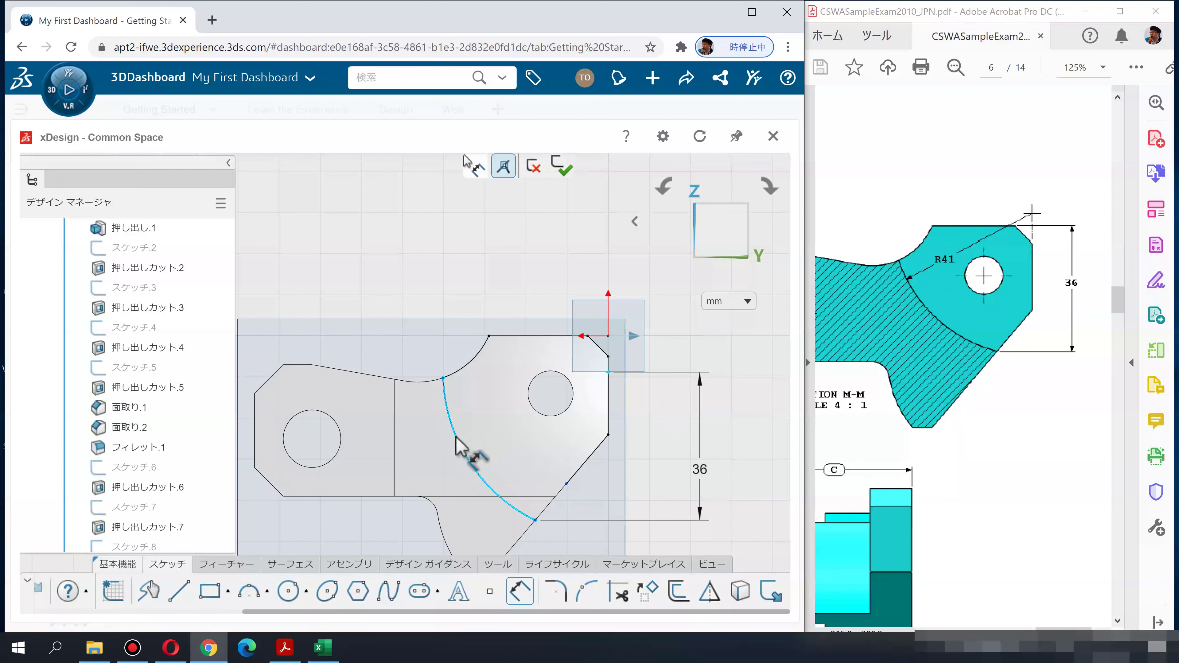
Give the arc radius 41 and end it at the slanted line's midpoint
click(455, 437)
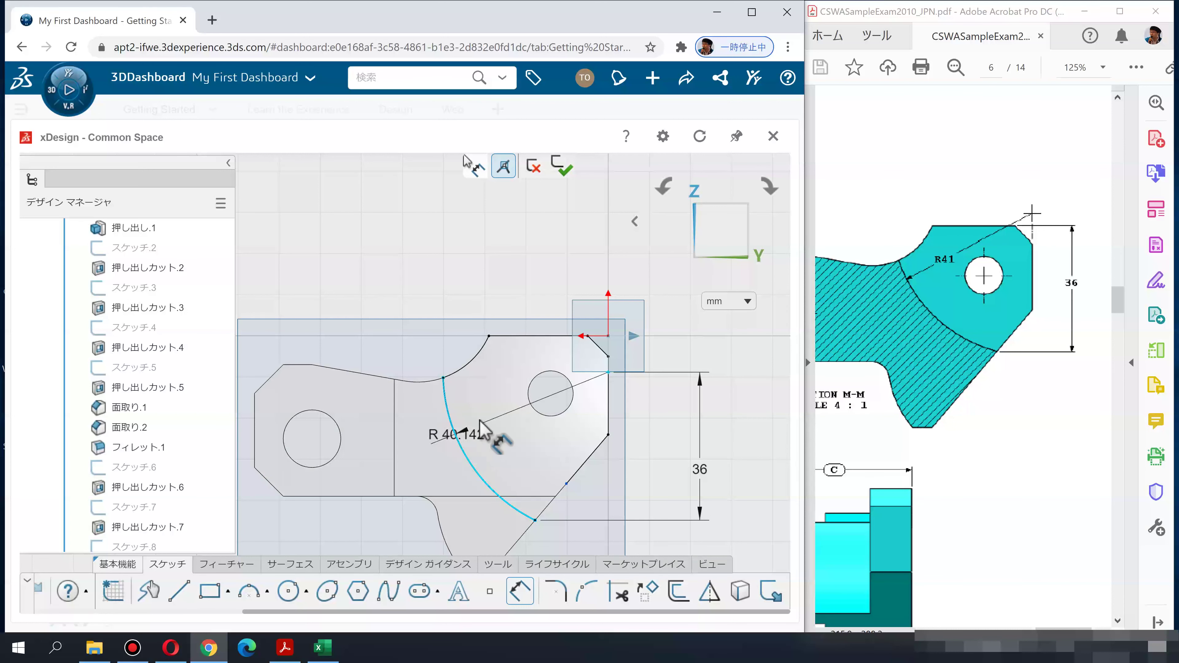
click(418, 452)
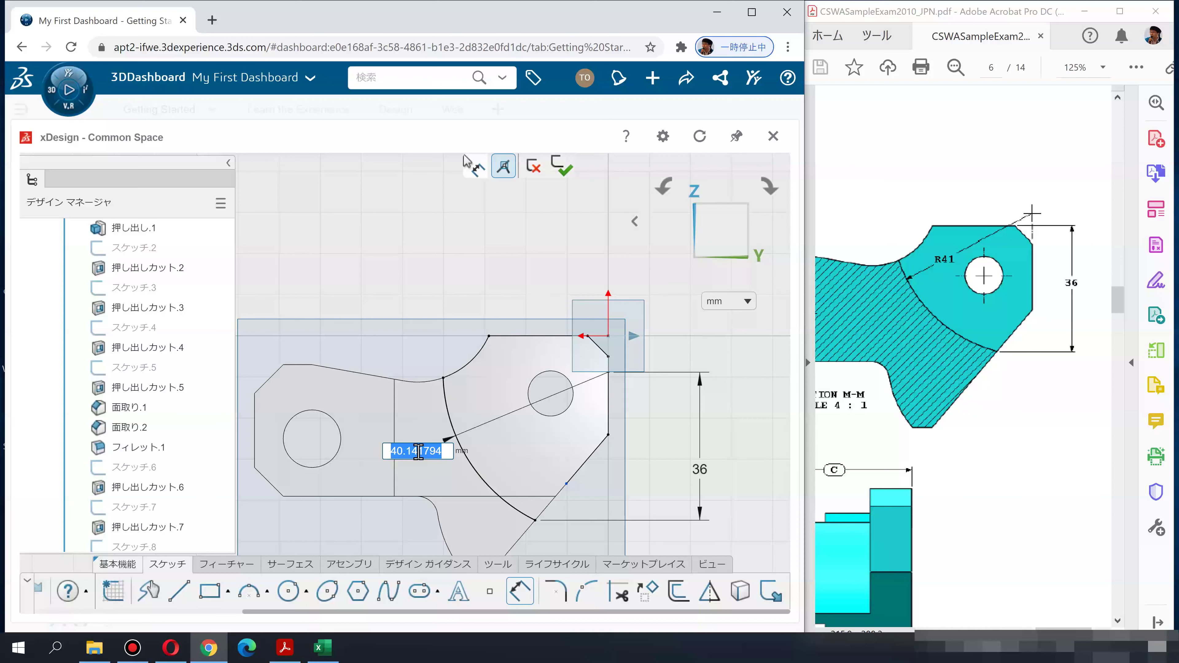
text(41)
key(Return)
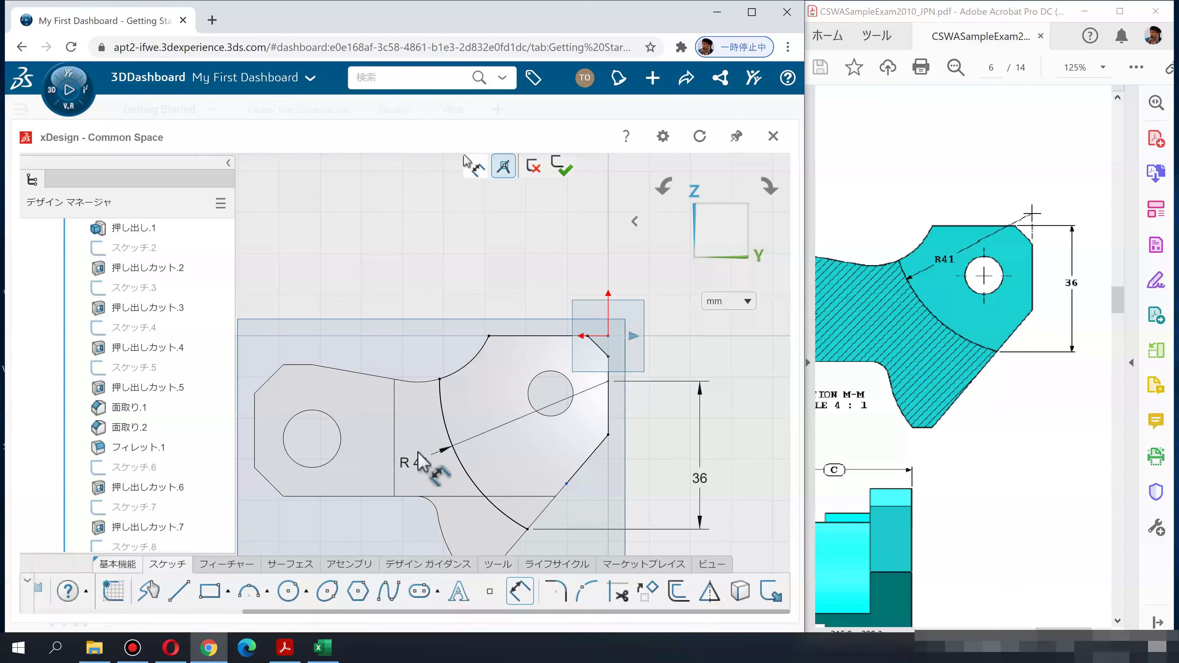
click(528, 529)
click(566, 484)
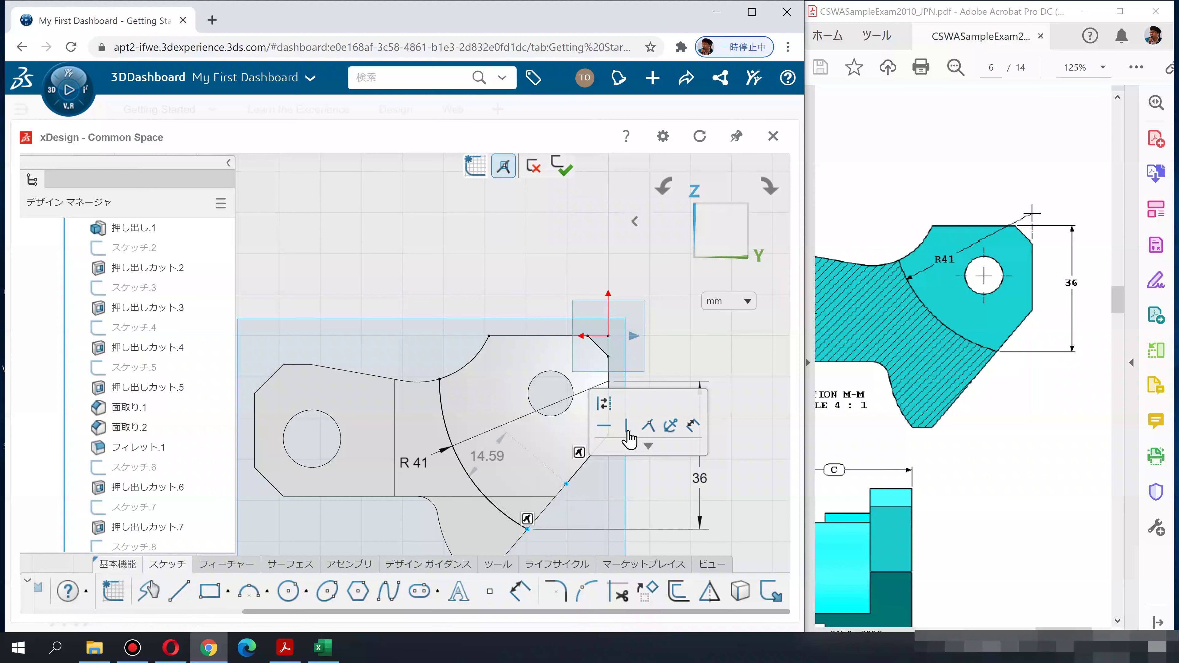
click(649, 425)
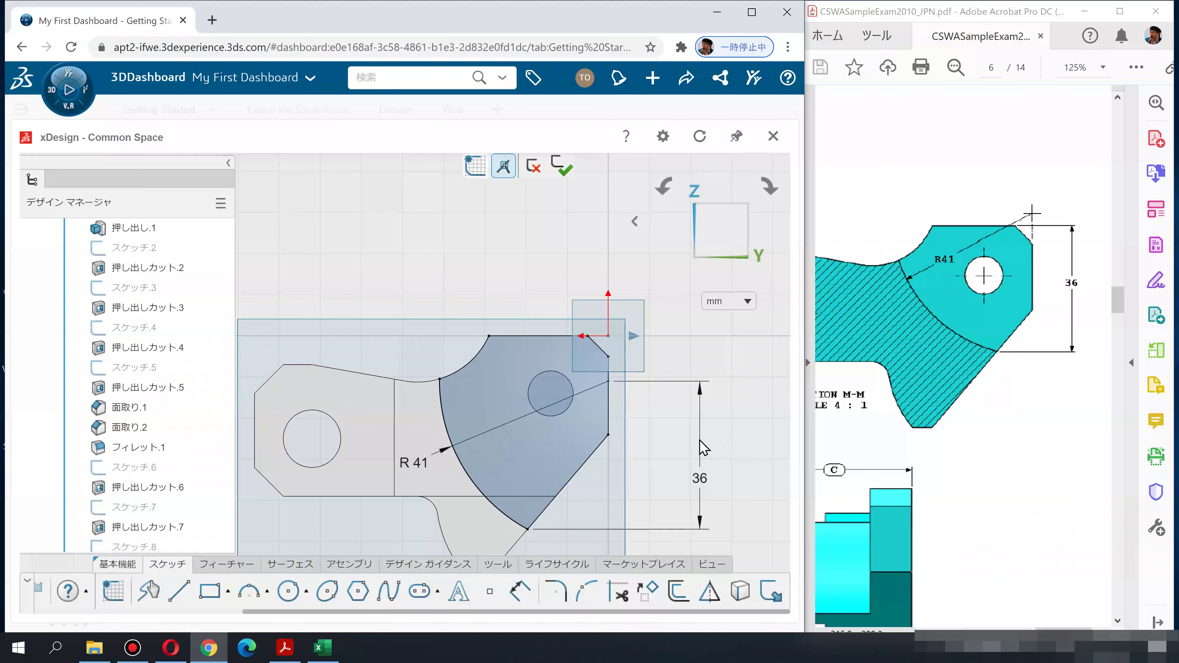
Delete the old 36 dimension and attach the arc's centre to the top-right corner
click(701, 452)
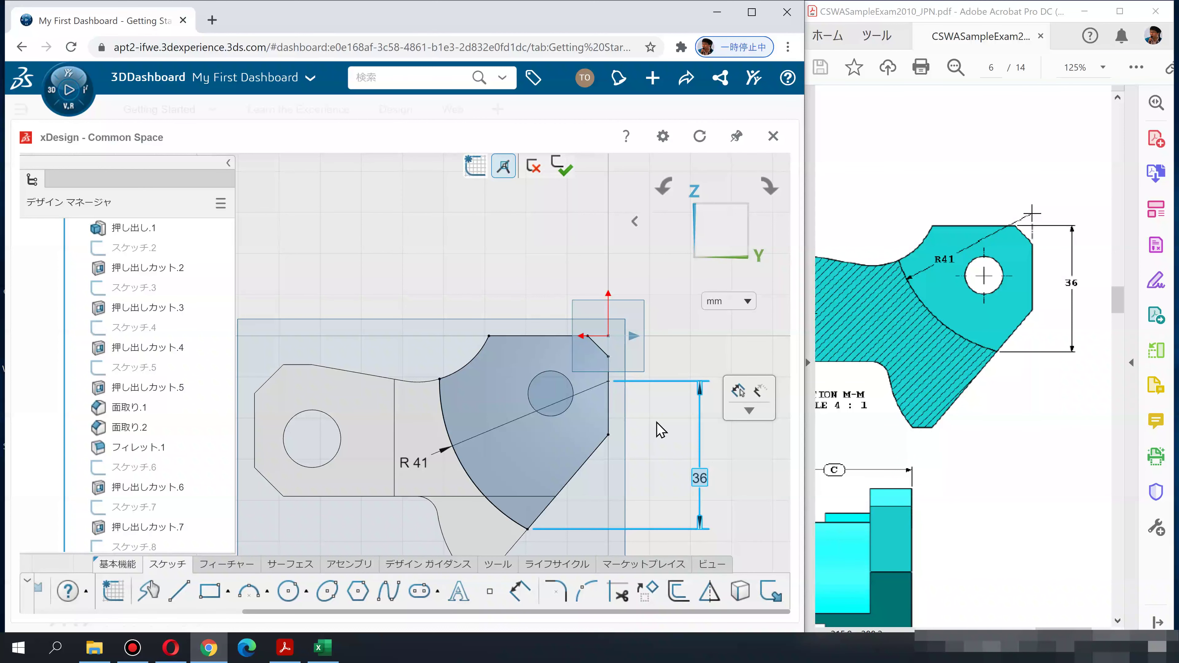
key(Delete)
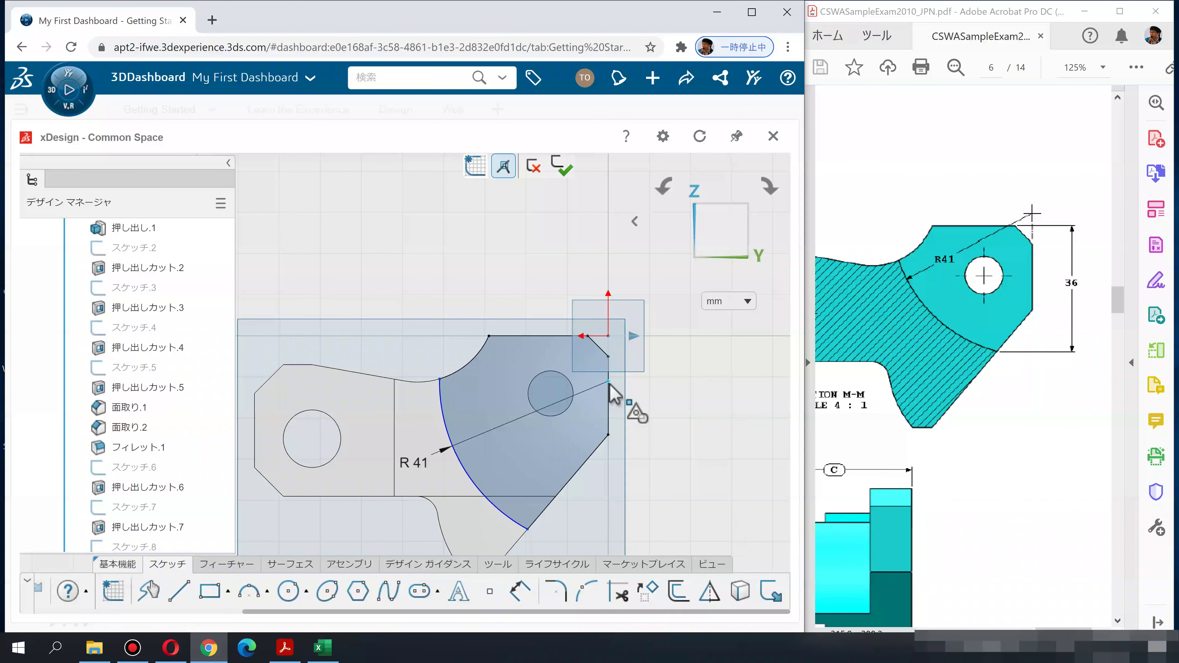
click(608, 382)
click(673, 469)
click(669, 427)
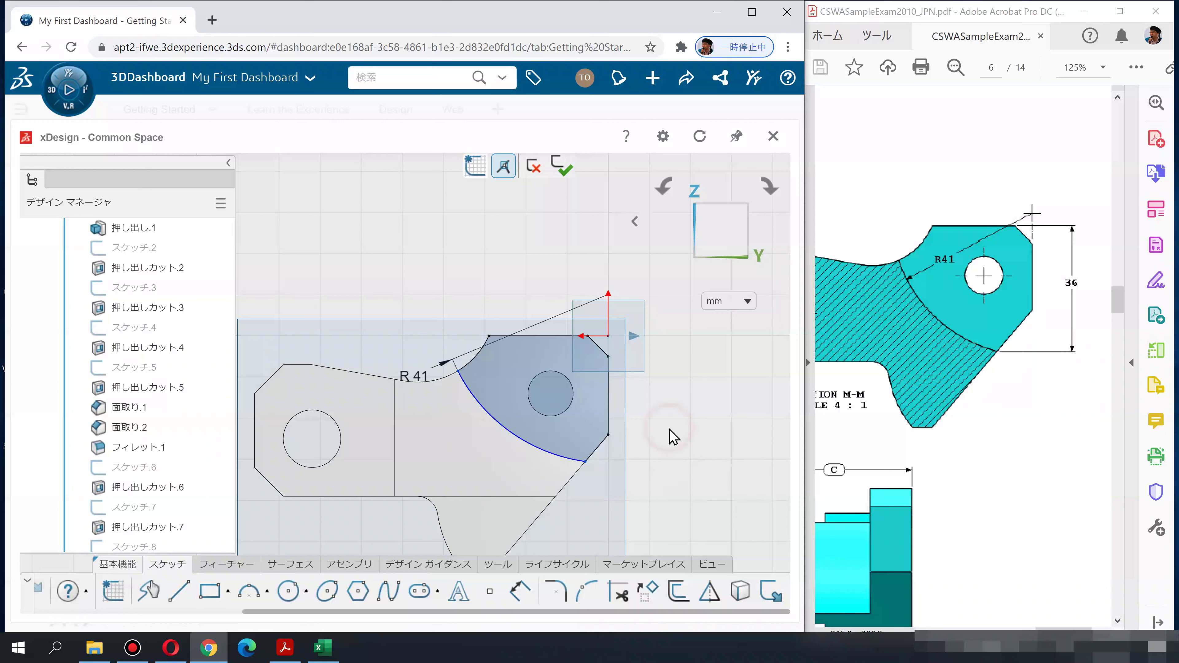
Dimension the top edge to the arc endpoint as 36
click(562, 335)
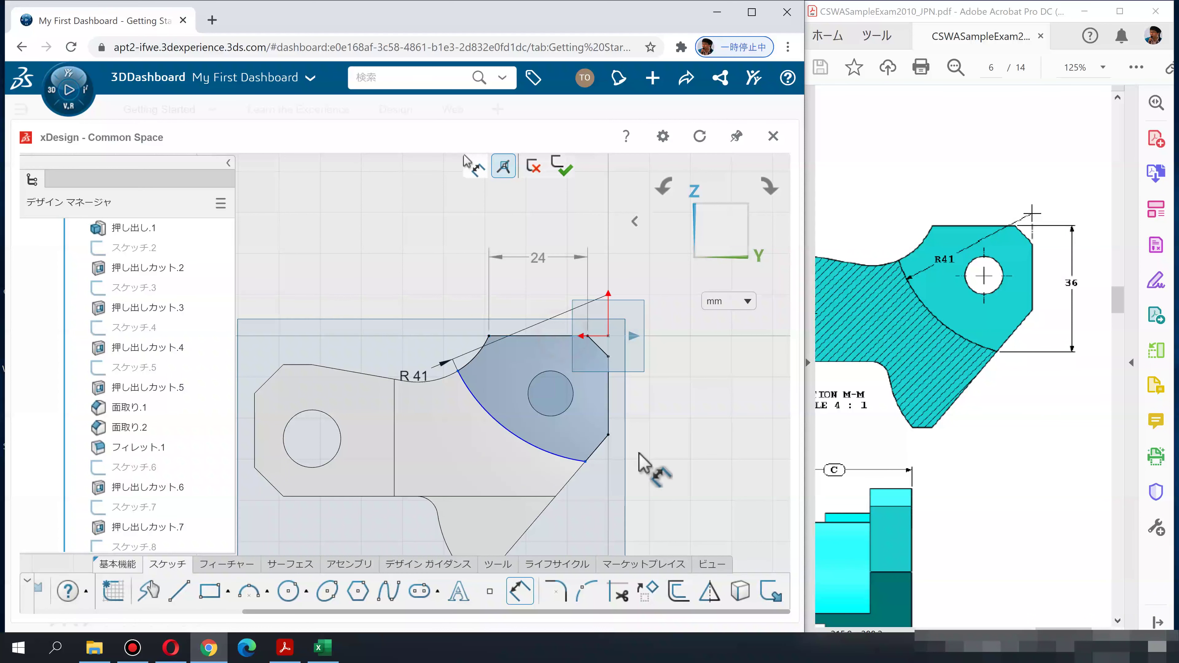
click(586, 464)
click(666, 403)
text(36)
key(Return)
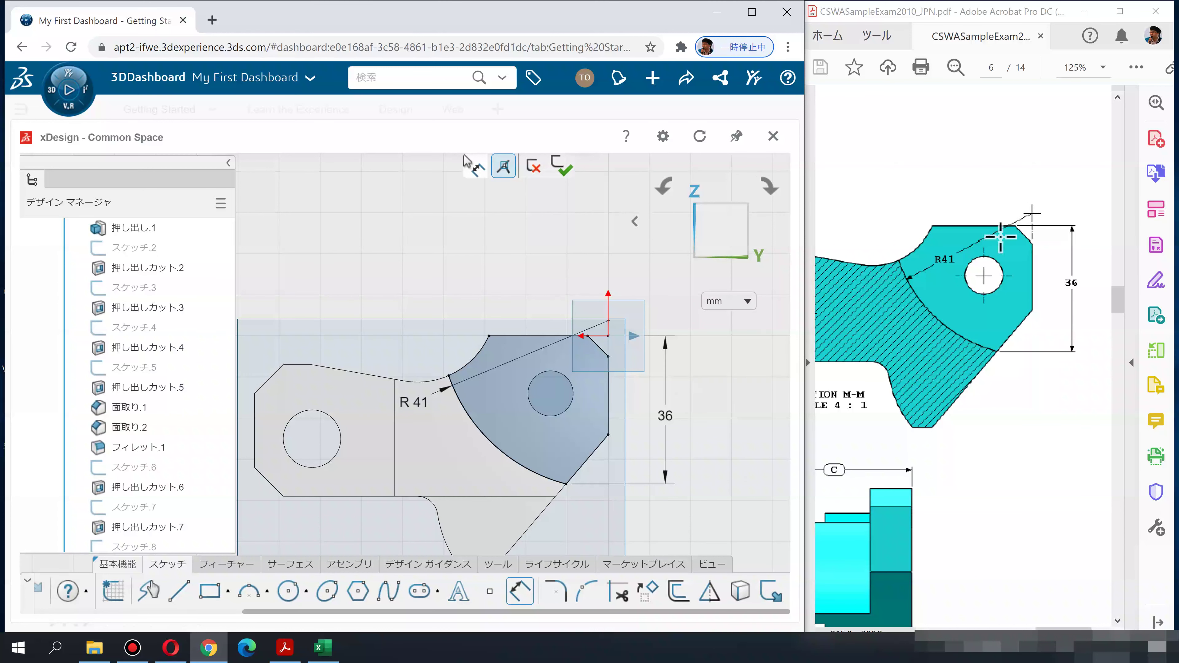
mouse_move(680, 414)
middle_down()
mouse_move(671, 437)
mouse_move(665, 409)
middle_up()
Exit the sketch and start a new extrusion, referring to the PDF drawing
click(562, 168)
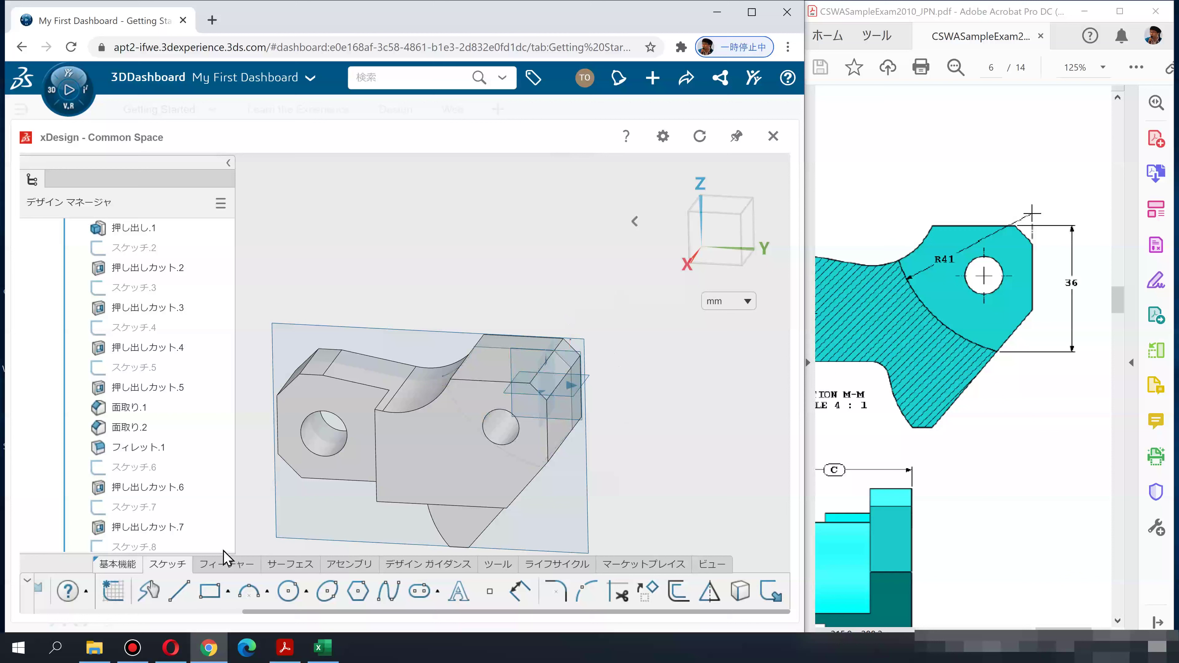
click(225, 564)
click(195, 599)
click(889, 458)
ctrl+scroll(887, 456, down, 3)
ctrl+scroll(887, 465, down, 1)
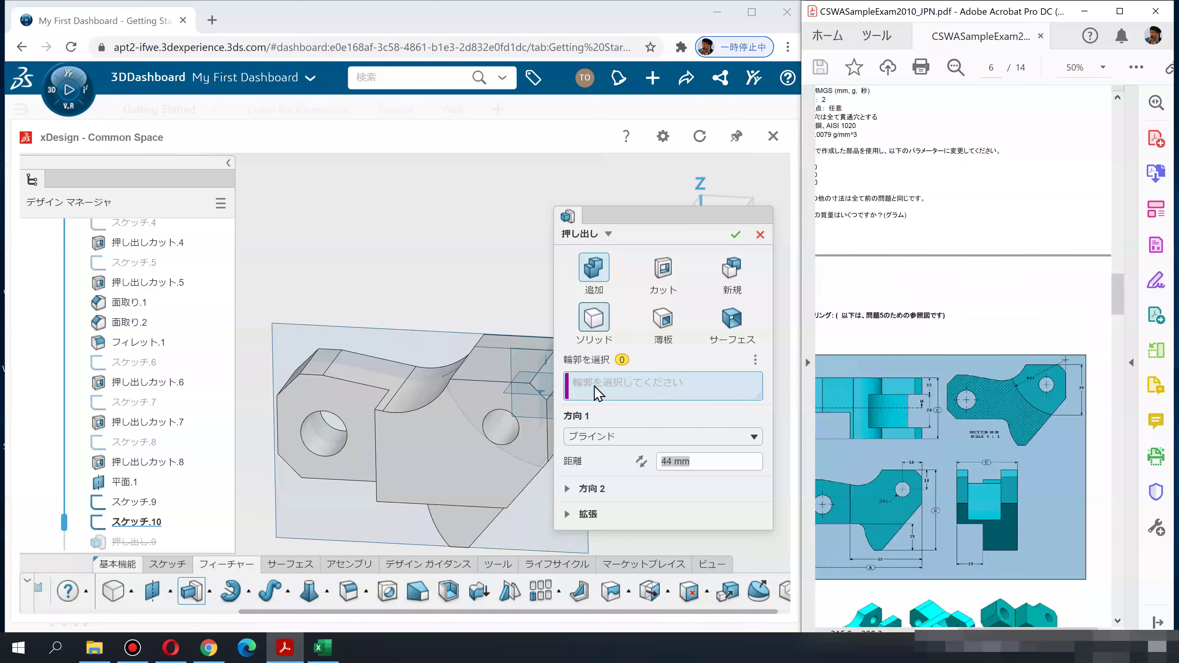
Extrude スケッチ.10 in the flipped direction and finish the extrusion
middle_drag(509, 381, 539, 436)
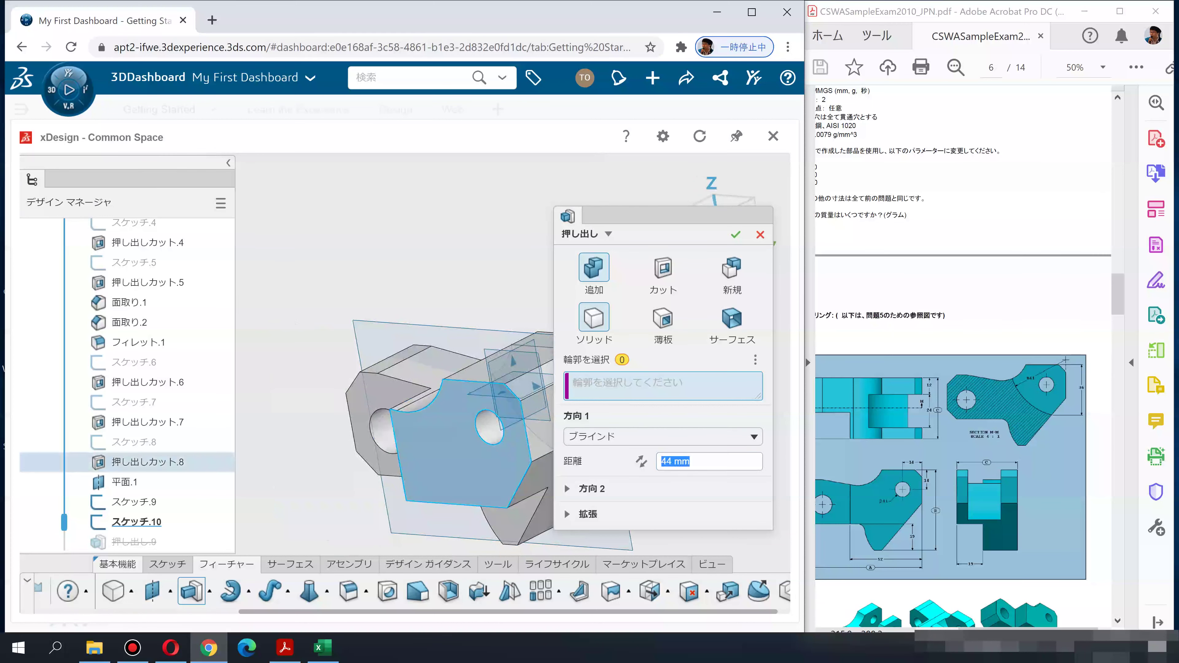
click(534, 434)
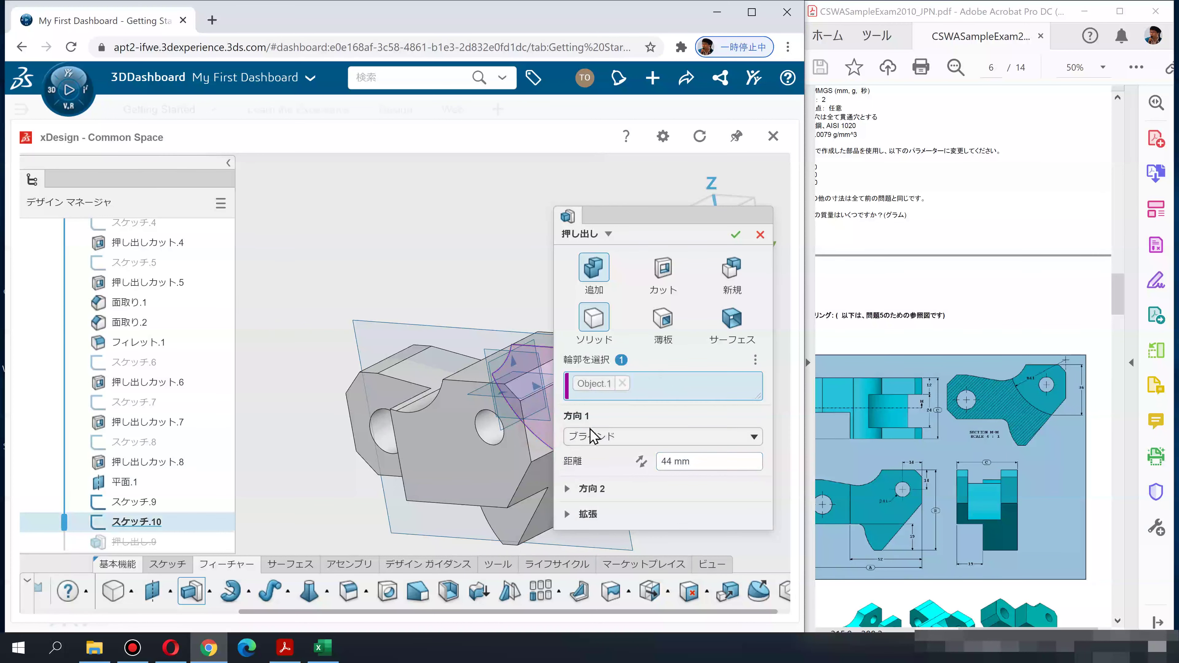
middle_drag(446, 421, 363, 427)
click(641, 462)
click(696, 462)
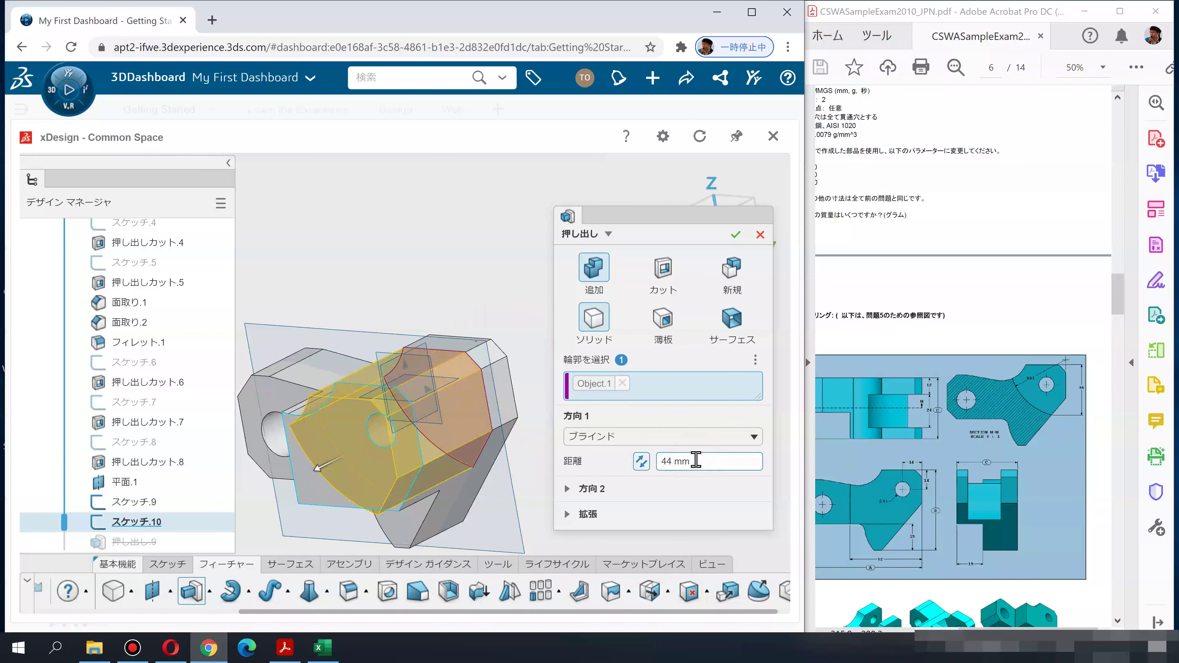
click(640, 463)
key(Return)
key(Return)
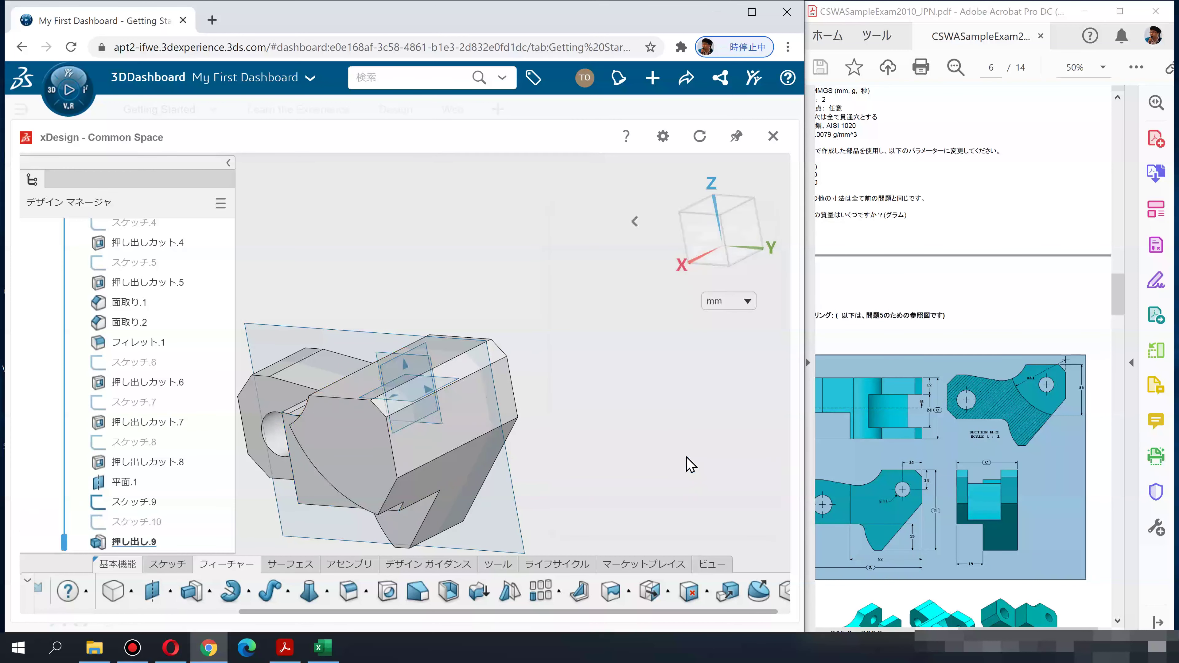
Edit 押し出し.9 into a Cut (カット) with a 24 mm depth
click(139, 541)
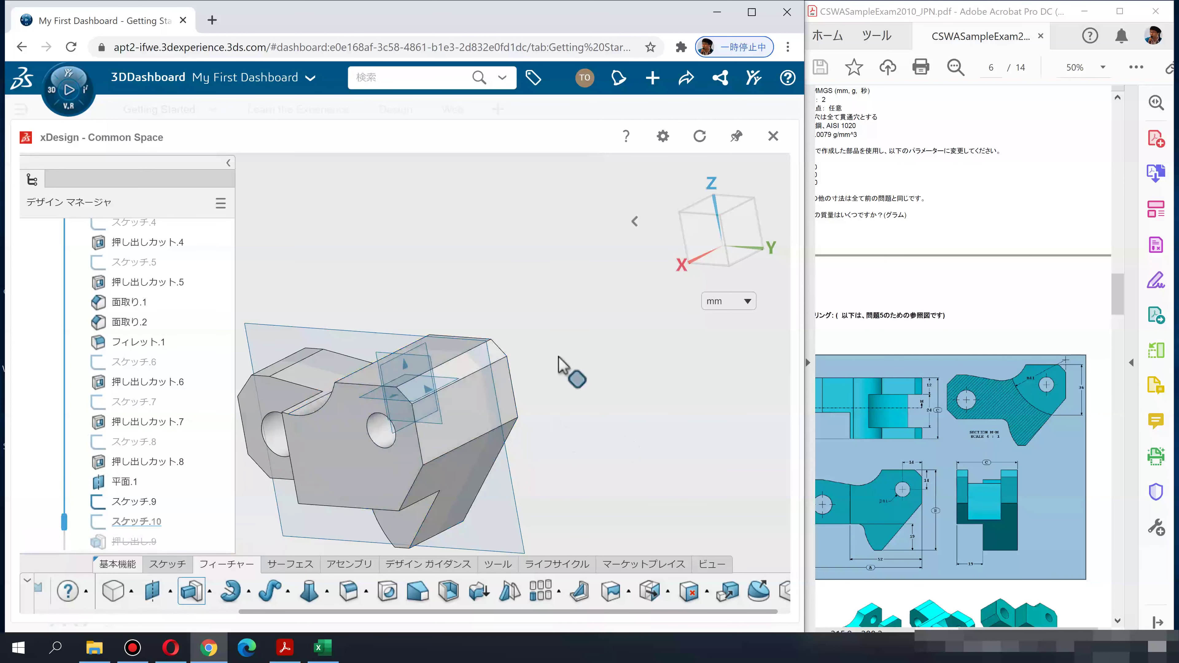
click(663, 270)
click(693, 460)
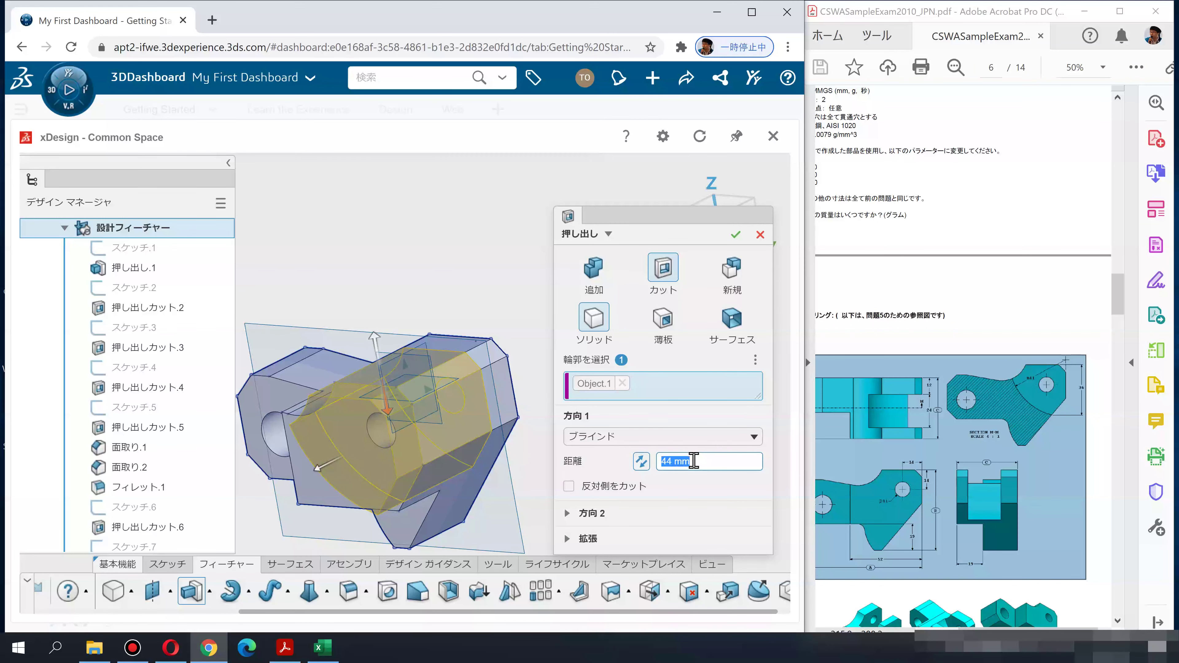
text(24)
key(Return)
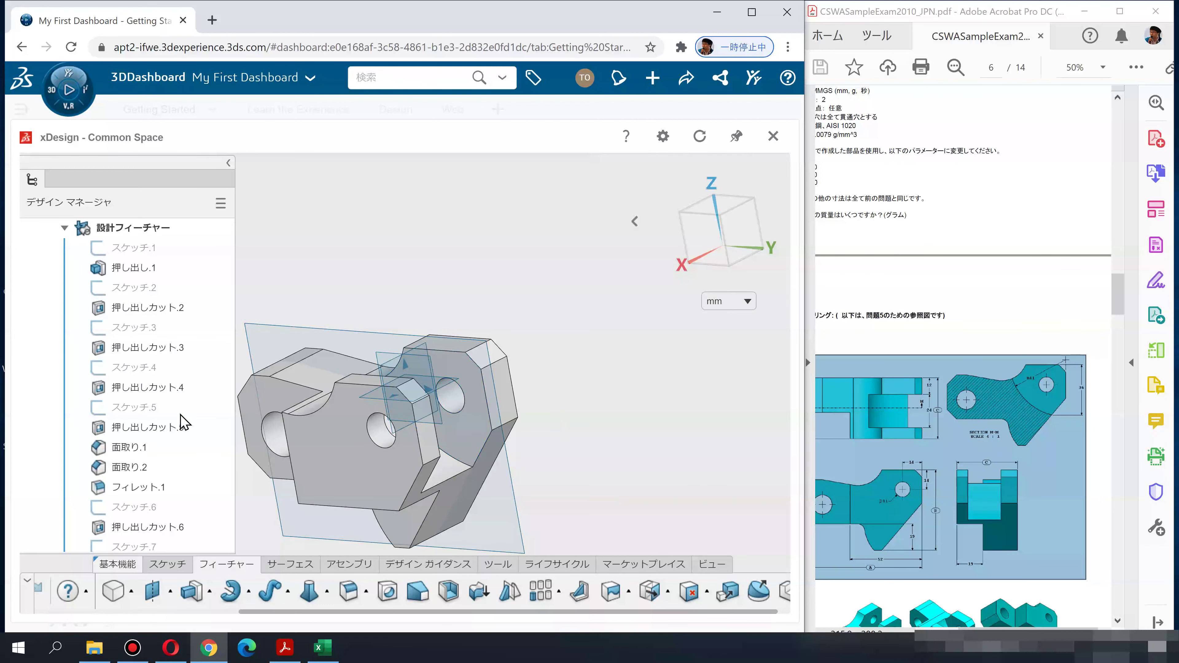
middle_drag(605, 369, 635, 299)
scroll(158, 430, down, 3)
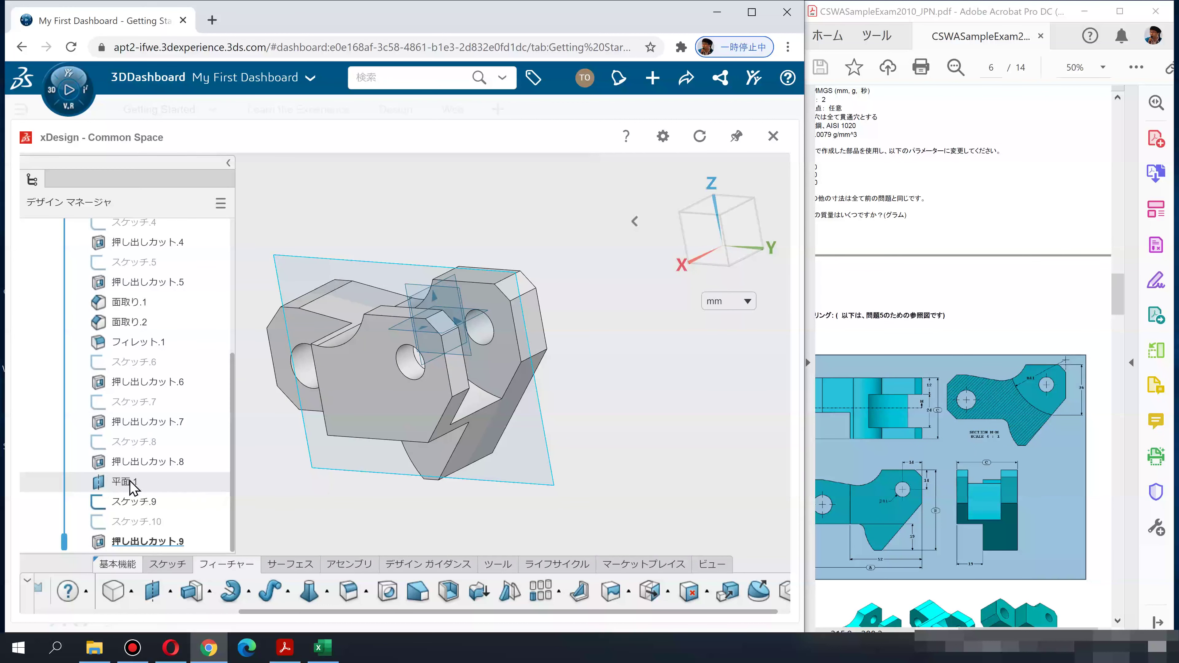
Hide reference plane 平面.1 and pan the tool block back to centre
click(213, 485)
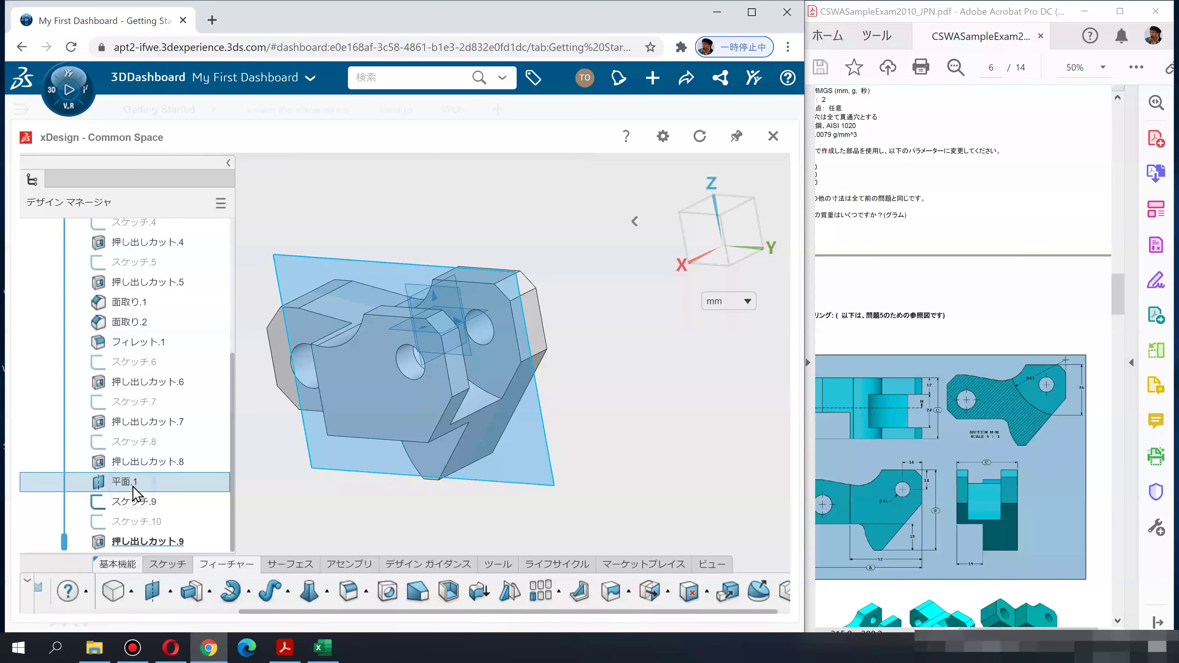
click(271, 402)
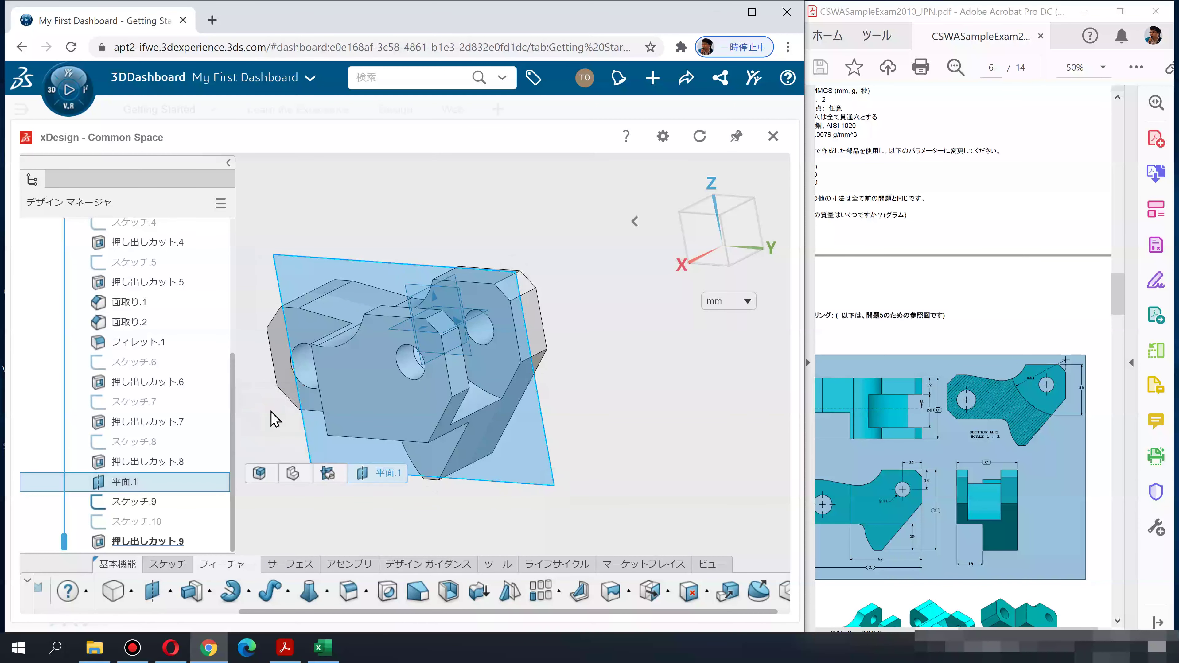
click(614, 541)
click(138, 483)
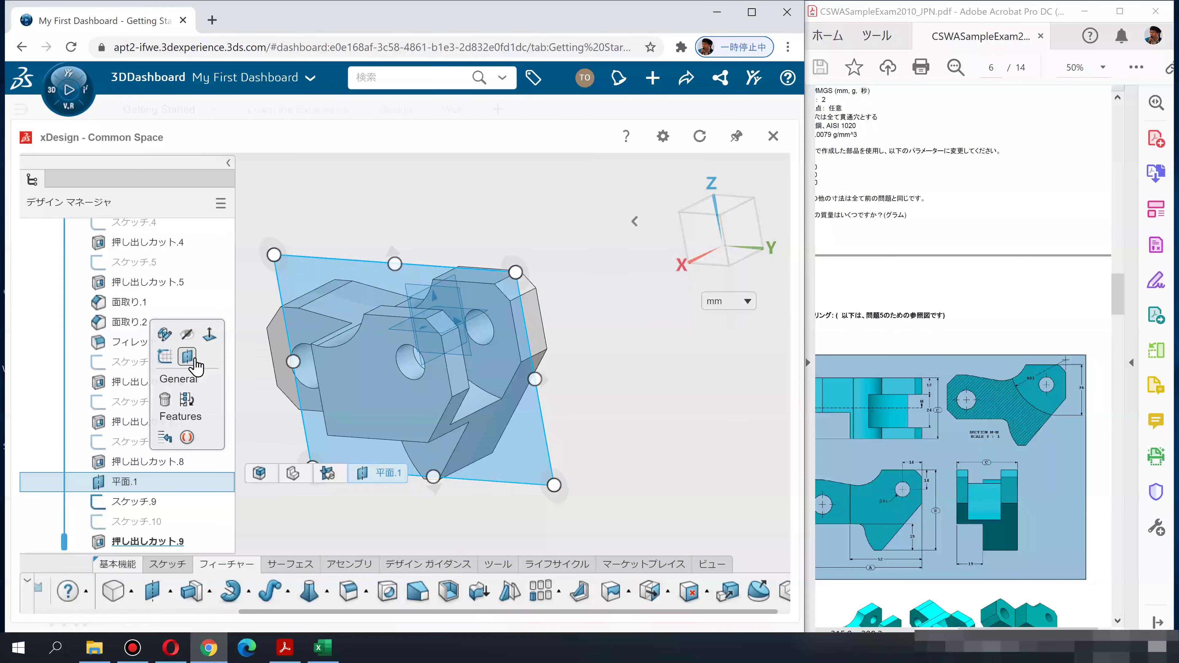
click(193, 338)
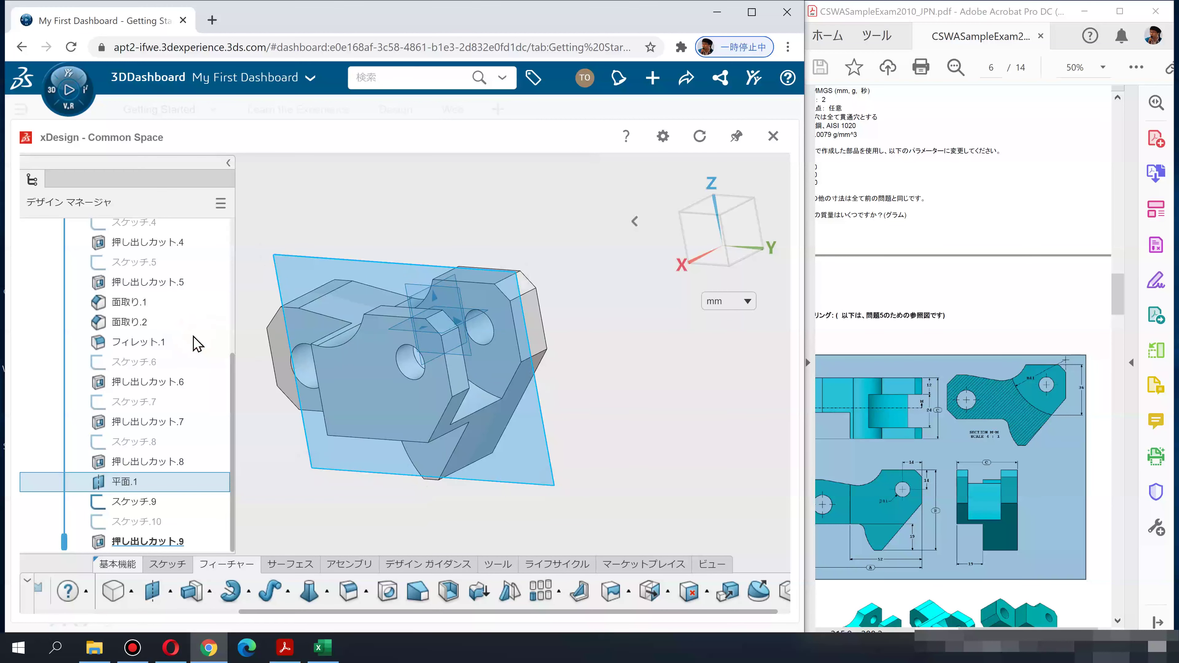
middle_drag(641, 491, 678, 497)
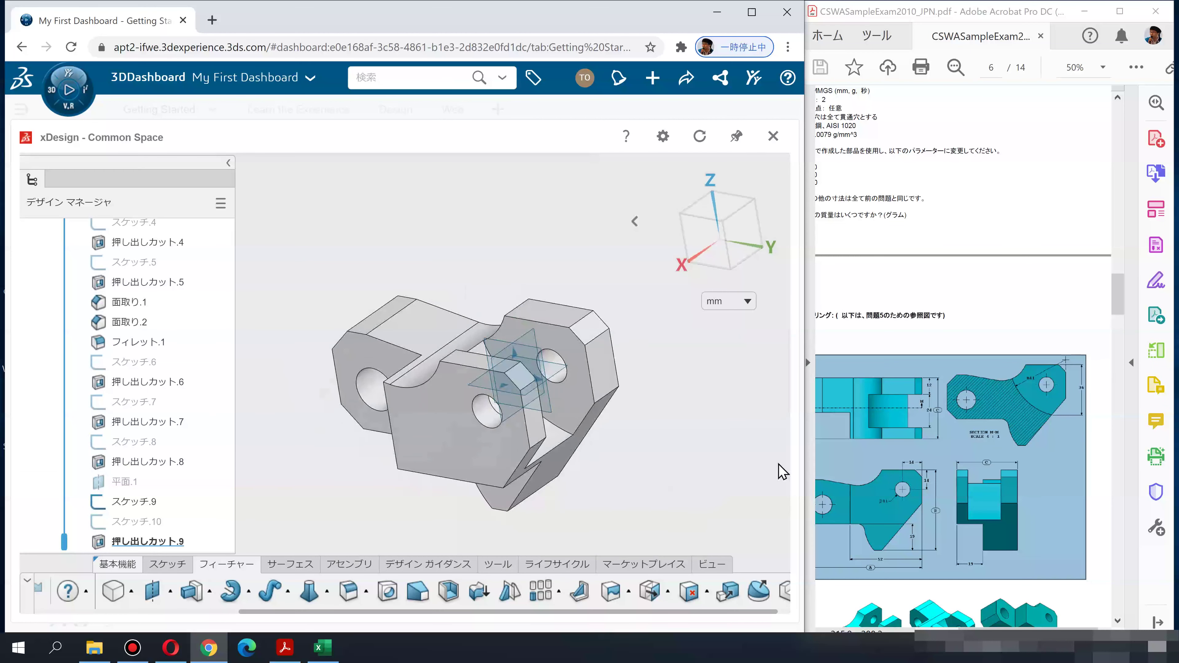
Read the PDF's Tool Block step 3 mass question (A 86, B 58, C 44)
click(914, 521)
scroll(913, 522, down, 2)
scroll(914, 521, down, 1)
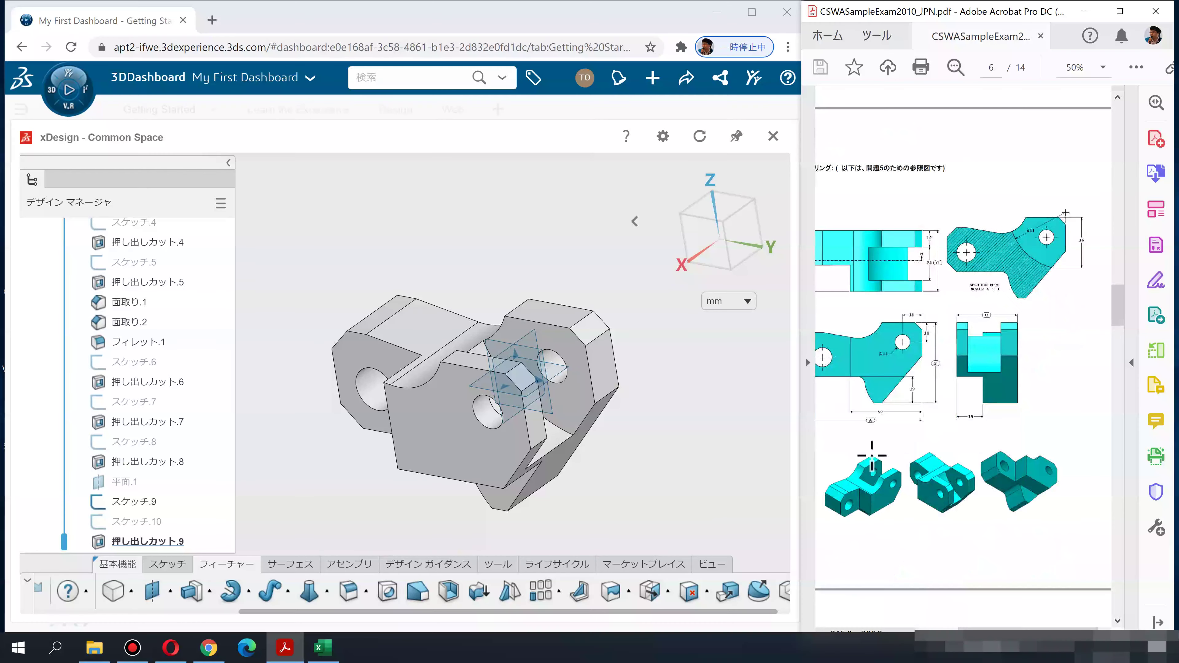
scroll(889, 418, down, 3)
scroll(889, 418, down, 3)
scroll(889, 418, down, 4)
middle_drag(890, 418, 832, 416)
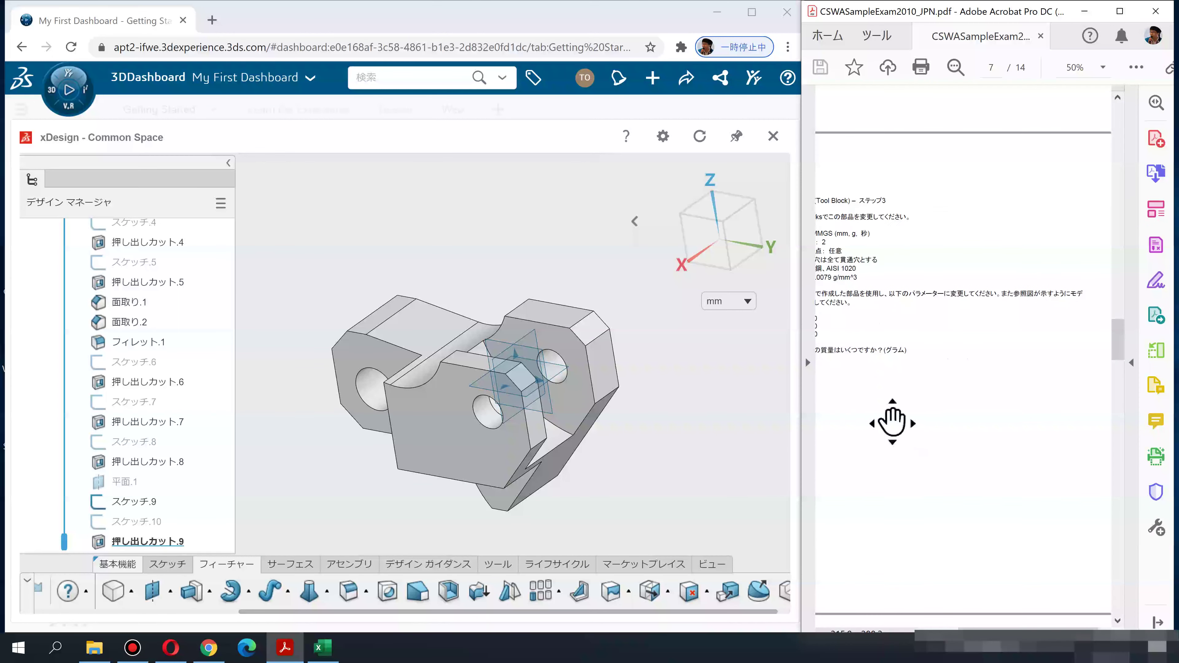
scroll(854, 415, up, 3)
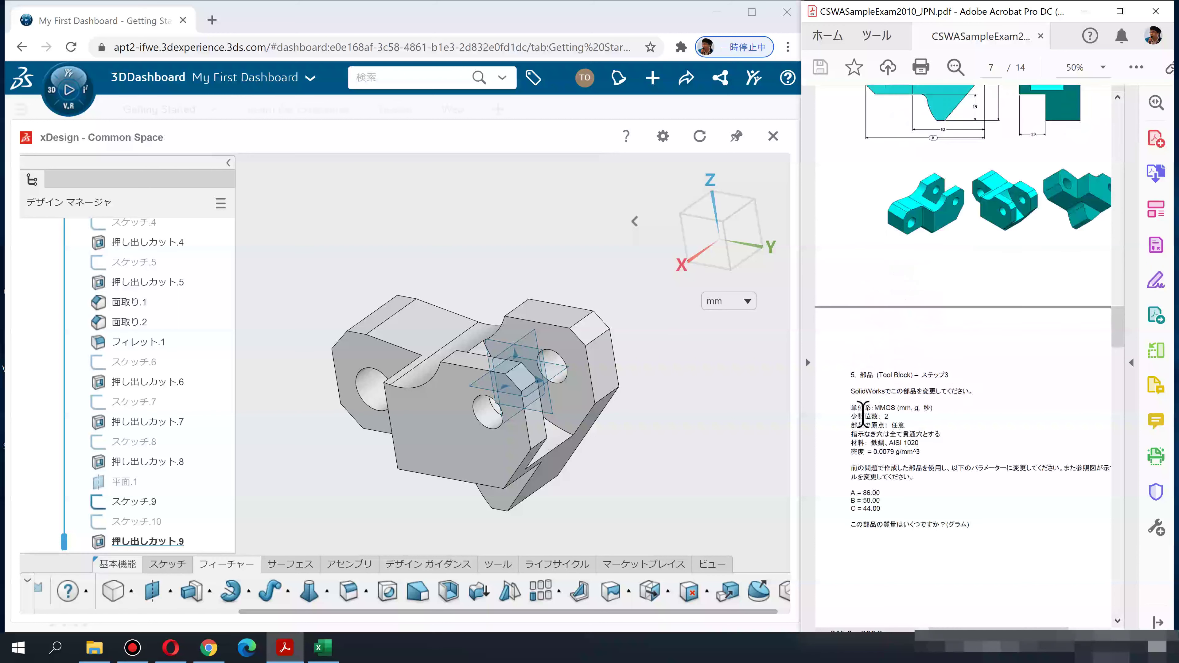
scroll(854, 415, up, 2)
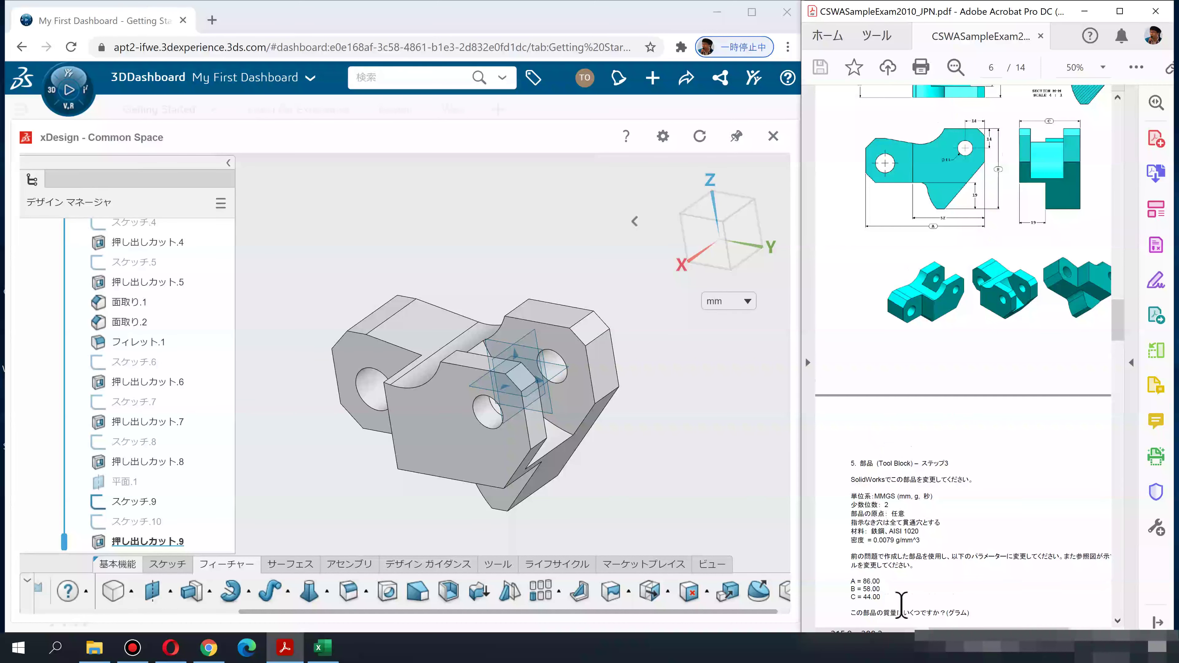
scroll(902, 604, down, 1)
scroll(901, 604, down, 1)
scroll(903, 584, down, 1)
click(698, 490)
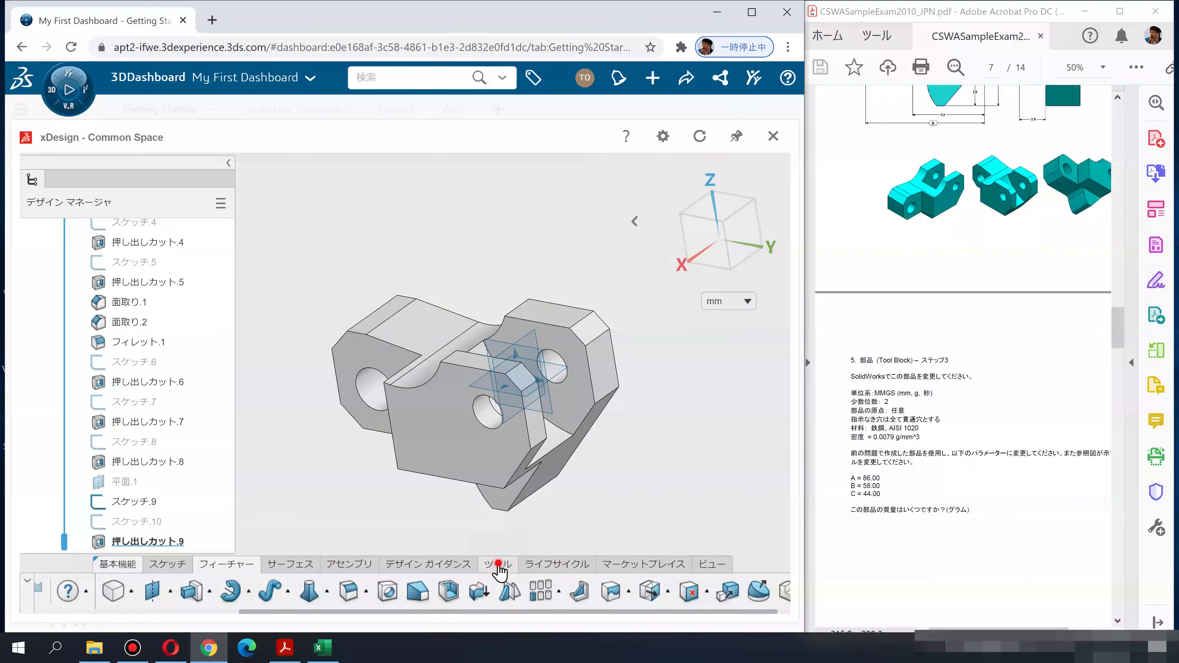
Measure Body.1's volume, 79516.884 mm3, with Mass Properties and paste it into Excel E6
click(480, 569)
click(484, 593)
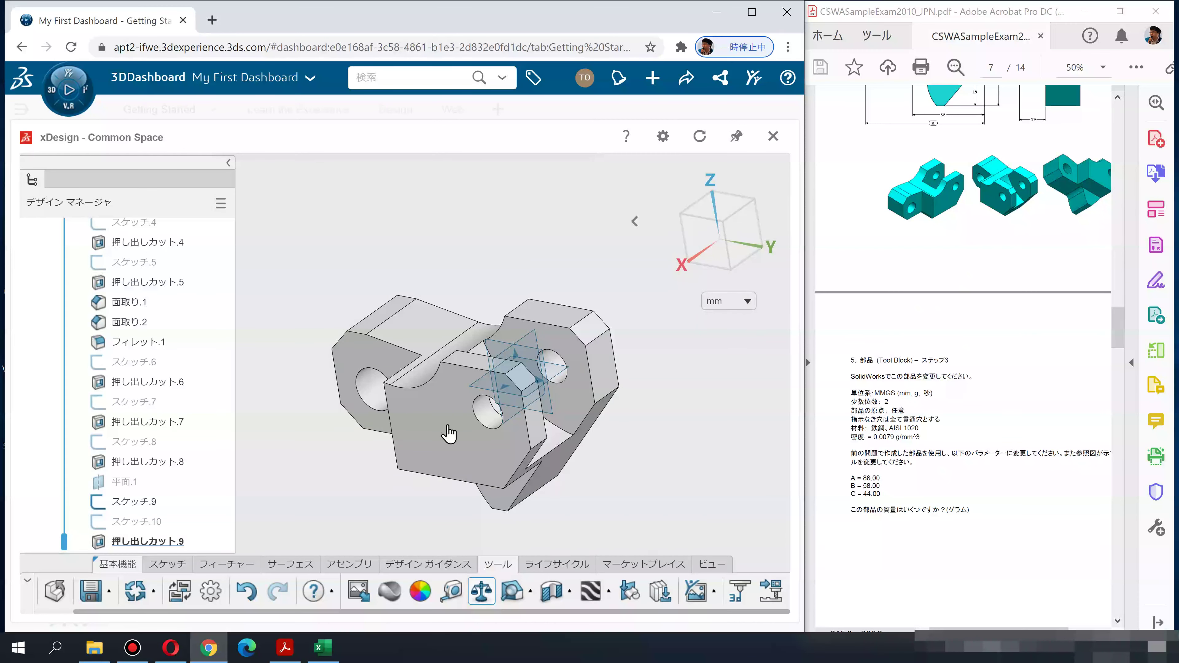
click(496, 424)
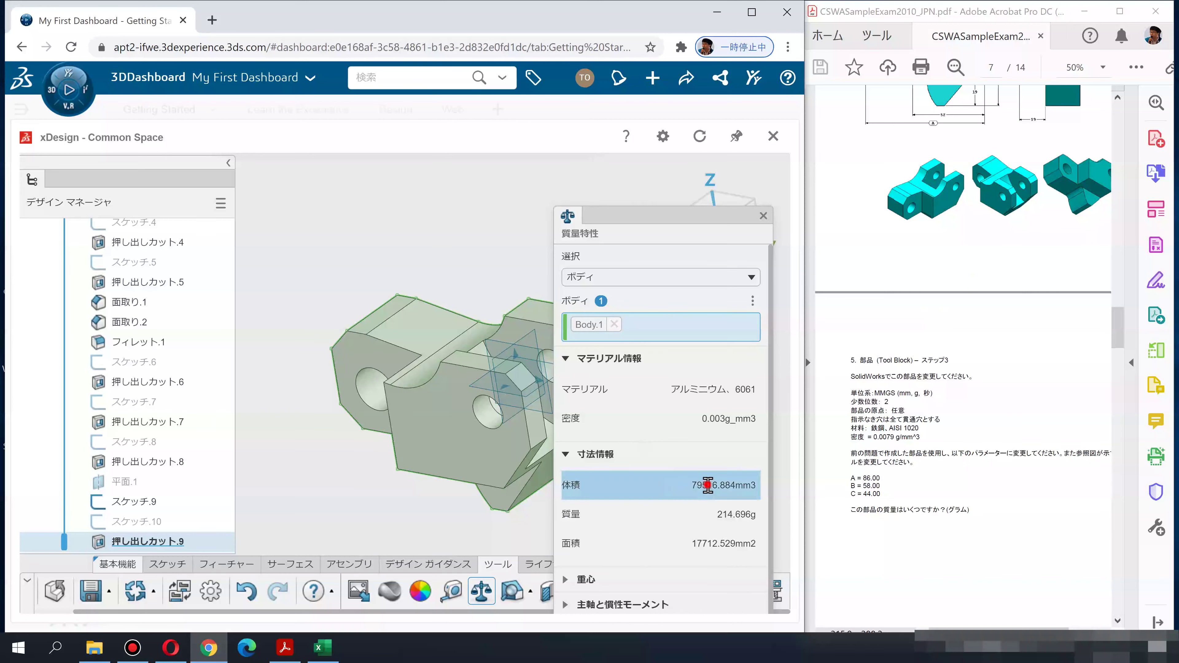
double_click(707, 486)
key(ctrl+c)
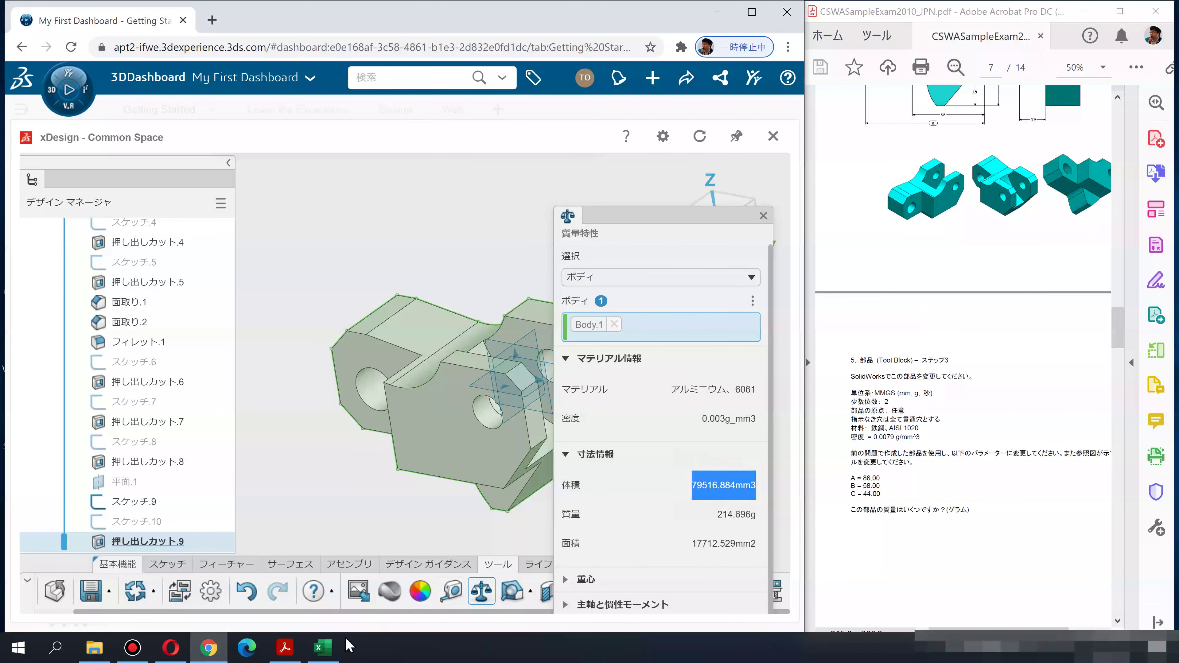
click(322, 649)
double_click(304, 276)
key(ctrl+v)
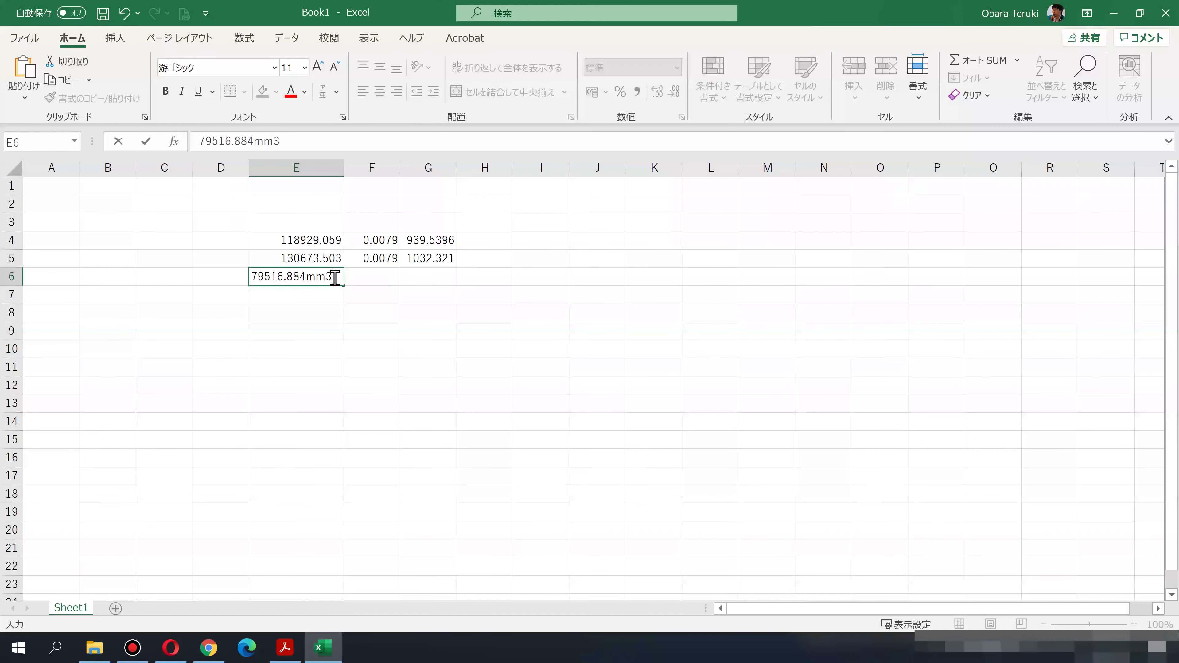
Commit E6, copy density 0.0079 to F6, and fill G5's mass formula to G6 (628.1834)
key(Return)
click(400, 263)
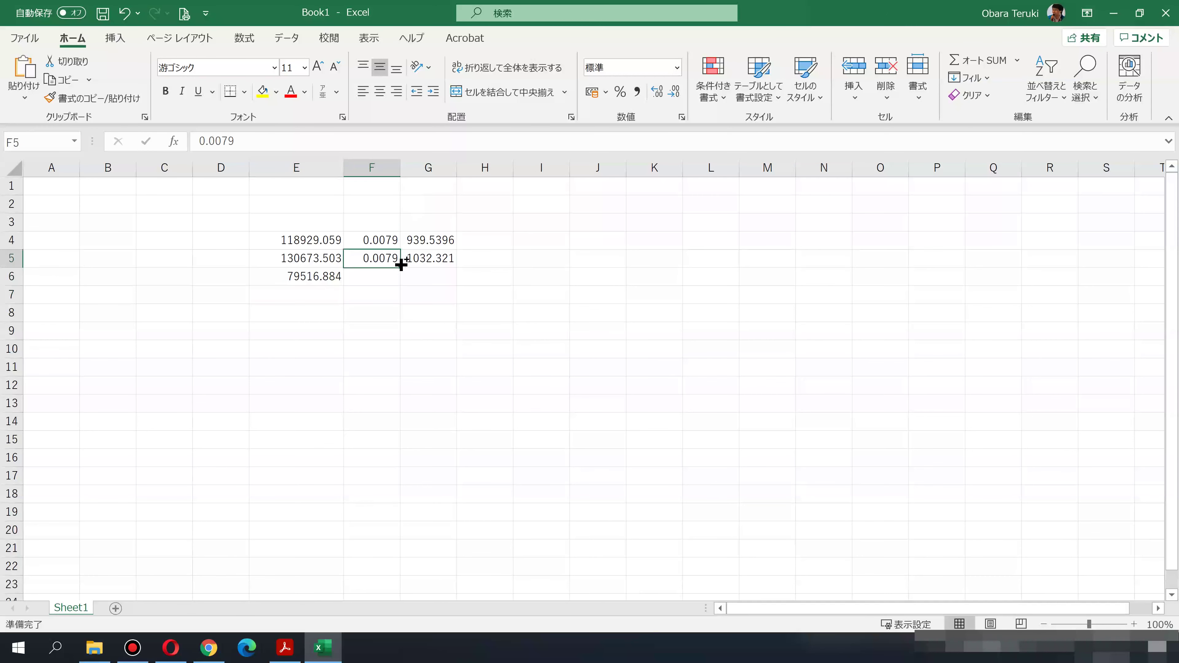
key(ctrl+c)
click(391, 274)
key(ctrl+v)
click(437, 259)
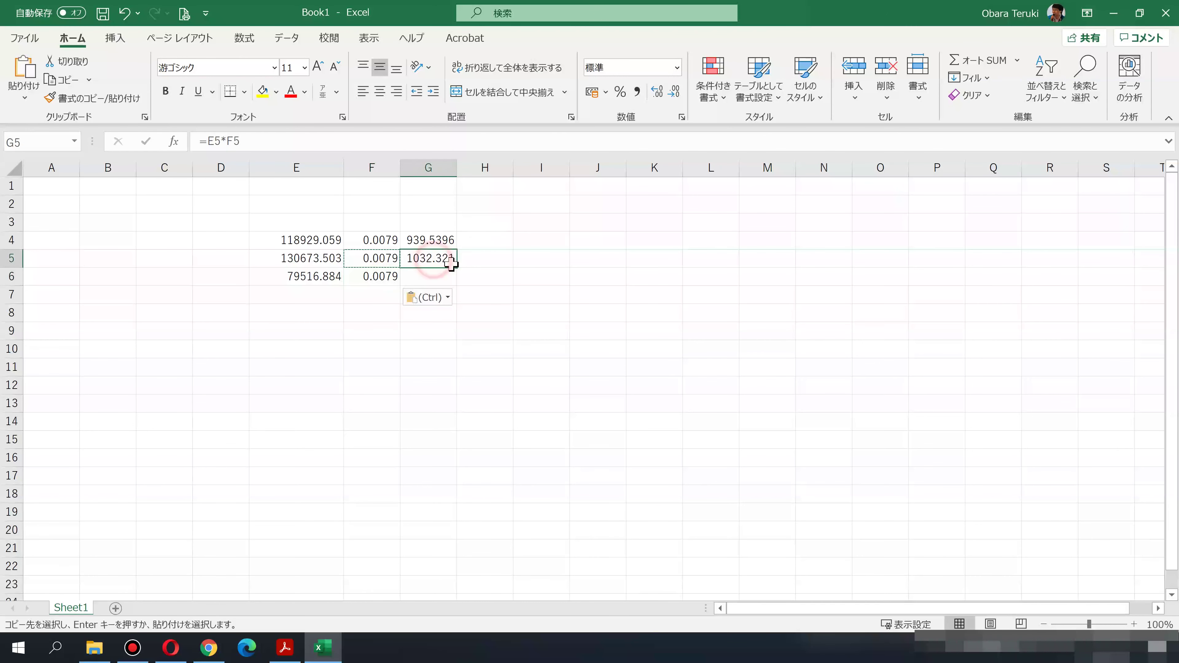
drag(456, 290, 453, 281)
click(468, 344)
click(428, 279)
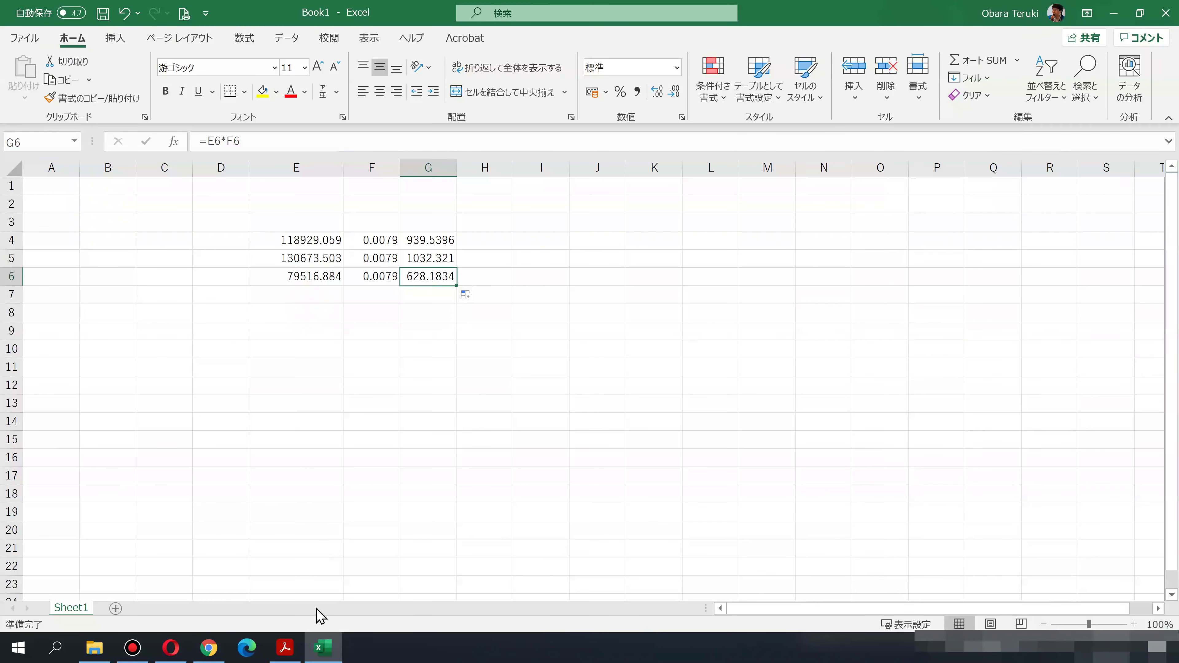
Bring the exam PDF forward and scroll down through it
click(285, 647)
click(1118, 324)
scroll(1115, 409, down, 15)
scroll(1115, 409, down, 10)
Compare the computed mass with the PDF answers for questions 3 to 6
drag(862, 264, 894, 291)
click(923, 312)
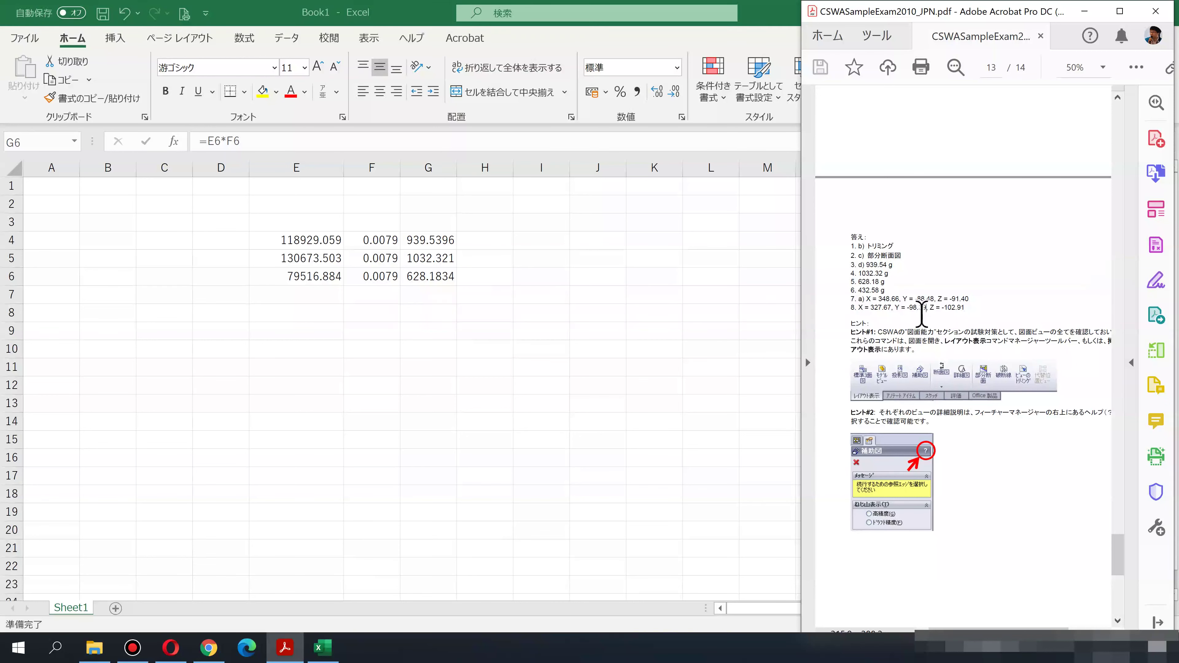
scroll(925, 315, up, 3)
scroll(1068, 442, up, 4)
scroll(1114, 534, up, 2)
drag(1119, 564, 1101, 377)
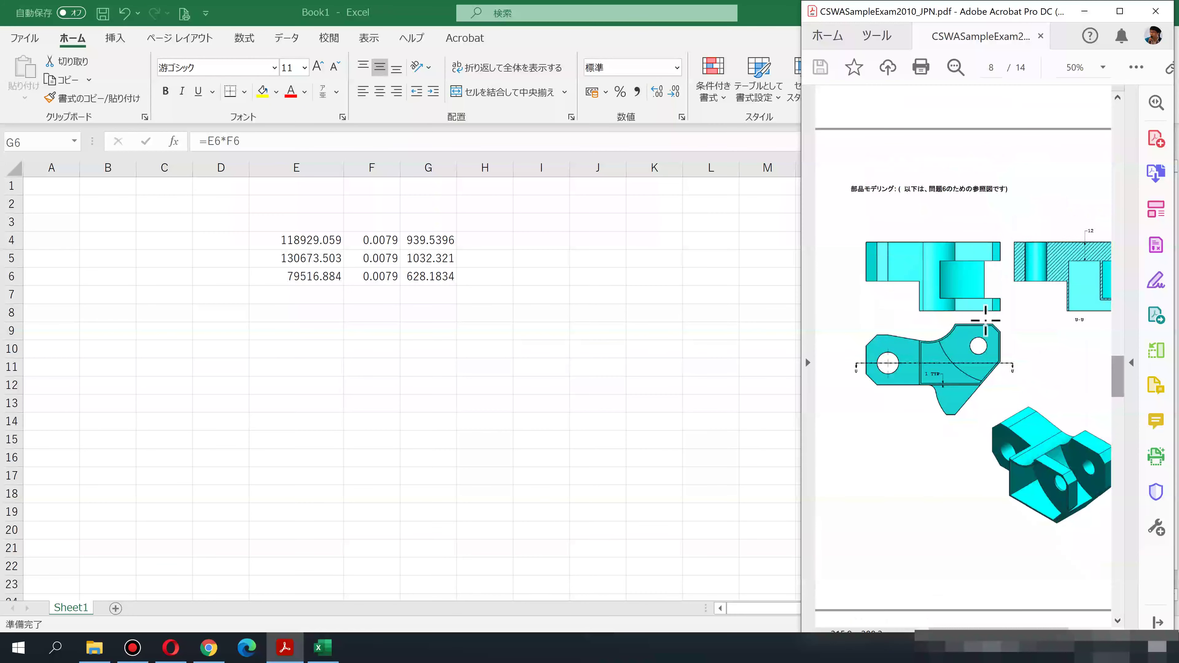
Scroll to page 8 and zoom in on the Tool Block step 4 pocket drawing
middle_drag(892, 416, 903, 418)
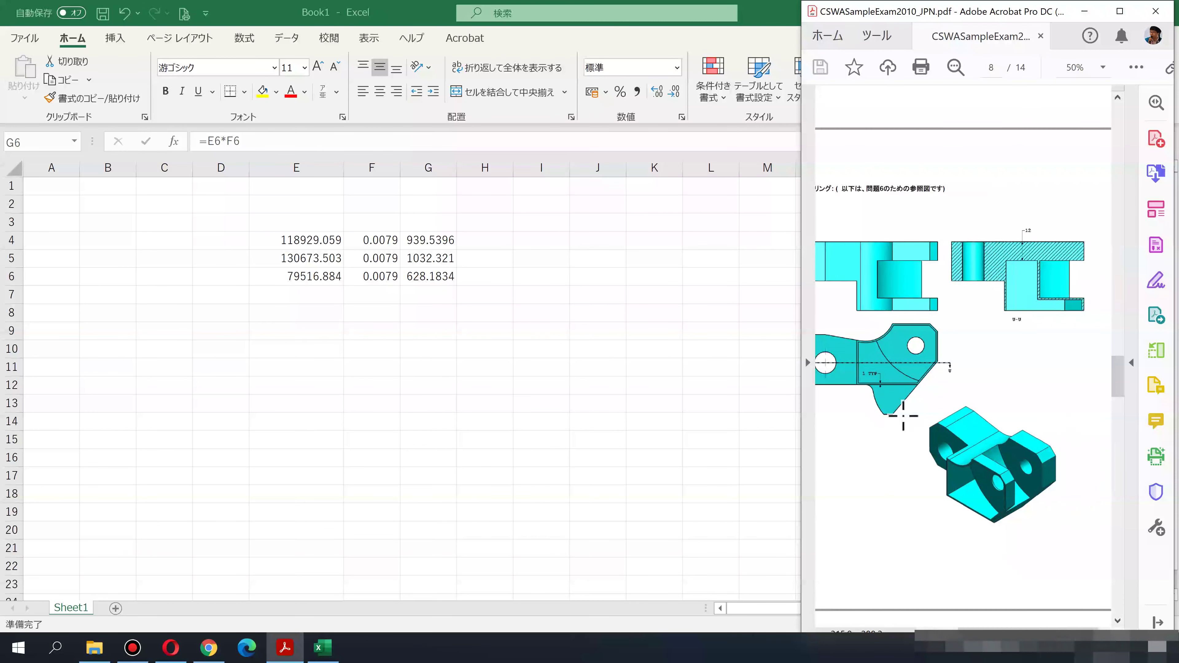
ctrl+scroll(905, 413, down, 2)
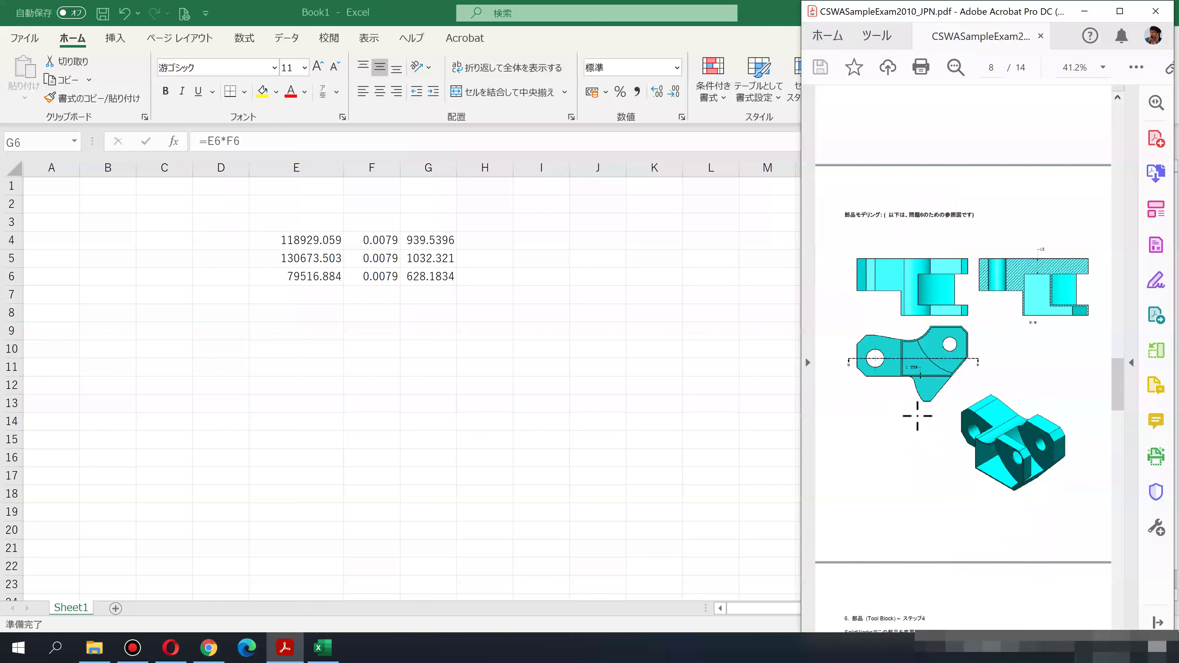
scroll(942, 488, down, 2)
scroll(942, 487, down, 2)
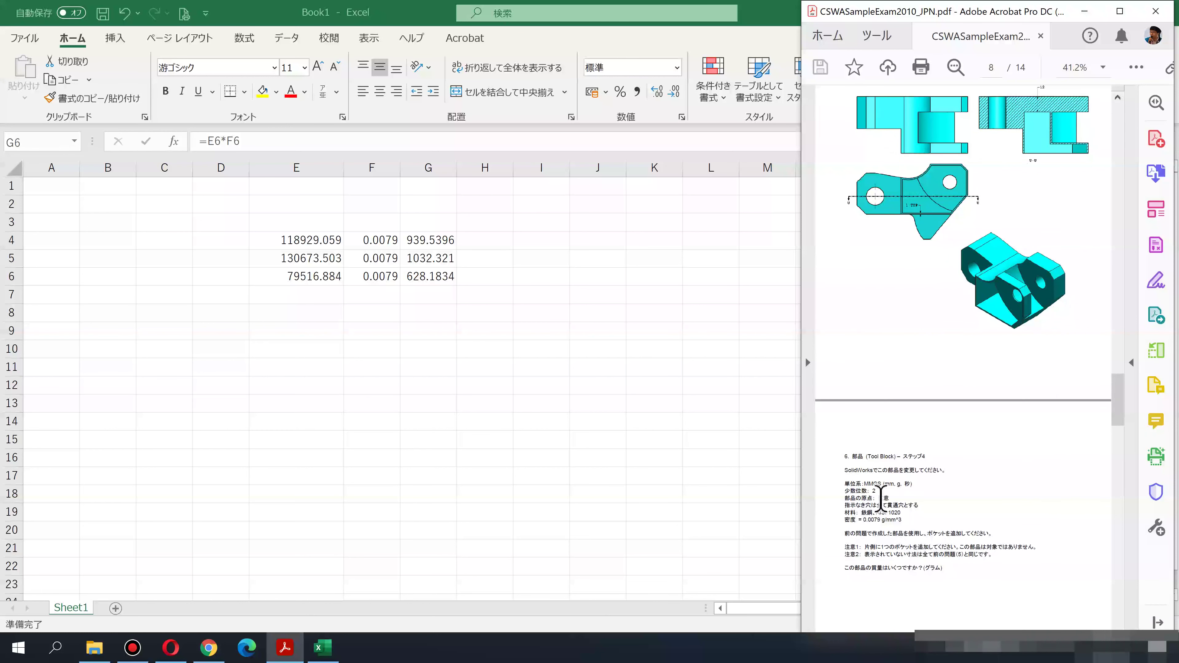
scroll(896, 537, down, 1)
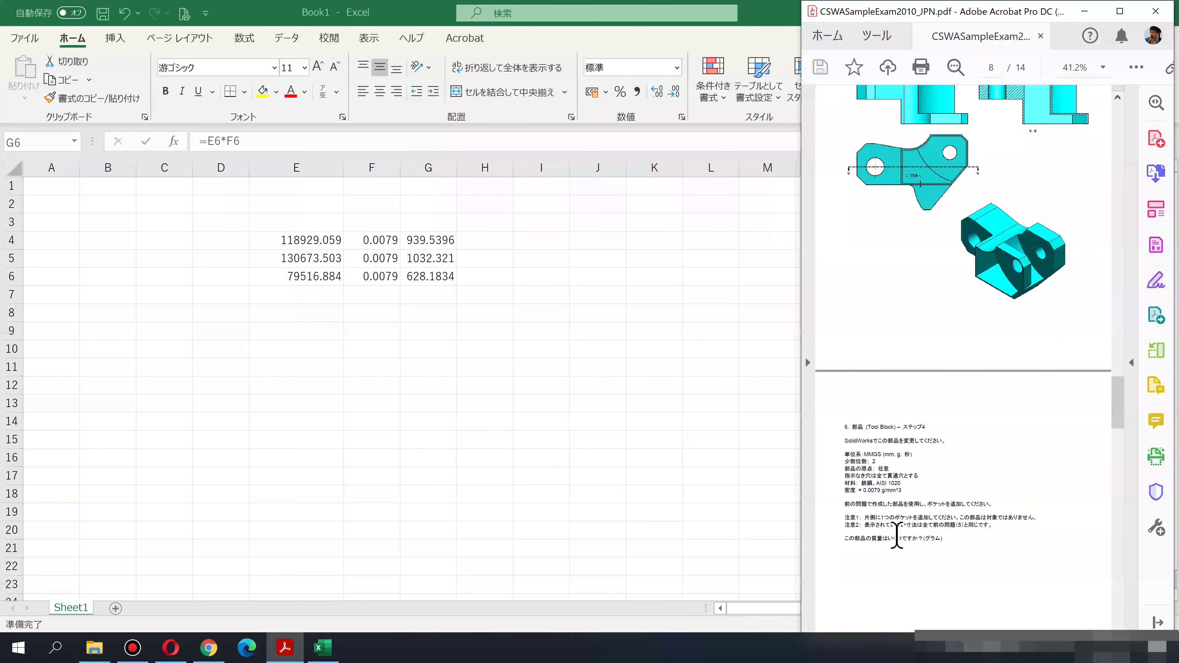
scroll(897, 539, up, 4)
scroll(906, 540, up, 2)
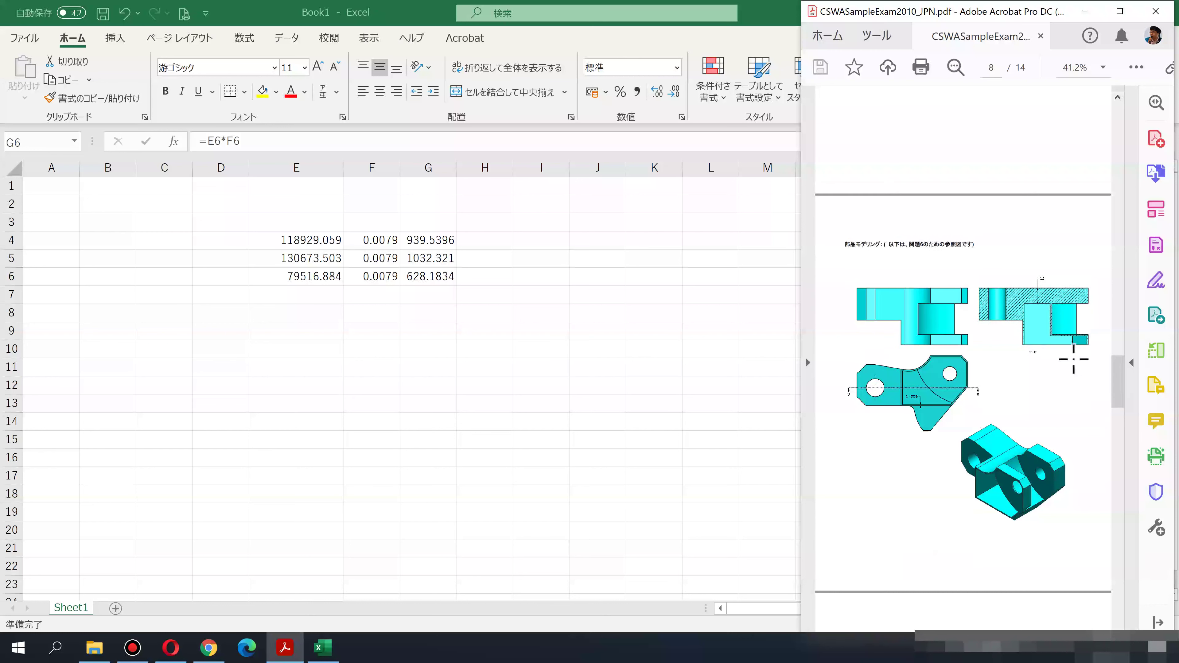
click(938, 395)
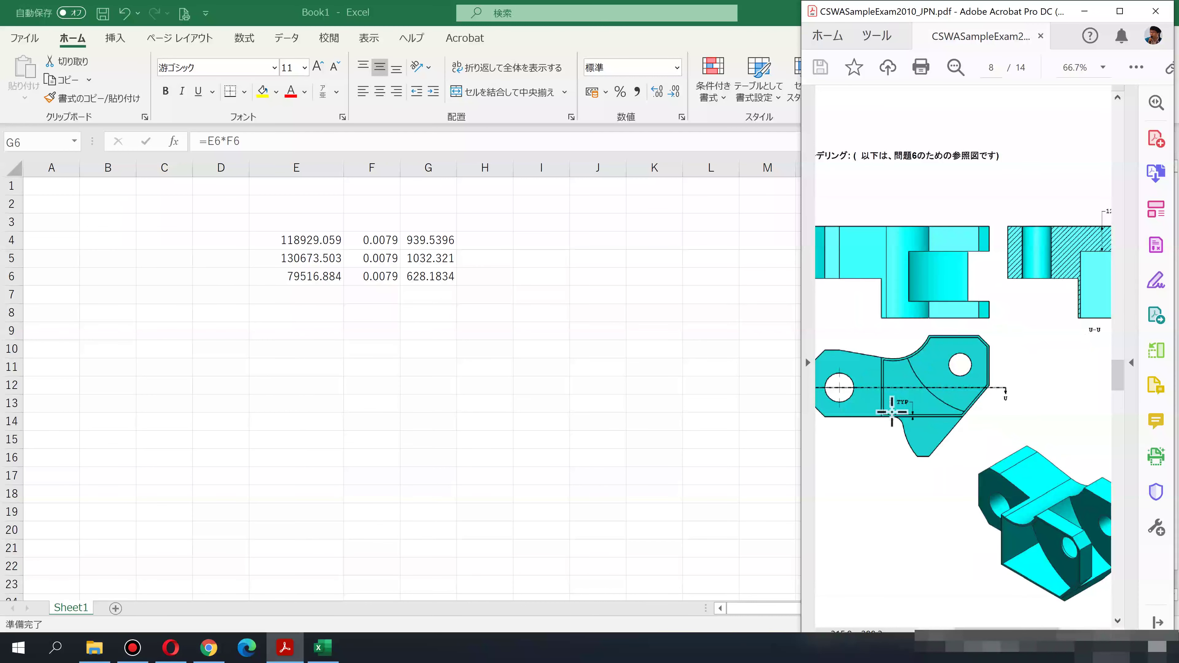
scroll(1011, 369, right, 2)
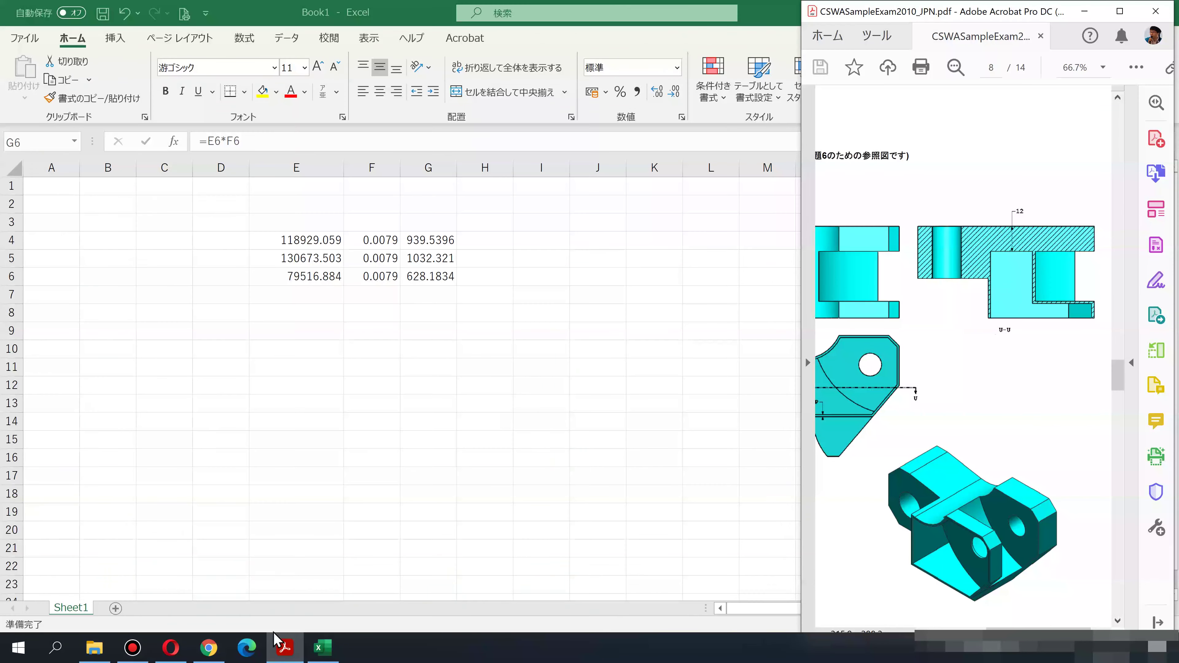
click(209, 648)
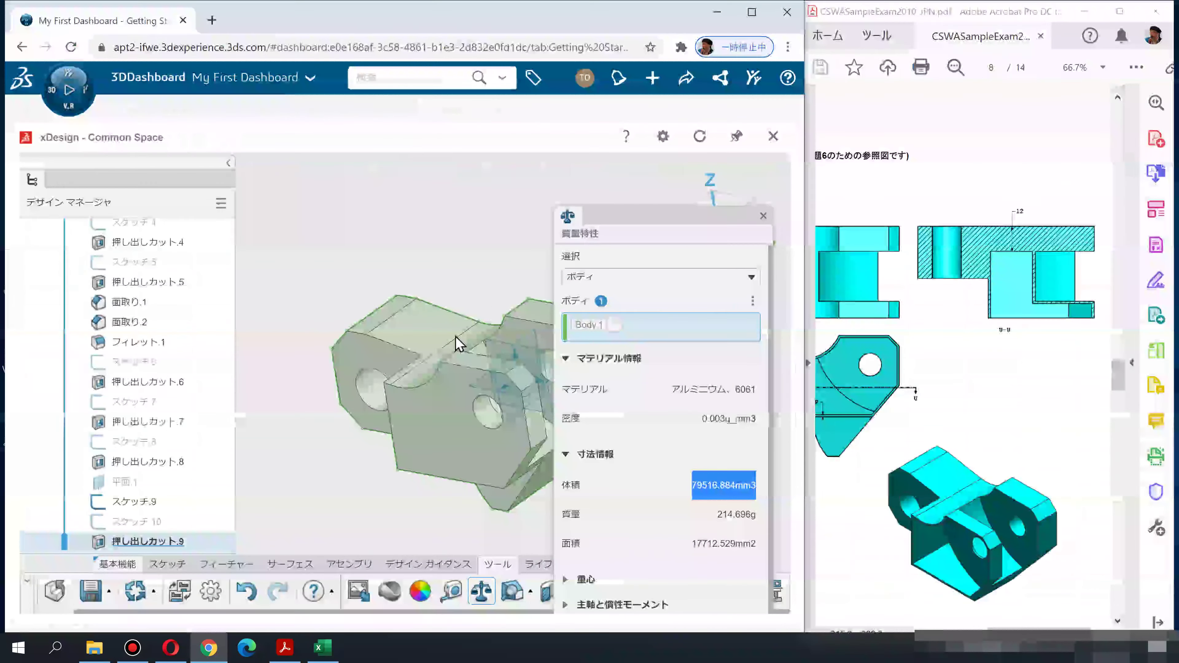
Close Mass Properties and start a sketch on the block's front face
click(763, 215)
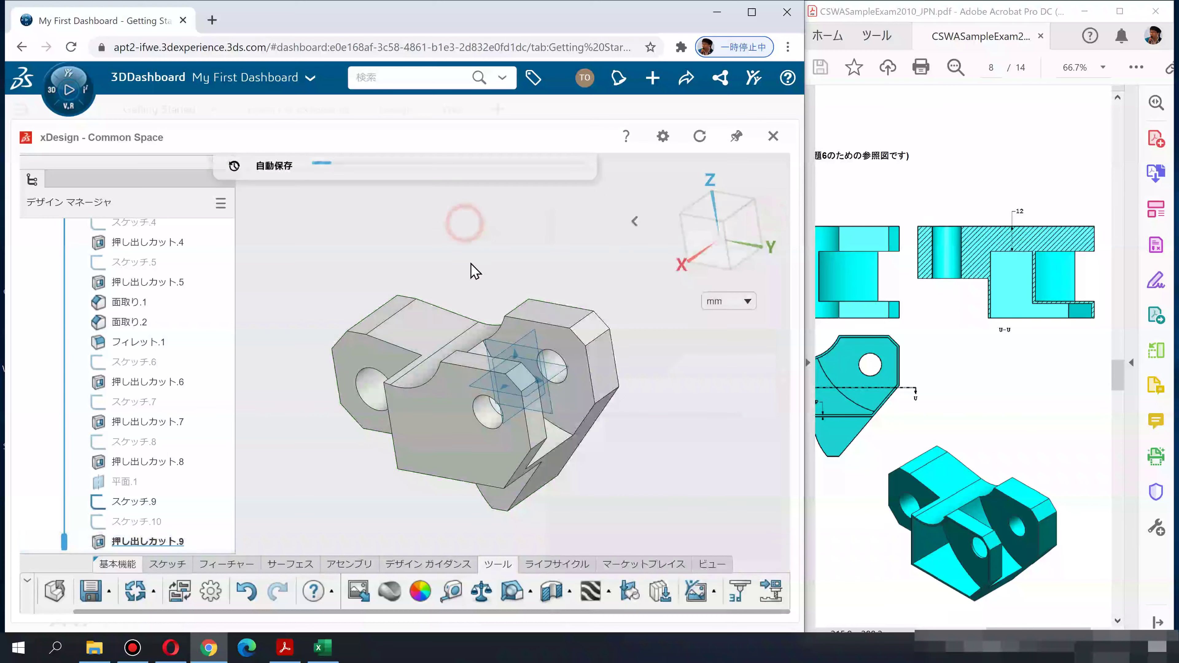
middle_drag(500, 250, 515, 215)
click(470, 402)
click(453, 413)
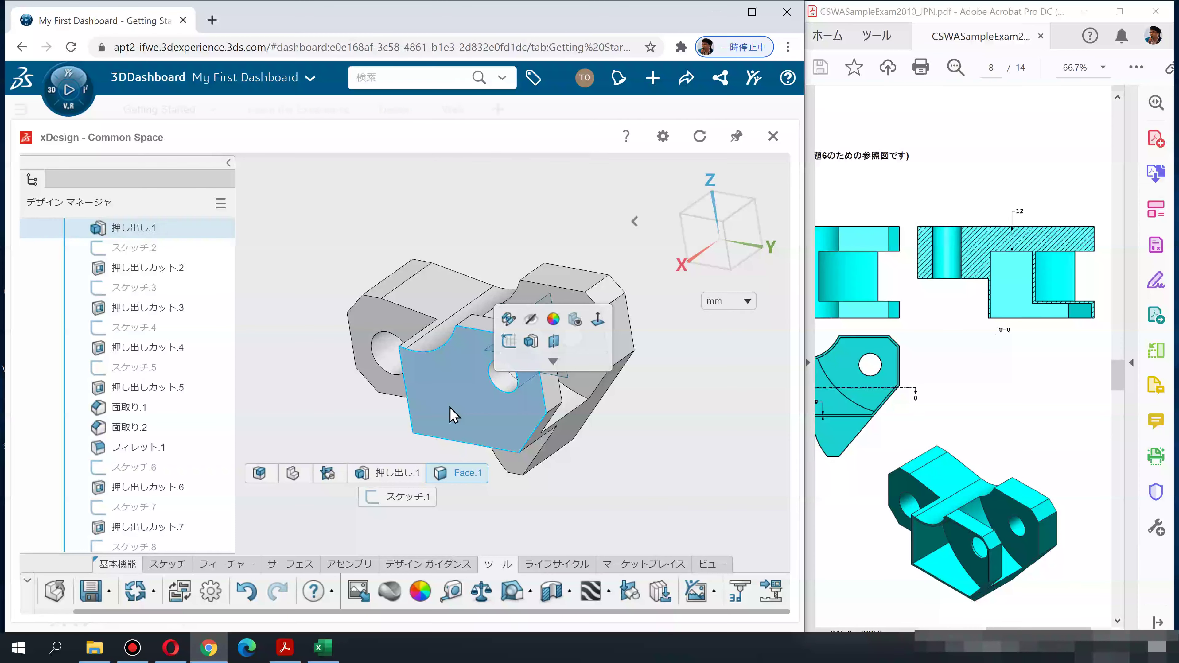
click(509, 346)
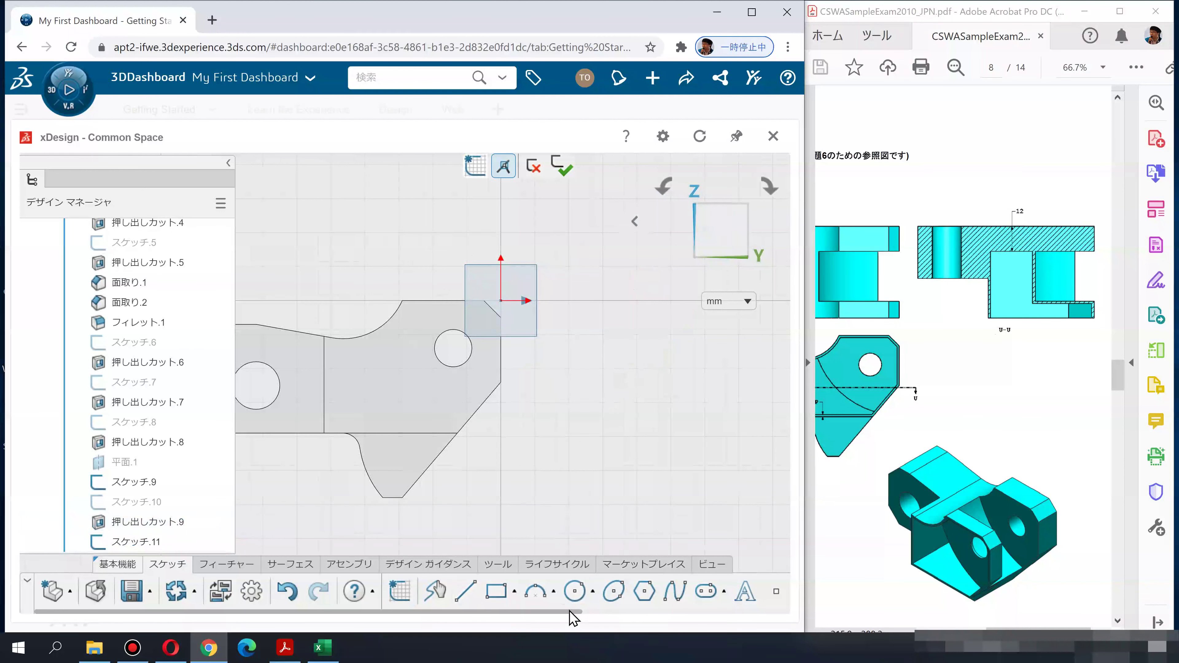
Attempt a Sketch Offset of the front face, cancel with Esc, then retry without a sketch
drag(578, 611, 724, 604)
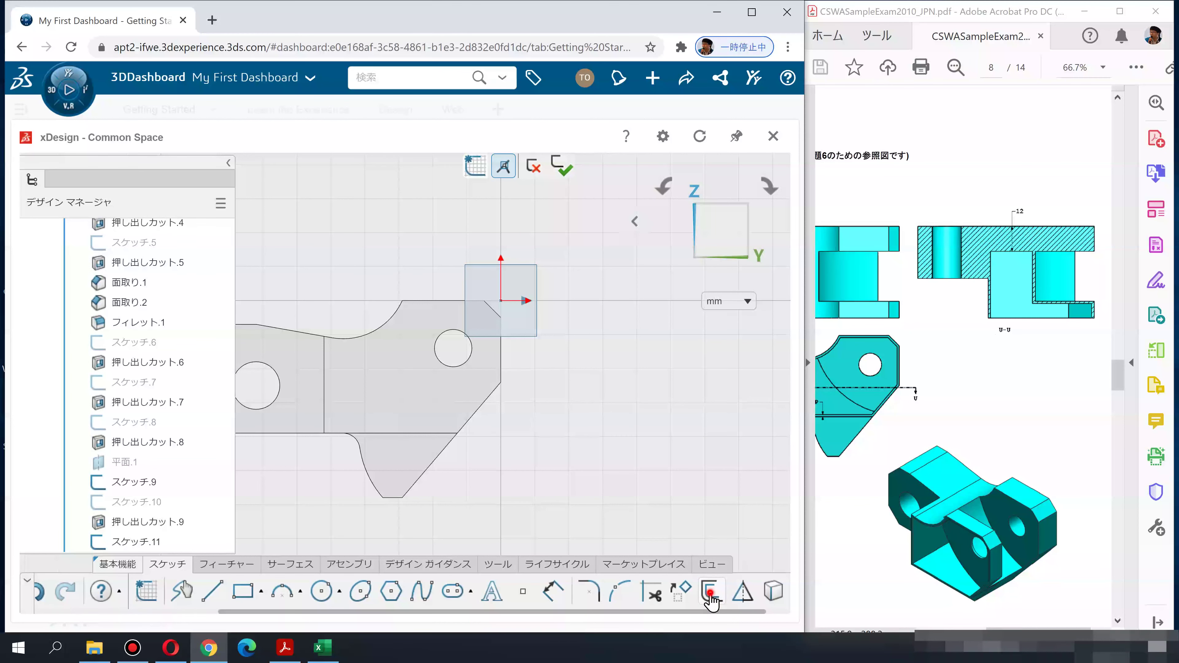
click(384, 410)
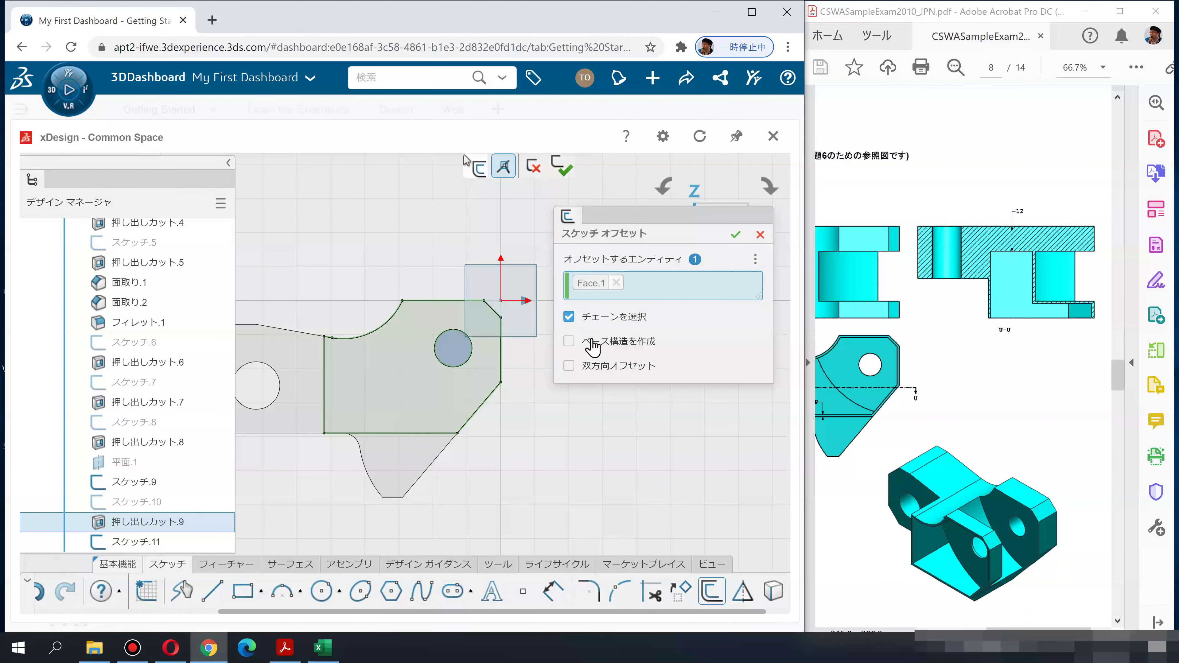
mouse_move(638, 221)
mouse_down()
mouse_move(660, 296)
mouse_move(673, 286)
mouse_up()
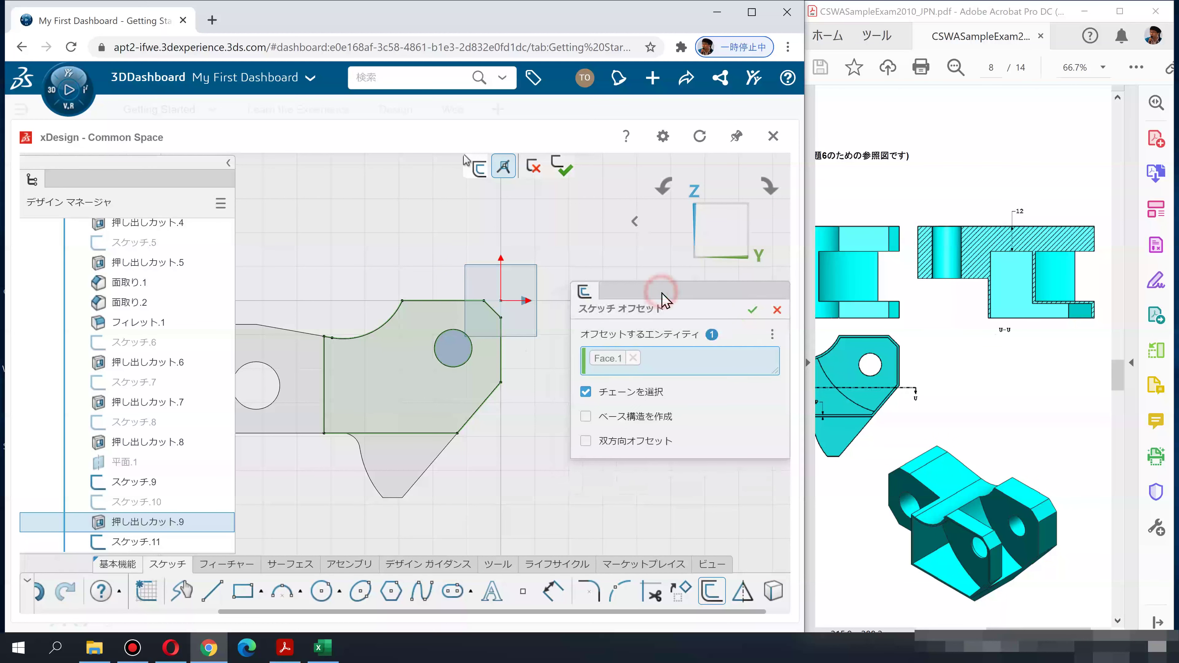
click(390, 346)
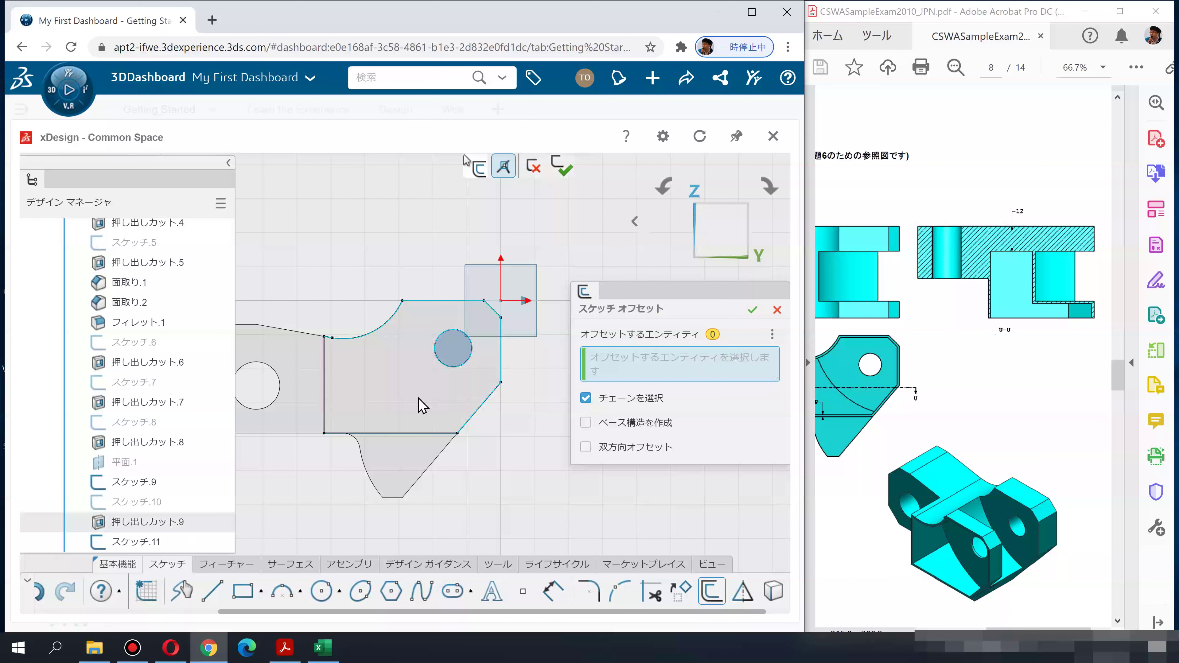
key(Escape)
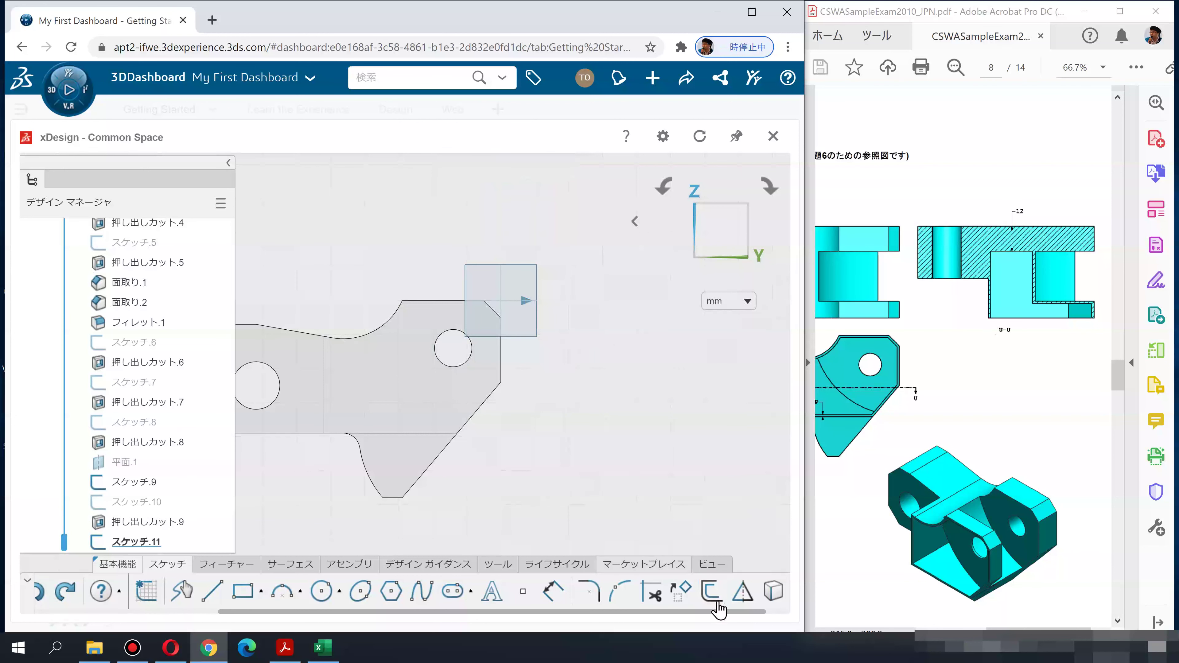
click(711, 591)
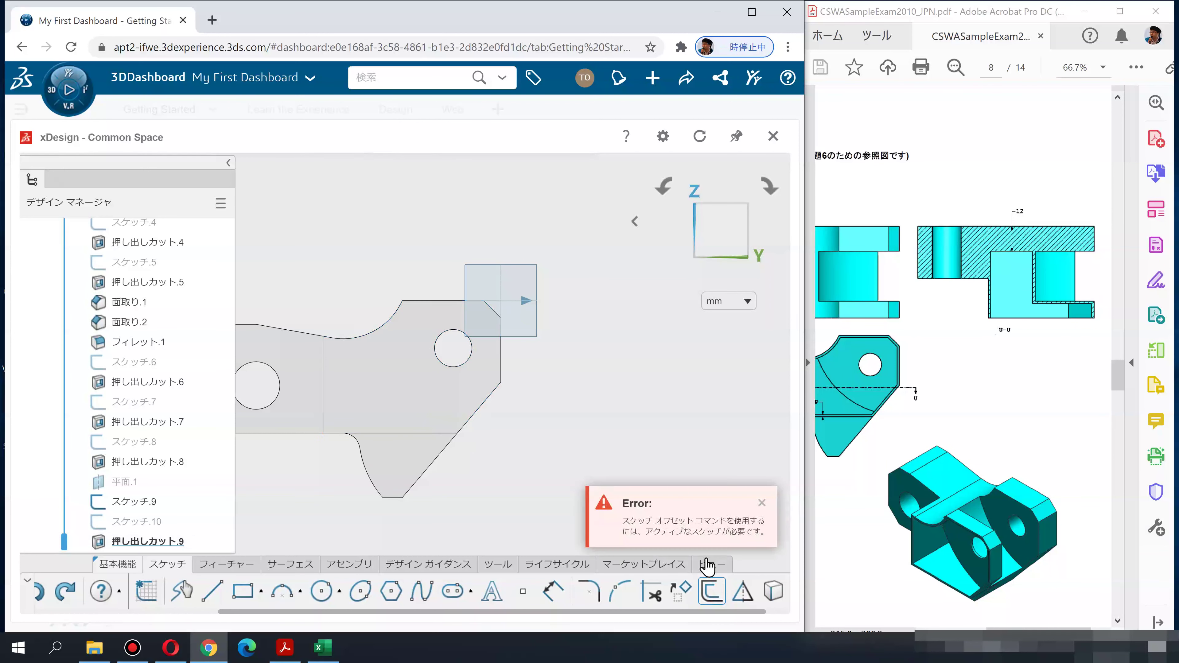
click(392, 389)
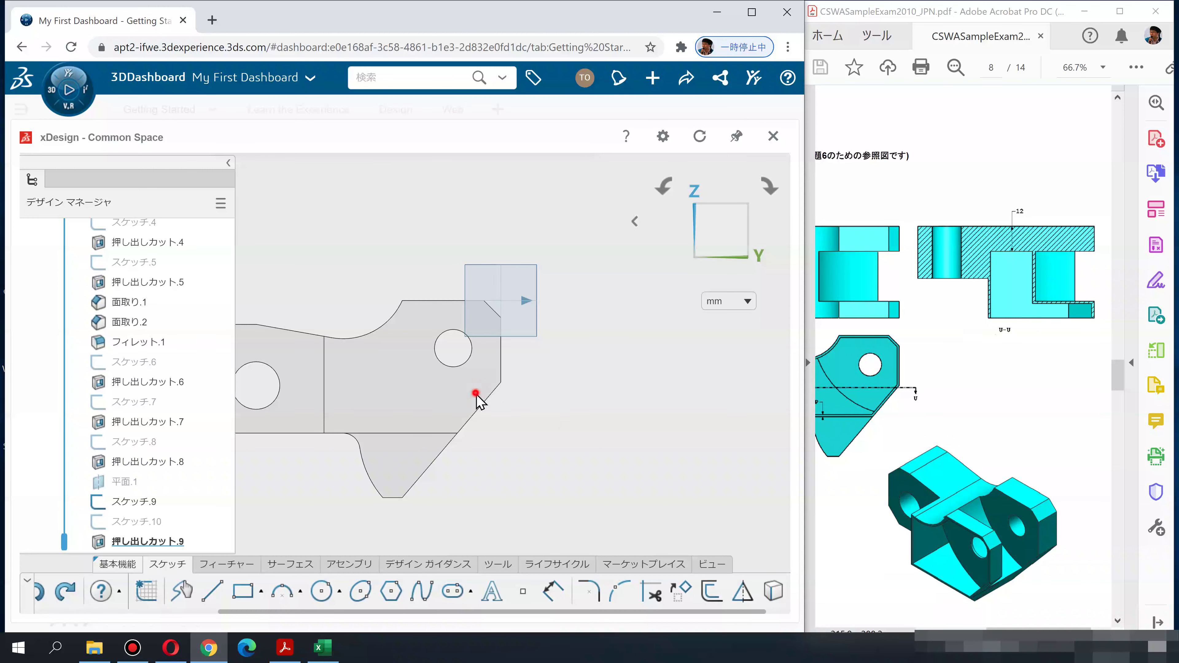
Start a new sketch on the tool block's front face
click(487, 454)
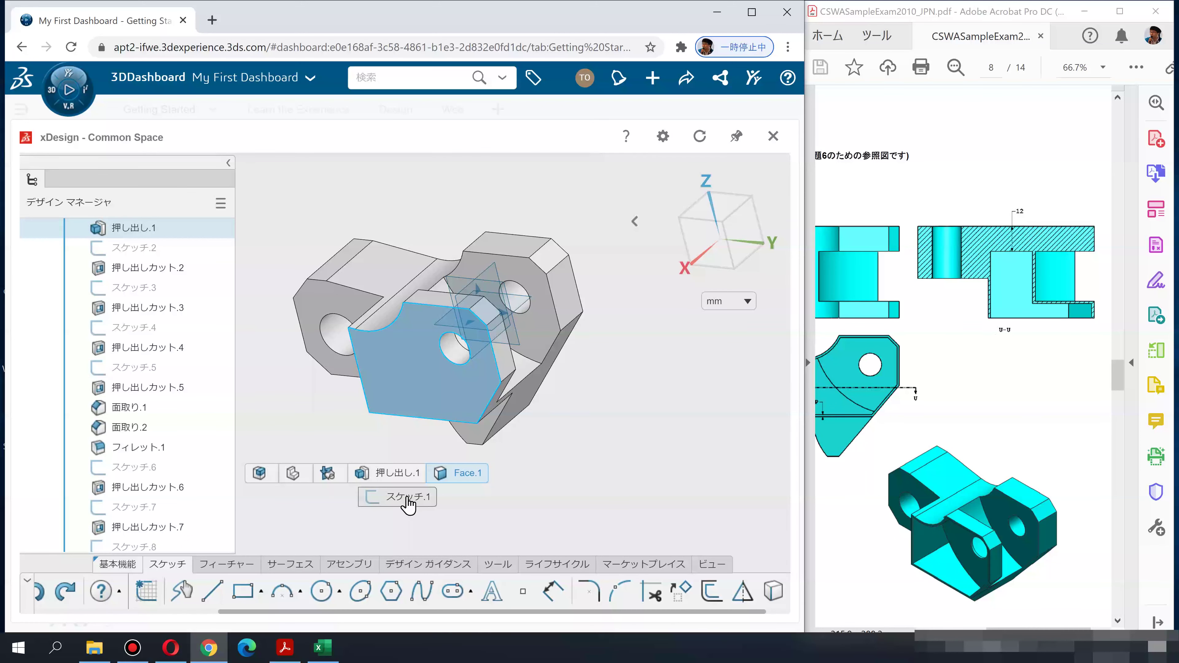
scroll(123, 379, down, 3)
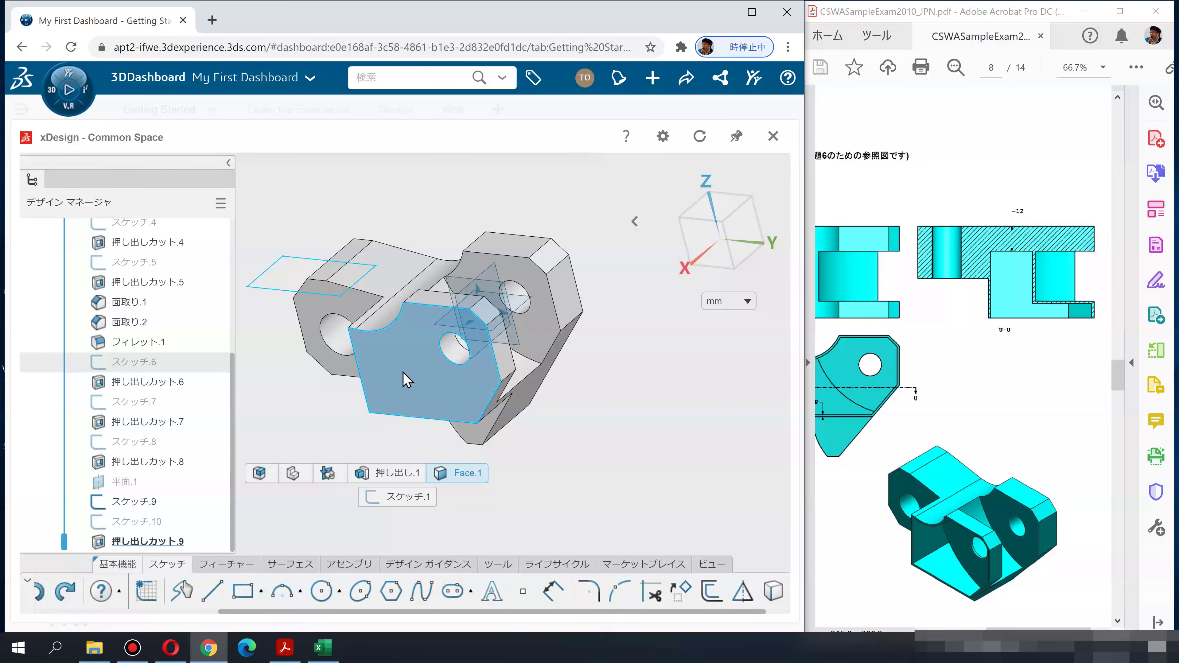
click(311, 413)
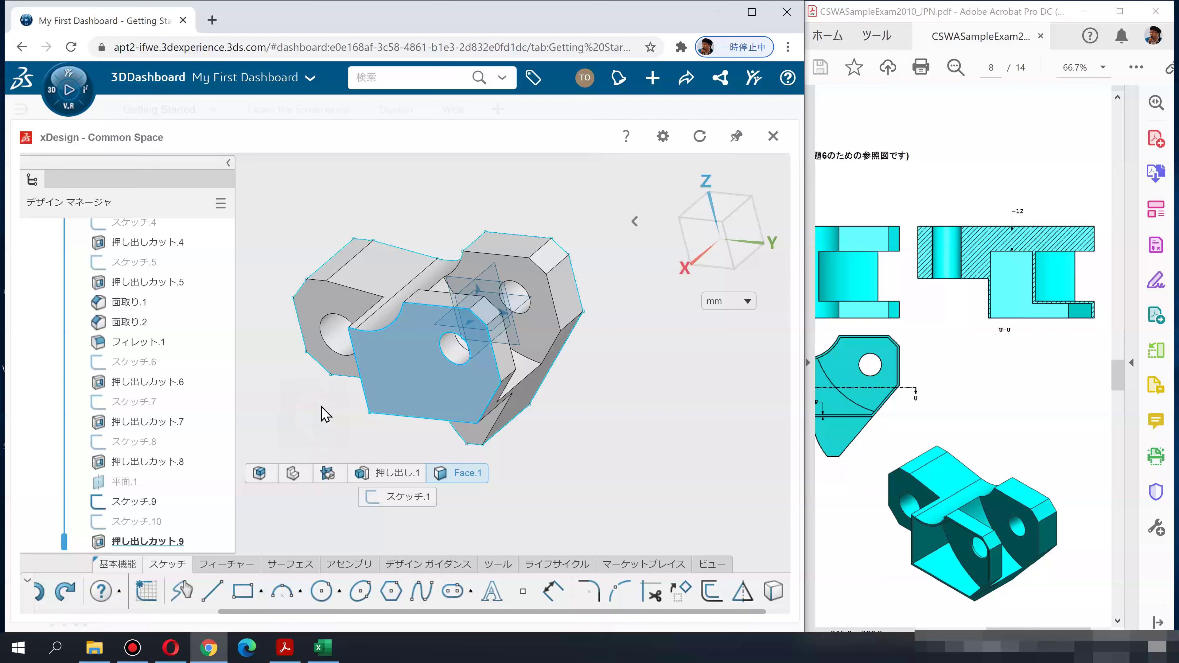
click(386, 396)
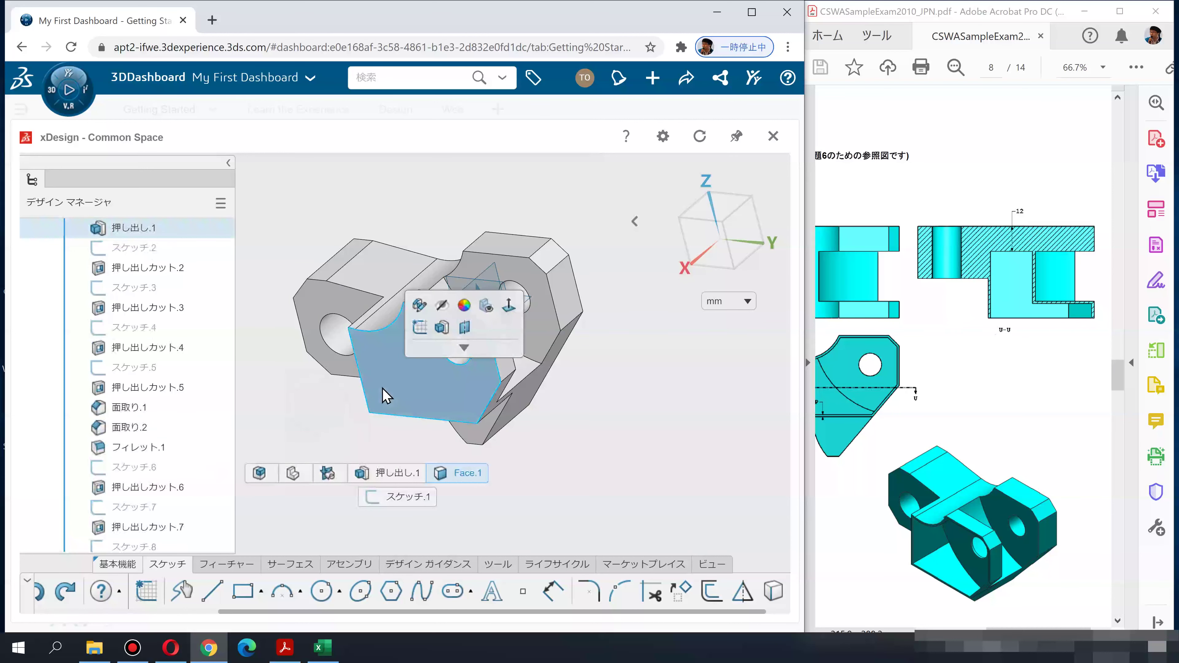
click(420, 328)
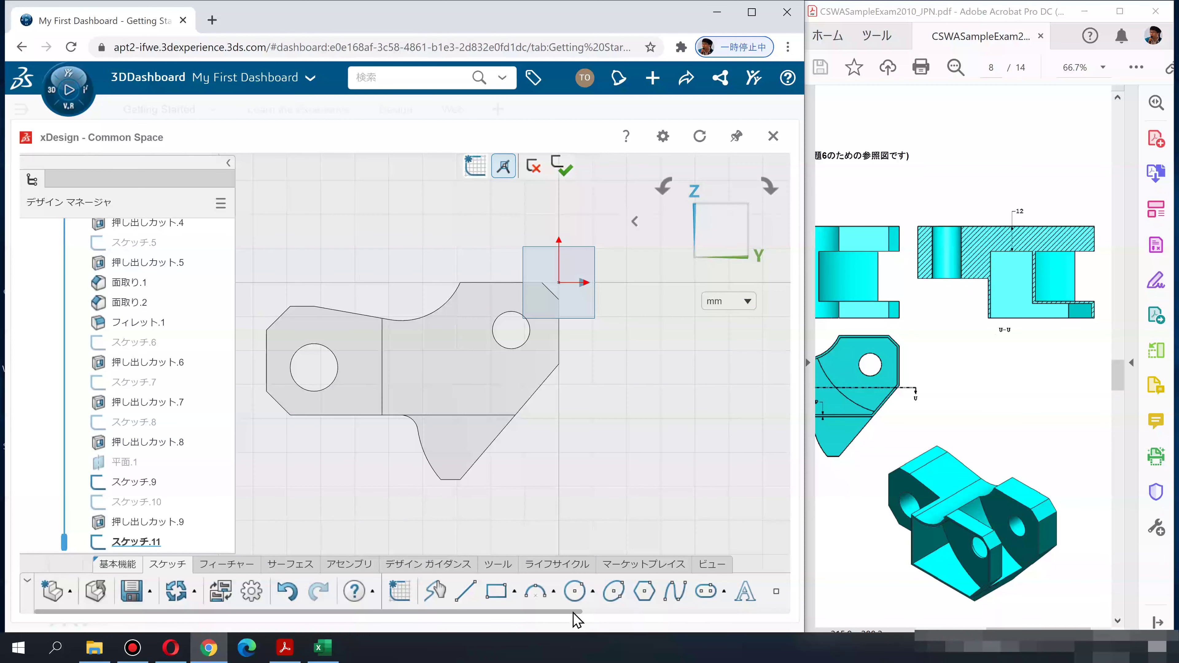
Copy the front face's outline and hole into the sketch with Sketch Offset on Face.1
click(617, 611)
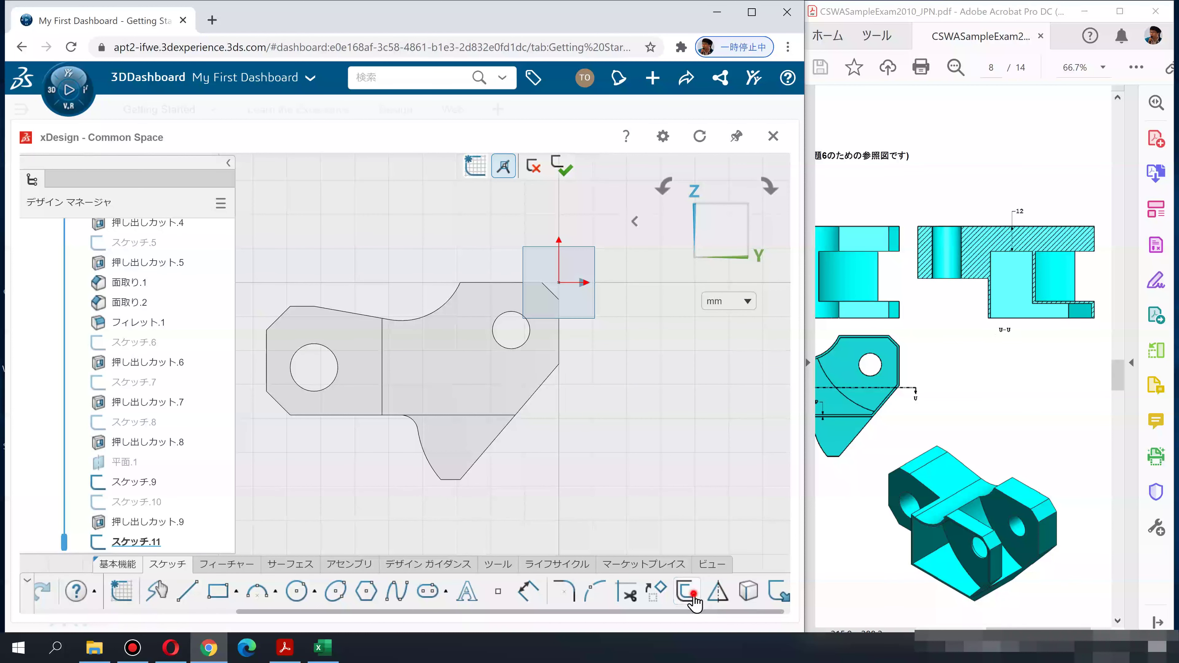
click(493, 386)
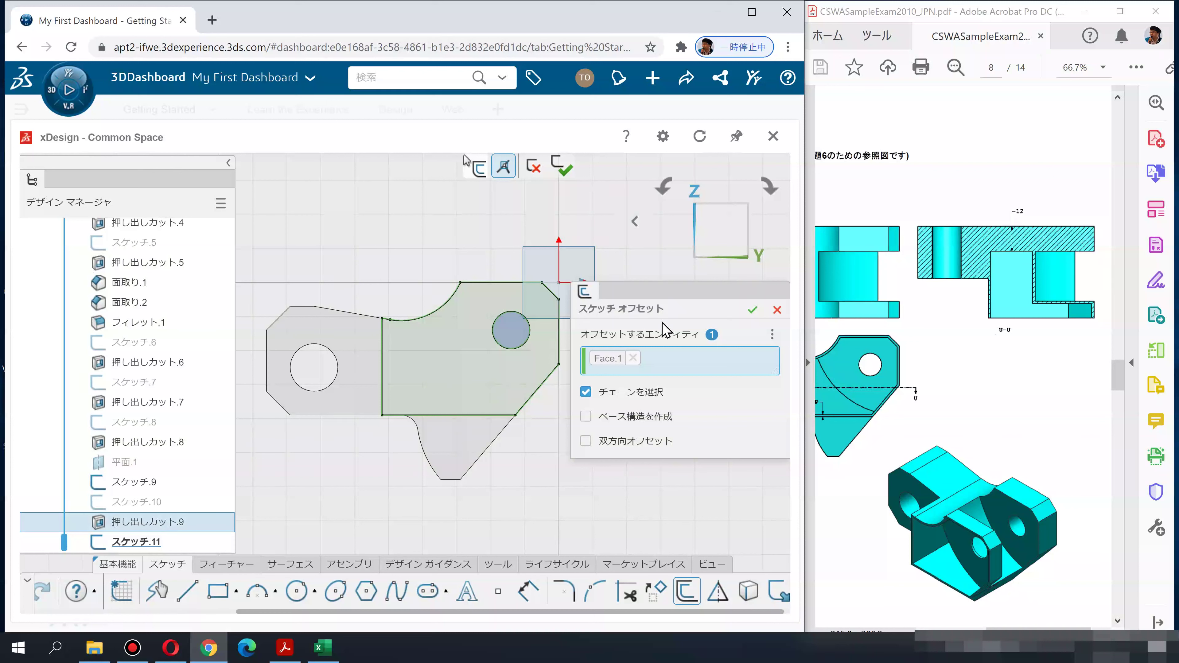
click(753, 312)
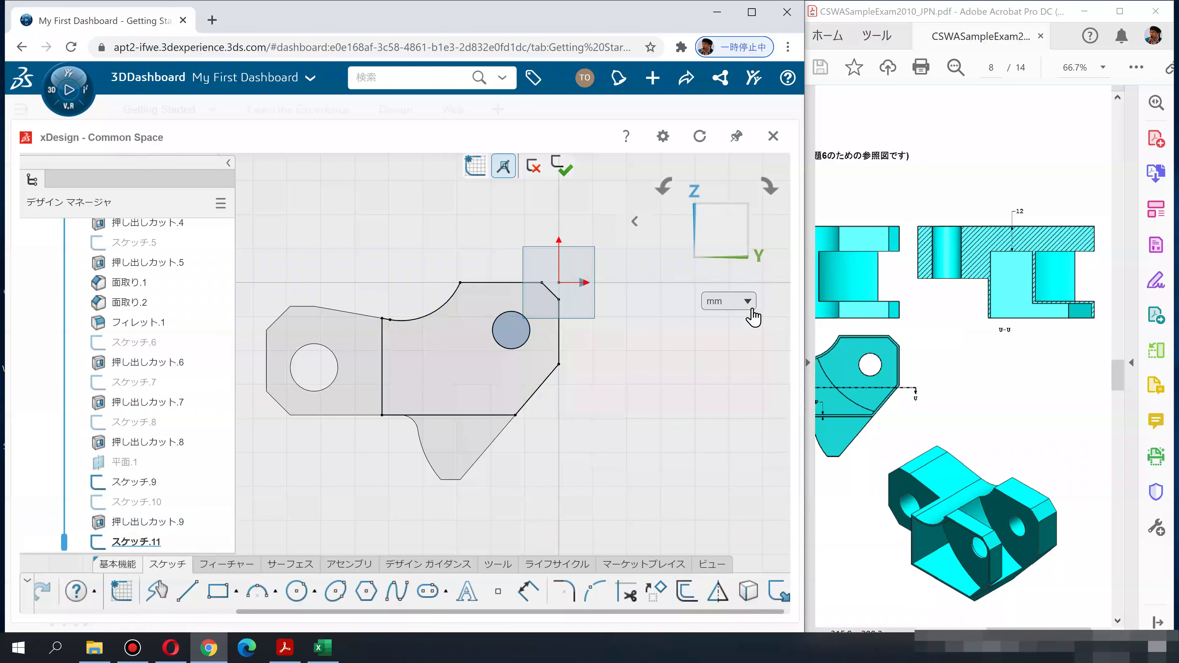
scroll(457, 320, up, 2)
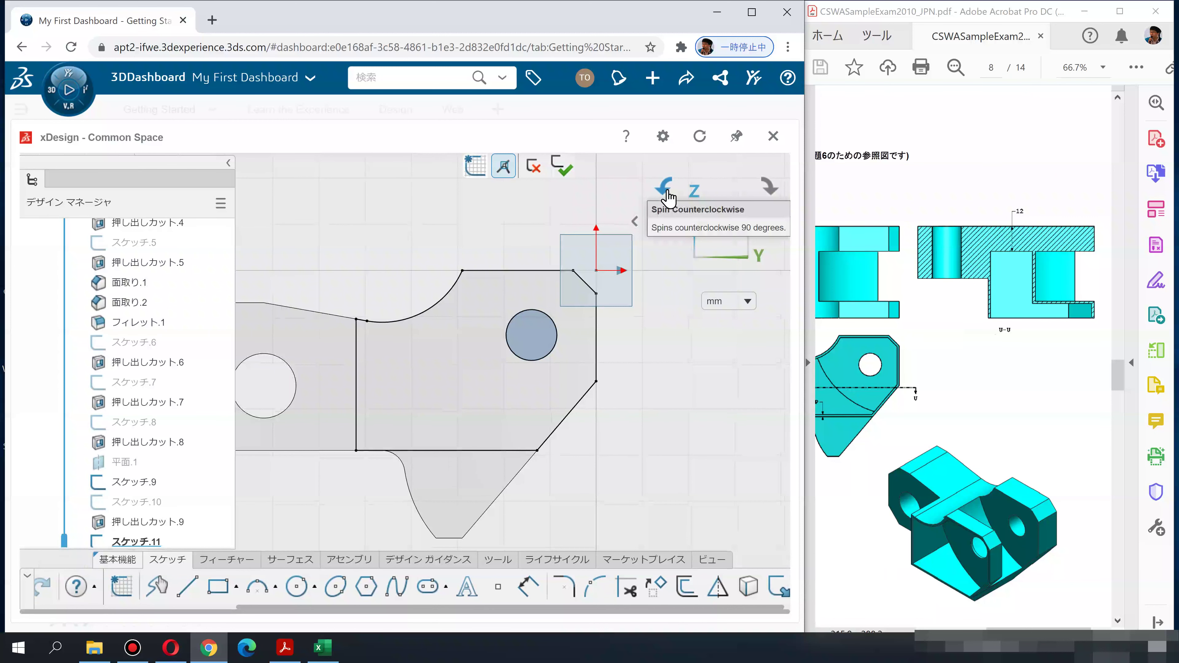
click(413, 224)
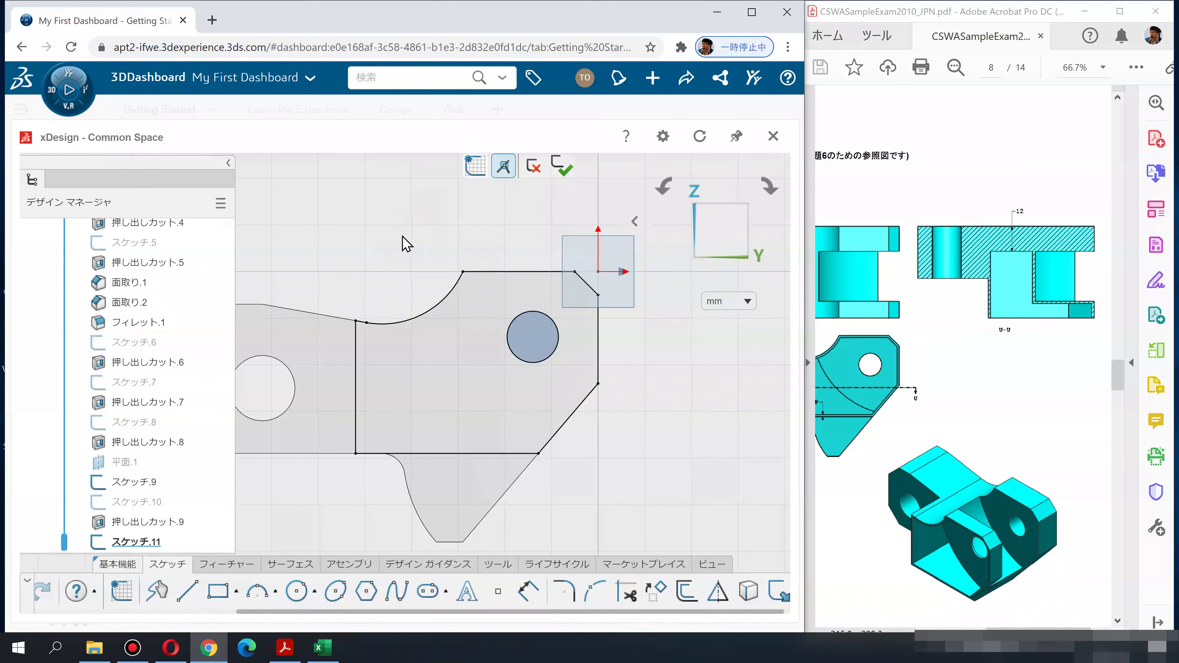
click(404, 248)
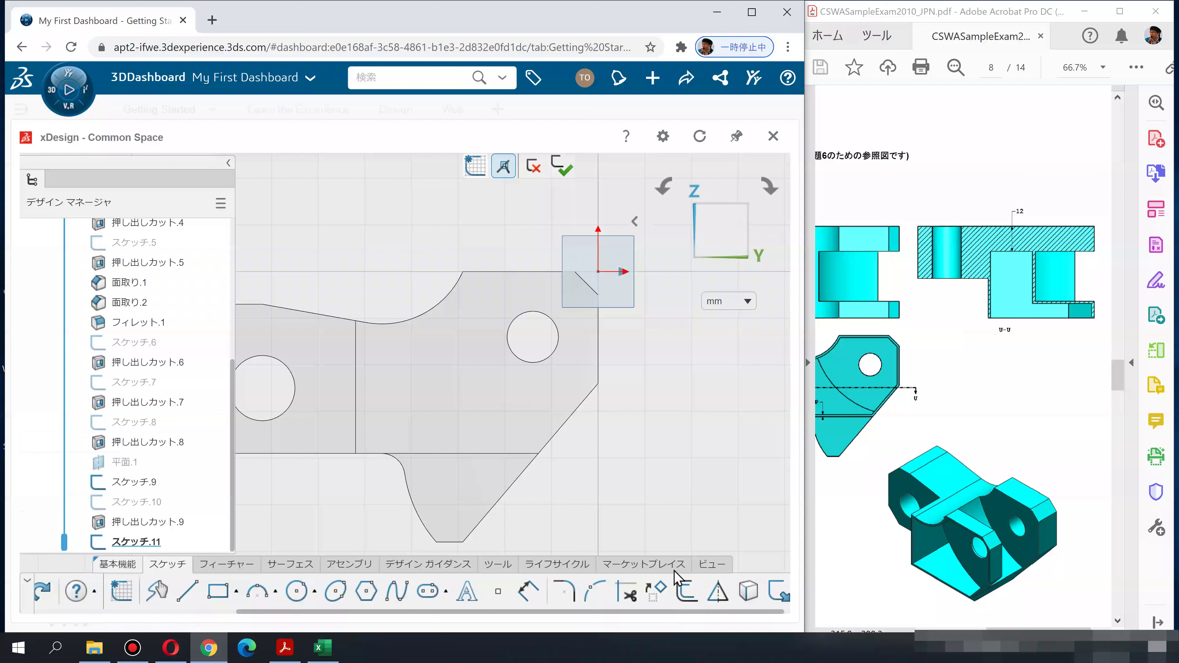
drag(741, 612, 781, 613)
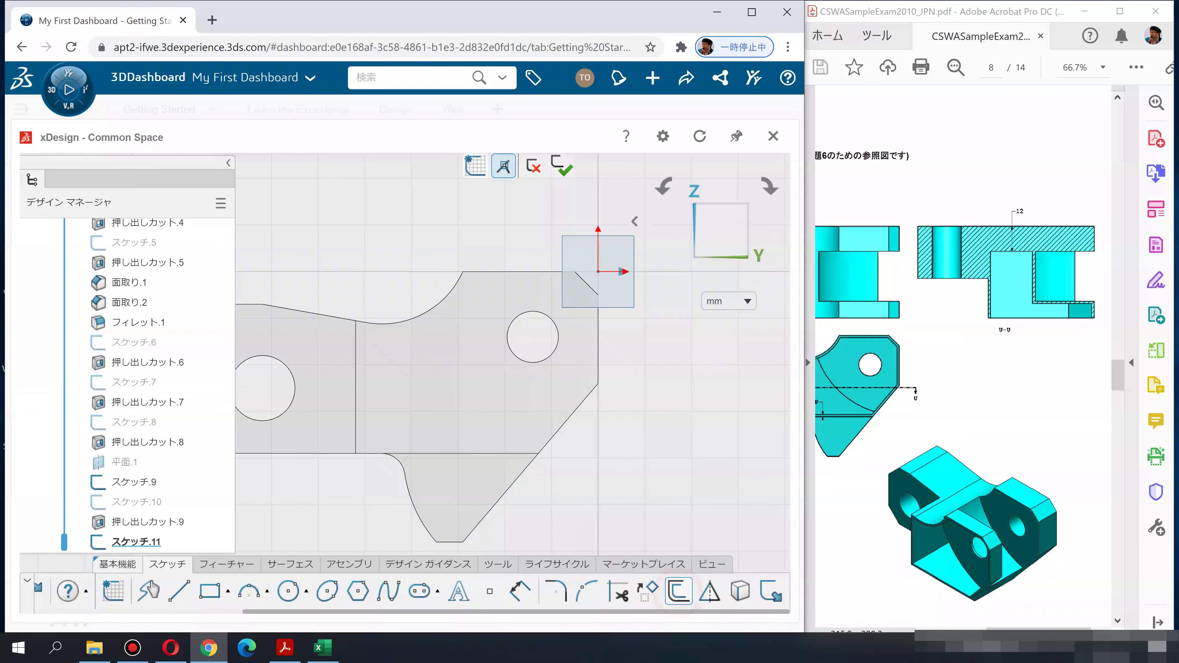
Offset the top arc of the sketch outline
click(678, 593)
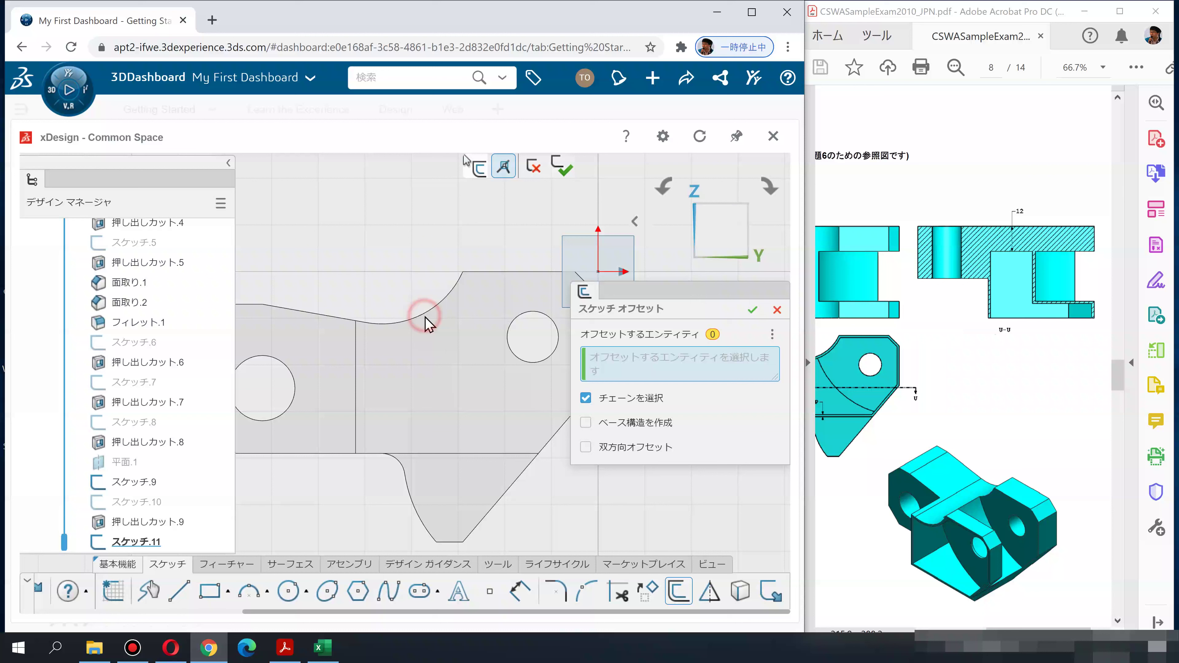
click(423, 320)
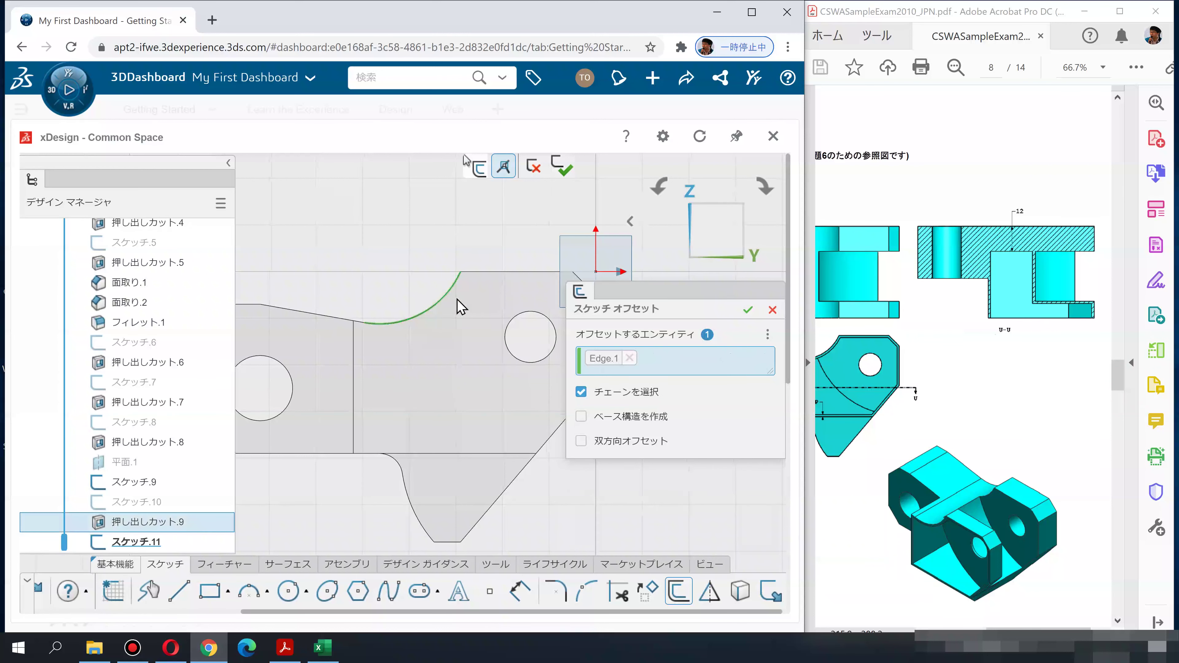
click(477, 275)
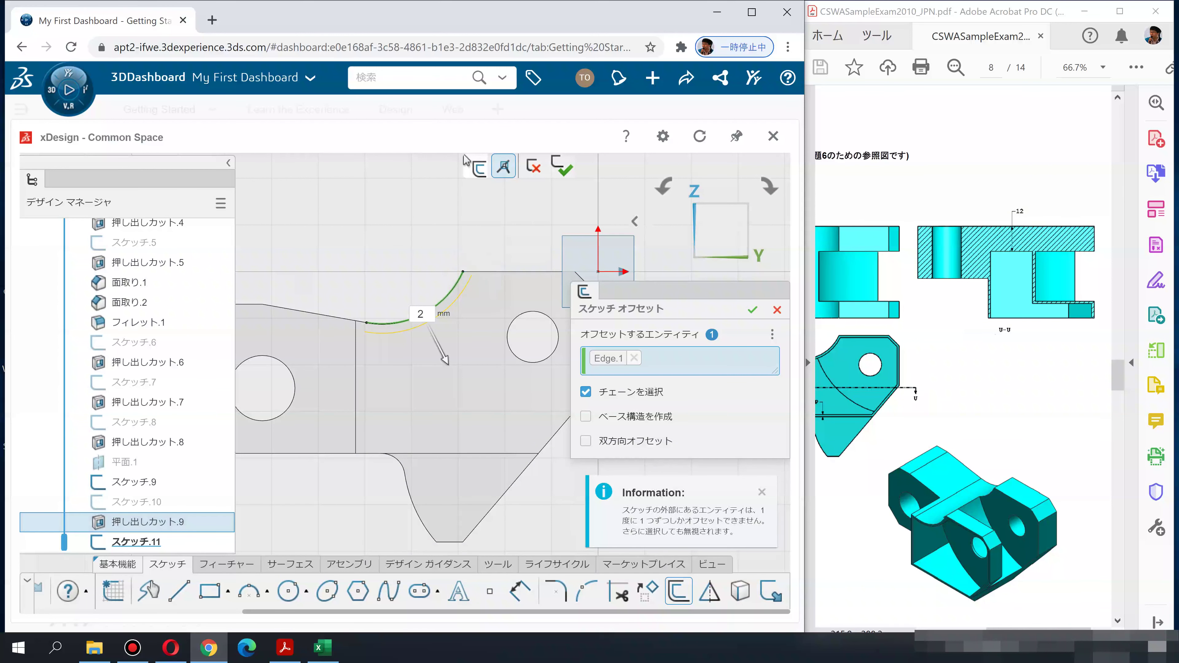
middle_drag(499, 269, 369, 267)
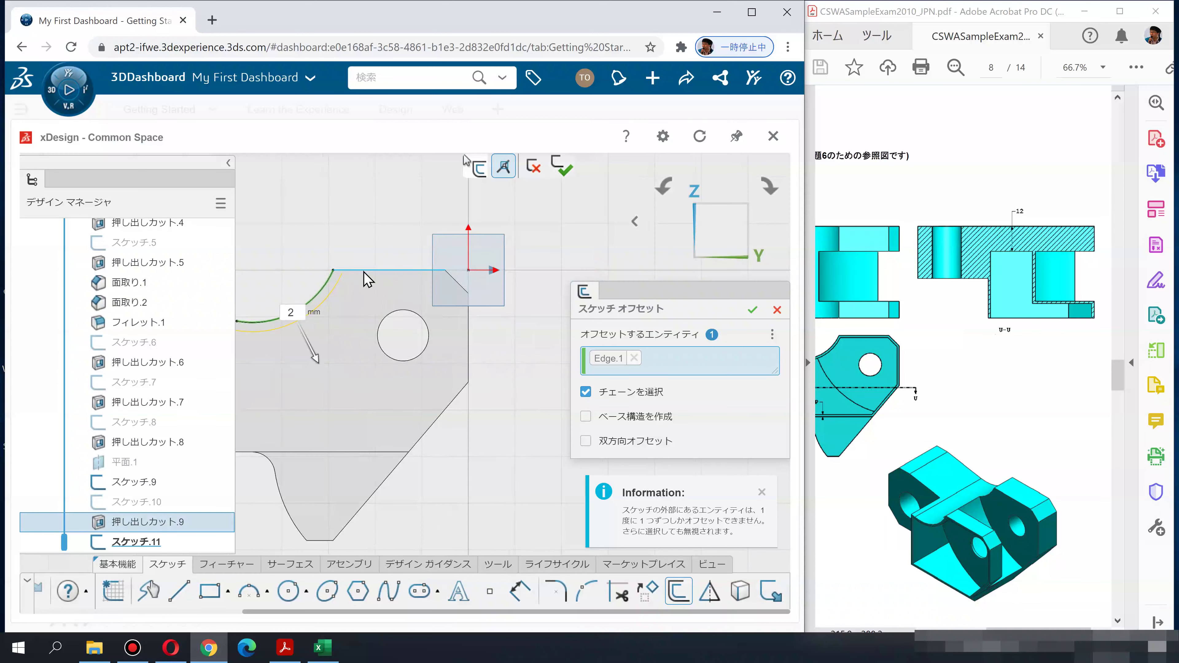
click(367, 278)
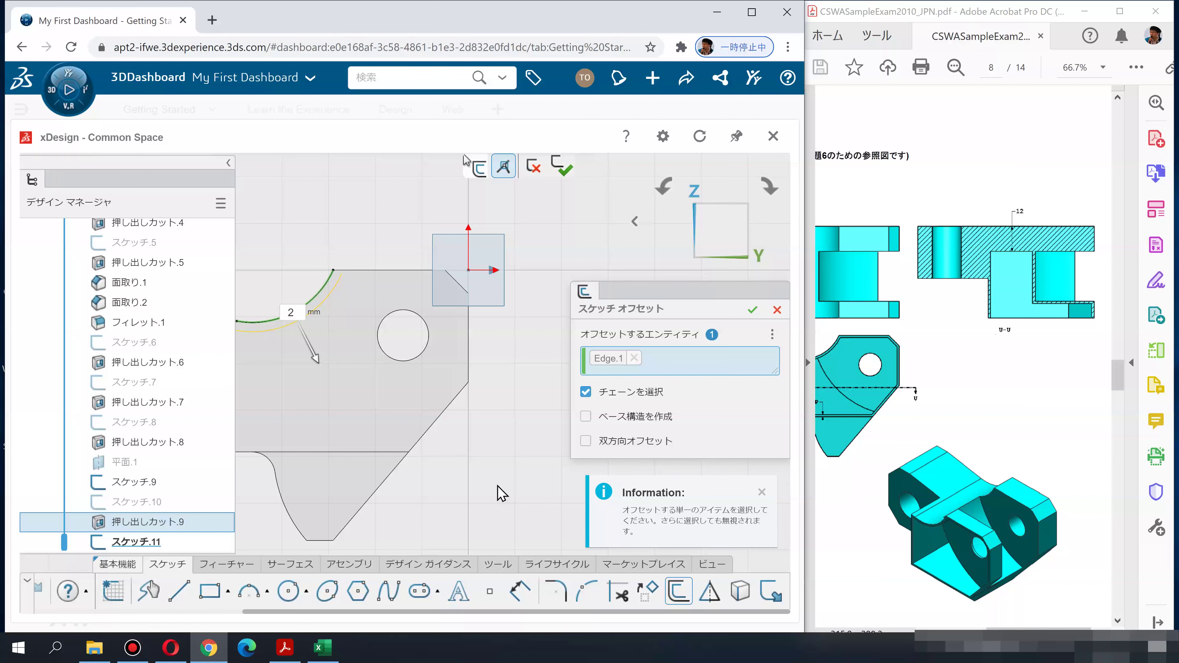
middle_drag(566, 492, 634, 492)
click(359, 312)
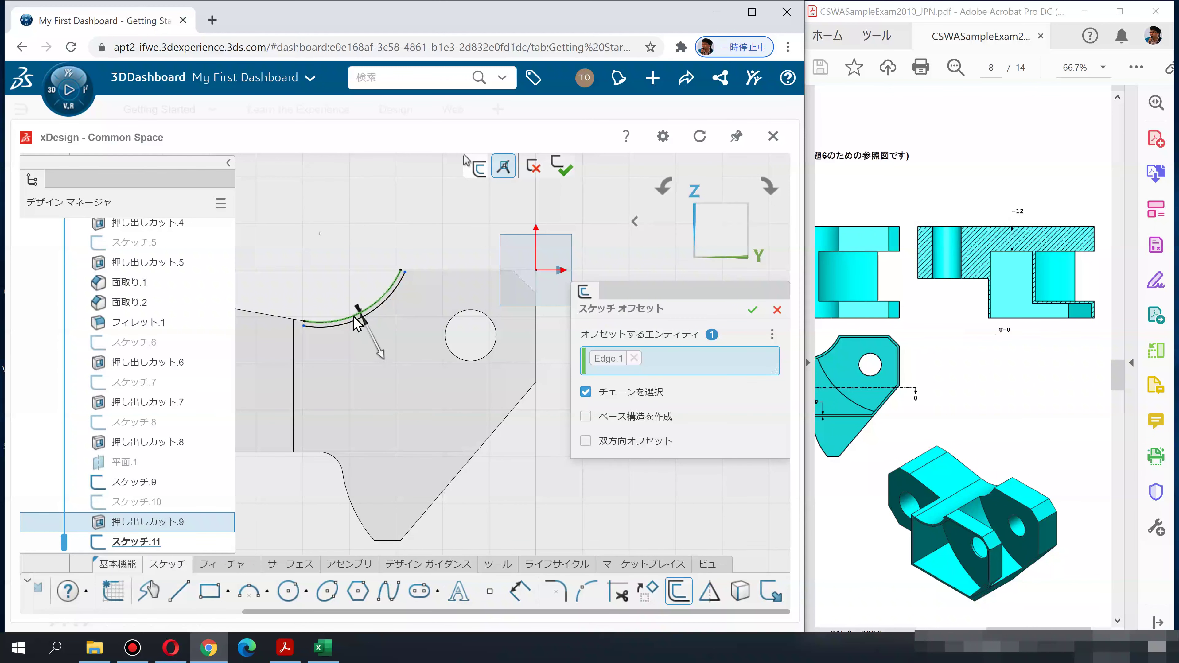
key(Return)
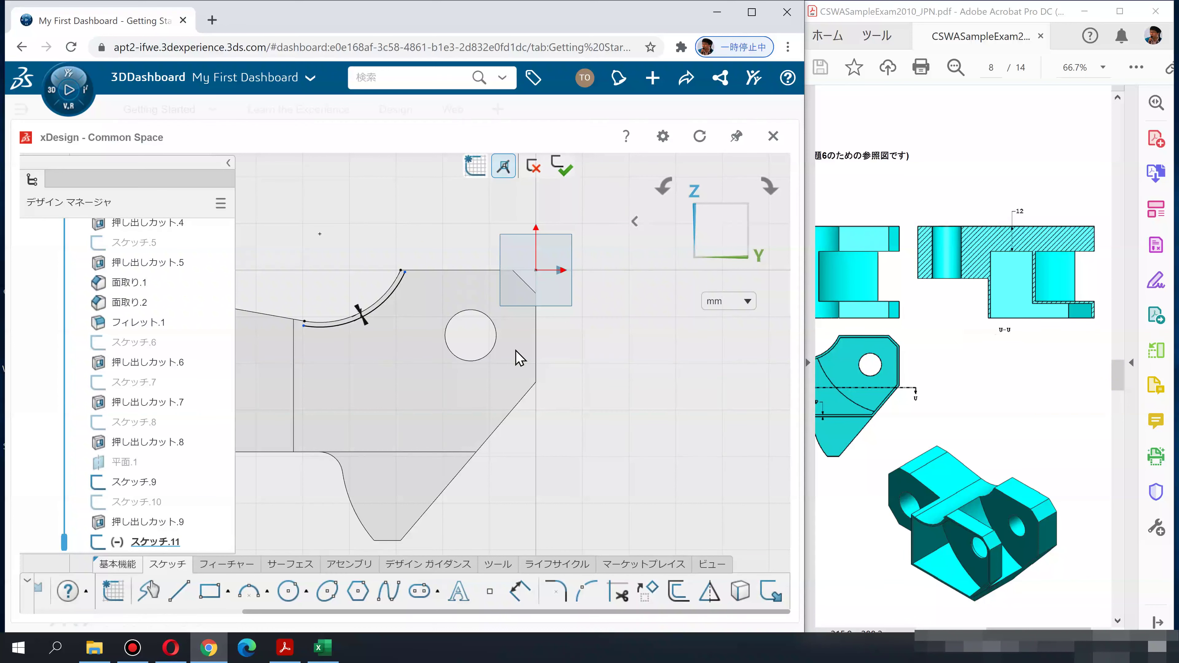
Try offsetting the whole face and then the long diagonal edge, cancelling both
click(678, 591)
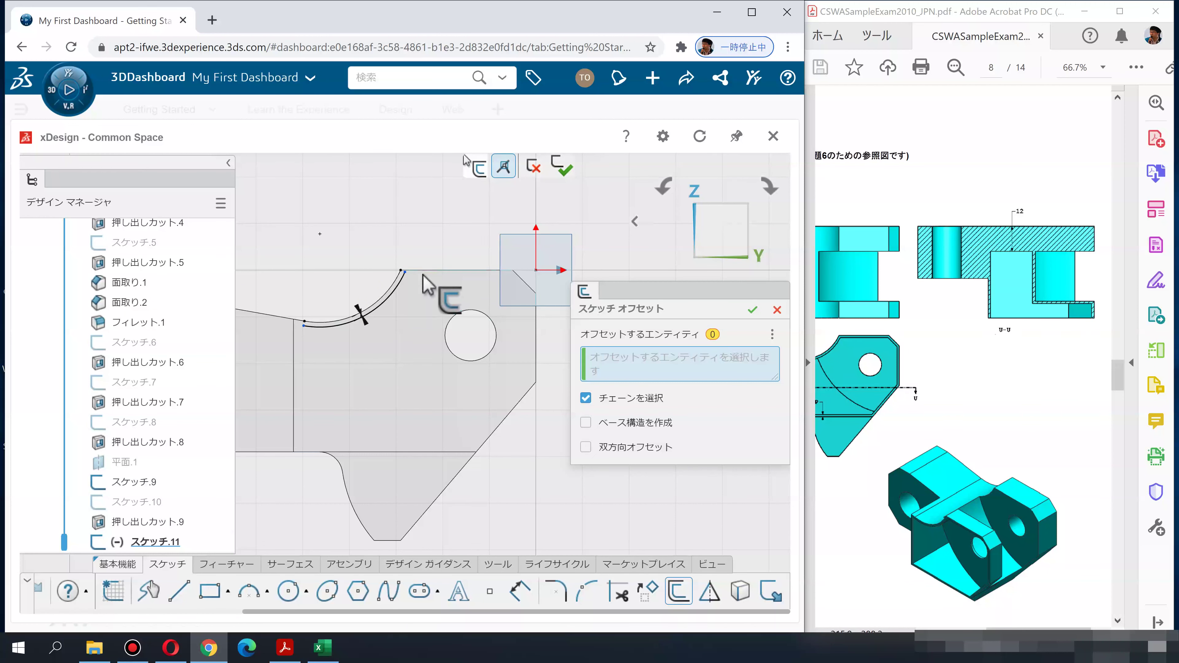
click(422, 306)
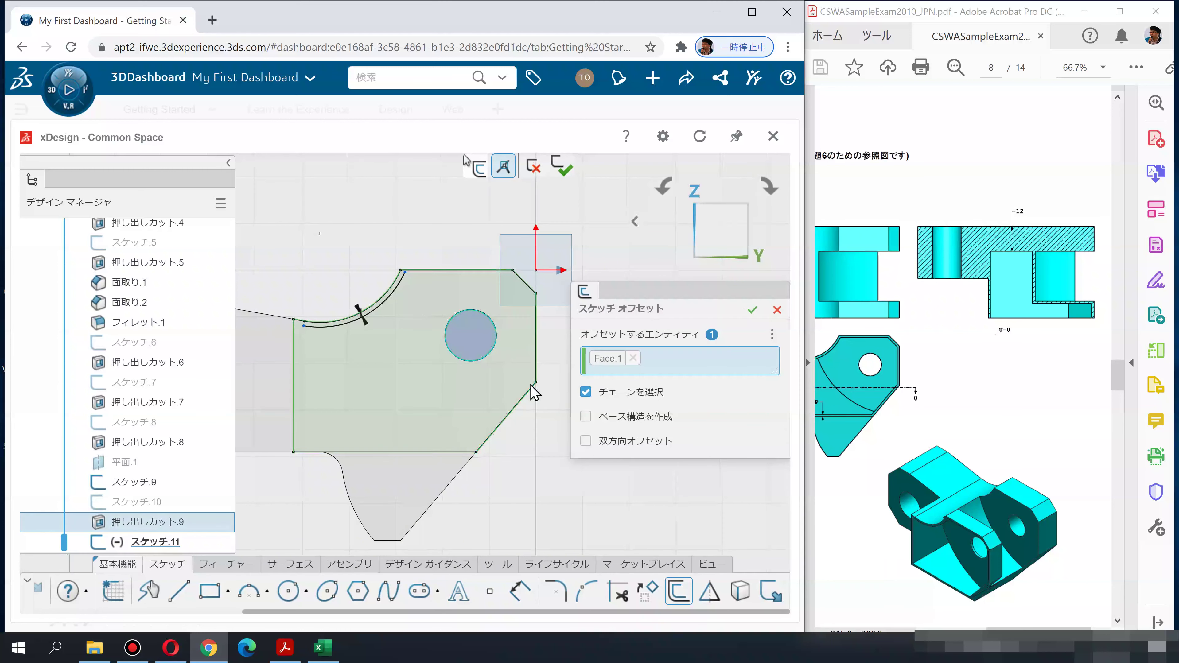
click(754, 311)
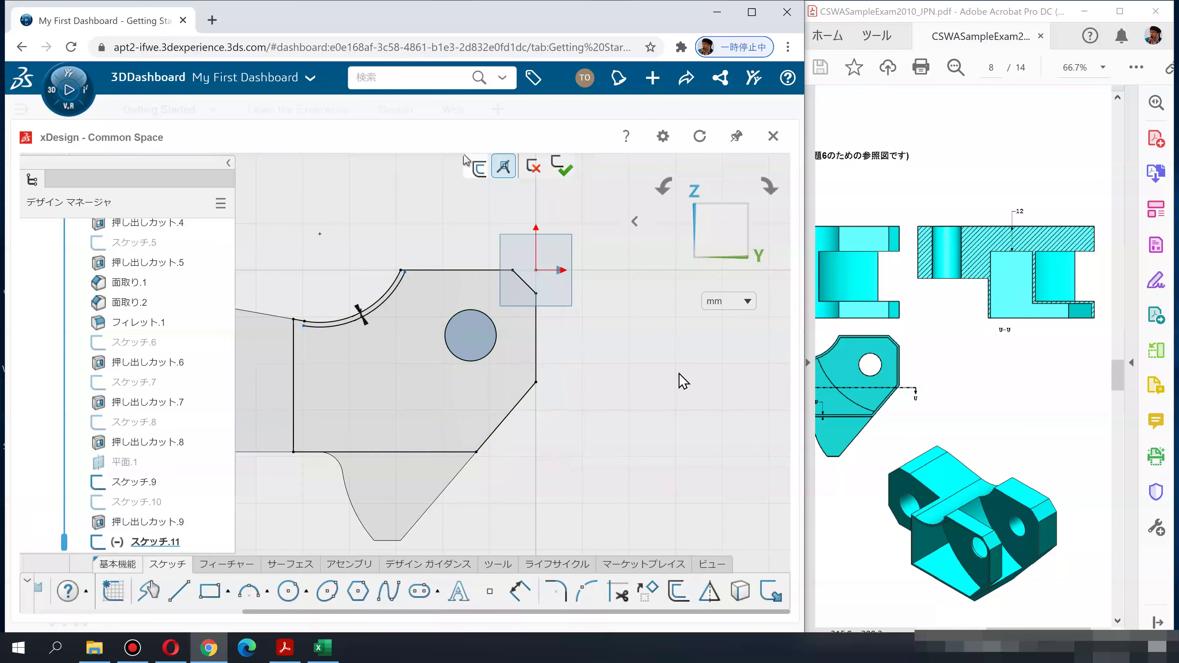
click(678, 591)
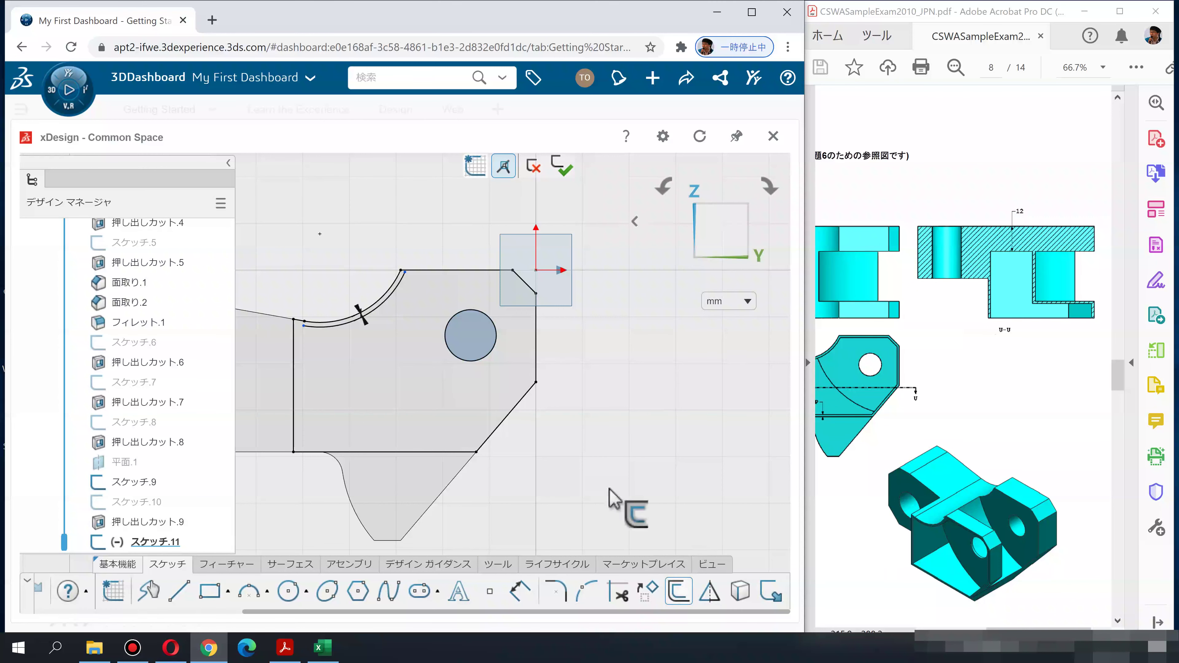
click(506, 421)
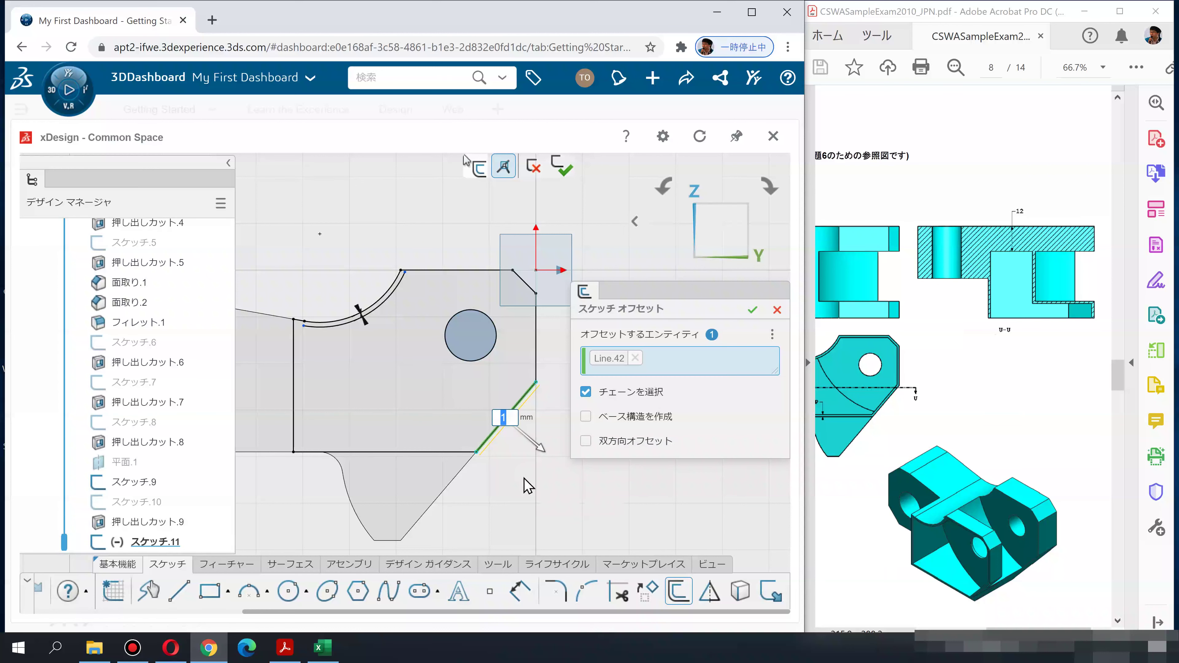
click(778, 310)
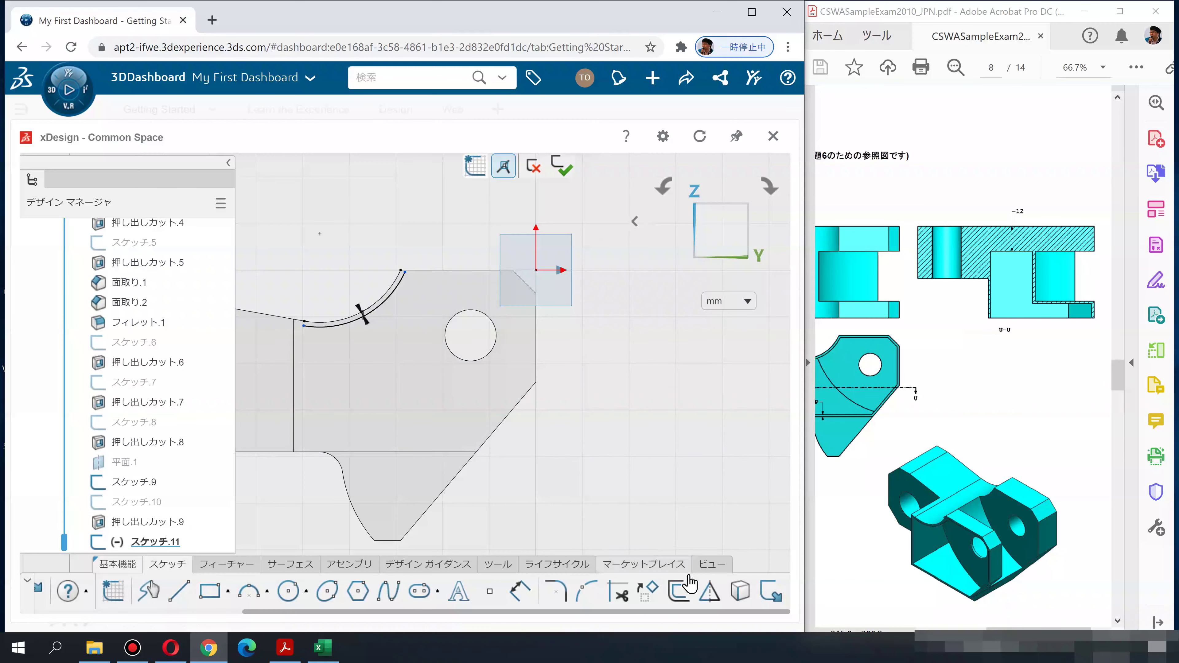
Offset the top horizontal edge by 1 mm
click(679, 591)
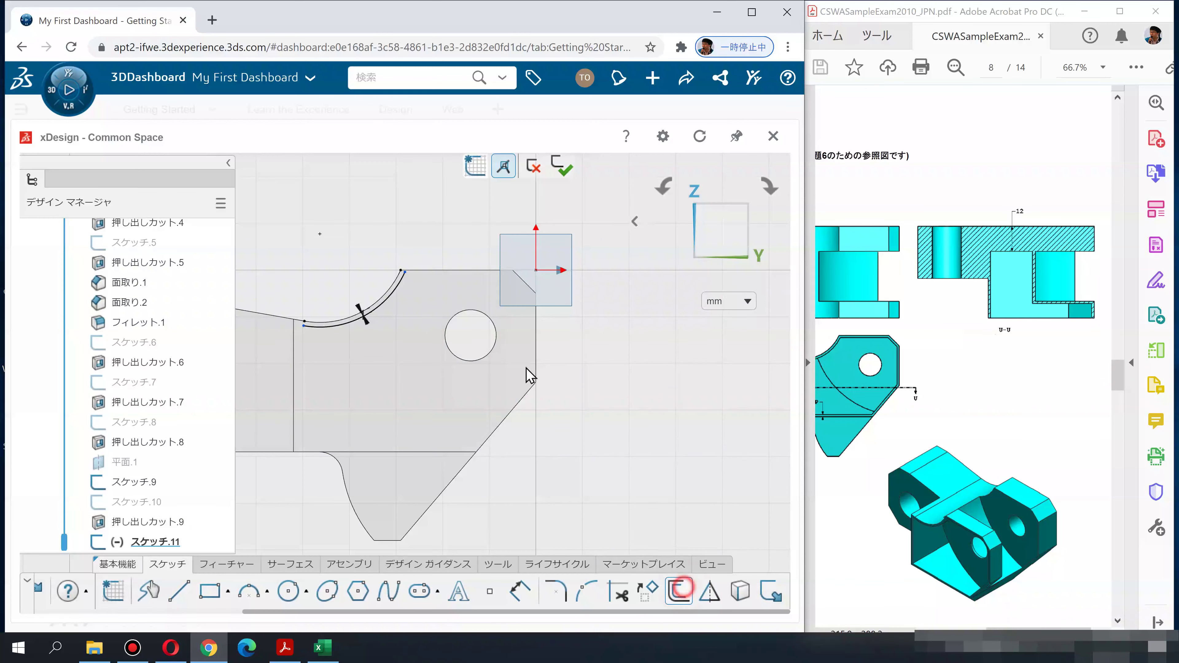
click(446, 270)
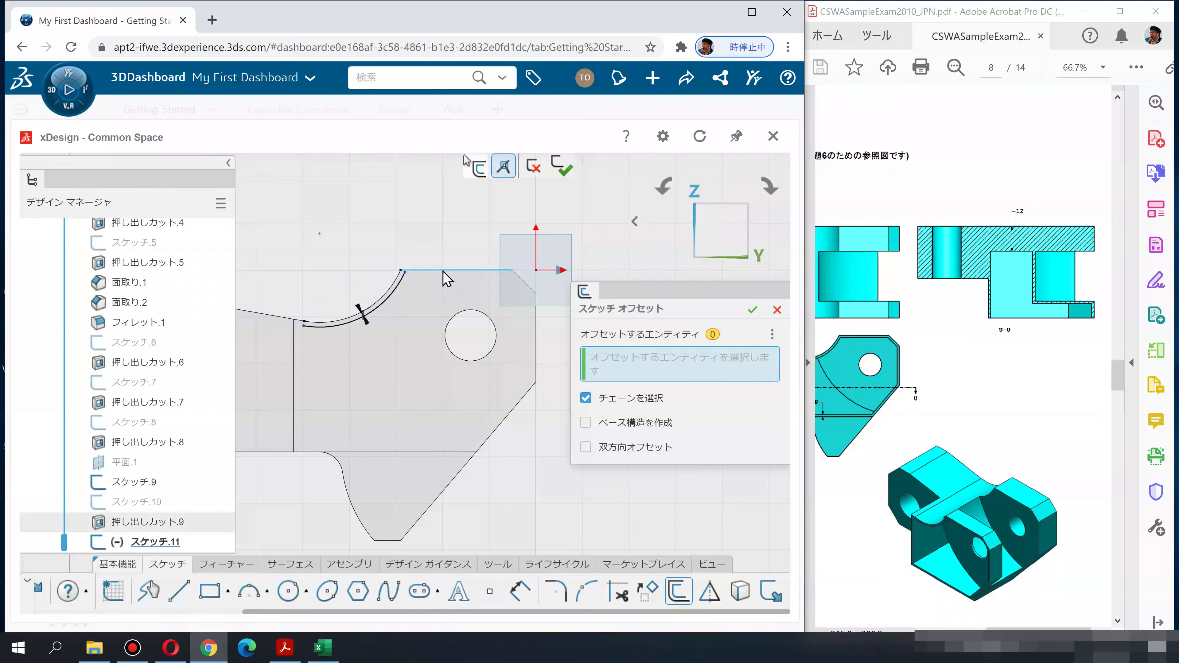
click(524, 284)
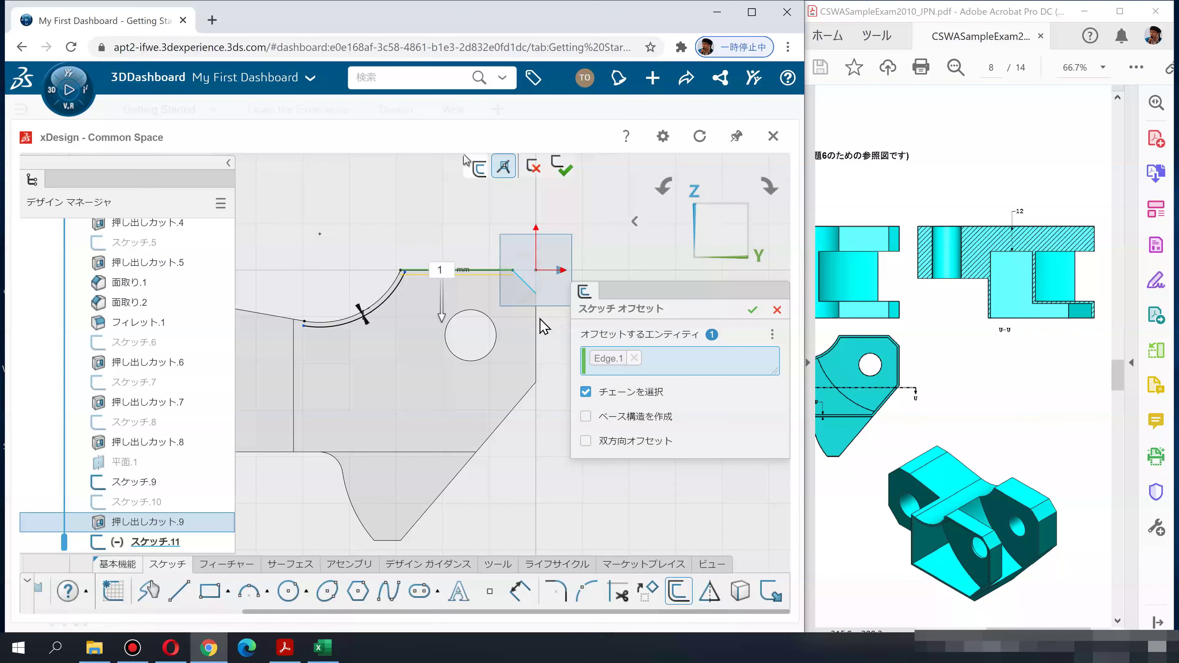
click(752, 310)
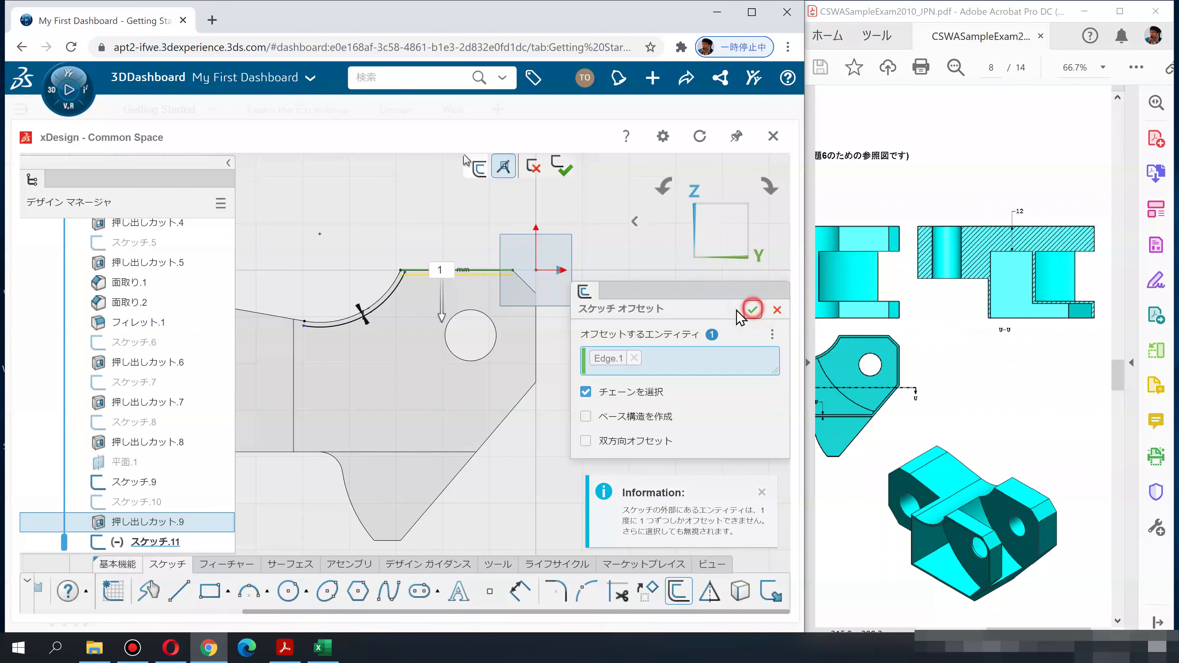
Offset the small chamfer edge 1 mm toward the inside of the part
click(678, 591)
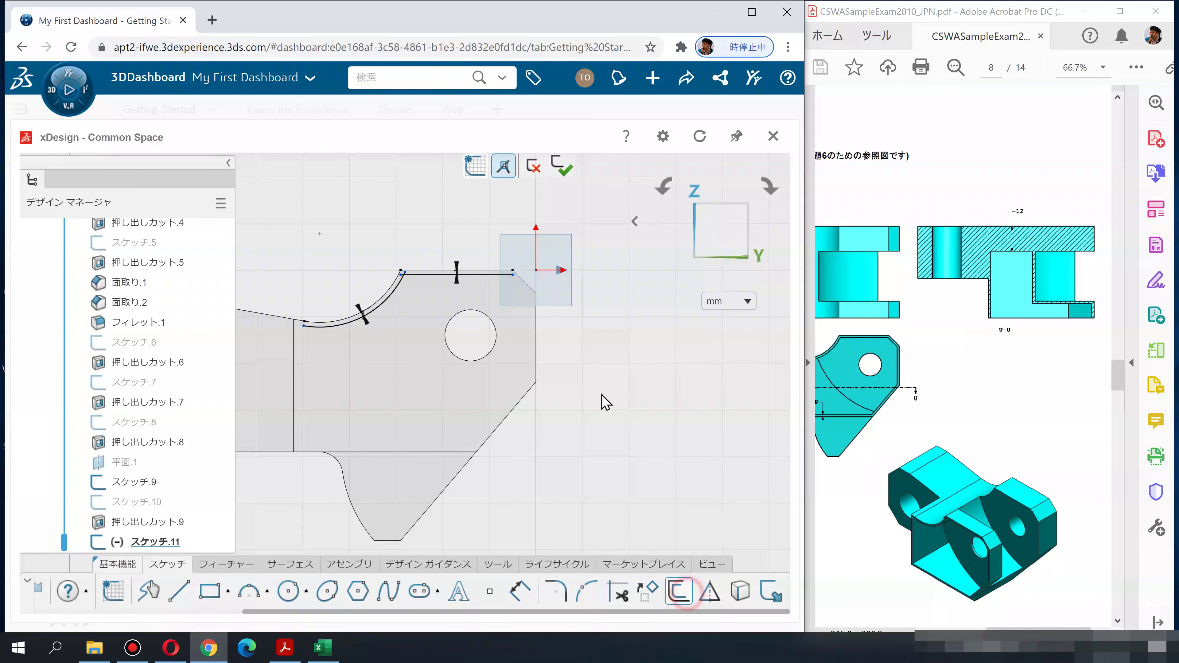
click(521, 281)
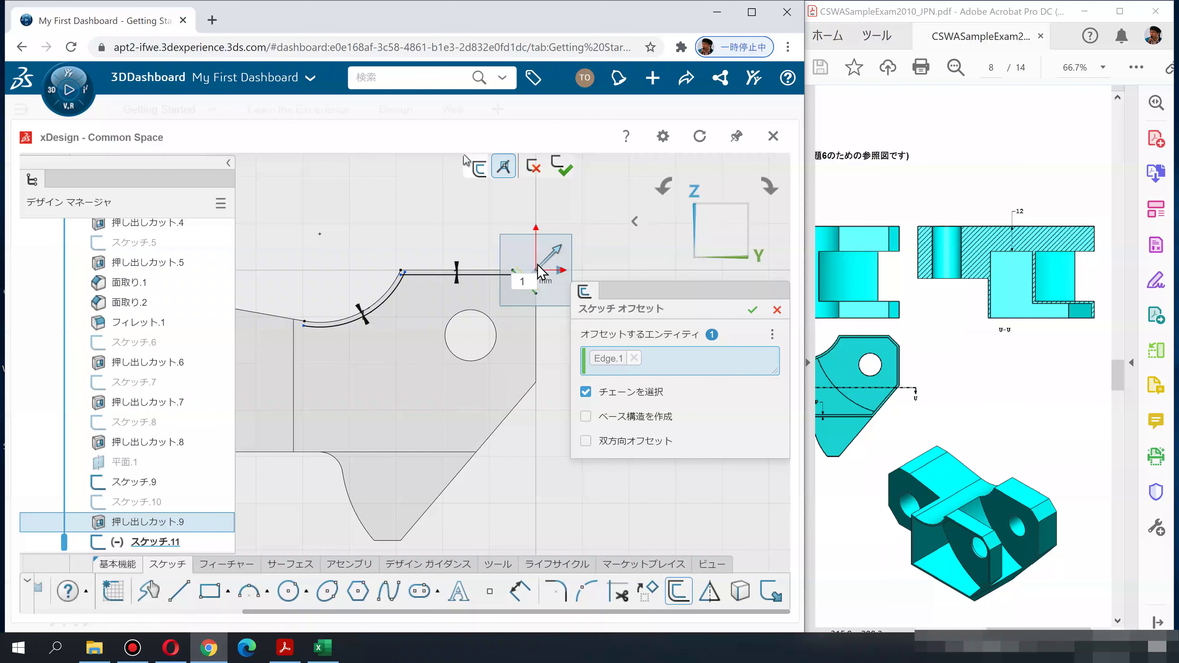
scroll(536, 276, up, 1)
scroll(536, 278, up, 2)
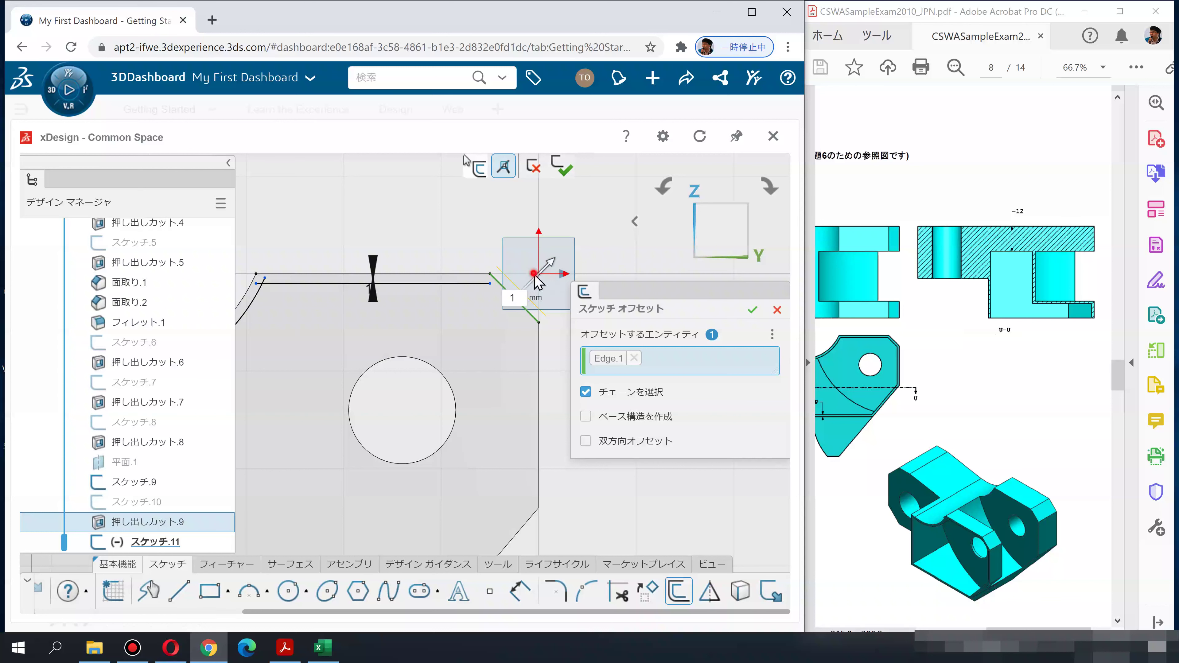
drag(553, 272, 511, 298)
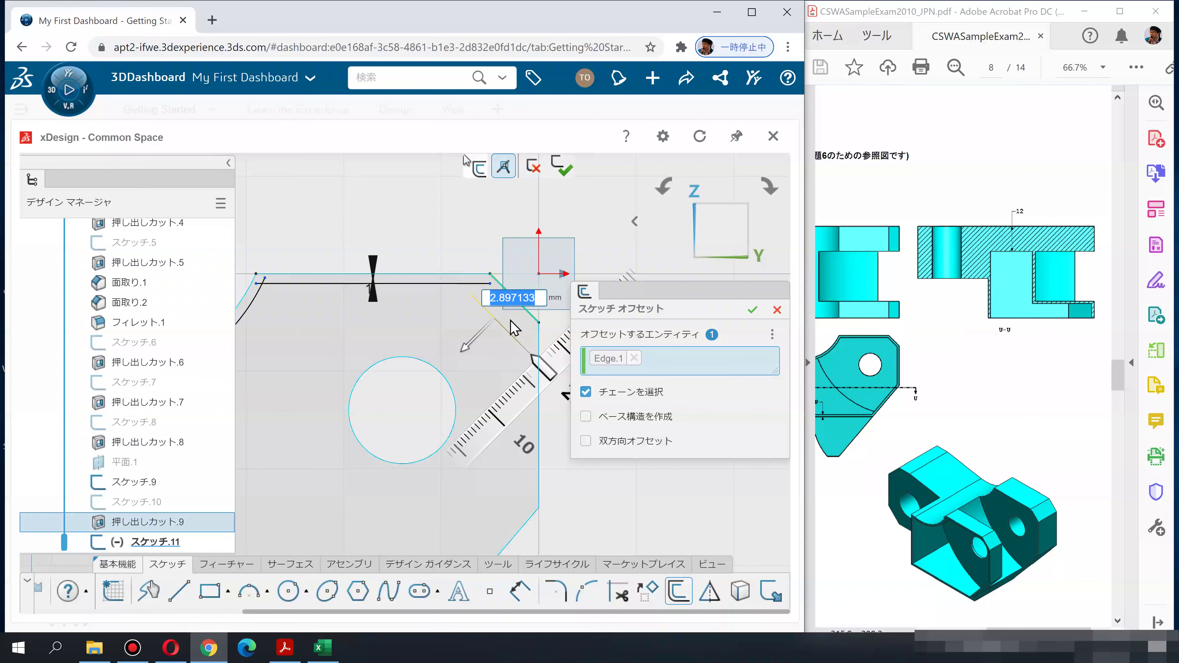
text(1)
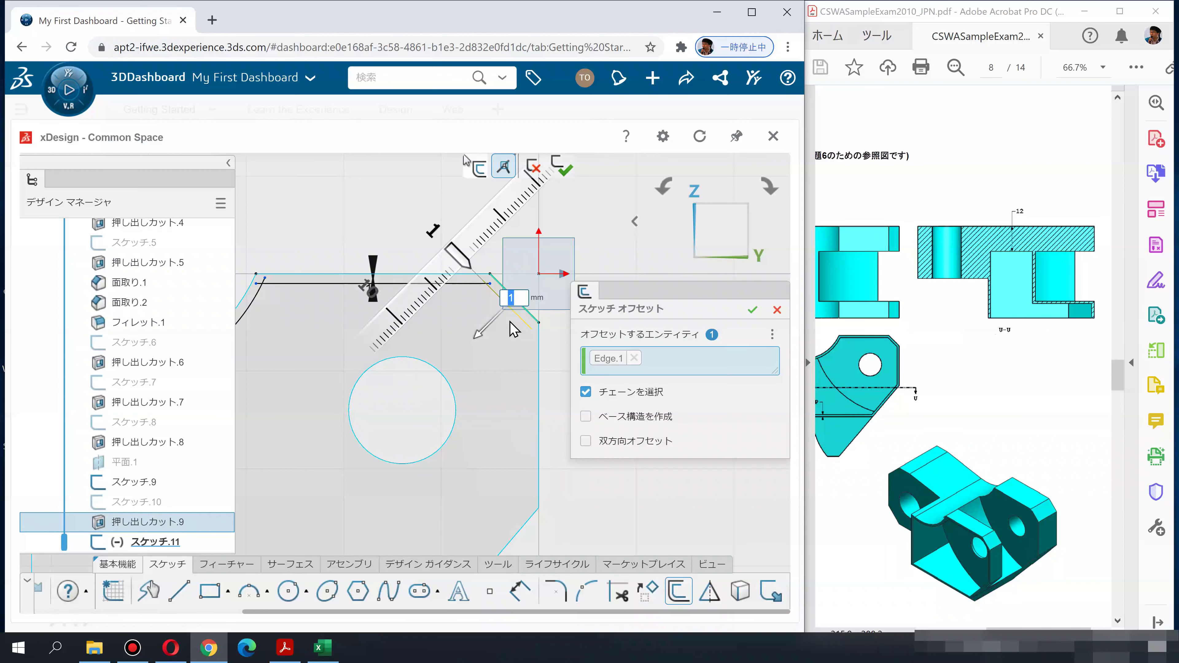
key(Return)
Start another offset, inspect the model from several view angles, then cancel it empty
click(680, 601)
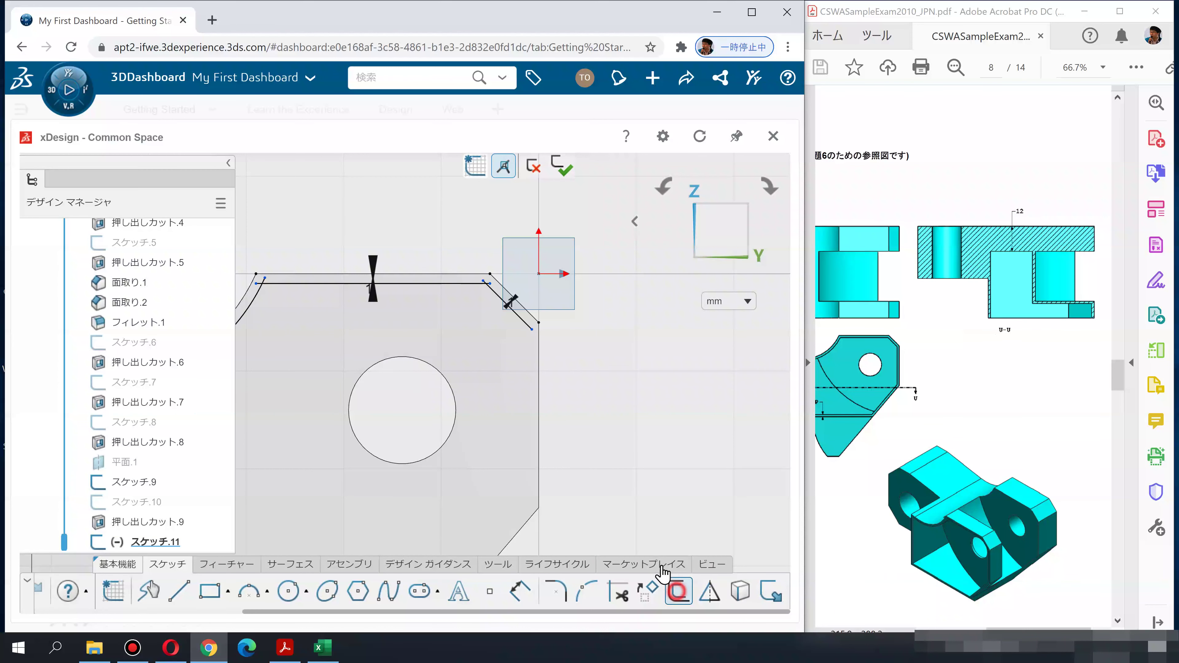
click(535, 428)
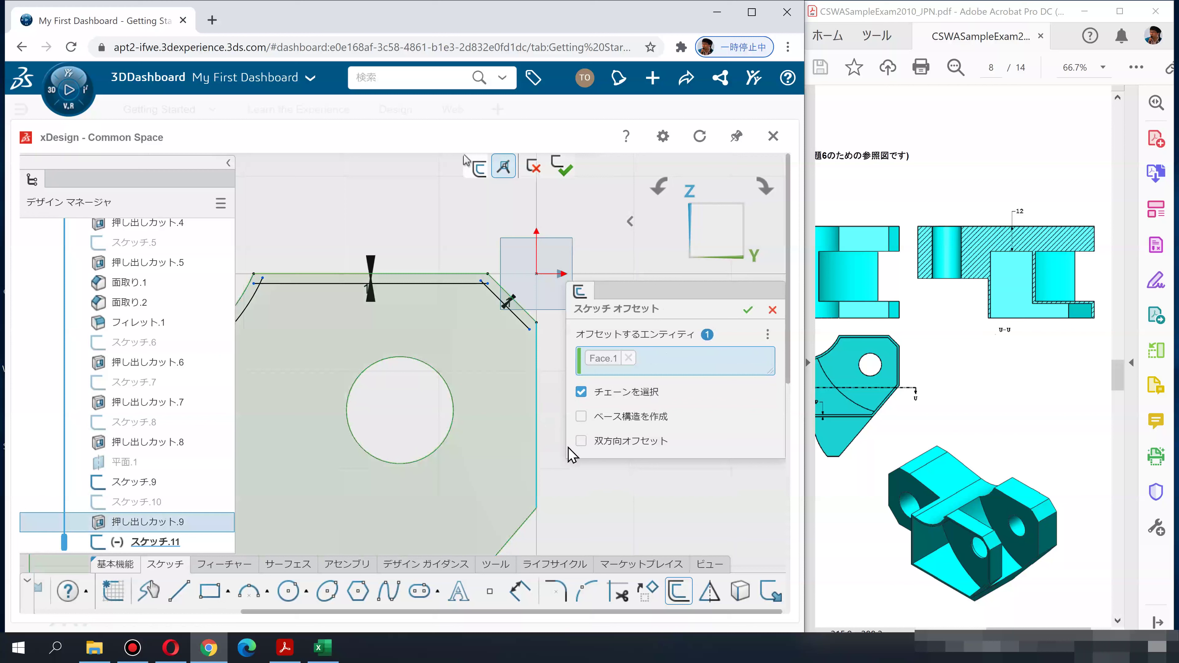
click(633, 360)
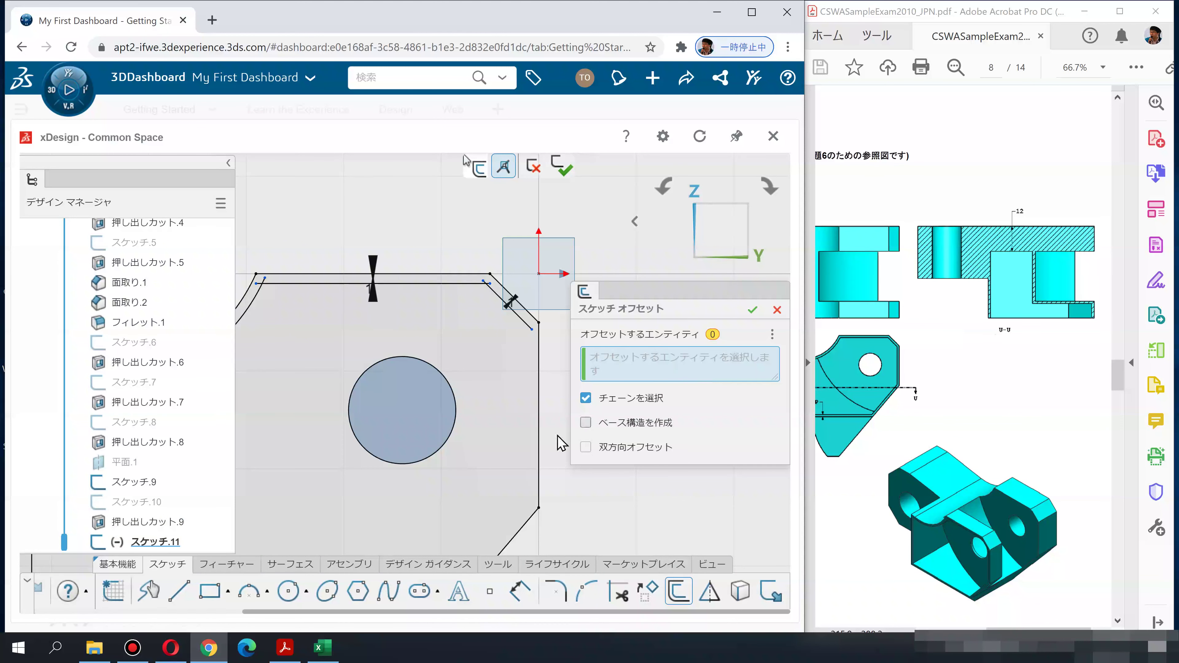
middle_drag(555, 397, 515, 354)
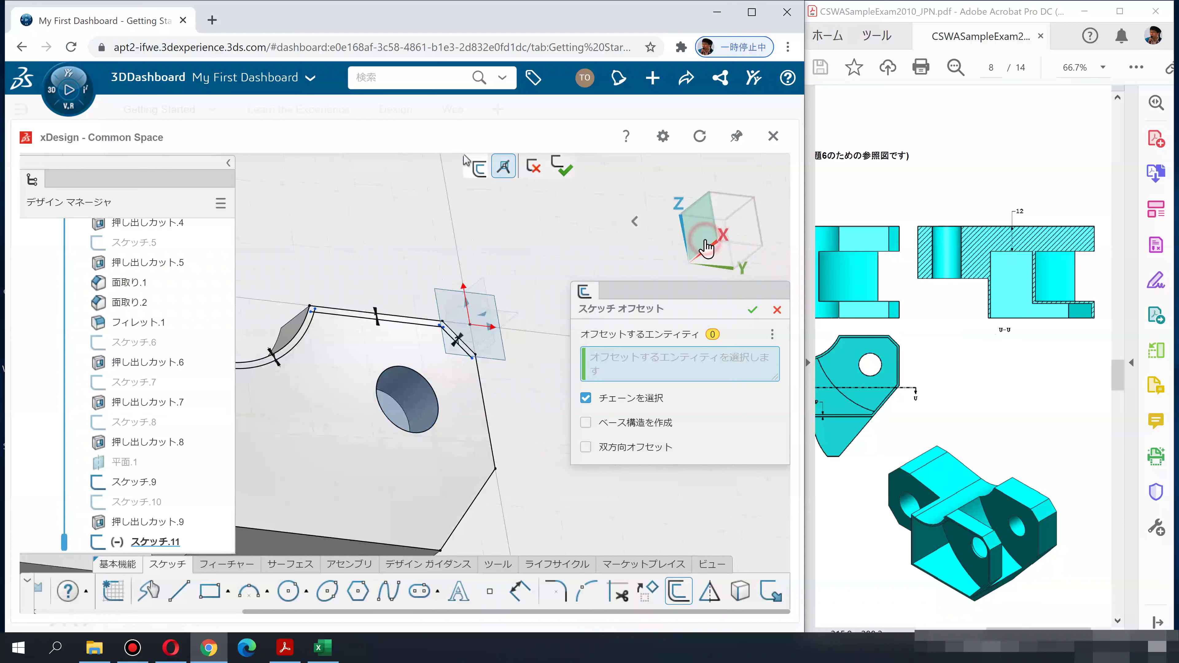
click(724, 247)
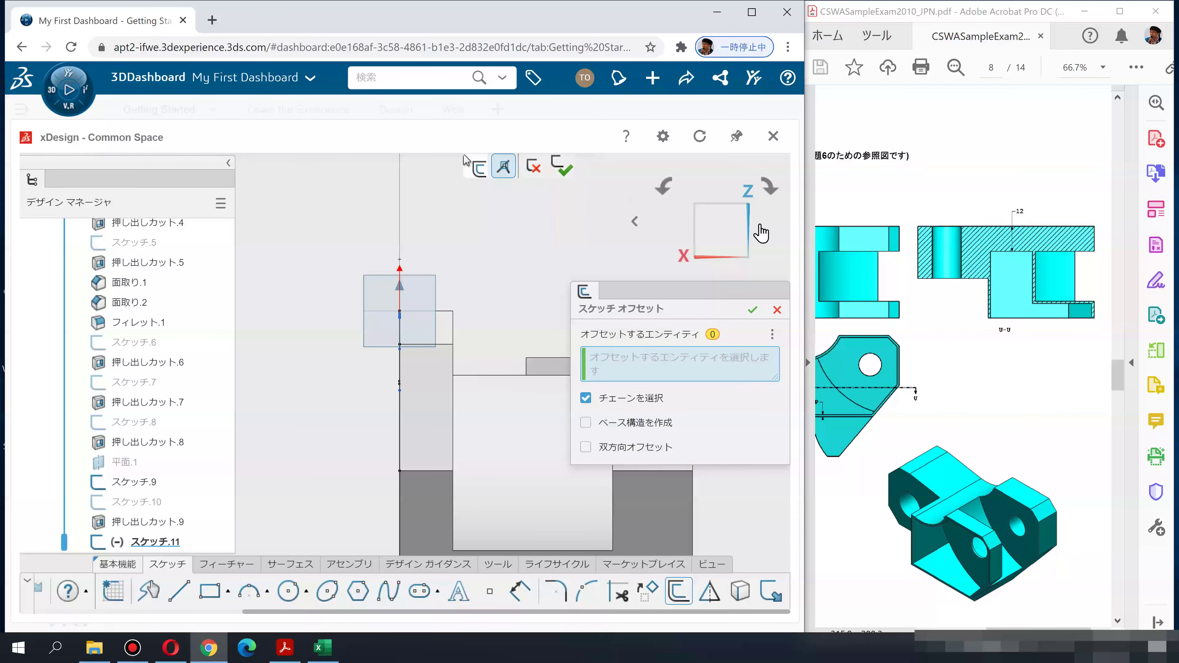
click(635, 221)
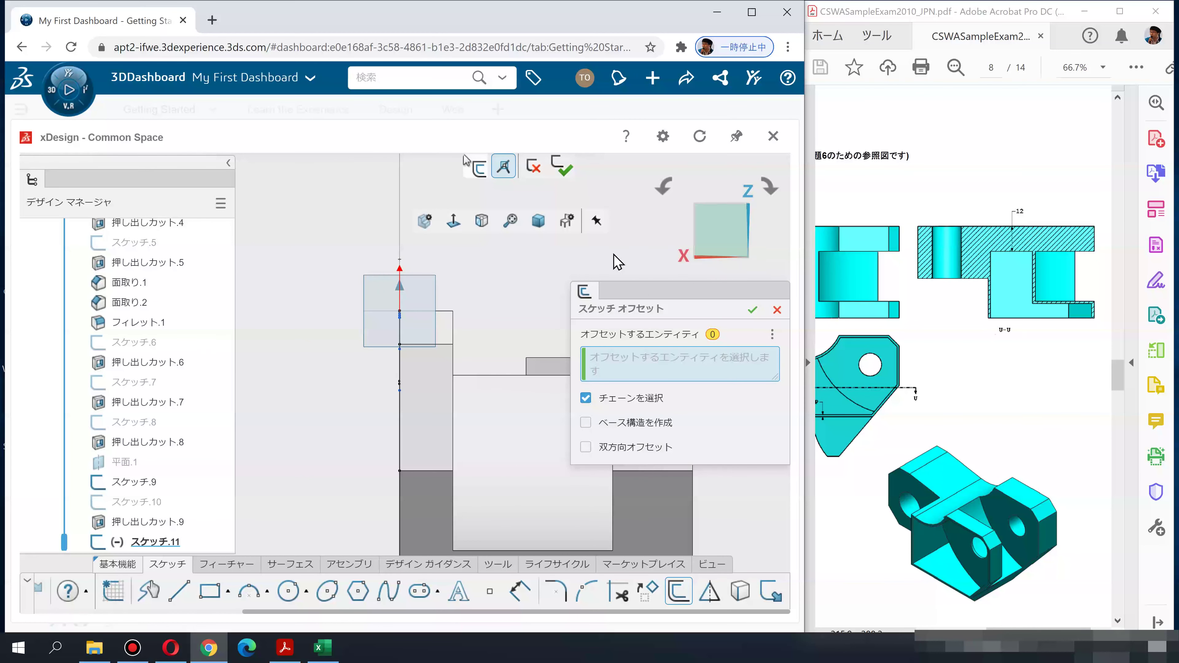
click(703, 244)
click(708, 248)
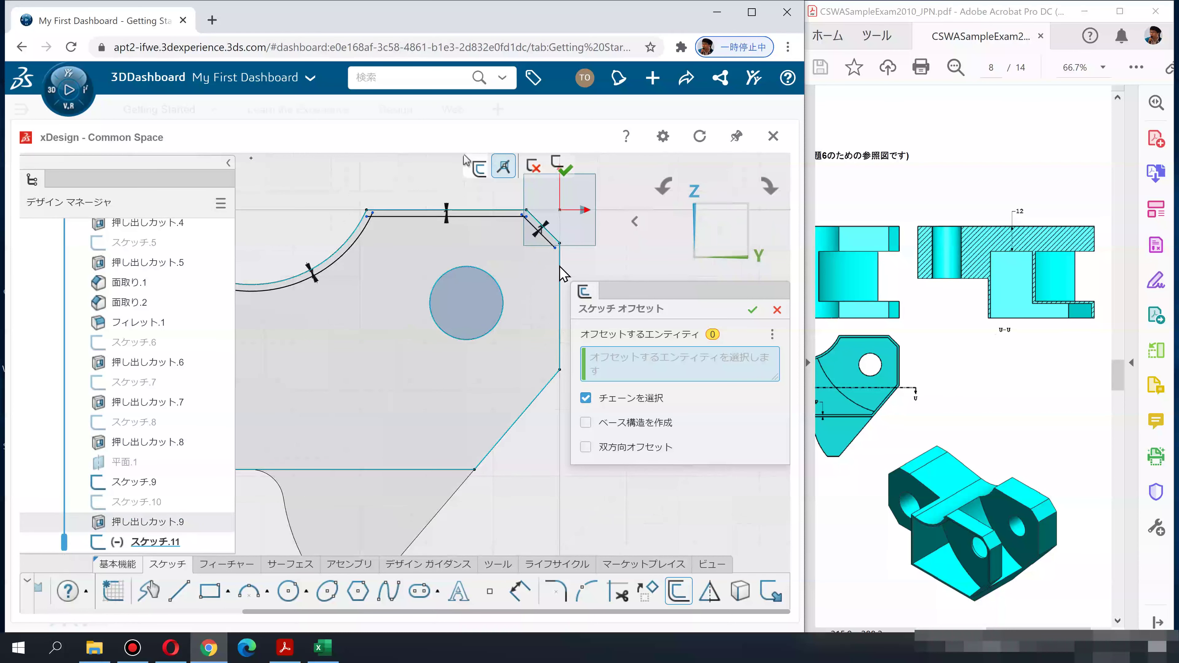
key(Escape)
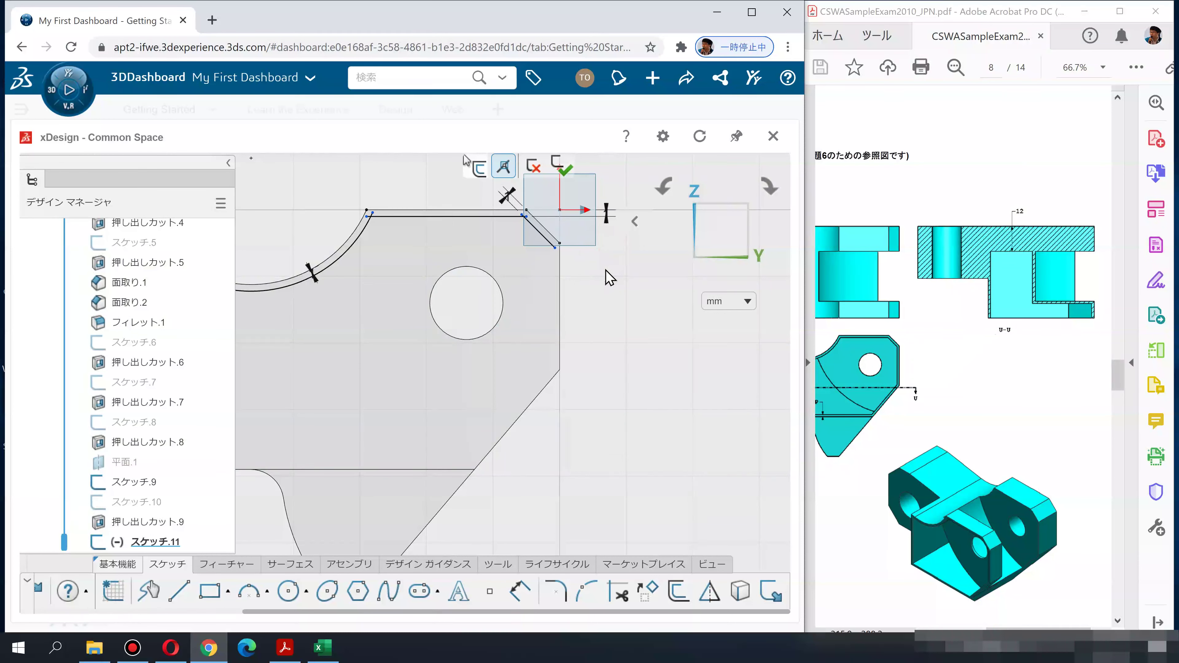
Offset the chamfer edge, right vertical edge and diagonal edge by 1 mm each
click(547, 232)
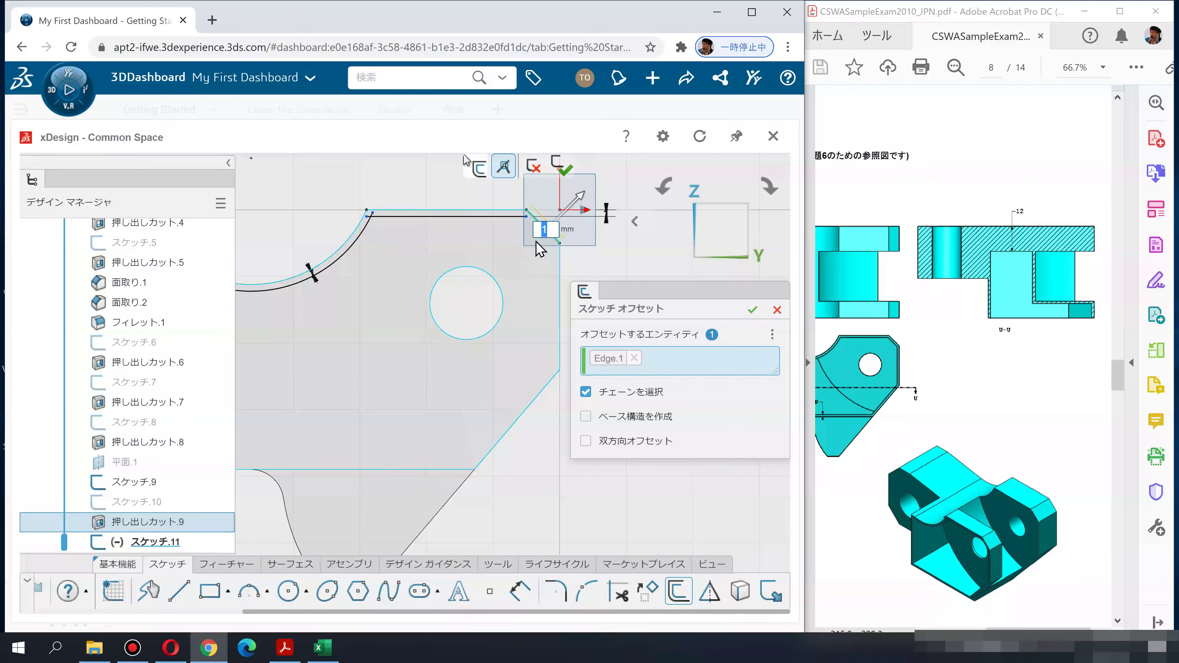
text(1)
key(Return)
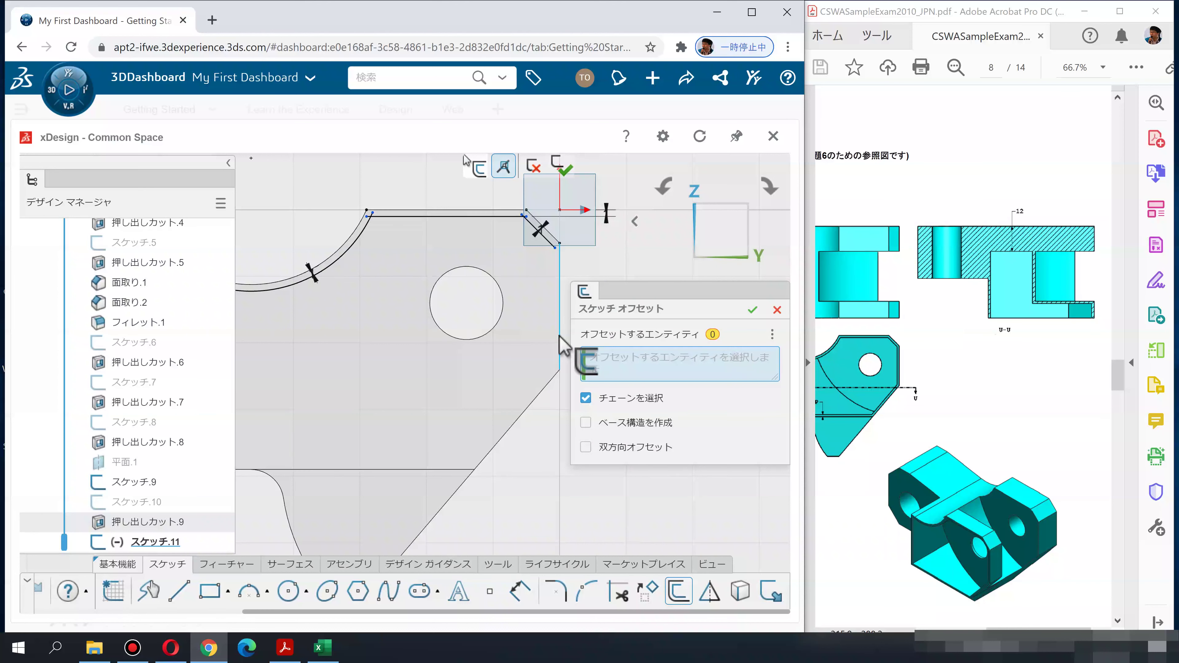
click(586, 423)
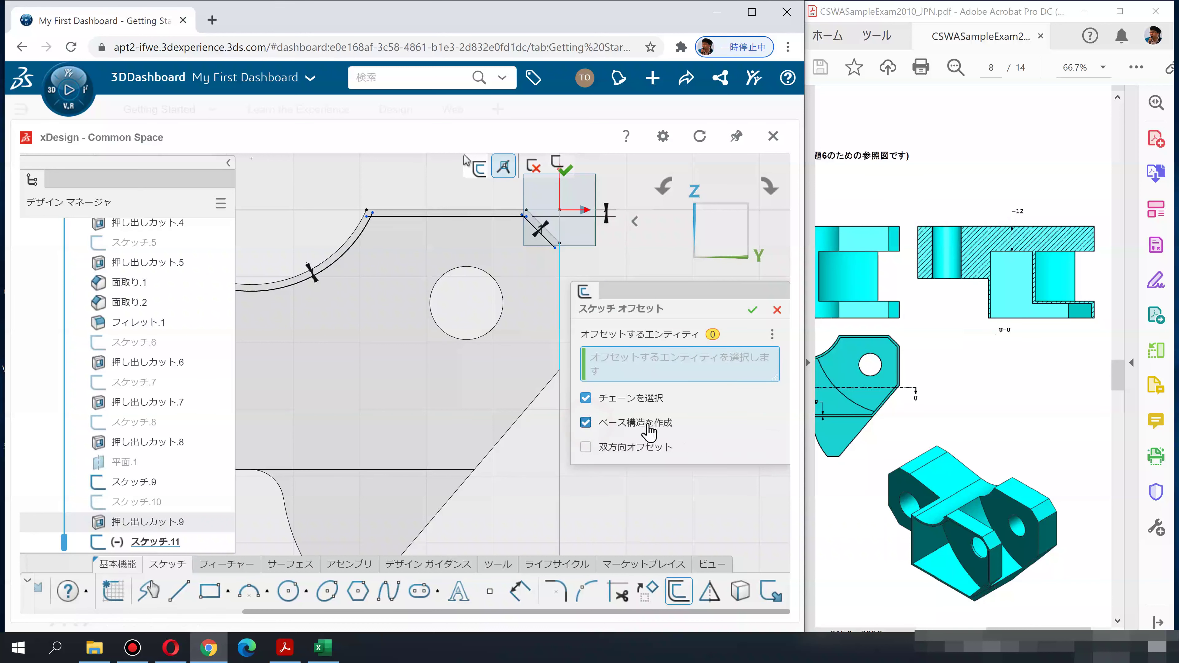
click(587, 425)
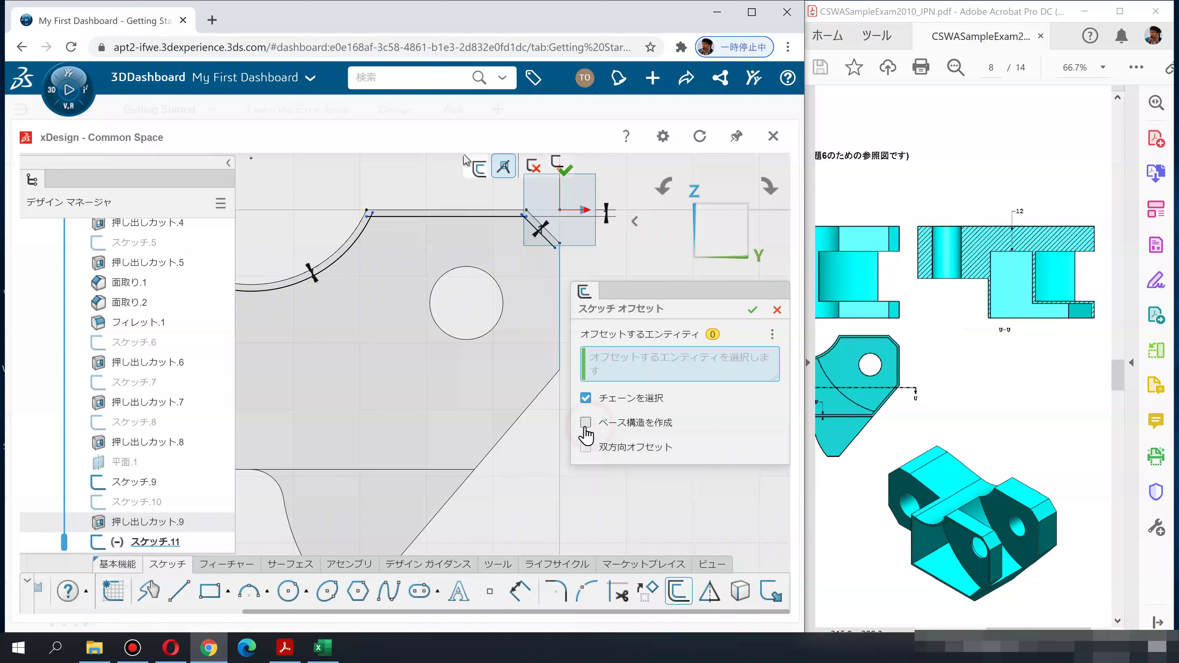
click(560, 364)
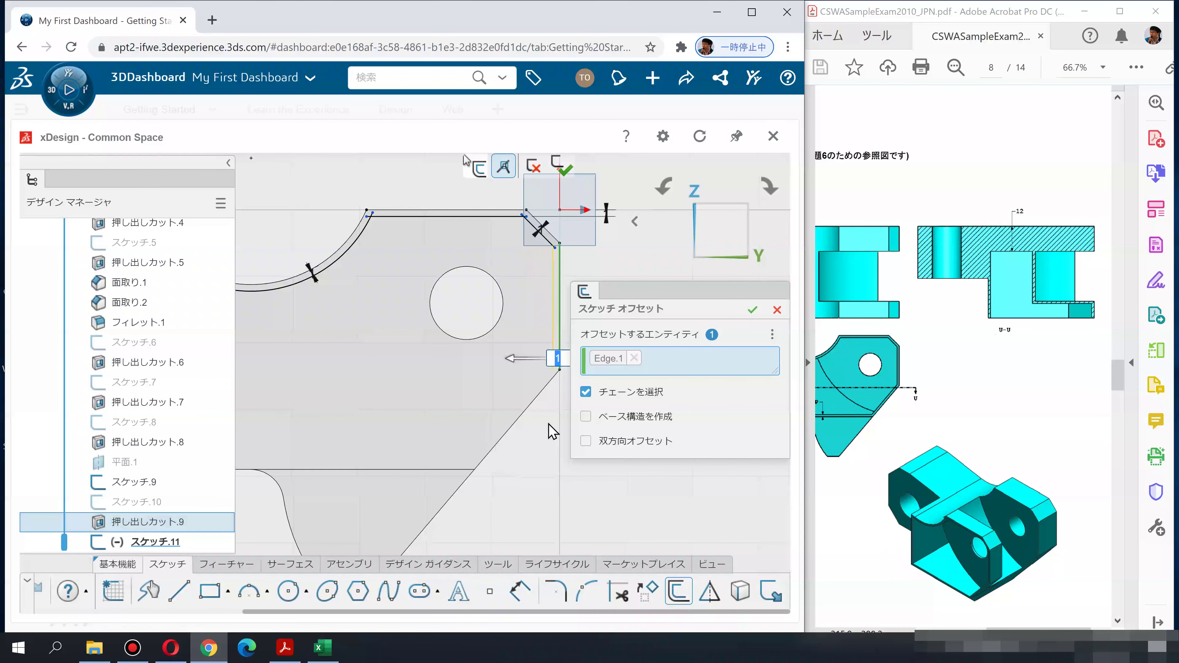
key(Return)
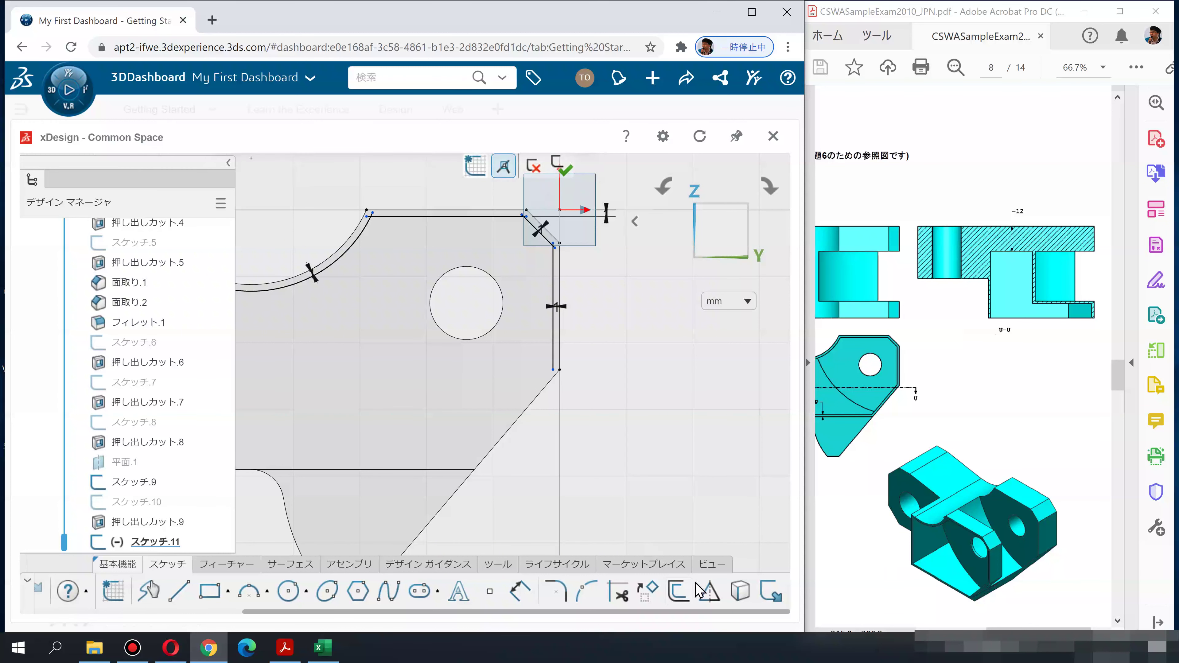
click(676, 595)
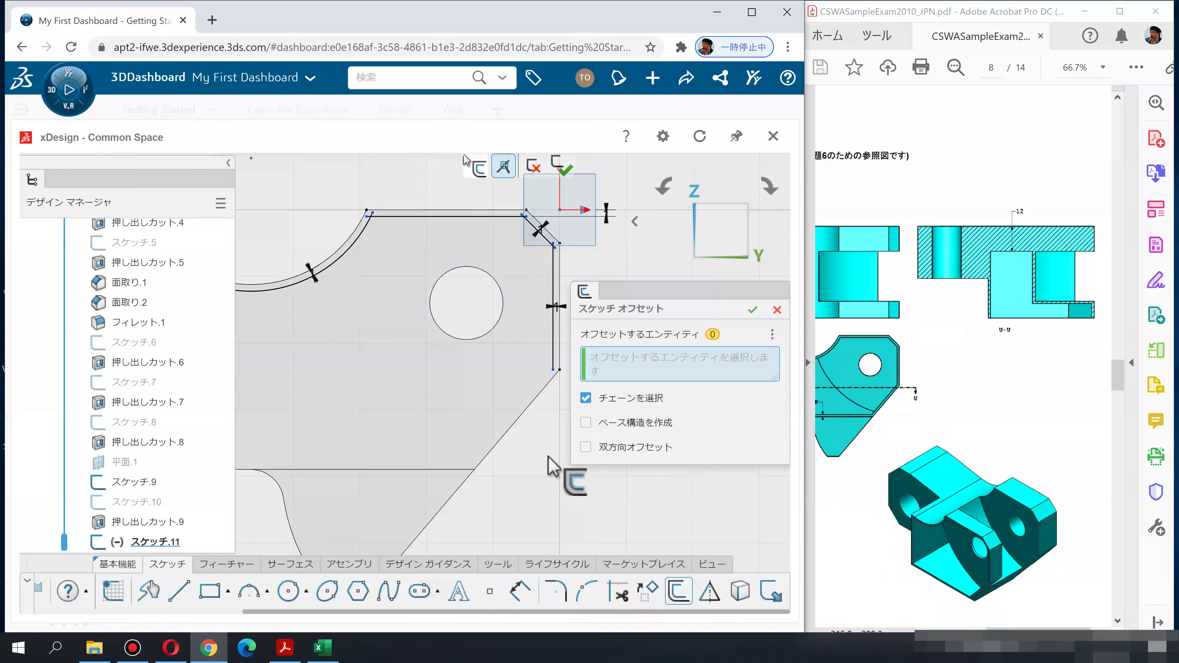
click(511, 430)
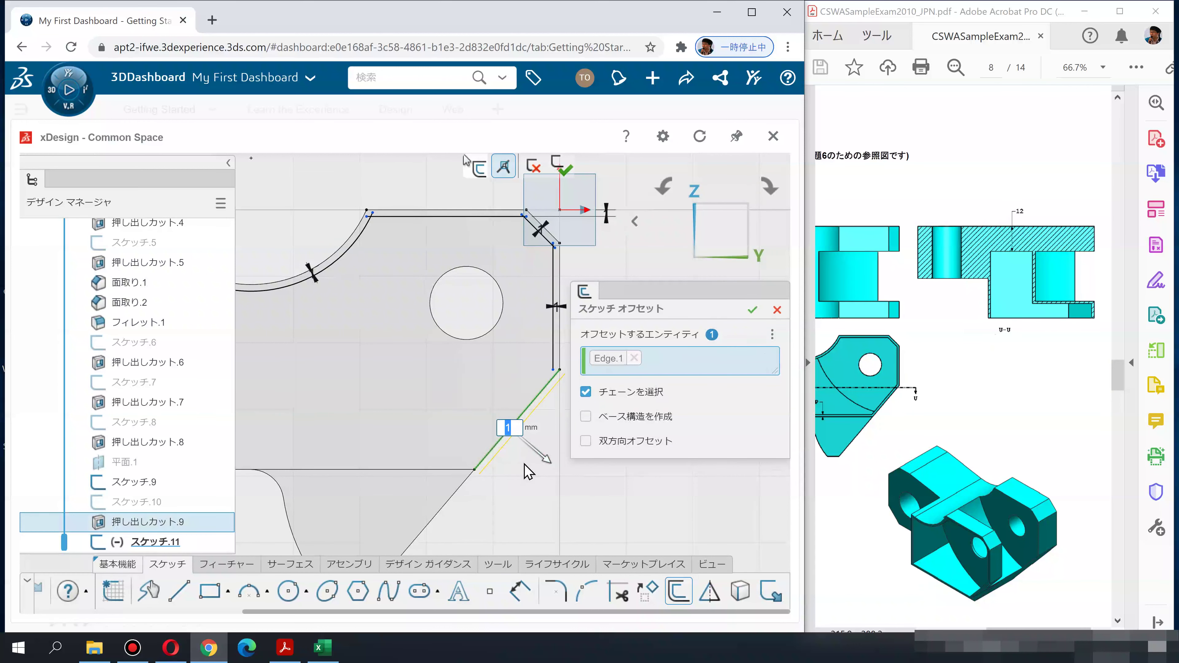
key(Return)
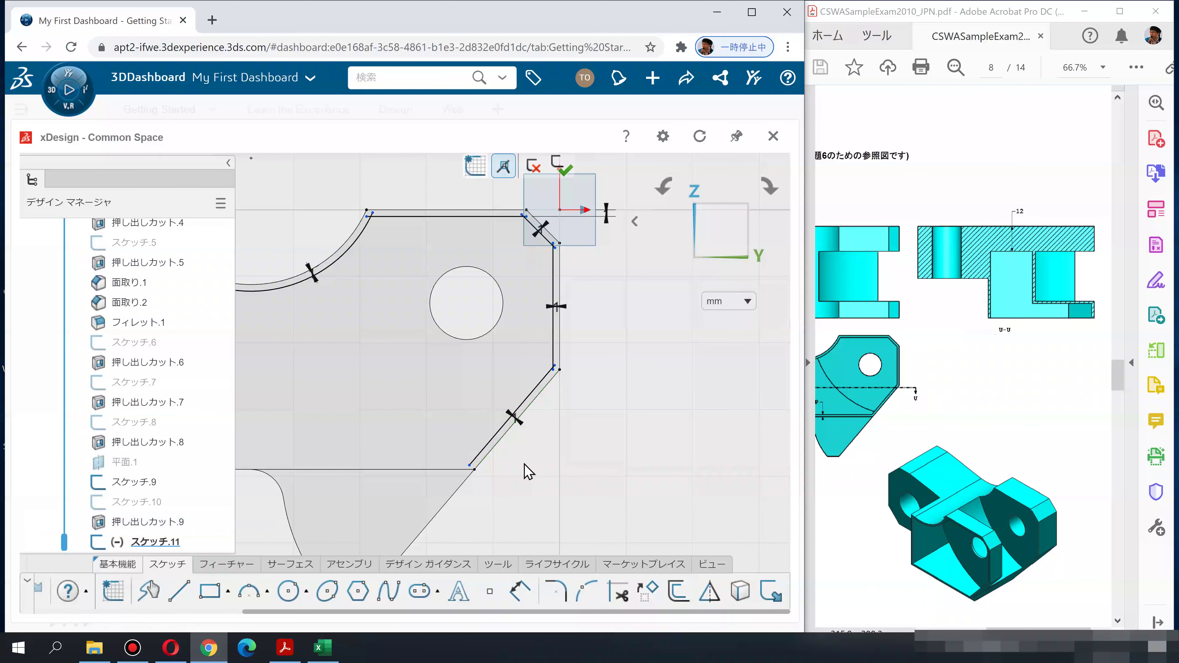
Offset the bottom edge 1 mm (-1) into the part
mouse_move(542, 462)
middle_down()
mouse_move(658, 469)
mouse_move(674, 481)
middle_up()
click(677, 596)
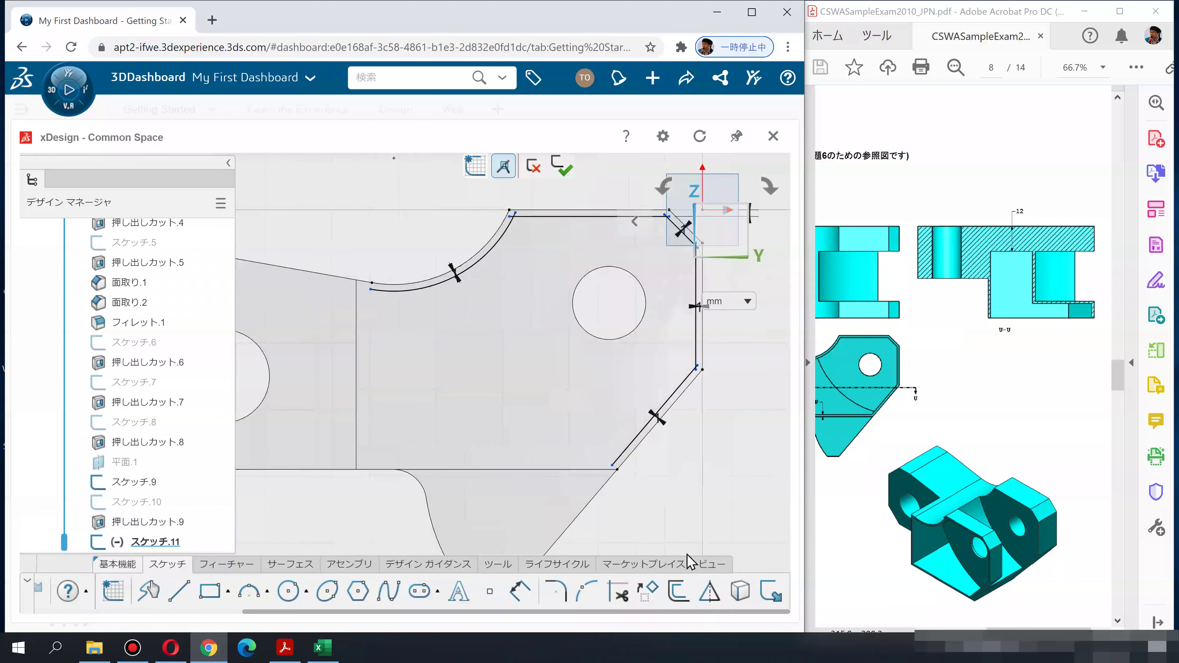
click(506, 470)
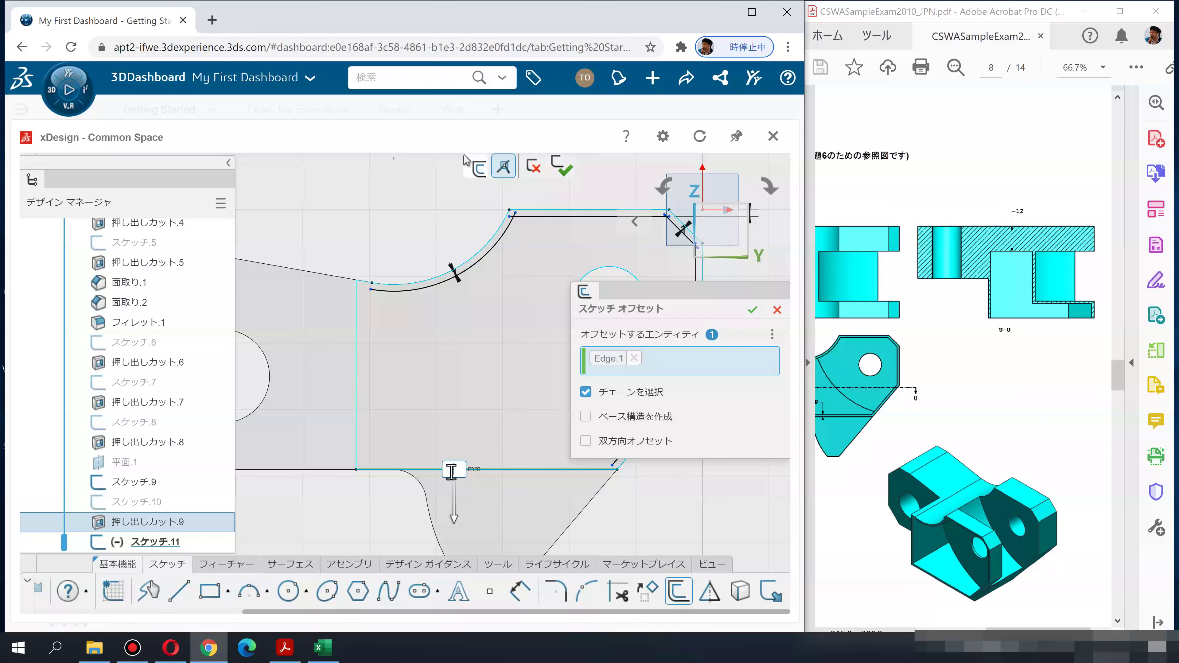
text(-1)
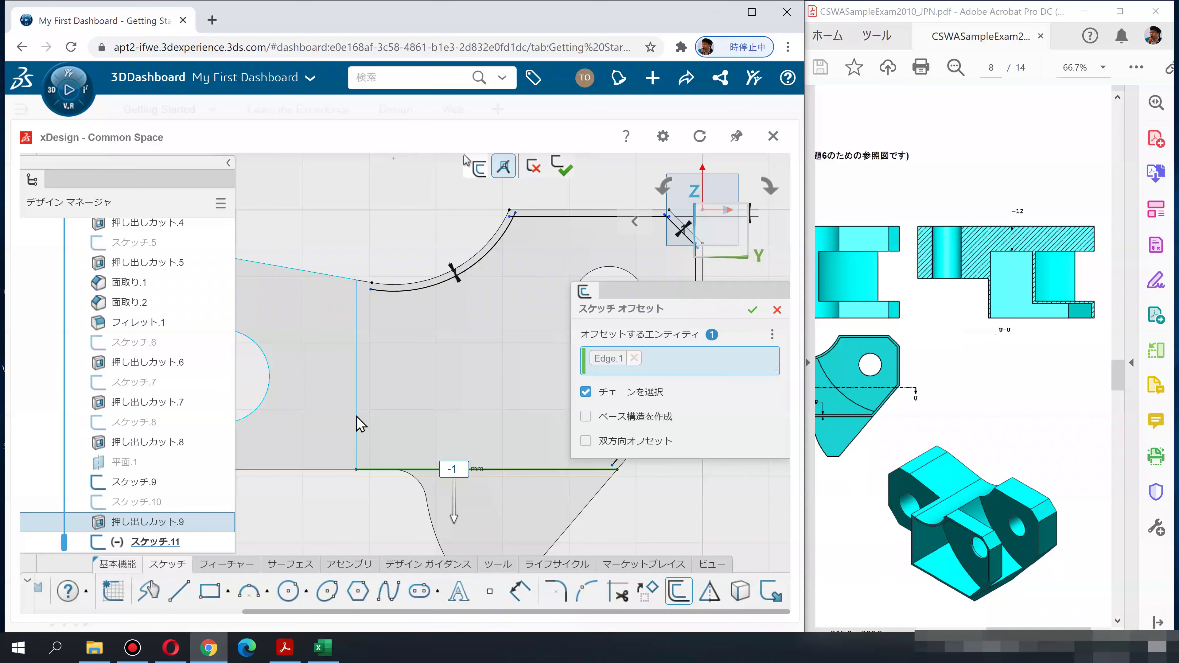
click(357, 421)
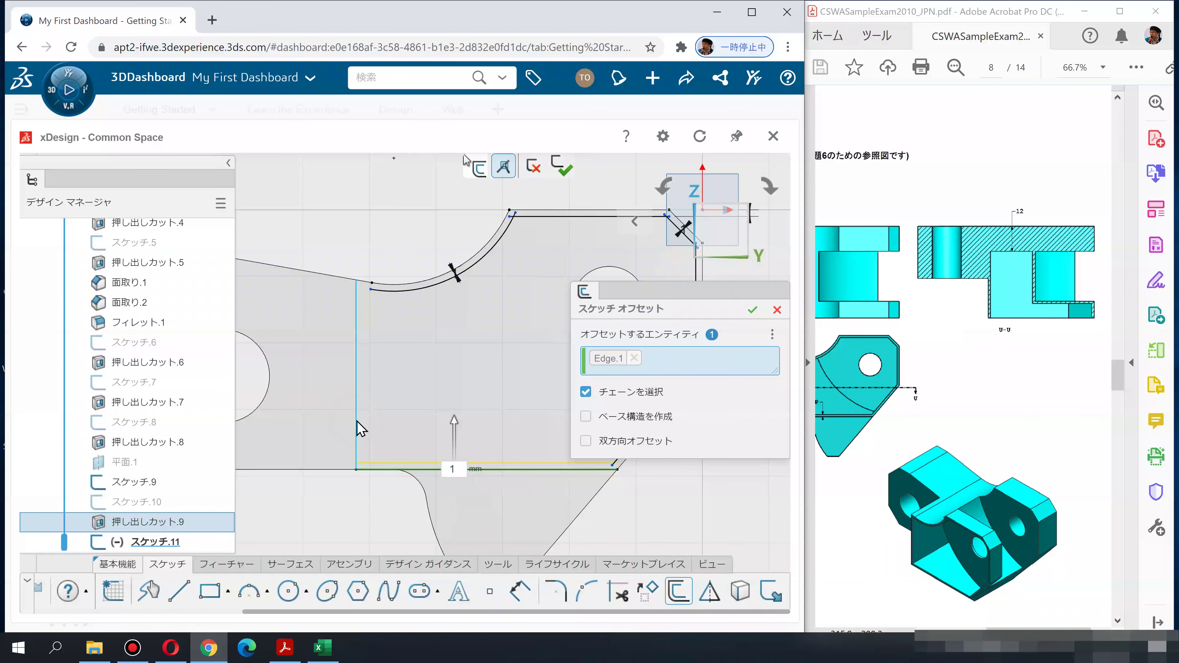
click(357, 420)
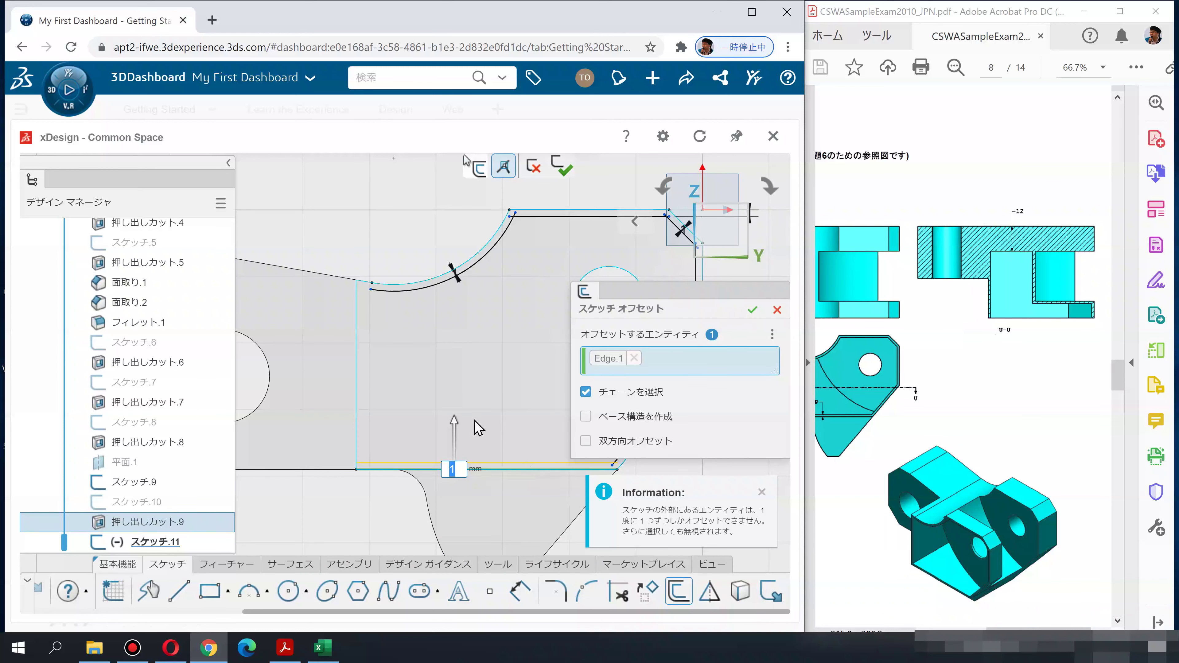
click(625, 462)
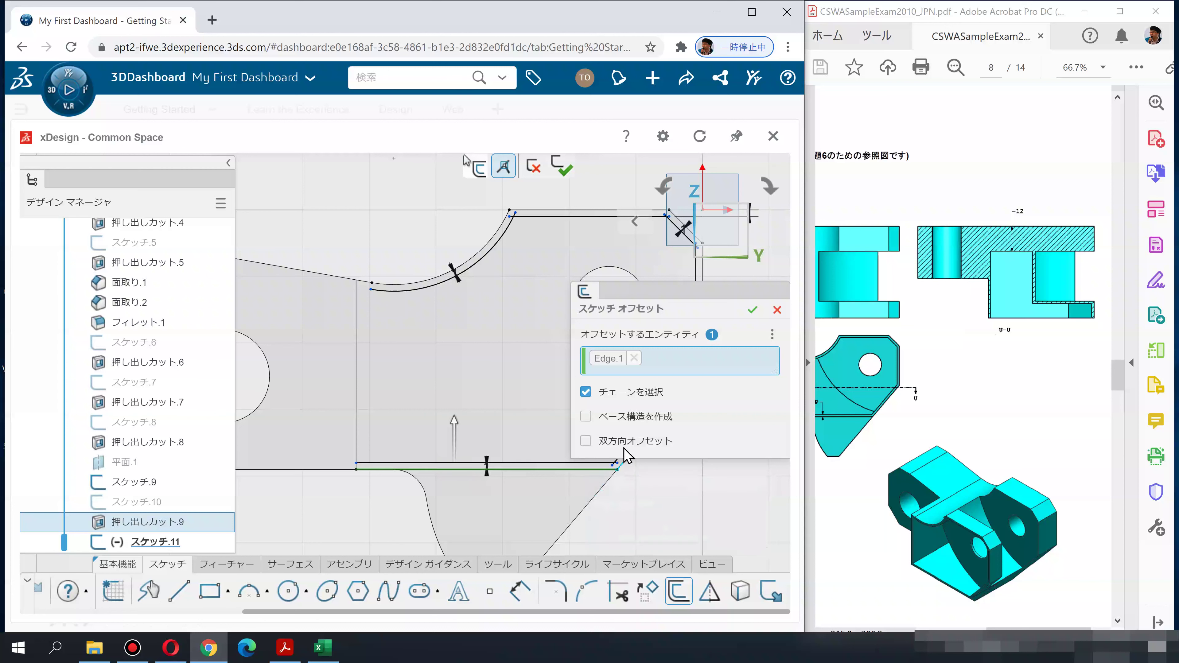
key(Return)
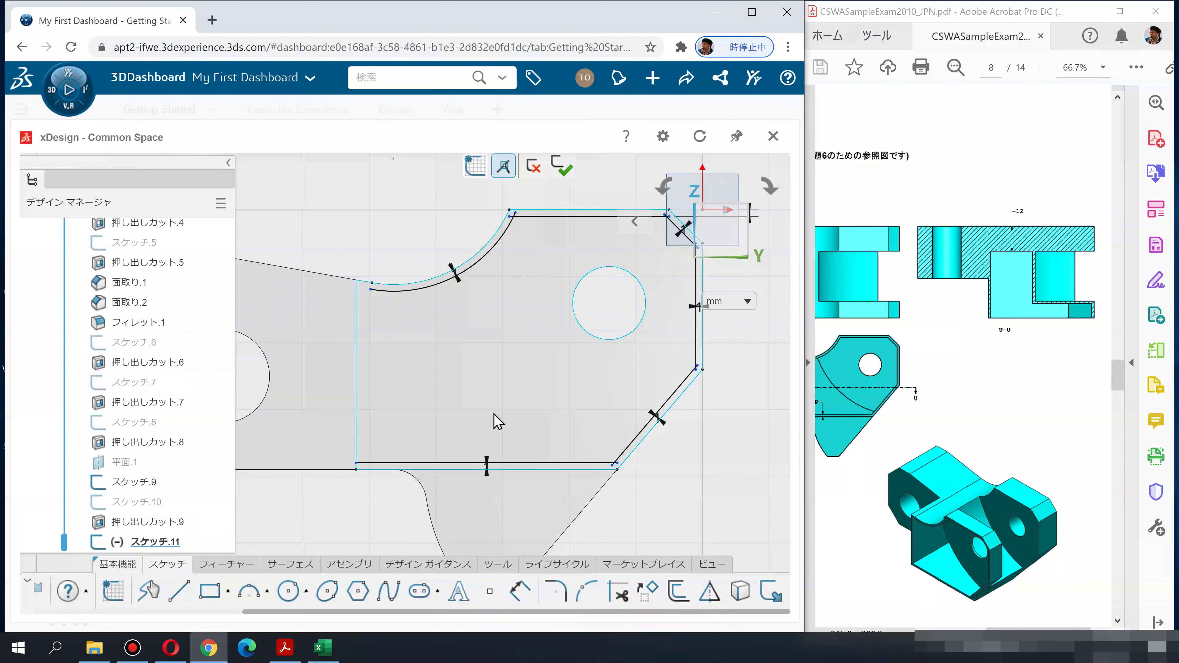
Offset the left vertical edge and the short edge near the arc by 1 mm
click(684, 604)
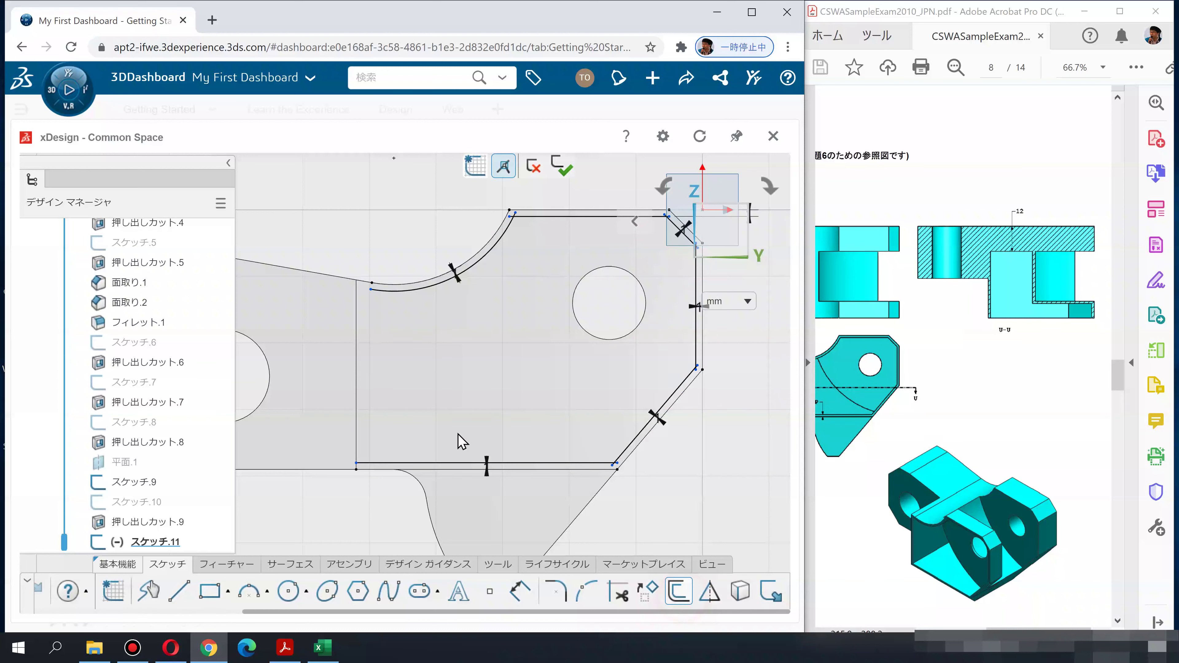
click(356, 331)
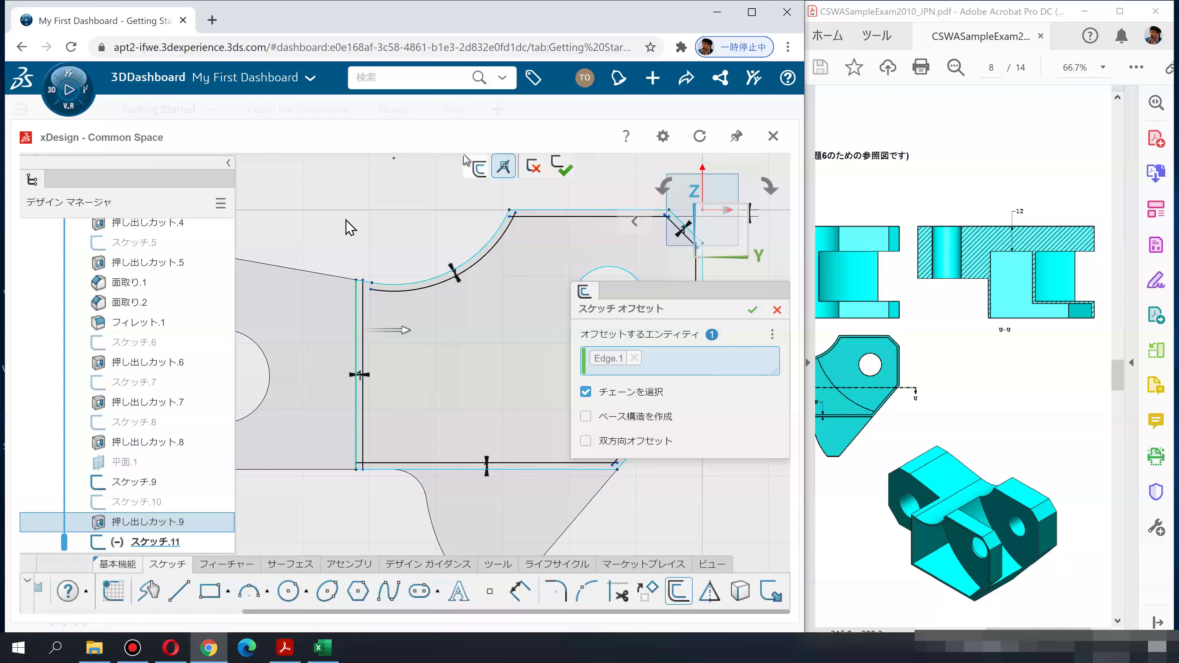
key(Return)
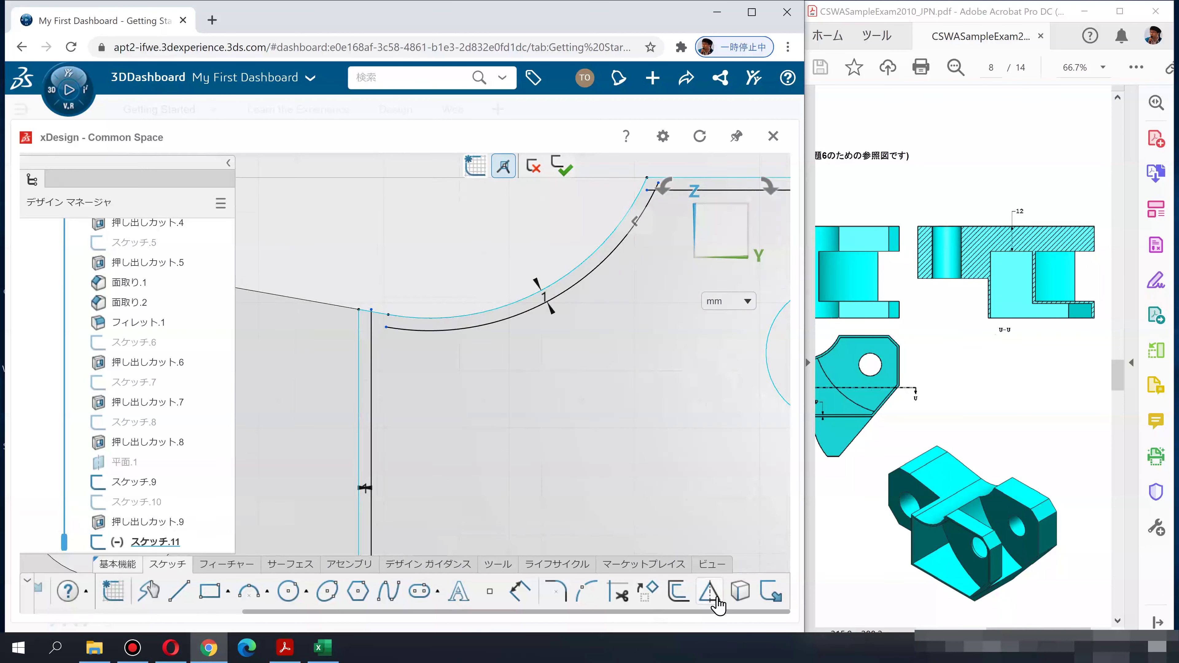
click(685, 598)
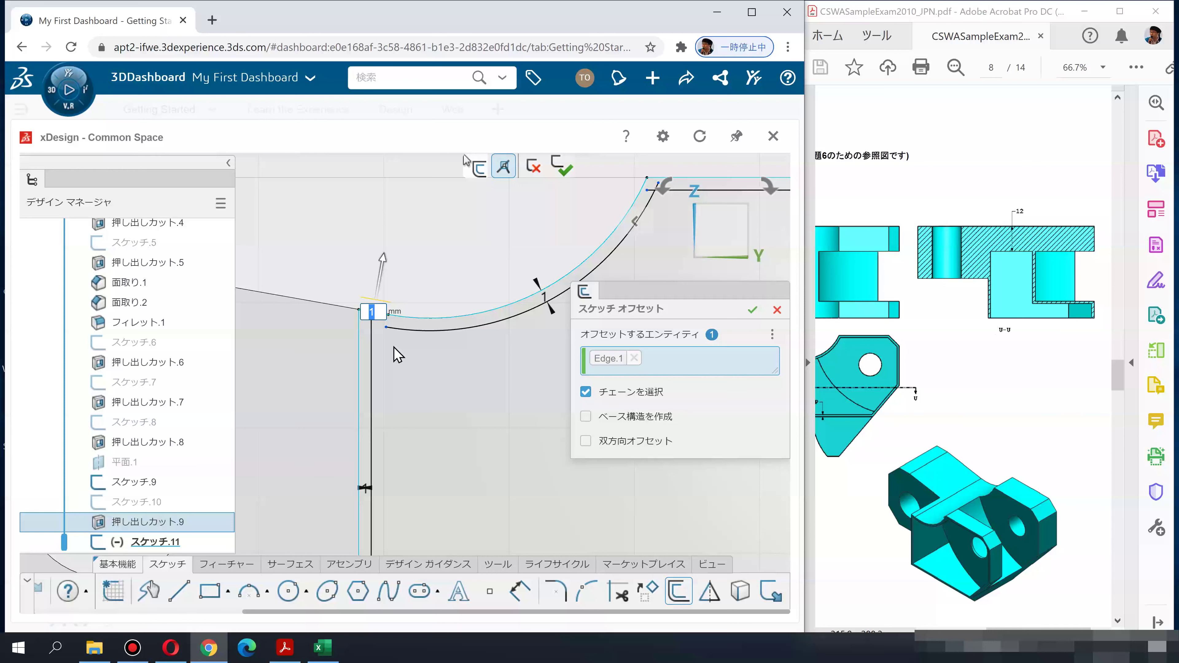
key(Return)
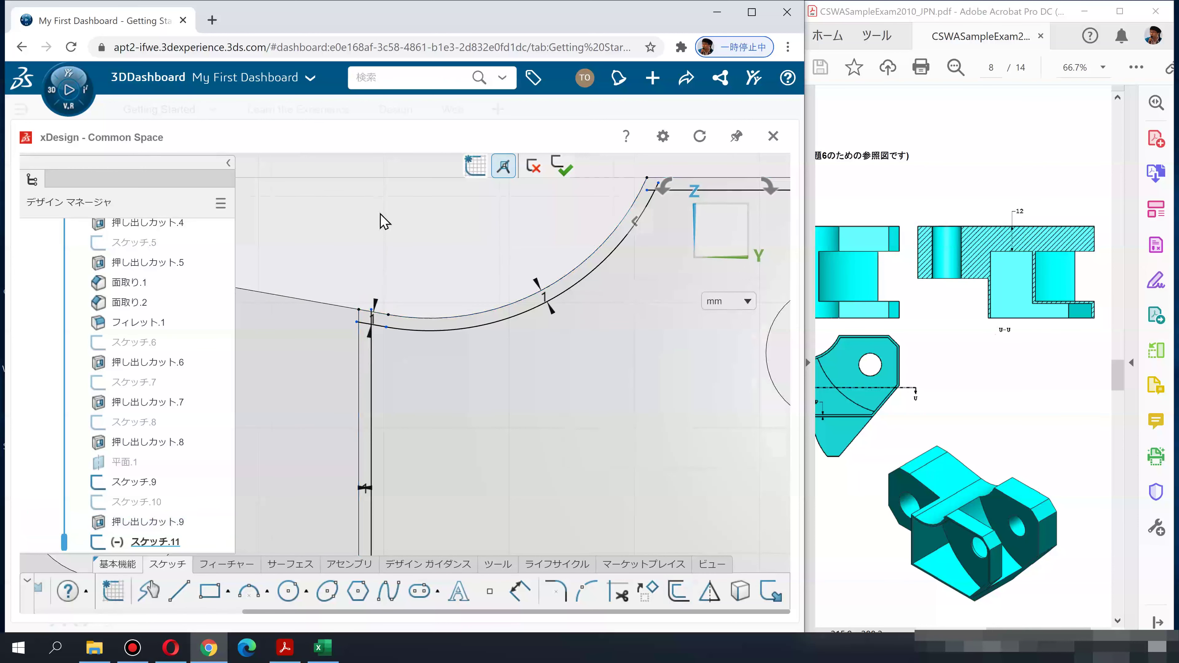
Offset the end profile on the part's circle end
scroll(408, 289, up, 2)
scroll(344, 279, up, 2)
scroll(464, 274, up, 2)
middle_drag(549, 267, 632, 264)
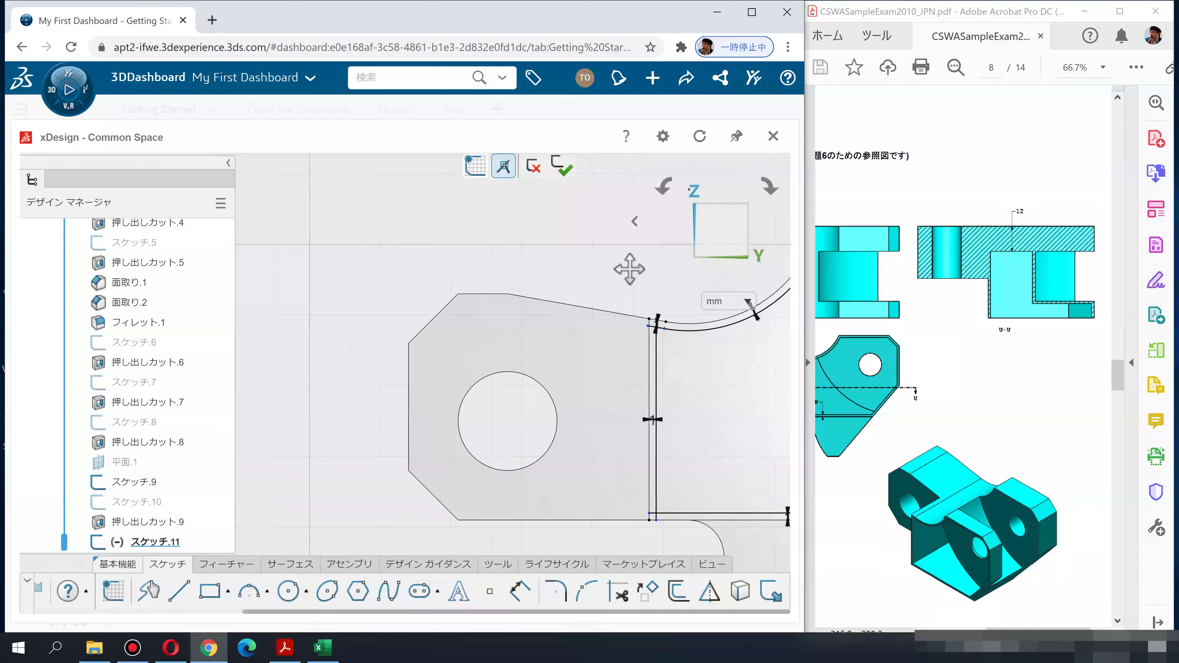
click(683, 599)
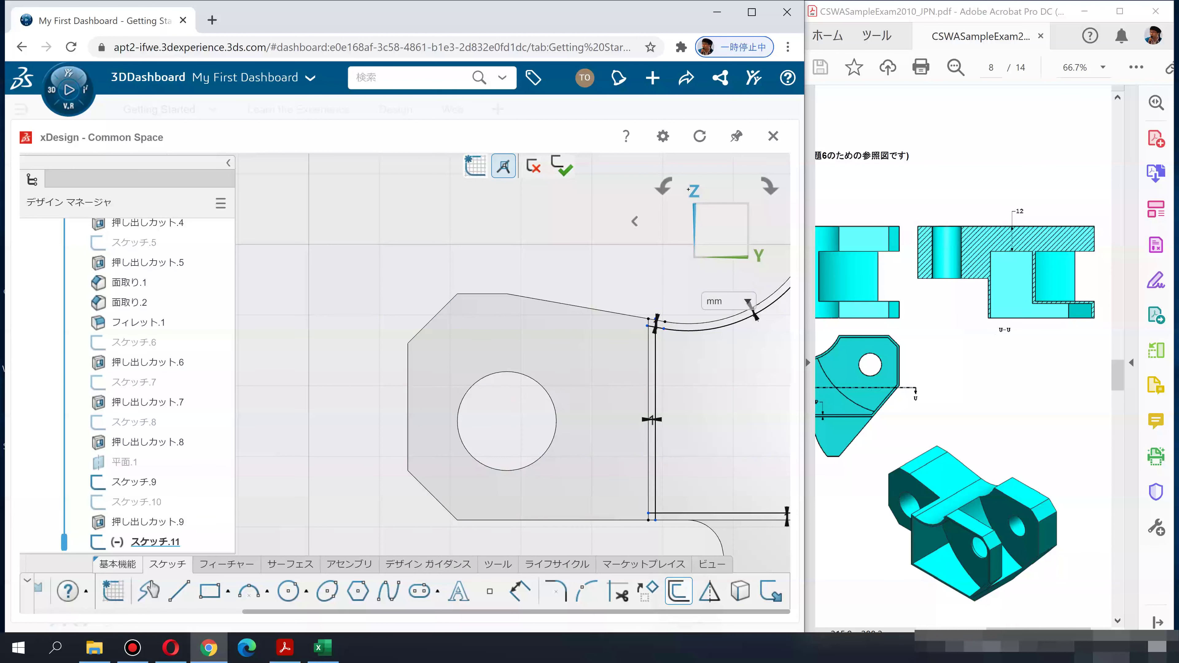
click(476, 348)
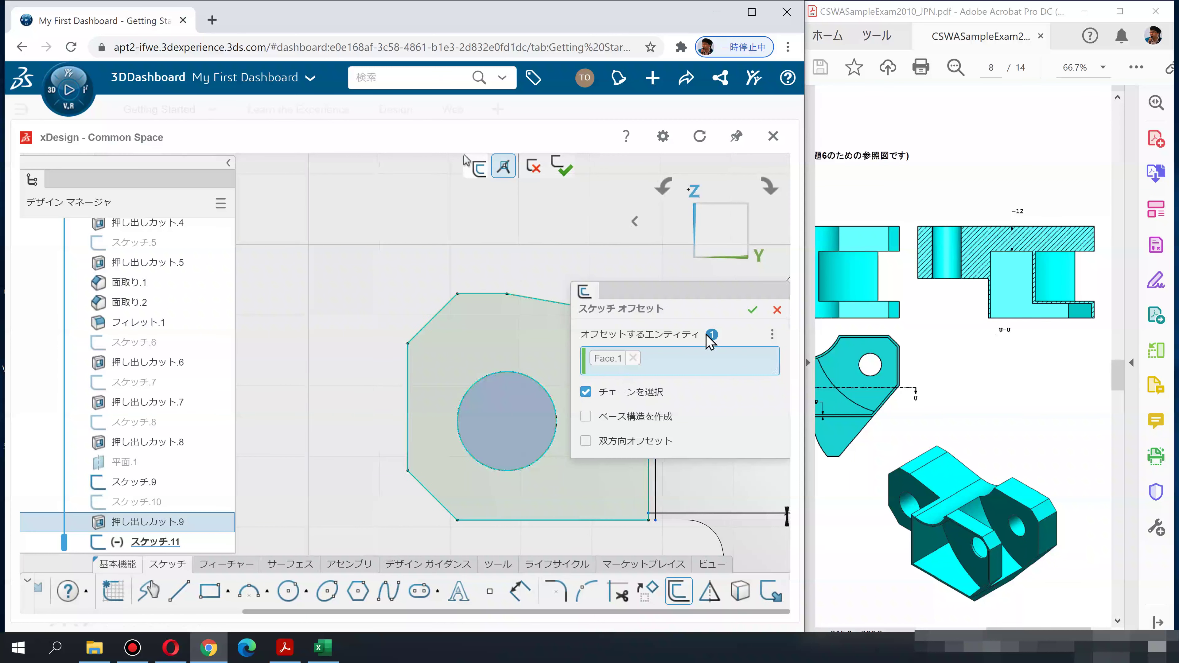
key(Return)
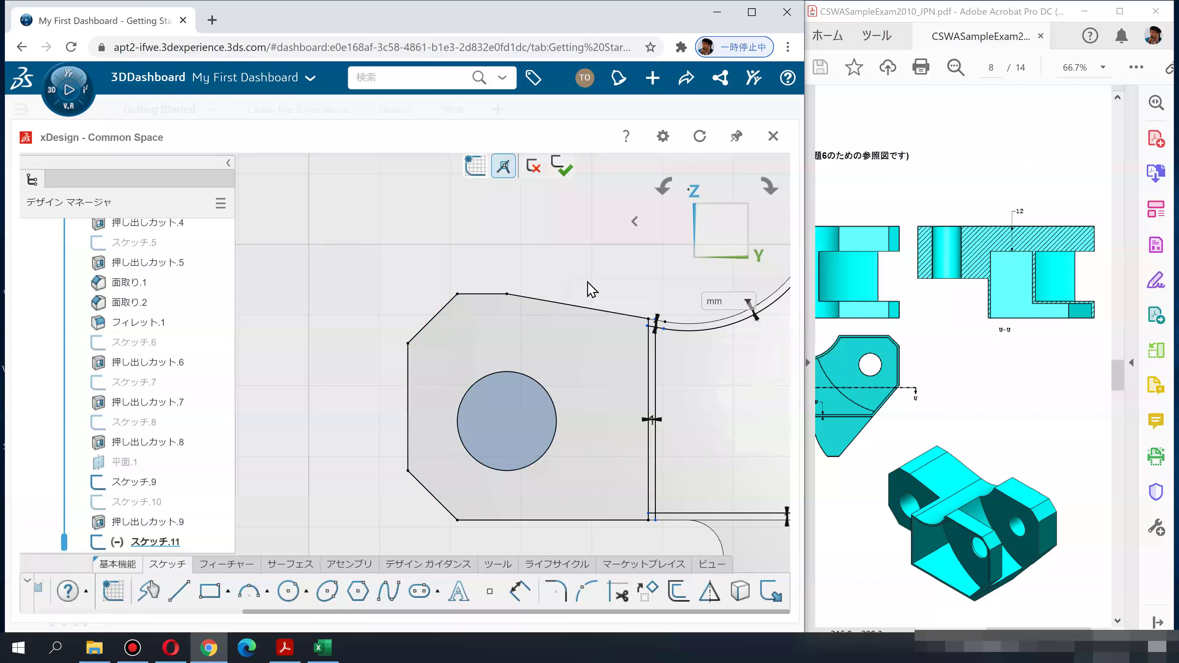
Retry offsetting the end profile edges by box selection, then cancel the offset
click(678, 598)
click(489, 344)
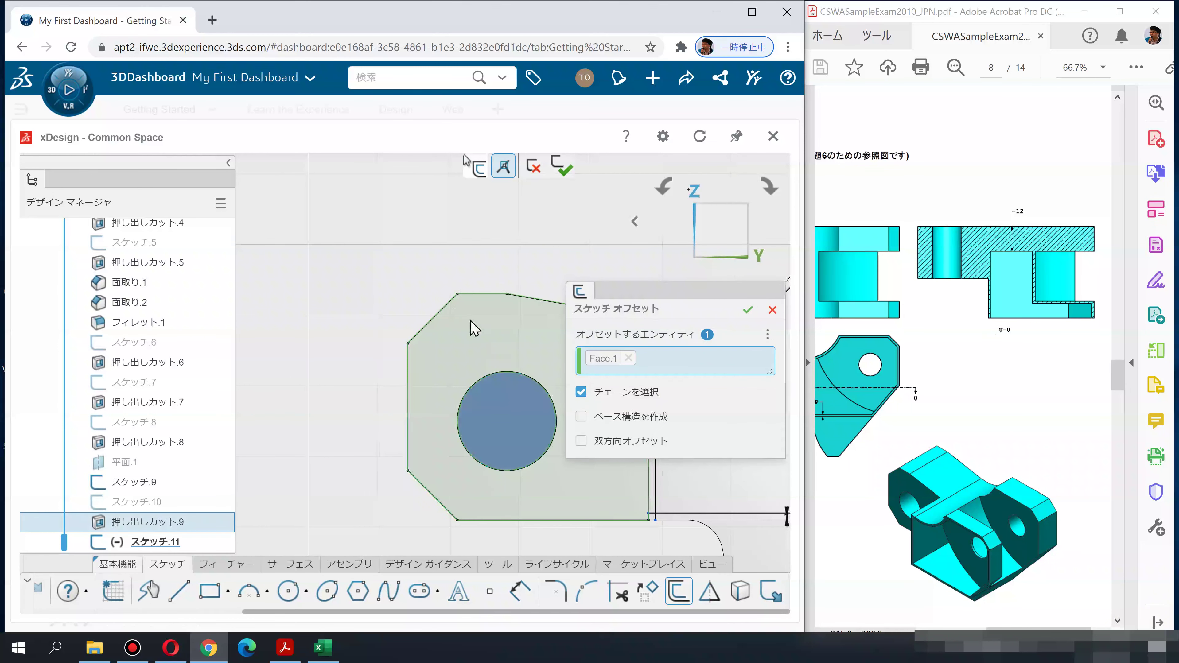
click(633, 358)
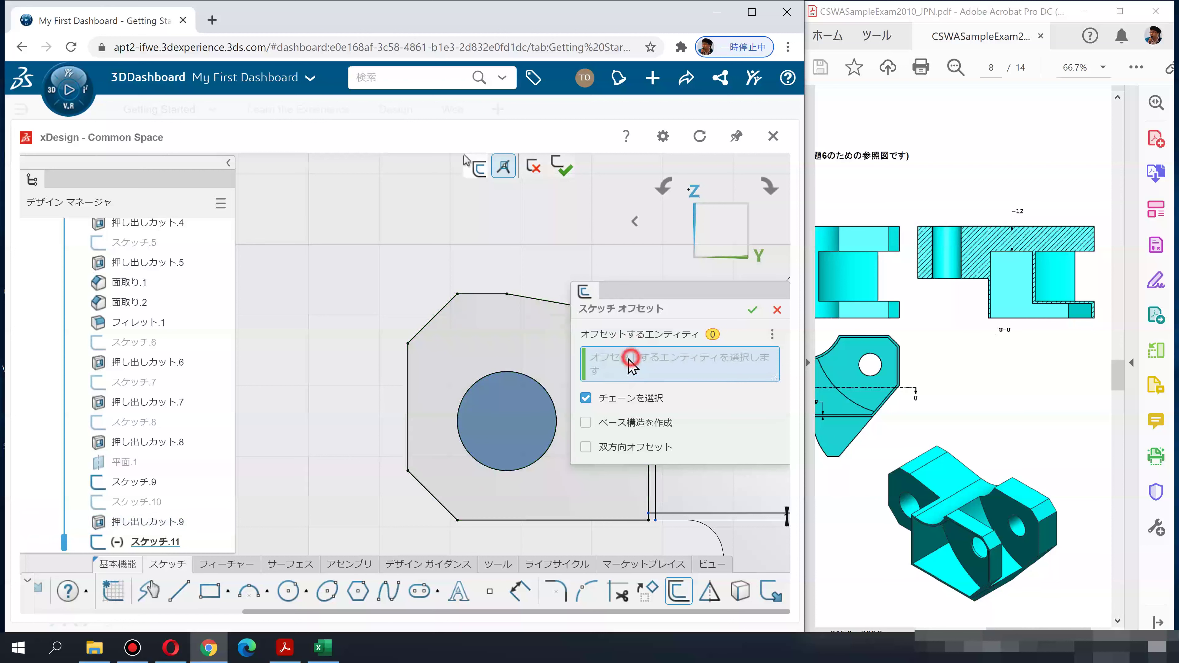
drag(572, 539, 366, 279)
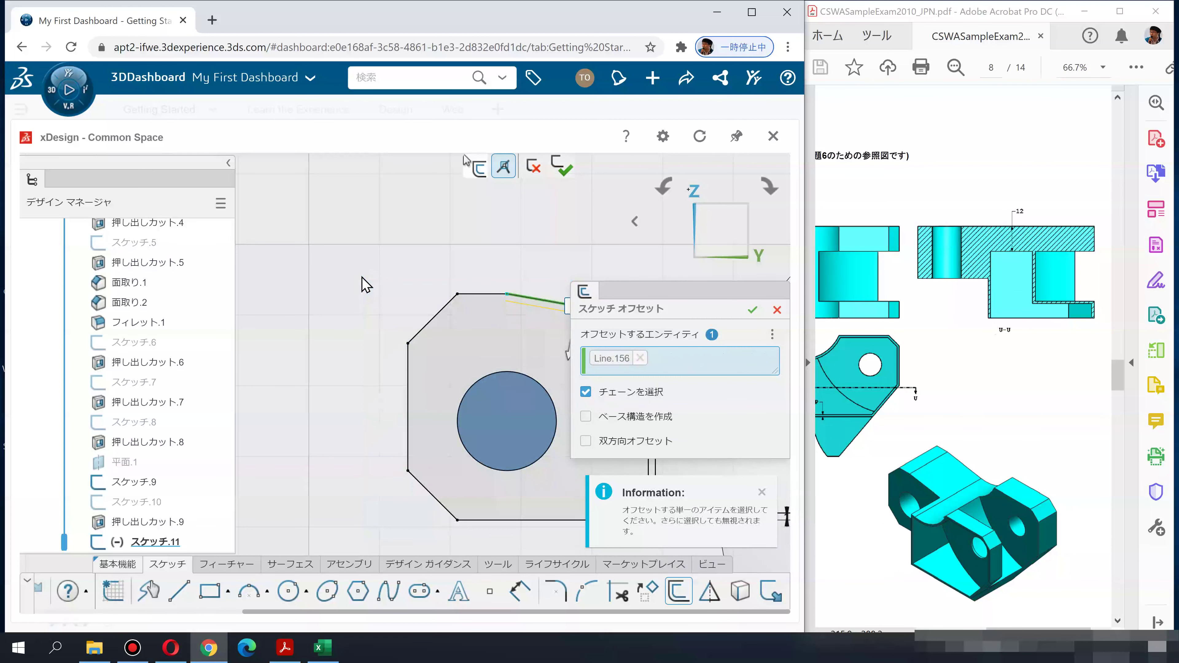
middle_drag(339, 338, 258, 339)
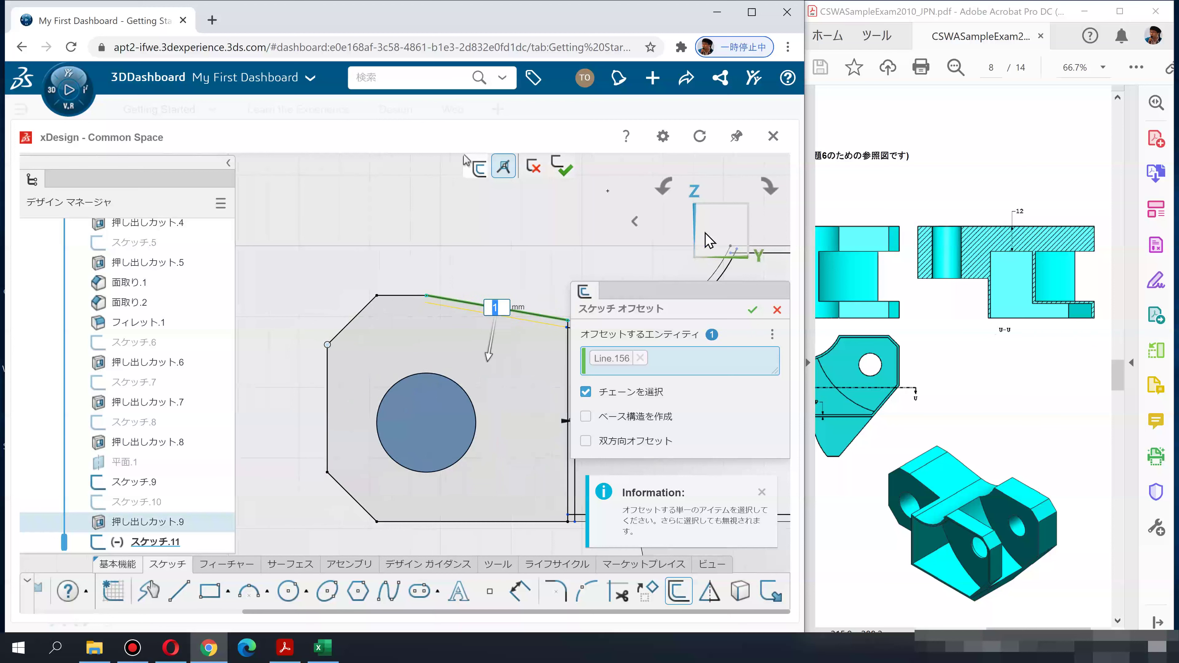
click(718, 241)
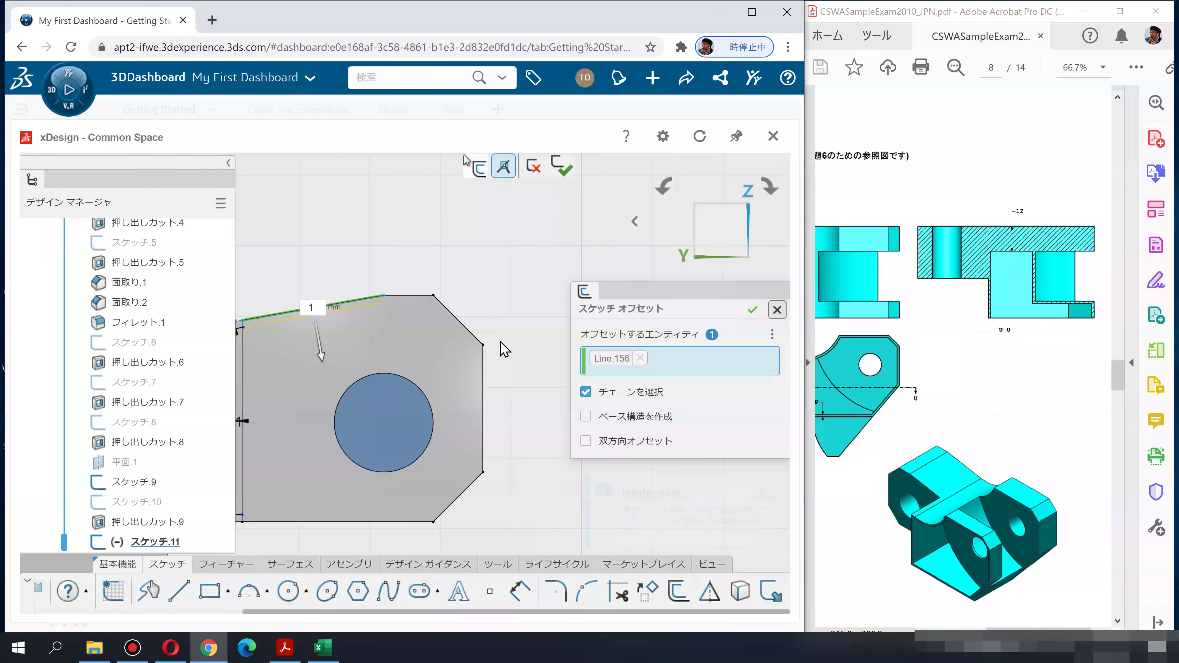
key(Escape)
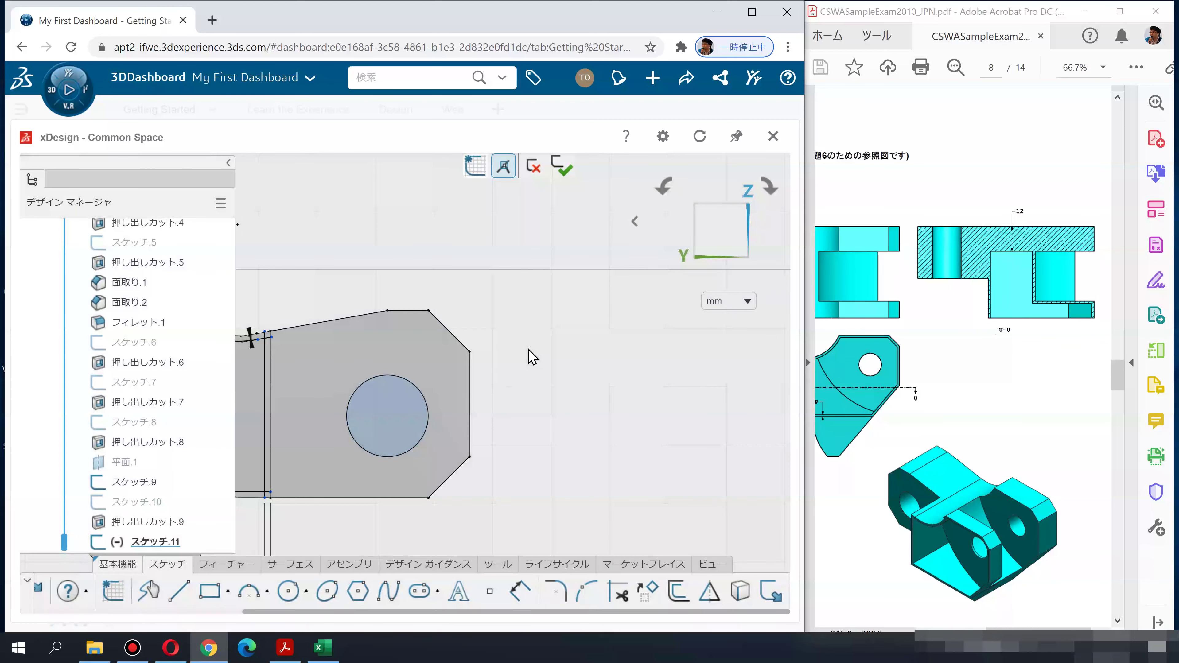
middle_drag(533, 357, 661, 375)
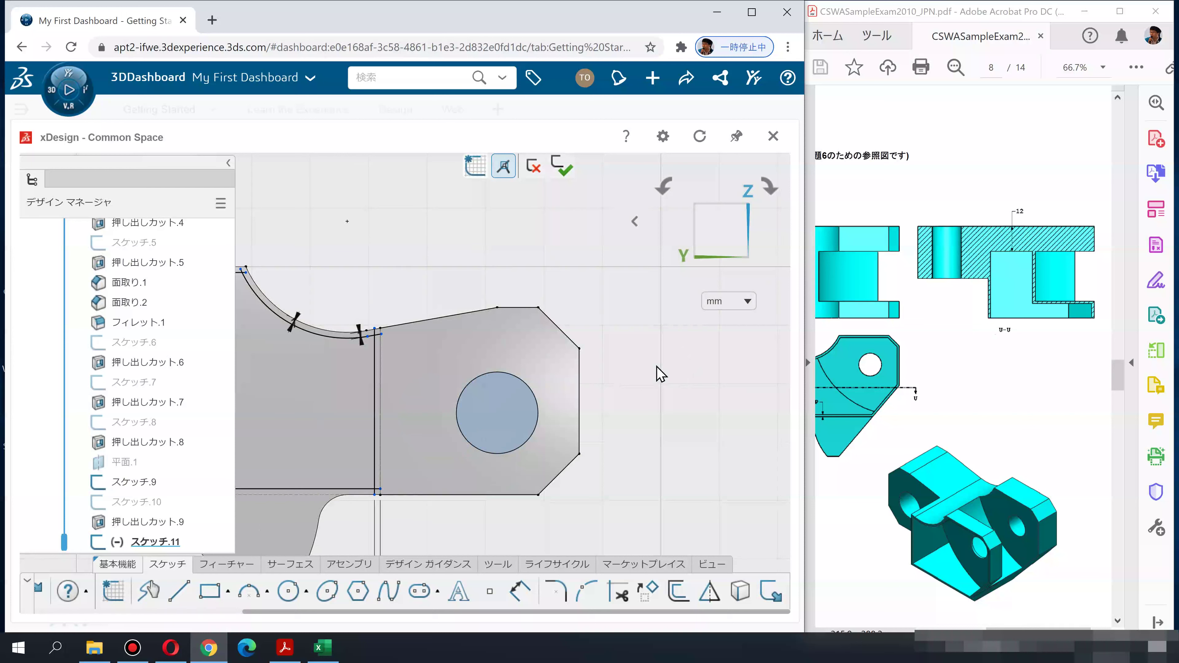
mouse_move(617, 439)
middle_down()
mouse_move(611, 263)
mouse_move(596, 441)
mouse_move(539, 264)
mouse_move(534, 389)
mouse_move(729, 342)
mouse_move(757, 435)
mouse_move(690, 448)
mouse_move(545, 322)
mouse_move(614, 482)
mouse_move(588, 449)
mouse_move(697, 302)
middle_up()
mouse_move(579, 331)
middle_down()
mouse_move(483, 258)
mouse_move(692, 232)
middle_up()
click(710, 230)
middle_drag(574, 445, 704, 415)
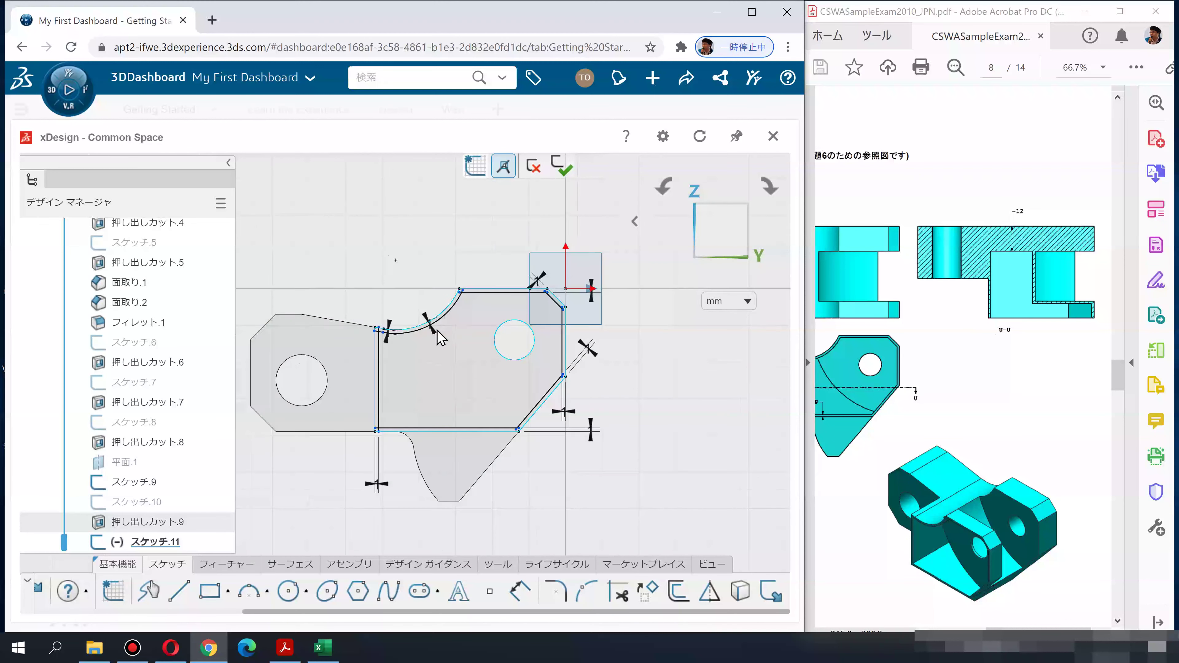
scroll(441, 337, down, 3)
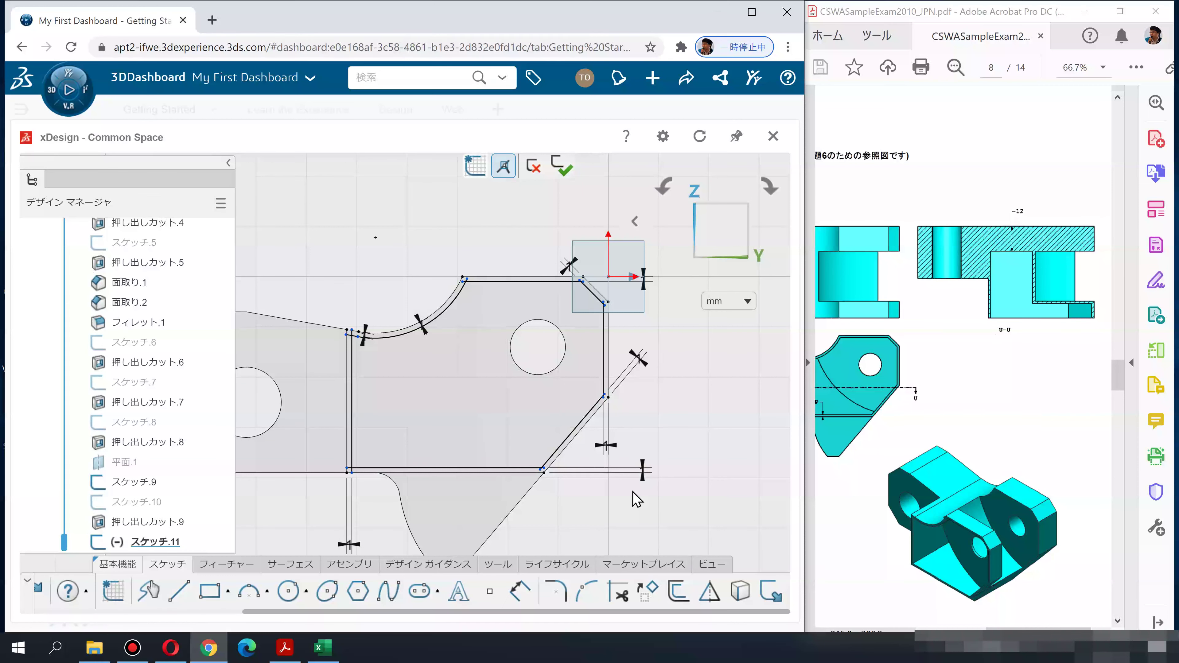
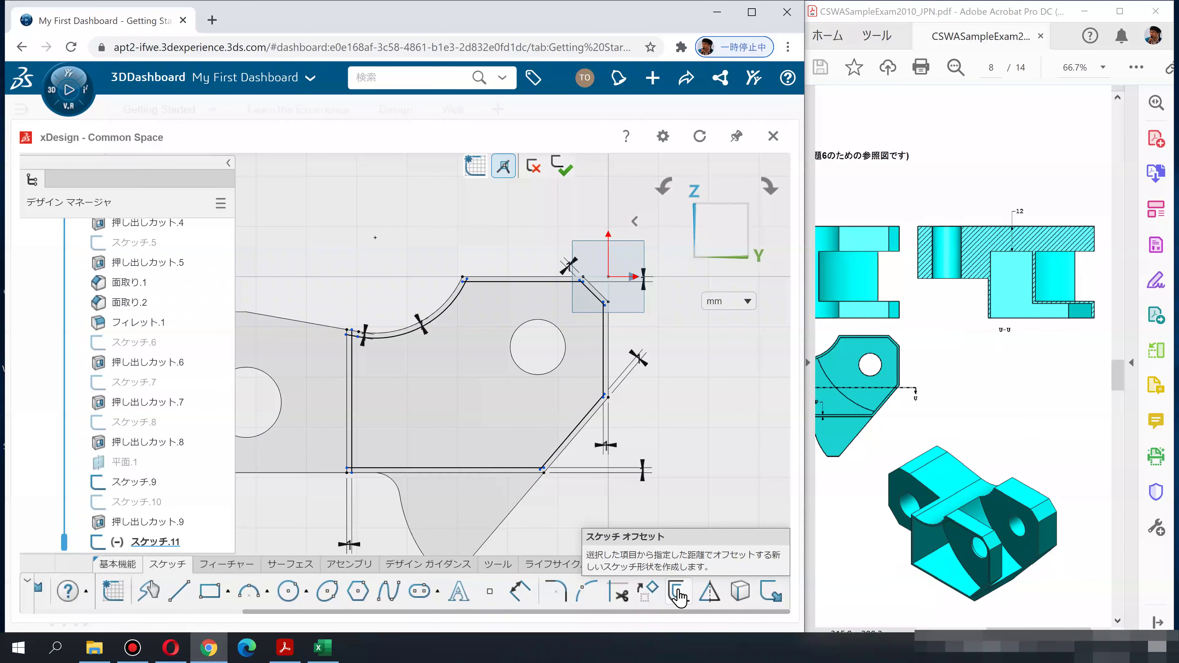
Delete the stray segment at the arc corner of the 1 mm offset outline
click(618, 593)
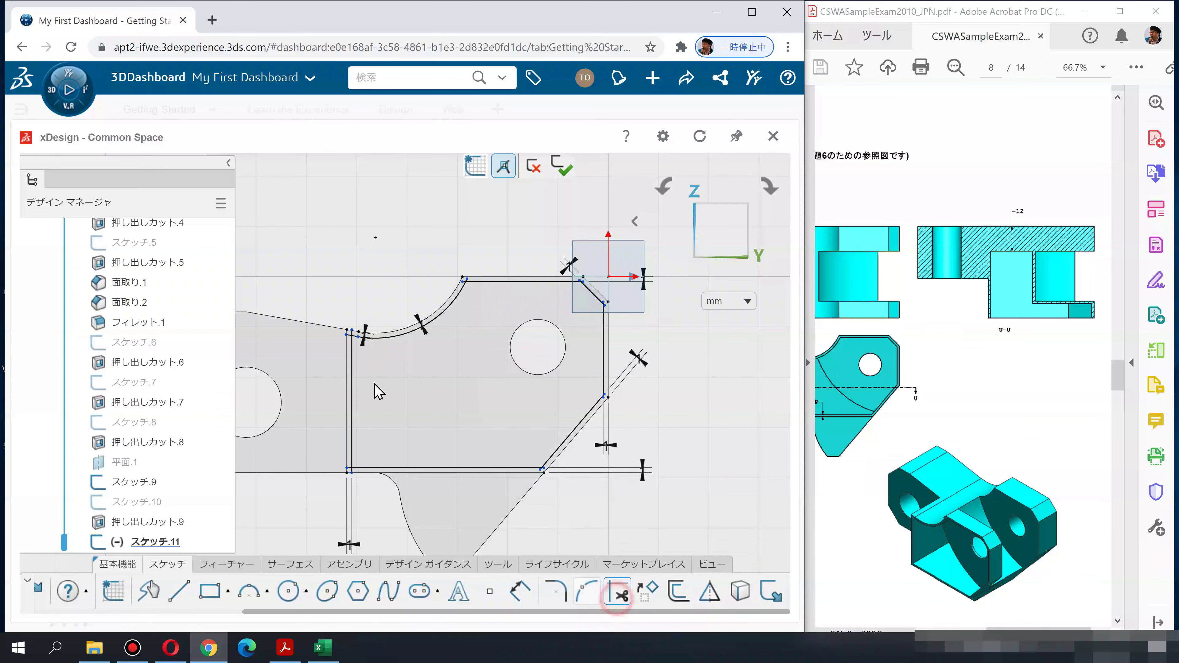
scroll(355, 344, up, 2)
scroll(358, 343, up, 2)
scroll(360, 342, up, 2)
scroll(364, 339, up, 2)
scroll(360, 328, up, 1)
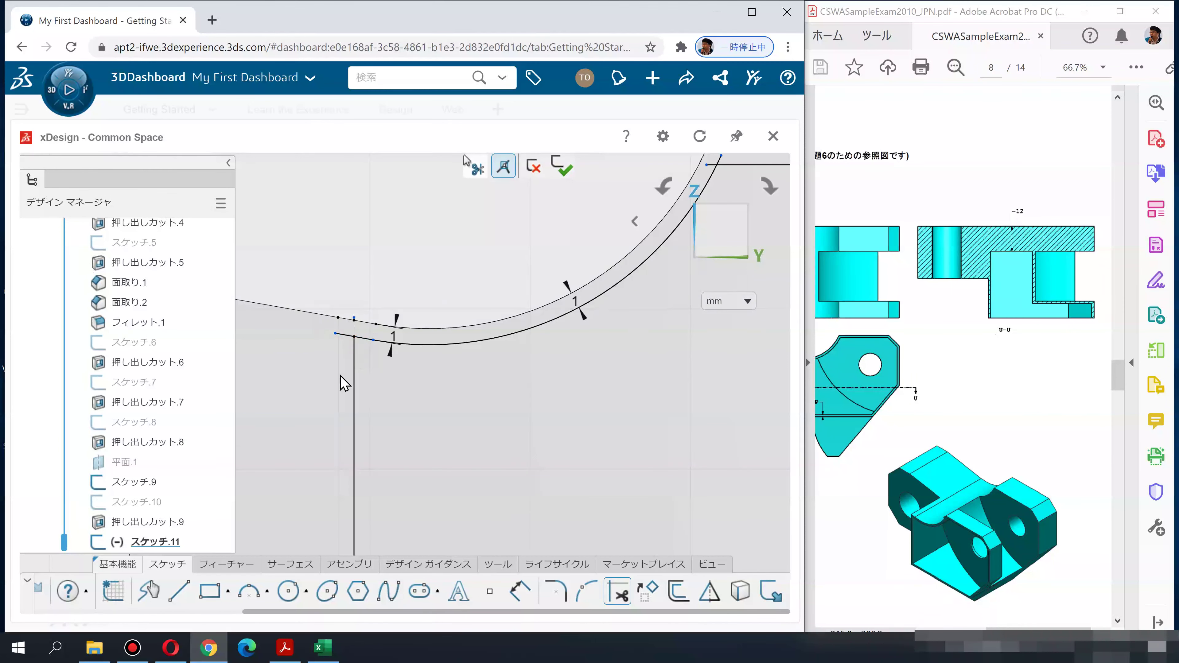
scroll(339, 353, up, 1)
scroll(342, 335, up, 1)
scroll(348, 311, up, 1)
scroll(344, 279, up, 1)
key(Escape)
drag(405, 331, 361, 277)
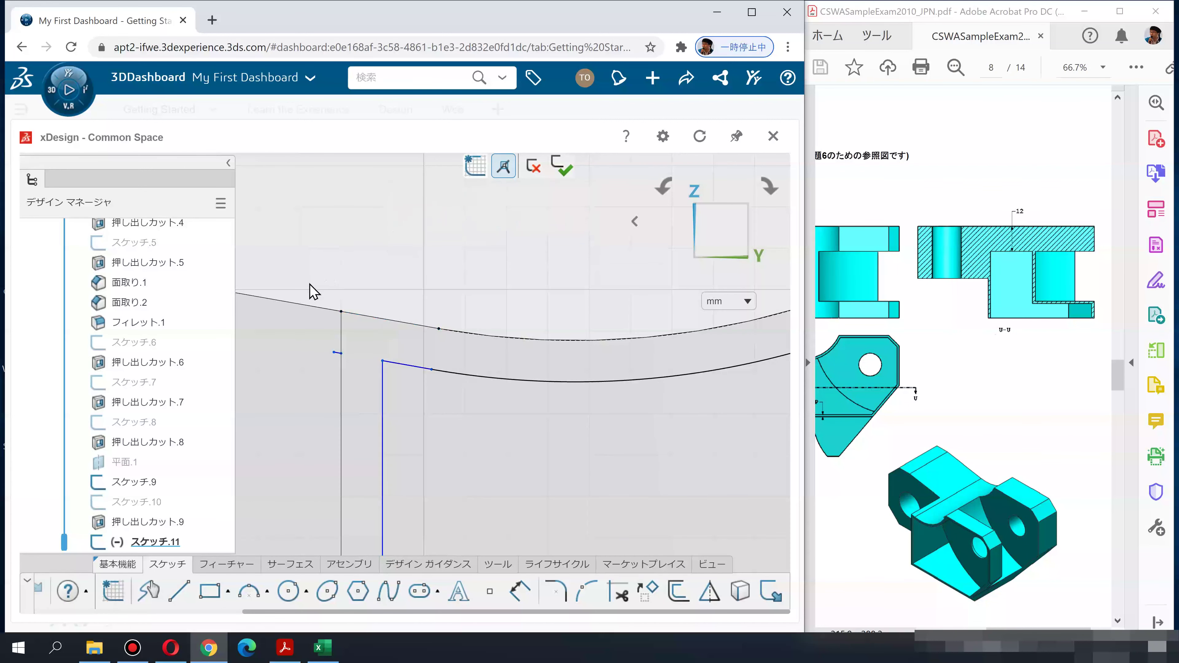
key(Delete)
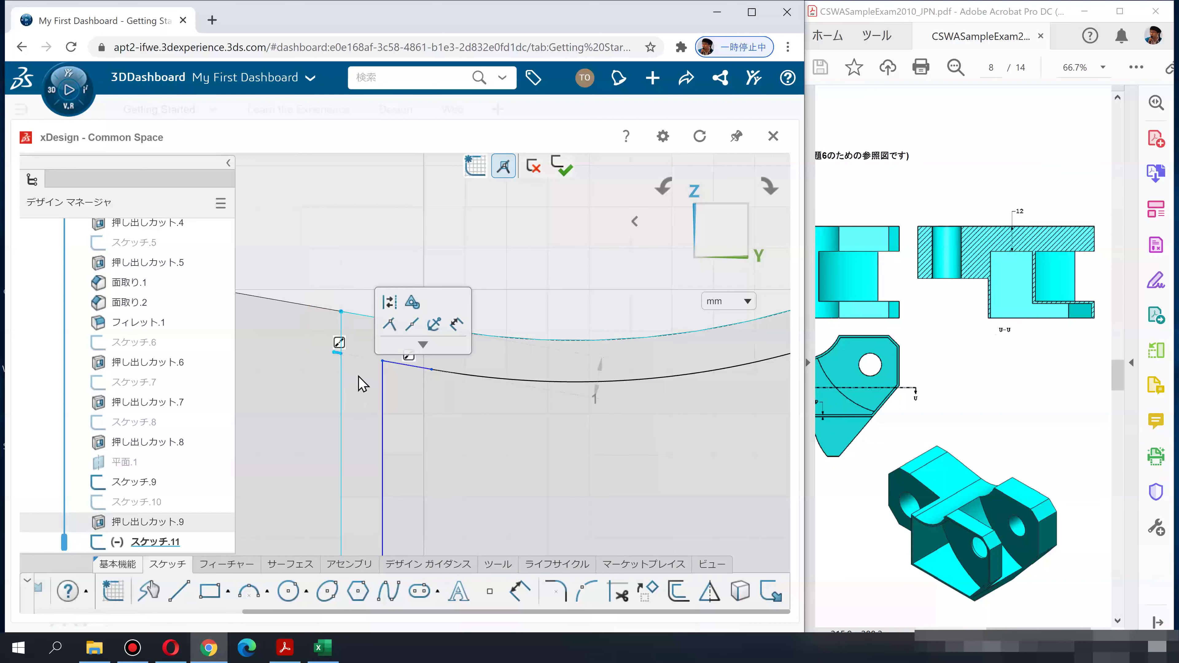
Check the 1 mm offsets of the top segment and vertical line across the outline
scroll(371, 288, up, 2)
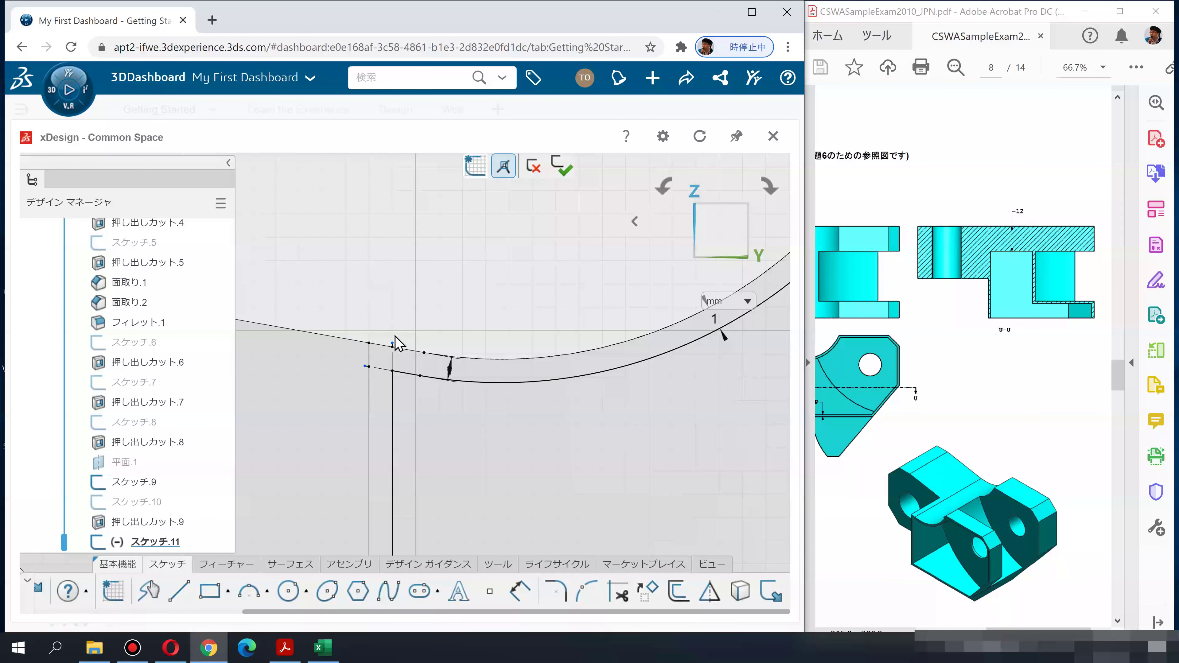
scroll(396, 344, down, 2)
scroll(395, 344, down, 1)
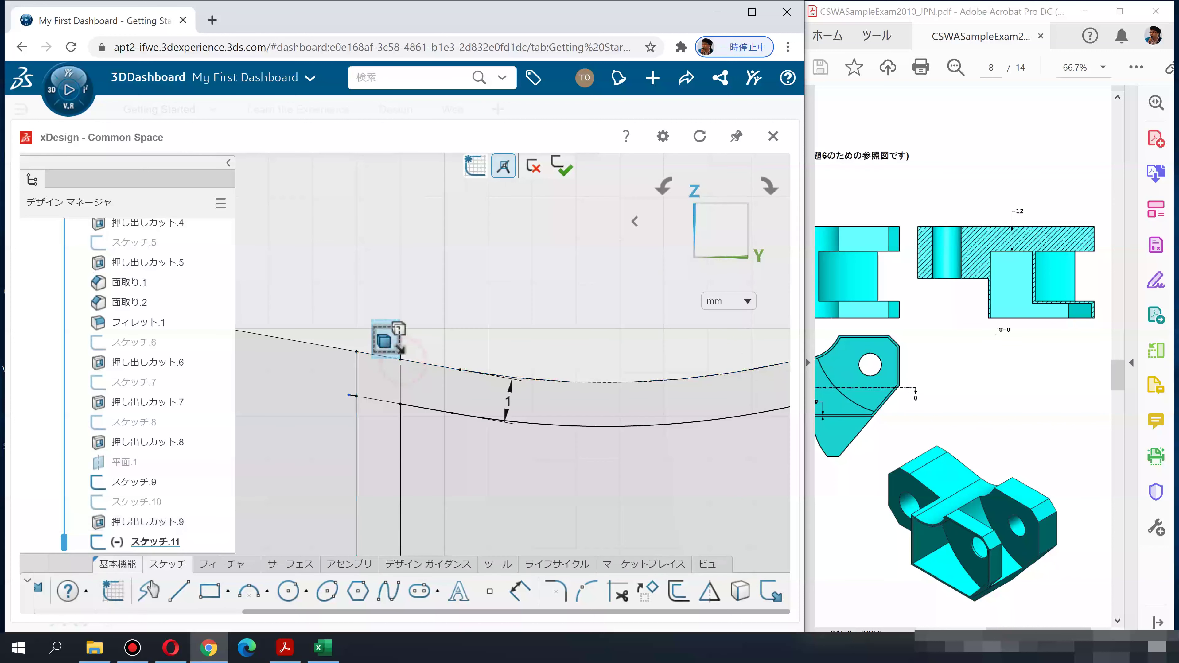
drag(401, 355, 373, 320)
click(483, 347)
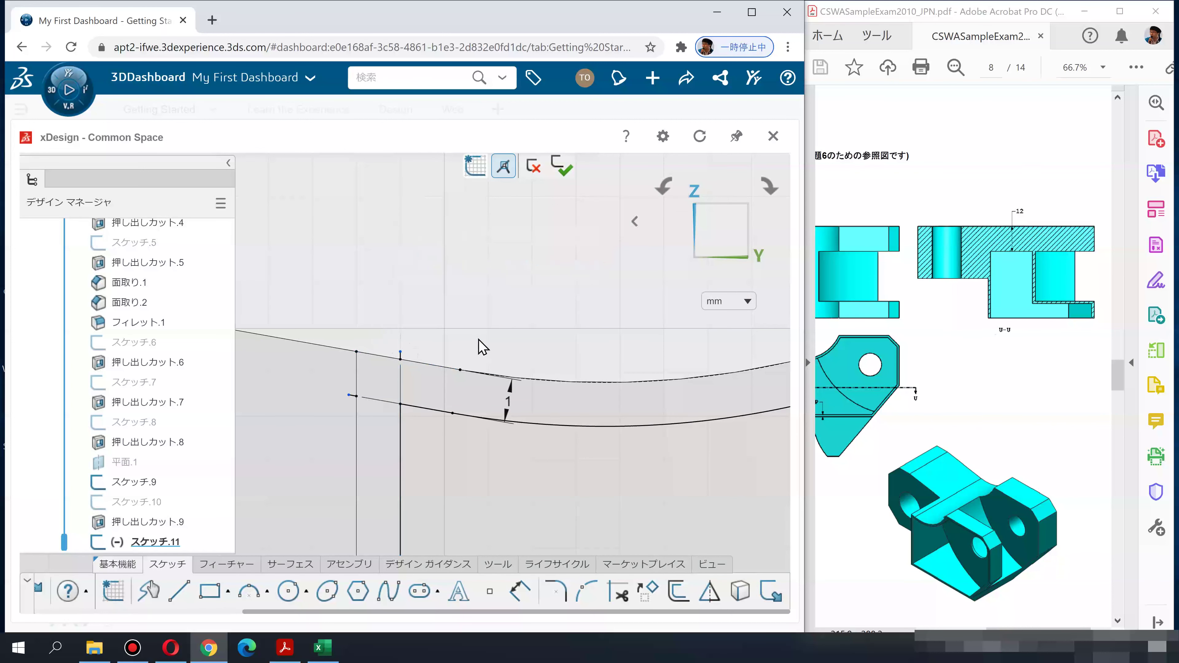
scroll(486, 354, up, 1)
scroll(637, 476, up, 1)
scroll(645, 469, up, 1)
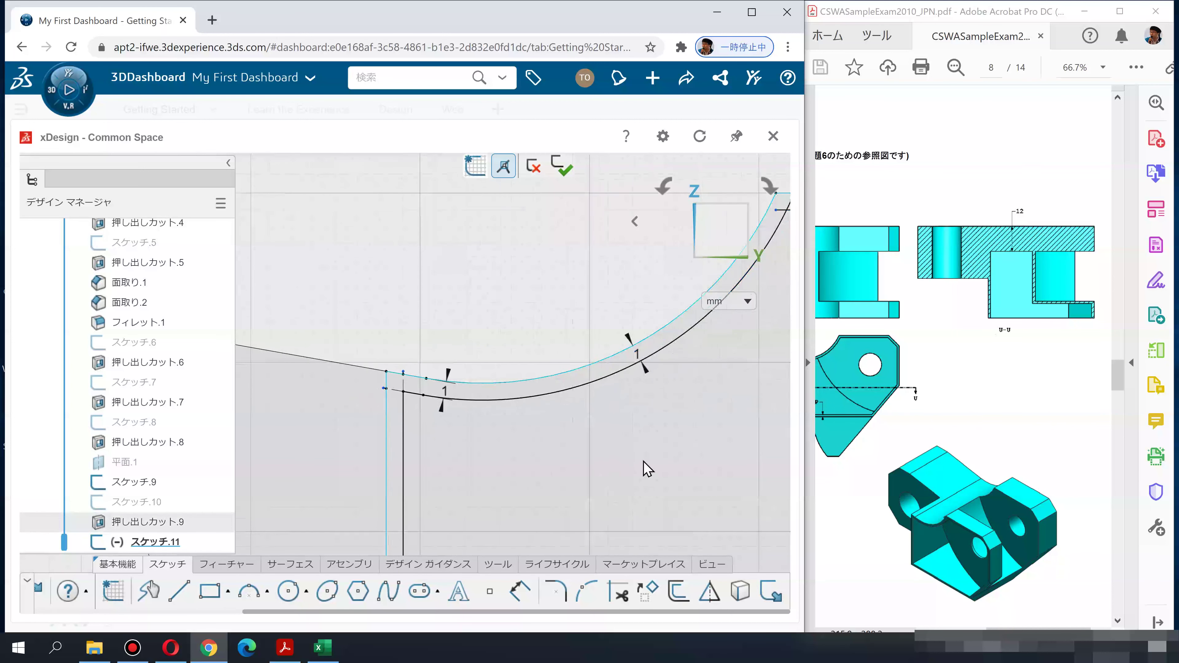
scroll(647, 470, up, 1)
scroll(648, 470, up, 1)
scroll(612, 492, up, 1)
middle_drag(474, 354, 318, 198)
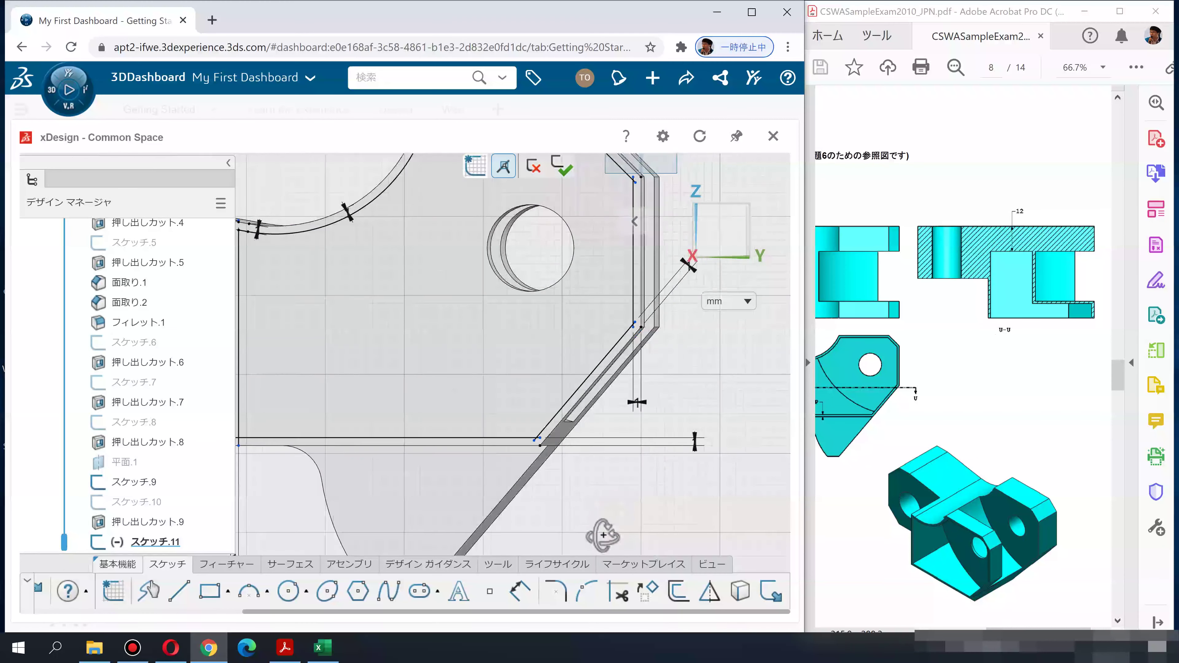
Exit Sketch 11 and view the part from an angled 3D orientation
middle_drag(617, 515, 608, 193)
click(559, 169)
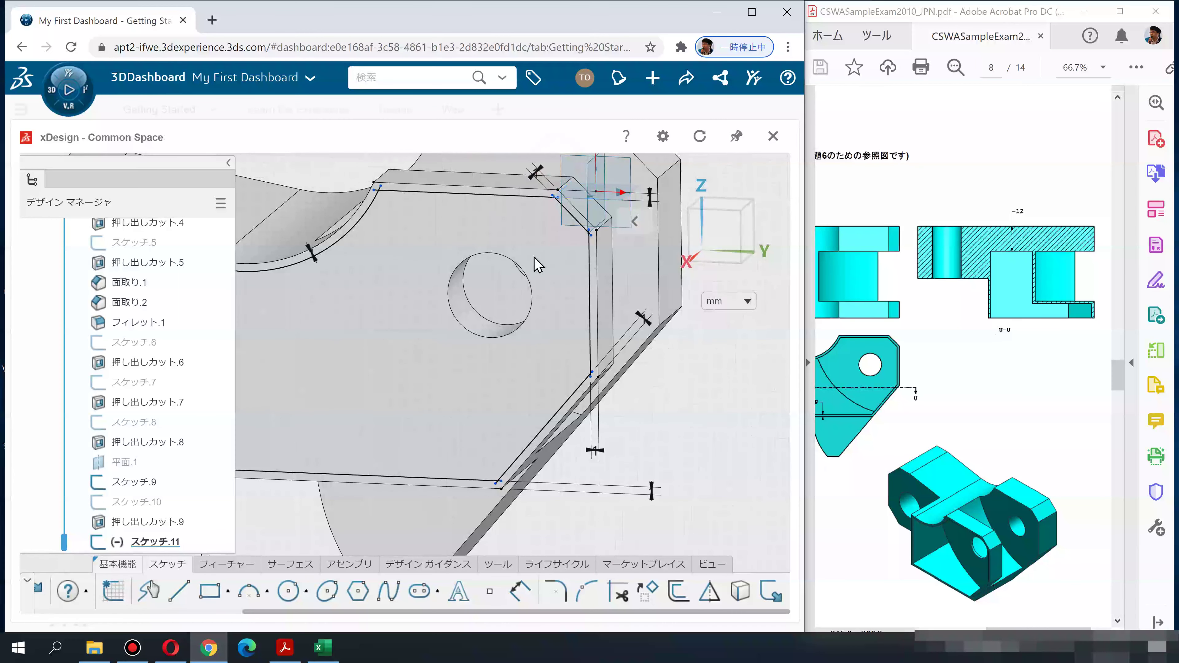
scroll(557, 395, up, 2)
middle_drag(627, 508, 675, 506)
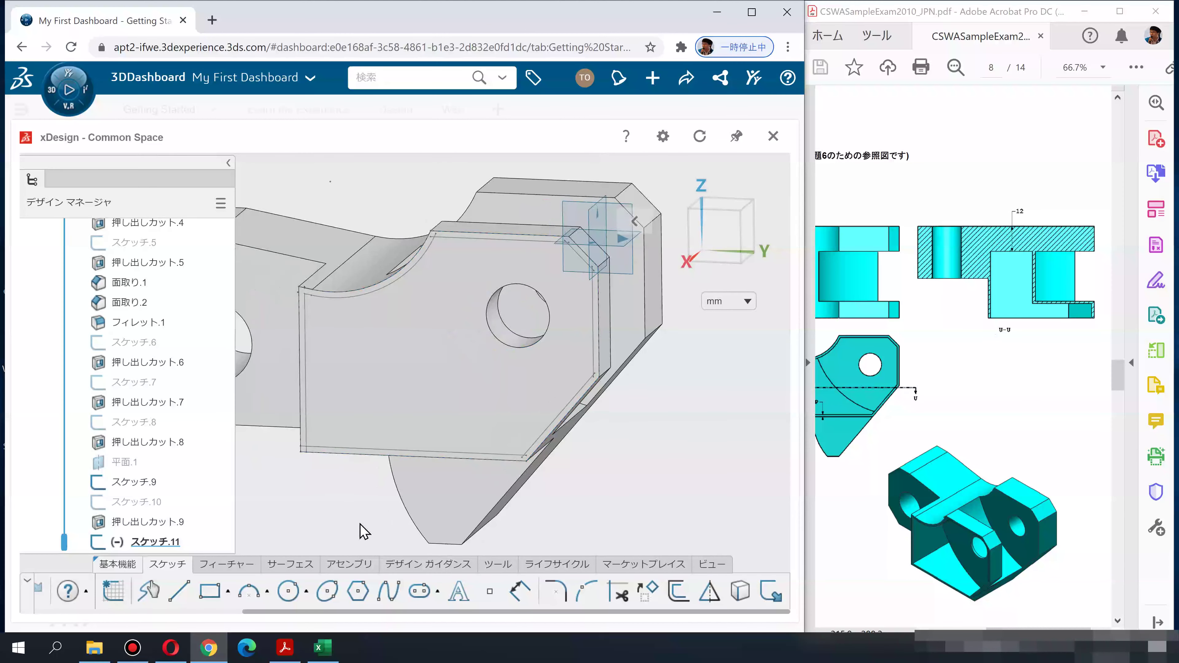
click(227, 564)
click(208, 589)
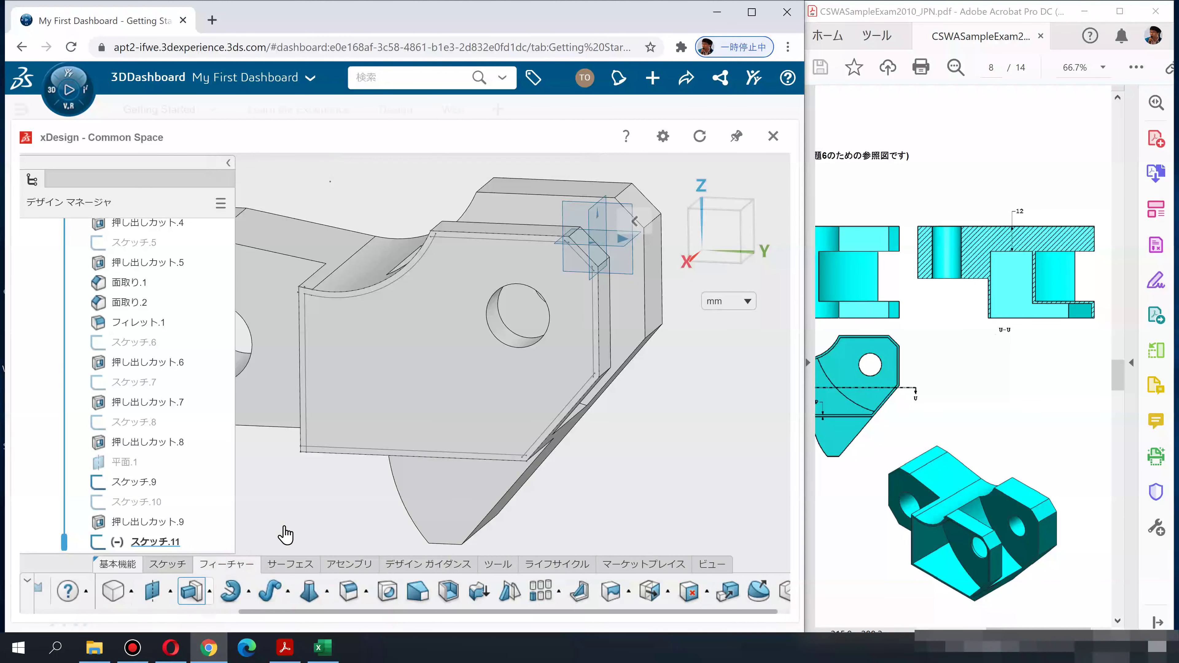
click(373, 355)
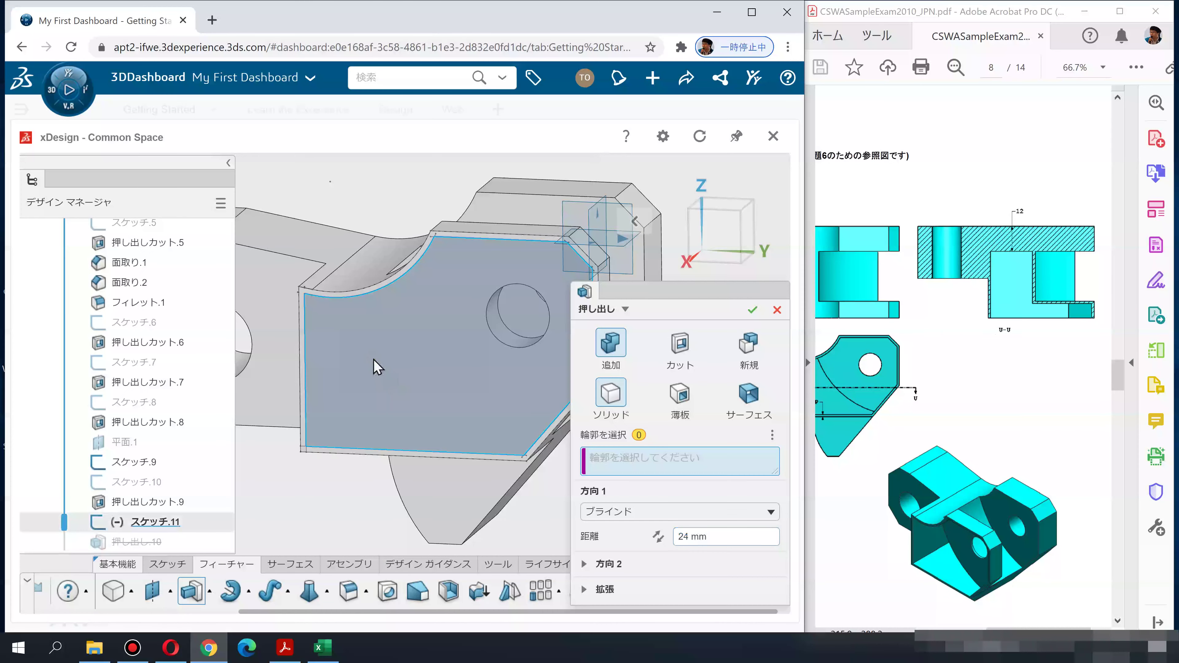
middle_drag(408, 374, 355, 408)
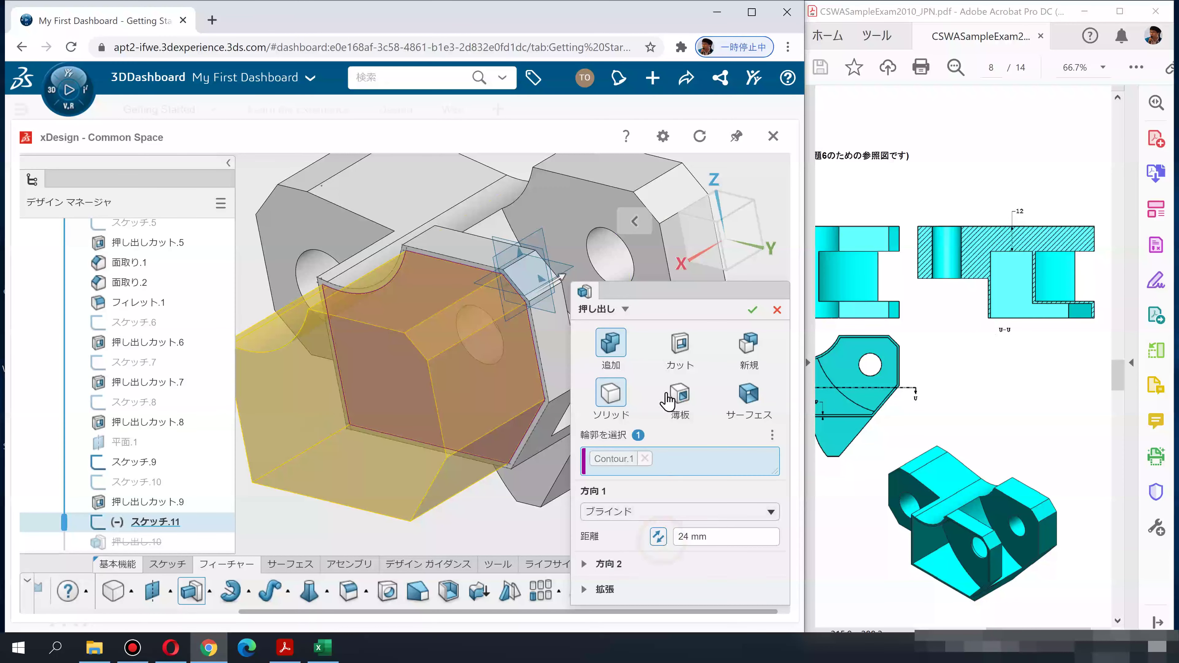
click(680, 343)
click(649, 517)
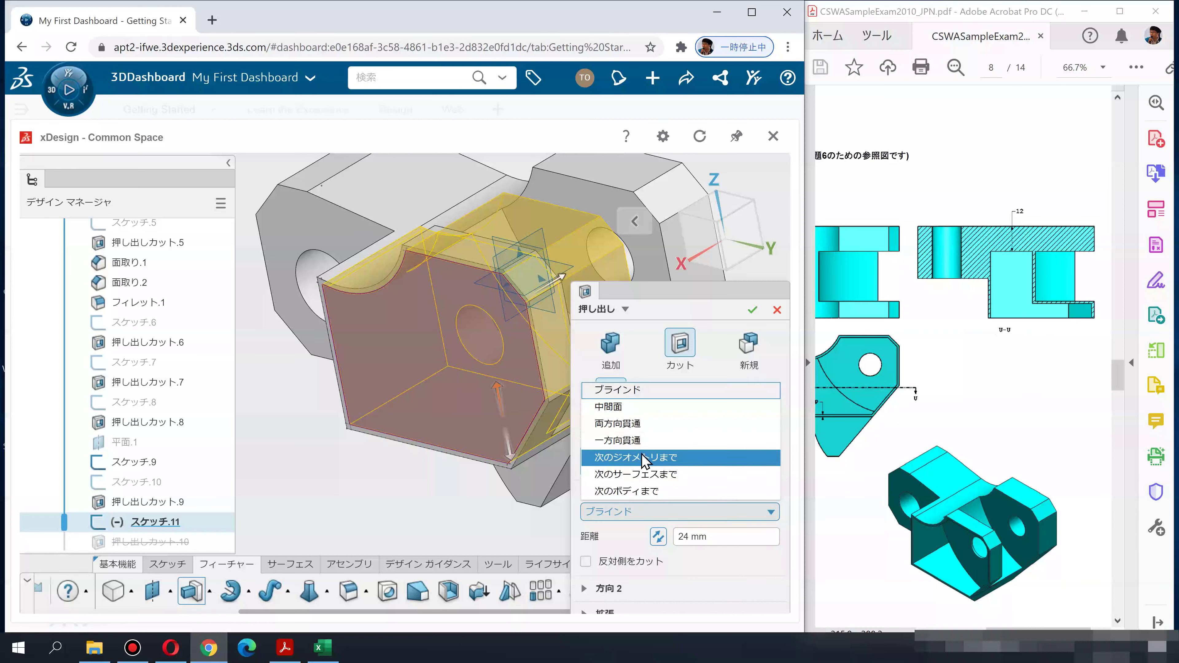
click(638, 475)
mouse_move(436, 501)
middle_down()
mouse_move(376, 509)
mouse_move(351, 558)
mouse_move(356, 320)
middle_up()
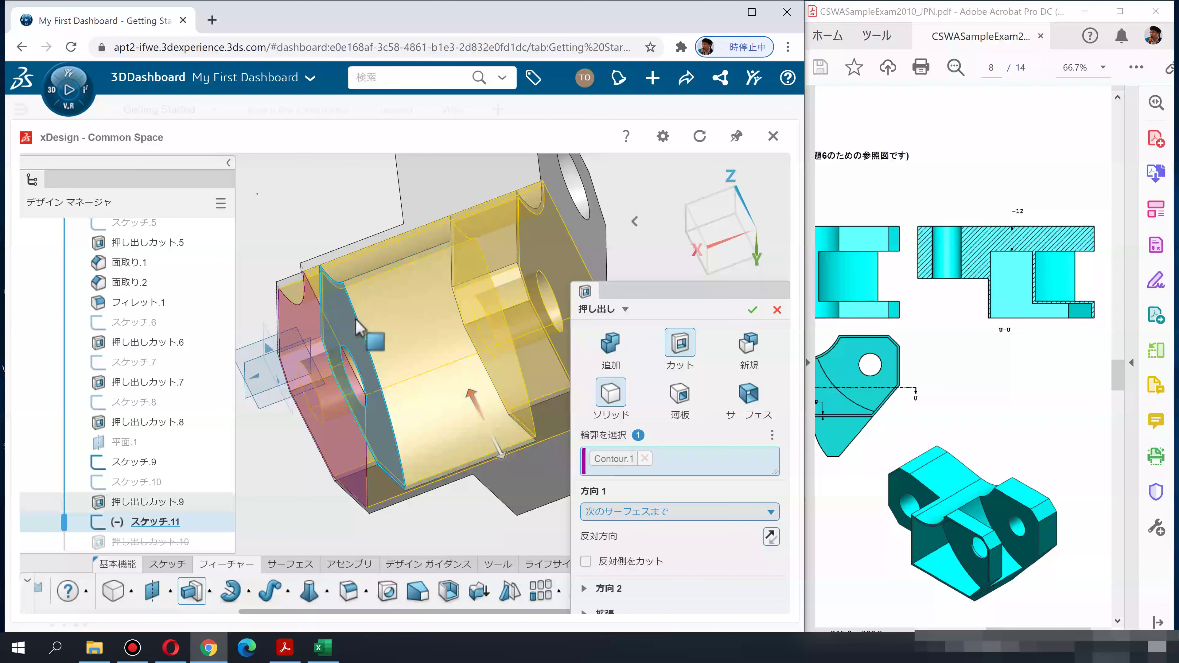
click(357, 321)
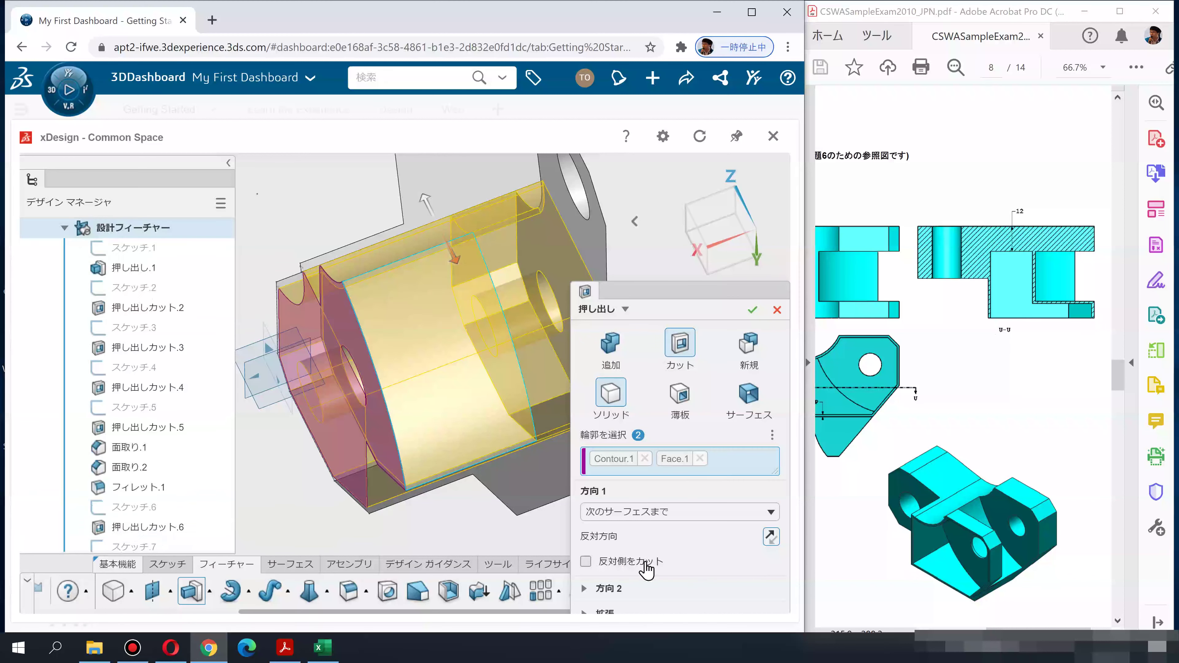
drag(669, 298, 654, 202)
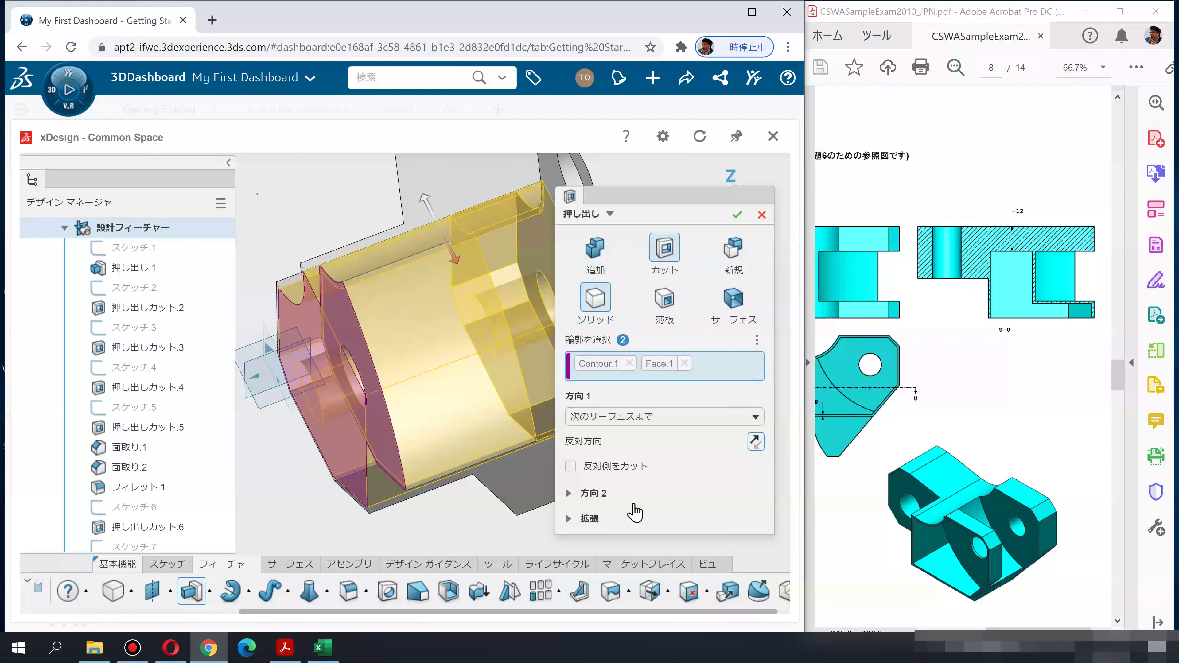
click(568, 520)
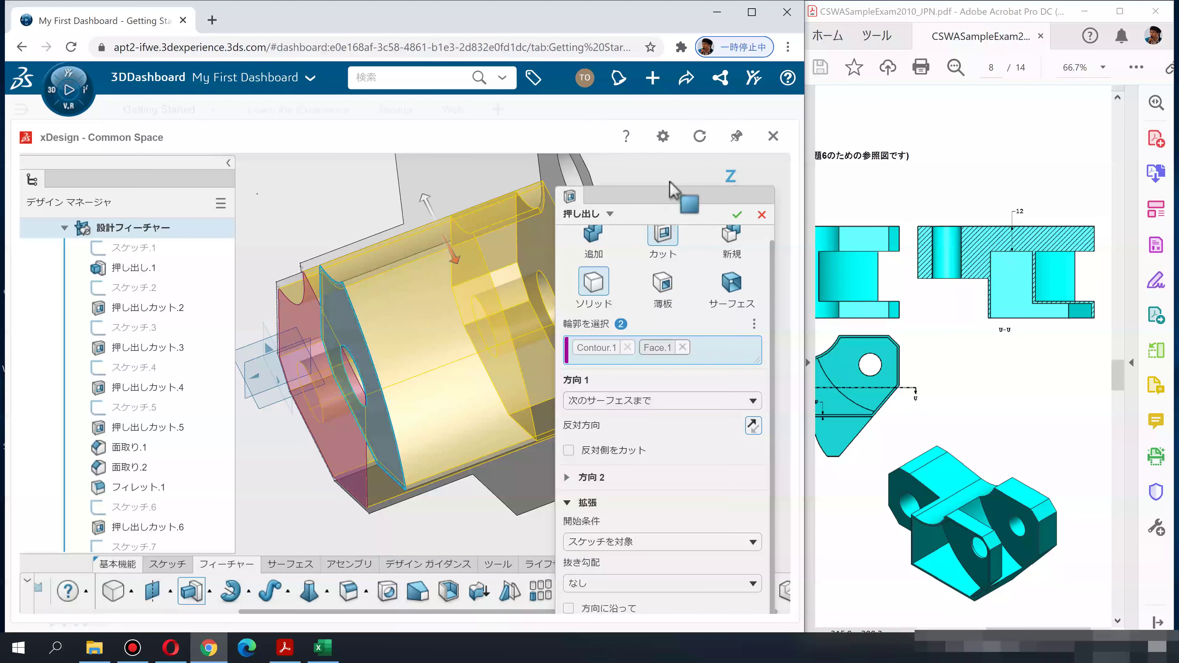
drag(666, 199, 677, 119)
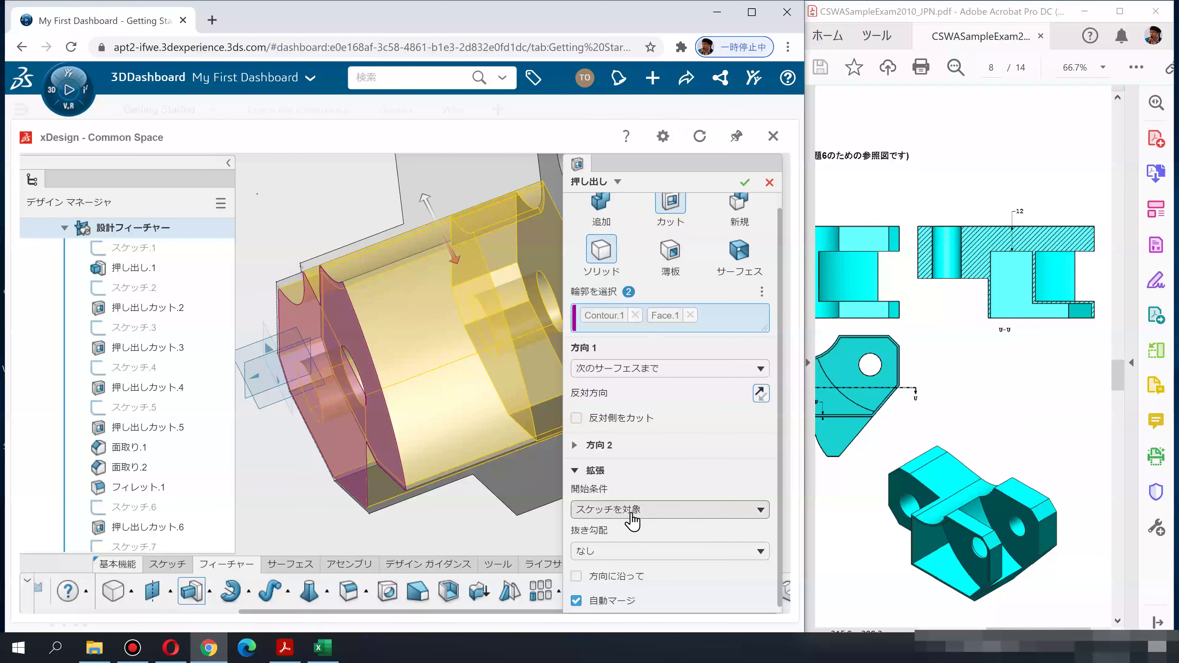
click(669, 511)
click(671, 512)
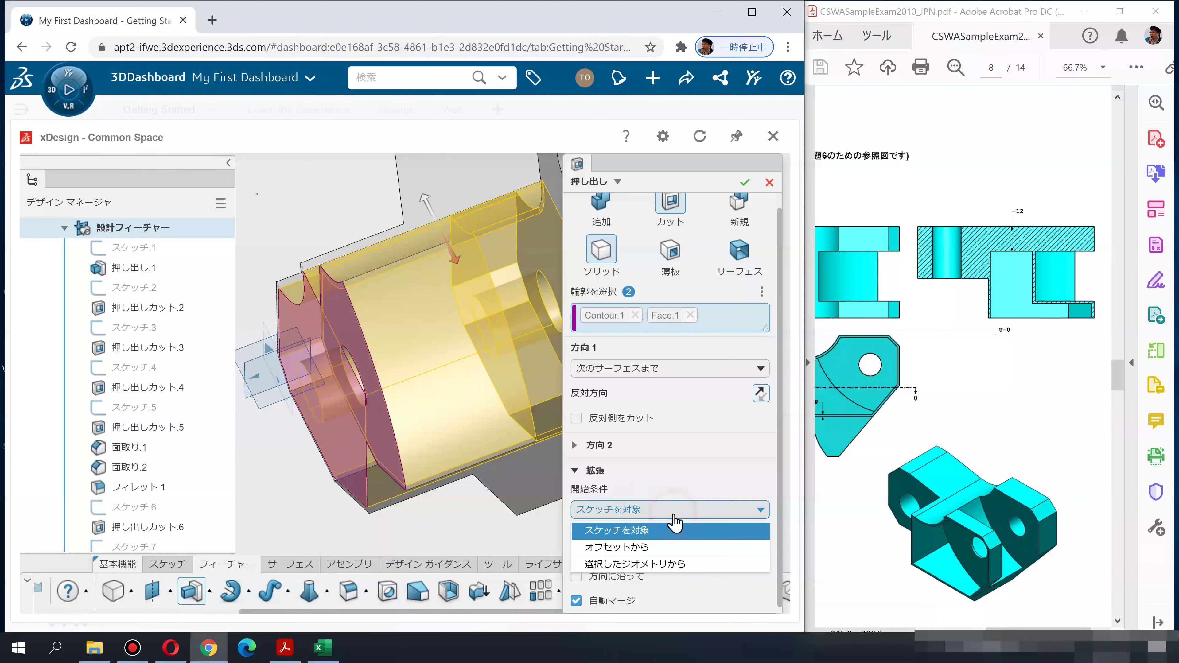
click(670, 515)
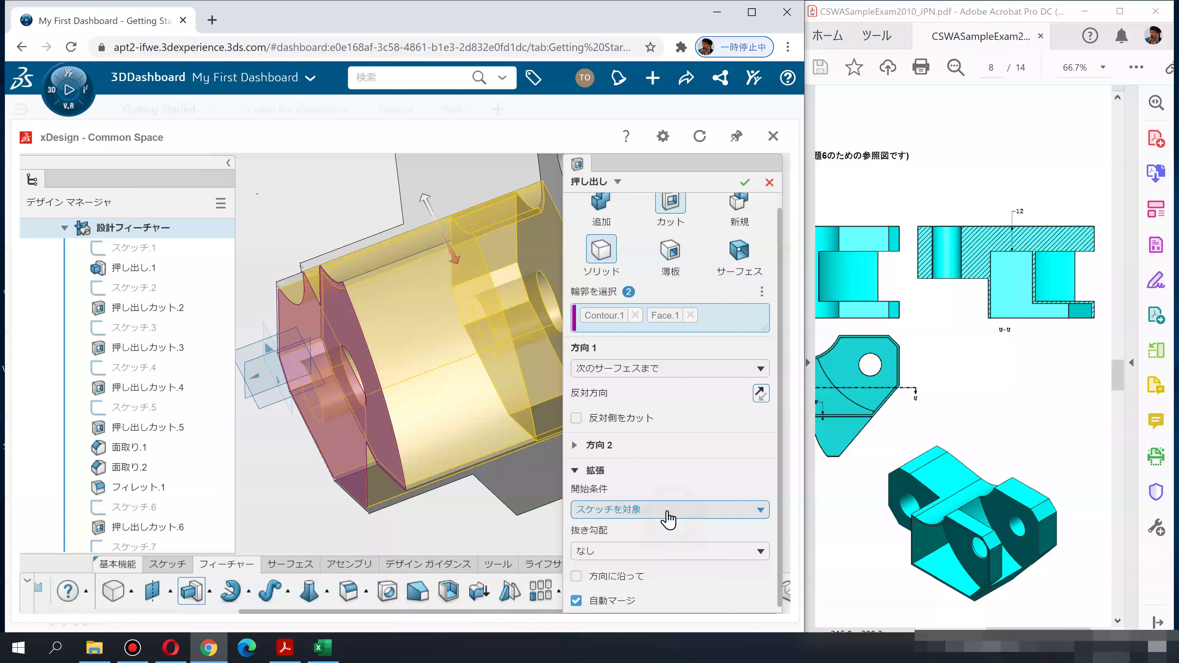
click(637, 372)
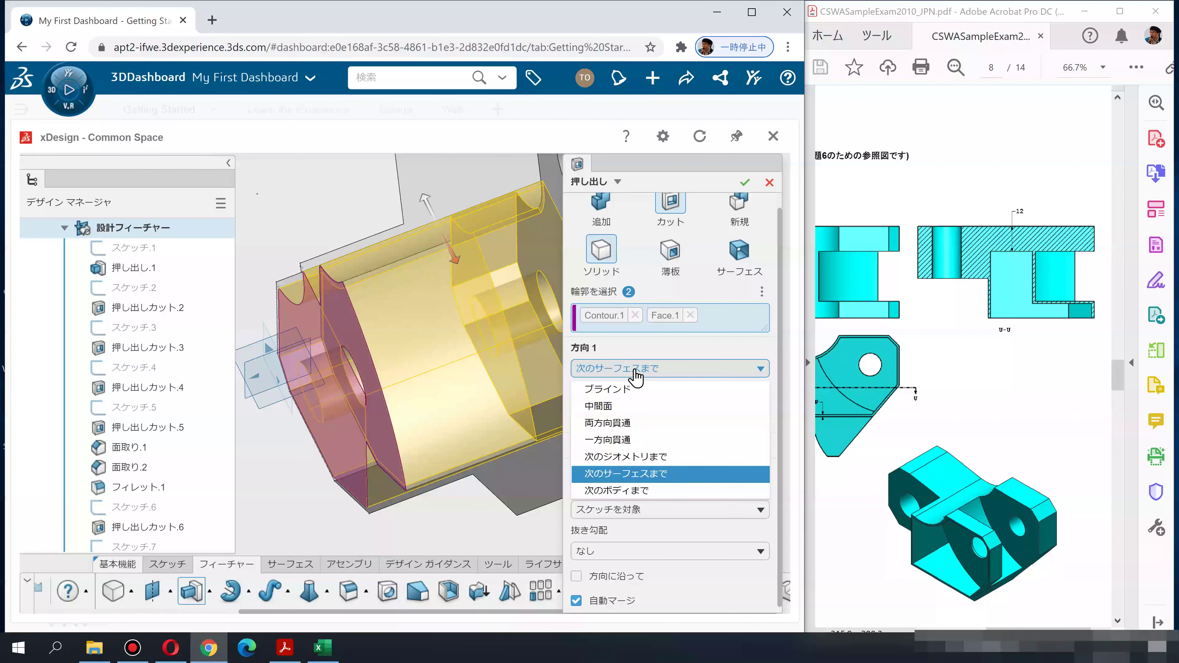
click(635, 367)
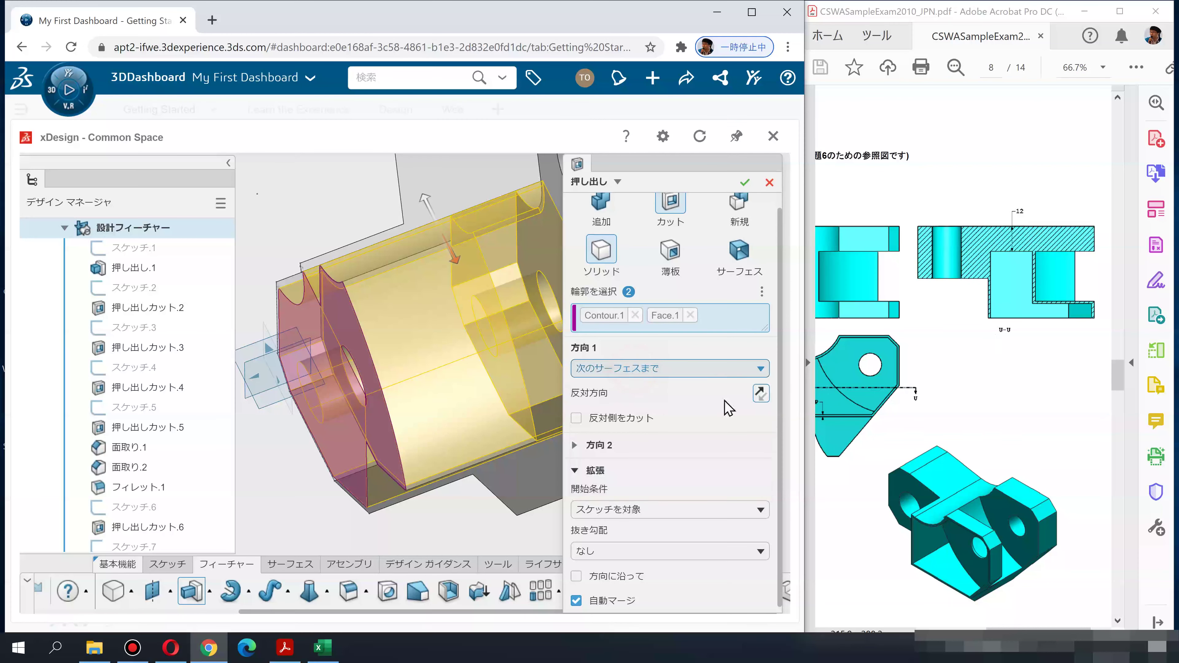
click(759, 395)
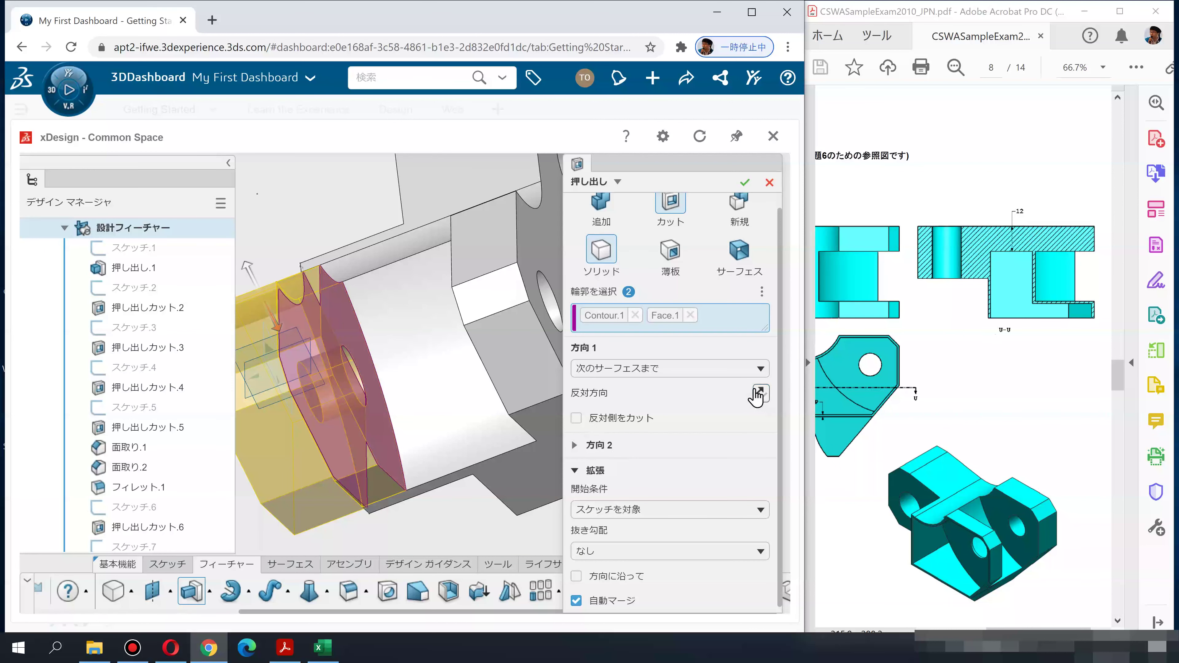
click(757, 394)
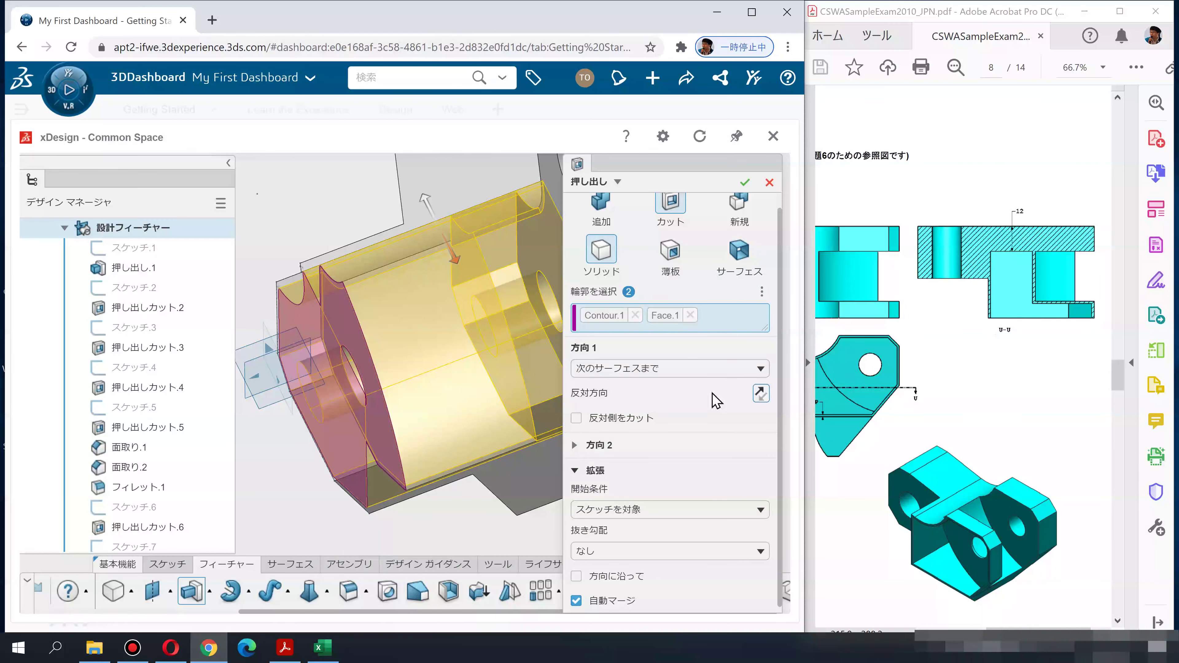
scroll(692, 425, up, 1)
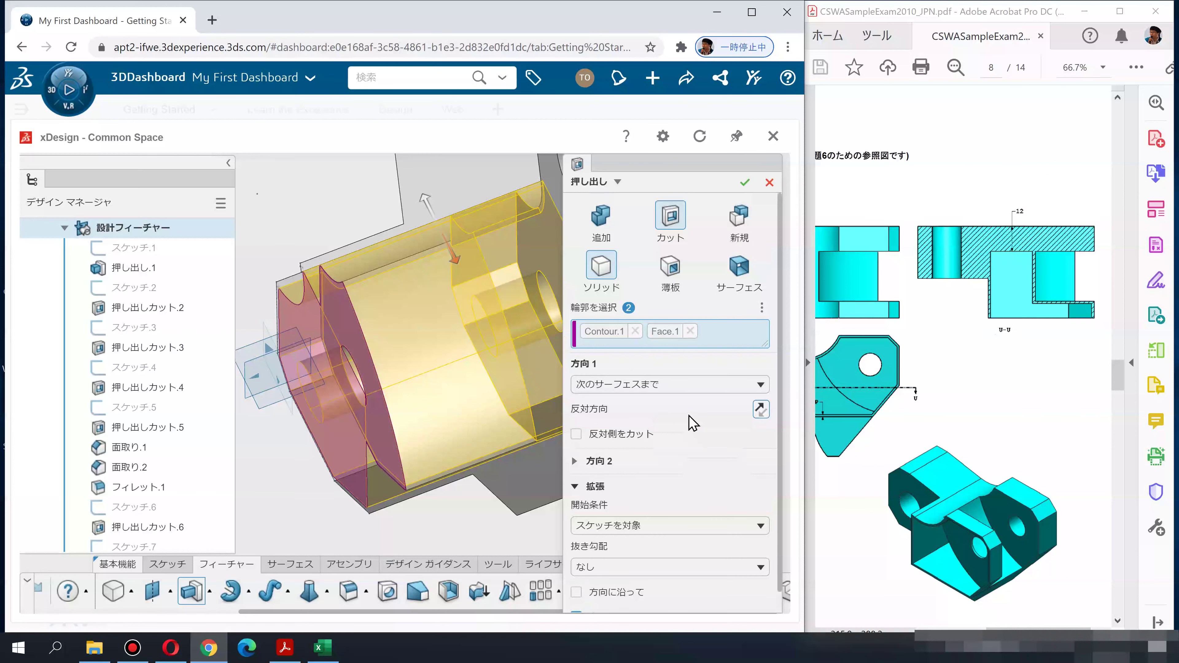
click(770, 182)
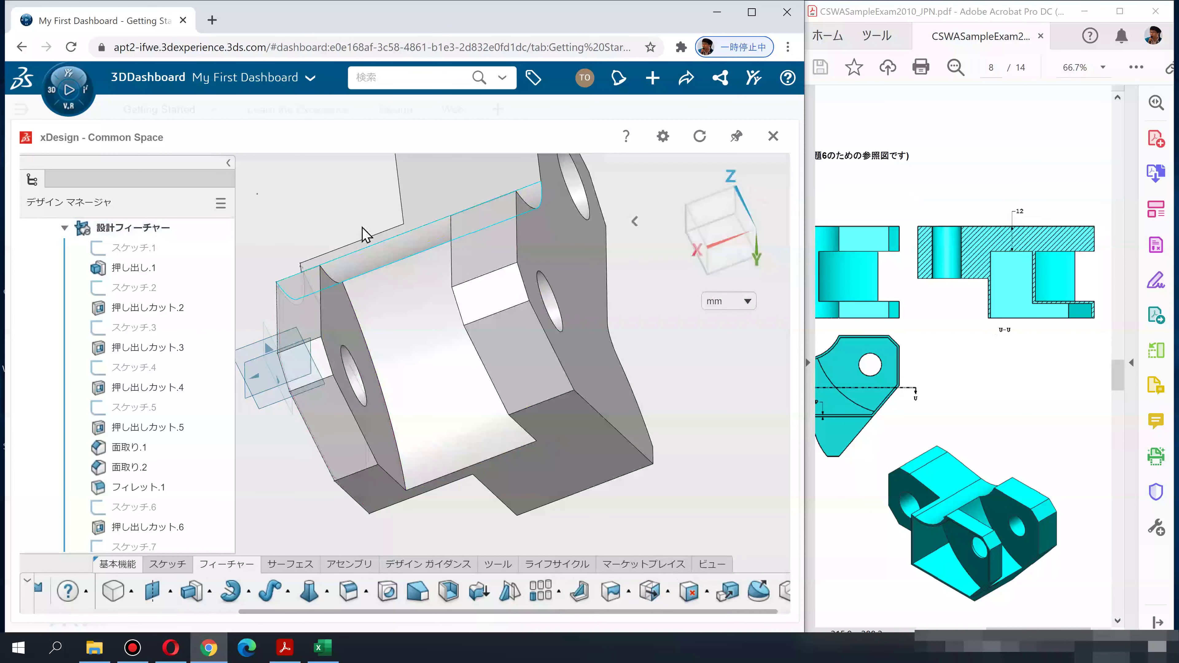
Create plane 平面.2 offset 1 mm from the large side face, flipped to the other side
middle_drag(372, 243, 353, 253)
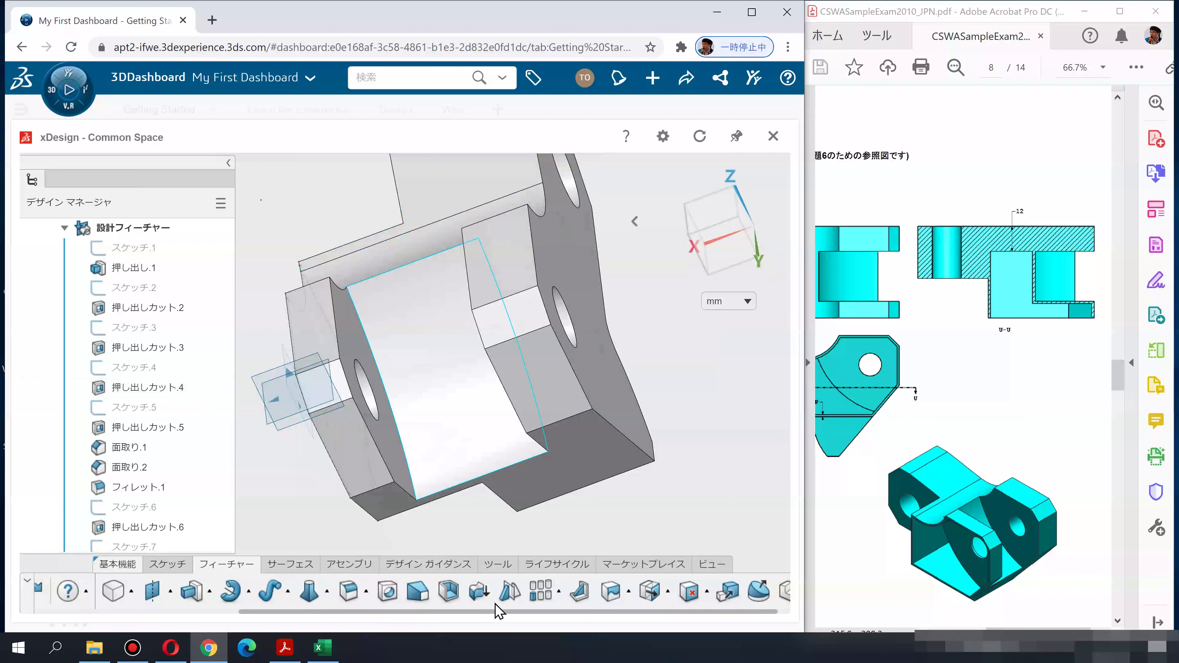
click(158, 595)
click(352, 336)
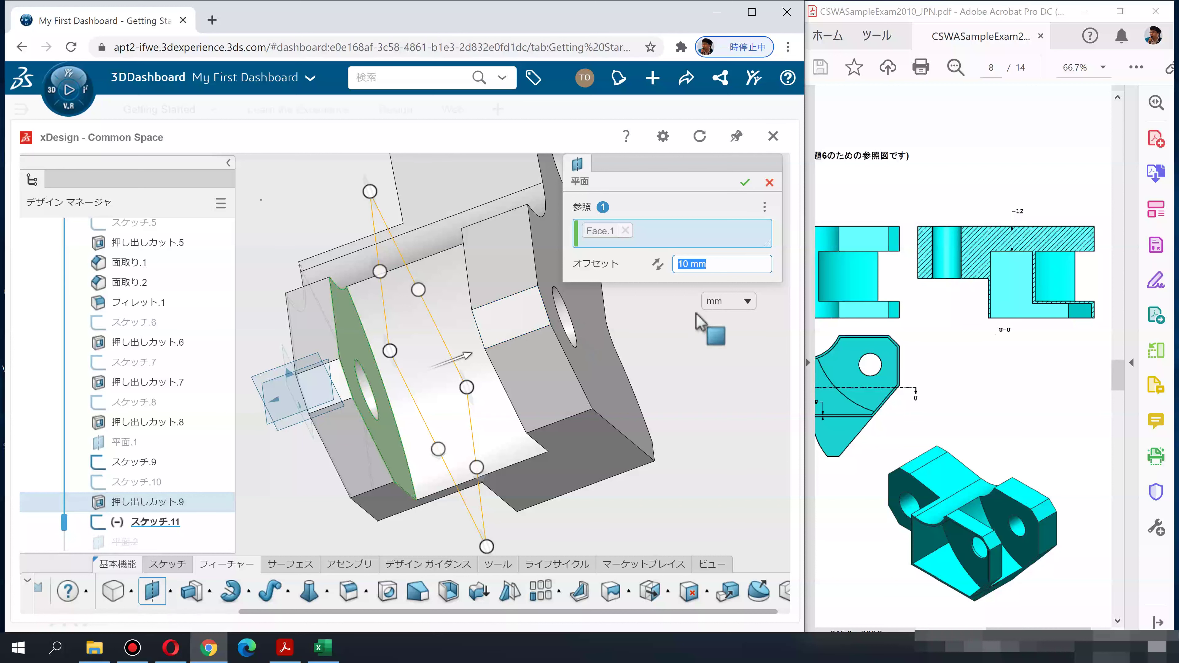
click(658, 264)
drag(720, 262, 677, 267)
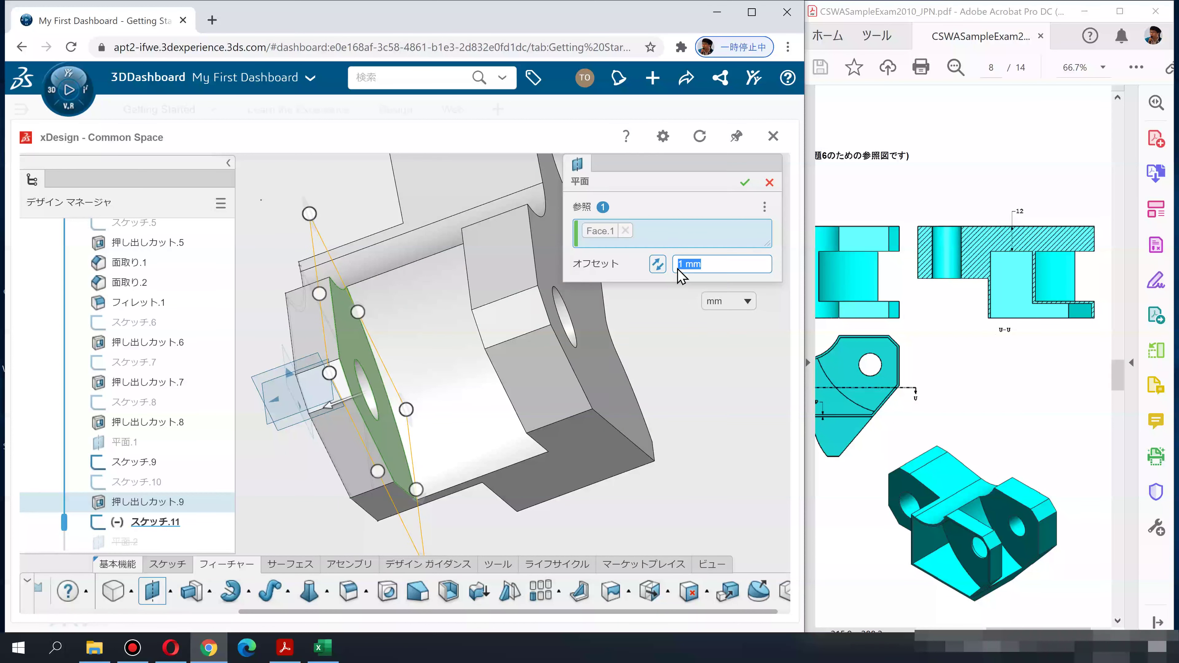
key(Return)
mouse_move(382, 351)
middle_down()
mouse_move(490, 286)
mouse_move(460, 307)
middle_up()
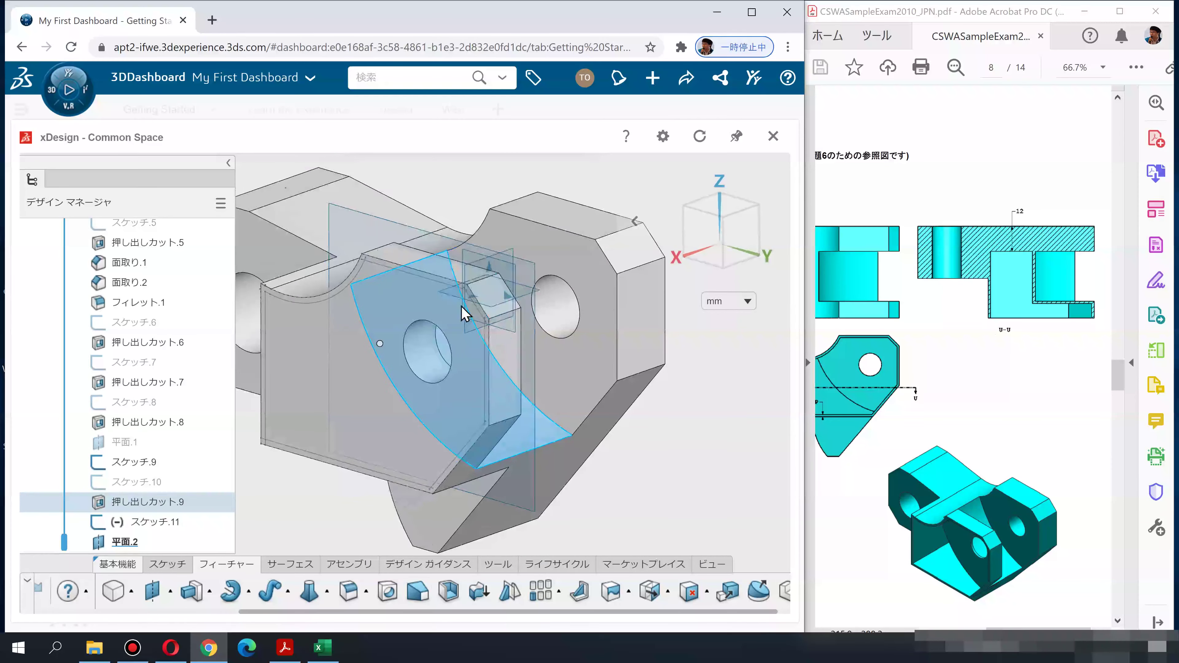
click(193, 592)
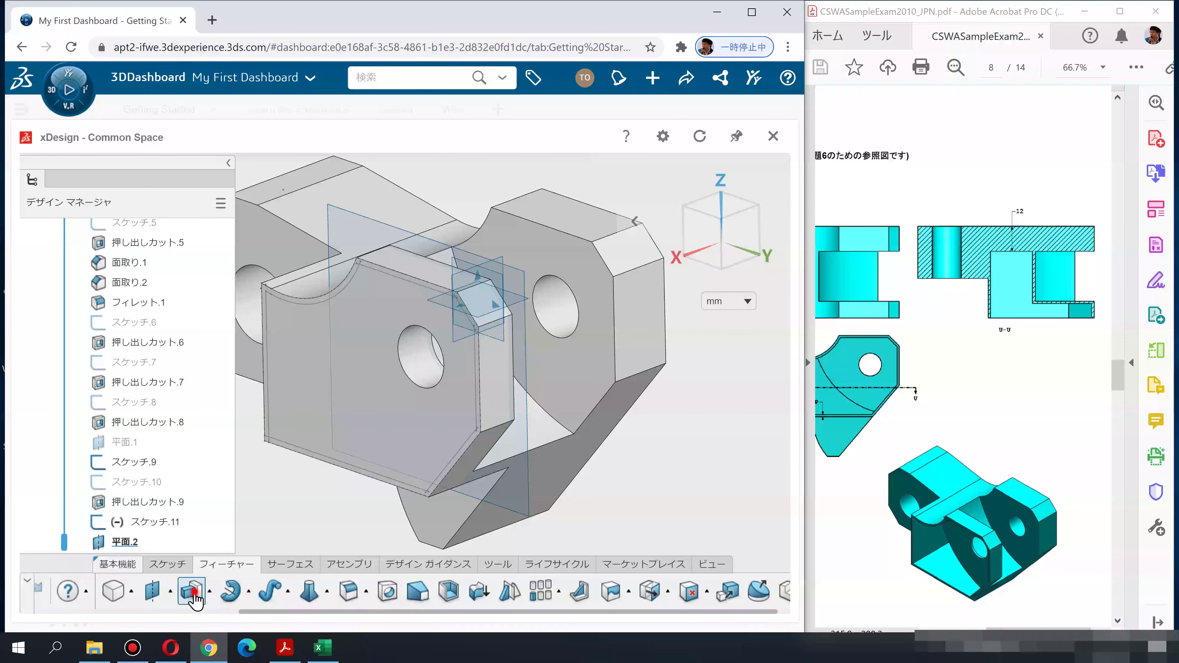
Extrude-cut the hexagonal contour with Up To Next Geometry, ending at plane 平面.2
click(318, 374)
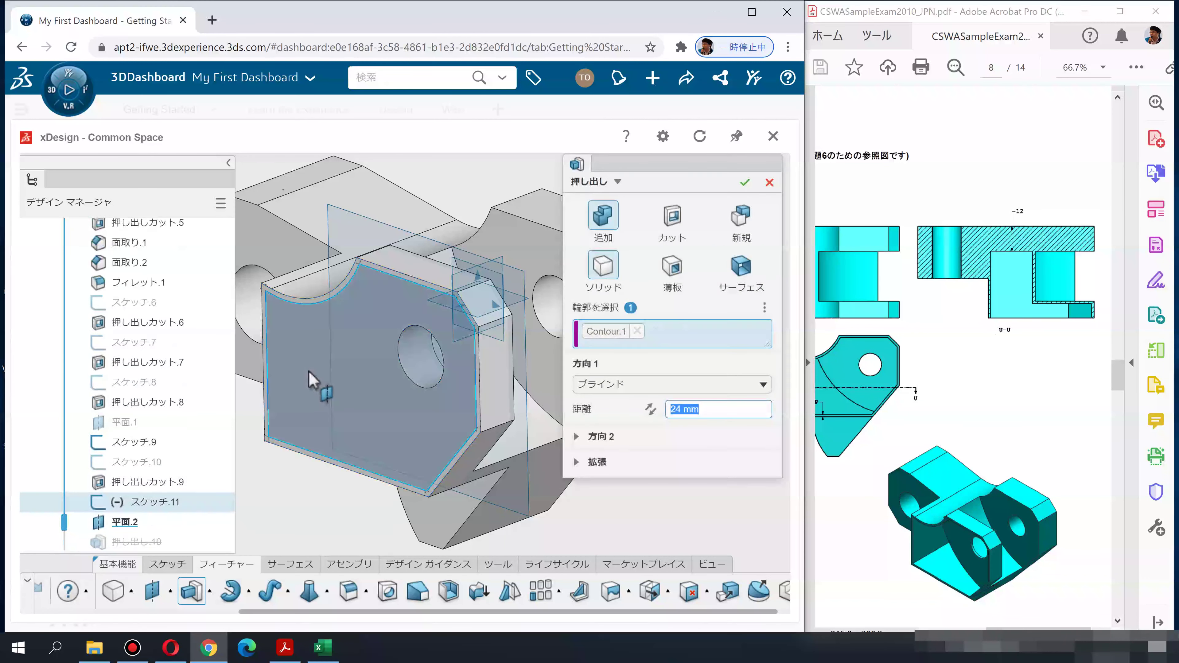
click(650, 410)
click(671, 216)
click(628, 385)
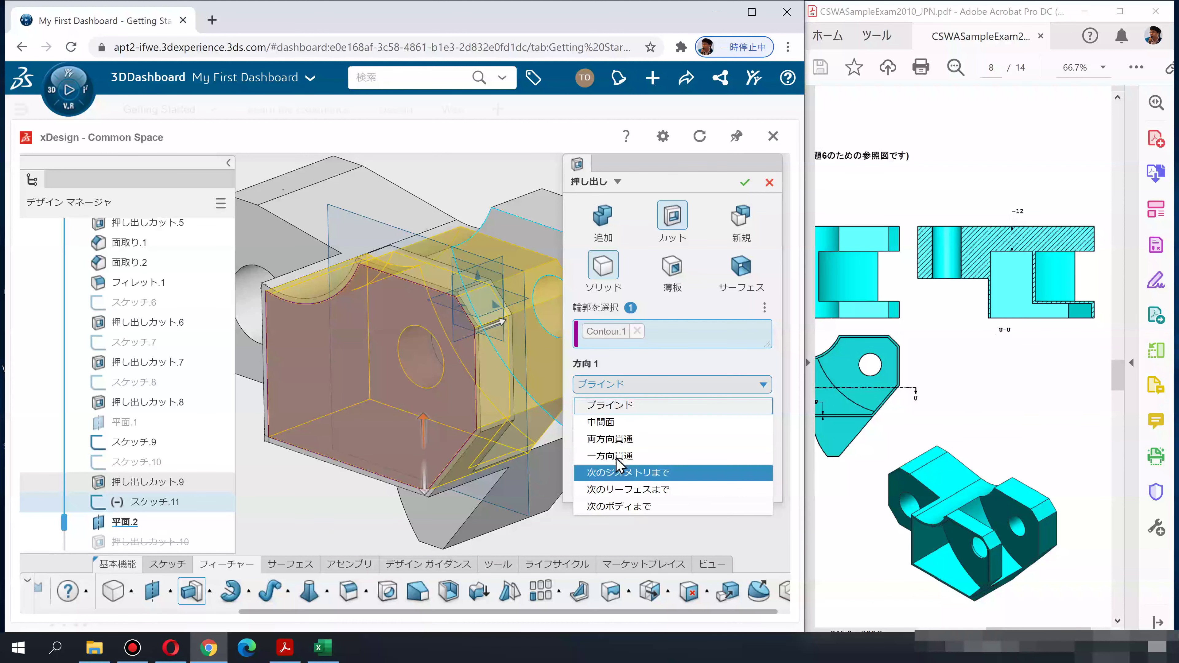
click(617, 474)
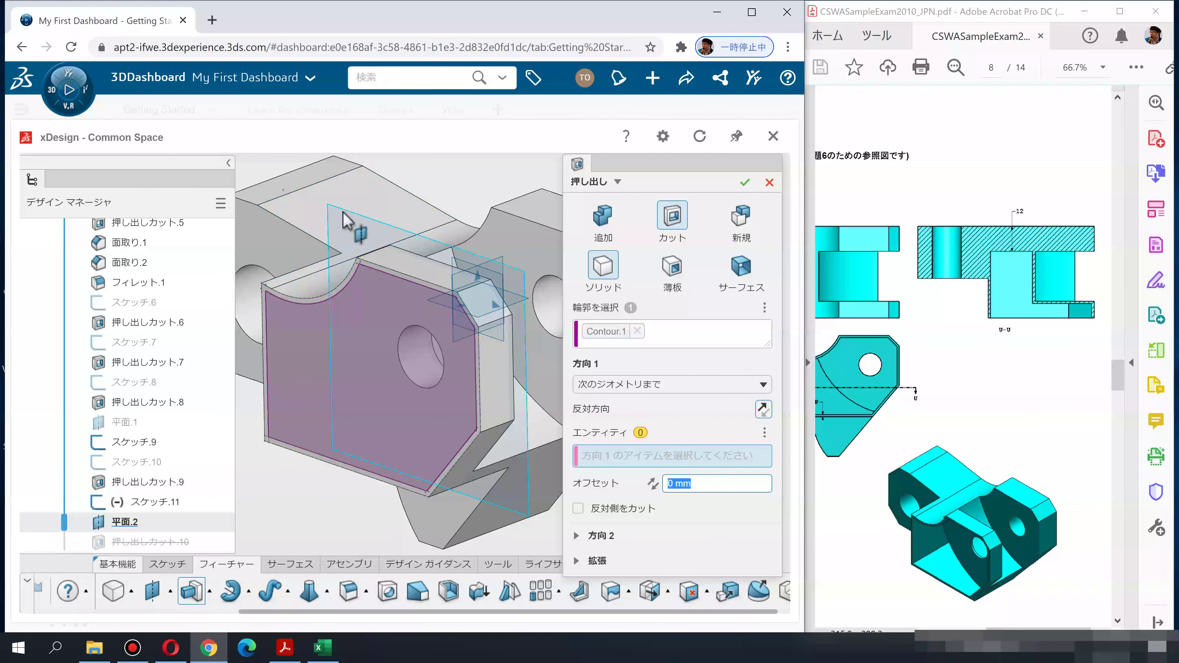
click(345, 219)
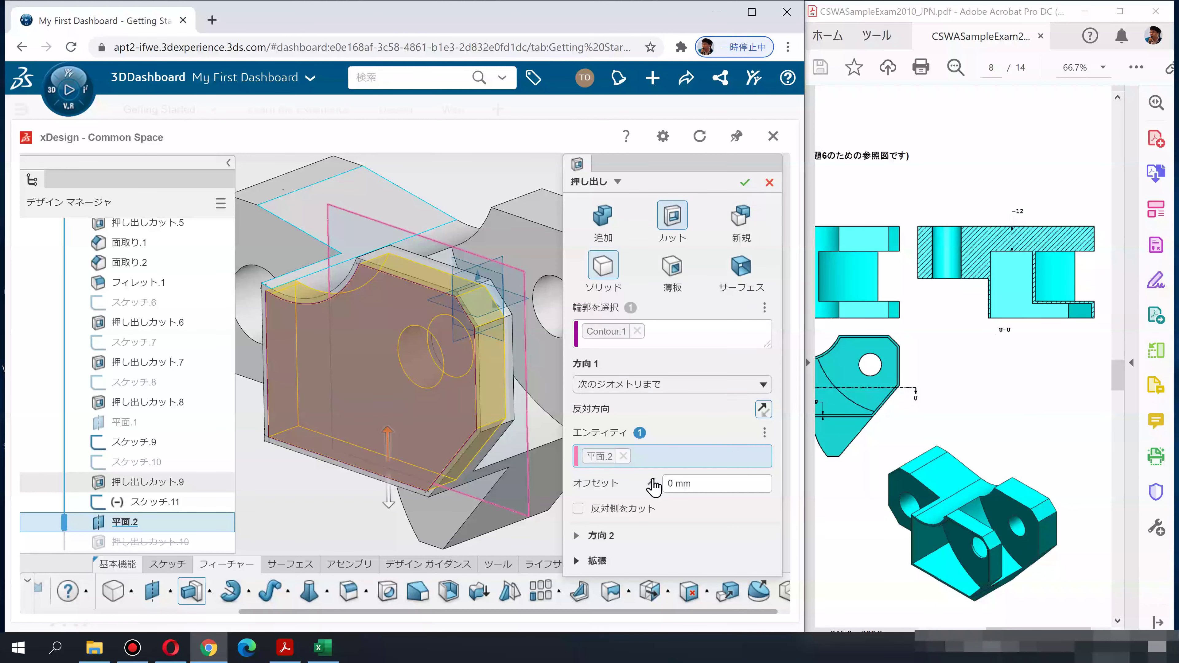
click(746, 182)
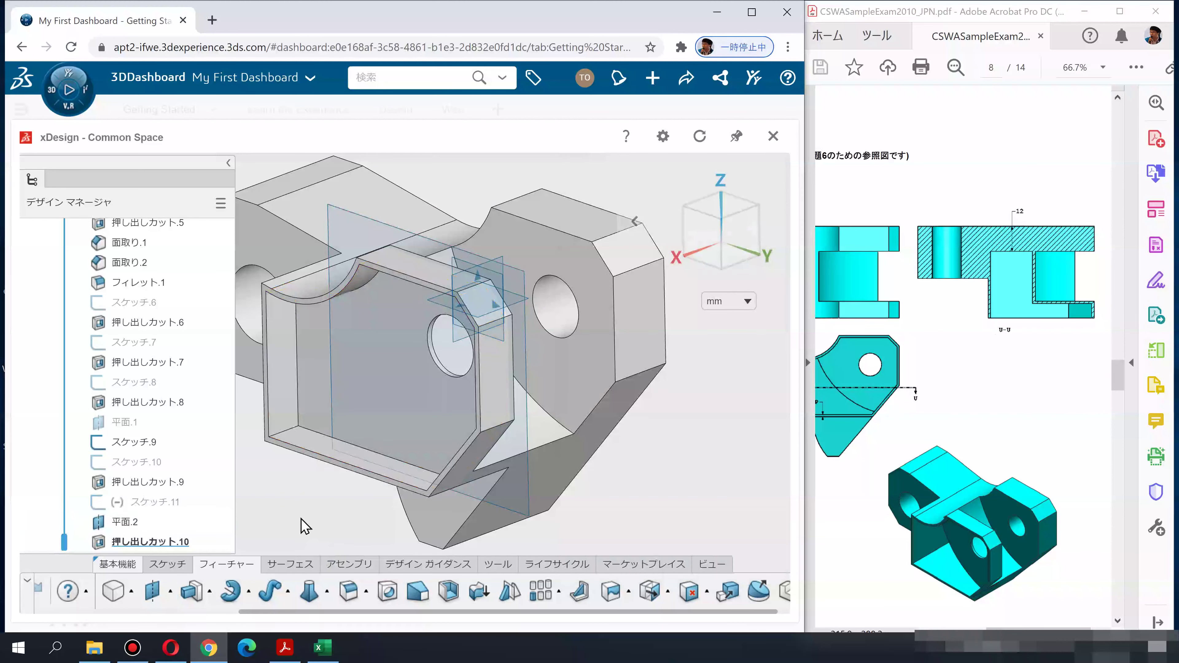
middle_drag(311, 509, 268, 490)
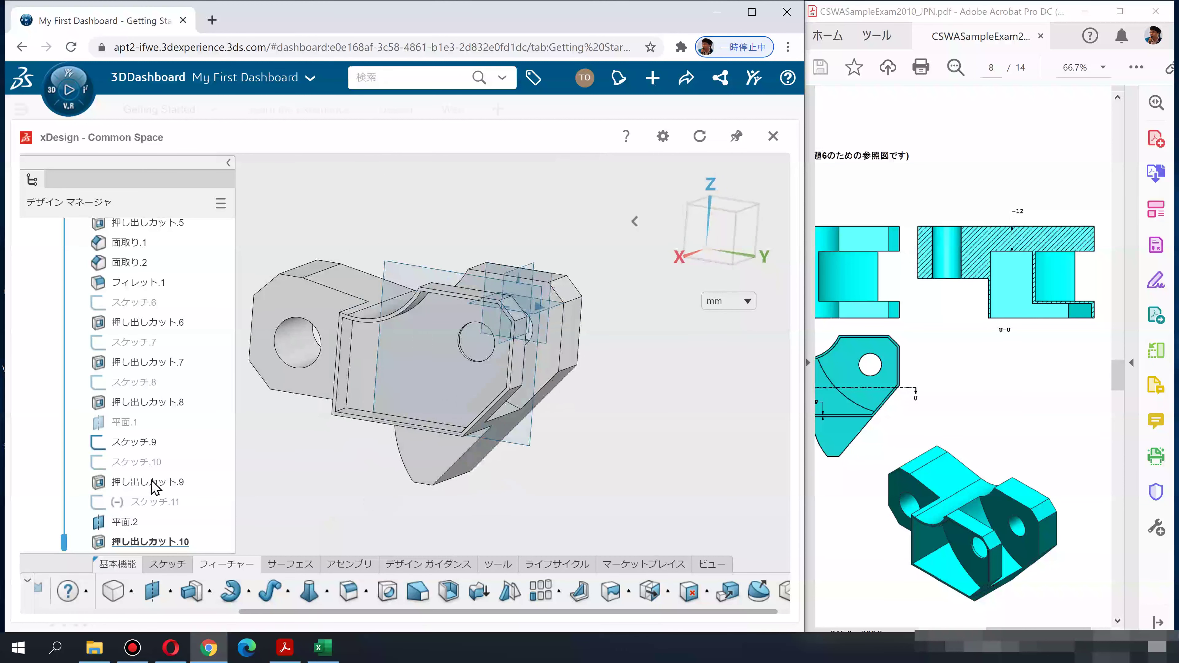
Hide plane 平面.2 and start a sketch on the part's front face, viewed normal
click(399, 264)
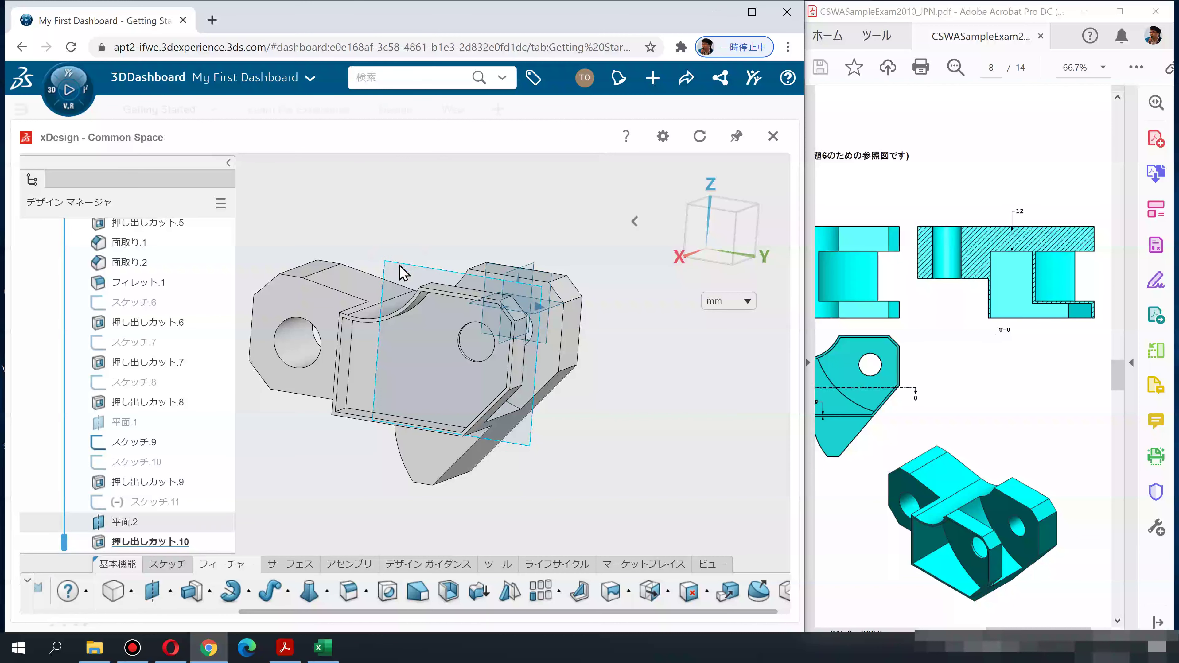
click(401, 266)
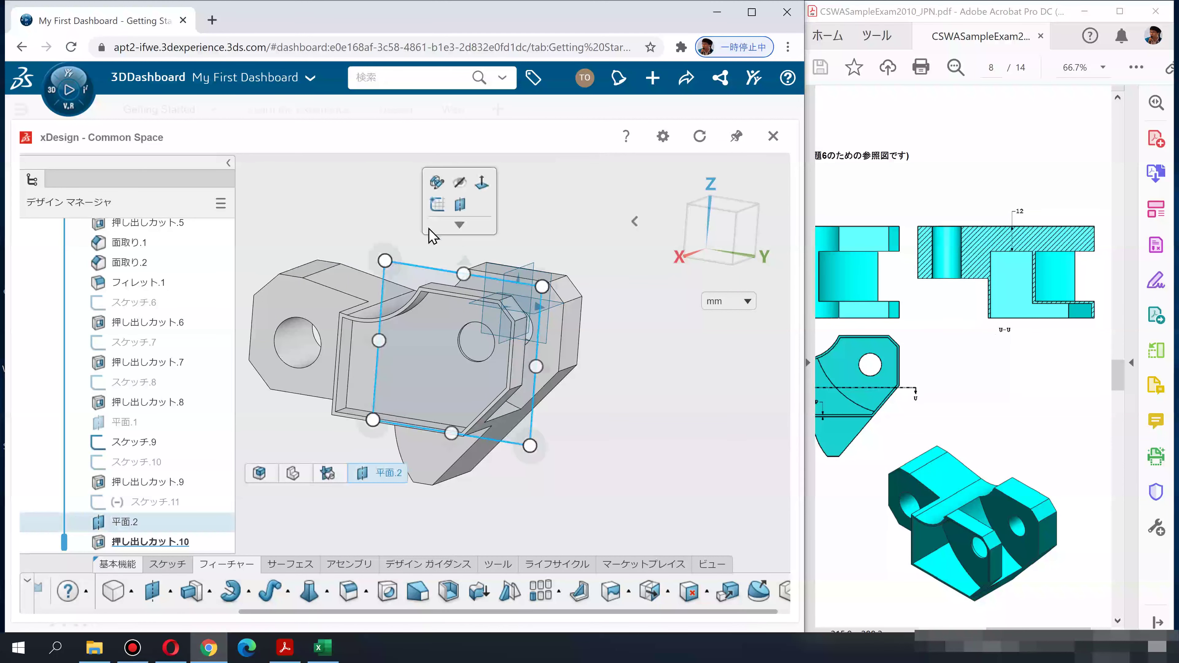
click(460, 183)
mouse_move(603, 461)
middle_down()
mouse_move(539, 469)
mouse_move(401, 451)
mouse_move(641, 446)
middle_up()
click(412, 368)
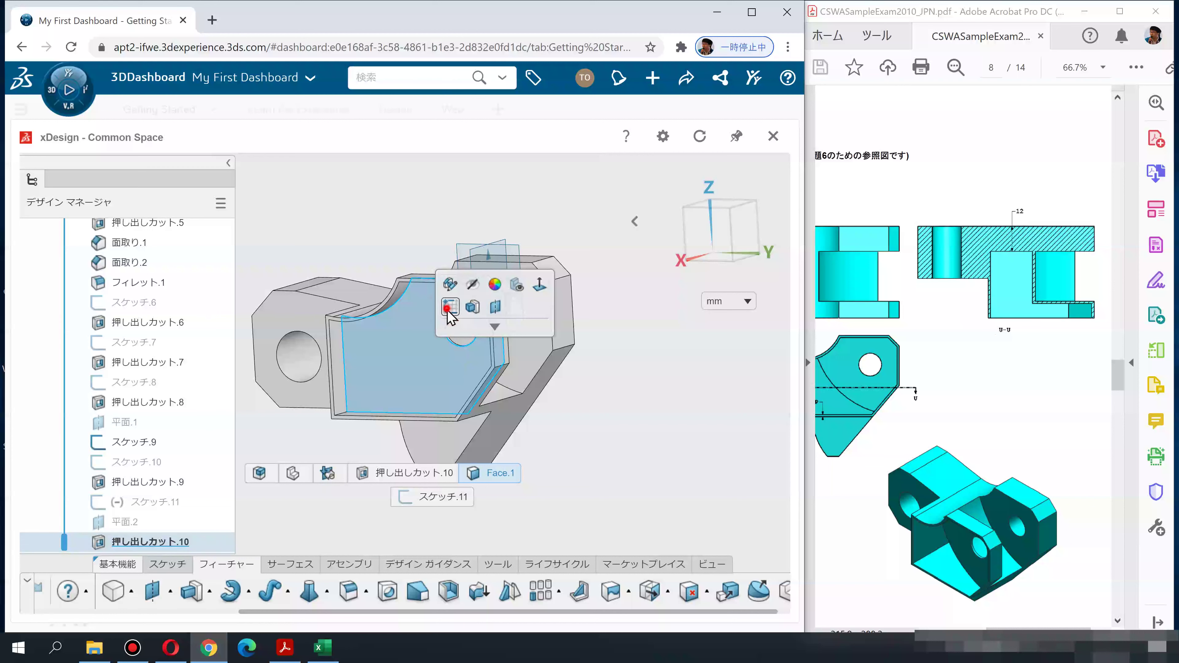
click(448, 310)
click(716, 231)
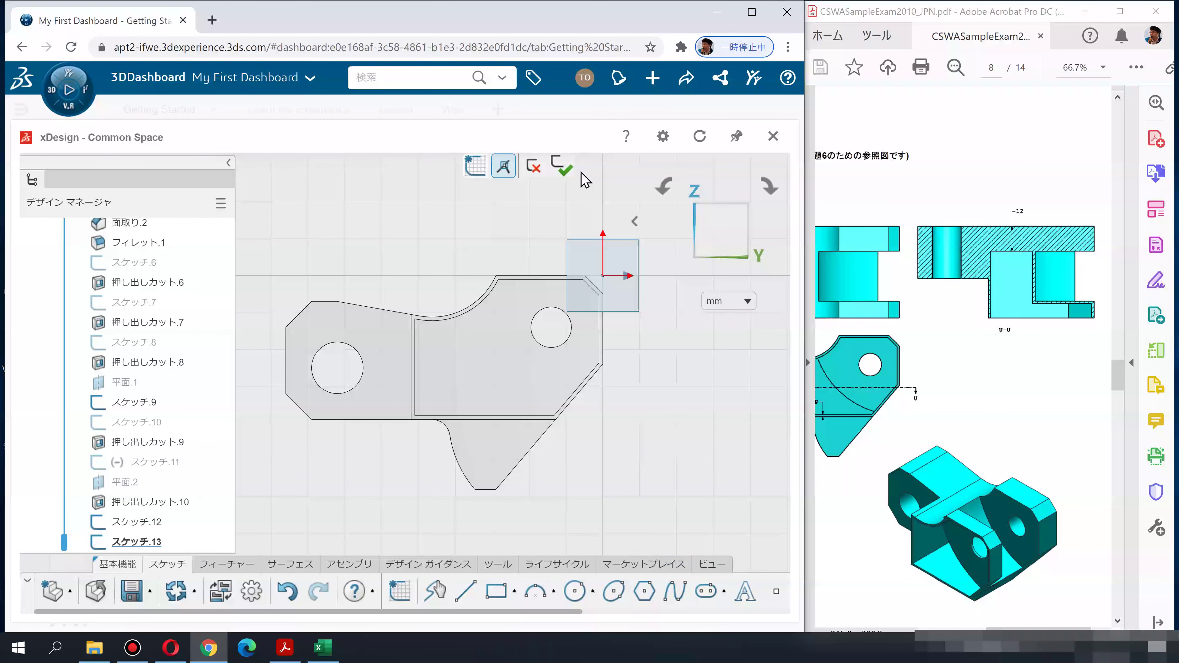
Show the model Shaded with Edges and Hidden Lines, then start Sketch Offset
click(713, 571)
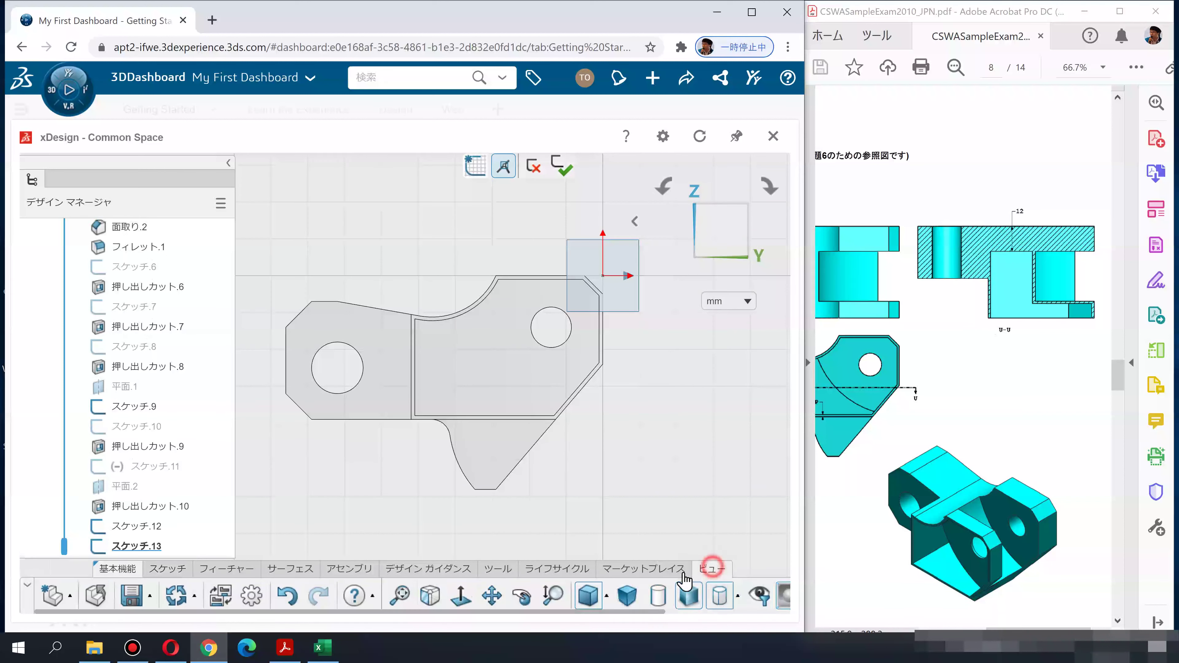
click(606, 593)
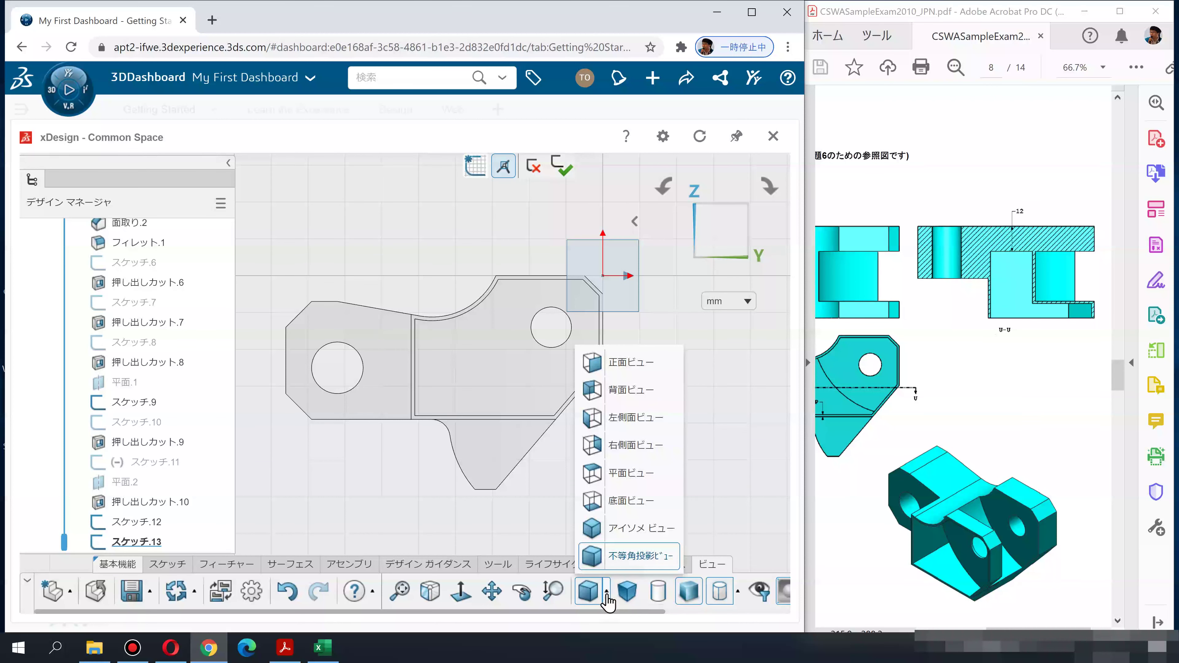
click(658, 591)
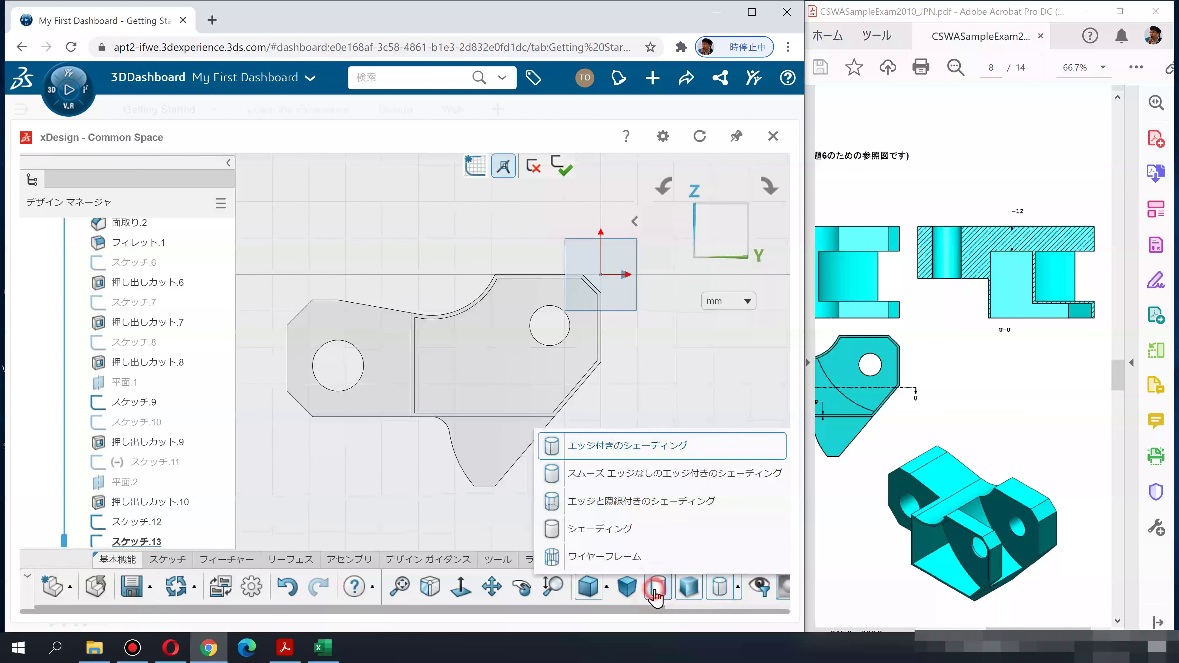
click(738, 594)
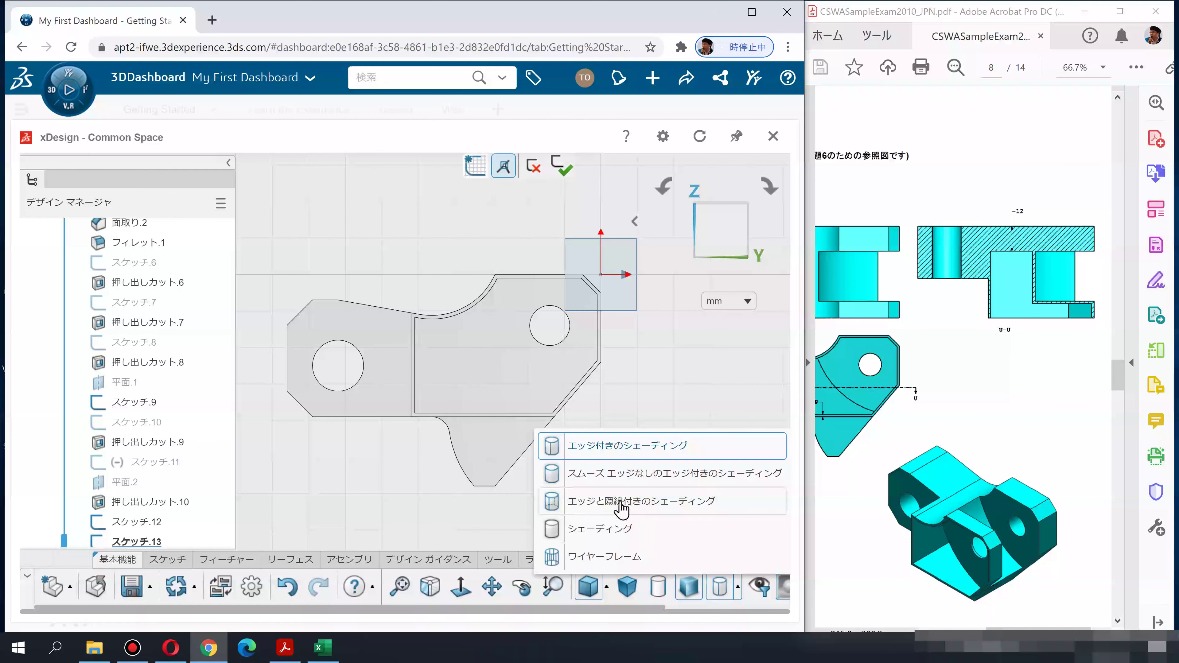
click(581, 501)
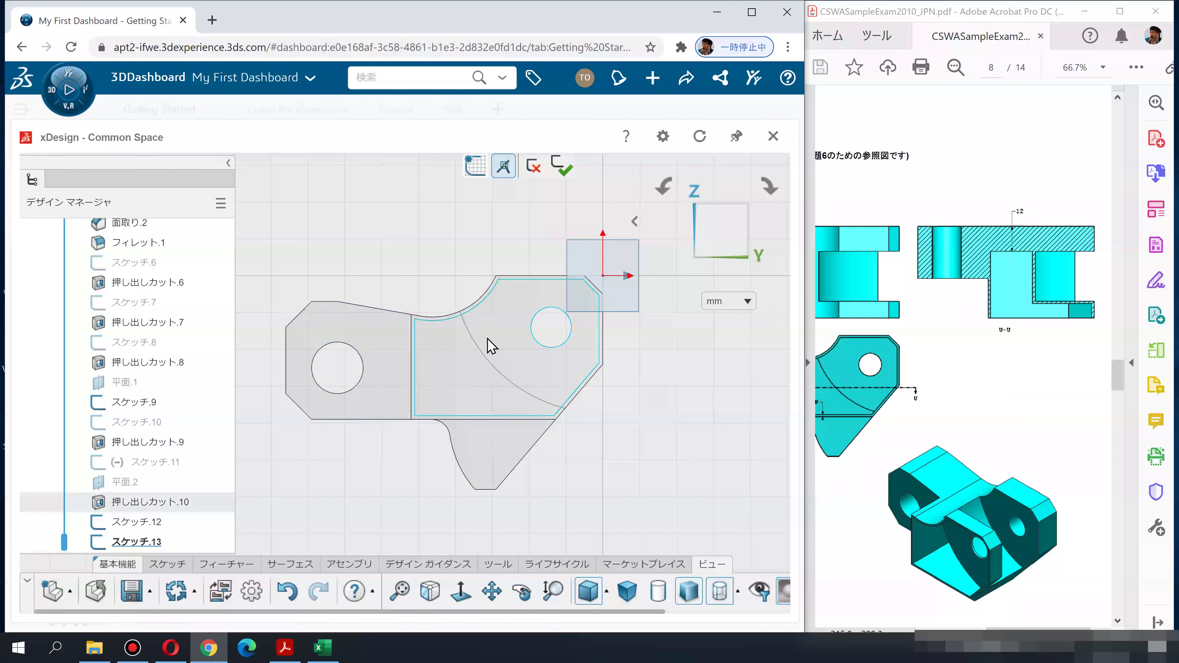
scroll(482, 347, up, 2)
scroll(478, 356, up, 1)
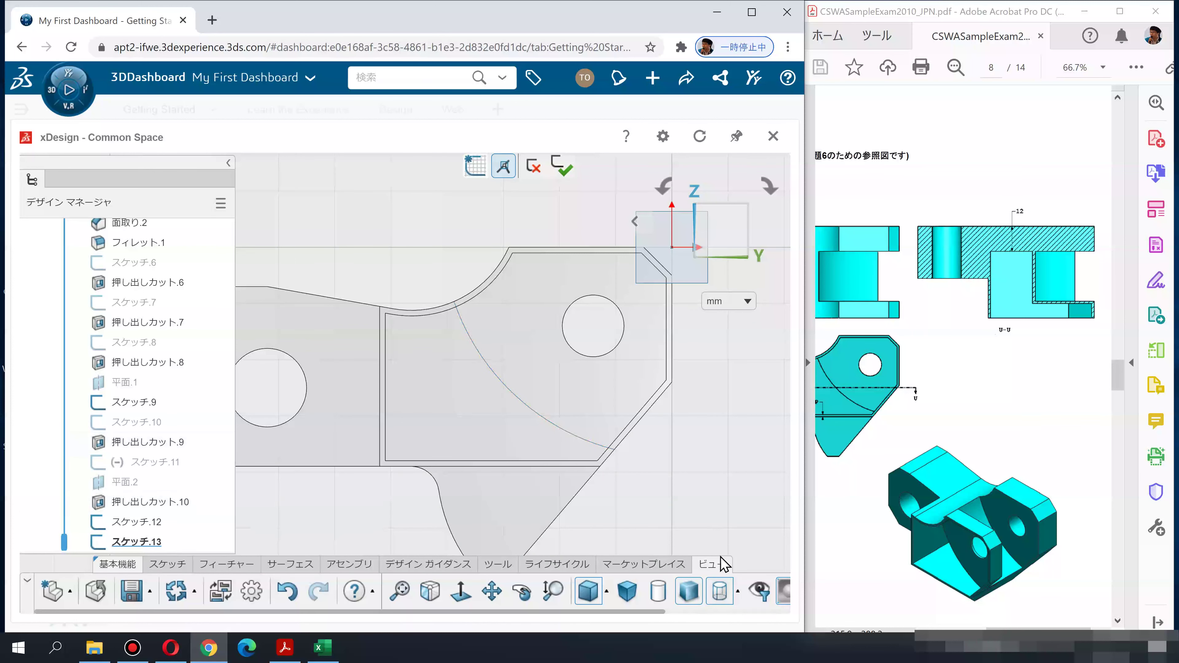
click(173, 565)
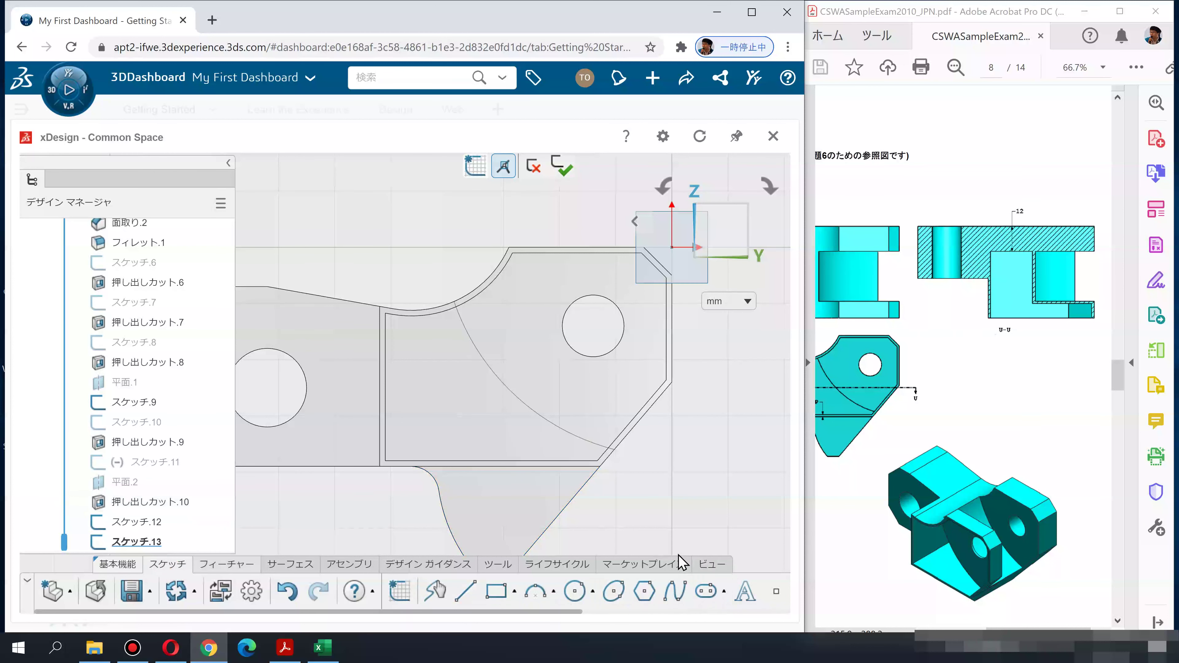
click(561, 611)
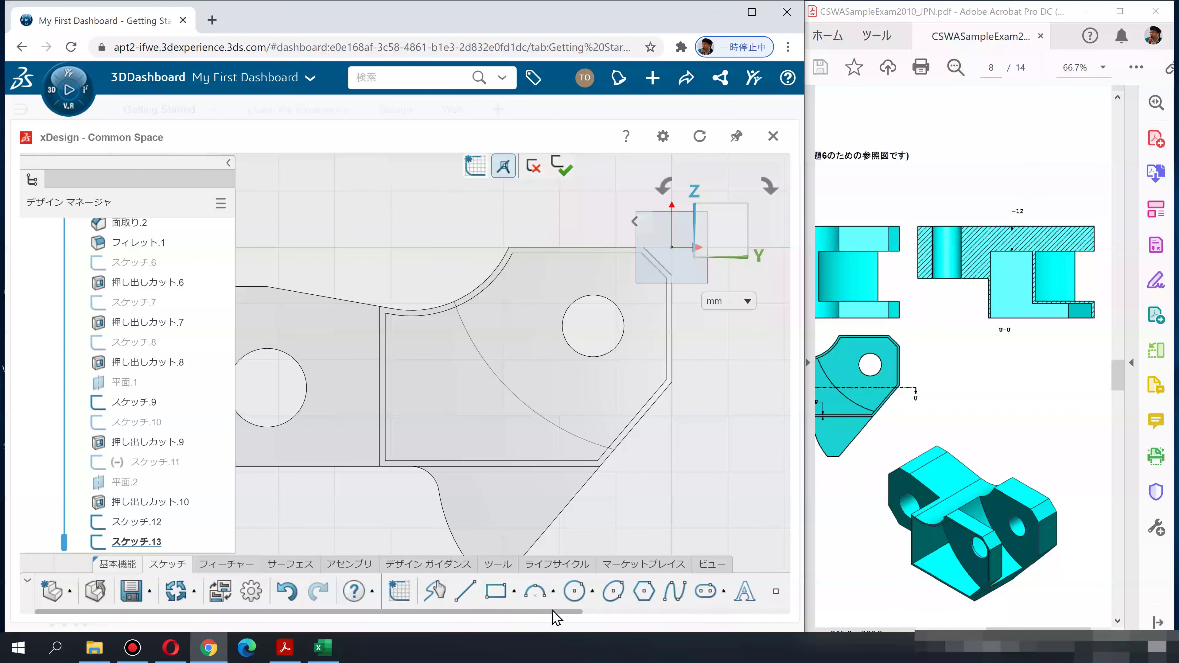
drag(571, 614, 732, 609)
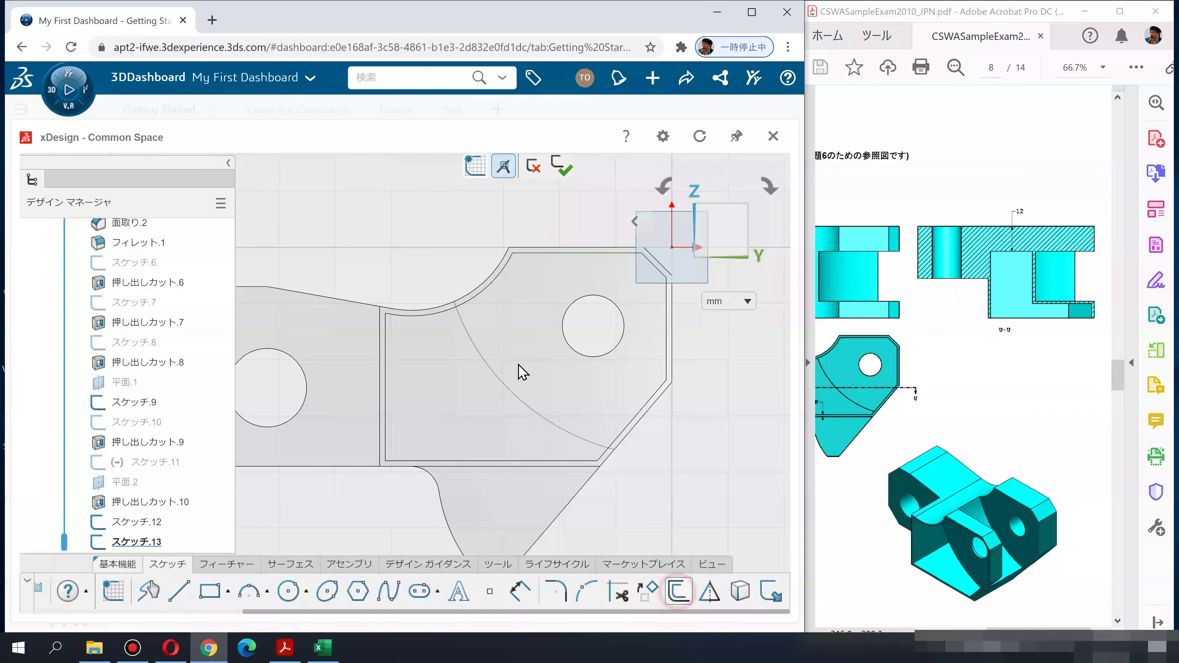
Offset the large arc 1 mm and convert the pocket edges to close Sketch 13's profile
click(488, 369)
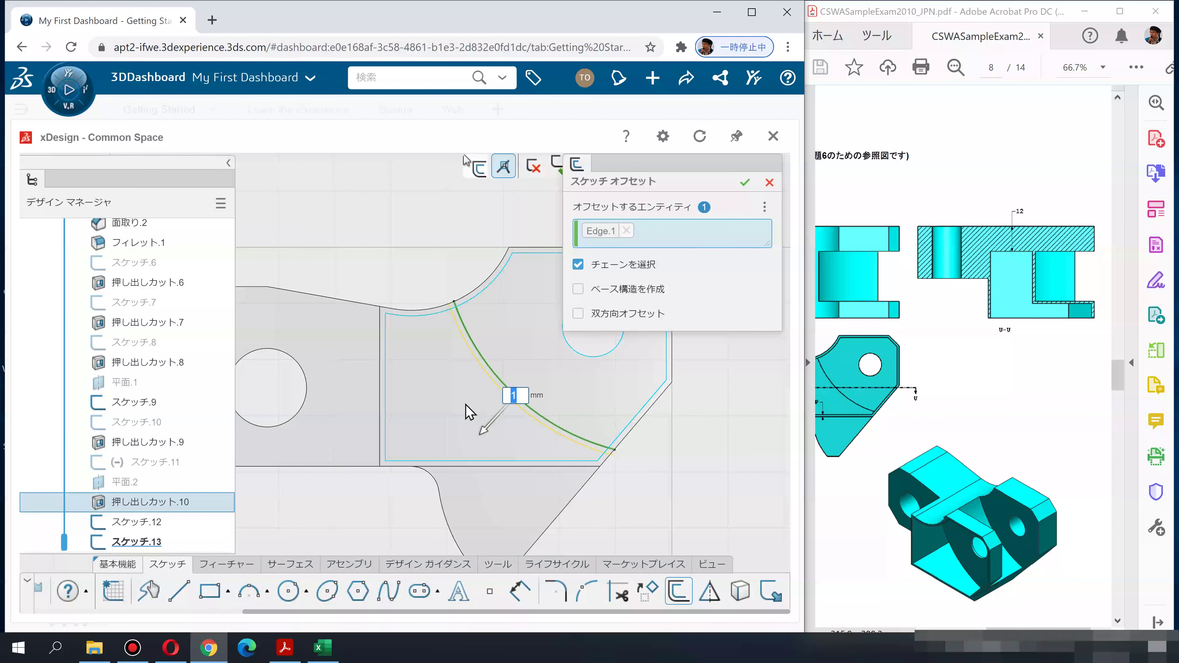
key(Return)
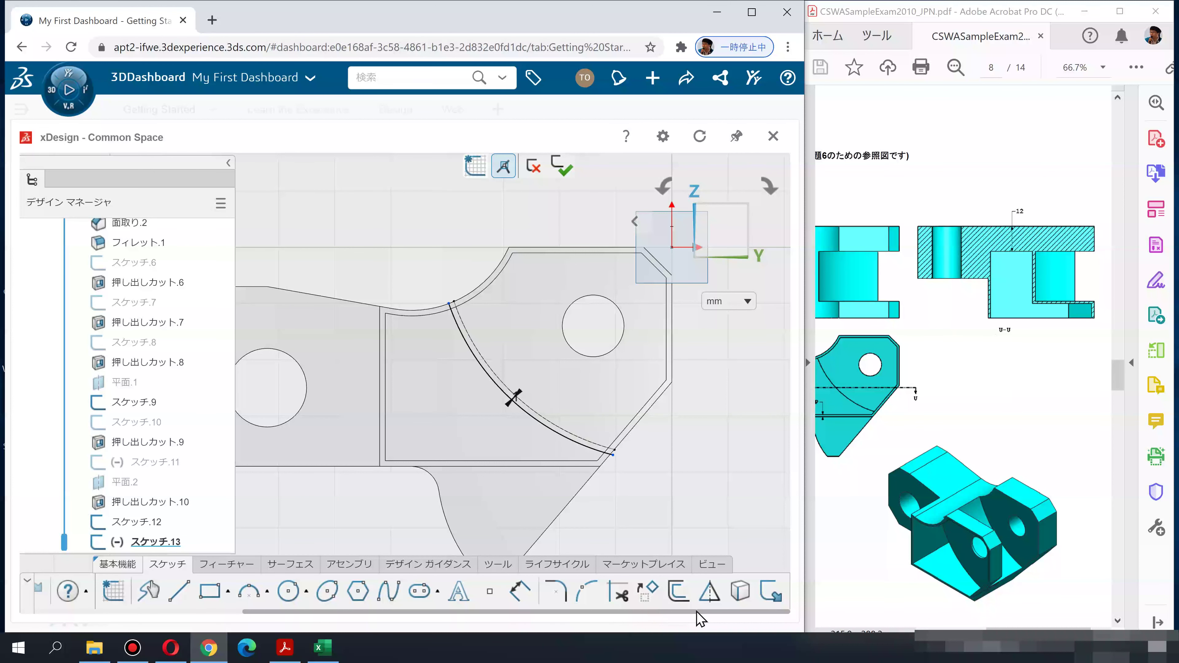
click(740, 593)
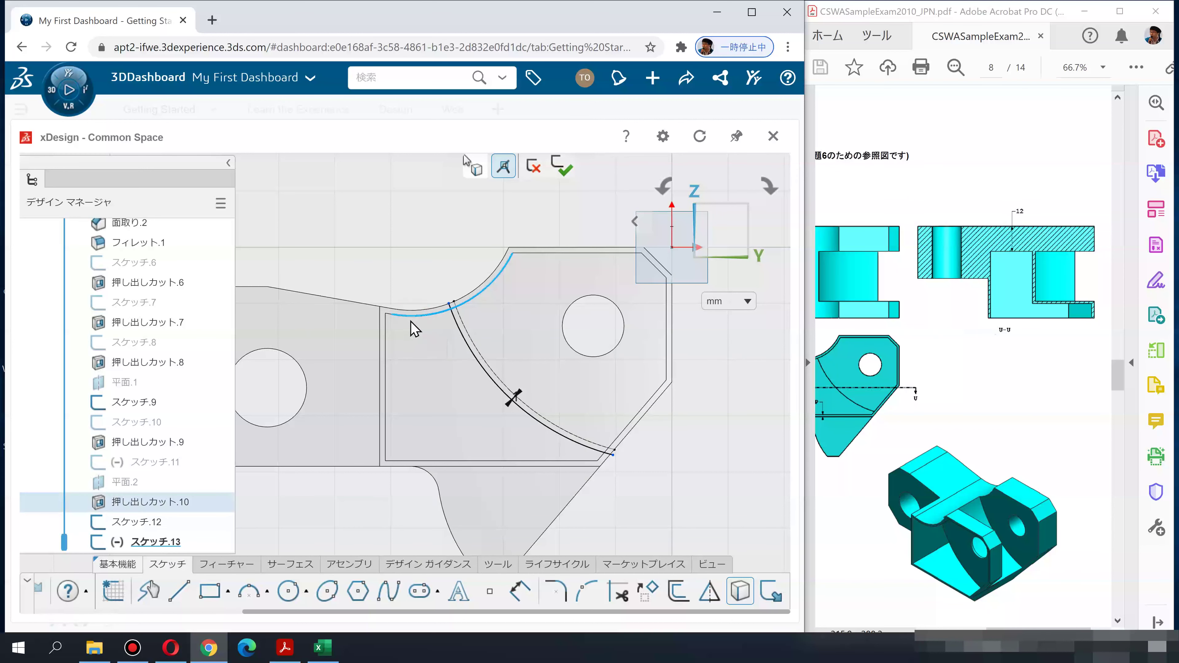
scroll(399, 322, up, 5)
scroll(386, 325, up, 1)
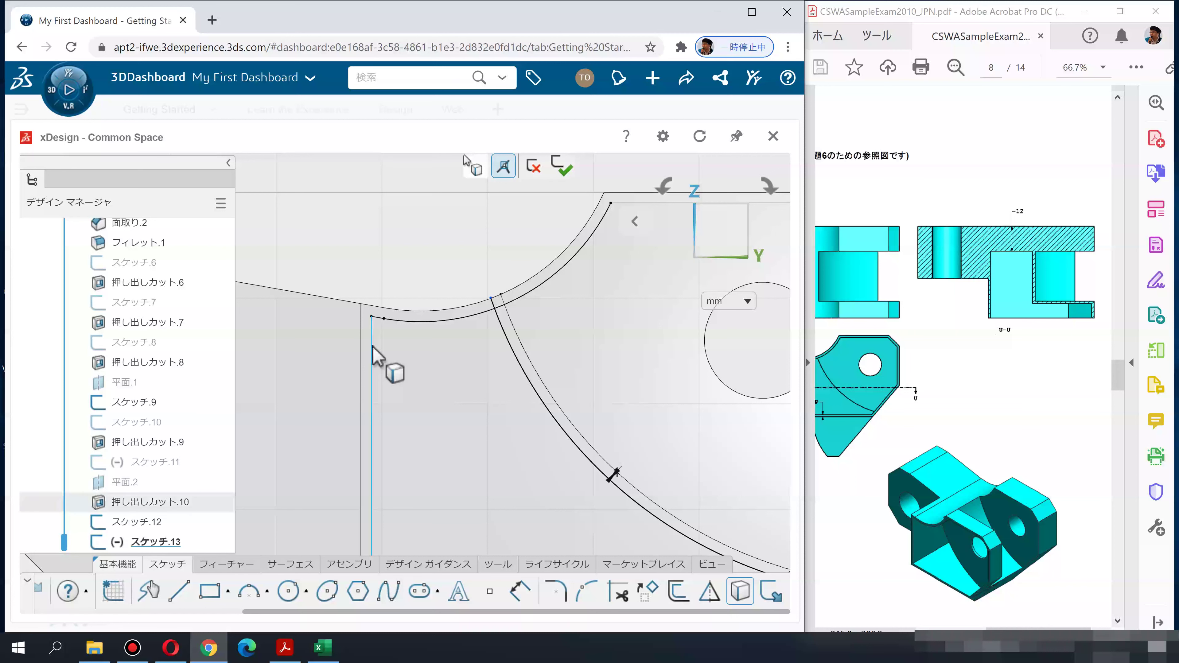
scroll(447, 421, down, 1)
scroll(447, 421, down, 1)
scroll(447, 428, down, 1)
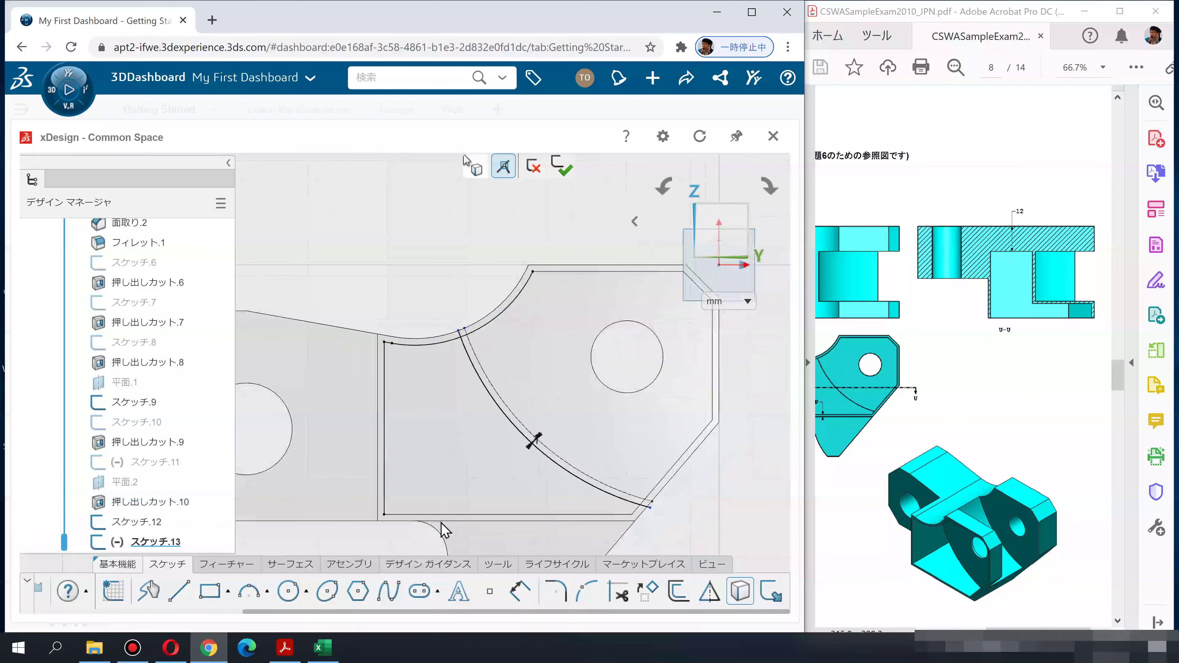
scroll(437, 511, down, 1)
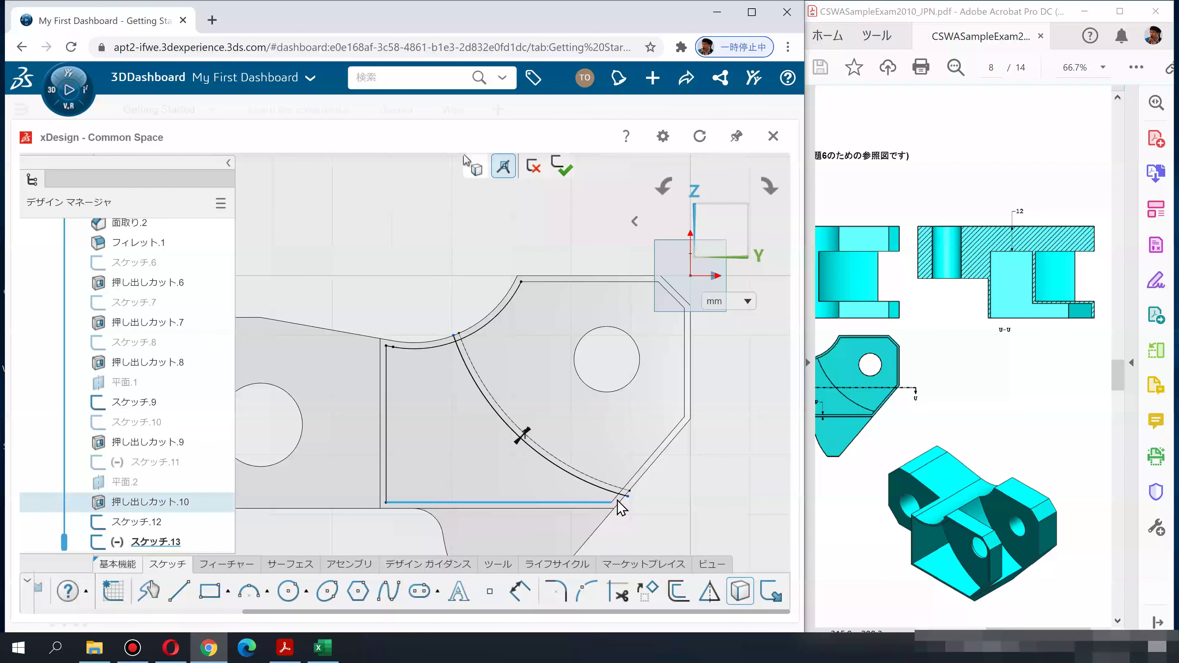
scroll(614, 504, up, 1)
scroll(614, 504, up, 2)
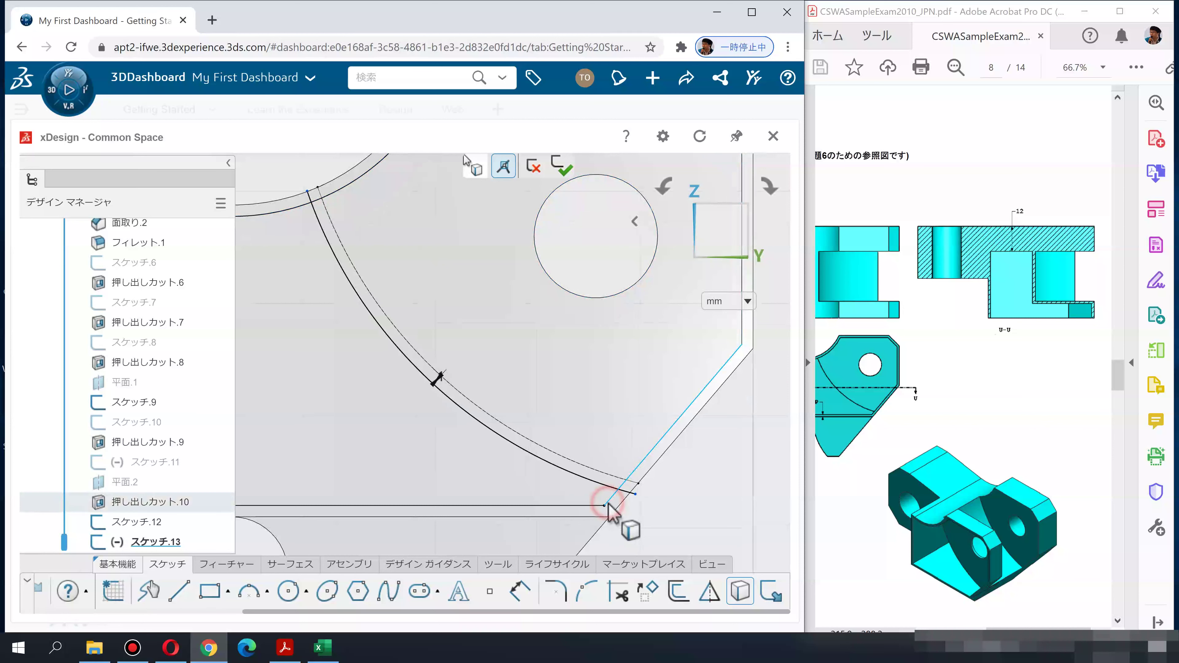
scroll(669, 511, down, 3)
middle_drag(679, 514, 423, 333)
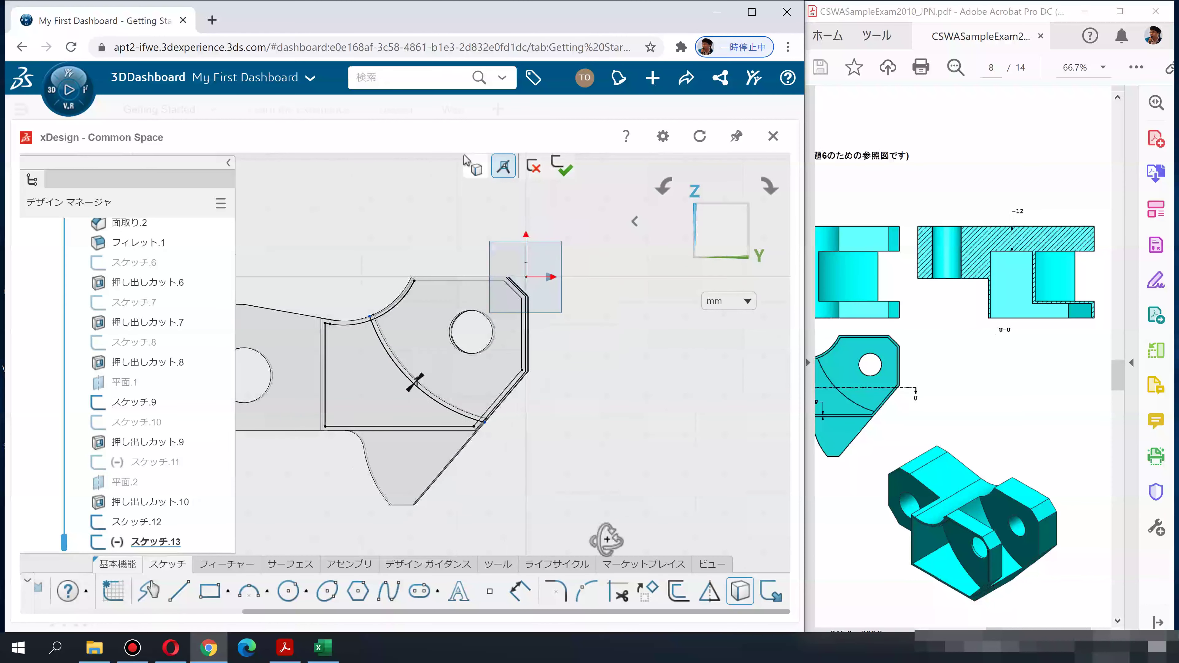
Close Sketch 13, cancel the trial extrude, and begin a new reference plane
click(562, 166)
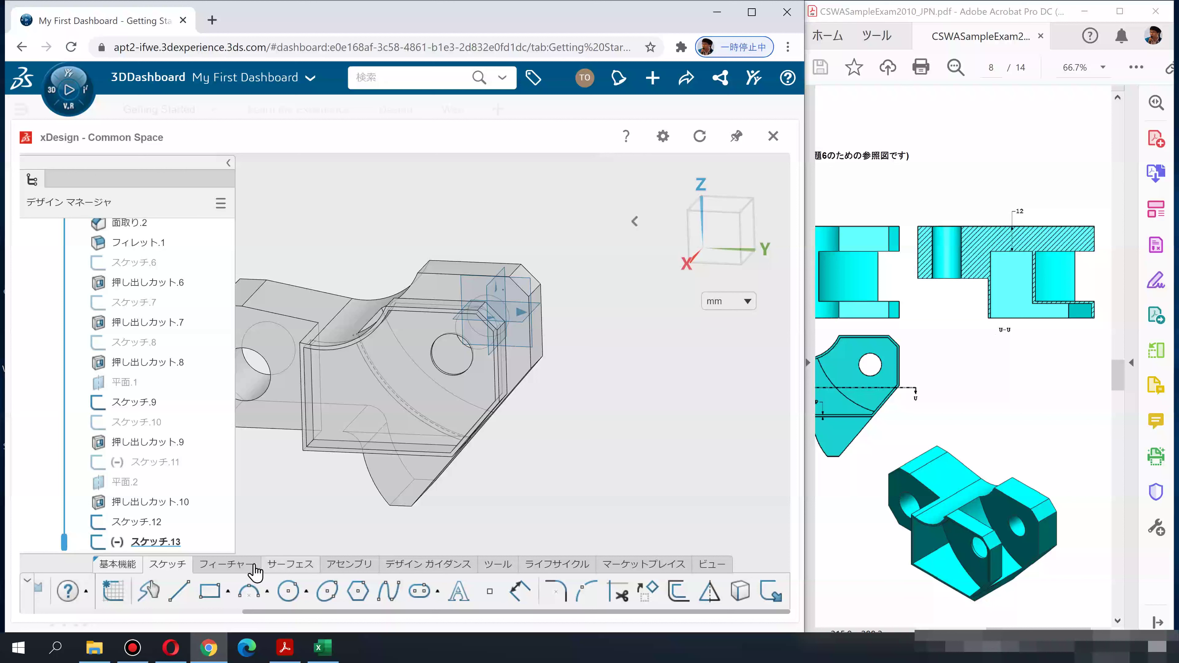
click(226, 564)
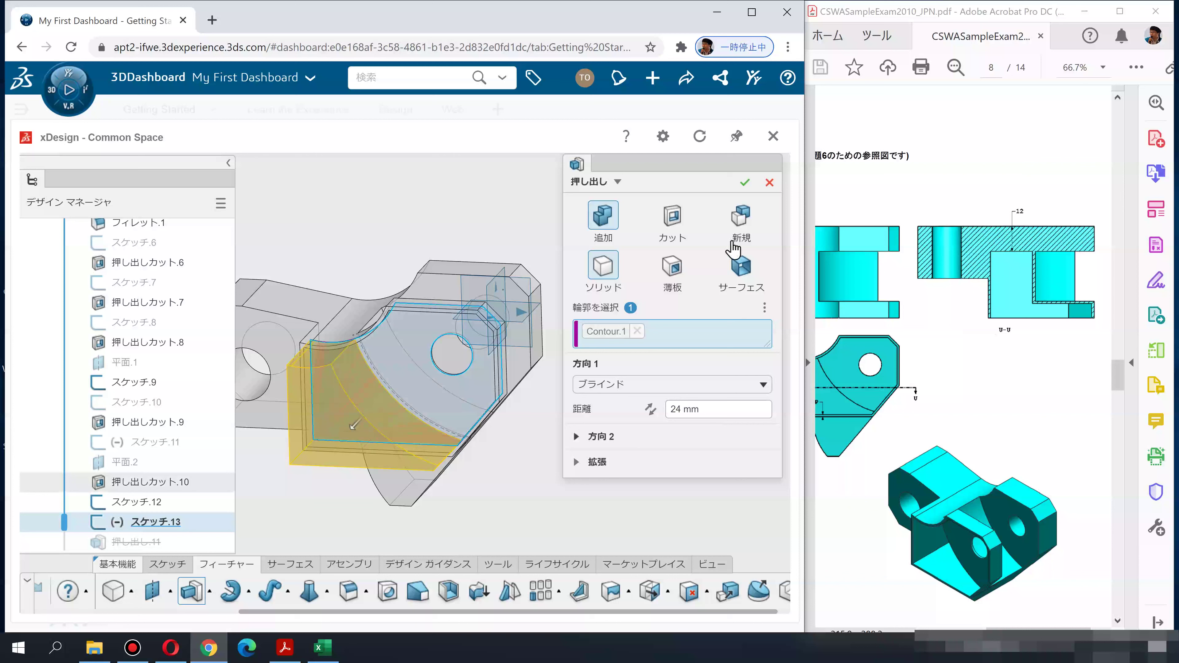
click(770, 183)
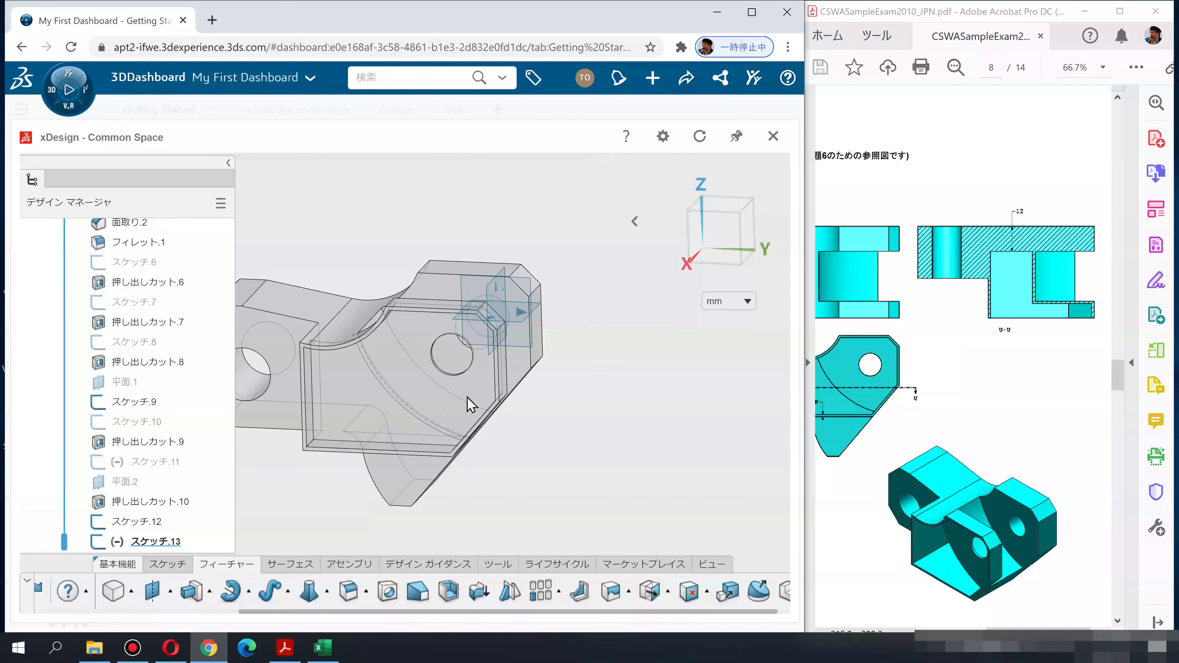
mouse_move(396, 420)
middle_down()
mouse_move(350, 460)
mouse_move(516, 497)
middle_up()
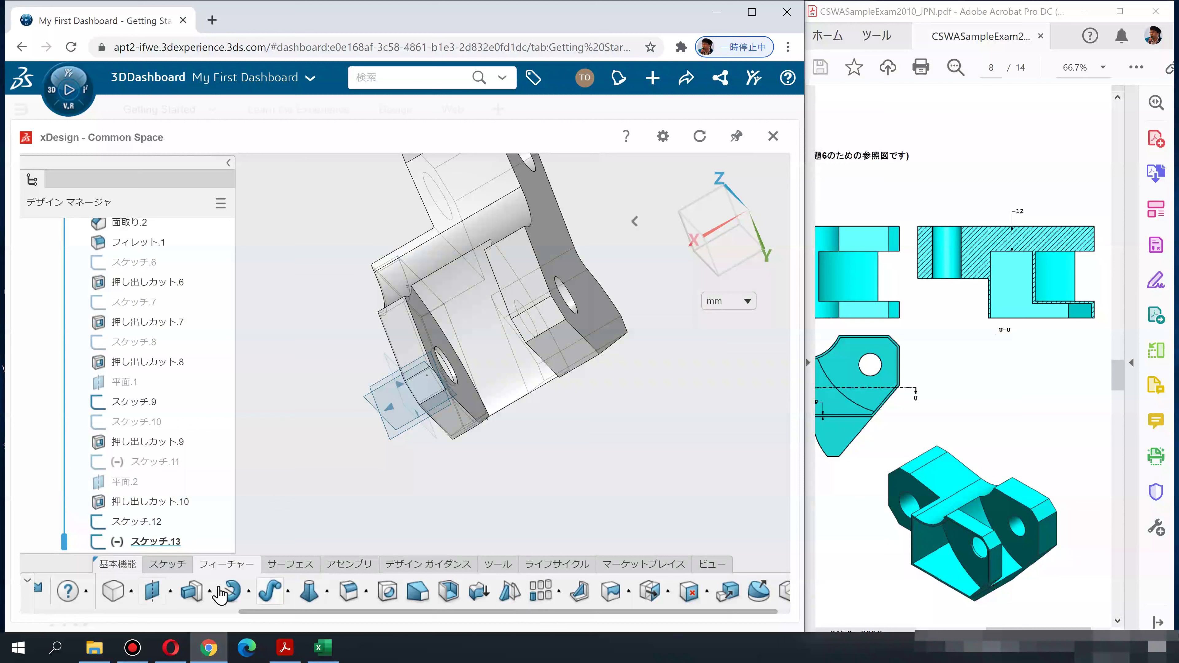
click(151, 589)
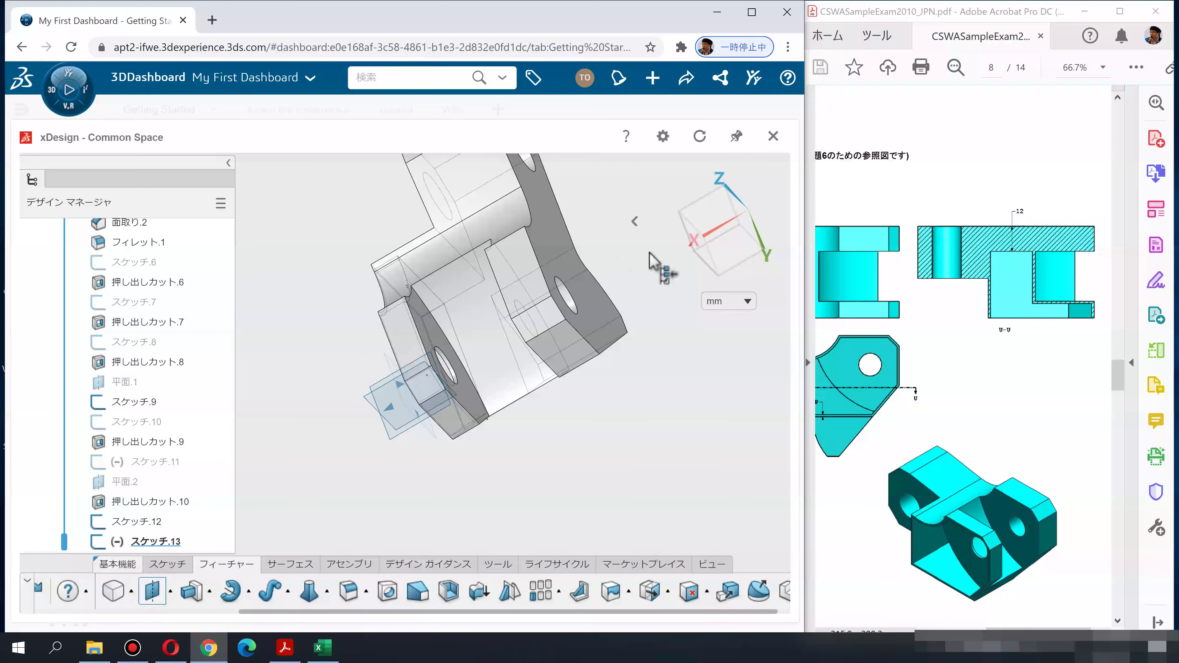
Create plane 平面.3 offset 12 mm from Face.1, flipped to the other side
click(552, 237)
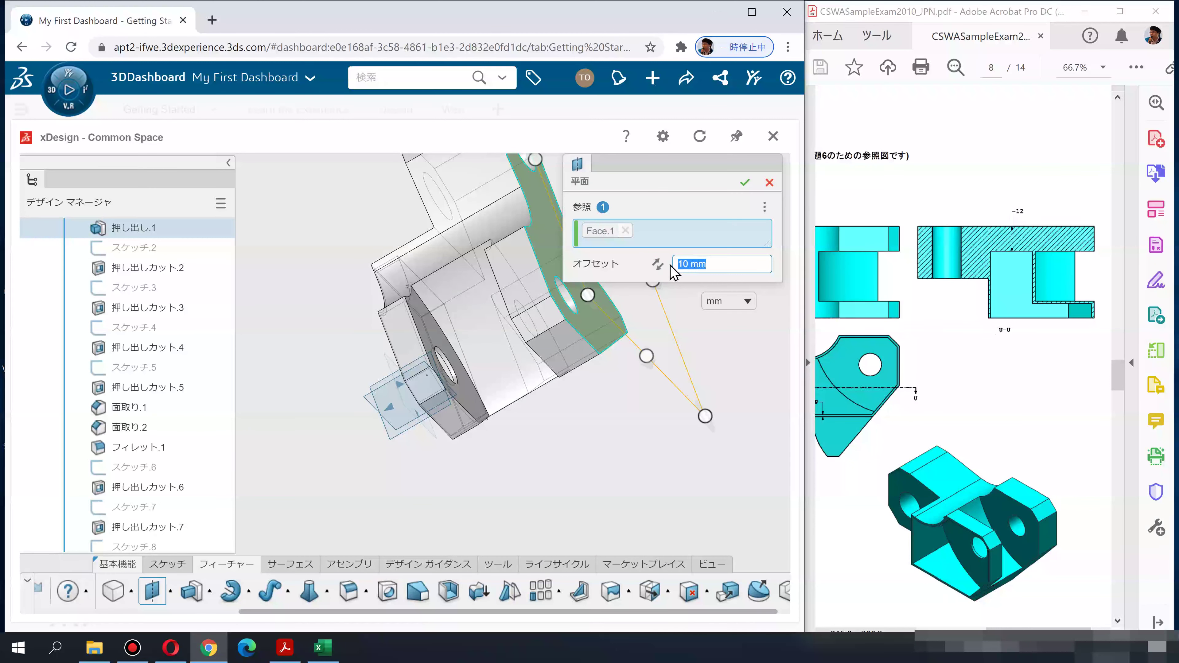
click(657, 265)
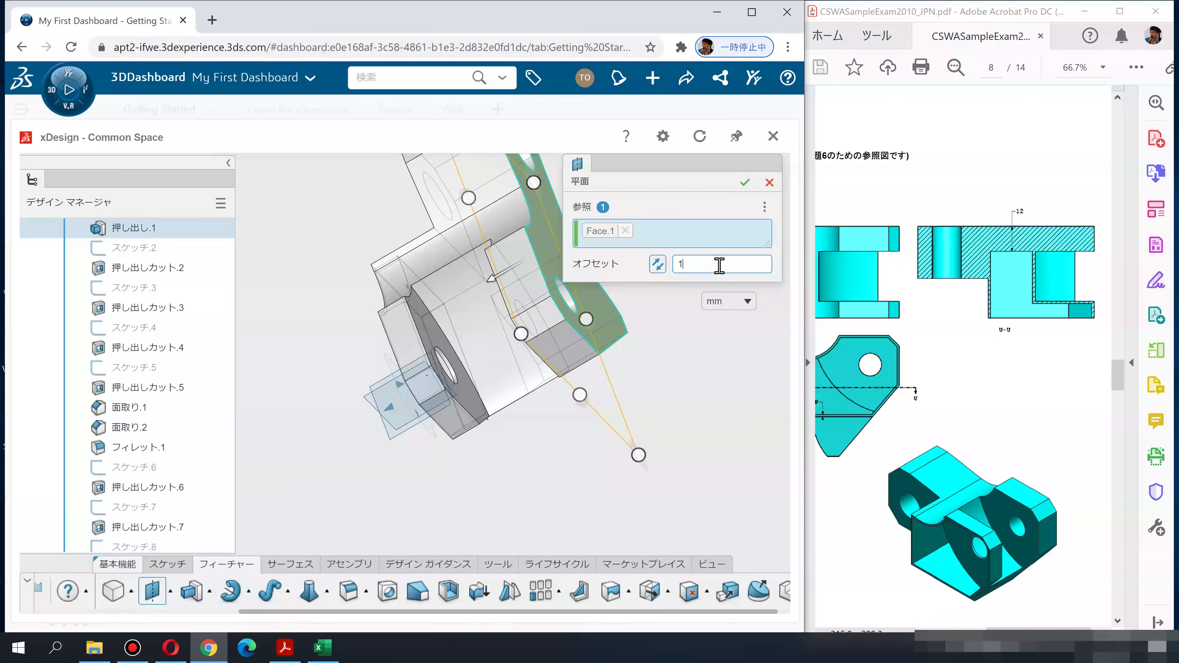
text(2)
key(Return)
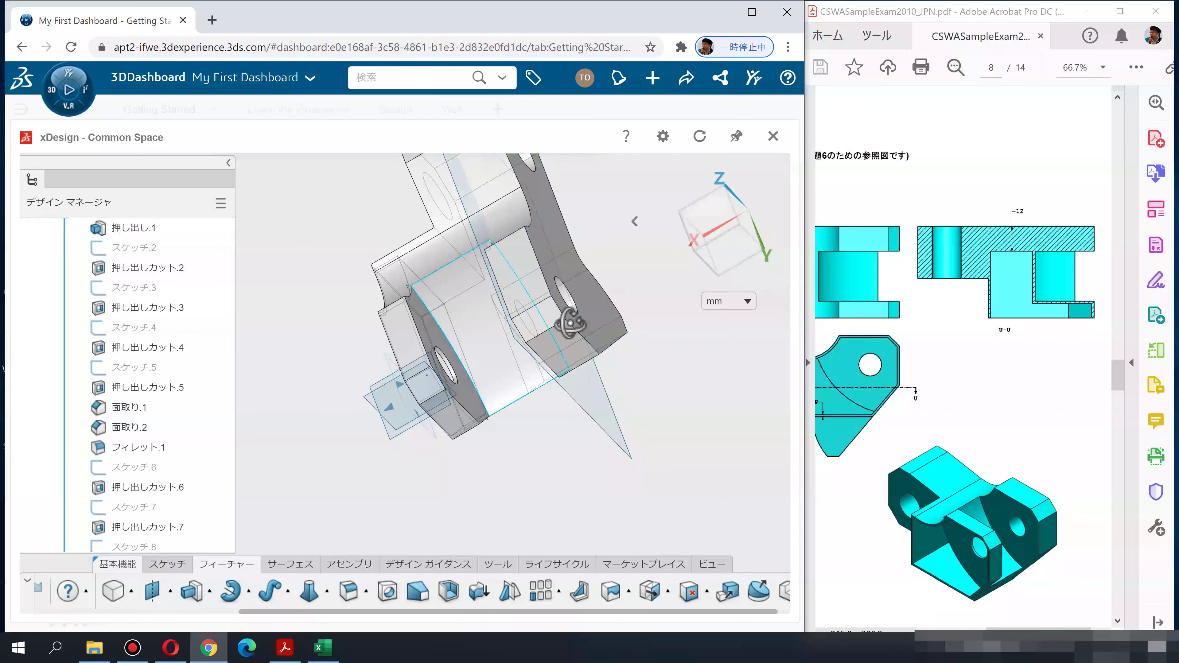
mouse_move(566, 316)
middle_down()
mouse_move(614, 284)
mouse_move(339, 491)
middle_up()
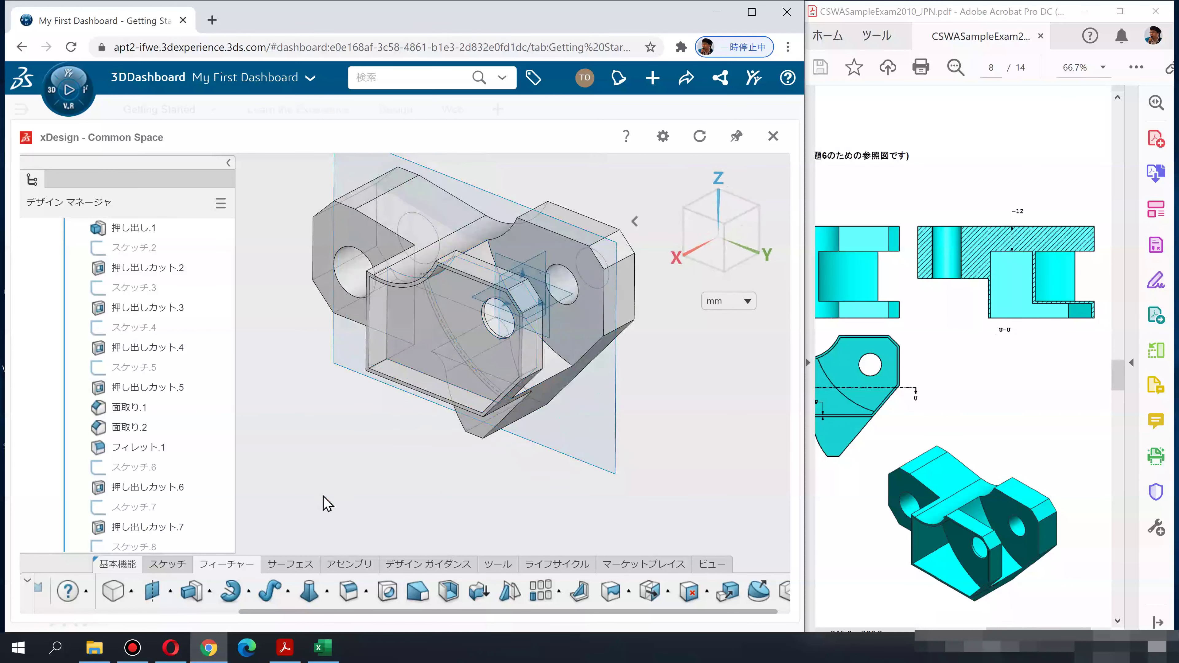
Extrude-cut Sketch 13's pocket profile with 次のジオメトリまで, ending at plane 平面.3
click(191, 587)
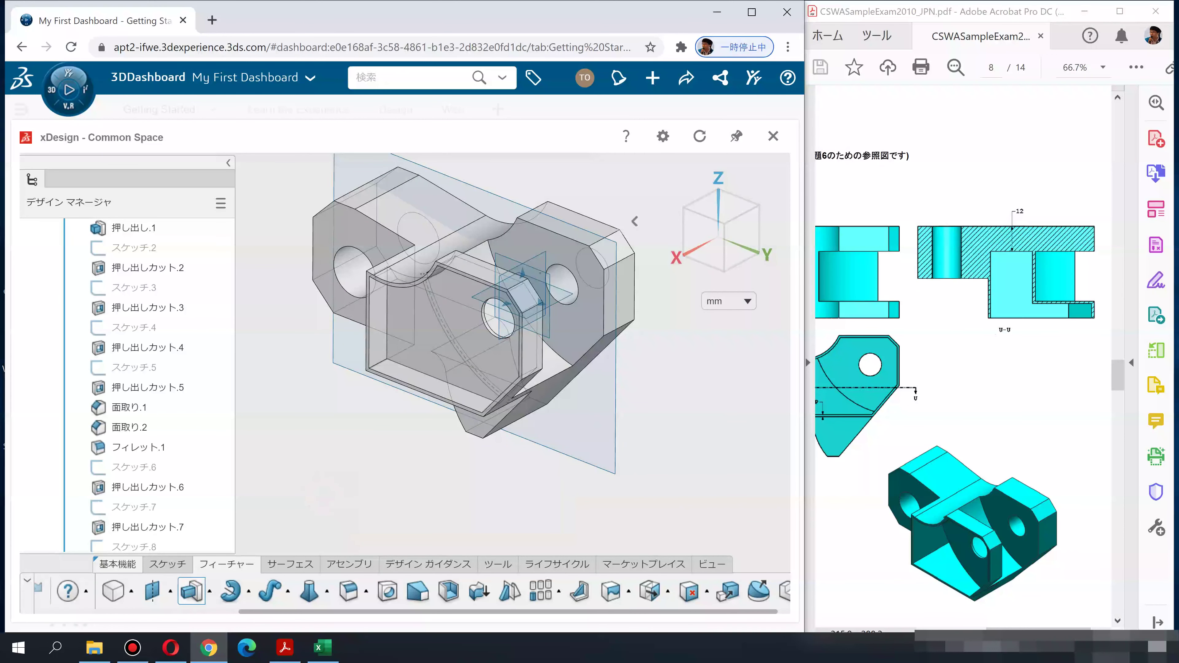
click(419, 341)
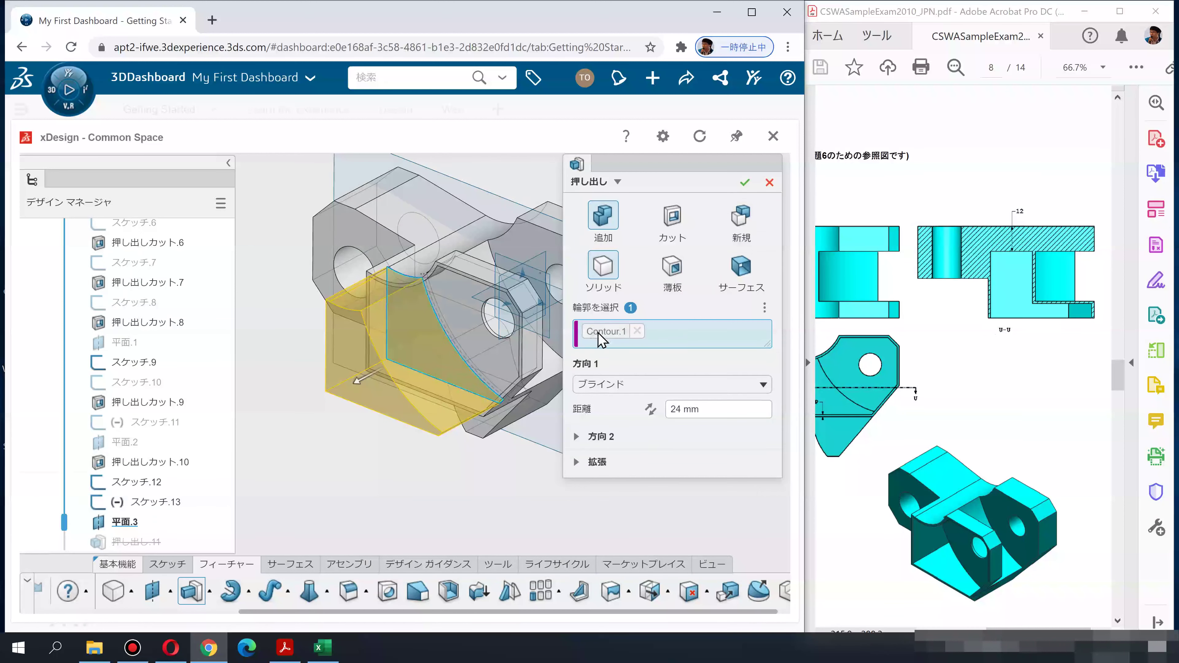
click(600, 384)
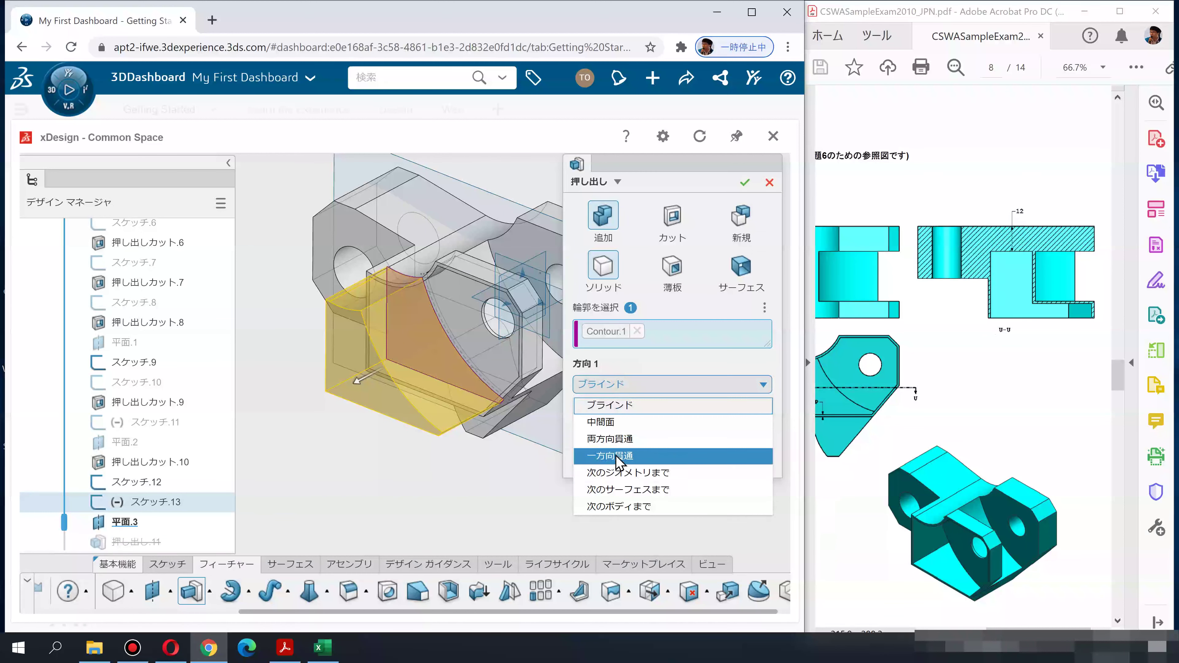
click(617, 473)
click(674, 218)
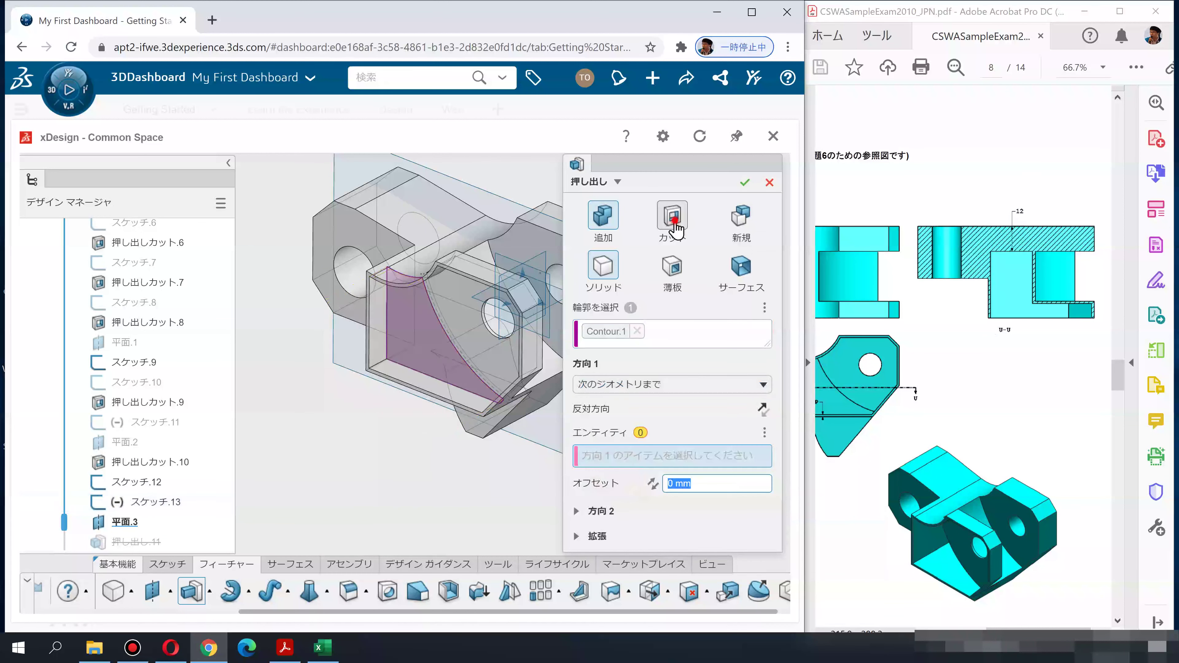
click(470, 195)
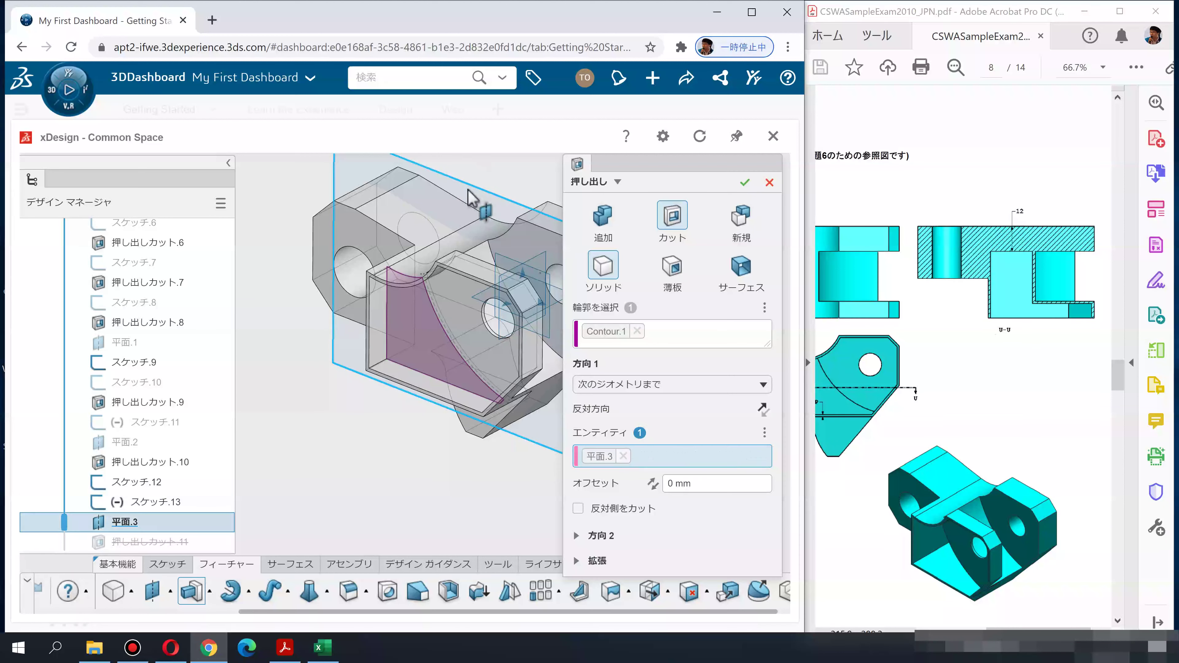
click(743, 183)
mouse_move(387, 466)
middle_down()
mouse_move(492, 347)
mouse_move(489, 554)
middle_up()
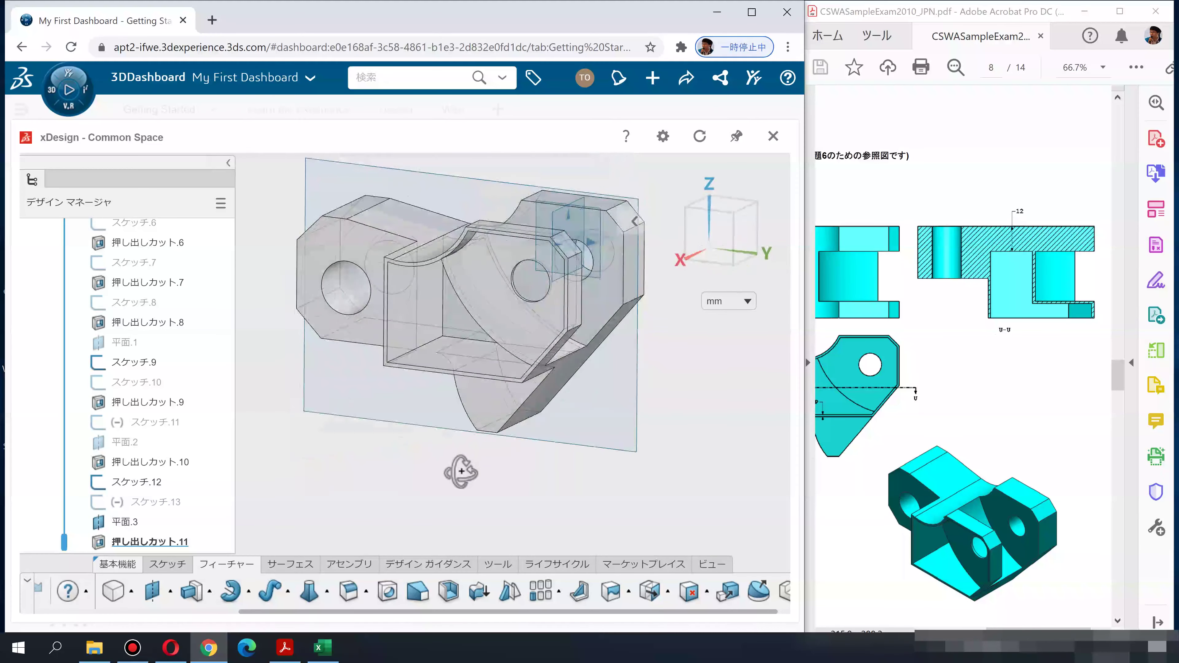
Render the part Shaded with Edges and select plane 平面.3
click(710, 563)
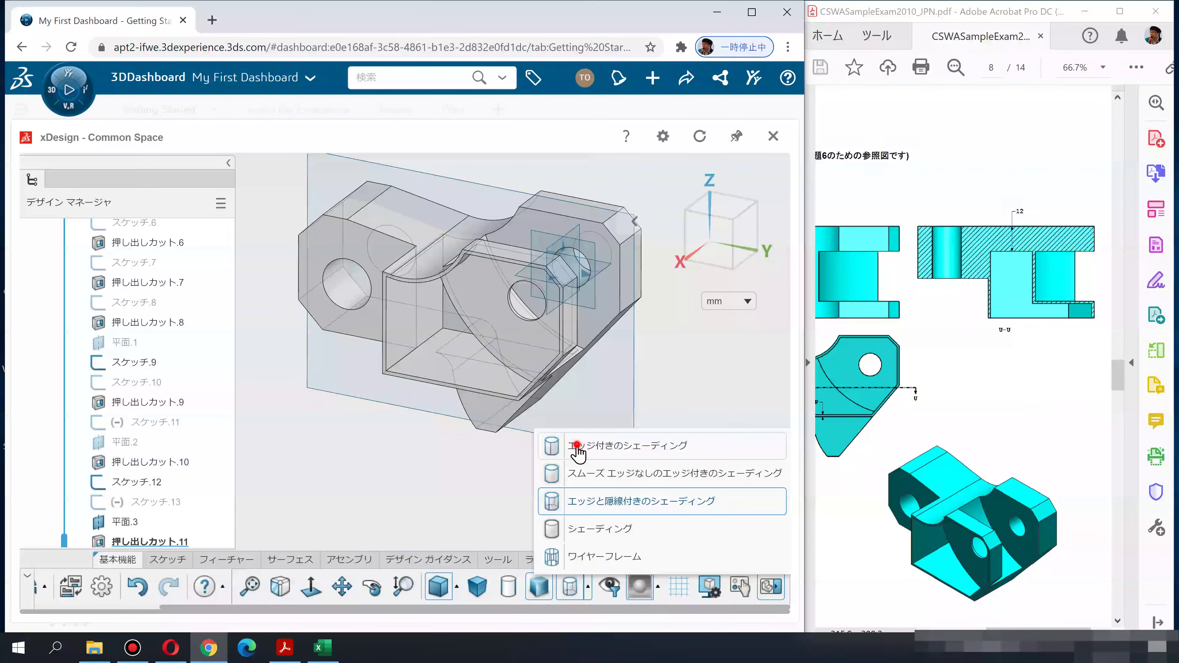
click(578, 449)
click(494, 476)
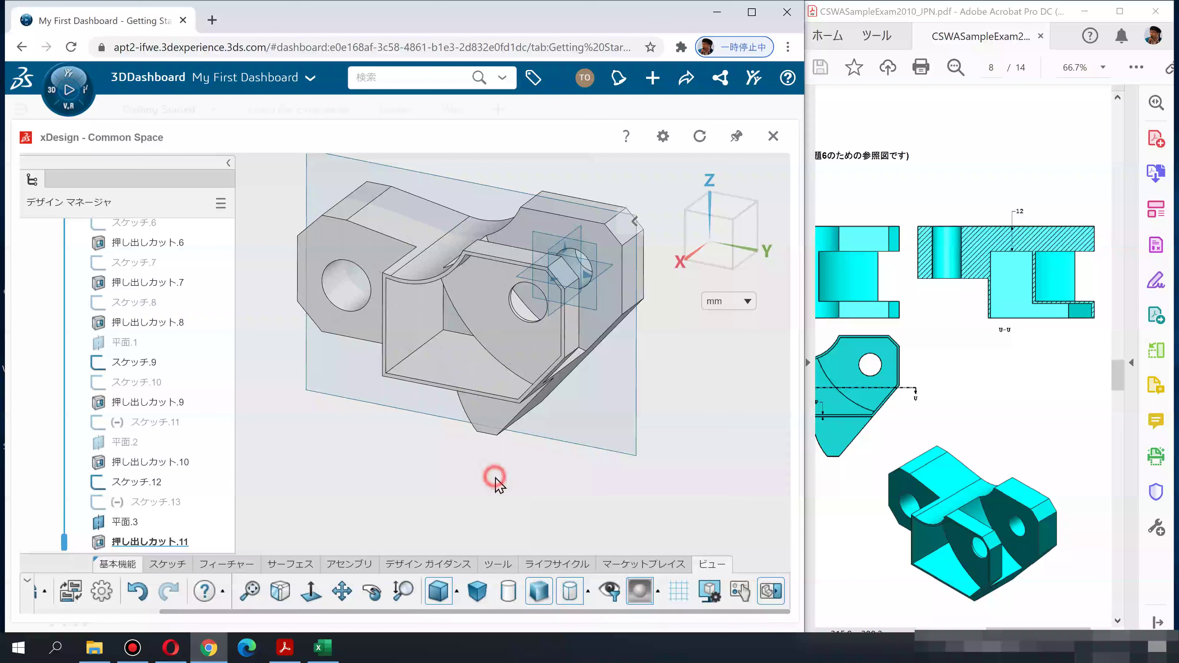
click(361, 396)
click(365, 402)
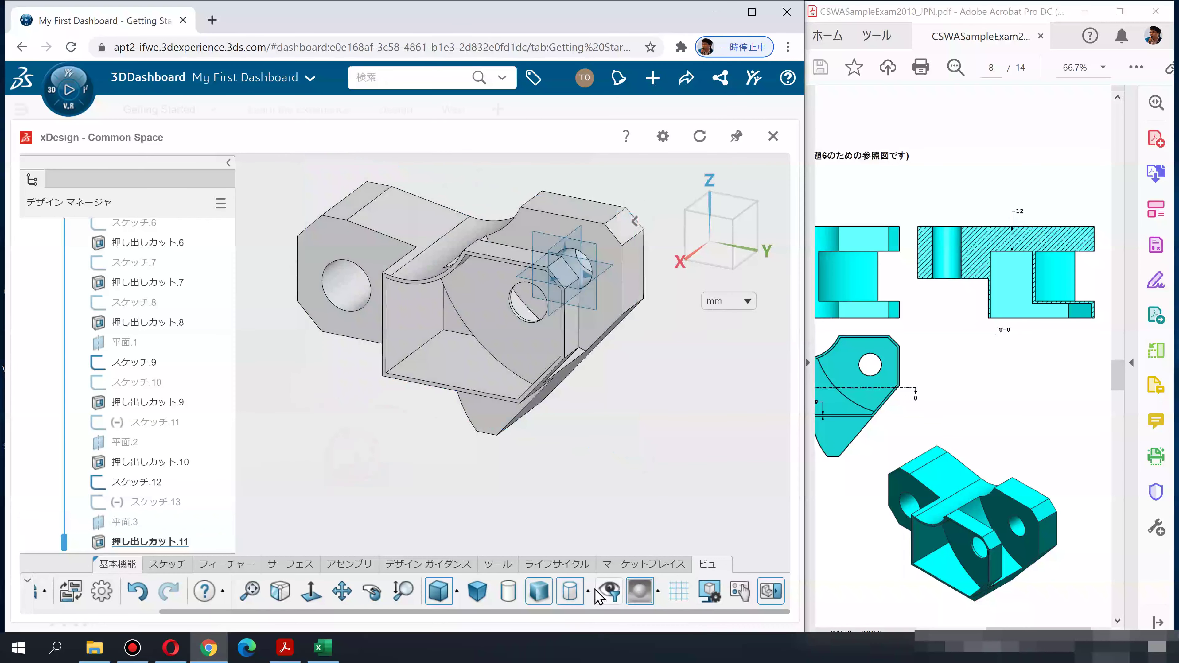
Hide the reference planes and inspect the pocket from a front isometric view
click(610, 597)
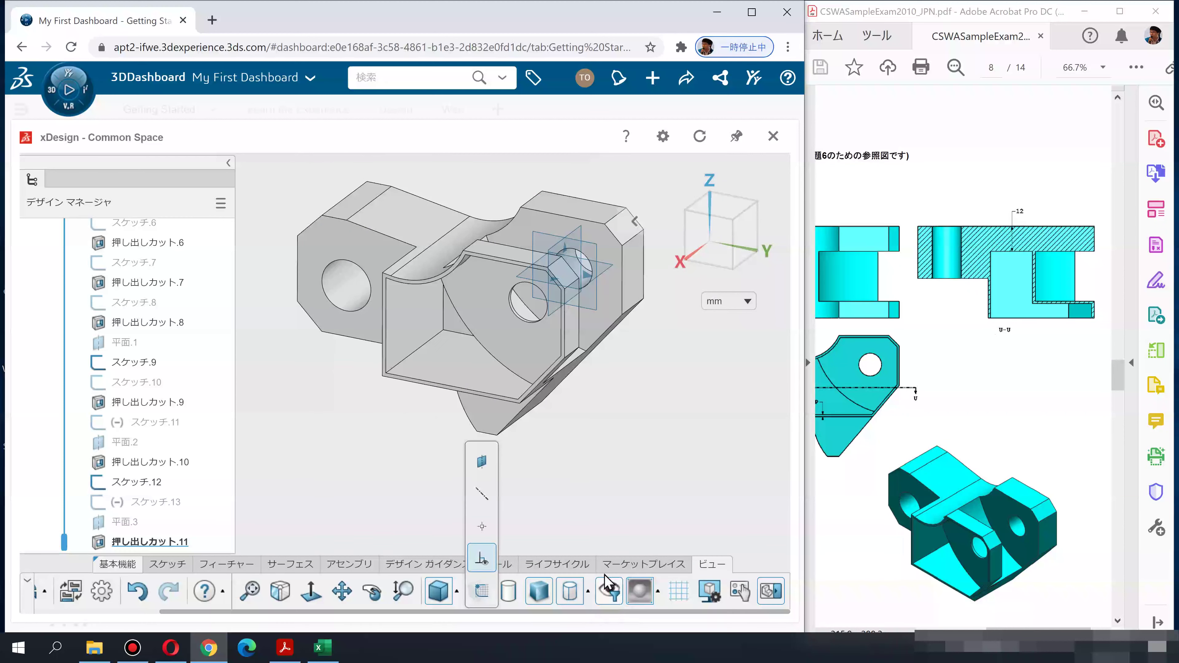
click(482, 463)
mouse_move(595, 450)
middle_down()
mouse_move(508, 435)
mouse_move(719, 429)
mouse_move(729, 476)
mouse_move(716, 498)
mouse_move(624, 508)
mouse_move(635, 503)
middle_up()
click(888, 476)
key(Escape)
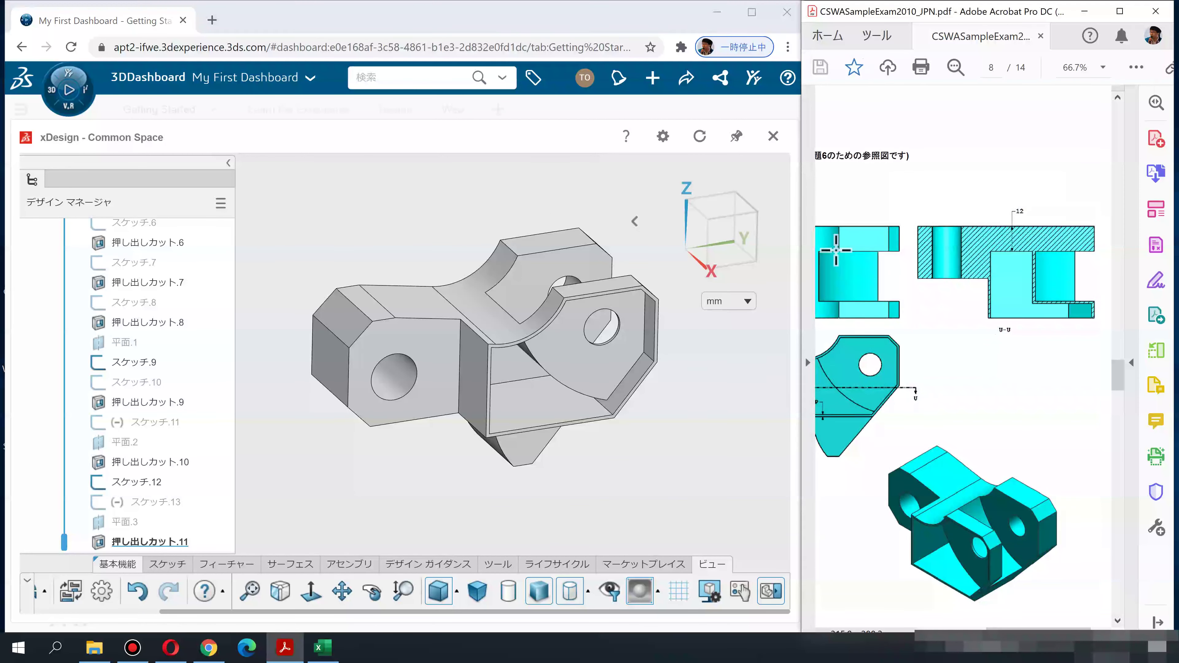
Open 質量特性 for Body.1 and copy its 54757.26 mm3 volume
ctrl+scroll(856, 333, down, 2)
ctrl+scroll(882, 348, down, 2)
ctrl+scroll(922, 367, up, 1)
ctrl+scroll(922, 367, up, 2)
scroll(895, 474, down, 2)
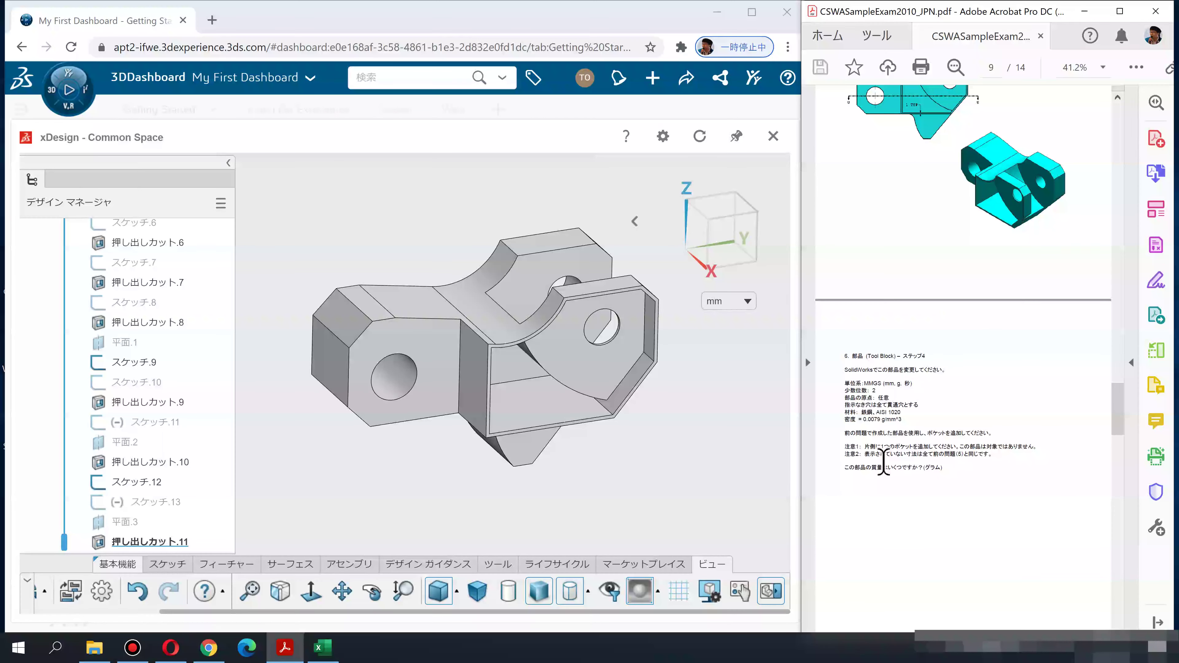
click(587, 484)
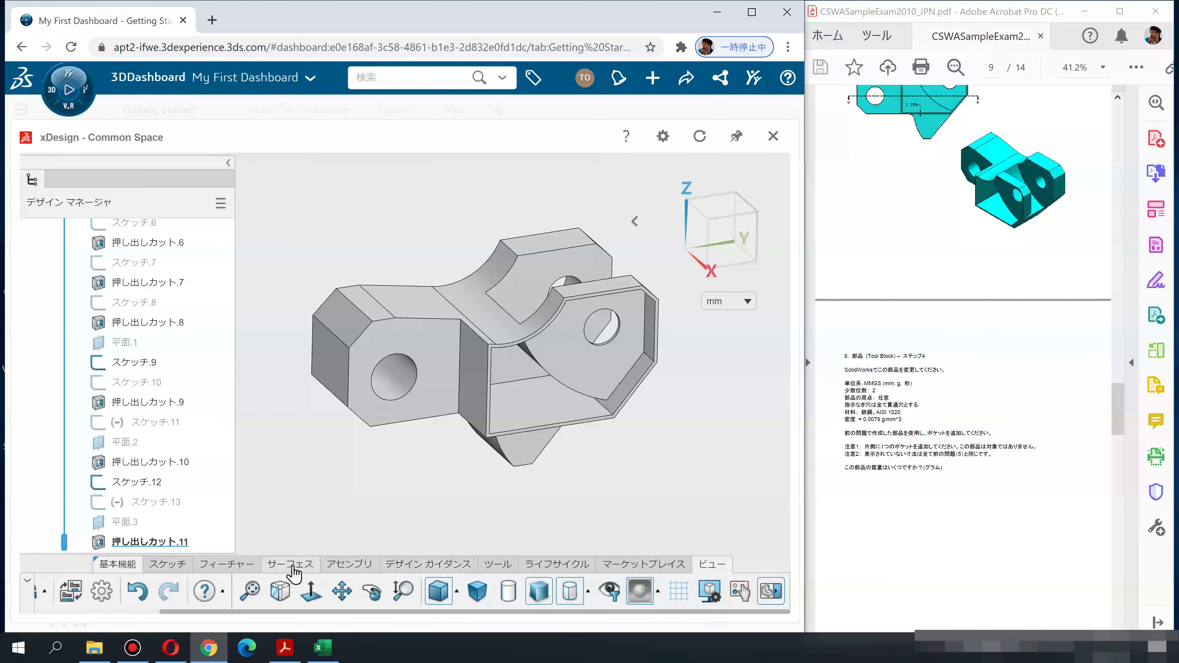
click(498, 564)
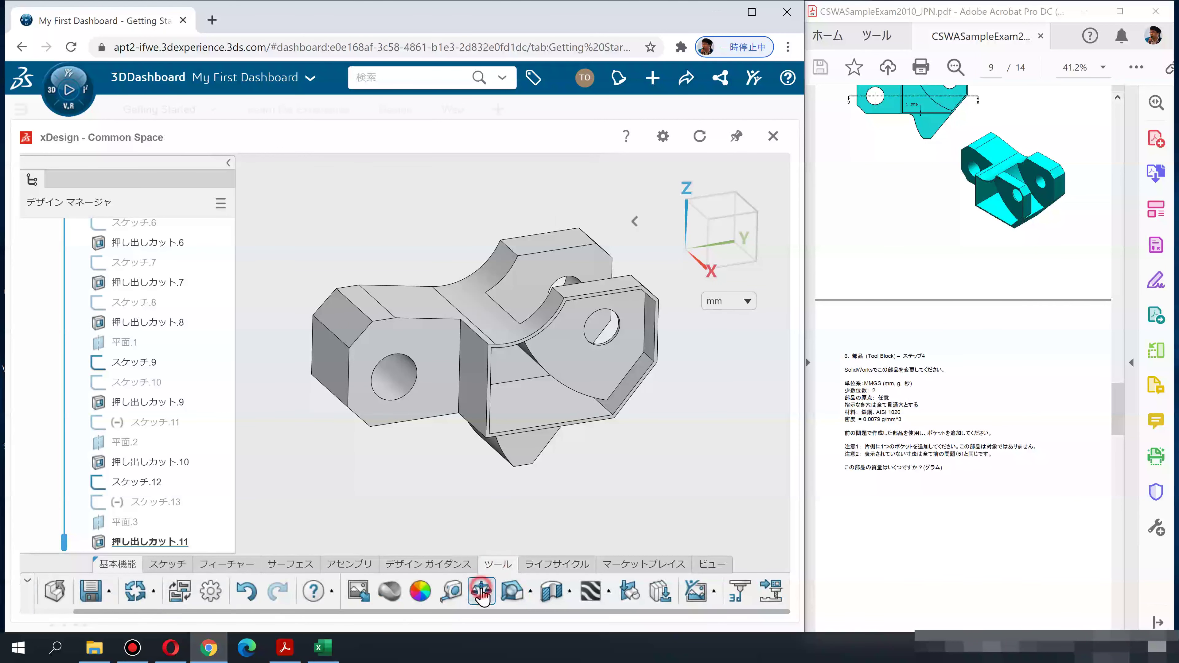
click(482, 594)
click(439, 427)
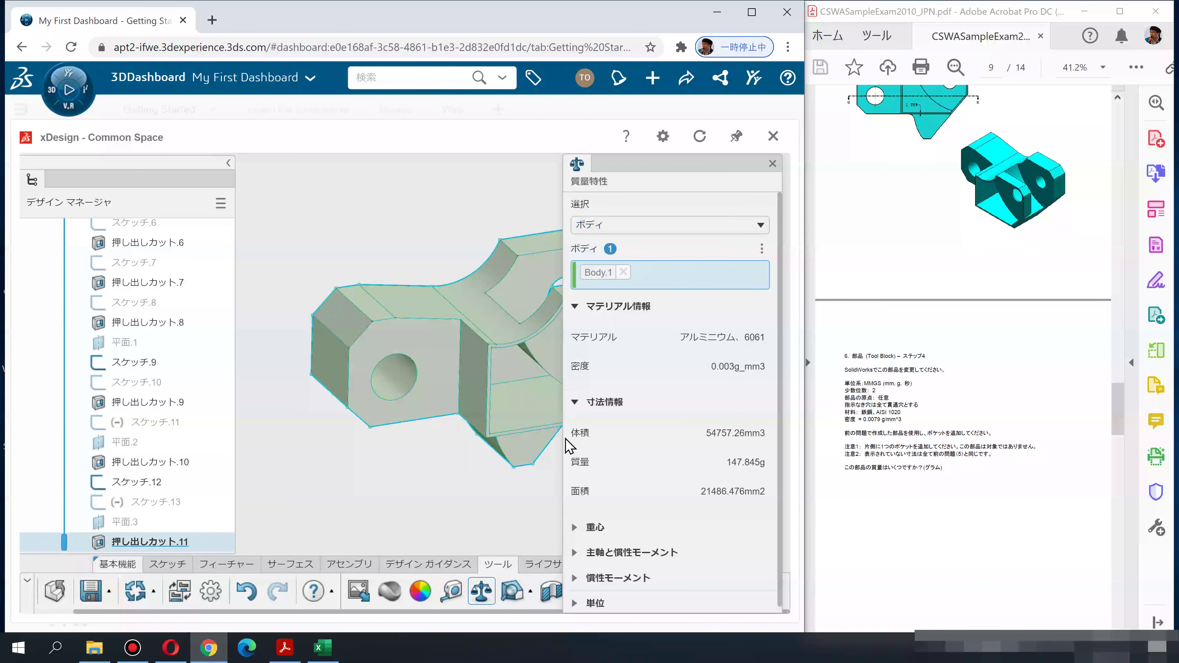
double_click(717, 433)
key(ctrl+c)
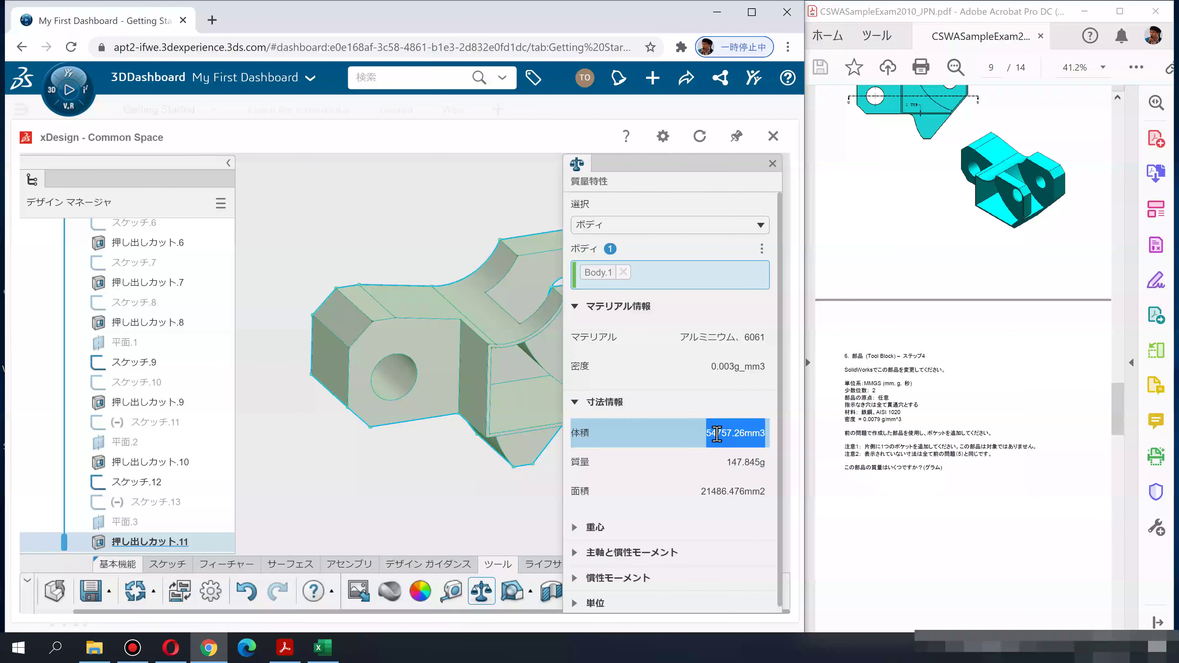
click(323, 648)
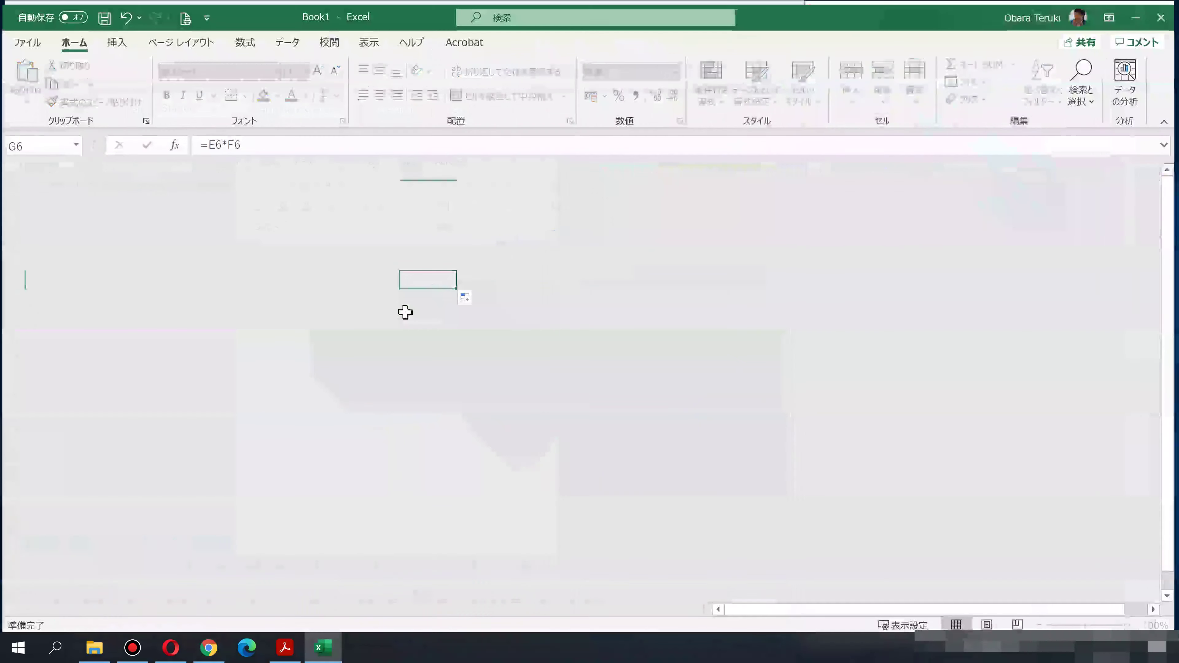
Enter volume 54757.26 in E7, density 0.0079 in F7, and fill the mass formula to G7
click(296, 294)
key(ctrl+v)
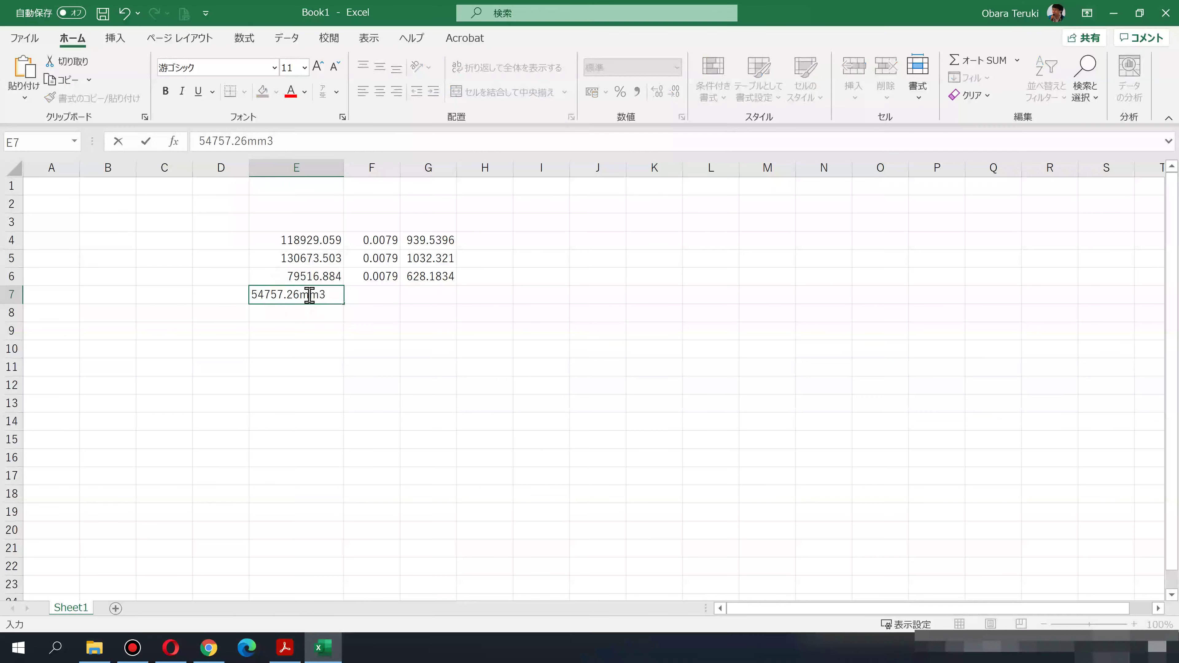
key(Return)
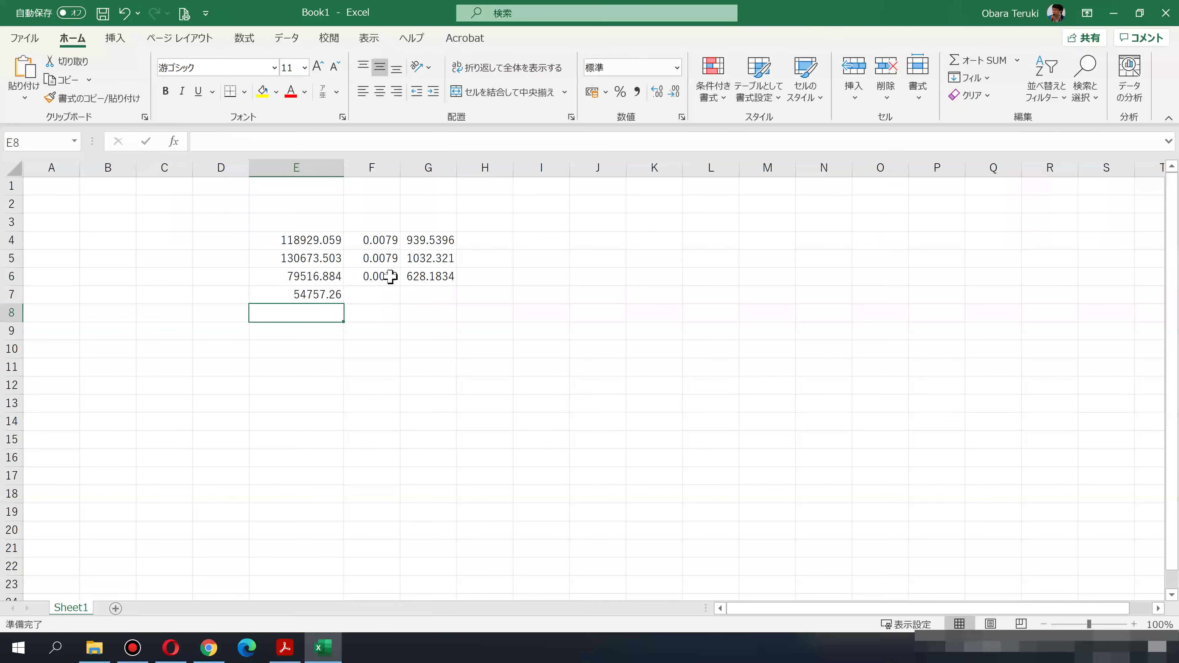
click(384, 277)
key(ctrl+c)
click(384, 296)
key(ctrl+v)
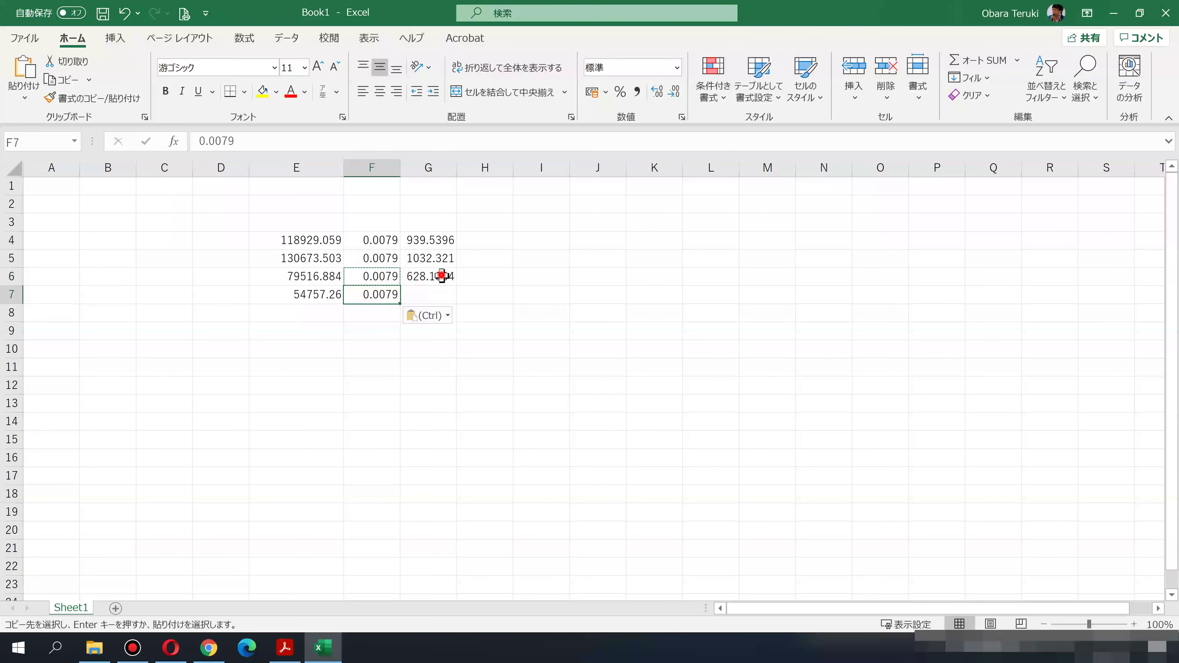
click(446, 276)
drag(457, 285, 460, 302)
click(442, 389)
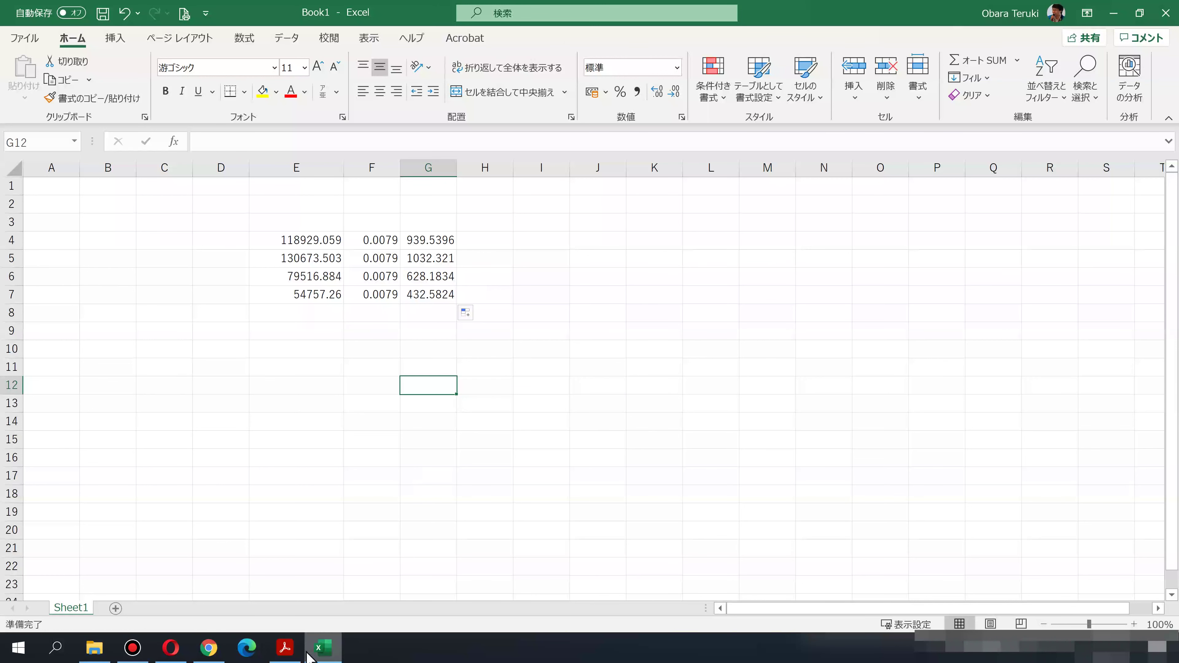
Compare the 432.5824 g mass against the exam PDF's answer key
click(285, 648)
scroll(1115, 423, down, 2)
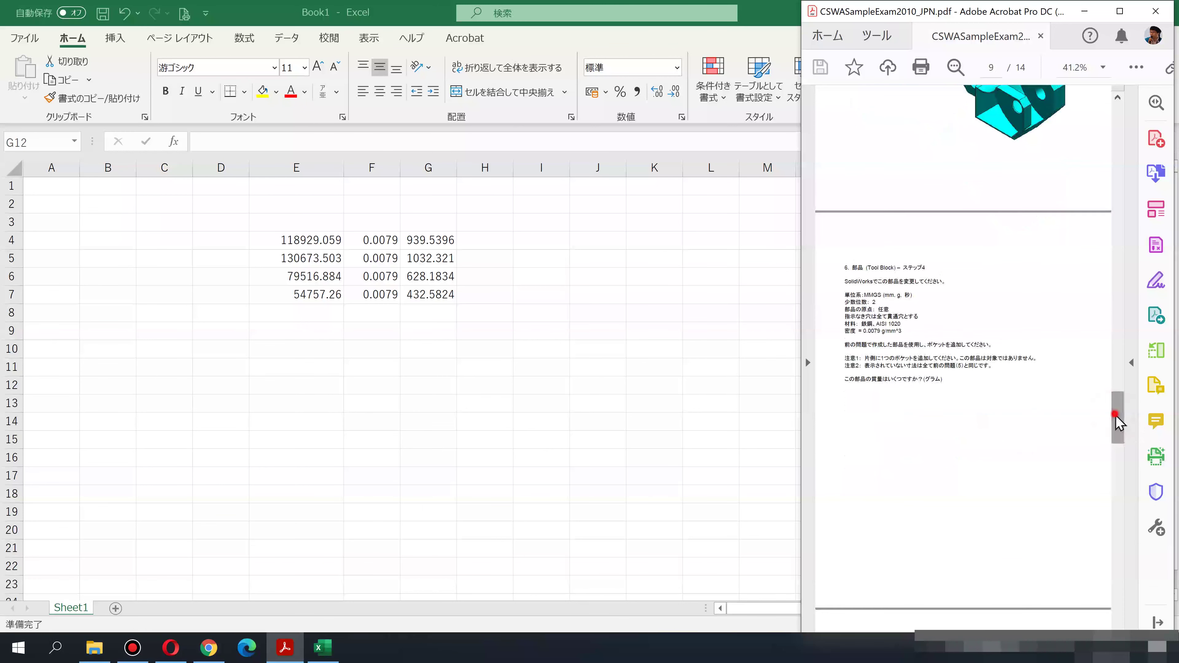
scroll(1115, 423, down, 4)
scroll(1114, 422, down, 4)
scroll(1114, 423, down, 4)
drag(846, 324, 482, 321)
key(alt+Tab)
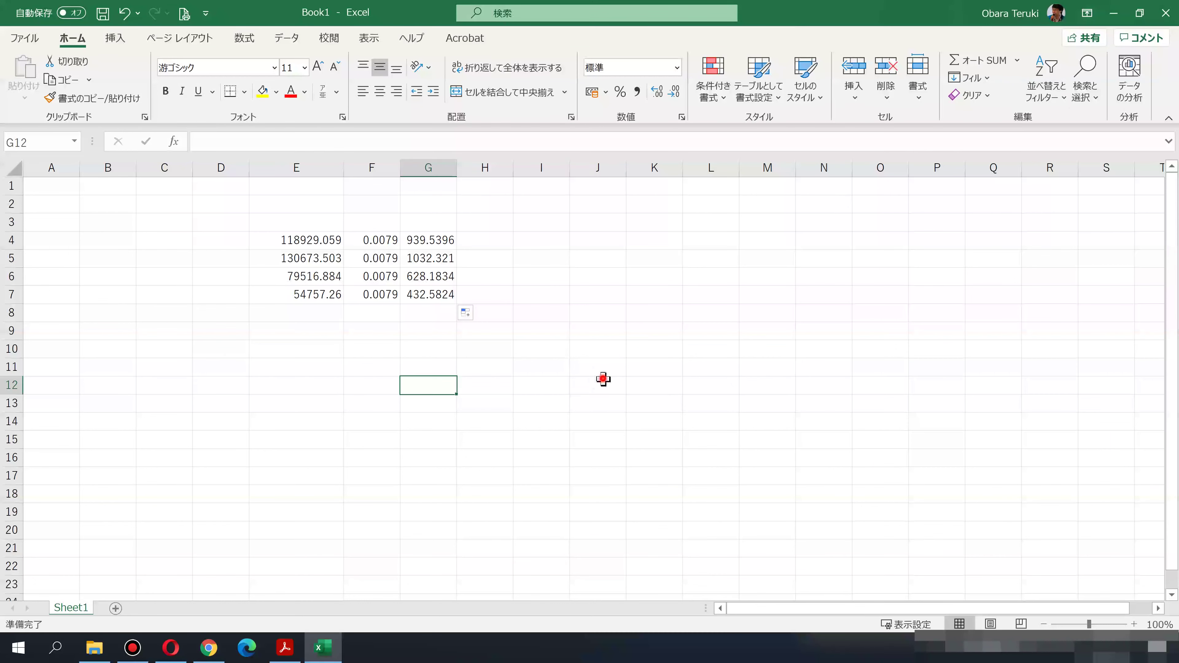
click(1114, 13)
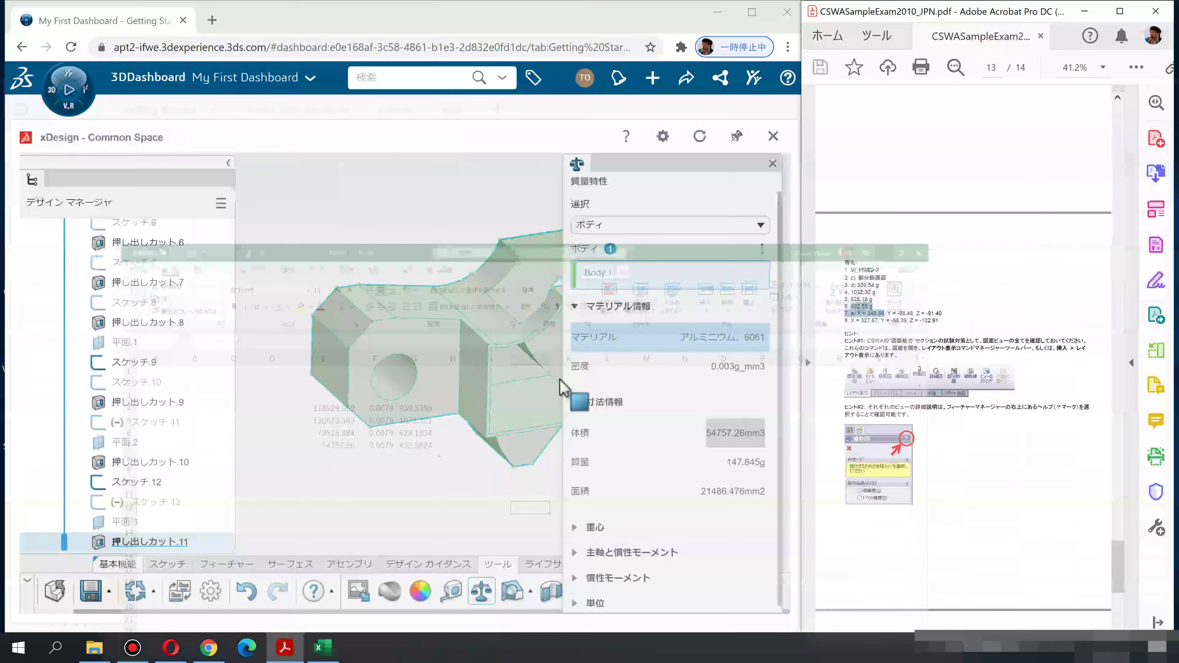
Close the Mass Properties panel and orbit the part to face its flat side
click(773, 163)
click(521, 500)
middle_drag(487, 421, 513, 466)
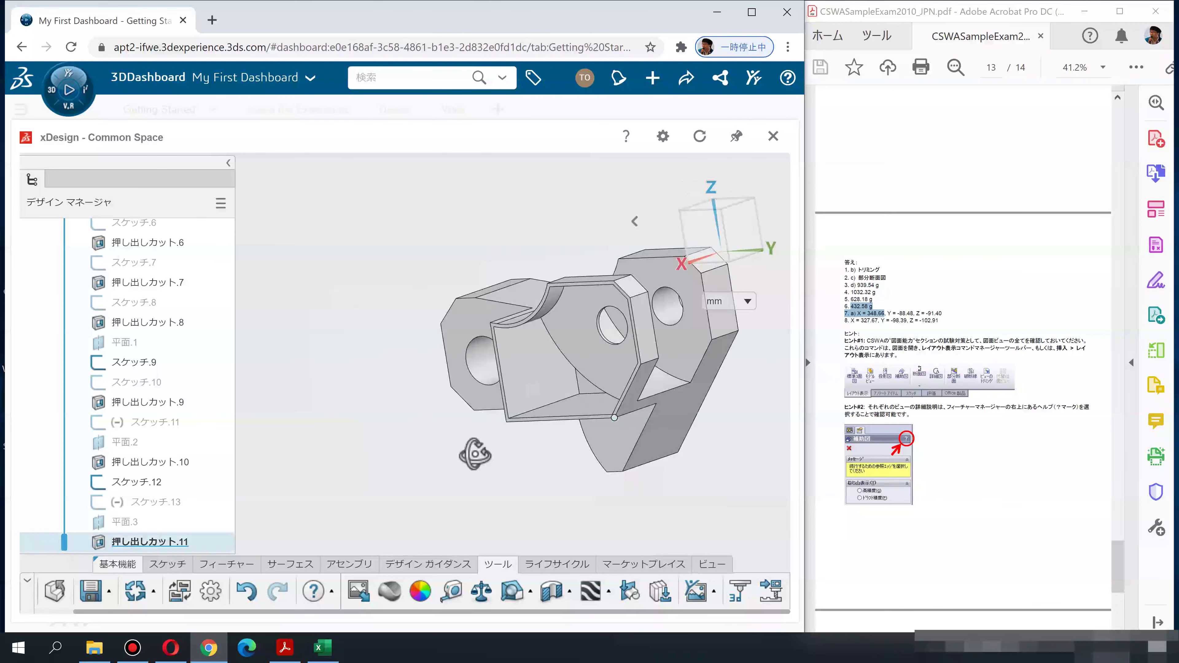
Start a new sketch on the part's flat face and launch Sketch Offset
click(168, 563)
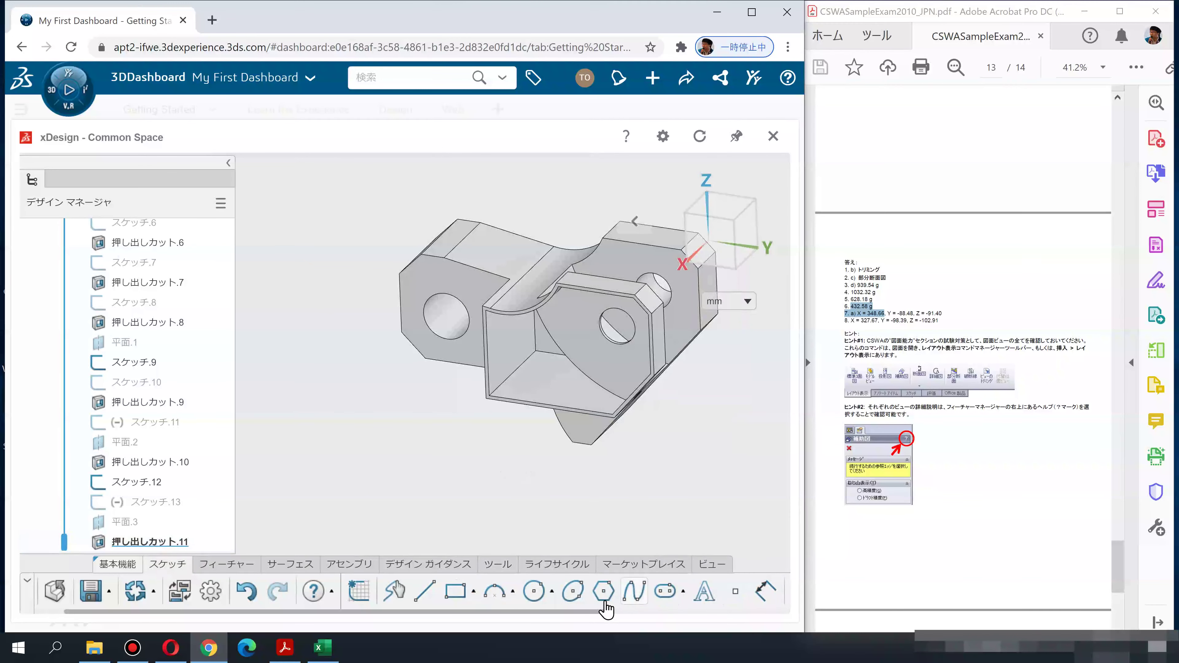
drag(598, 612, 694, 604)
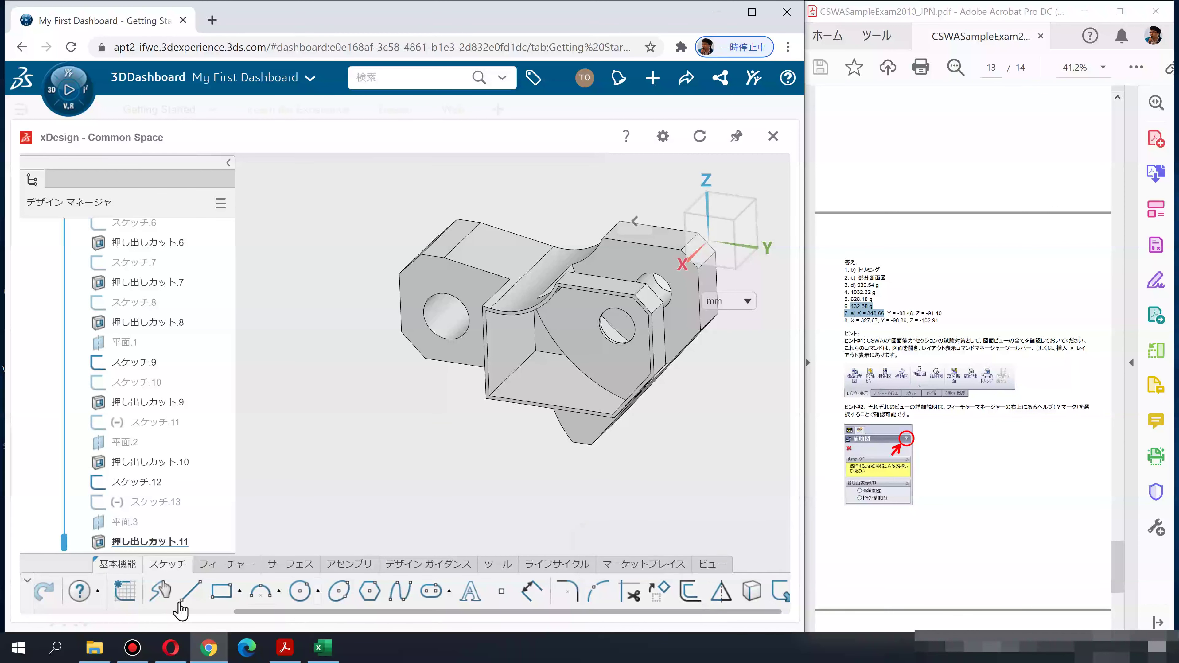
click(124, 593)
click(420, 288)
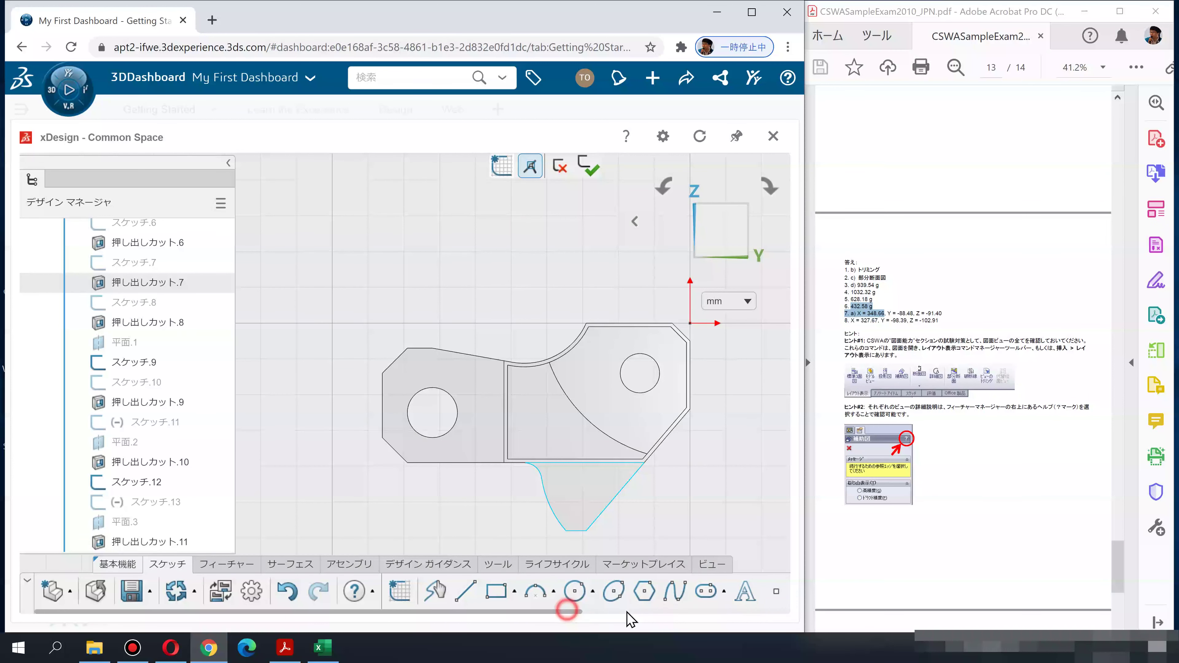
drag(631, 620, 780, 616)
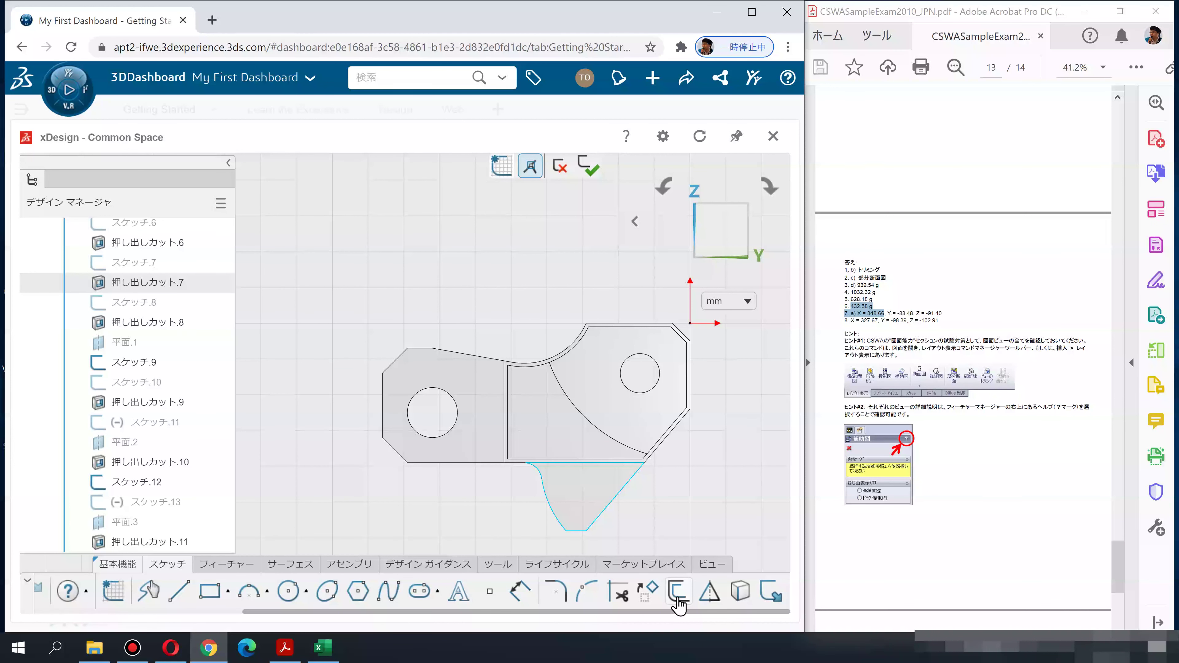
click(678, 597)
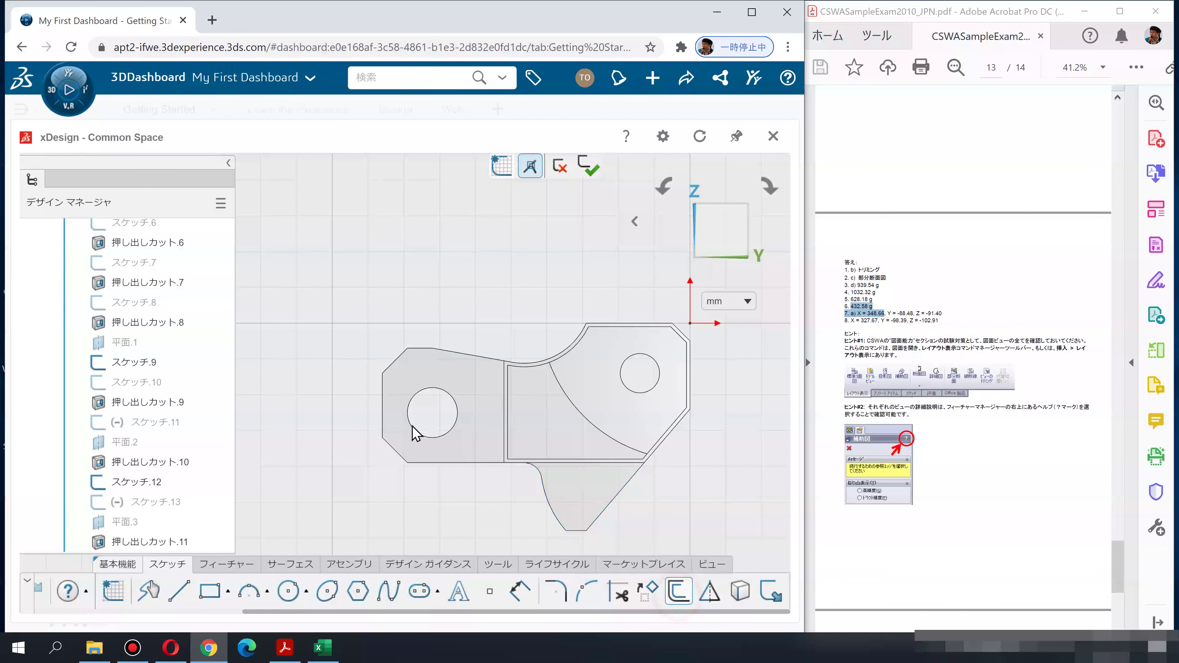
scroll(422, 392, up, 3)
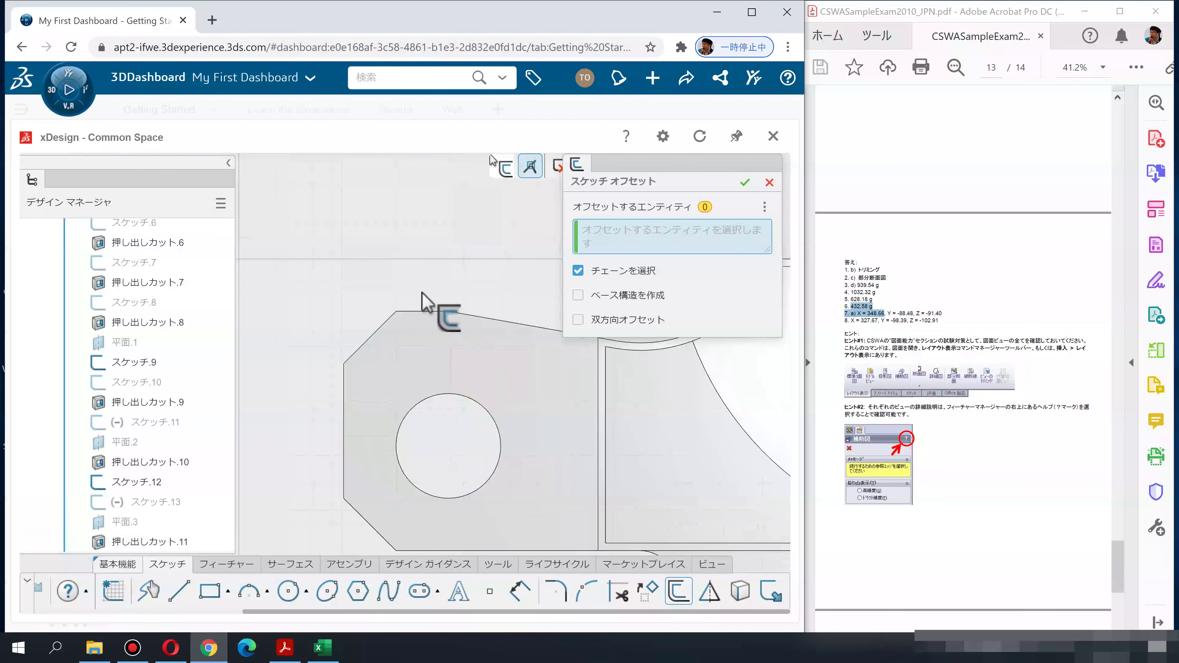
Trial-offset the top edge with chain selection off, then remove Edge.1 and reframe the part
click(411, 312)
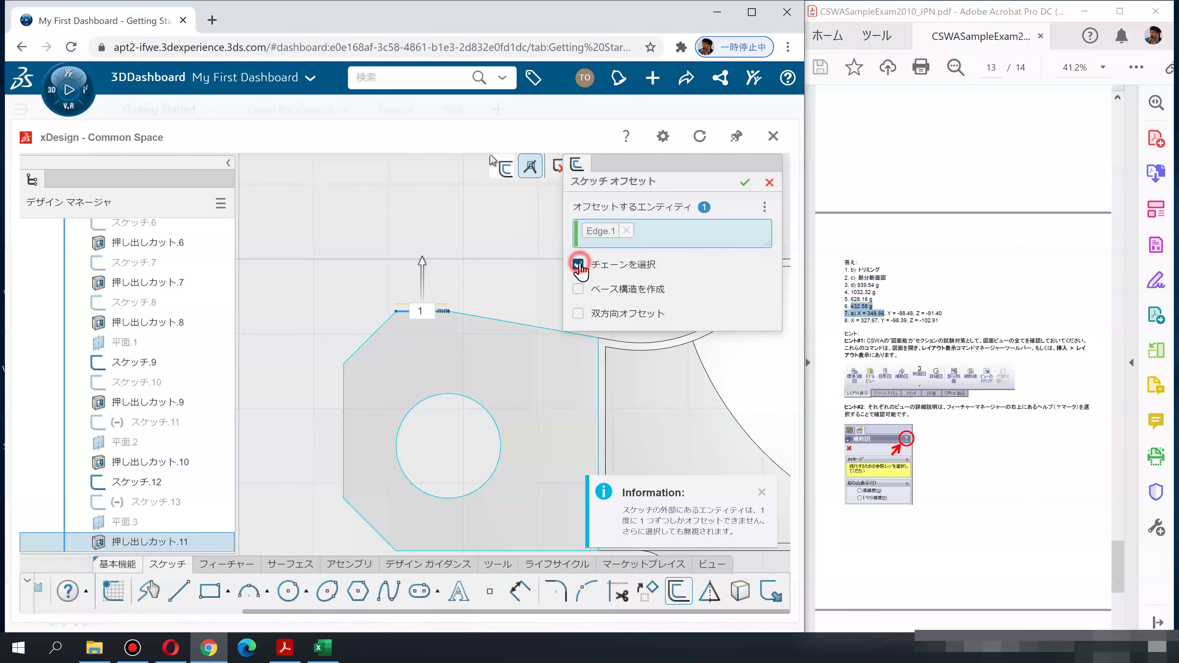
click(578, 266)
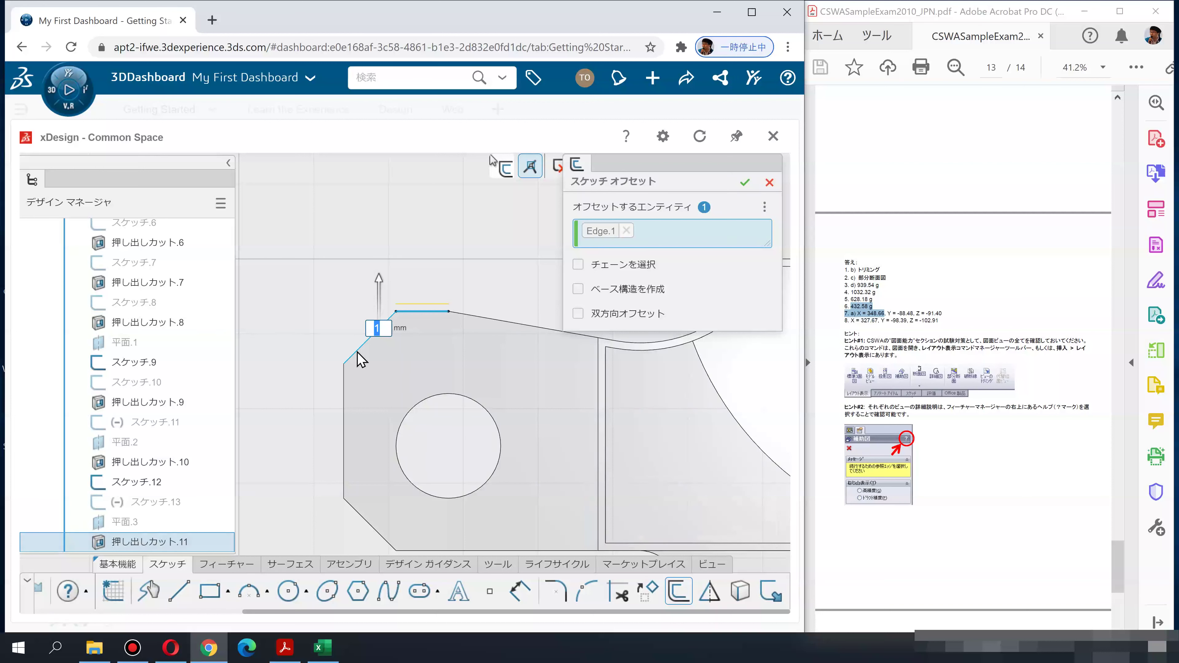
click(361, 360)
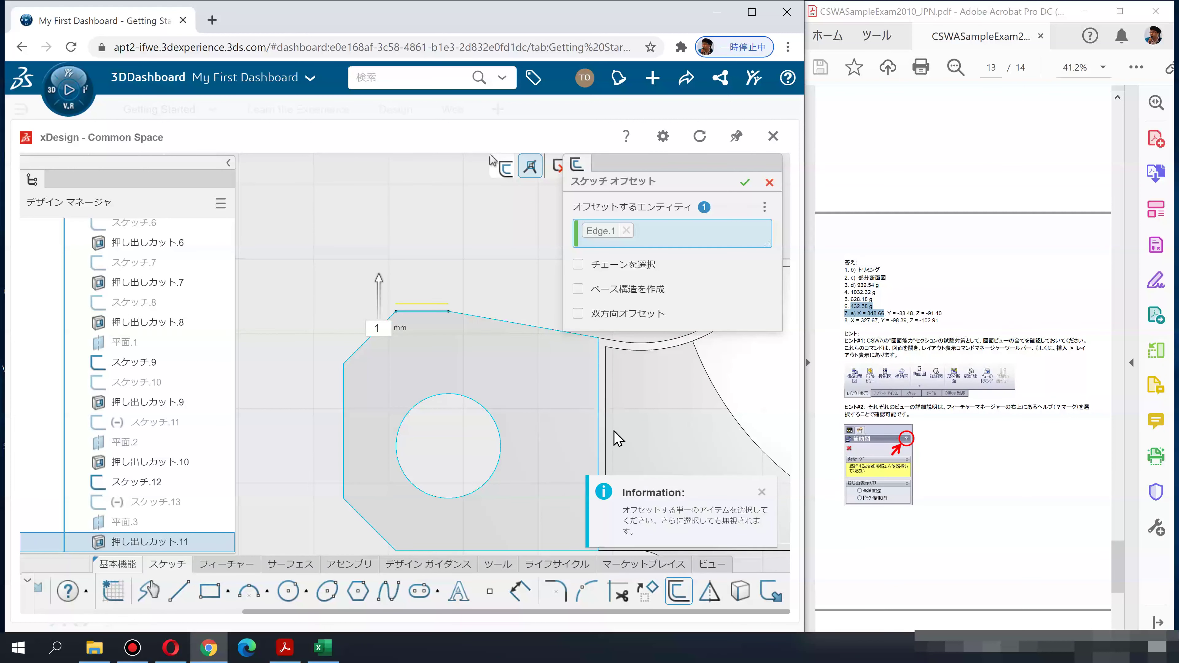
click(627, 231)
scroll(499, 321, down, 3)
ctrl+middle_drag(495, 334, 368, 348)
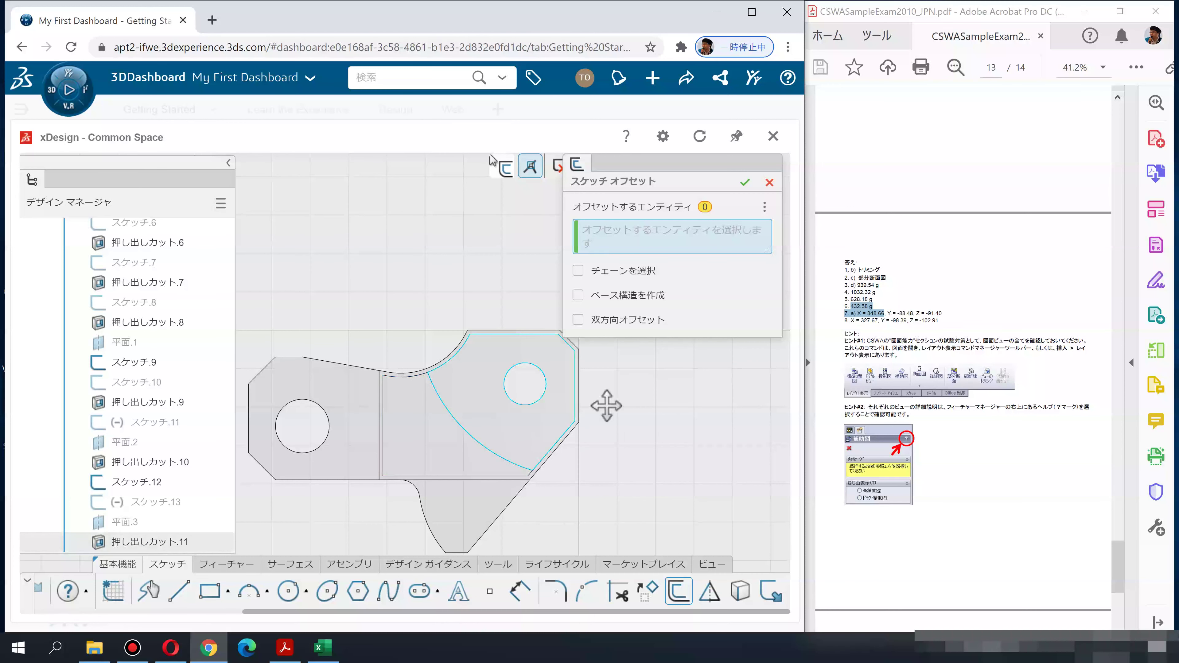
ctrl+middle_drag(608, 395, 676, 331)
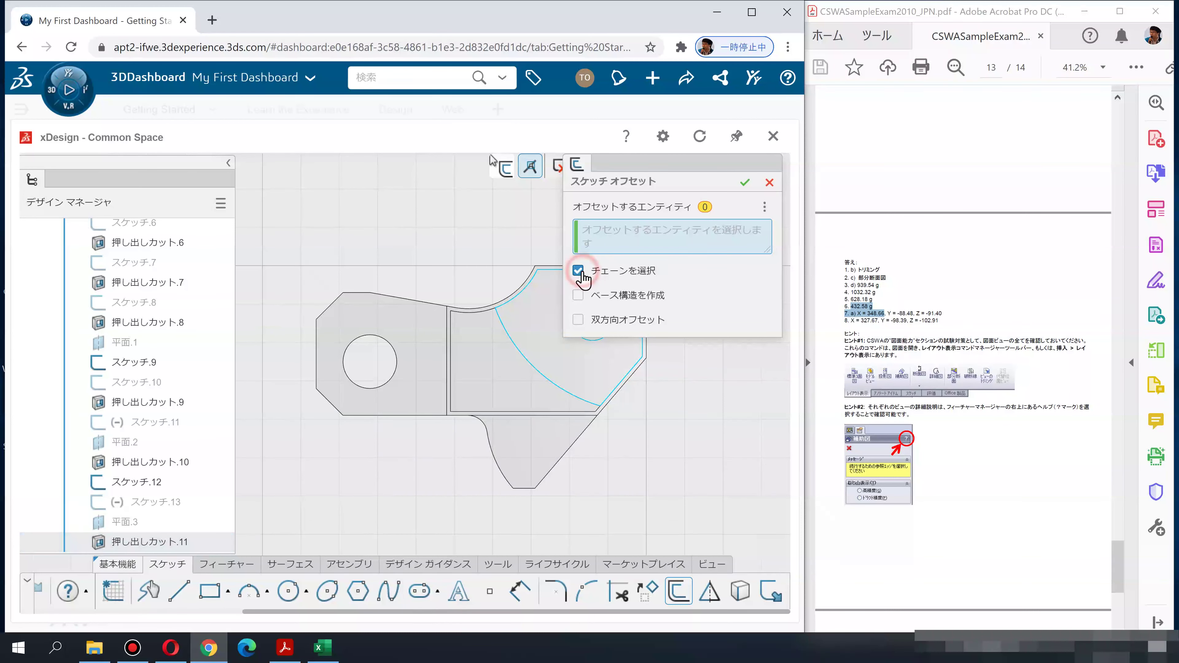
Try offsetting the lower-left curved edges, clear all selections, and enable ベース構造を作成 construction geometry
click(495, 459)
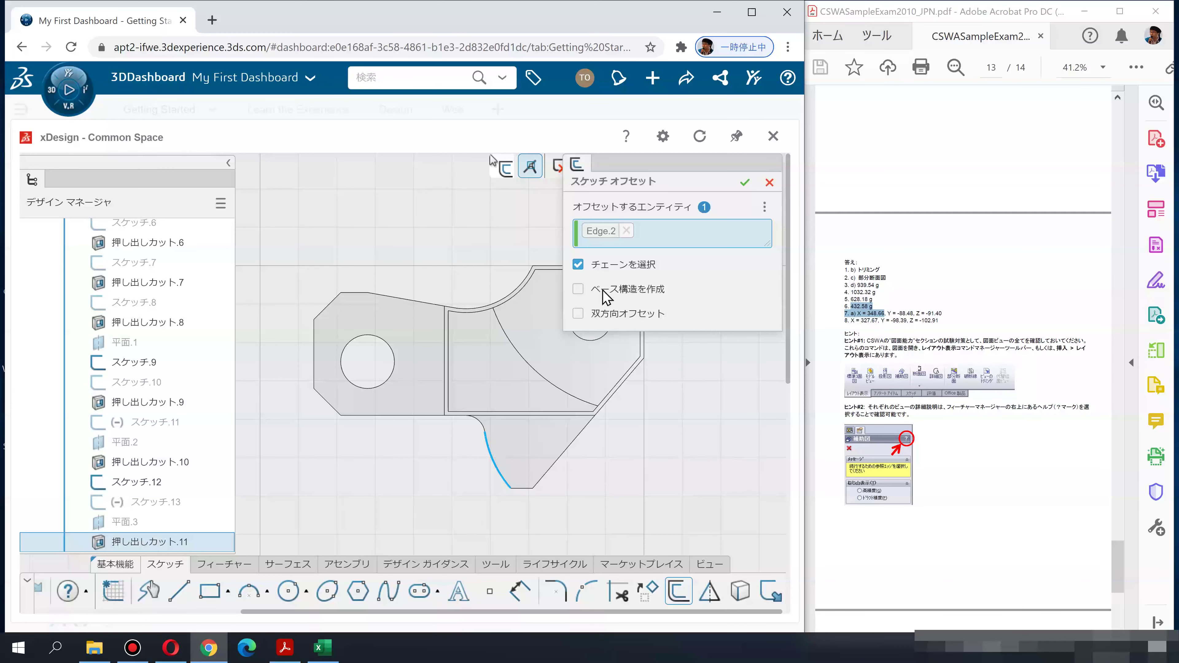
scroll(493, 432, up, 3)
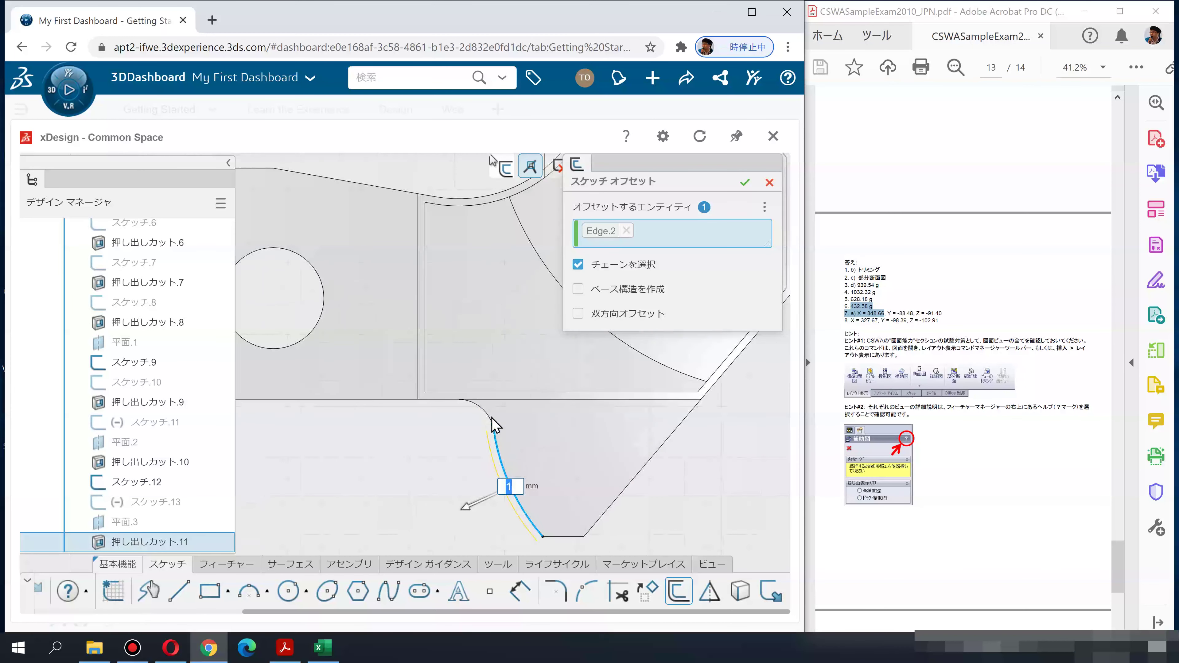
click(457, 474)
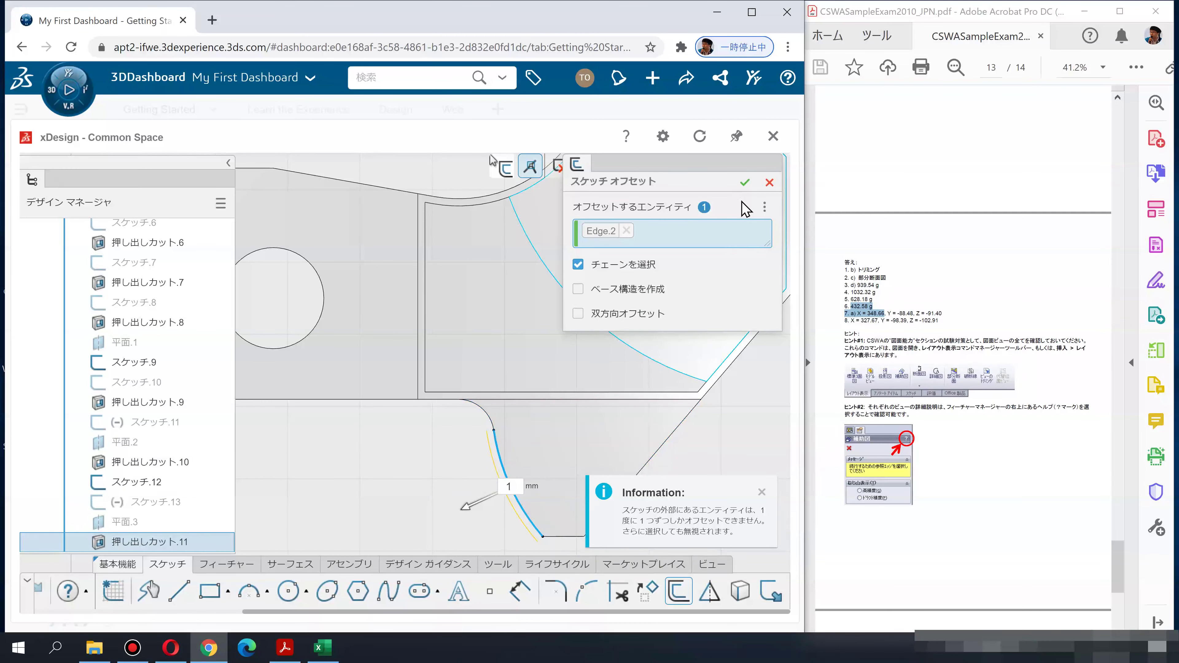
click(767, 210)
click(737, 220)
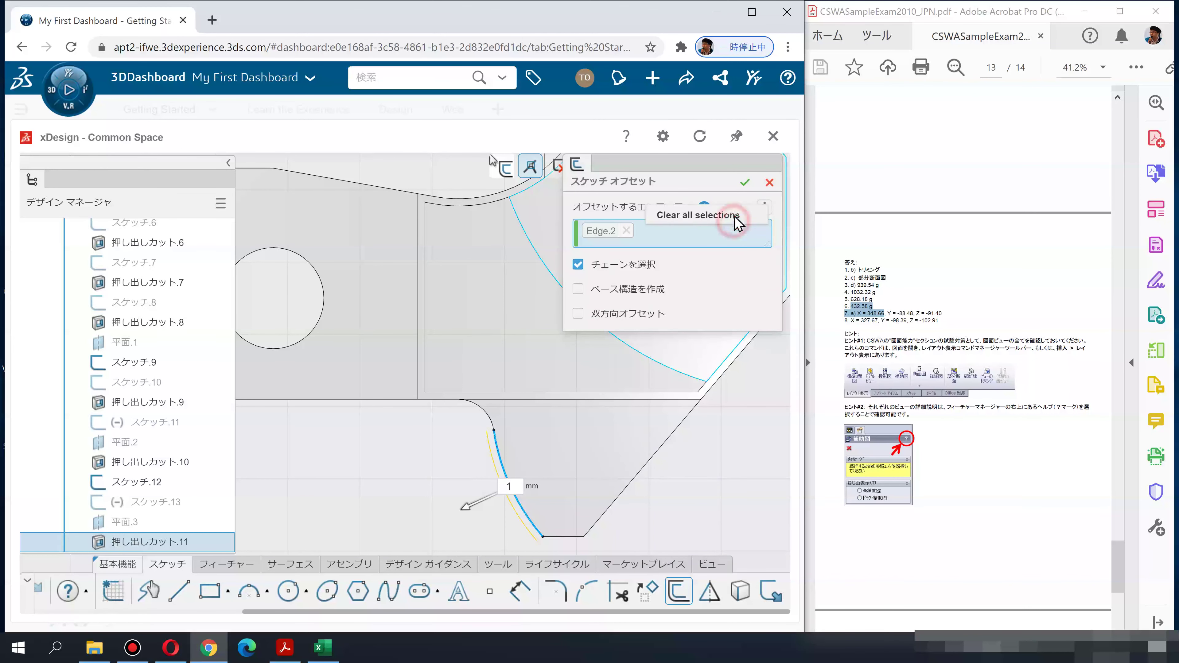
click(578, 295)
scroll(464, 358, down, 2)
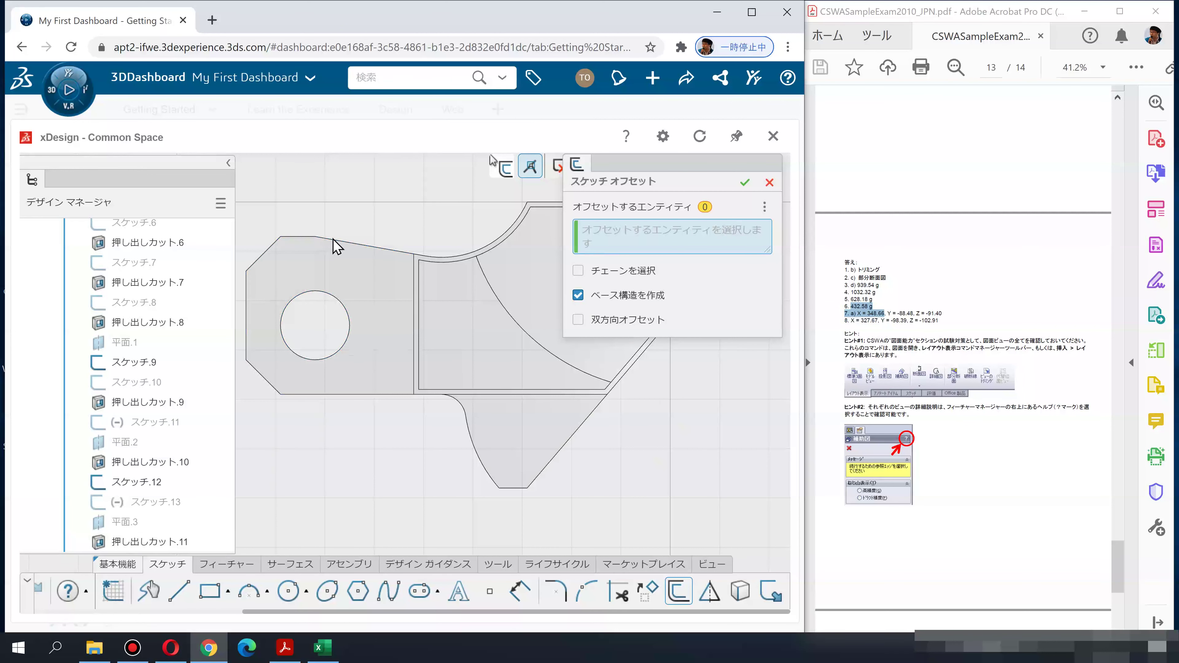
Pick the sloped top edge, exit without keeping the offset, and restart Sketch Offset
click(348, 246)
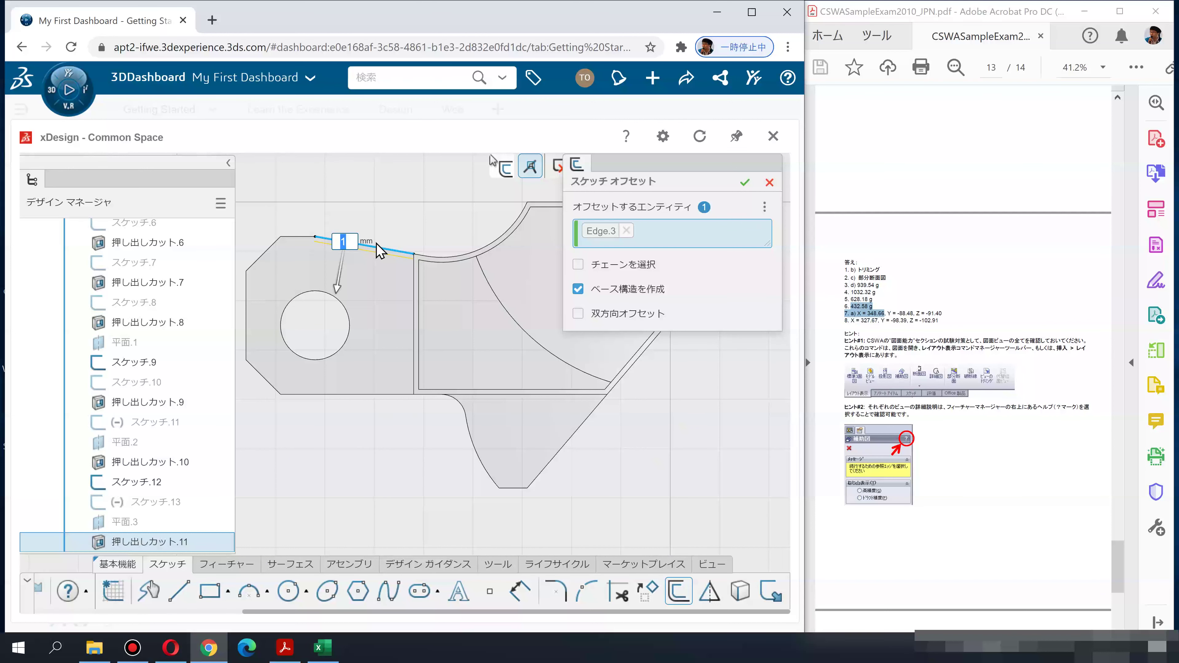
key(Return)
scroll(362, 233, up, 2)
scroll(365, 236, up, 3)
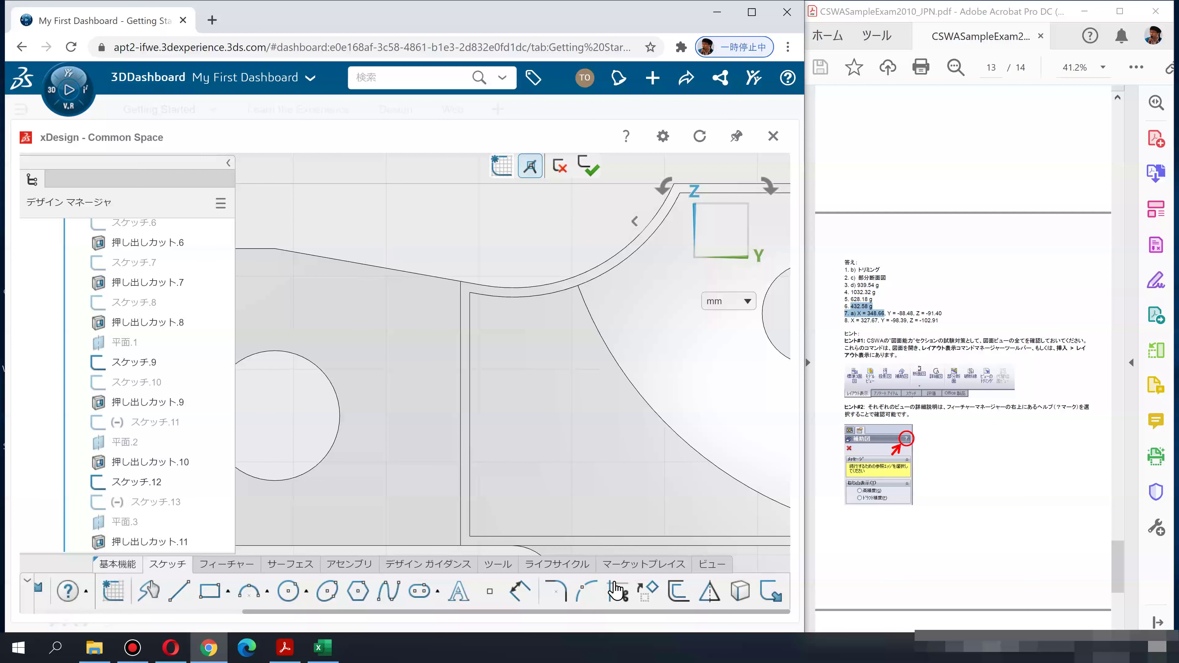
click(678, 591)
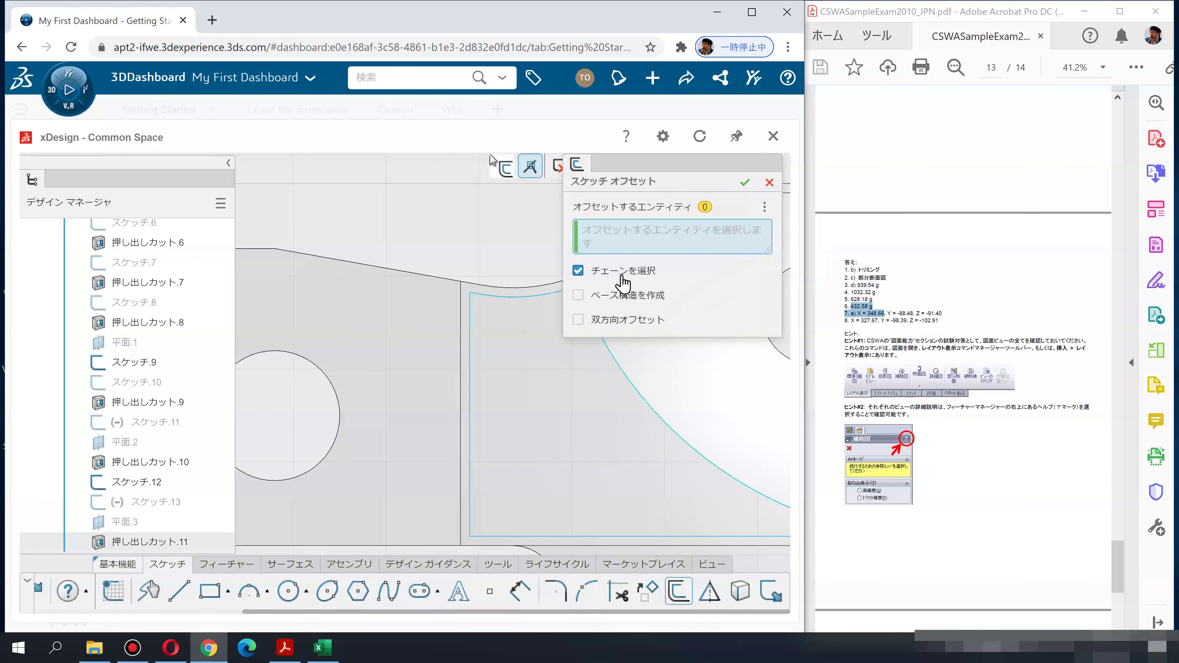
Offset the sloped top edge 1 mm as construction geometry
click(605, 294)
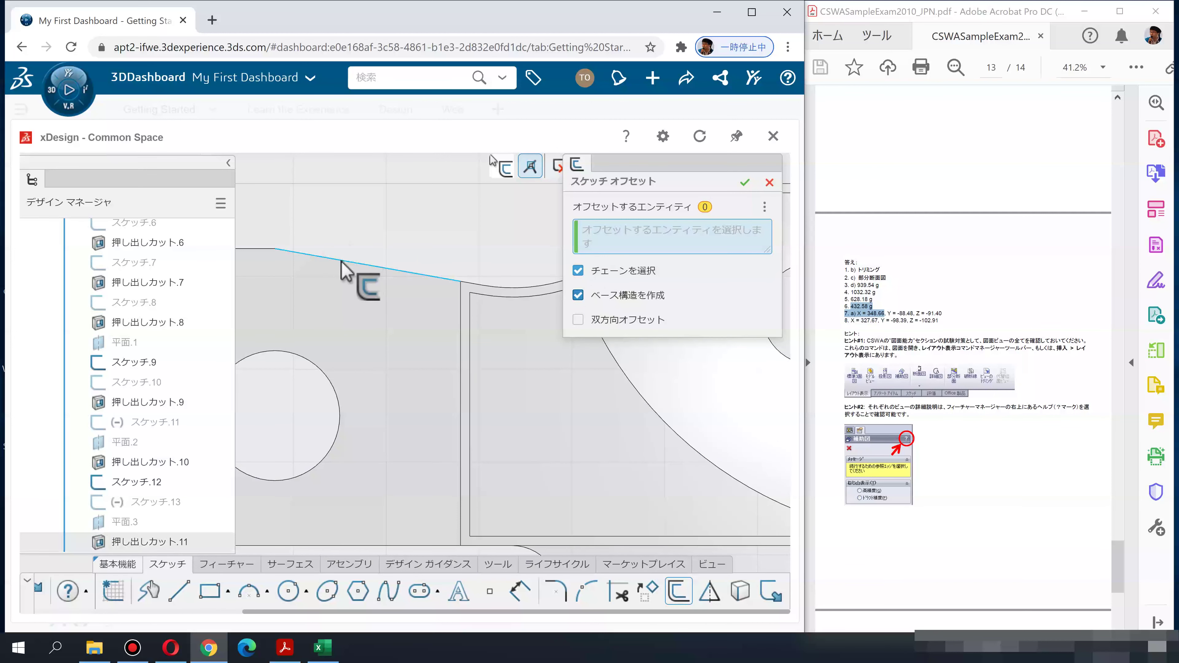
click(374, 262)
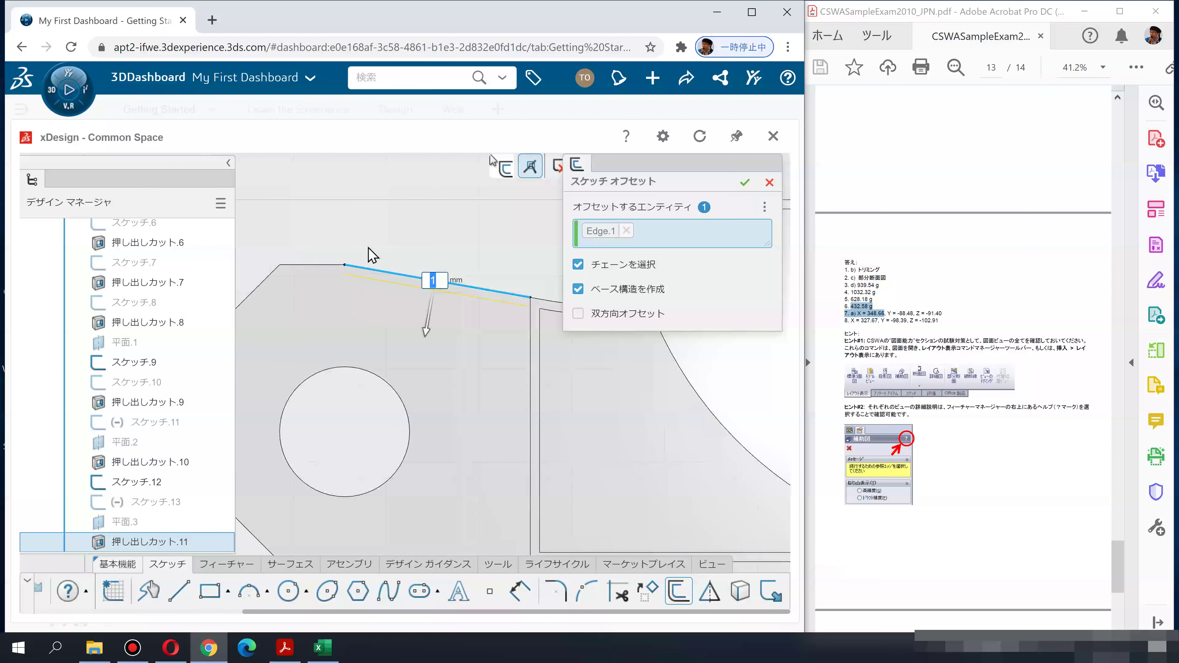
click(318, 266)
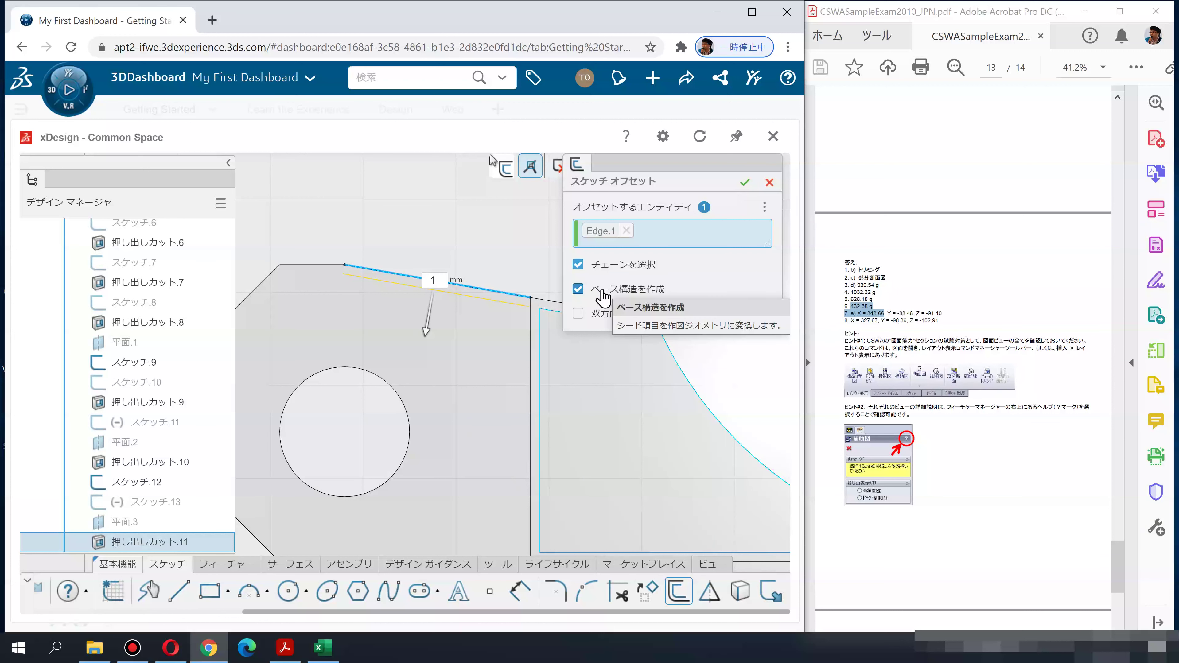
click(744, 182)
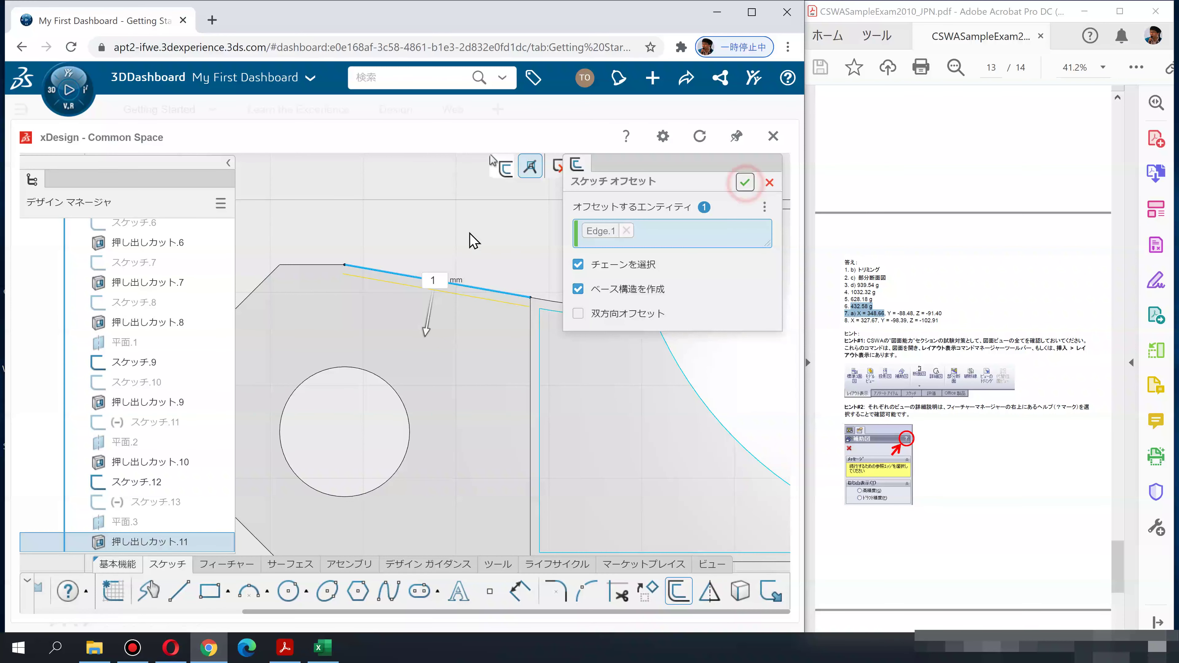
Select the offset line together with the top edge and apply a relation between them
click(377, 272)
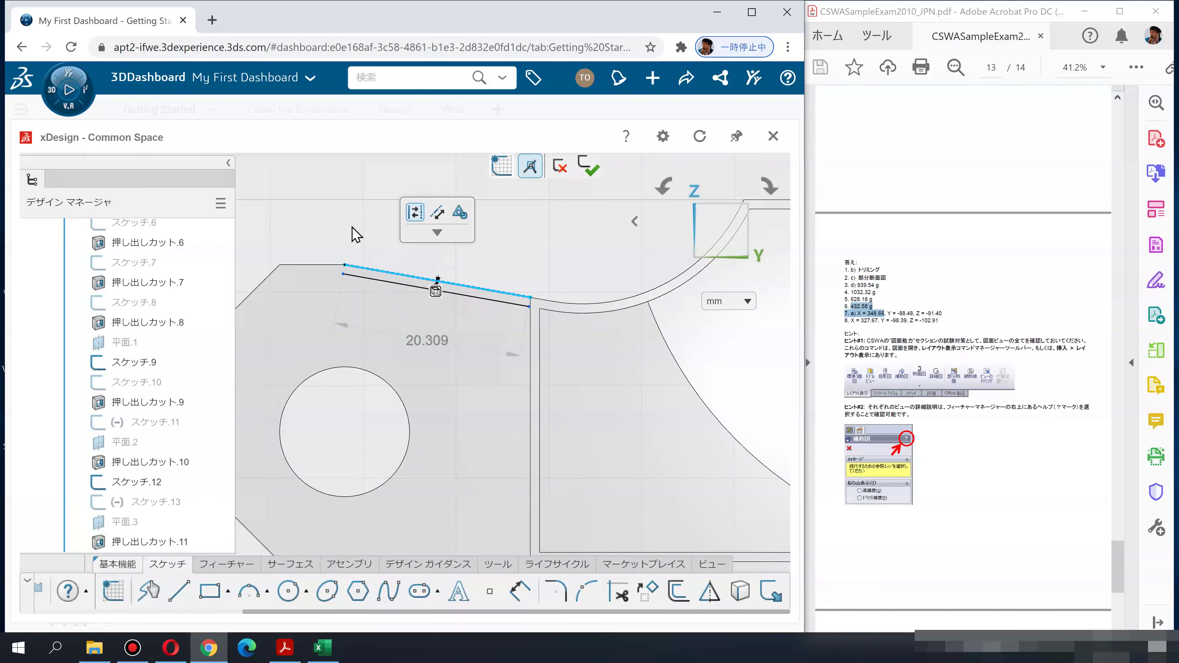
click(341, 232)
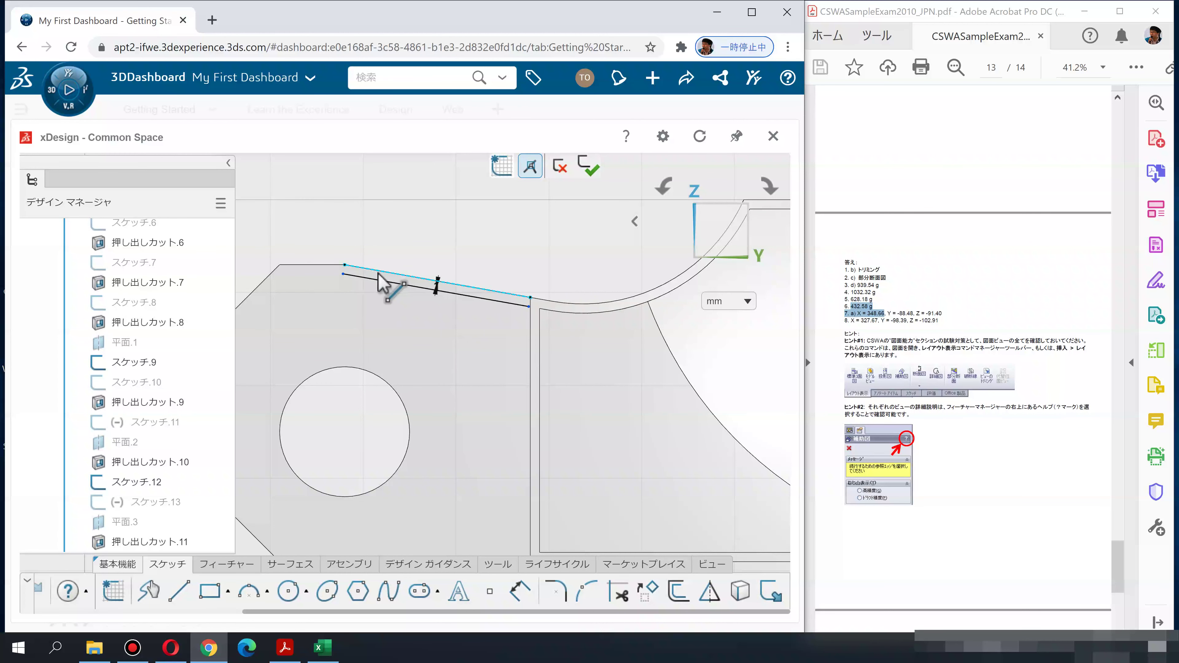
click(425, 273)
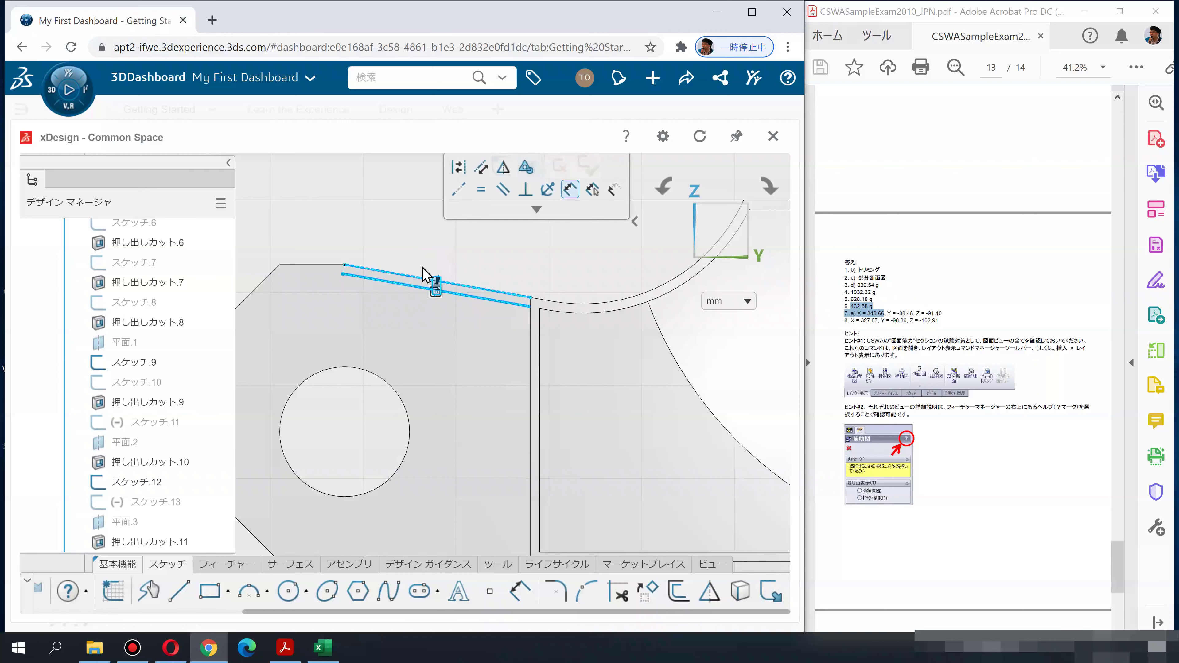
click(478, 256)
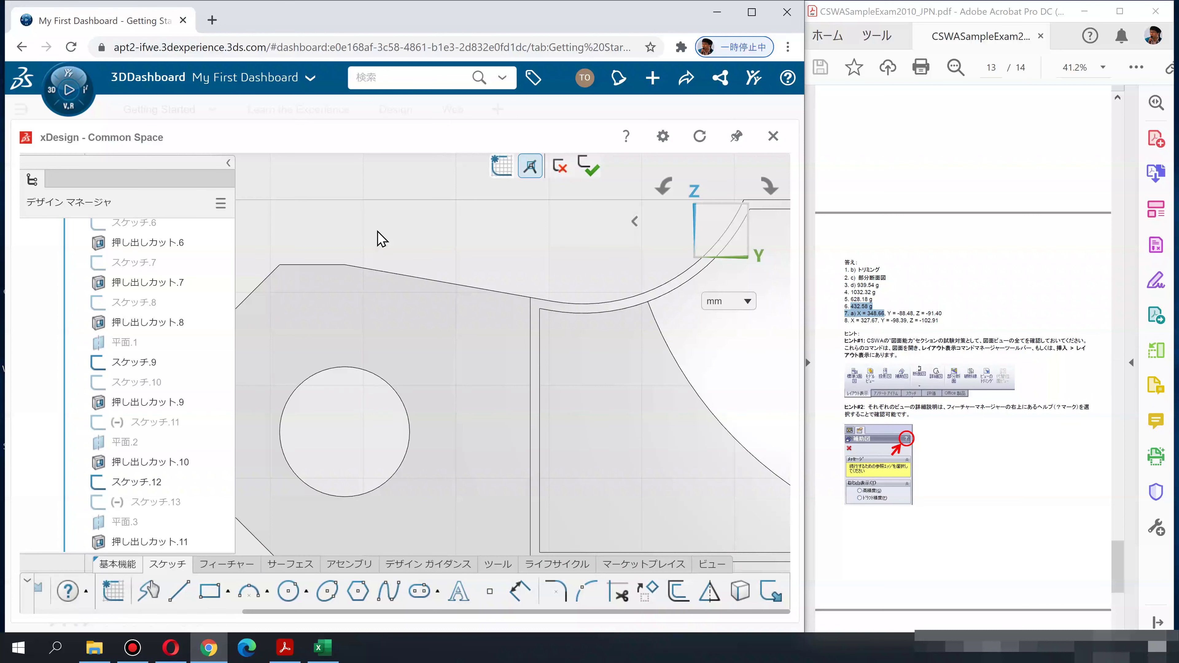
Draw a small square rectangle above the part
click(209, 591)
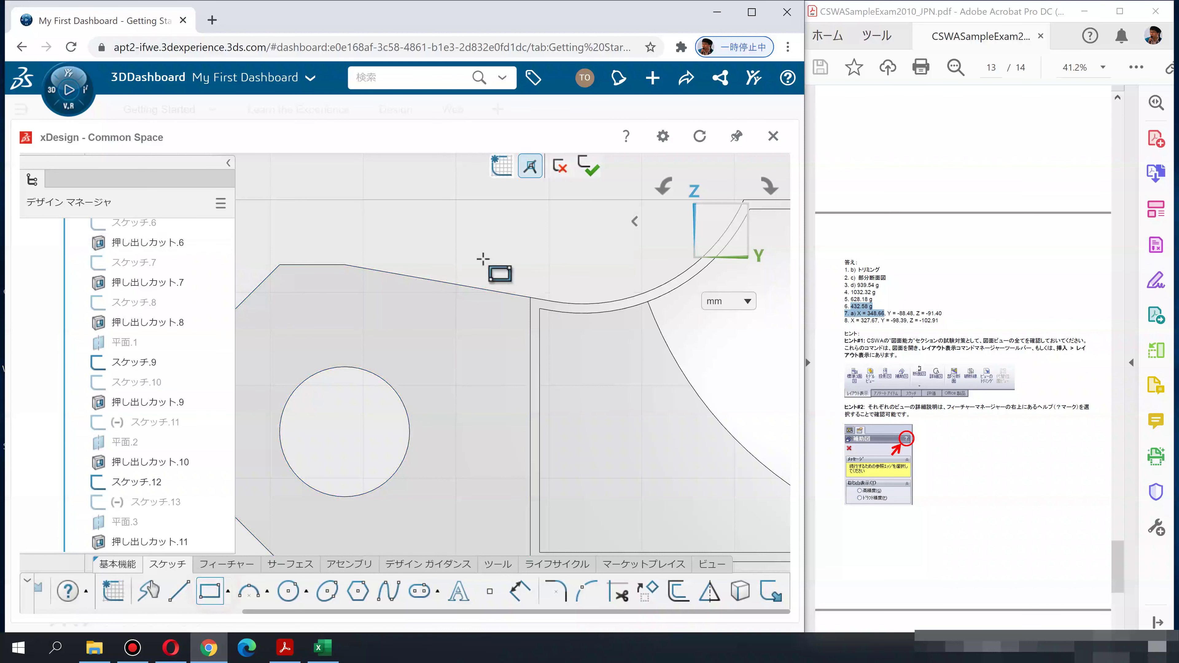
ctrl+middle_drag(435, 275, 495, 390)
click(399, 299)
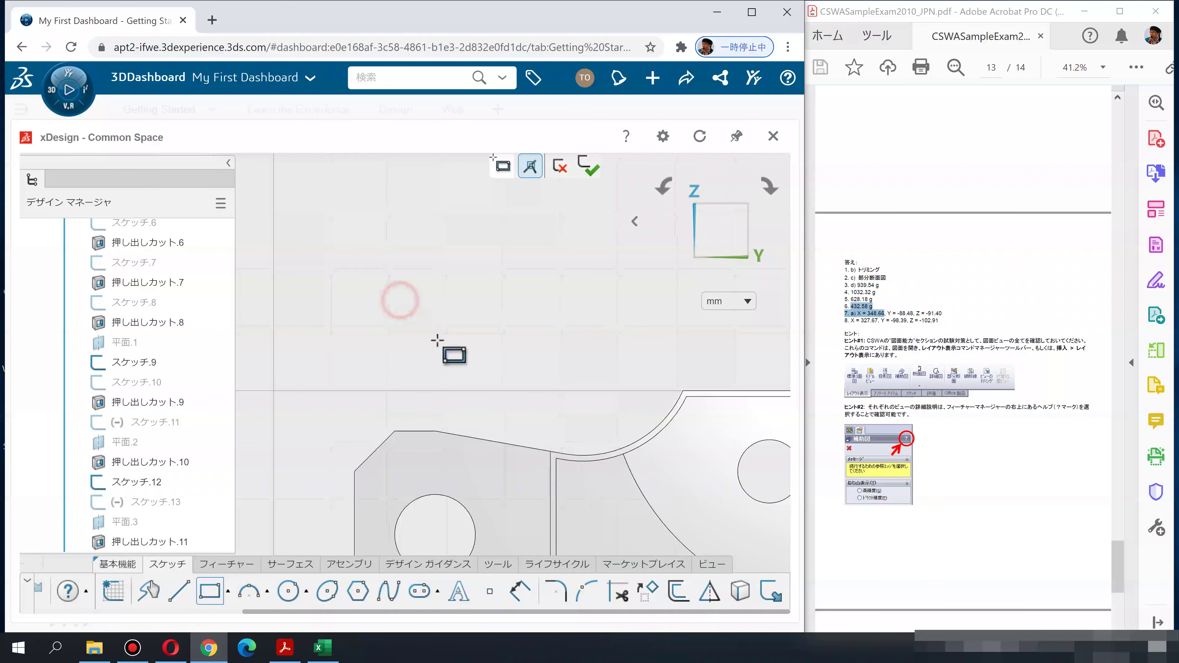
click(490, 390)
key(Escape)
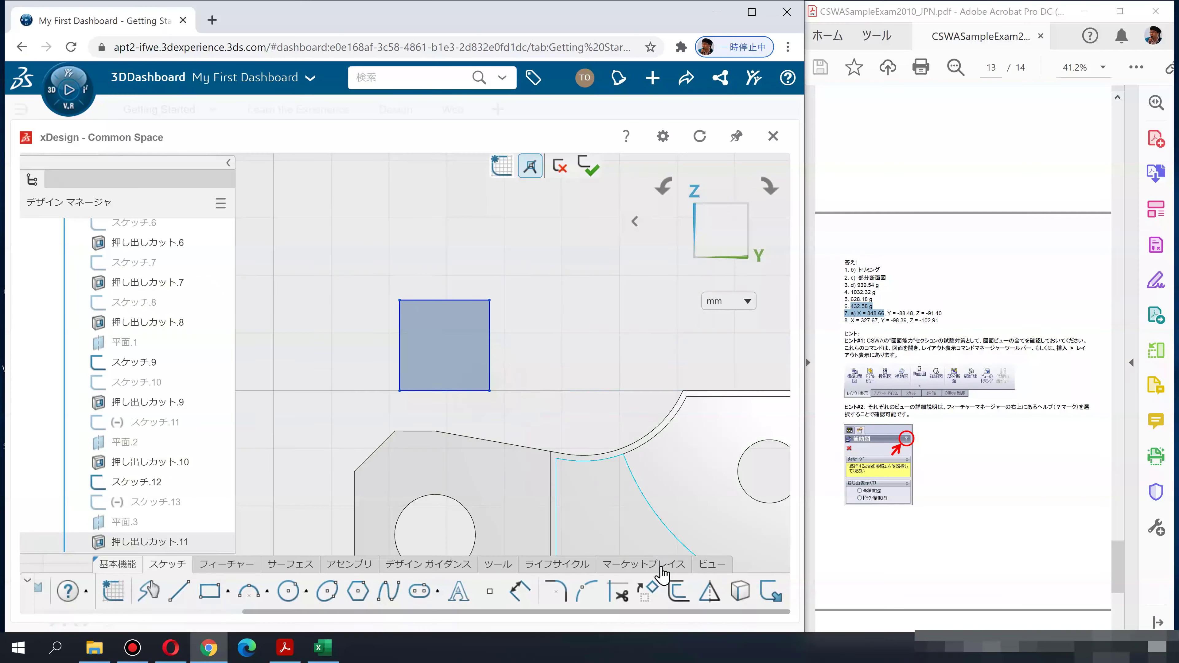
Test offsetting the square's right edge with Select Chain off, then clear the selection
click(677, 592)
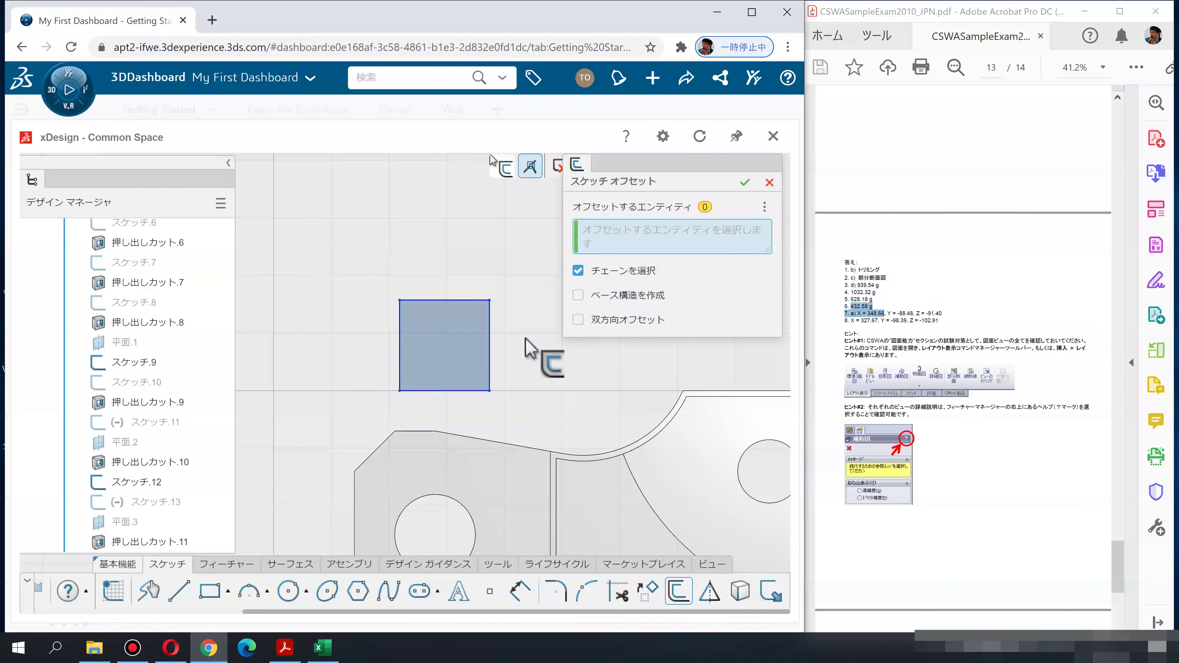
click(490, 330)
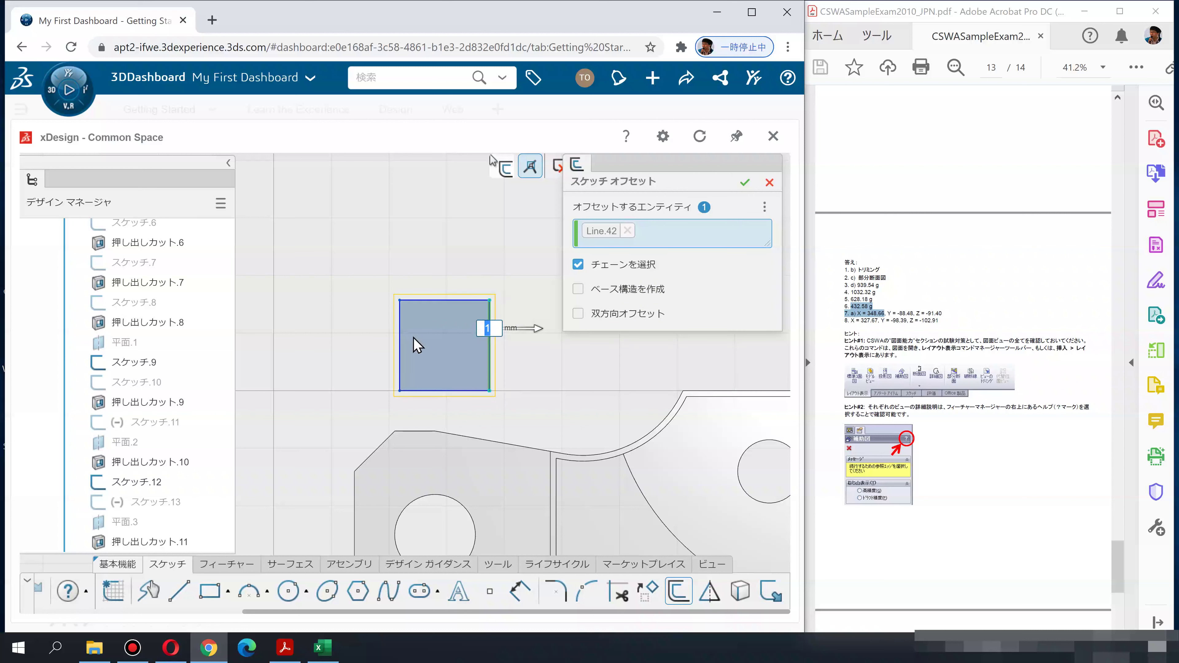
click(460, 309)
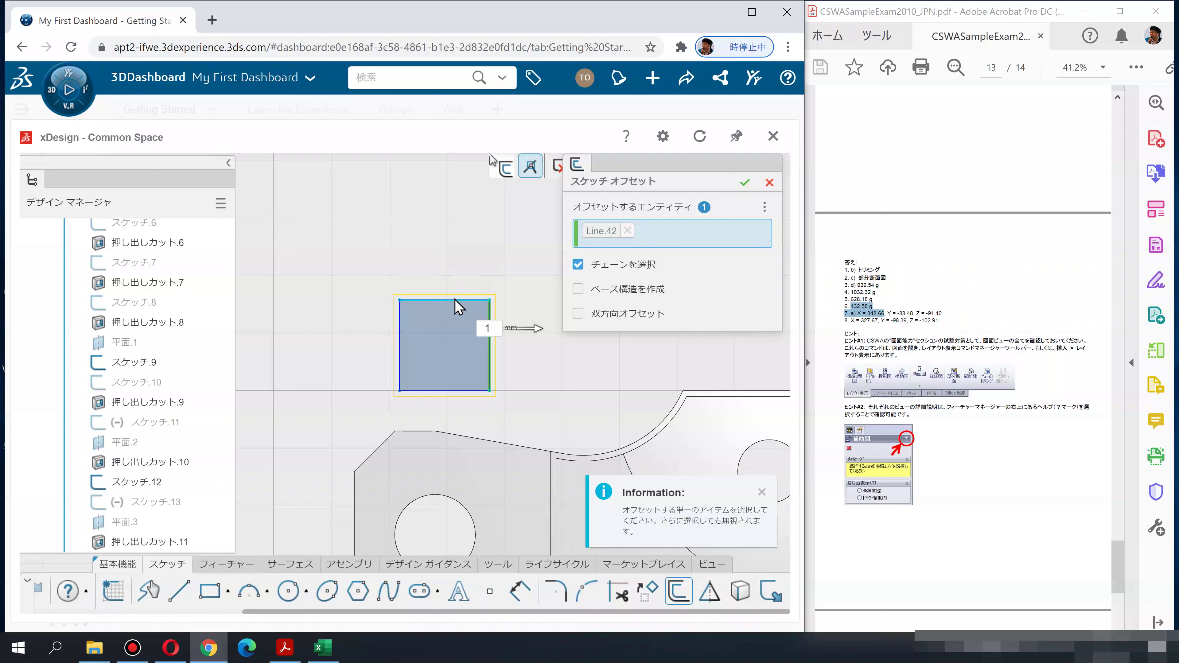
click(578, 264)
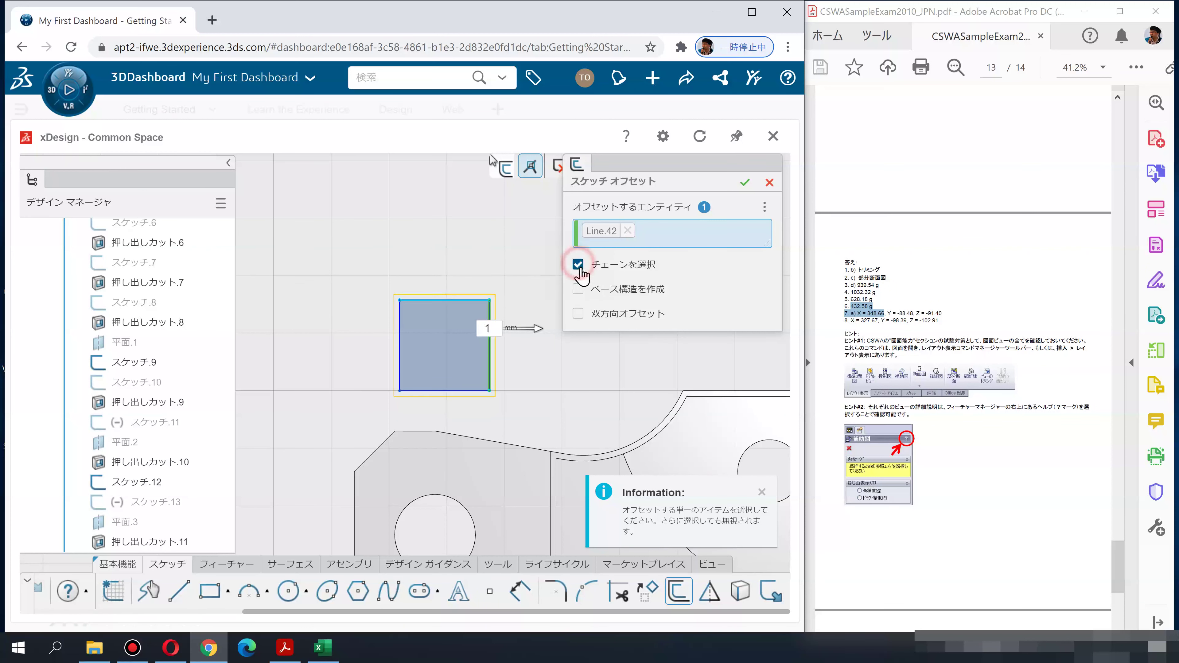
click(627, 230)
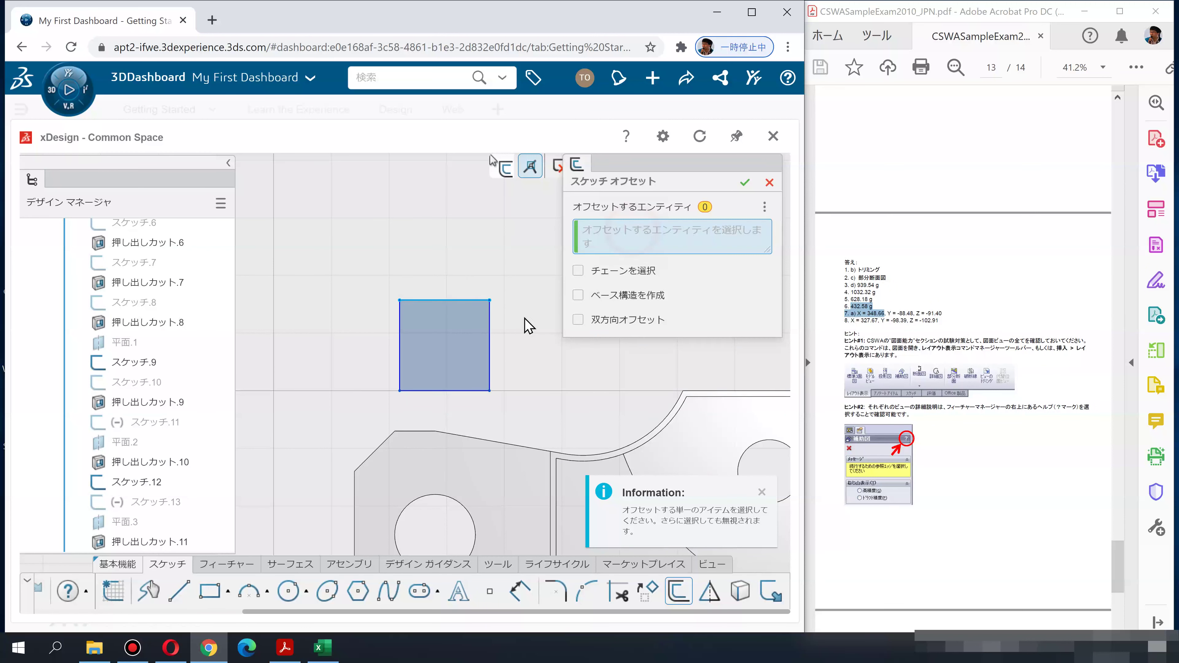
Reselect the right edge with Select Chain on at 1 mm, then clear and cancel the offset
click(489, 320)
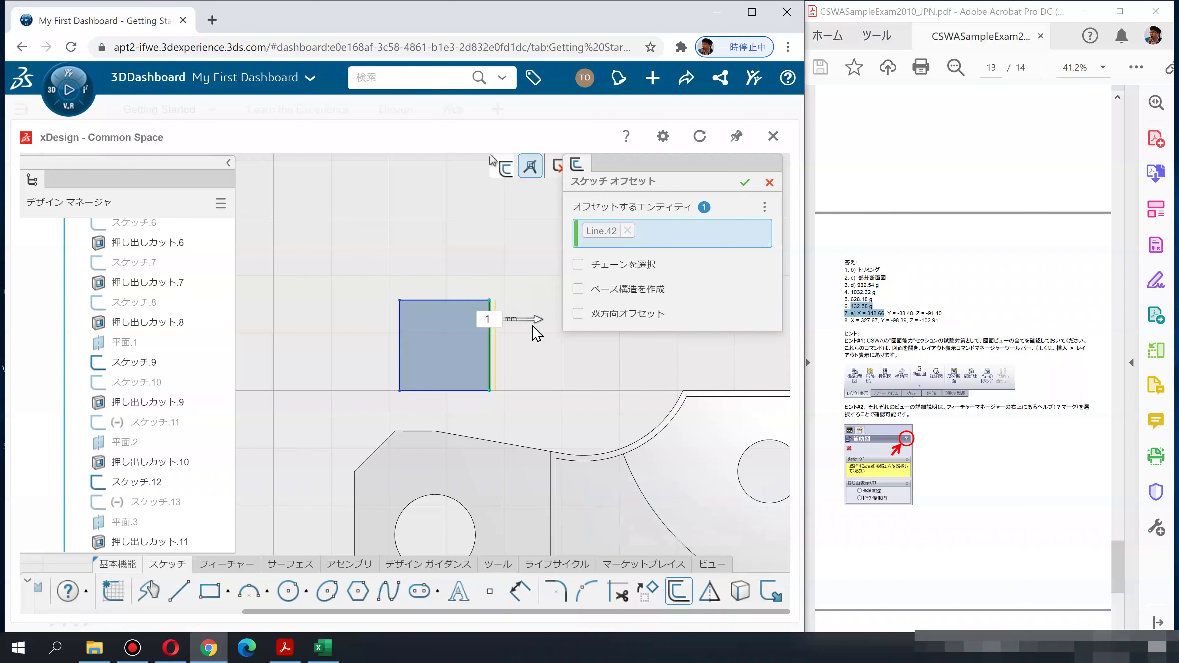
click(588, 268)
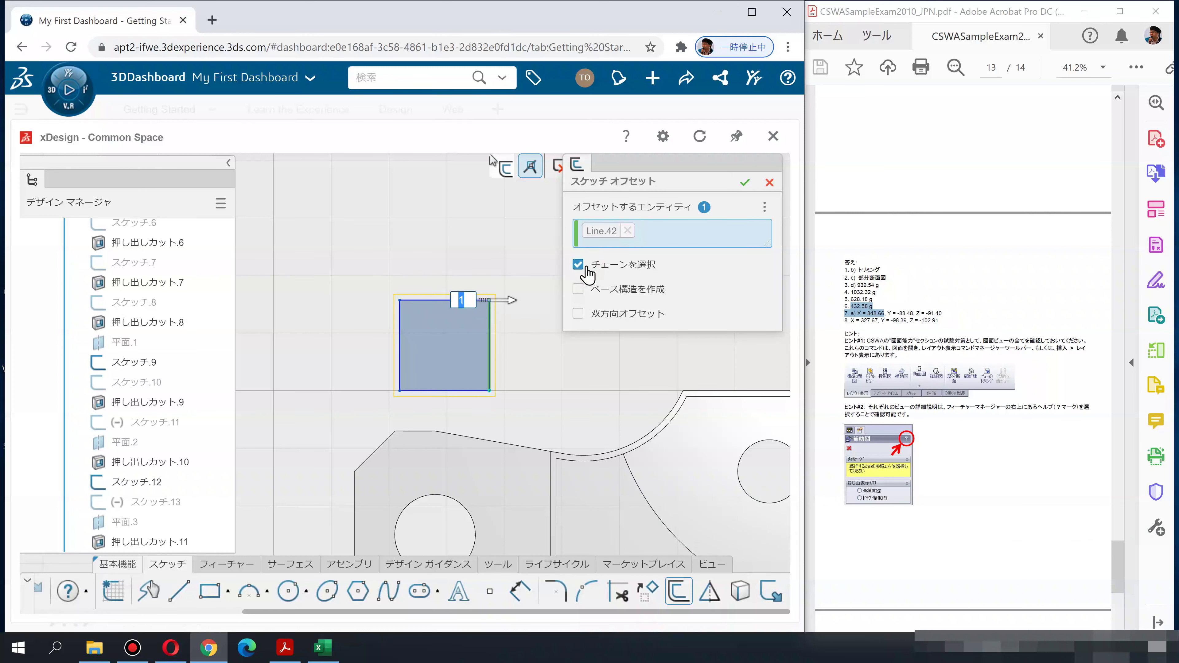
click(581, 268)
click(627, 230)
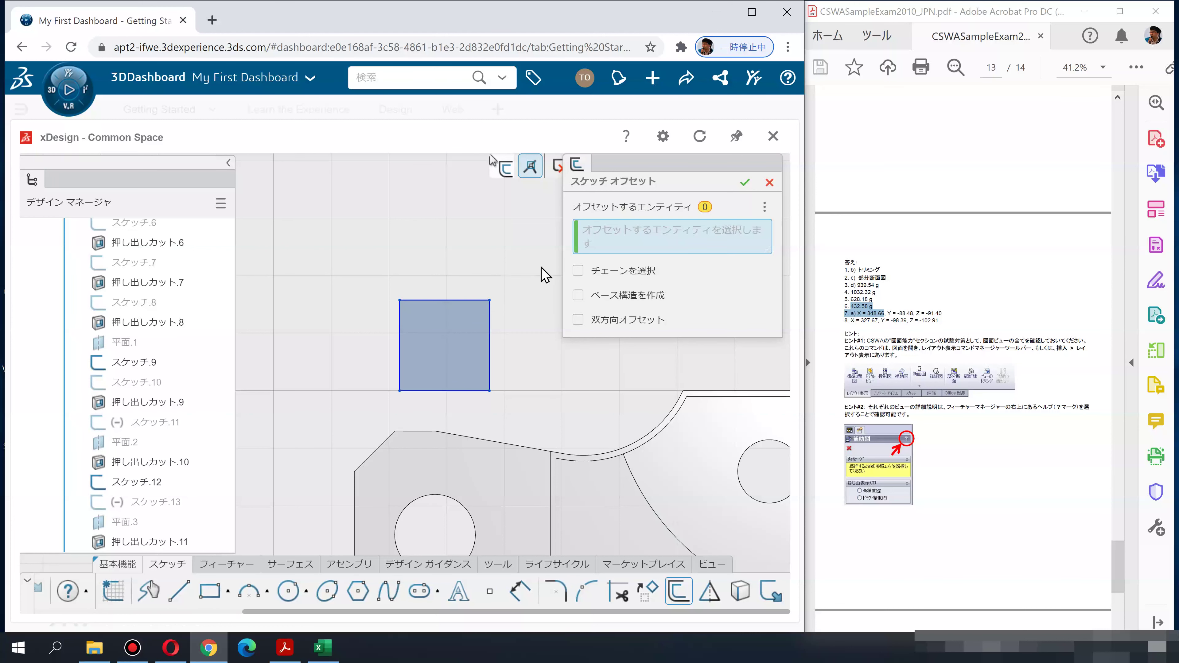
click(769, 182)
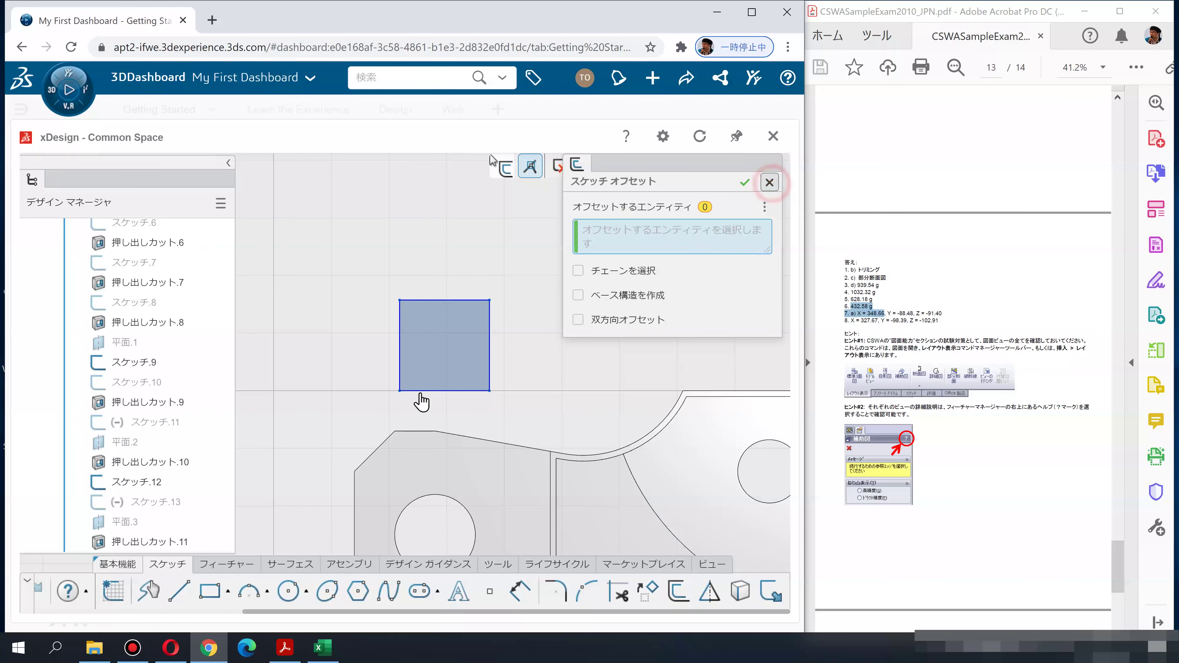
Window-select and delete the small square, exit the sketch, and orbit to an isometric view
click(361, 273)
drag(539, 422, 337, 282)
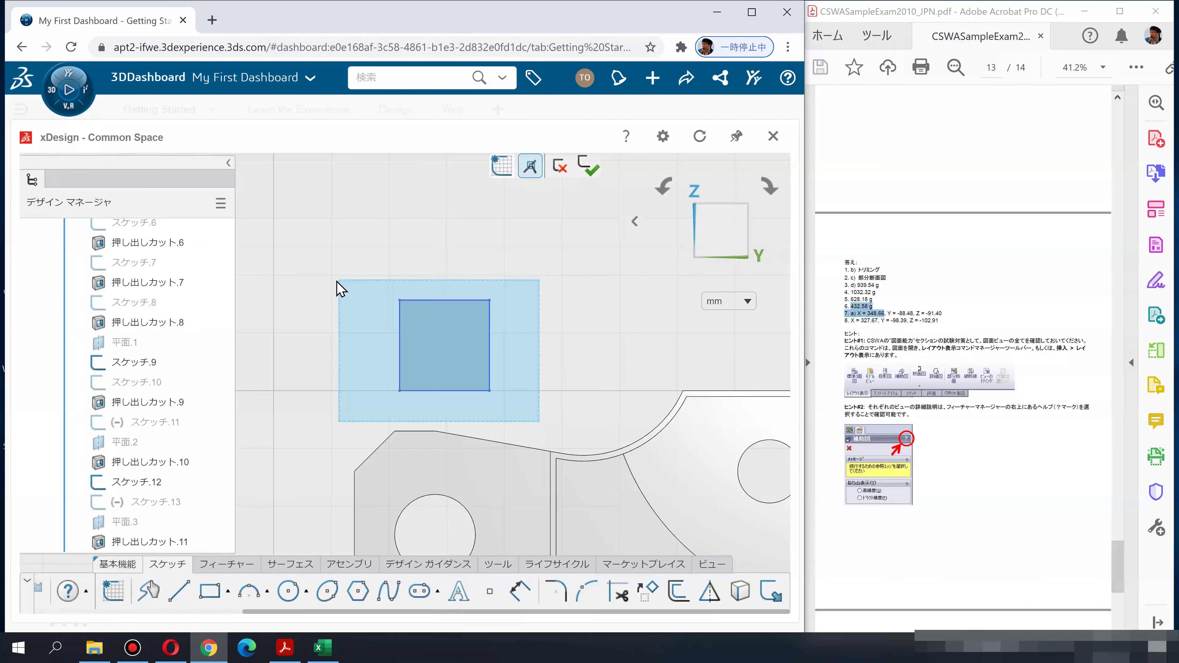
key(Delete)
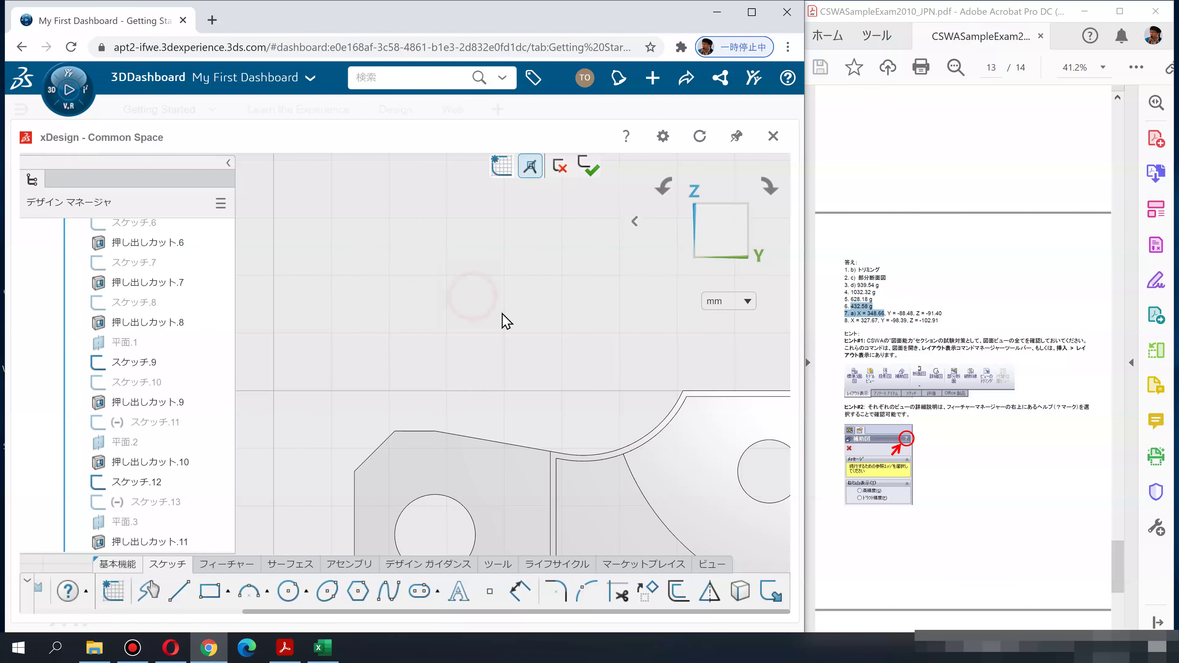
scroll(497, 321, down, 3)
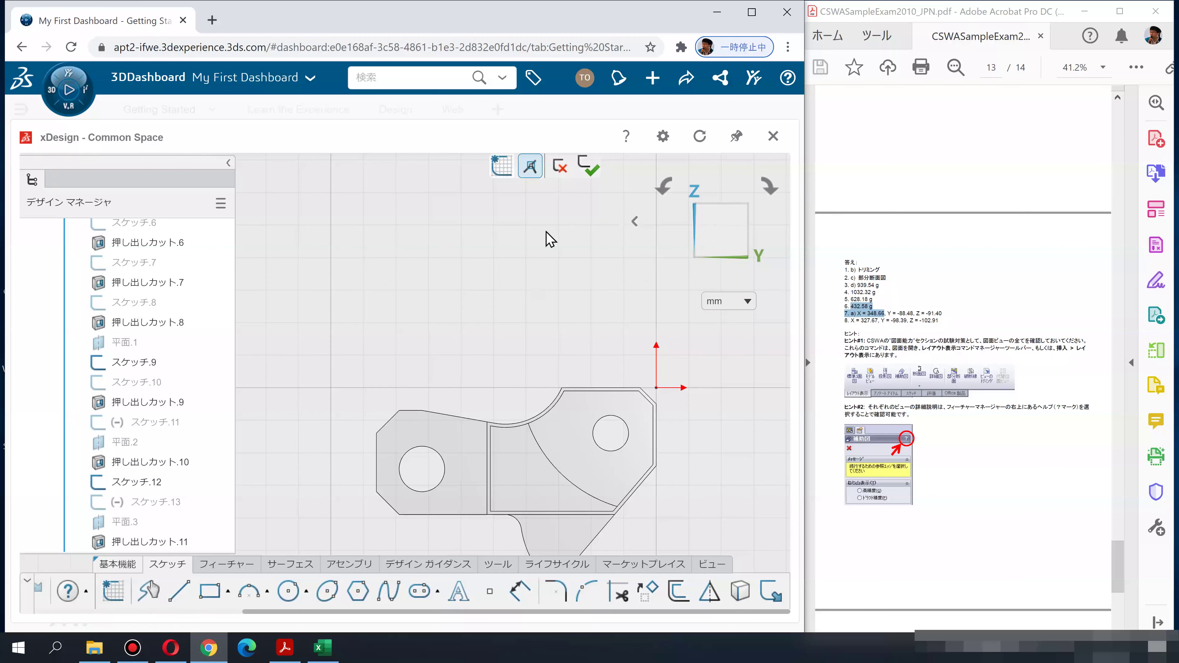
click(589, 169)
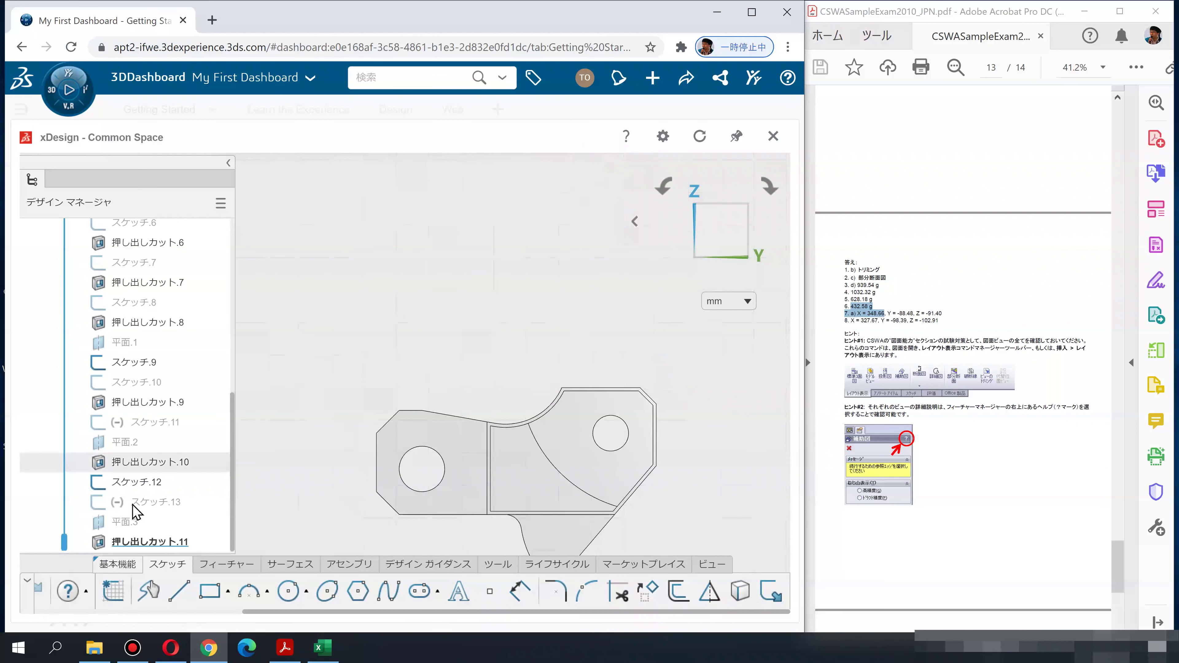
mouse_move(476, 314)
middle_down()
mouse_move(437, 405)
mouse_move(474, 532)
mouse_move(640, 477)
mouse_move(658, 504)
mouse_move(575, 477)
mouse_move(577, 502)
mouse_move(680, 395)
mouse_move(649, 442)
mouse_move(645, 545)
mouse_move(658, 474)
middle_up()
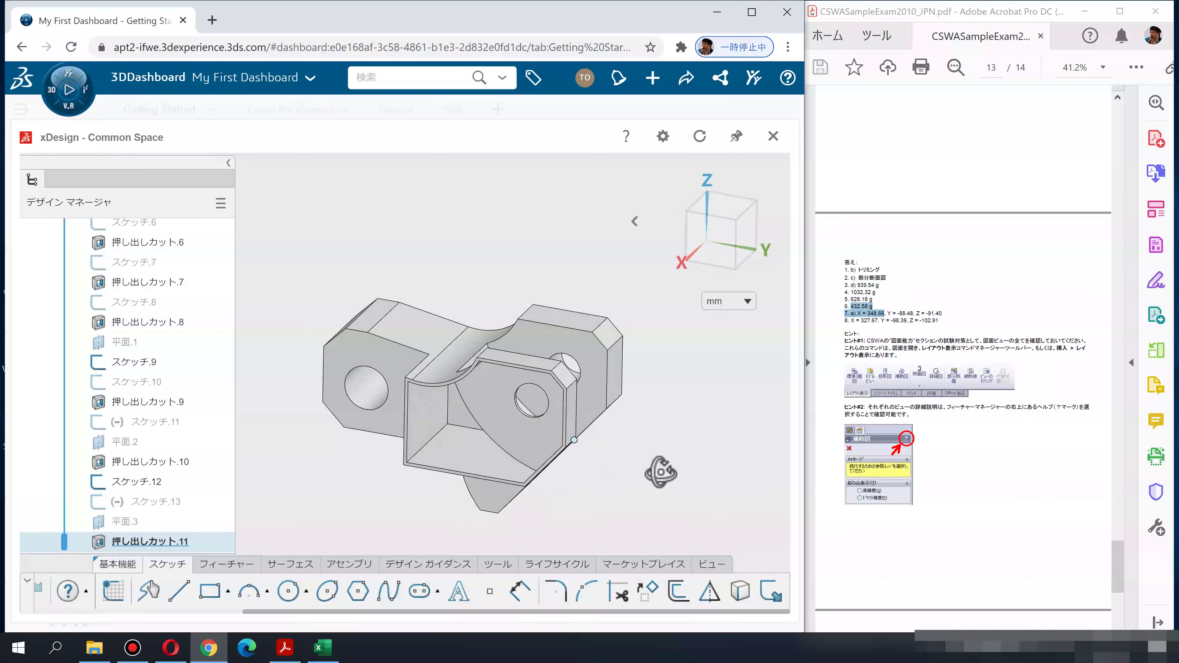
Set up a trial extrude as an Up To Next Geometry Cut, then cancel it
scroll(592, 500, up, 1)
scroll(586, 501, up, 1)
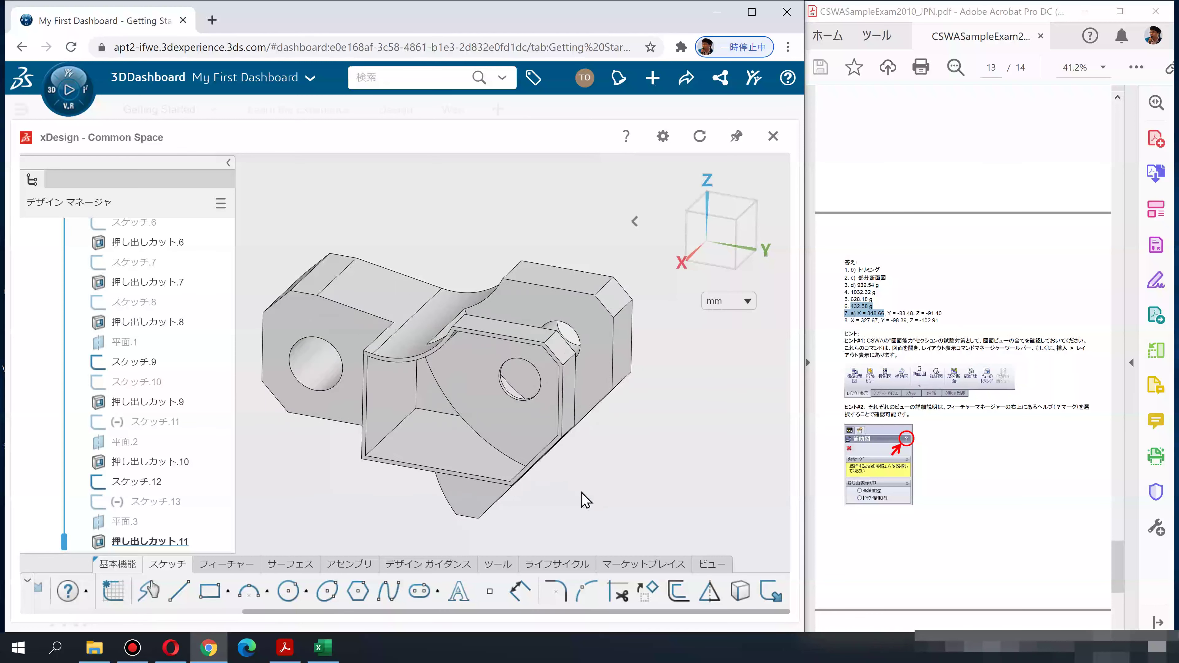
ctrl+middle_drag(583, 500, 608, 508)
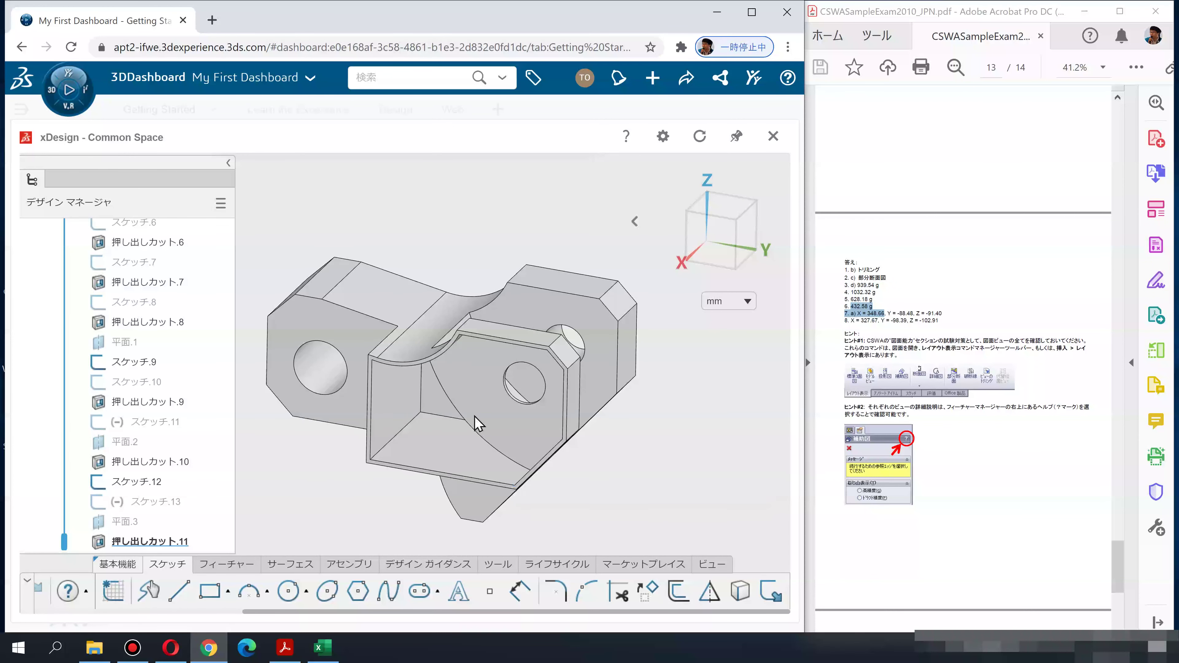
scroll(168, 409, up, 3)
scroll(169, 411, up, 5)
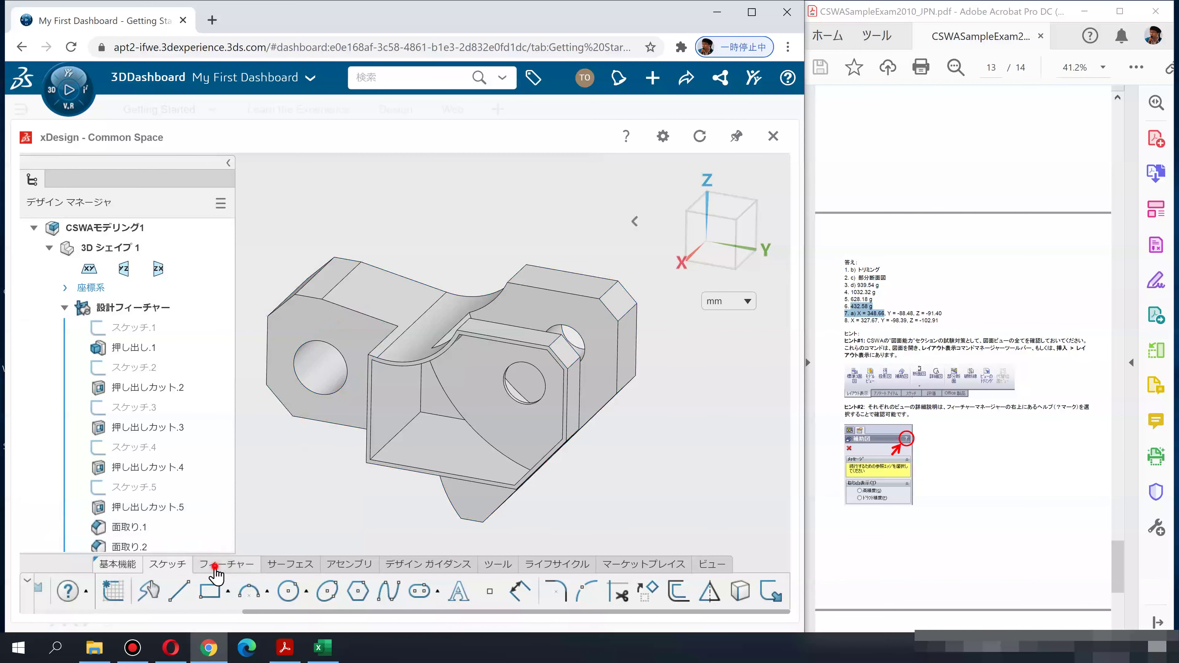
click(227, 564)
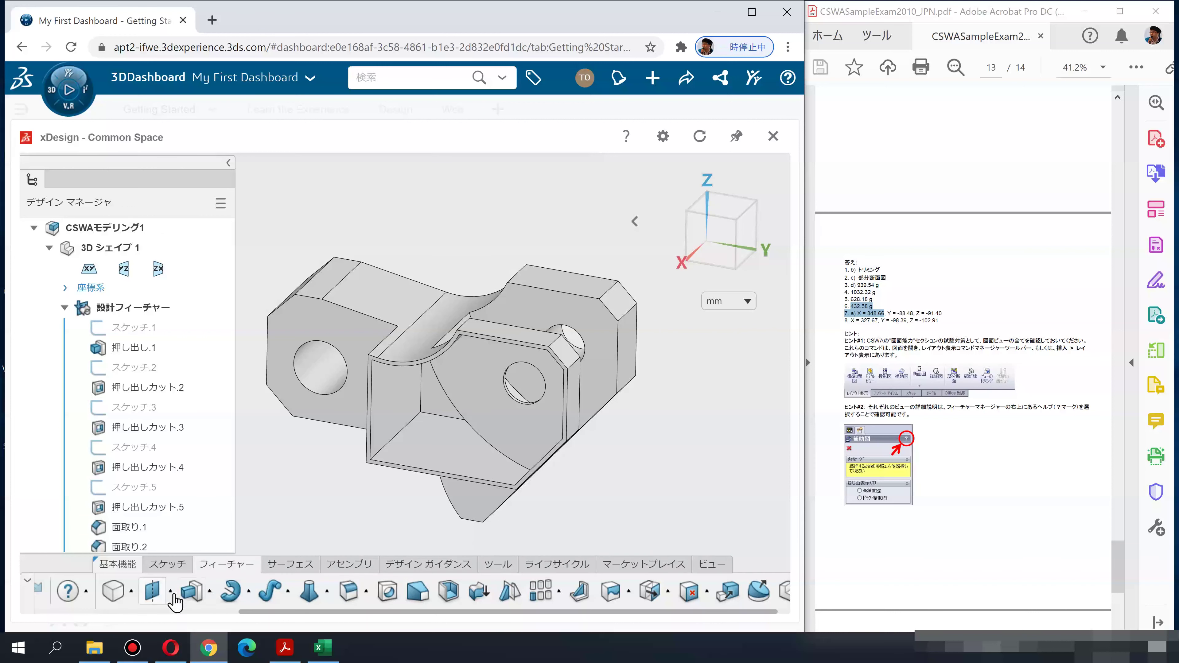
click(191, 591)
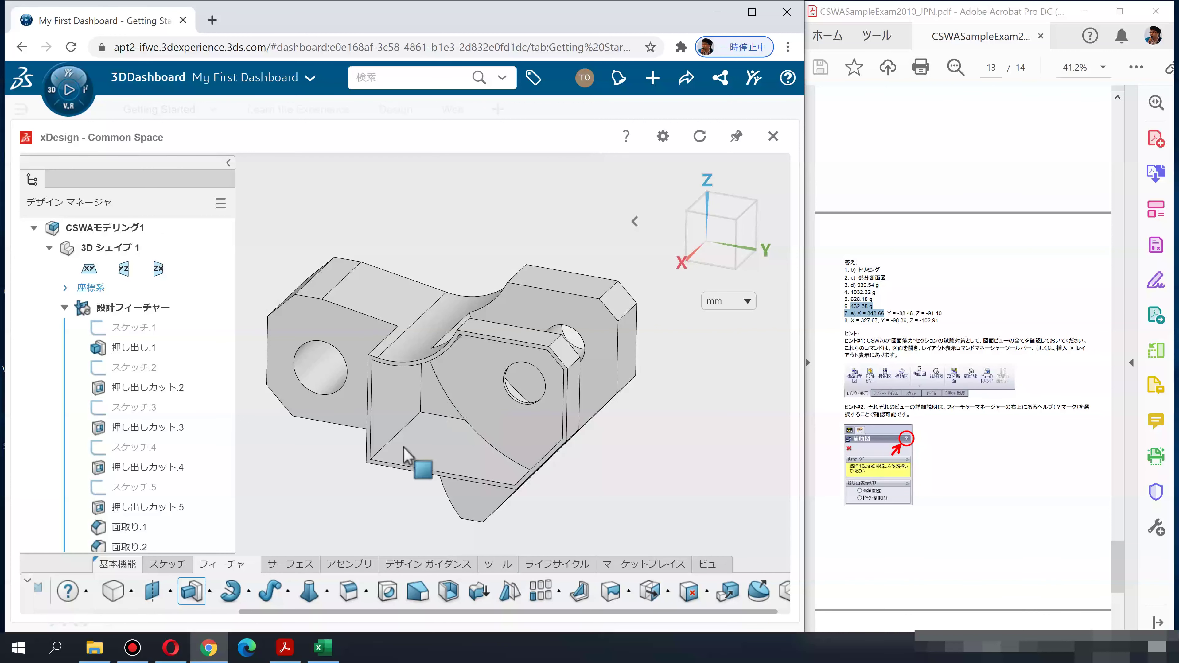
click(612, 385)
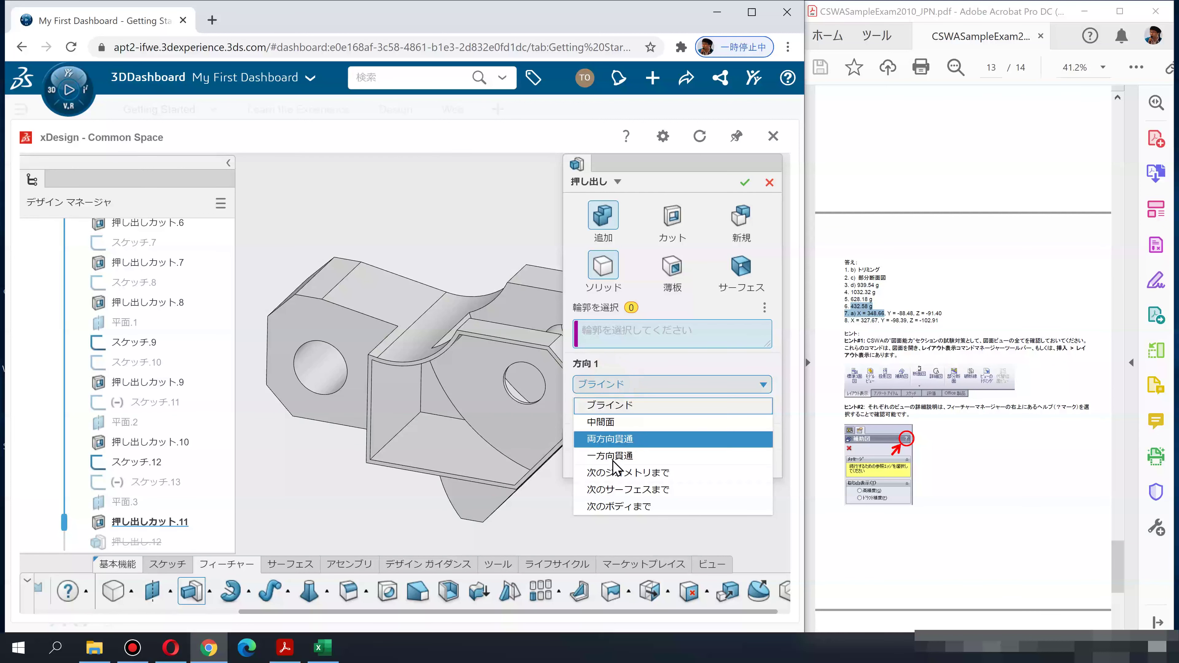
click(609, 474)
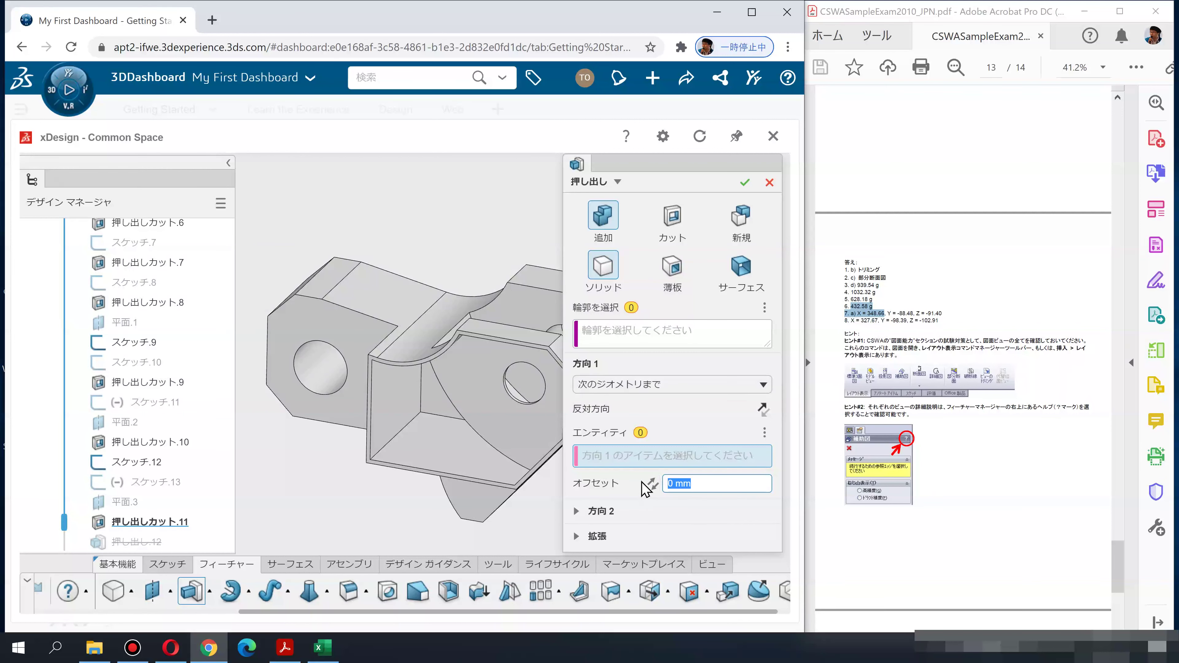
click(673, 216)
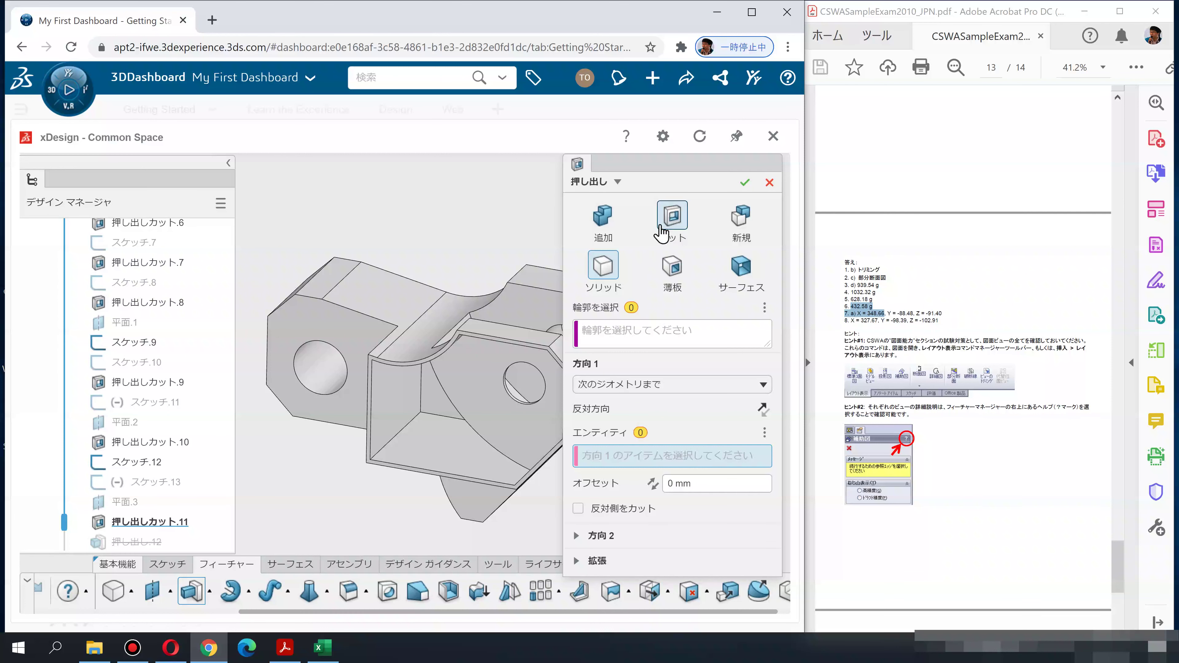
click(769, 186)
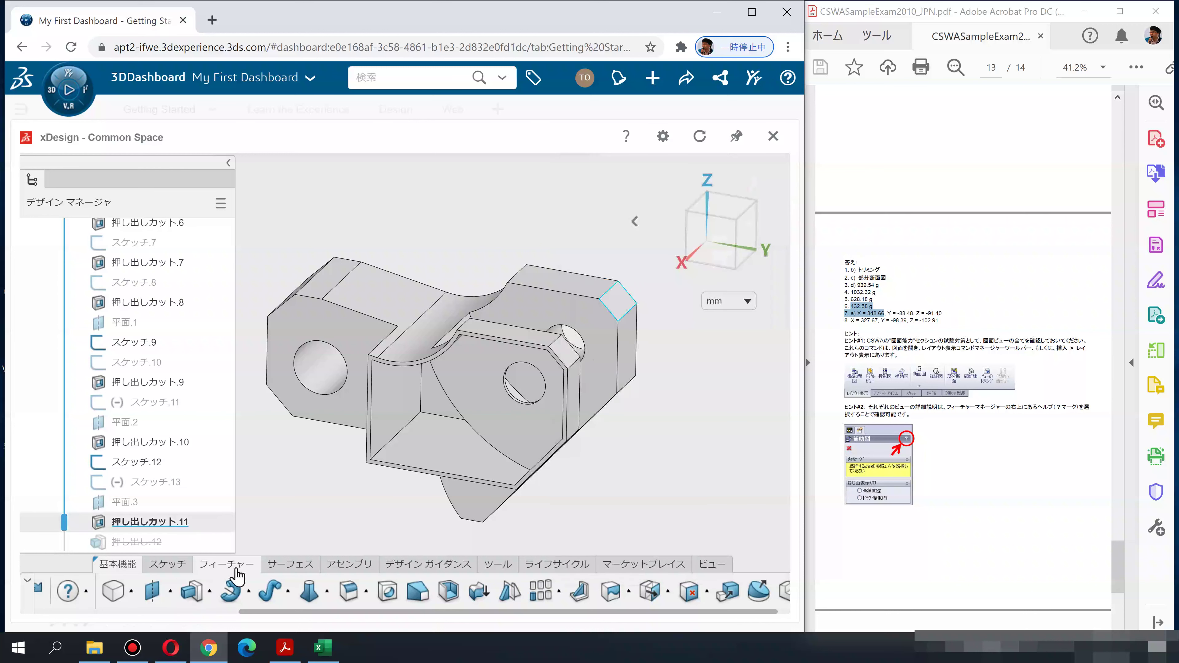
click(151, 545)
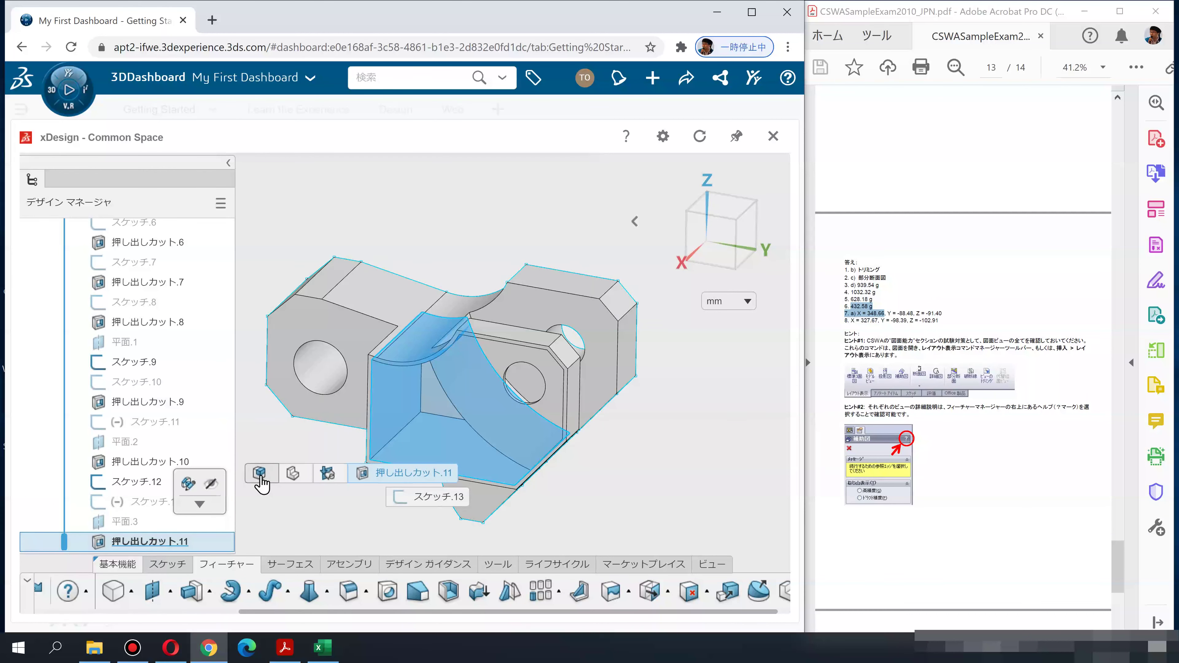
click(188, 483)
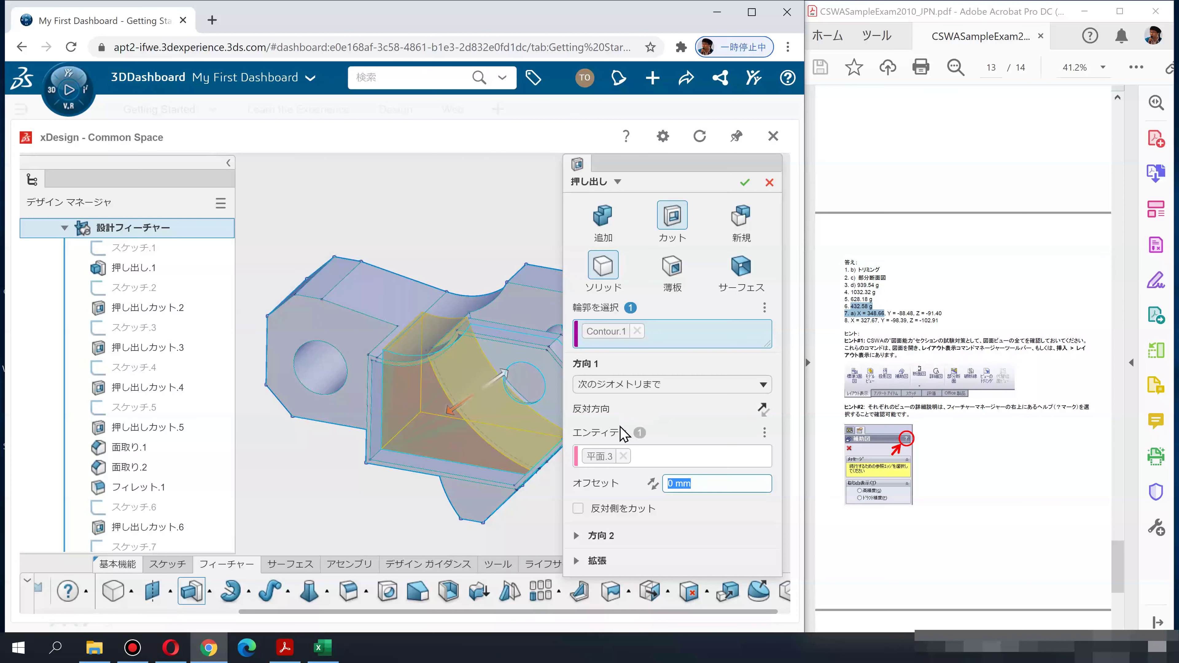
click(708, 484)
click(623, 457)
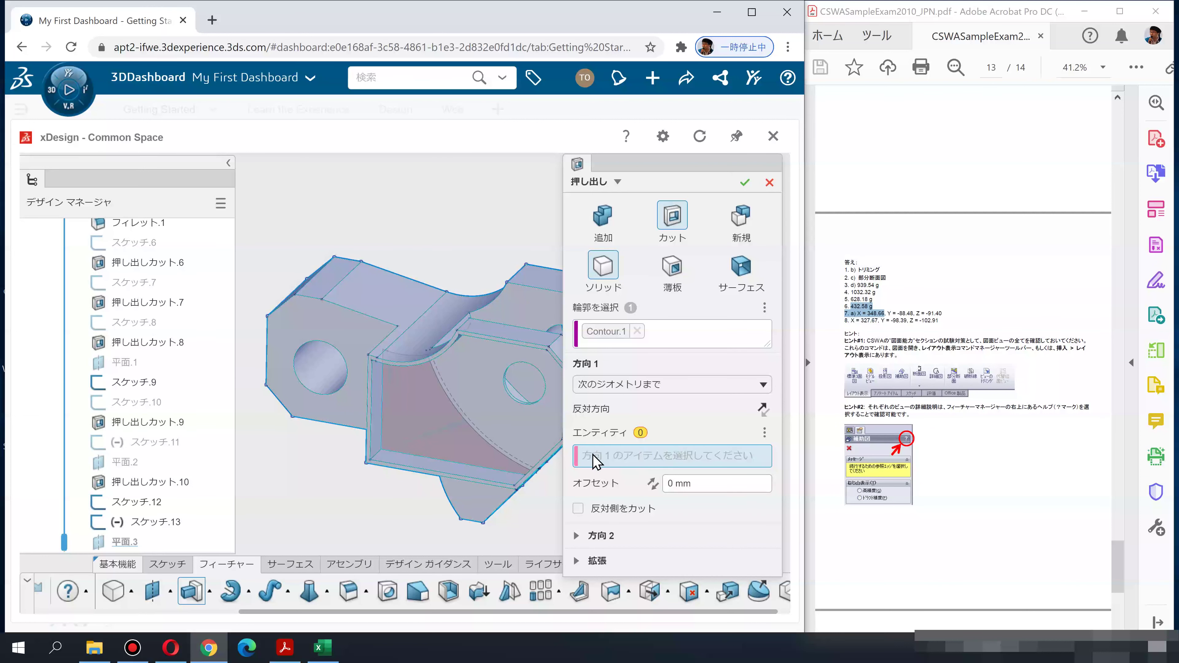
key(Escape)
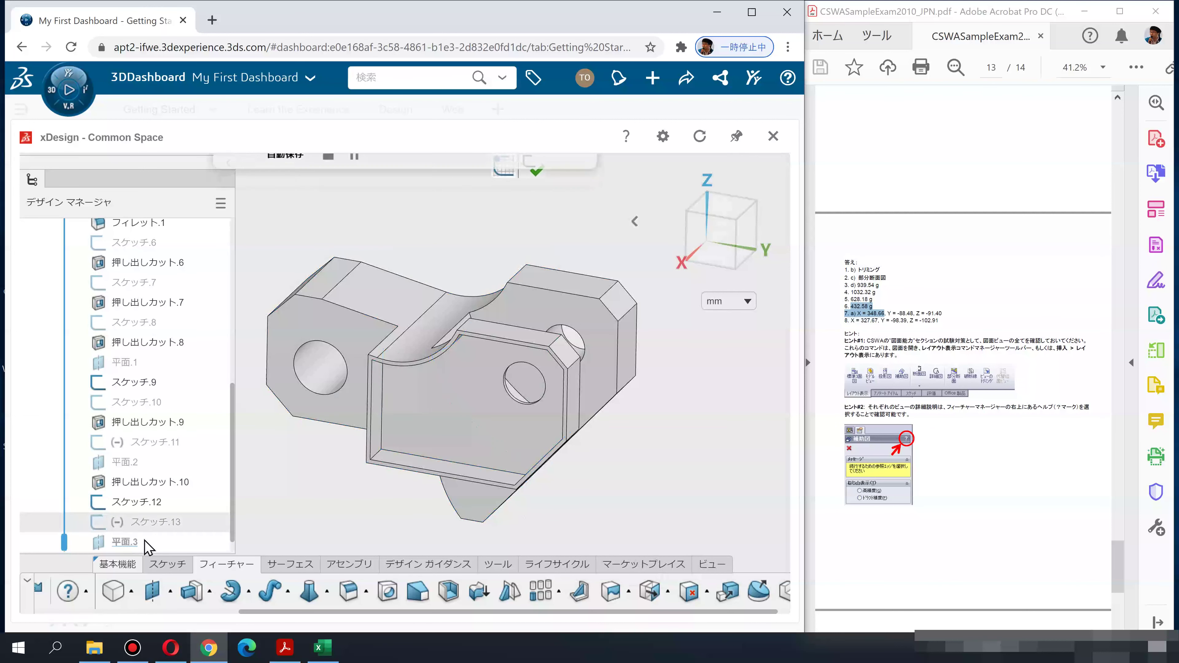
Roll the history to 押し出しカット.11, then open and leave editing of スケッチ.14
click(117, 543)
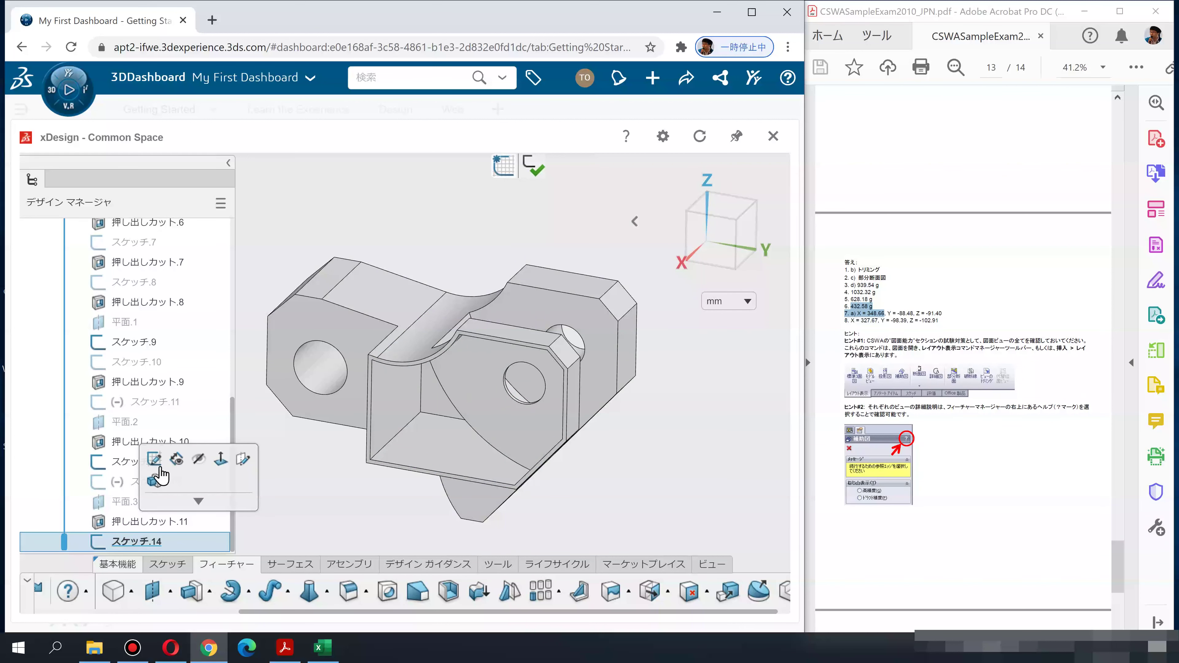
click(154, 461)
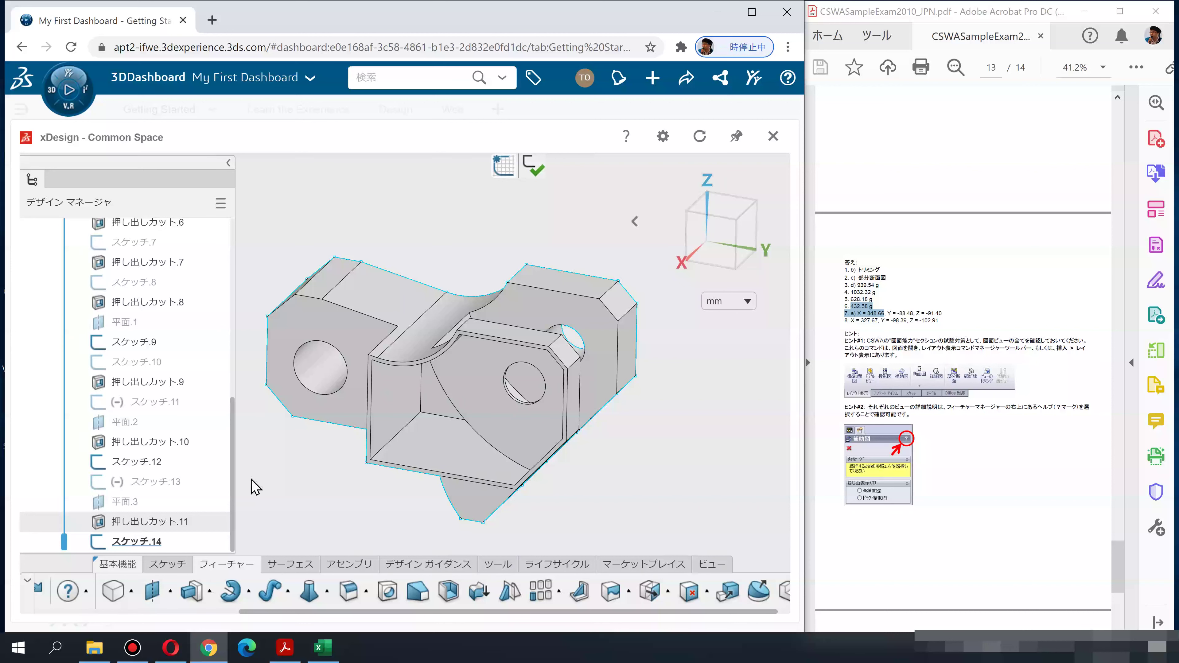
click(255, 482)
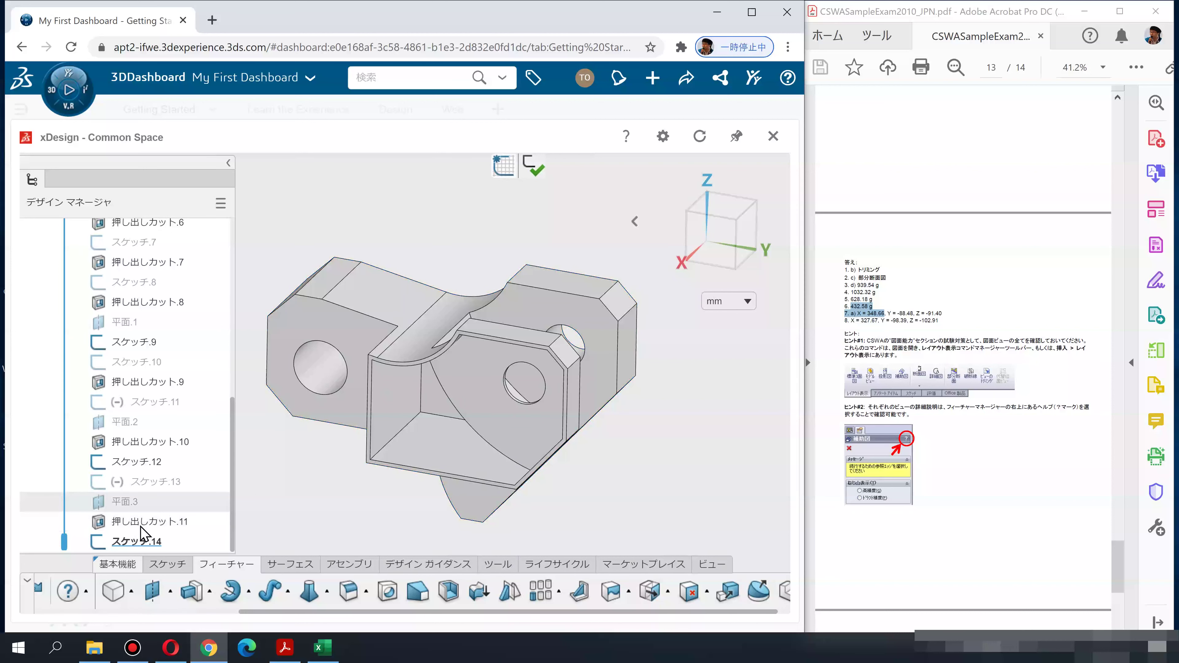
double_click(132, 529)
click(129, 527)
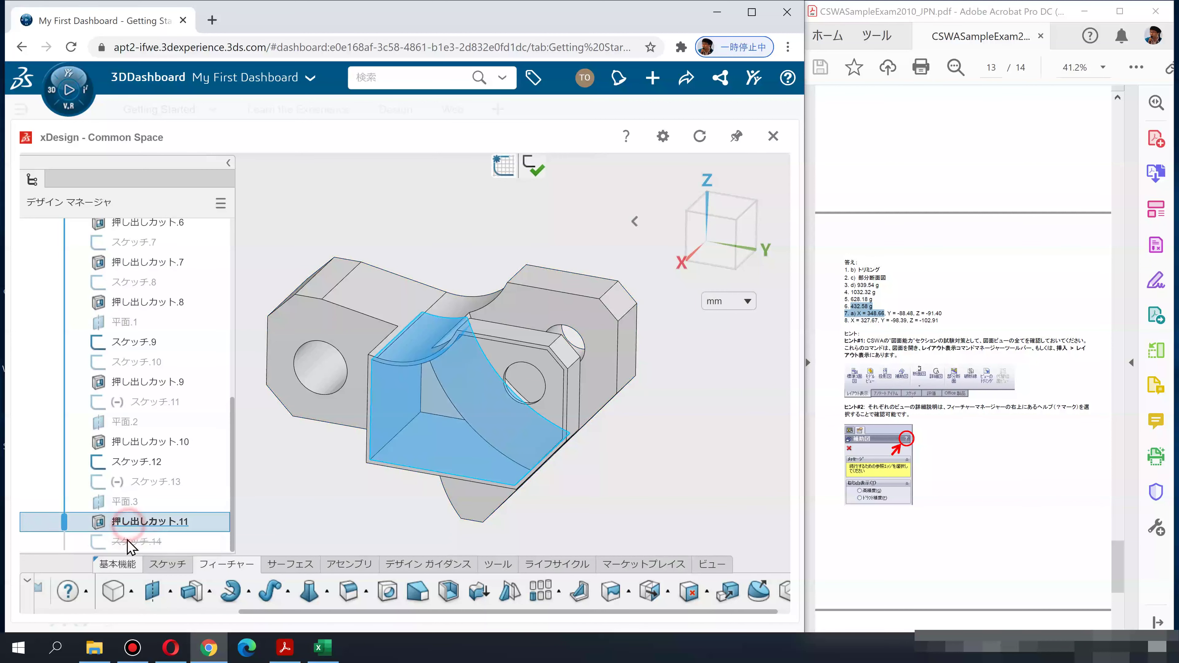
double_click(128, 541)
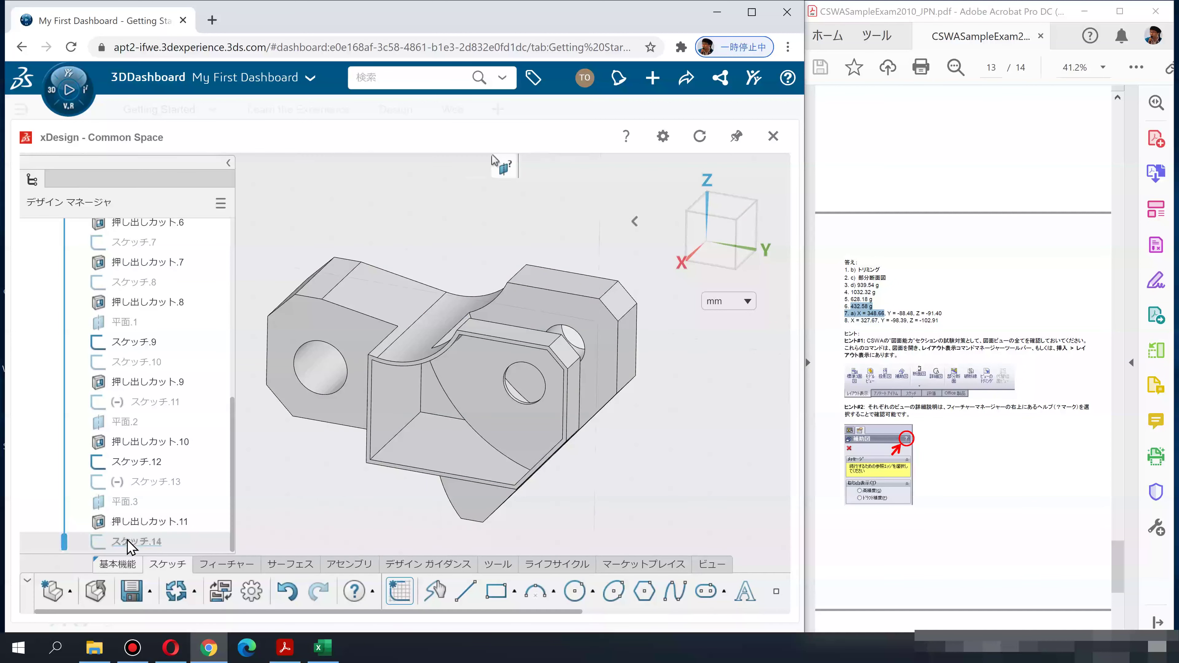
click(132, 543)
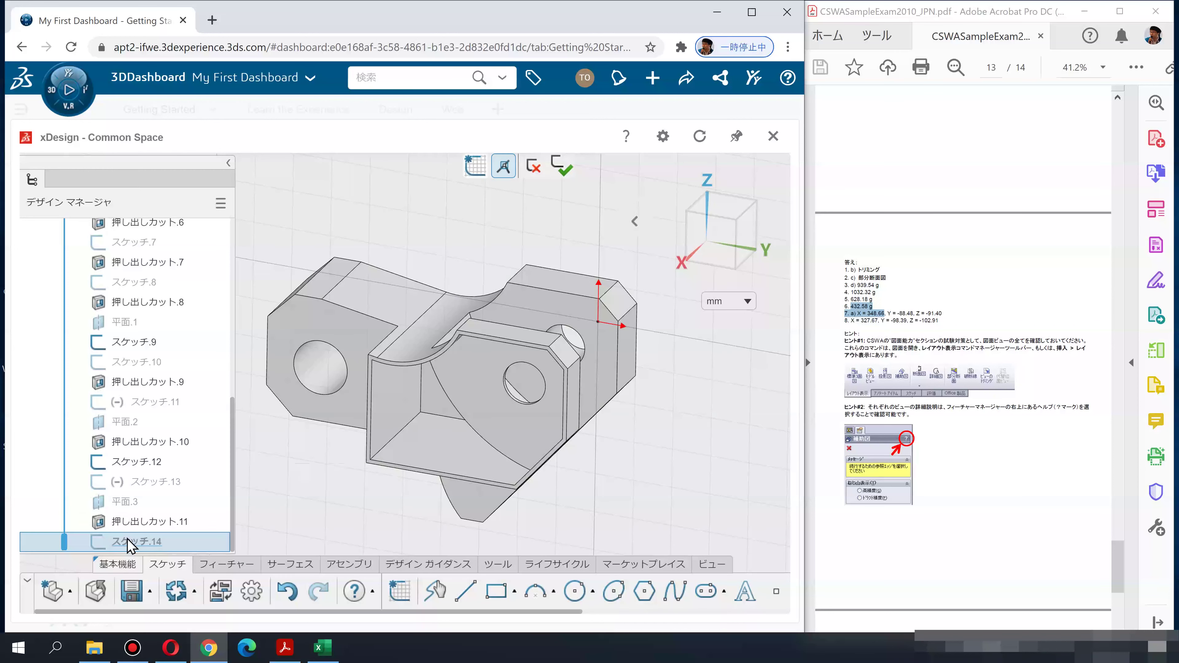
right_click(132, 544)
click(164, 459)
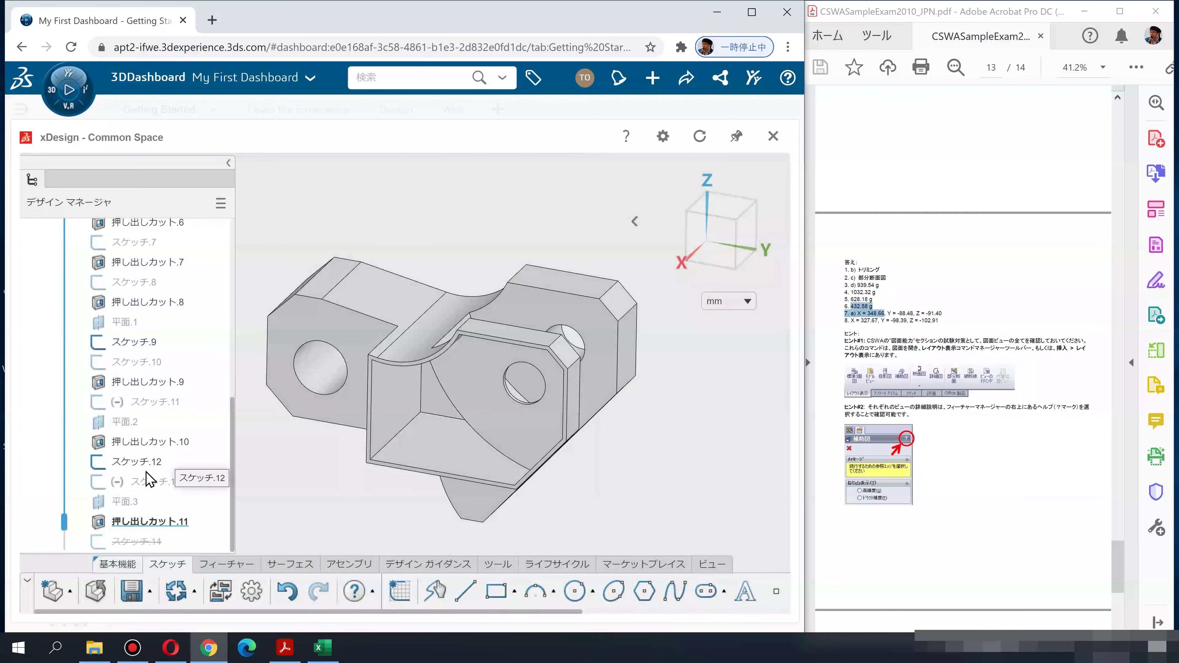
Delete the 押し出しカット.11 cut, confirming すべて削除
click(141, 522)
right_click(140, 526)
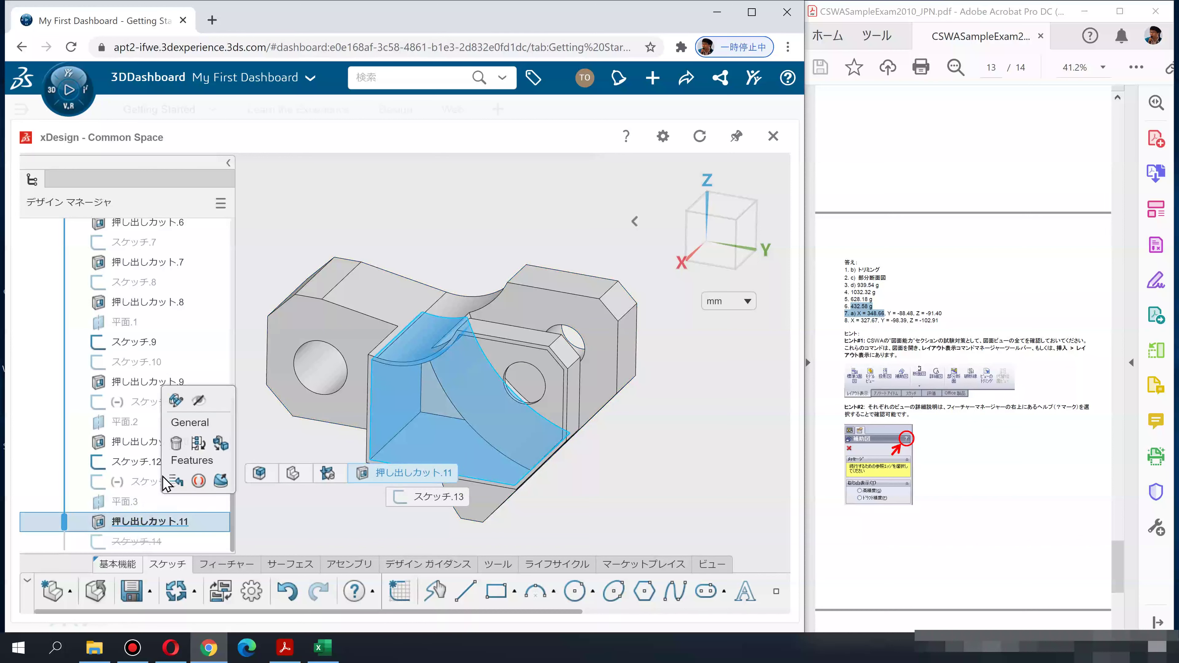
click(178, 453)
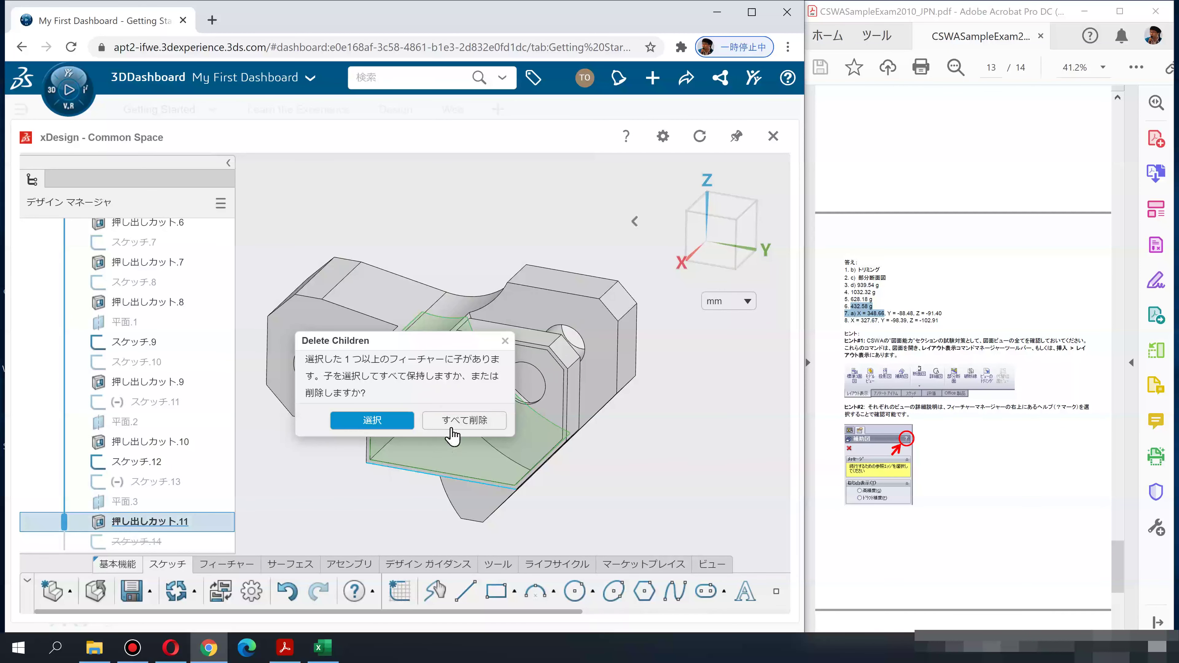
click(452, 436)
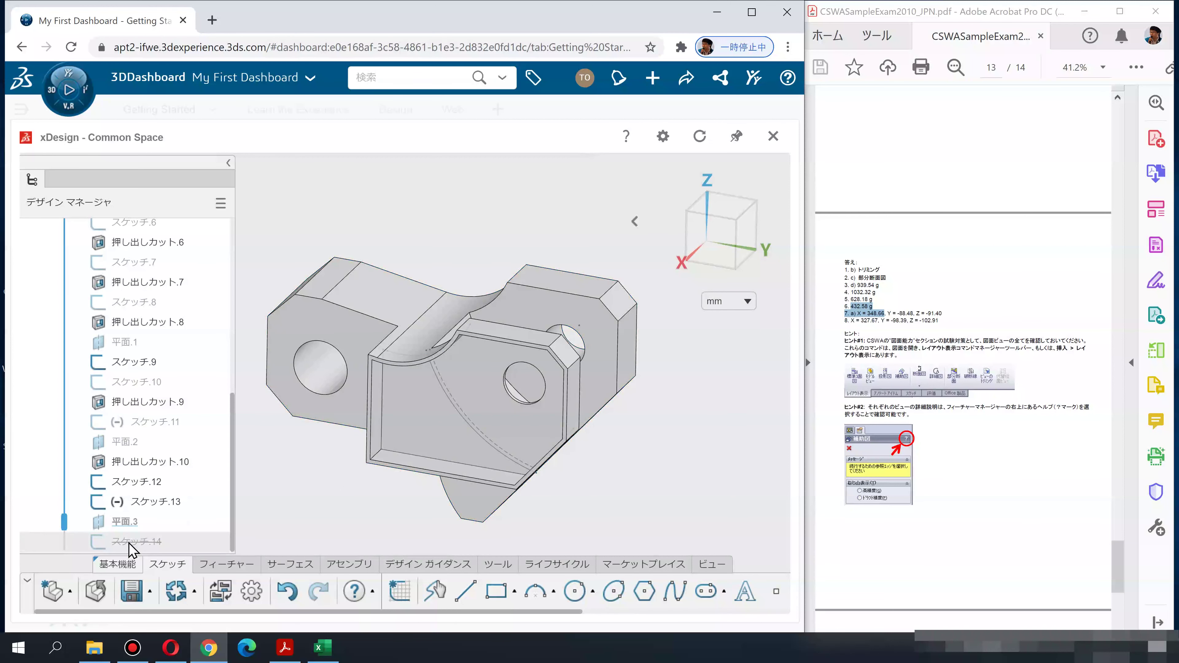
Move the rollback bar so スケッチ.14 becomes the latest feature in the history
click(147, 501)
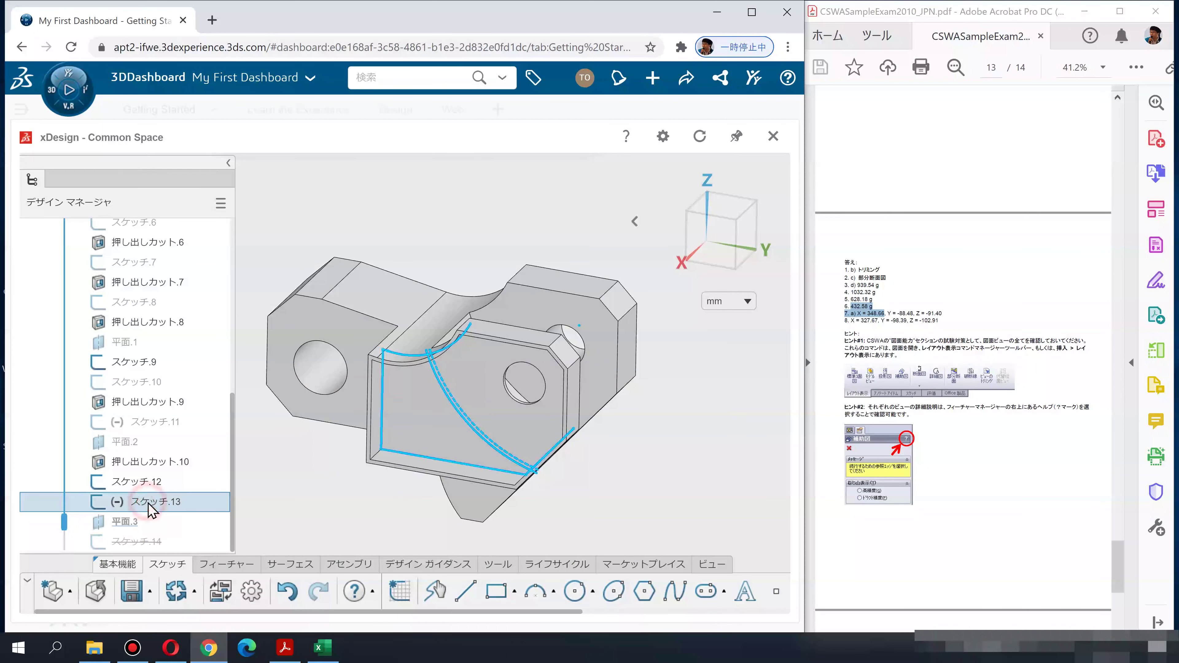
click(148, 542)
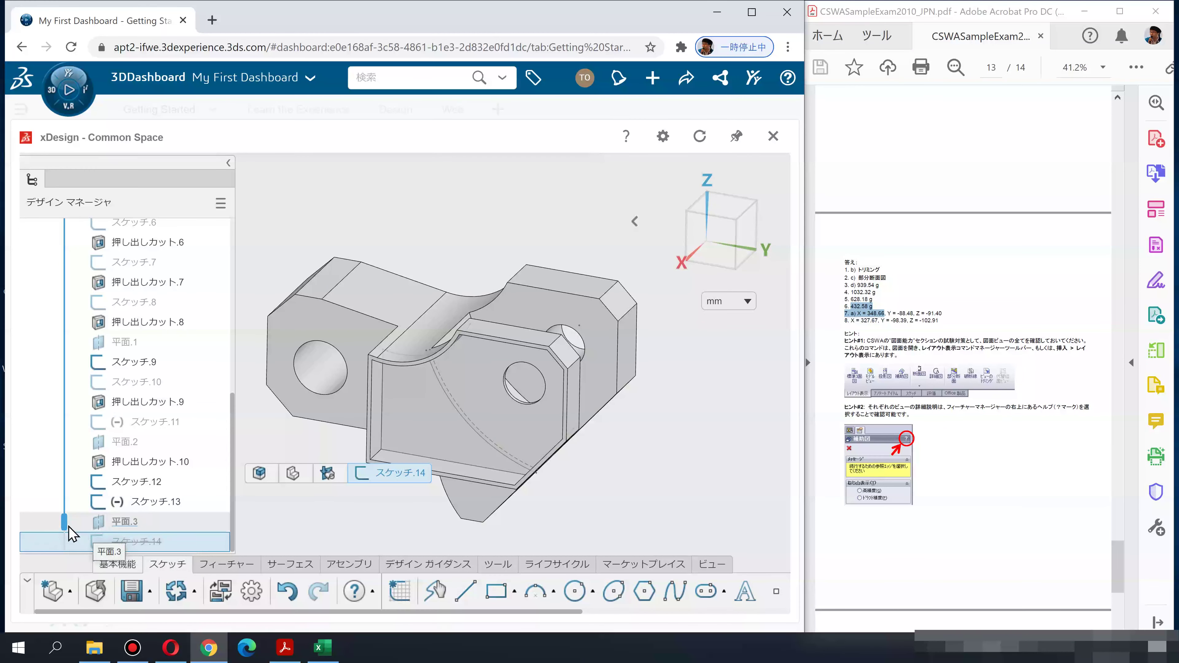
drag(68, 528, 70, 545)
click(176, 590)
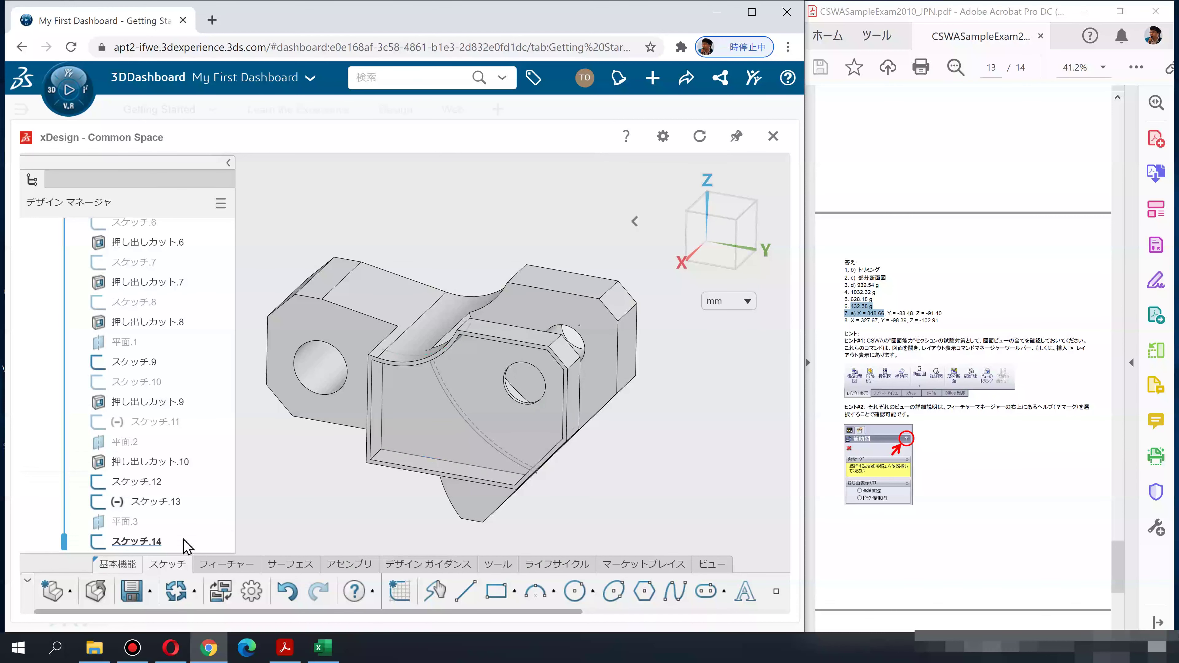
click(123, 525)
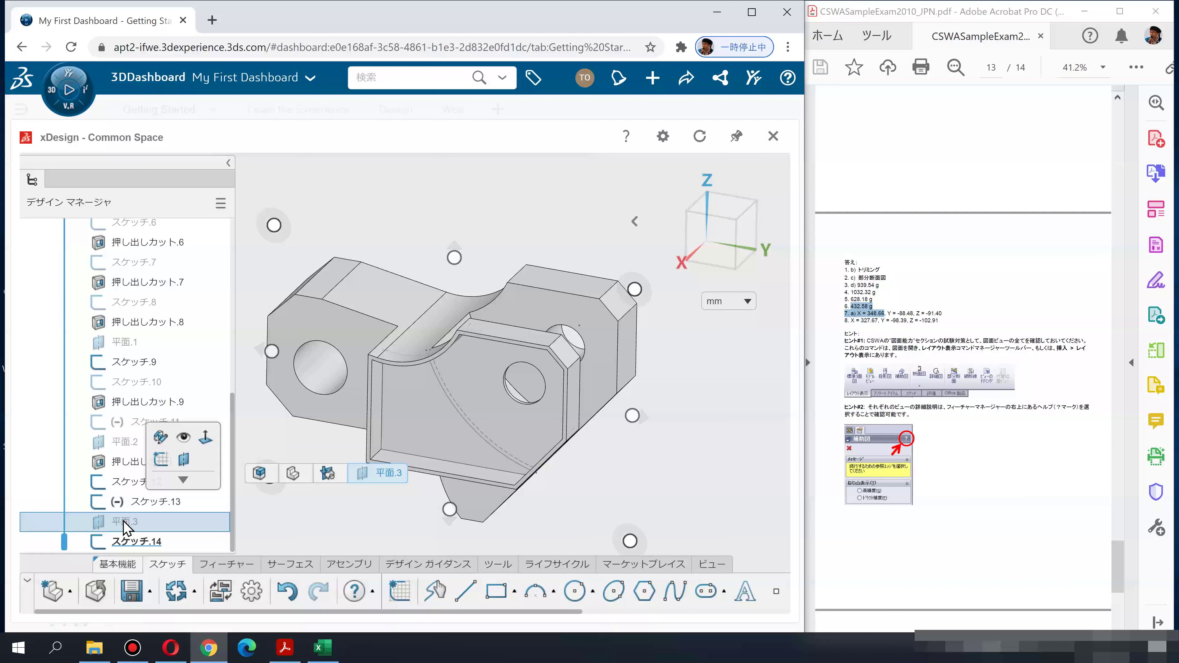
click(134, 544)
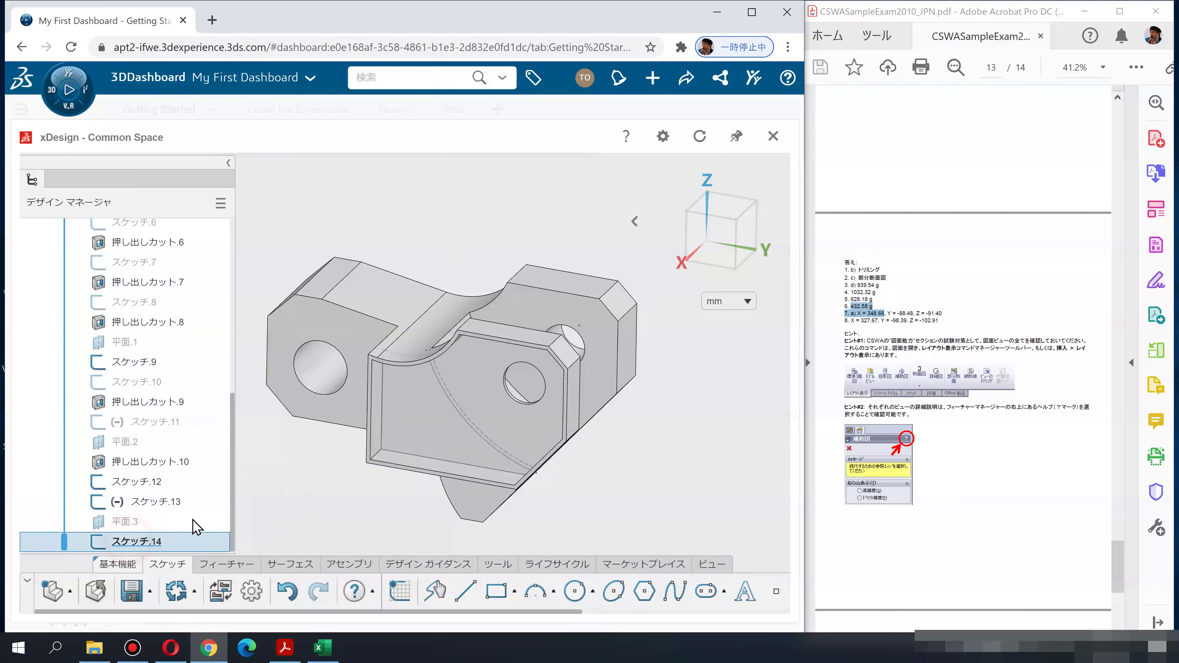
click(226, 564)
Extrude the offset sketch's contour with 次のジオメトリまで, stopping at the picked face
click(483, 593)
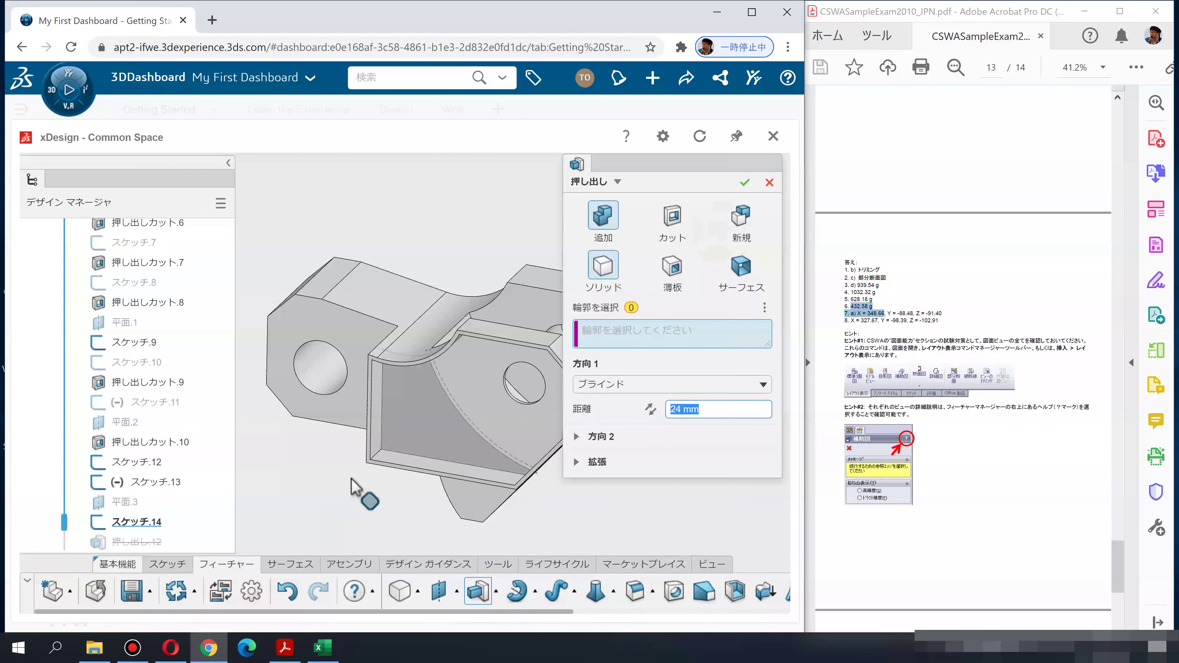
click(414, 430)
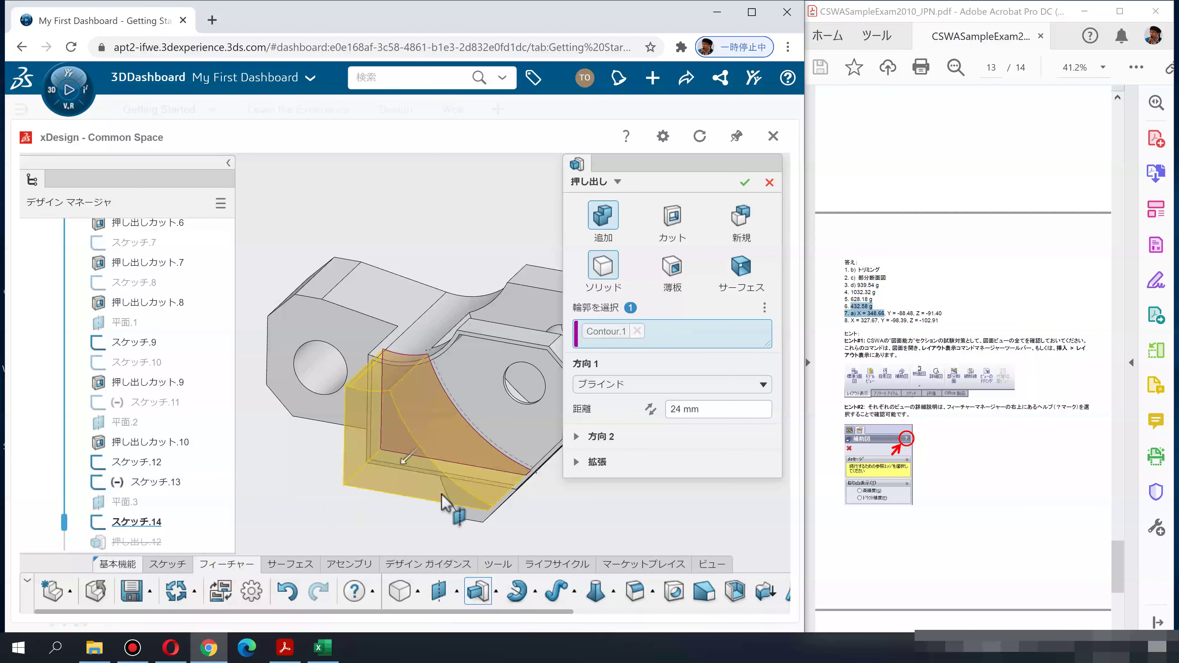
click(645, 385)
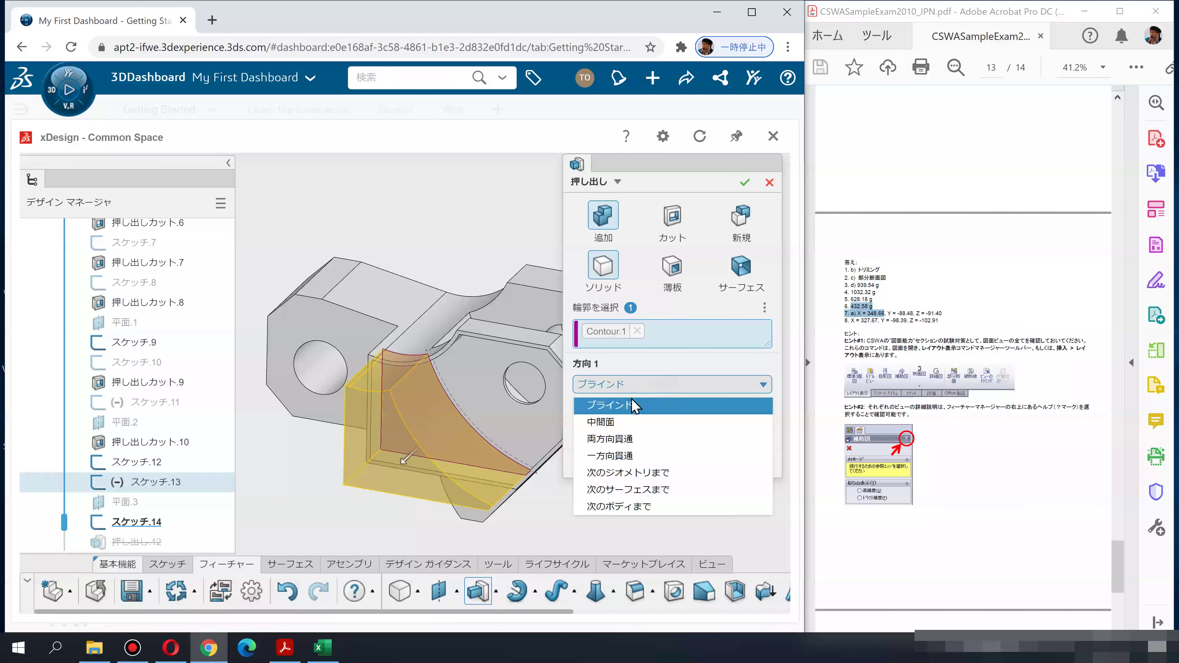
click(624, 473)
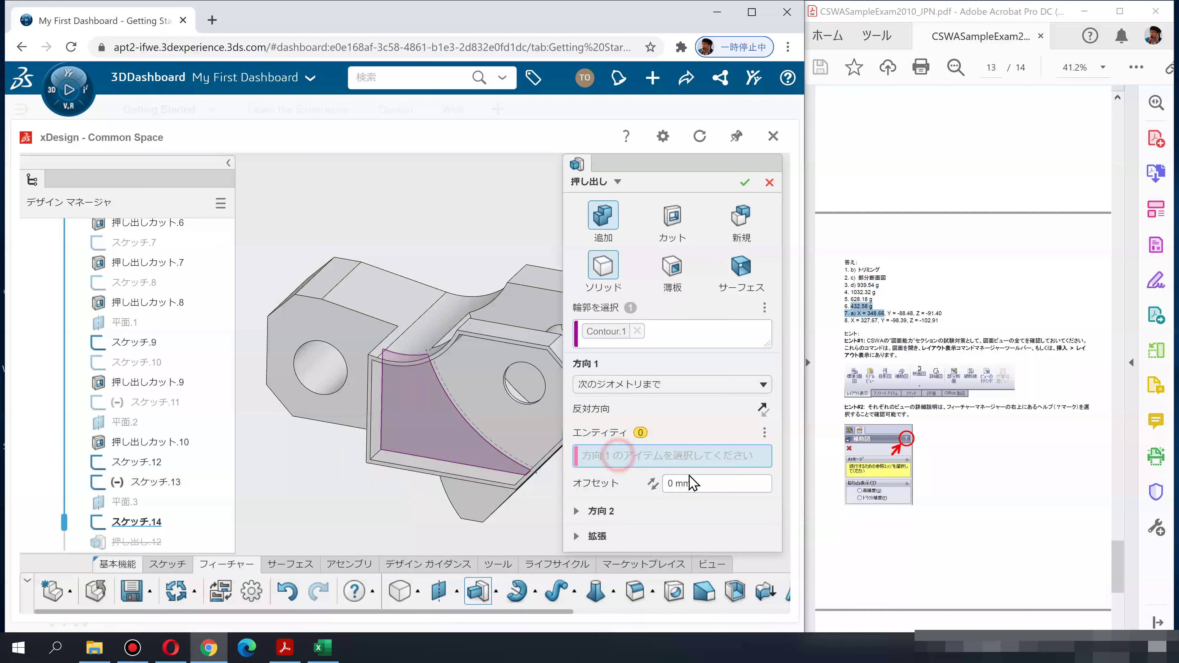
mouse_move(276, 403)
middle_down()
mouse_move(144, 423)
mouse_move(469, 439)
middle_up()
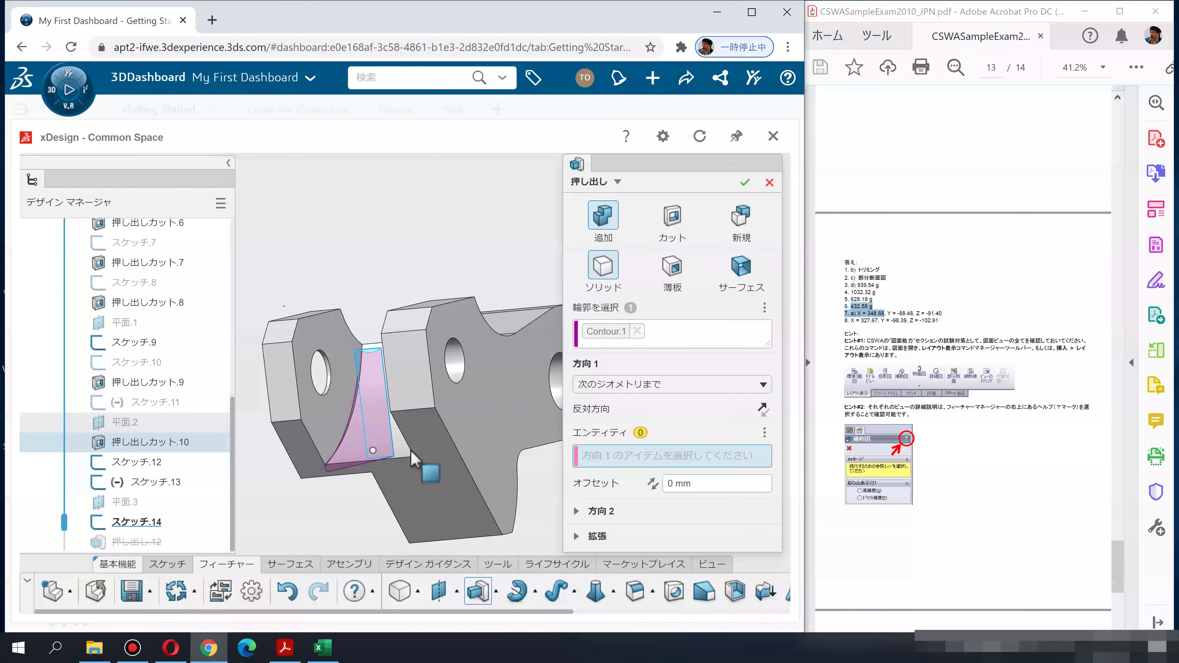
click(469, 439)
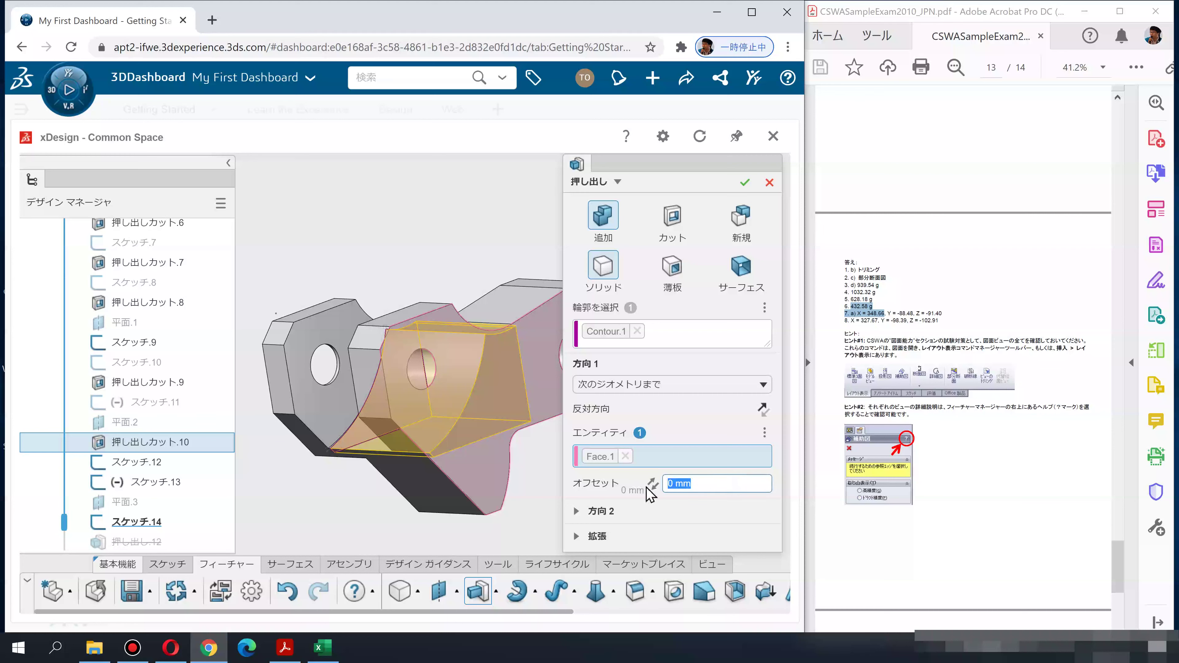
Set the extrude offset to 12 mm and confirm, creating 押し出し.12
scroll(909, 434, up, 5)
scroll(916, 434, up, 5)
scroll(935, 395, up, 5)
scroll(931, 392, up, 5)
scroll(938, 395, up, 3)
scroll(935, 400, up, 3)
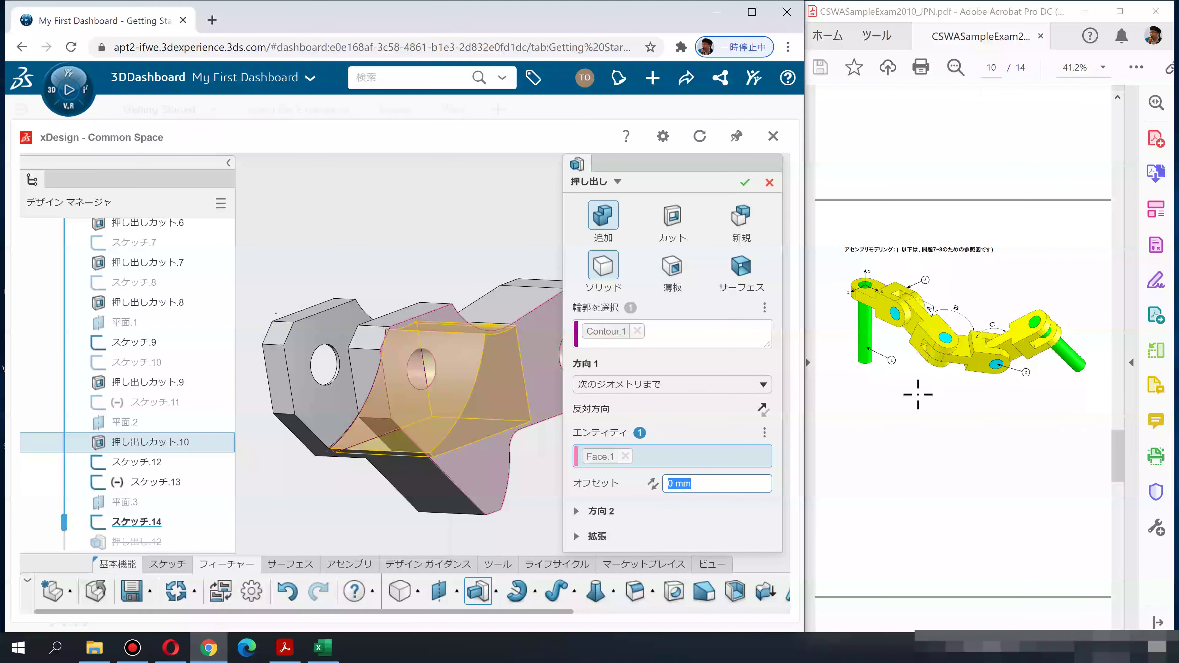
scroll(935, 400, up, 3)
scroll(1124, 421, up, 3)
drag(1124, 423, 1121, 383)
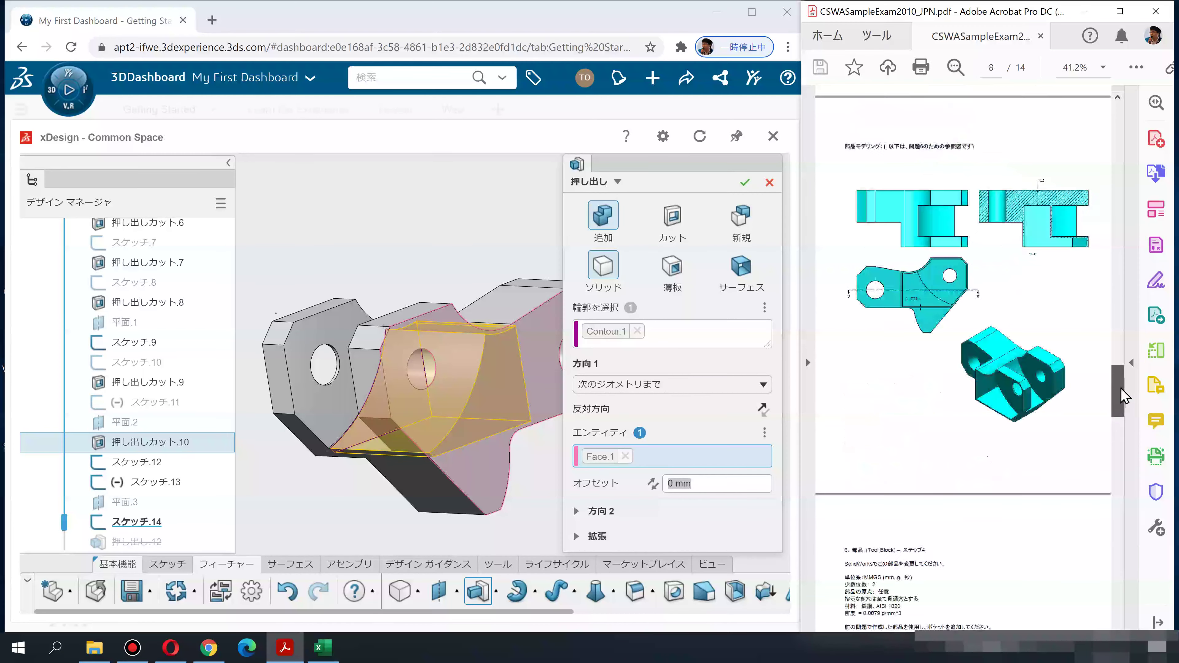
click(695, 482)
text(12)
key(Return)
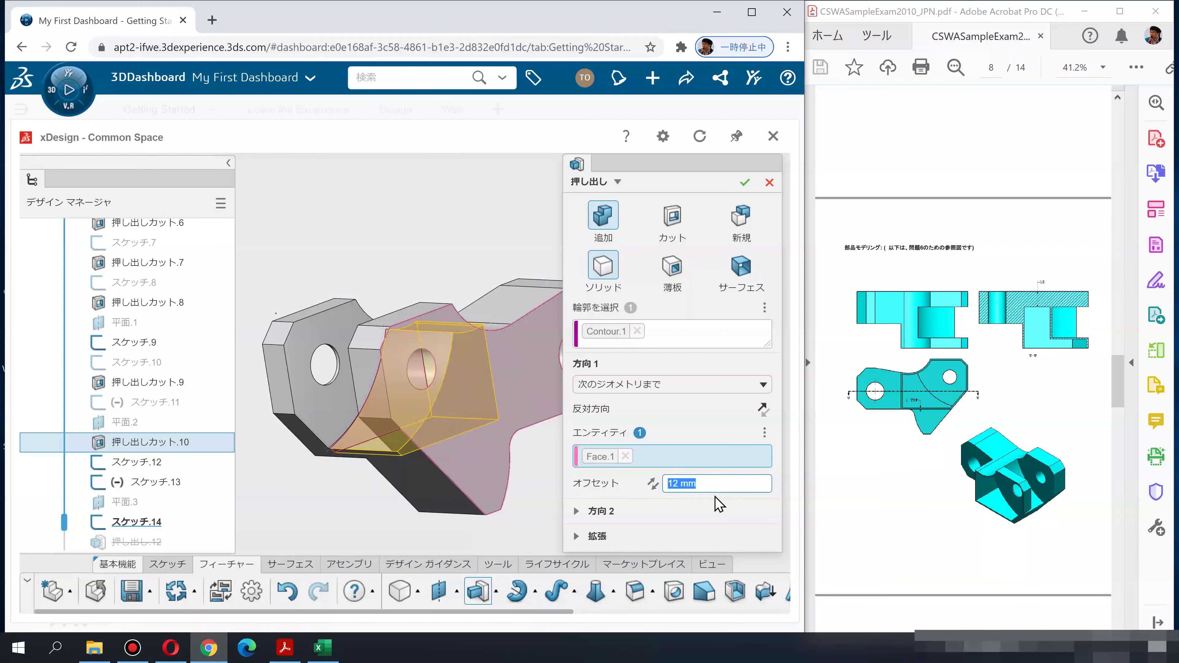
click(745, 182)
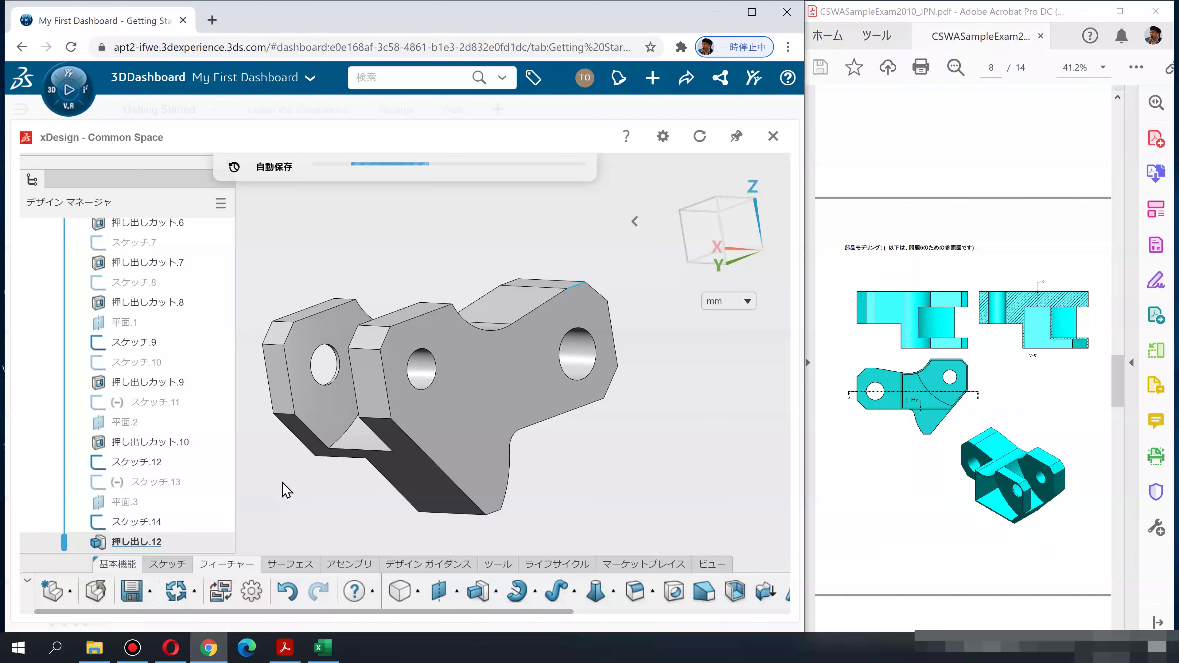
click(138, 541)
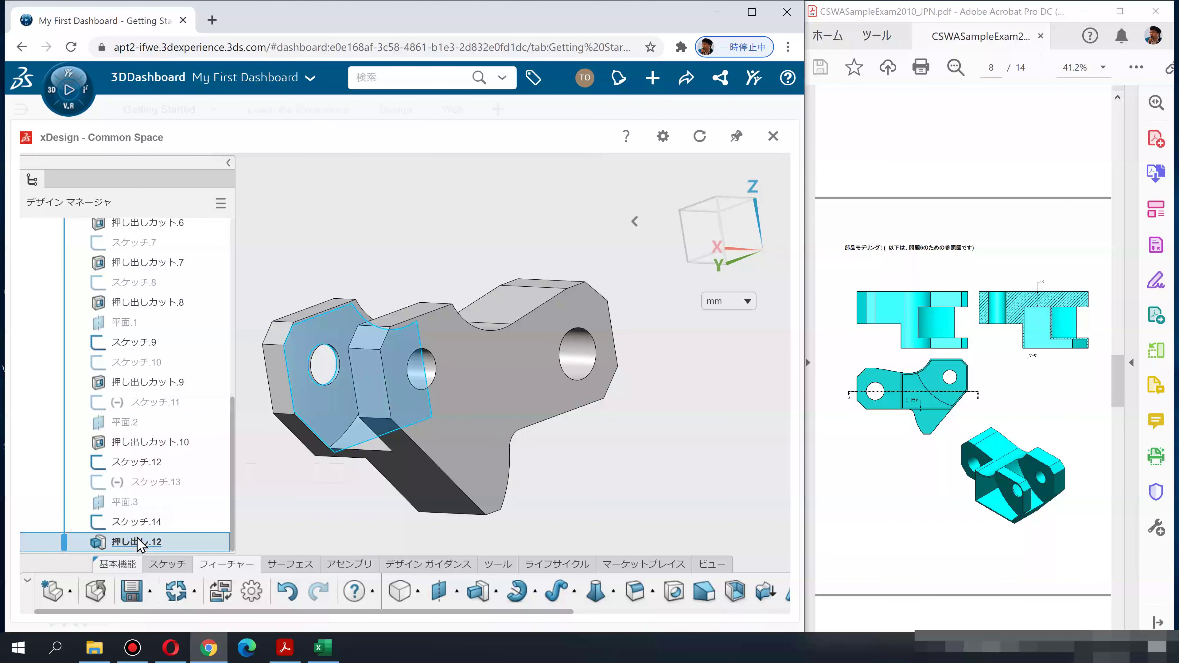
Roll the history back before 押し出し.12 and confirm it as an extrude cut
right_click(137, 539)
click(174, 413)
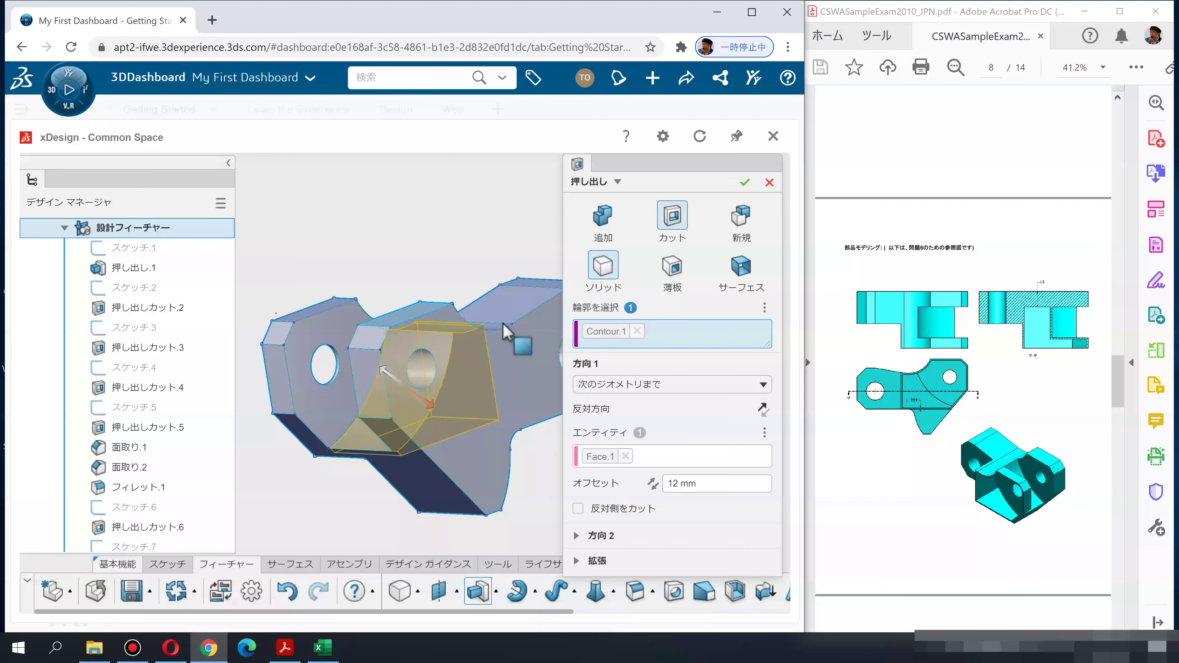
key(Return)
mouse_move(504, 432)
middle_down()
mouse_move(763, 422)
mouse_move(692, 490)
middle_up()
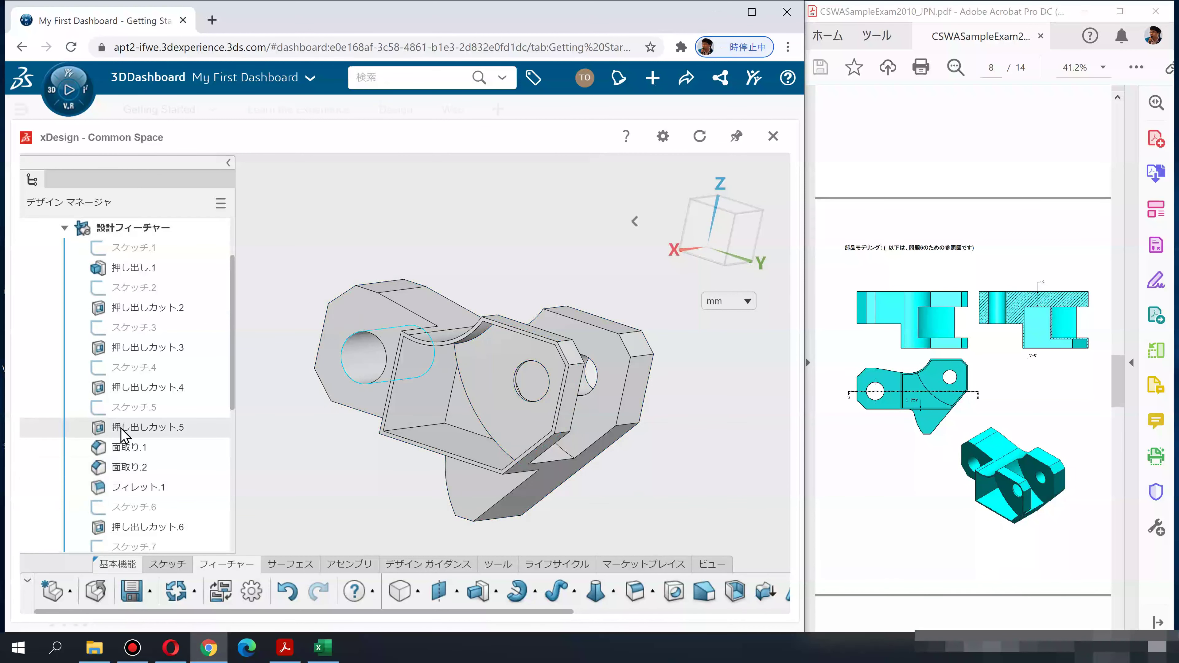
Edit 押し出しカット.10, swapping end reference 平面.2 for Arc.1 and the contour for a face
scroll(122, 484, down, 5)
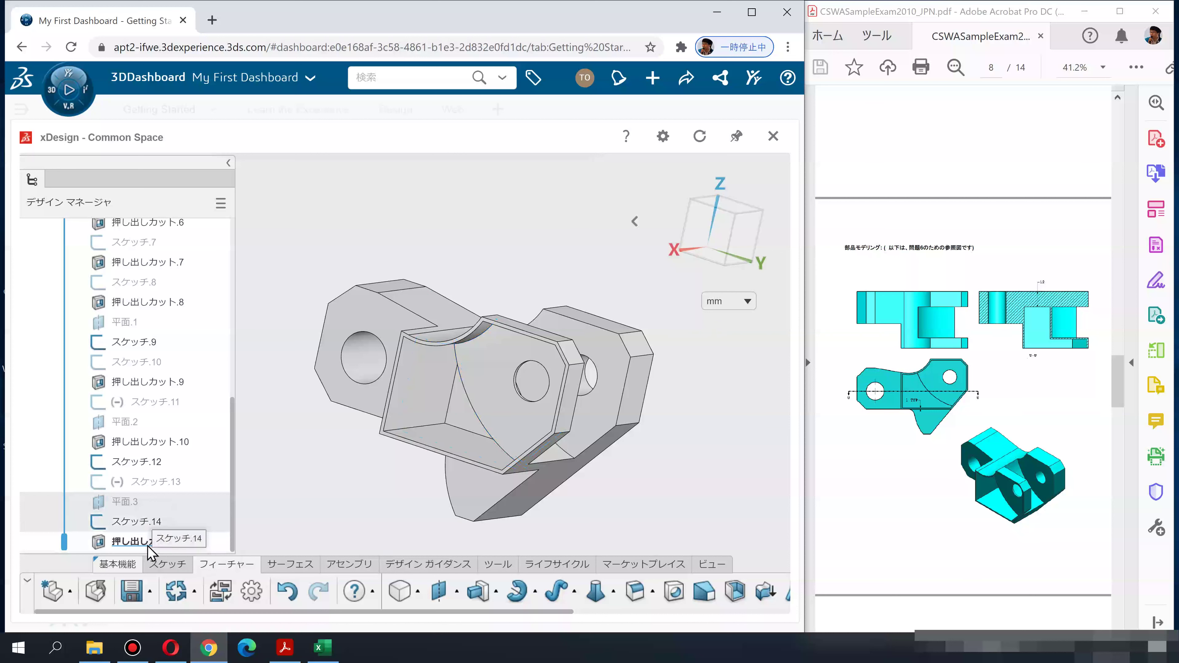
click(137, 441)
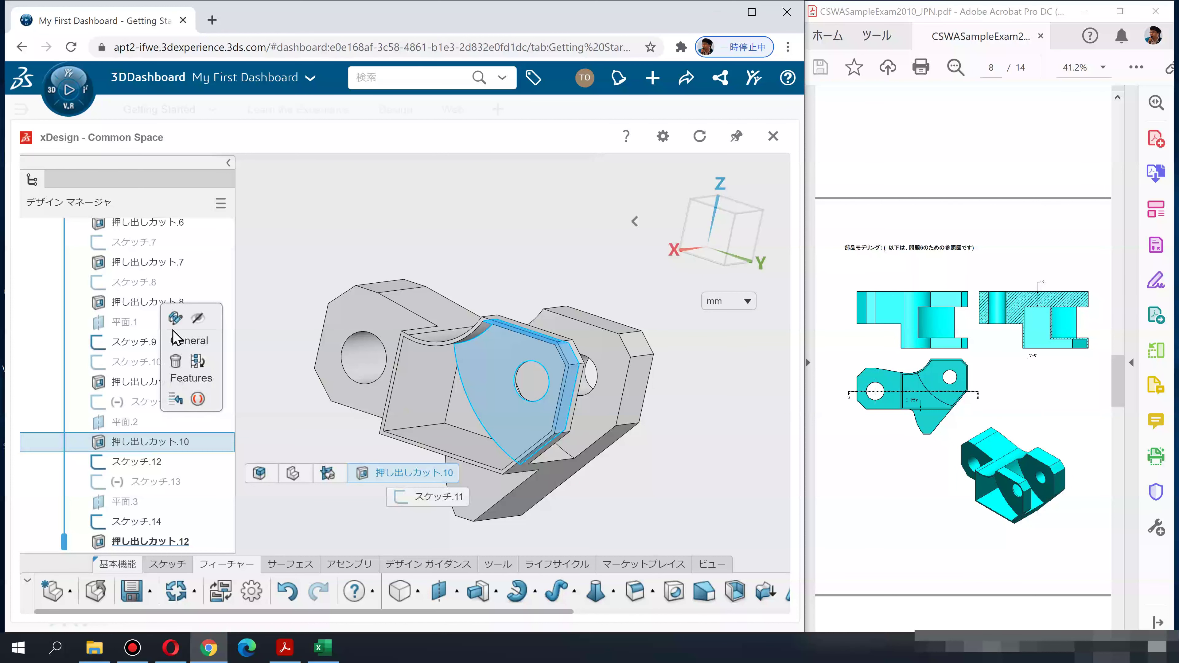
click(174, 319)
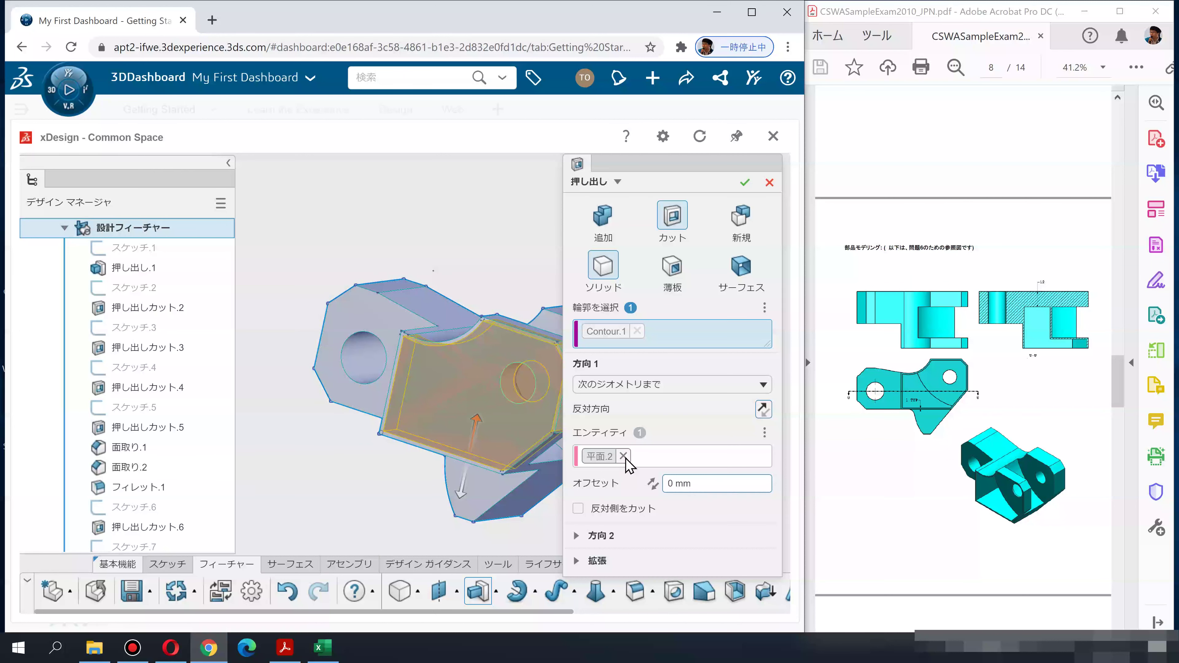
click(624, 455)
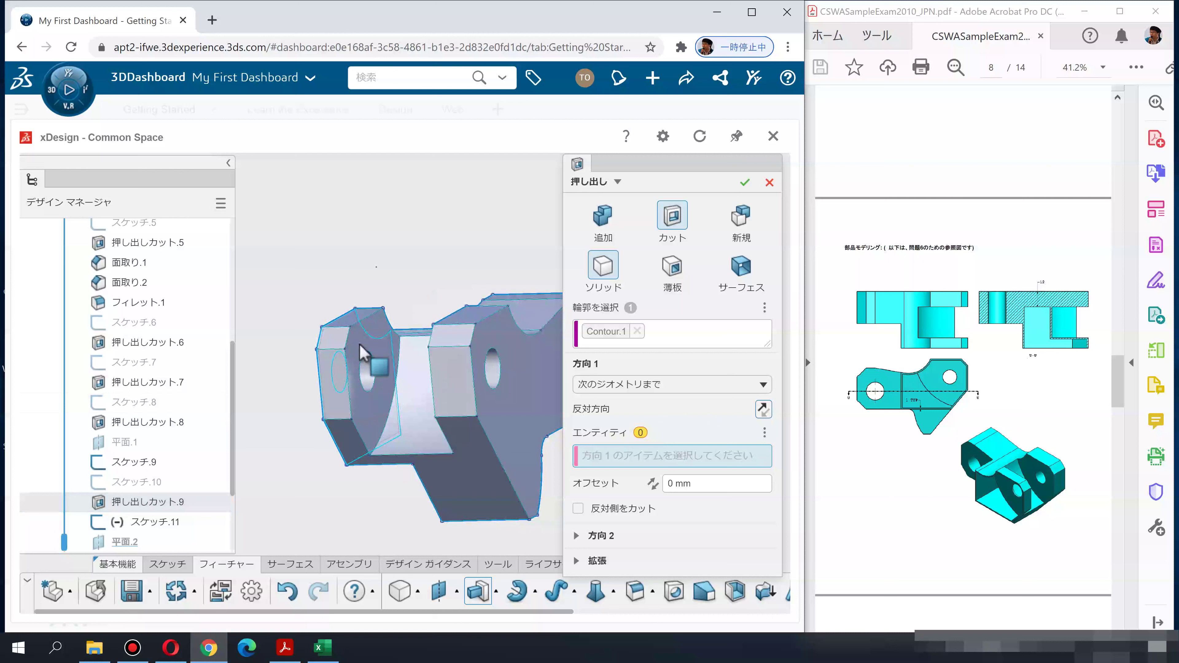
click(374, 346)
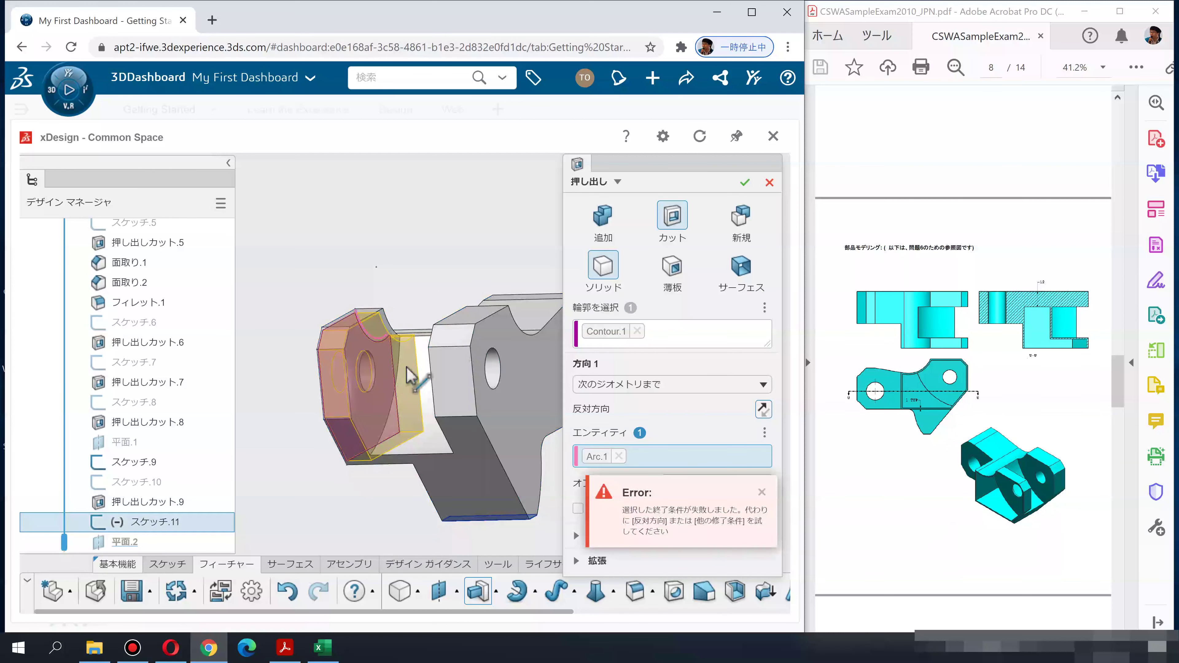
click(637, 331)
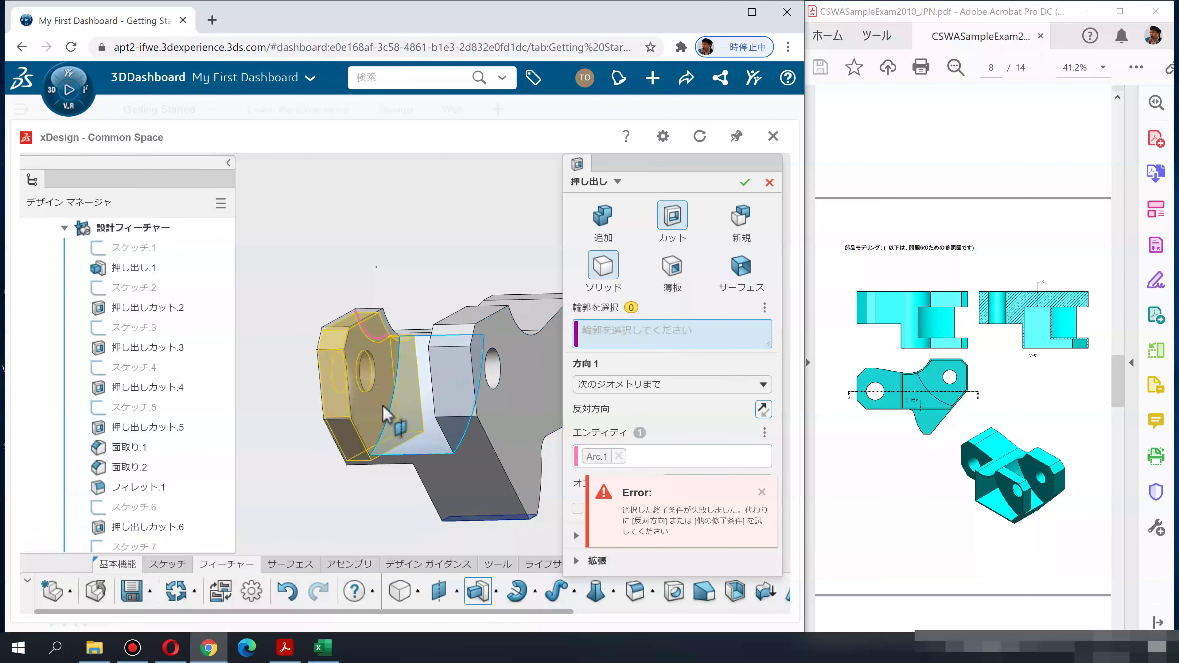
click(382, 325)
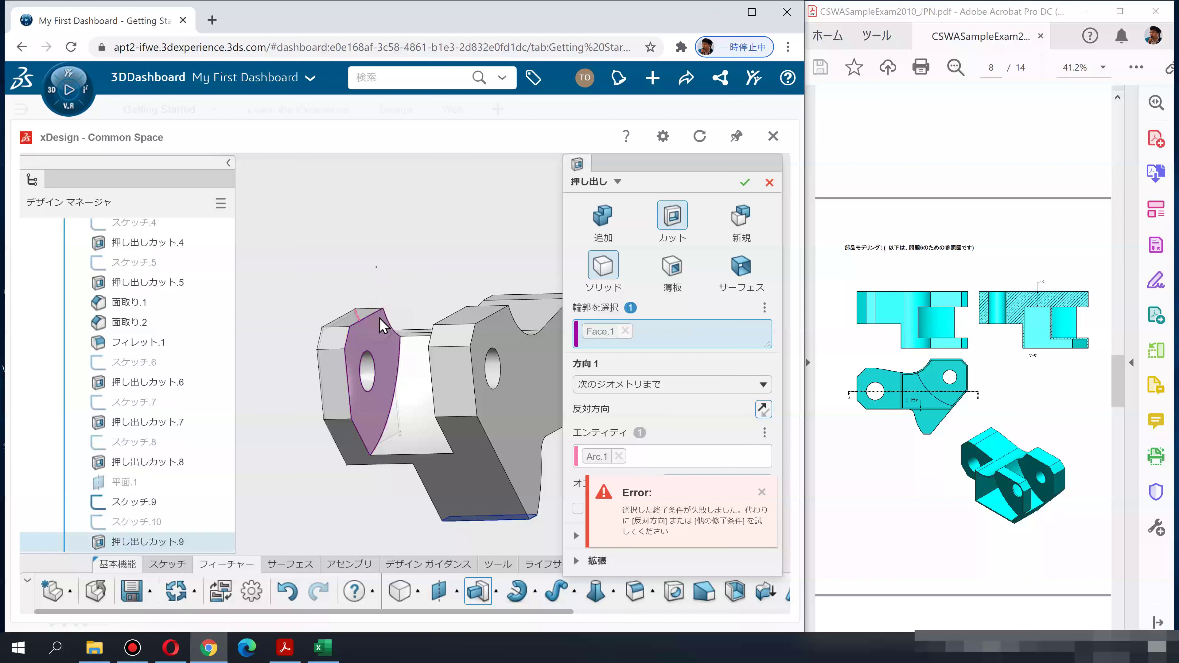
Dismiss the end-condition error, reapply the offset, and bring up 押し出しカット.10's action menu
click(763, 494)
click(705, 484)
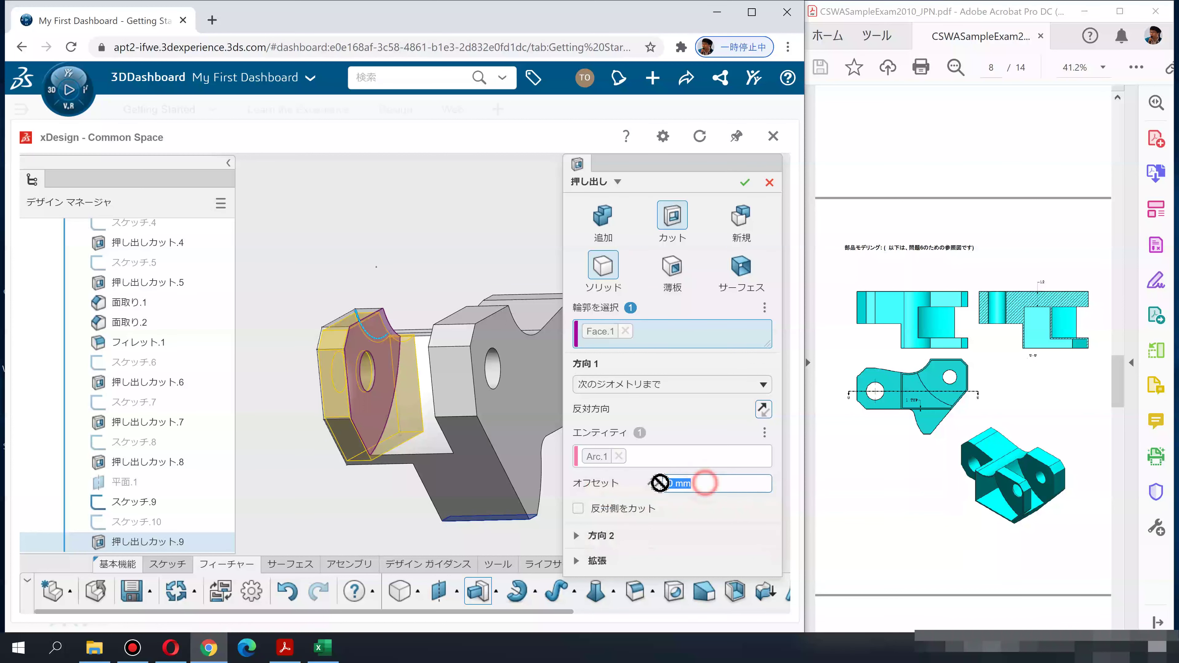
key(Return)
mouse_move(320, 506)
middle_down()
mouse_move(432, 501)
mouse_move(396, 501)
middle_up()
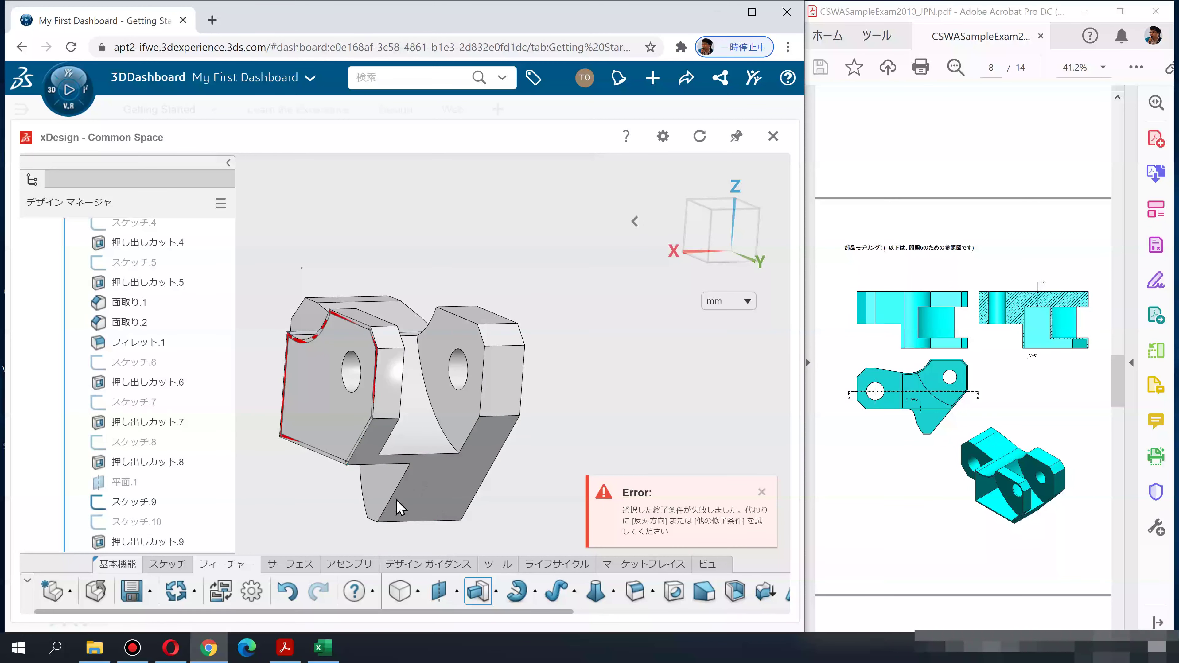
scroll(158, 482, down, 3)
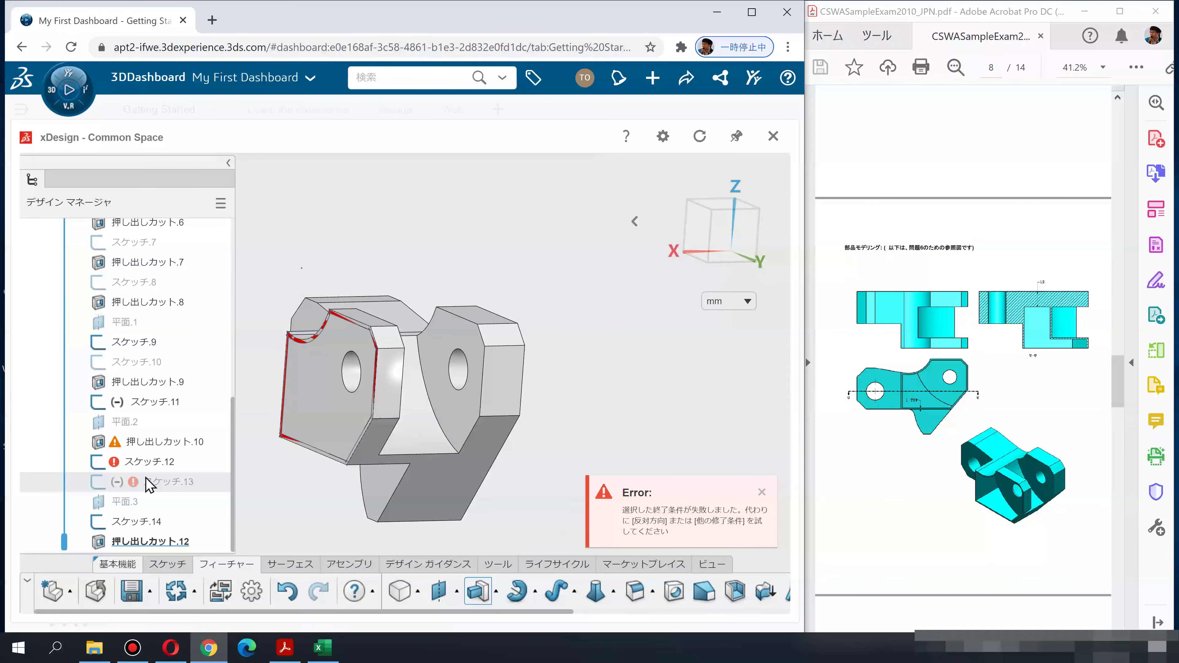
click(134, 444)
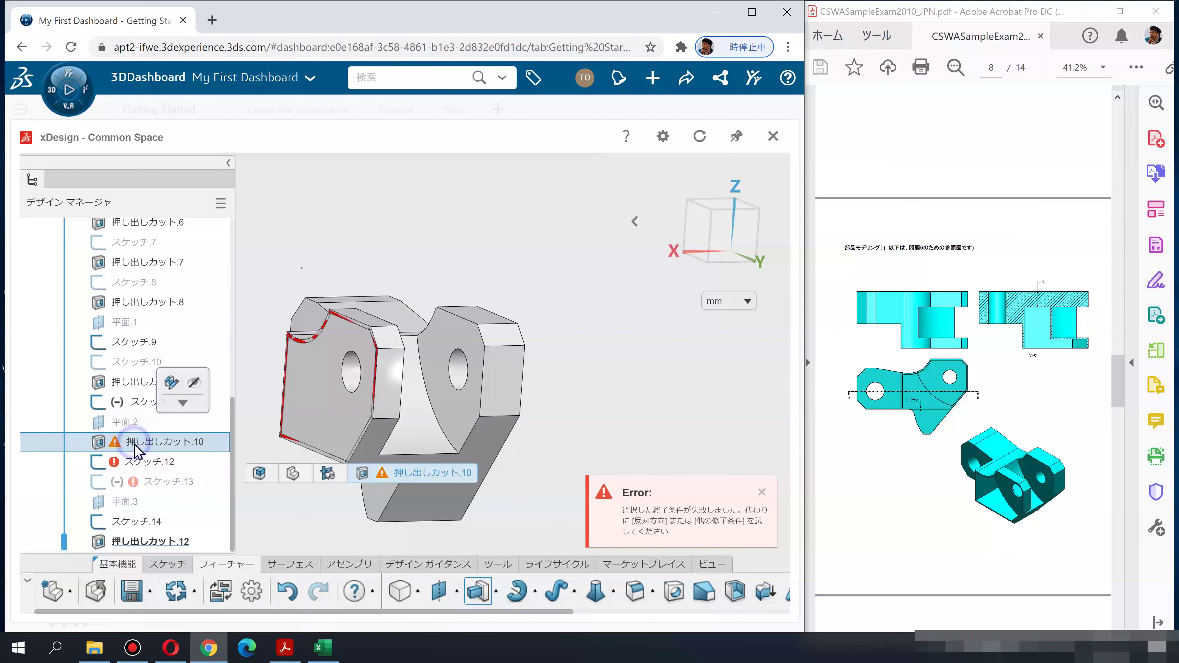
click(183, 402)
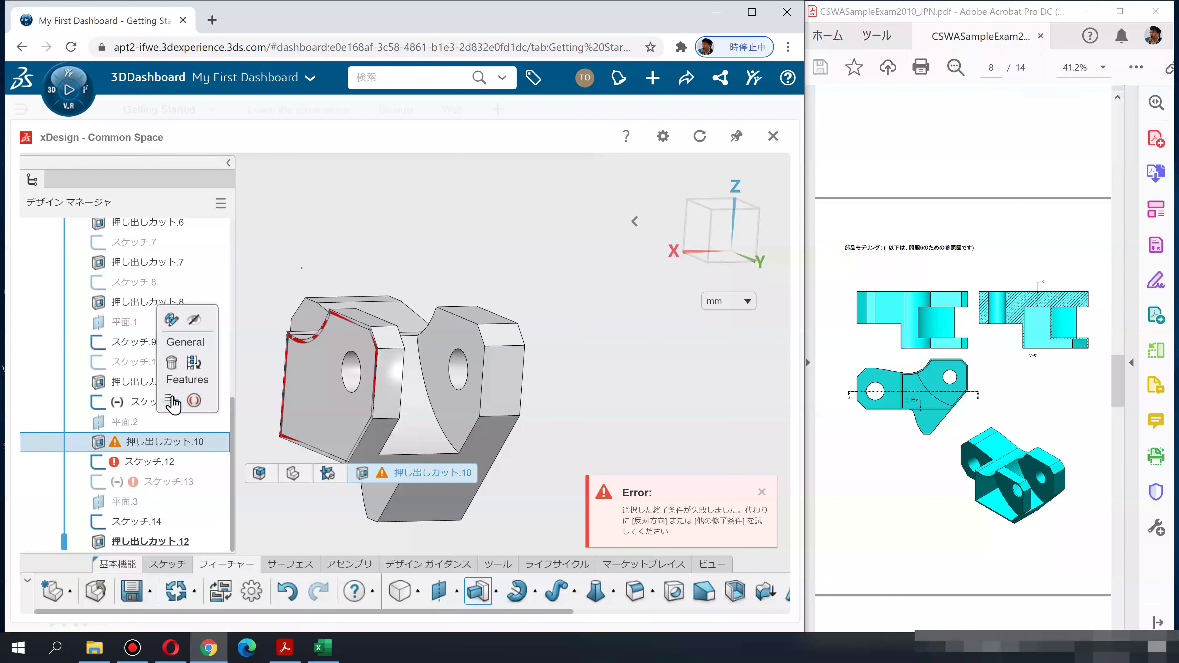
Roll back and edit 押し出しカット.9, replacing its profile with the offset sketch's Contour.1
click(171, 321)
double_click(353, 274)
mouse_move(343, 309)
middle_down()
mouse_move(357, 374)
mouse_move(371, 367)
middle_up()
click(626, 331)
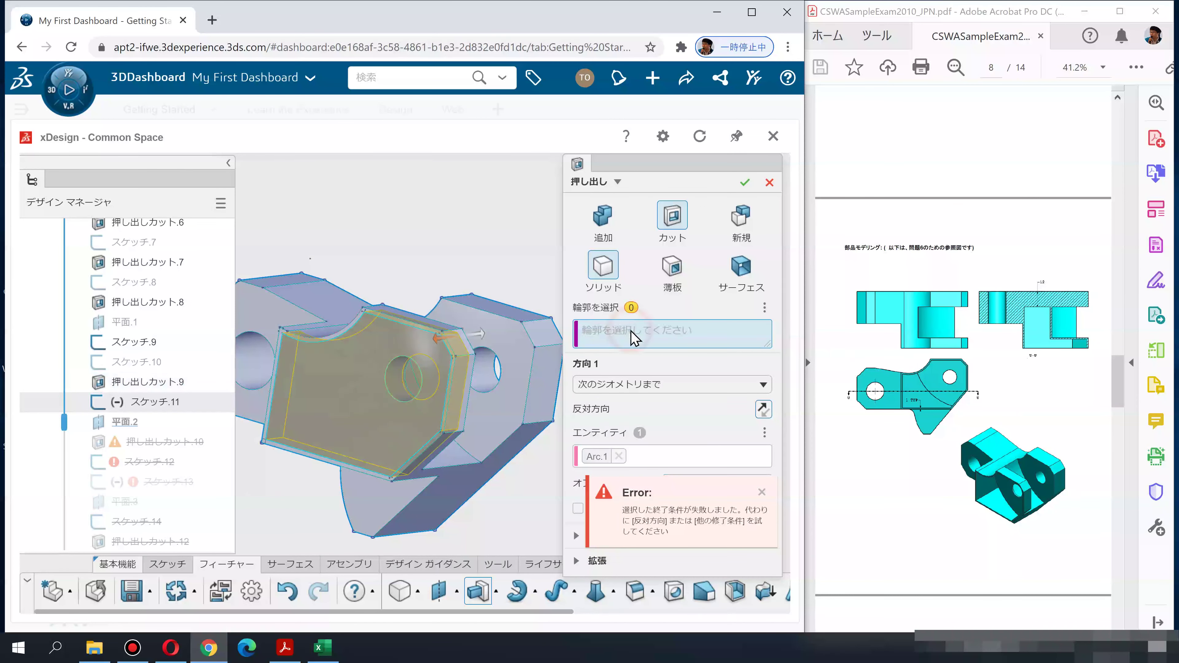
click(321, 397)
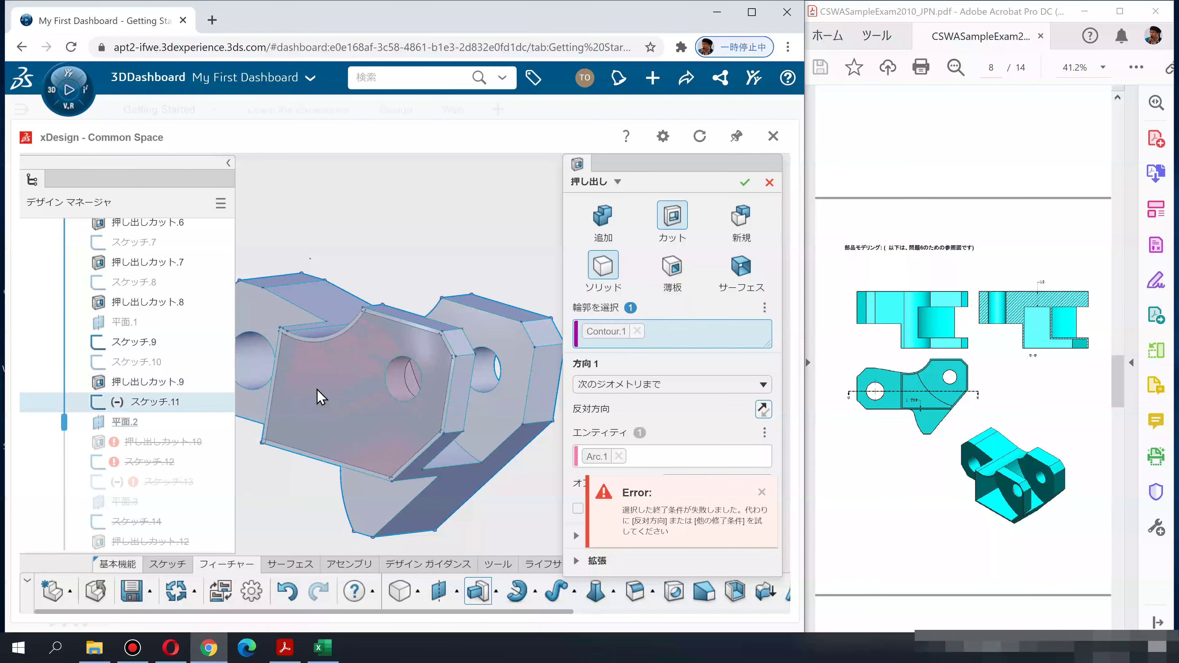
click(762, 492)
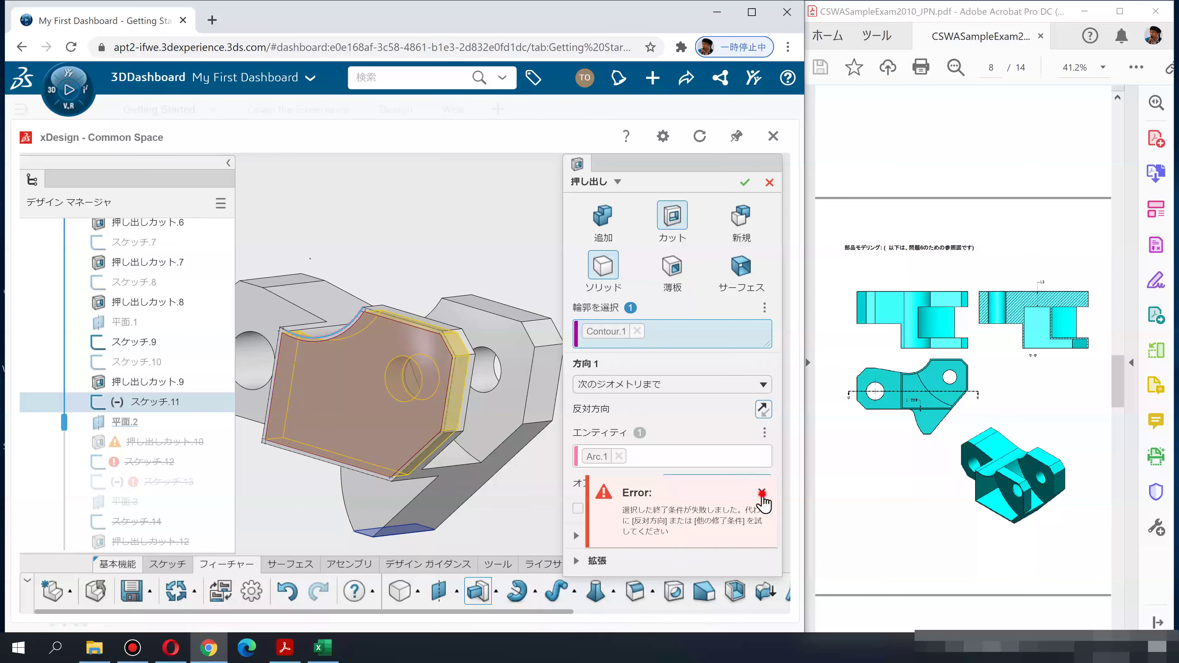
Replace the Arc.1 end reference with the target face, keep 1 mm offset, and confirm
mouse_move(482, 516)
middle_down()
mouse_move(306, 489)
mouse_move(316, 490)
mouse_move(295, 520)
mouse_move(321, 511)
middle_up()
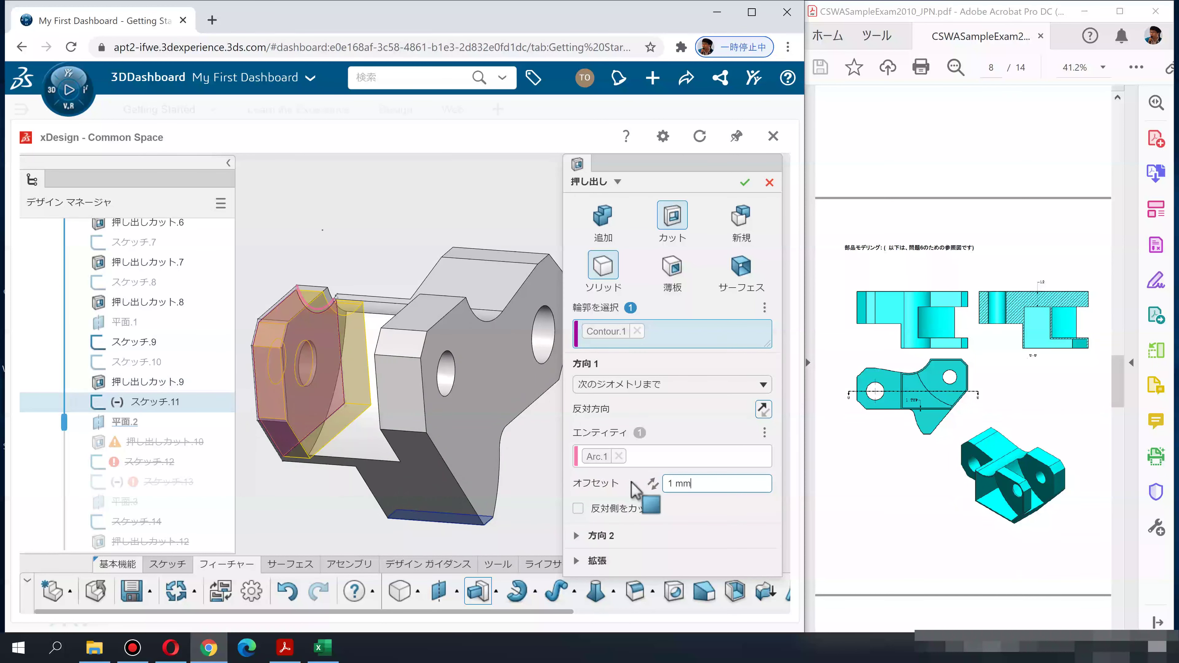
click(620, 457)
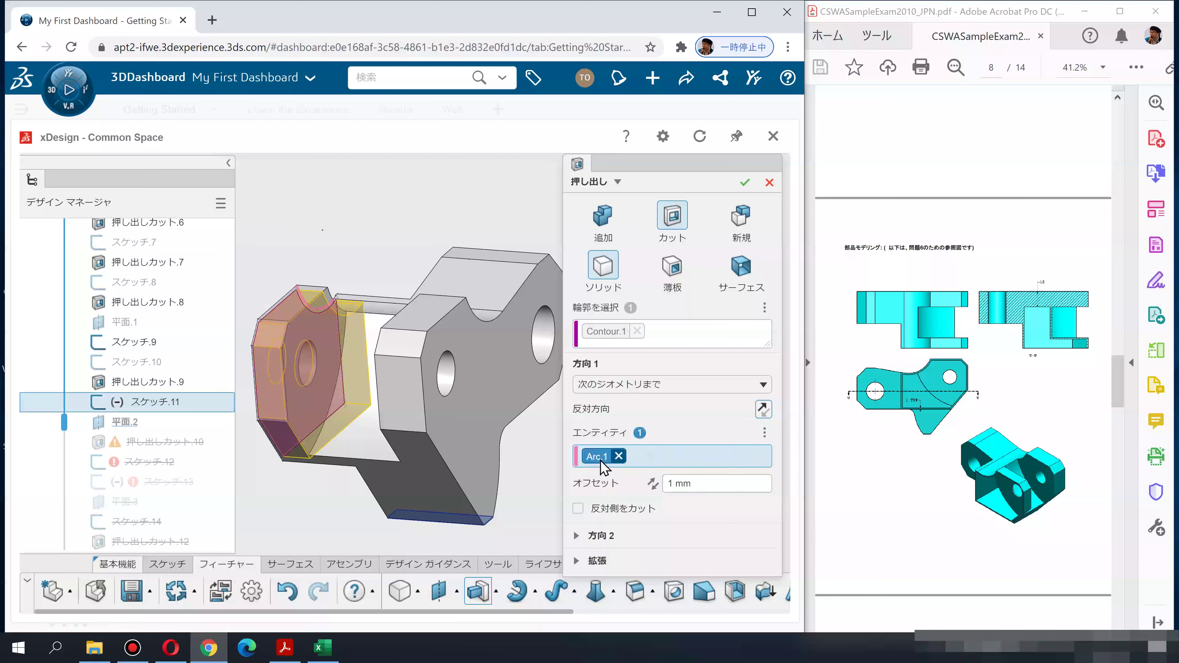
click(327, 311)
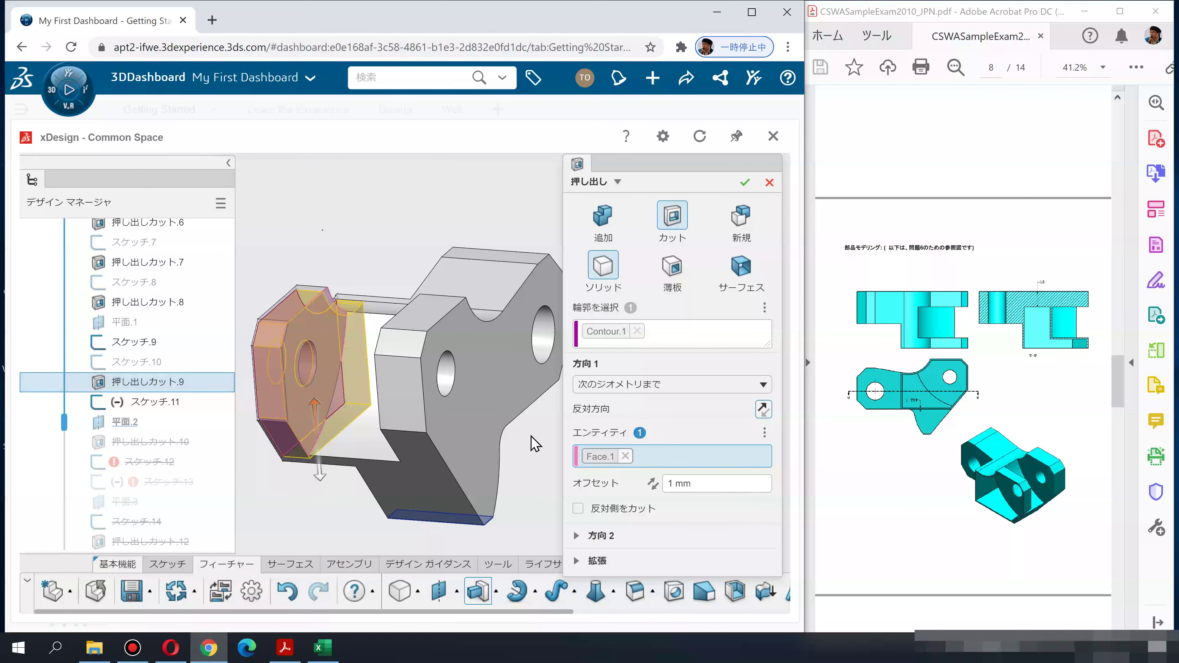
click(746, 182)
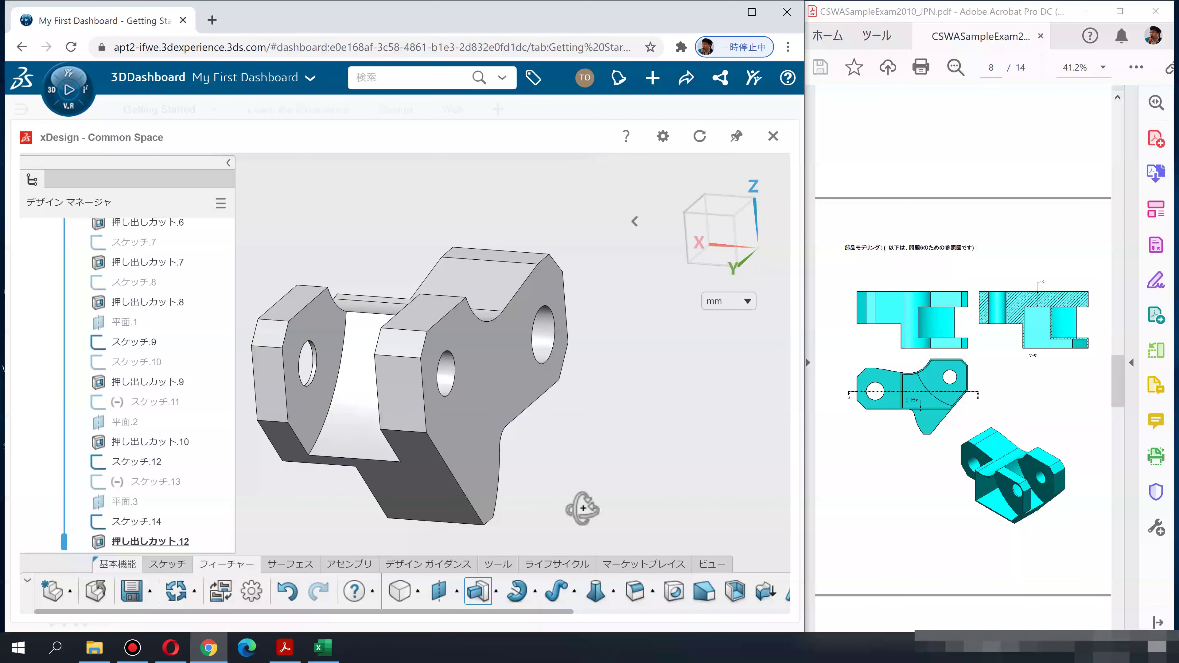
middle_drag(582, 508, 751, 477)
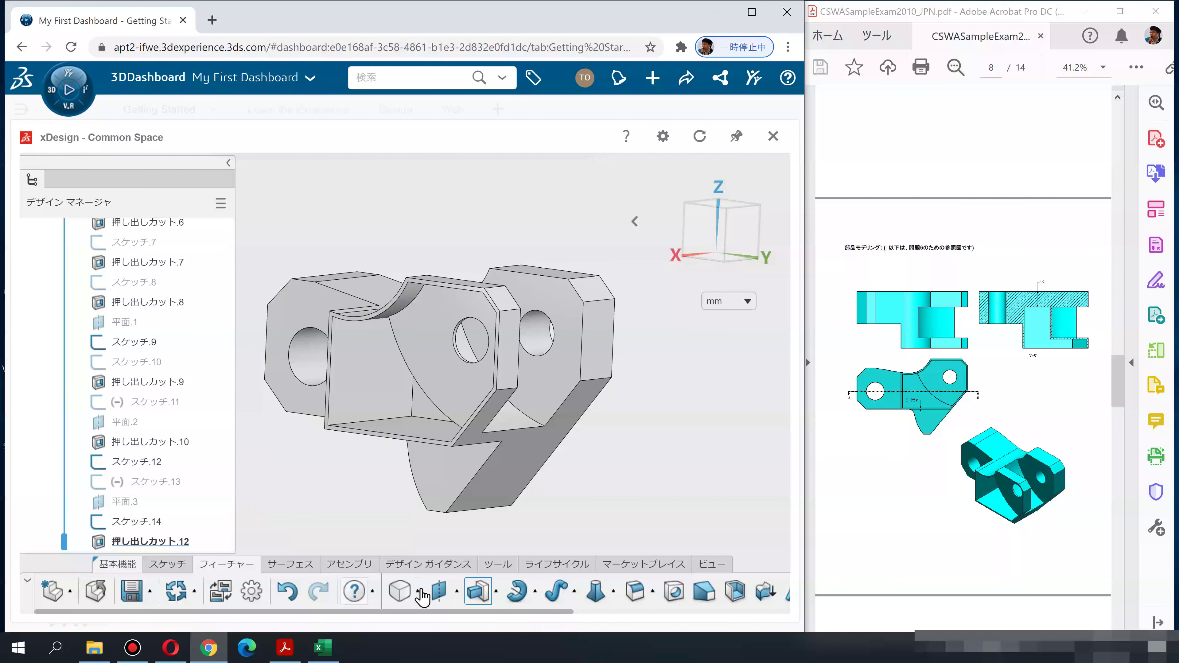
click(457, 592)
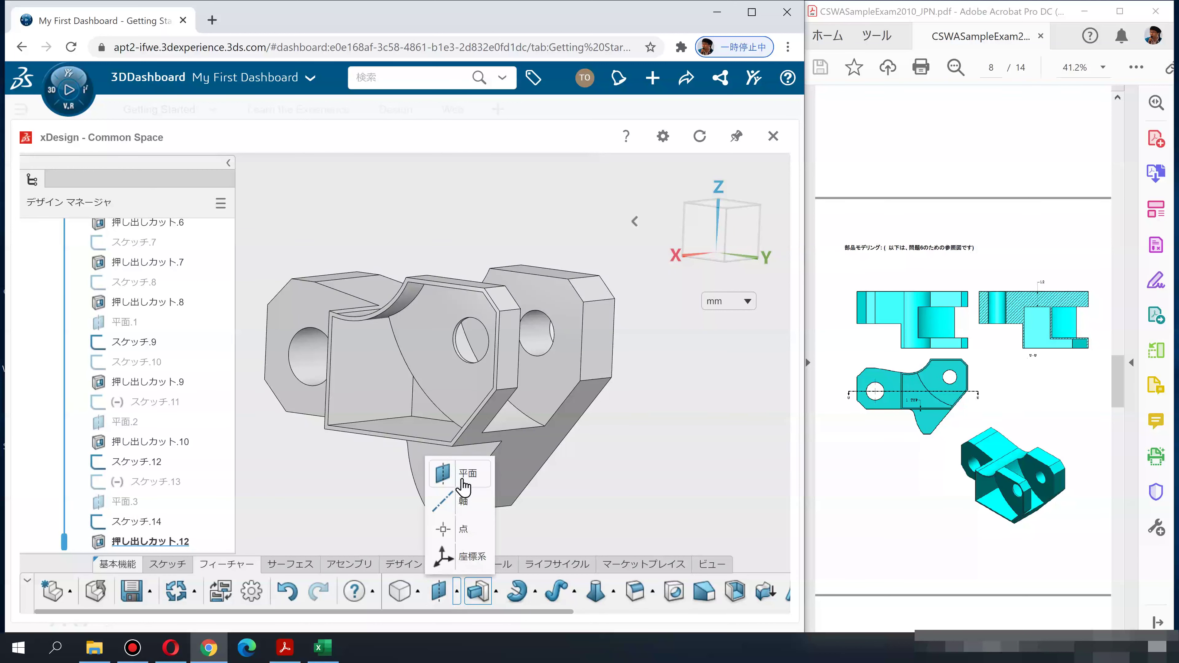
click(685, 481)
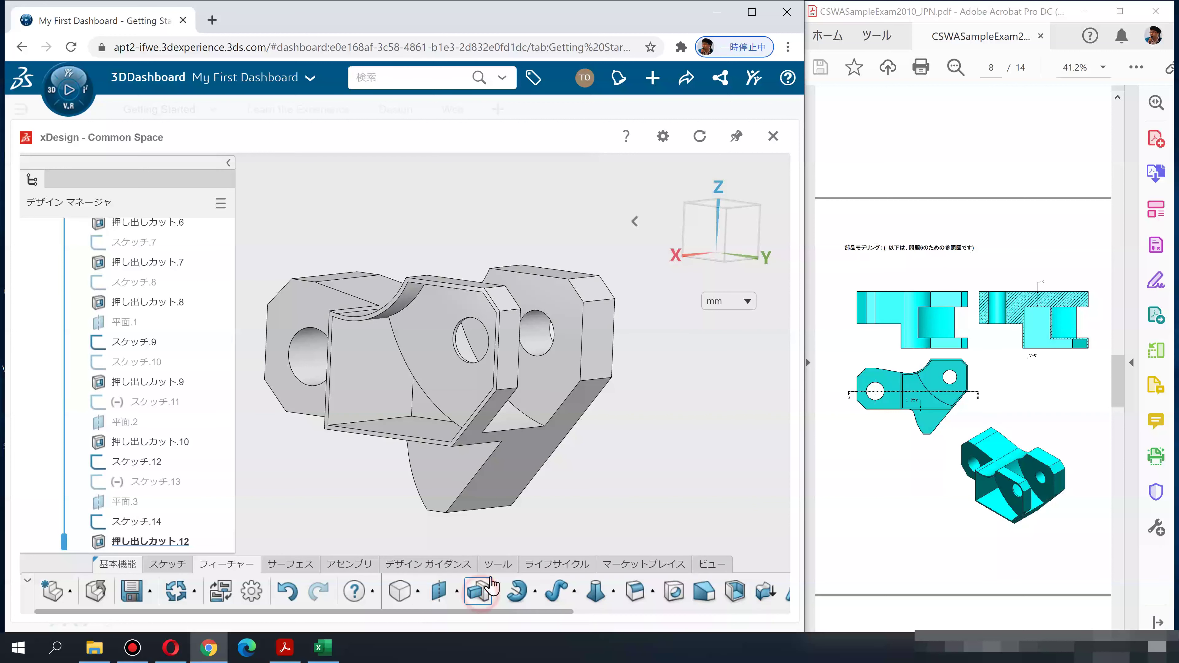
click(641, 385)
click(620, 473)
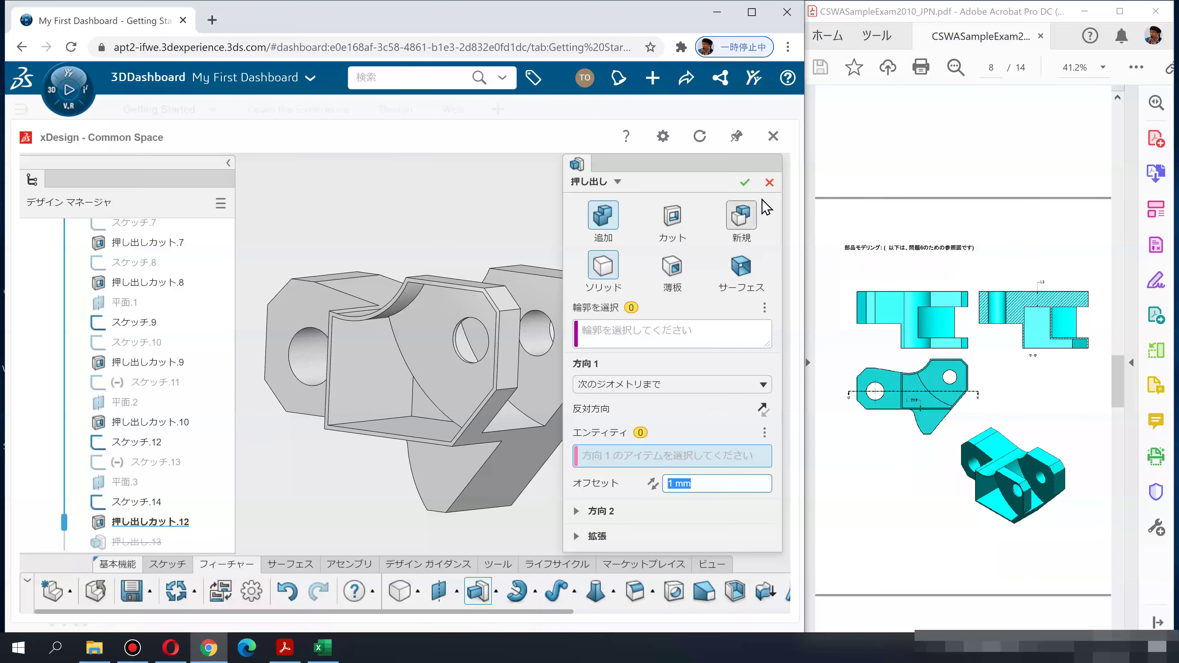
click(769, 184)
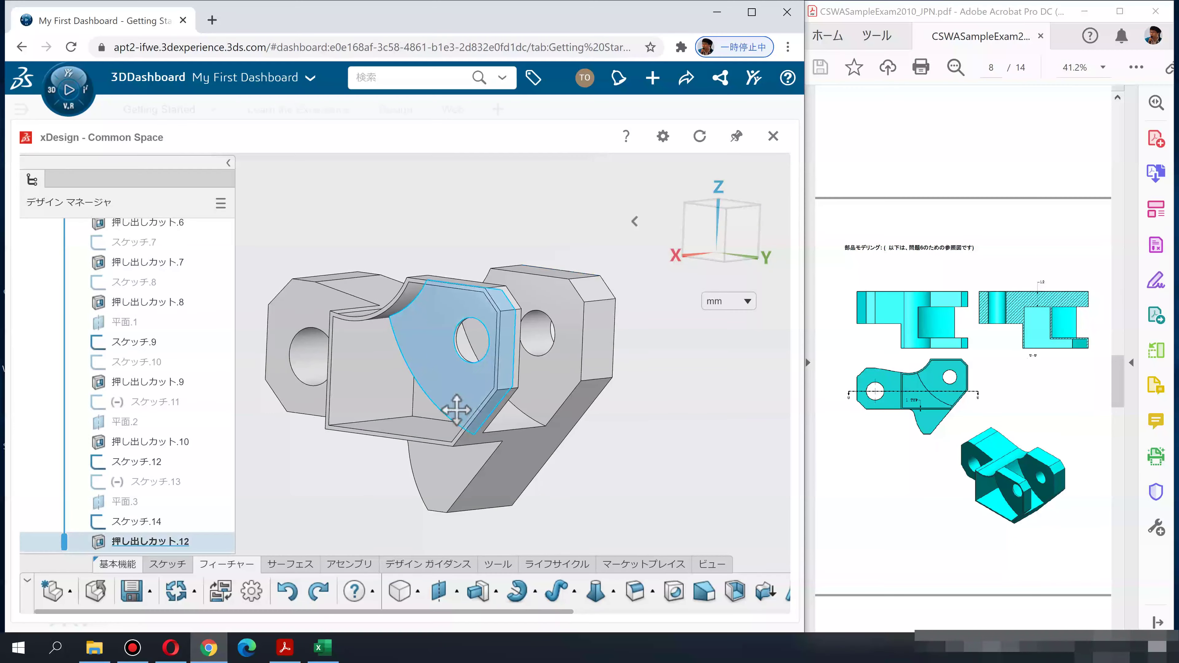
mouse_move(482, 417)
middle_down()
mouse_move(453, 427)
mouse_move(545, 450)
mouse_move(529, 393)
mouse_move(495, 400)
mouse_move(489, 245)
mouse_move(501, 409)
mouse_move(460, 432)
middle_up()
click(360, 484)
scroll(440, 473, down, 1)
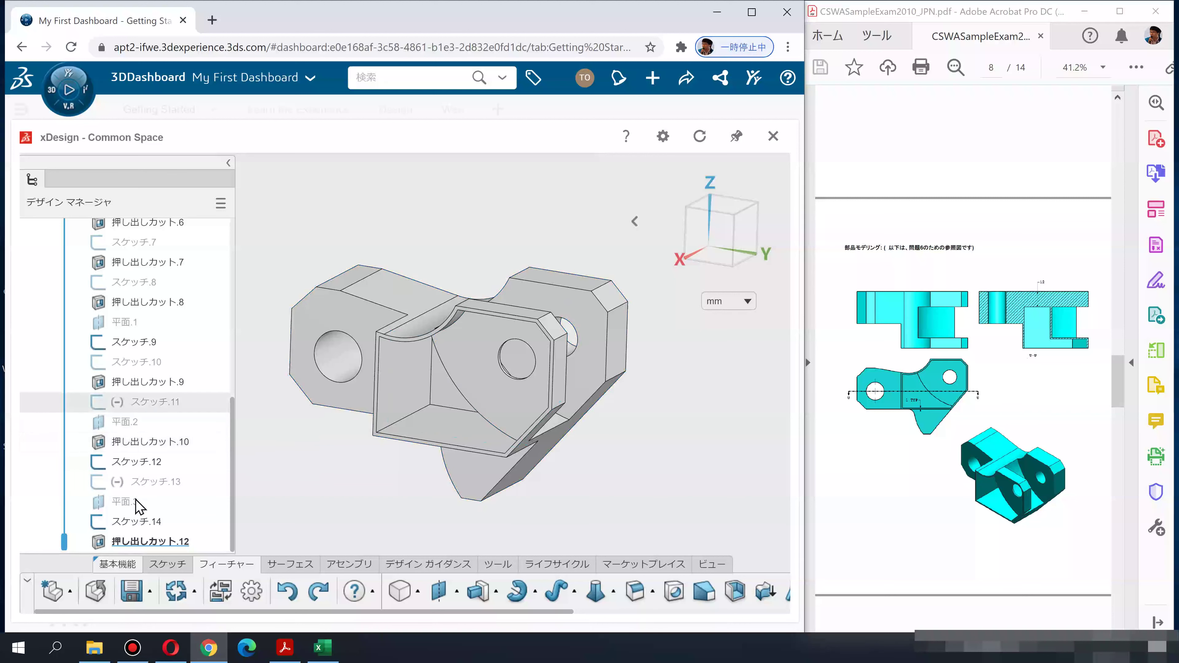
middle_drag(382, 474, 360, 381)
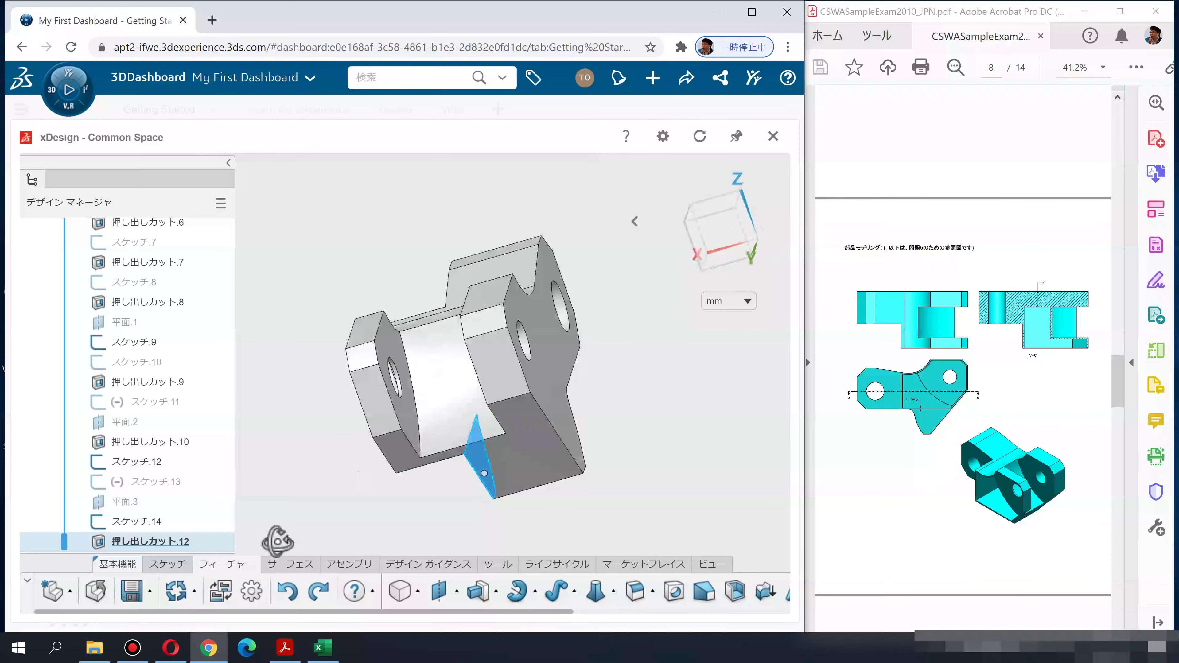
mouse_move(360, 381)
middle_down()
mouse_move(690, 421)
mouse_move(613, 468)
mouse_move(664, 493)
middle_up()
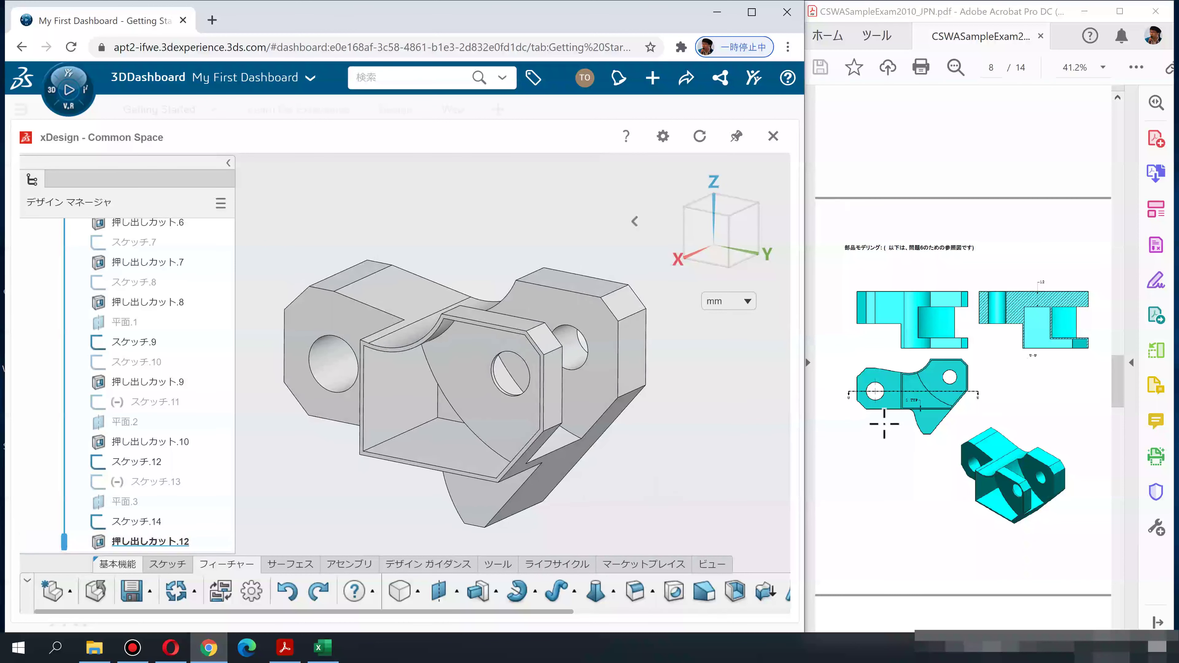
scroll(976, 418, up, 1)
scroll(1007, 395, up, 3)
scroll(1008, 390, up, 1)
drag(1116, 357, 1106, 292)
scroll(1105, 288, up, 3)
scroll(1106, 281, up, 4)
scroll(1107, 276, up, 1)
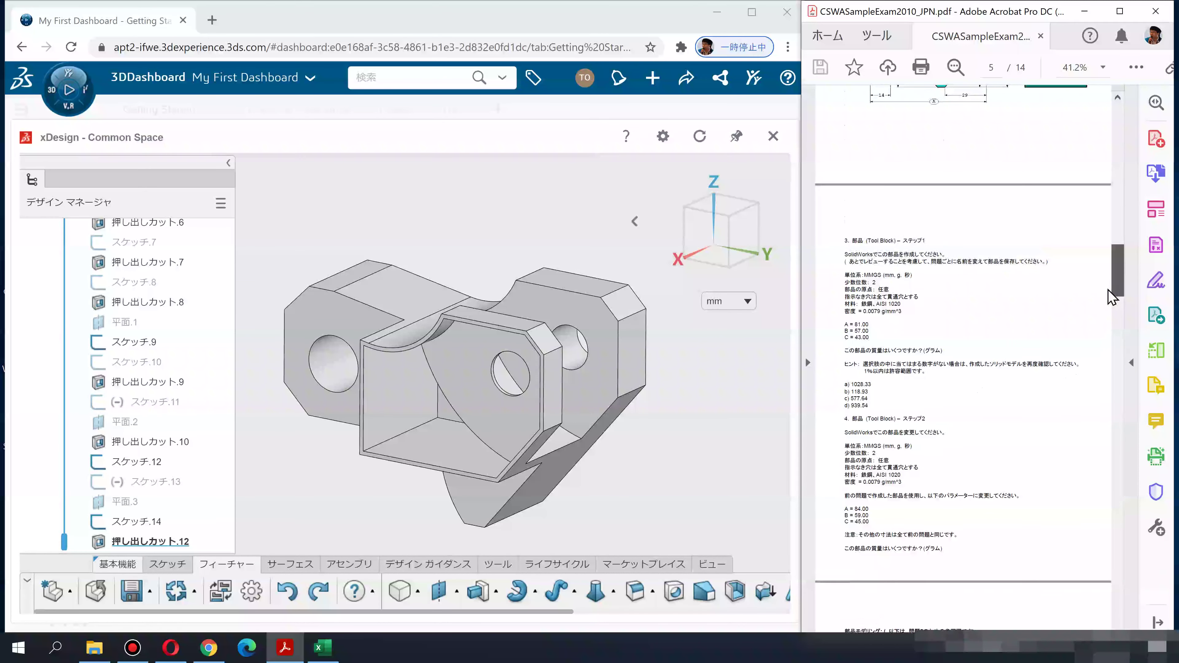
scroll(1113, 297, down, 10)
scroll(1109, 311, down, 3)
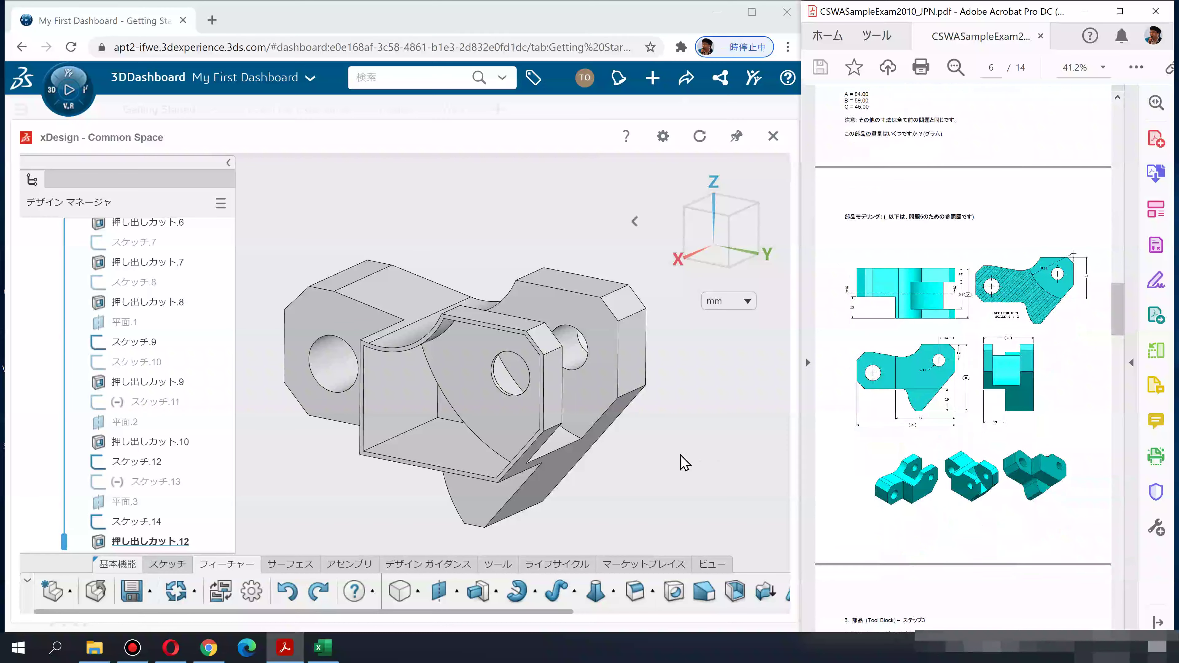
middle_drag(682, 462, 697, 457)
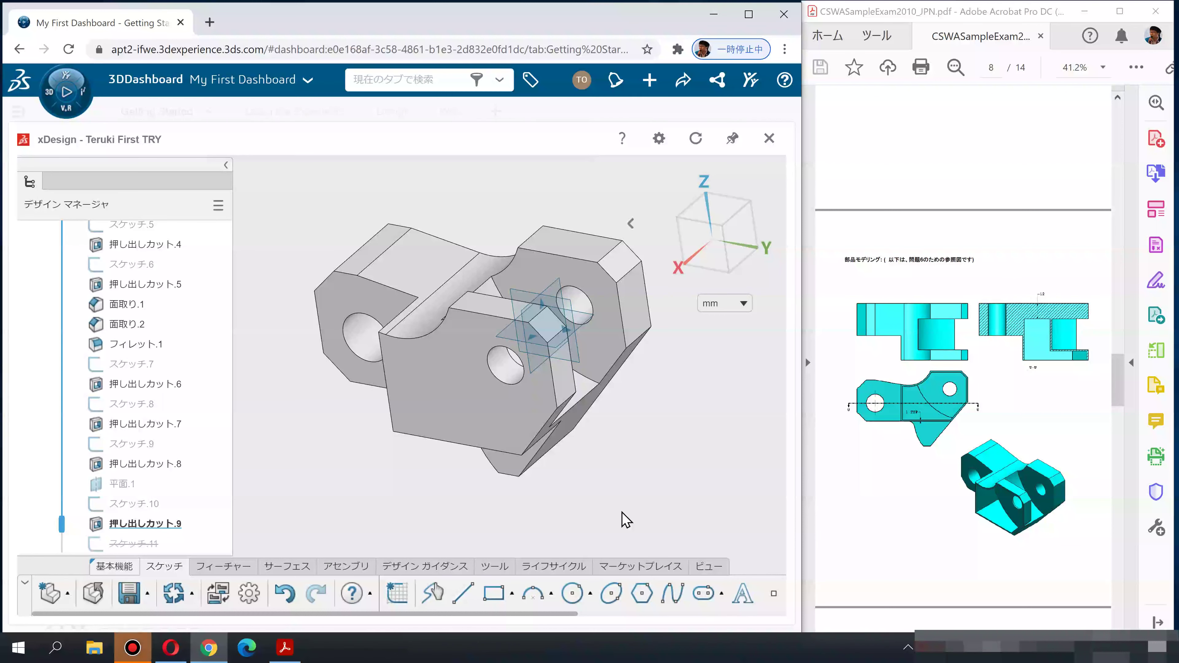
Open Sketch 14 on the part's large front face
middle_drag(645, 495, 658, 488)
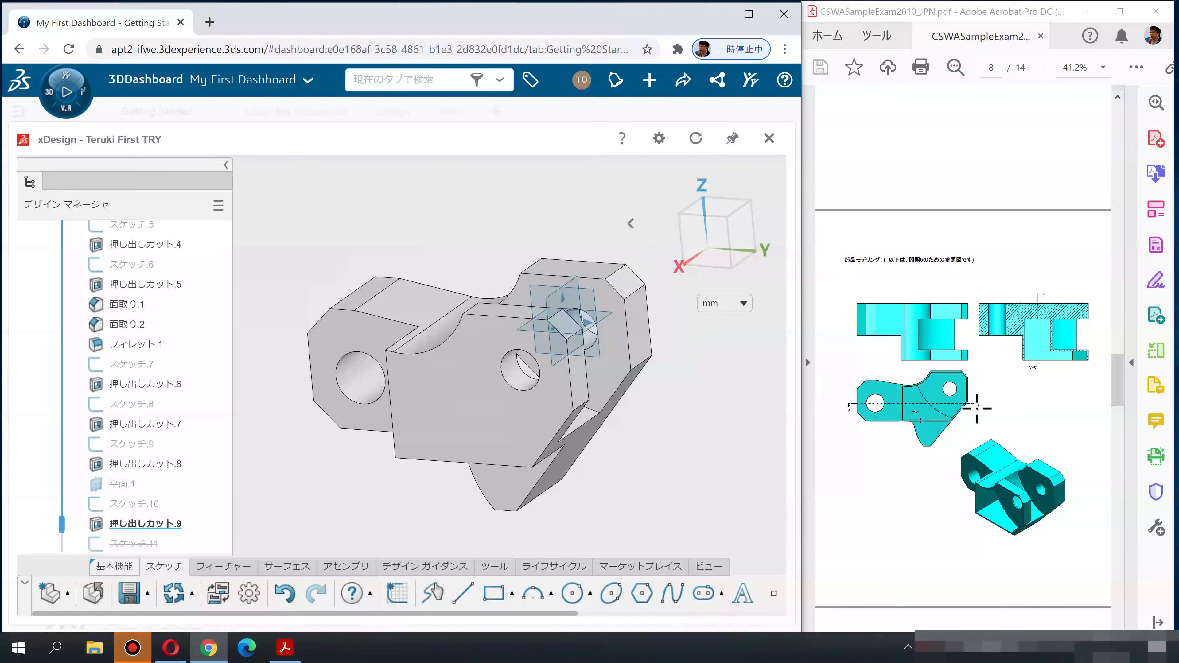
click(503, 436)
click(499, 430)
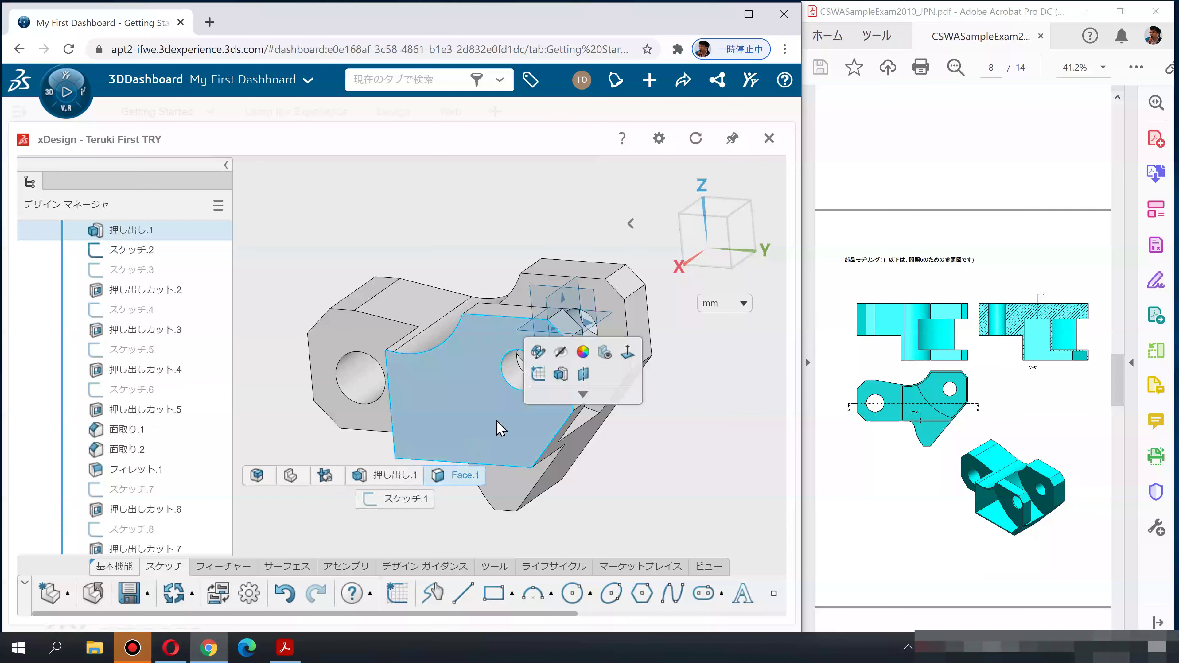
click(540, 373)
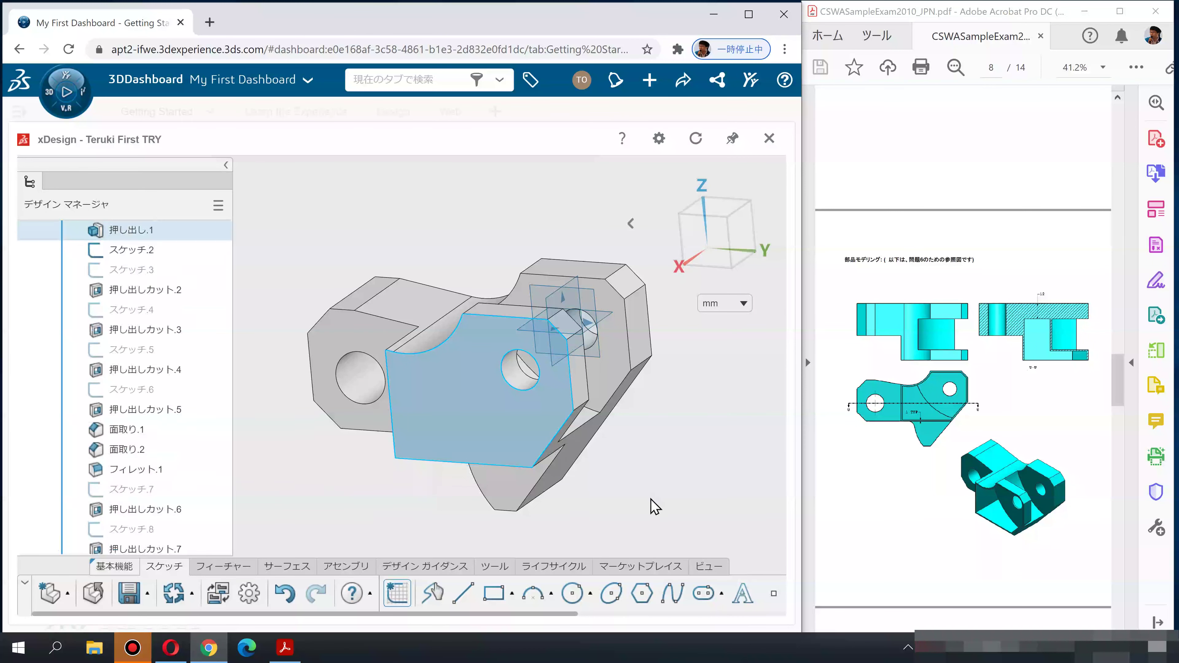
drag(560, 615, 763, 614)
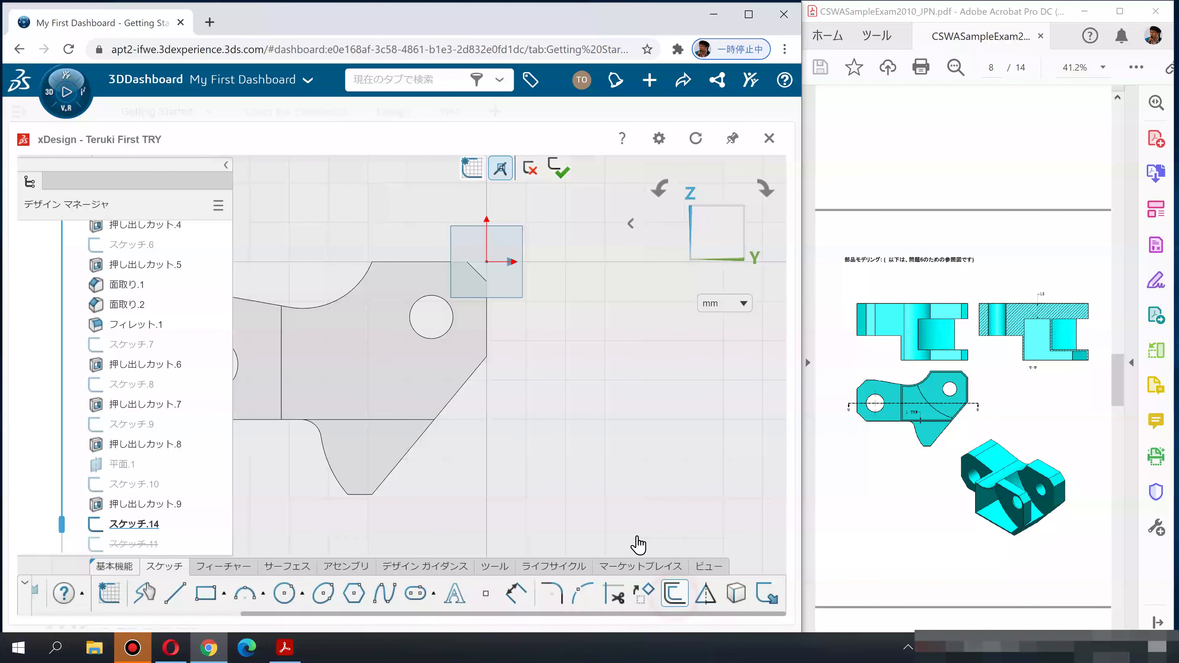
Try a 1 mm Sketch Offset of the cut face, then the lower tapered face, and cancel it
click(674, 595)
middle_drag(522, 431, 614, 491)
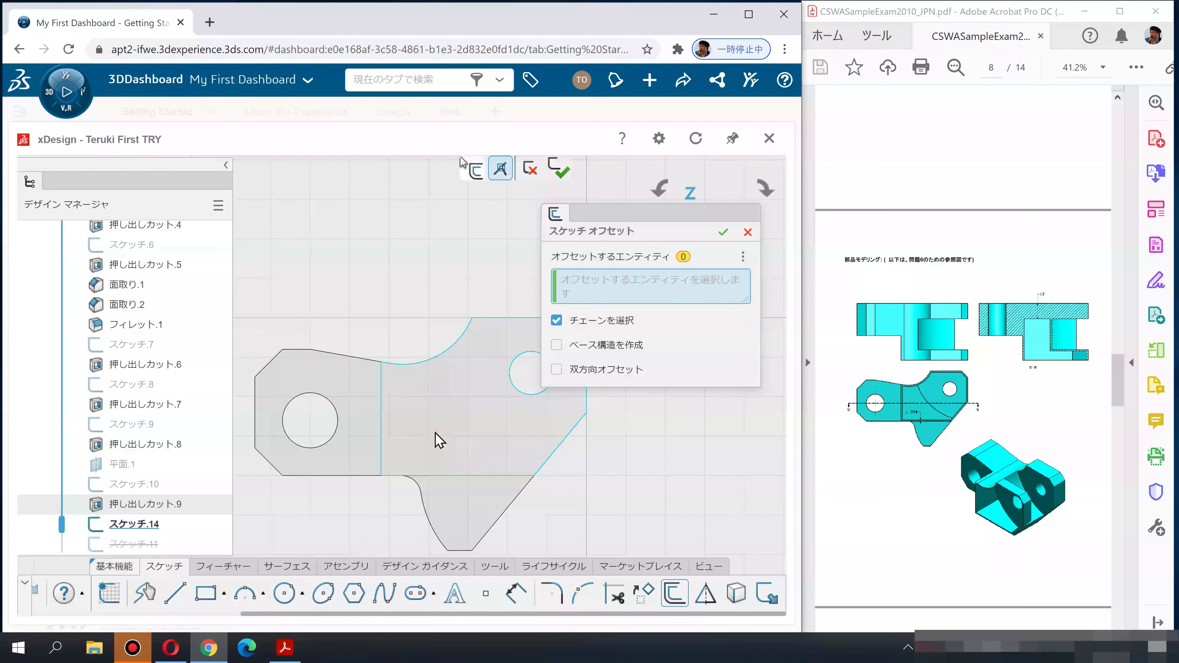
click(439, 440)
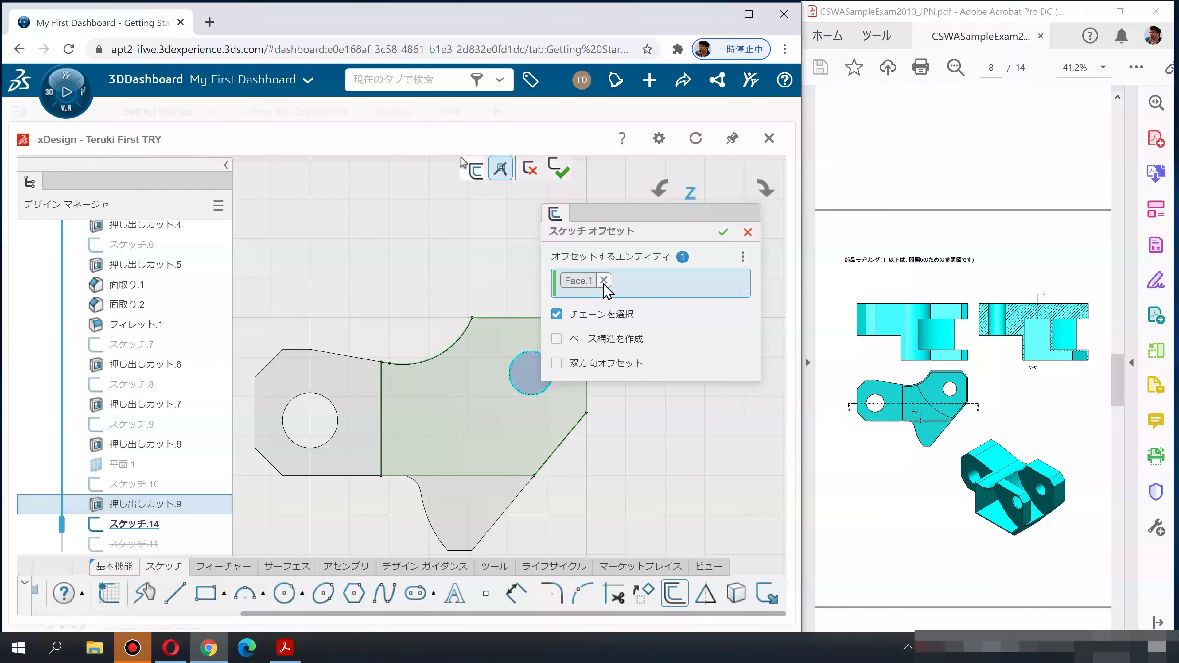
middle_drag(361, 377, 268, 368)
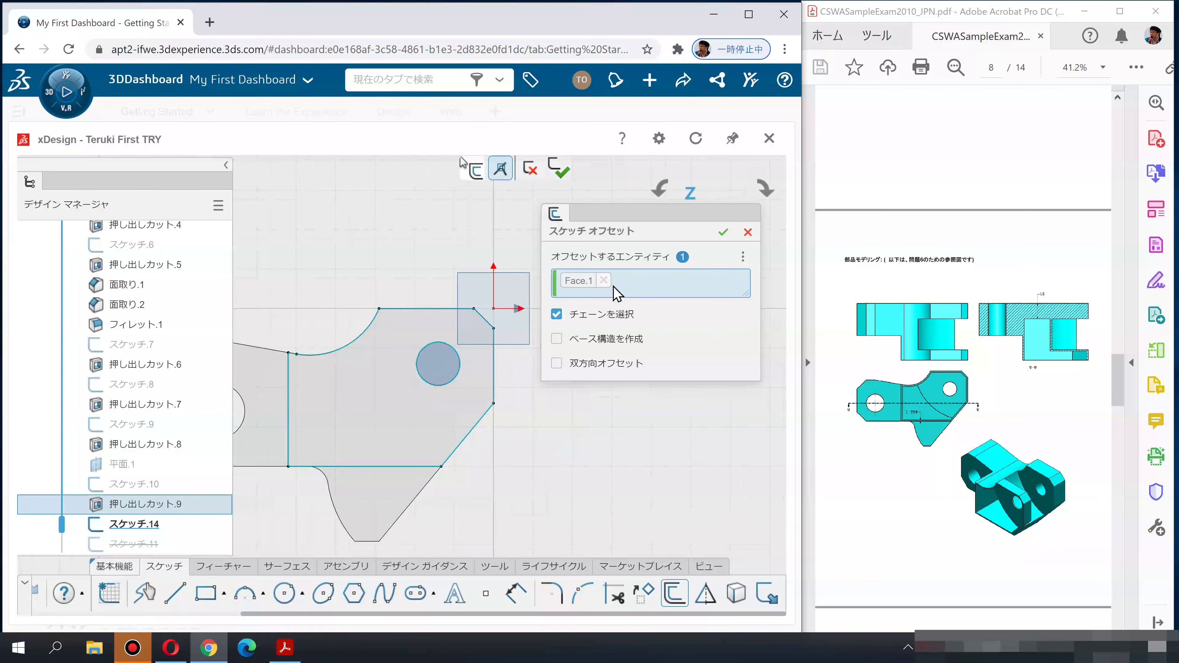
click(604, 280)
middle_drag(552, 443, 575, 371)
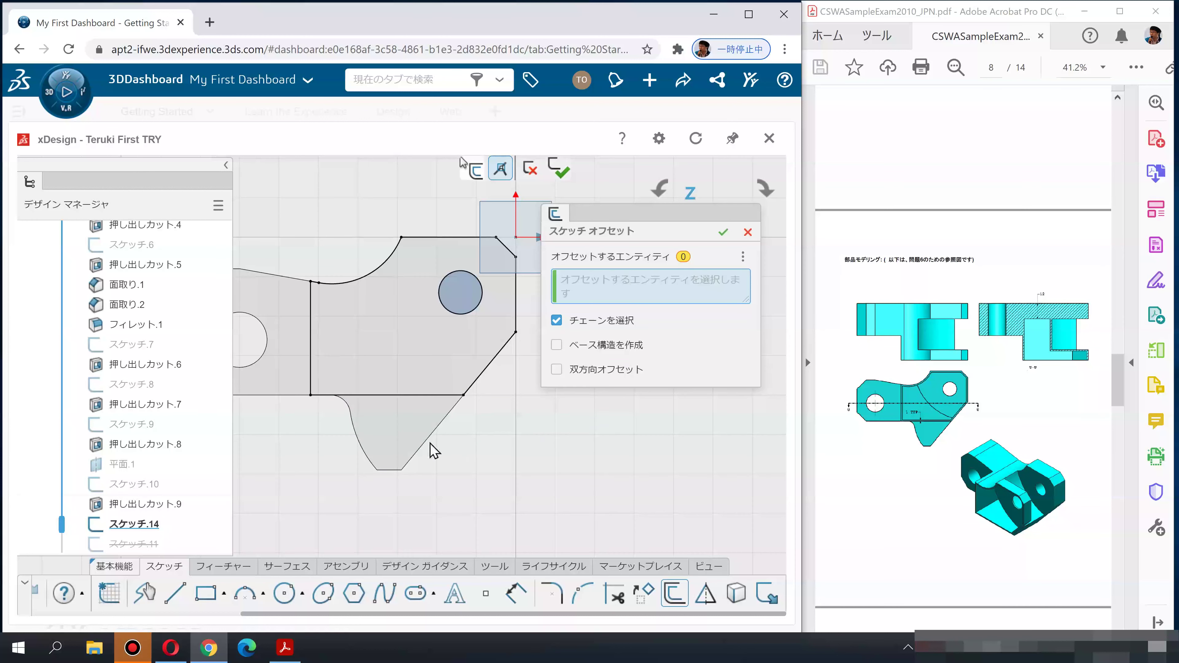
click(407, 433)
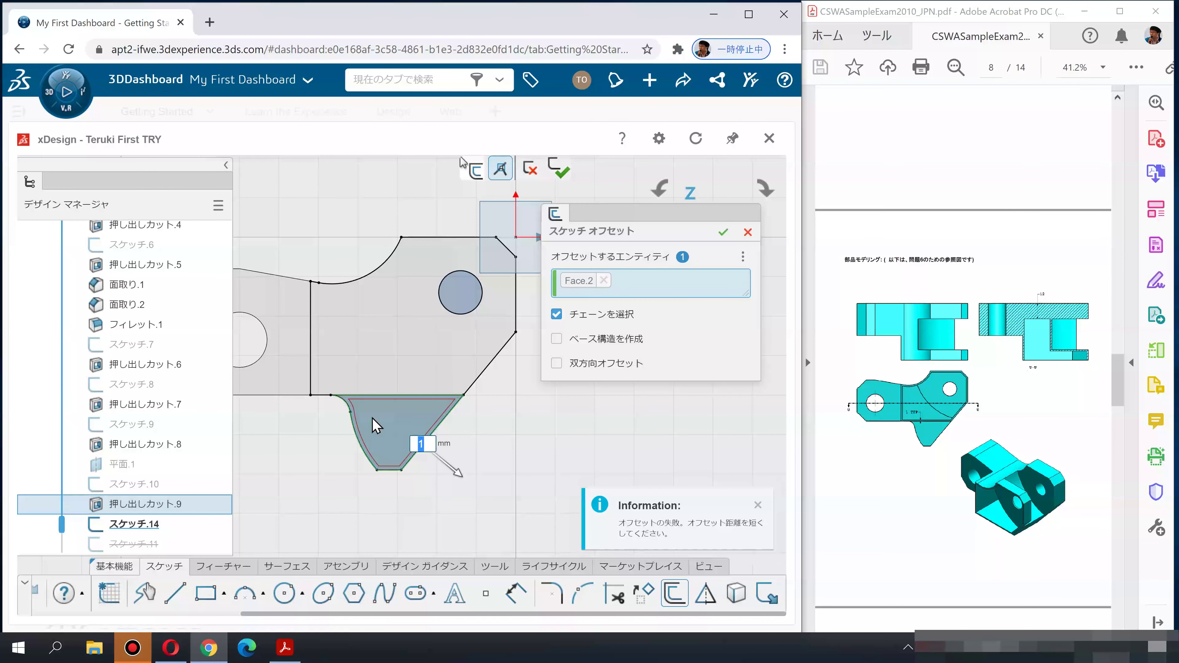
click(748, 232)
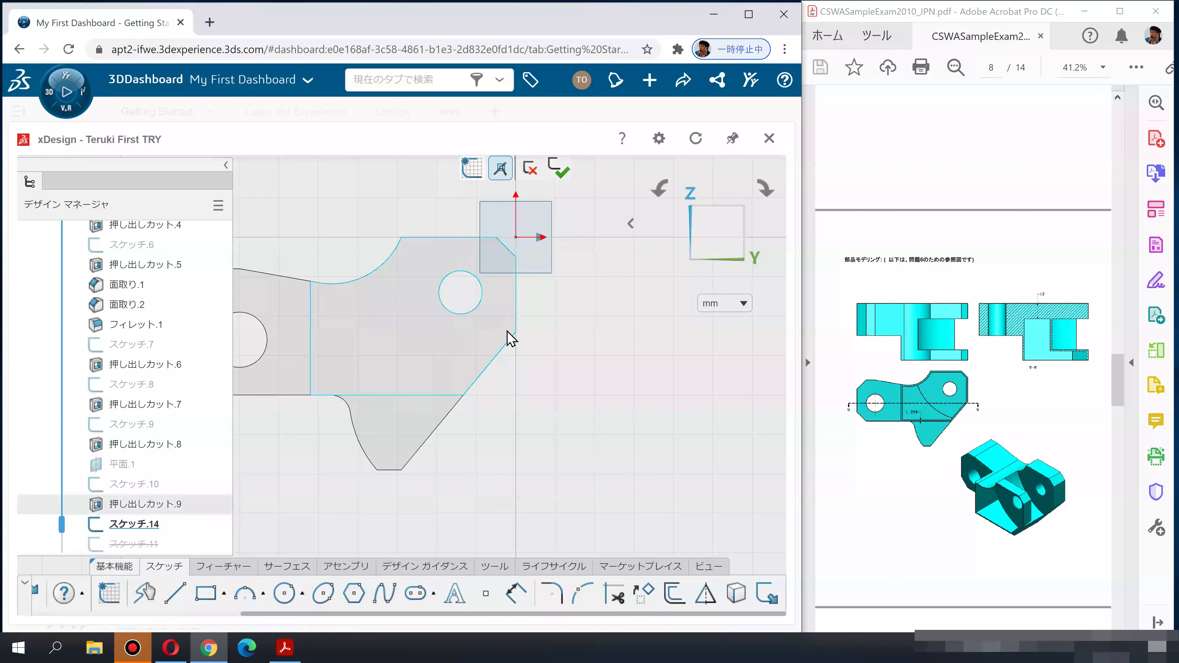
mouse_move(503, 311)
middle_down()
mouse_move(572, 465)
mouse_move(556, 455)
middle_up()
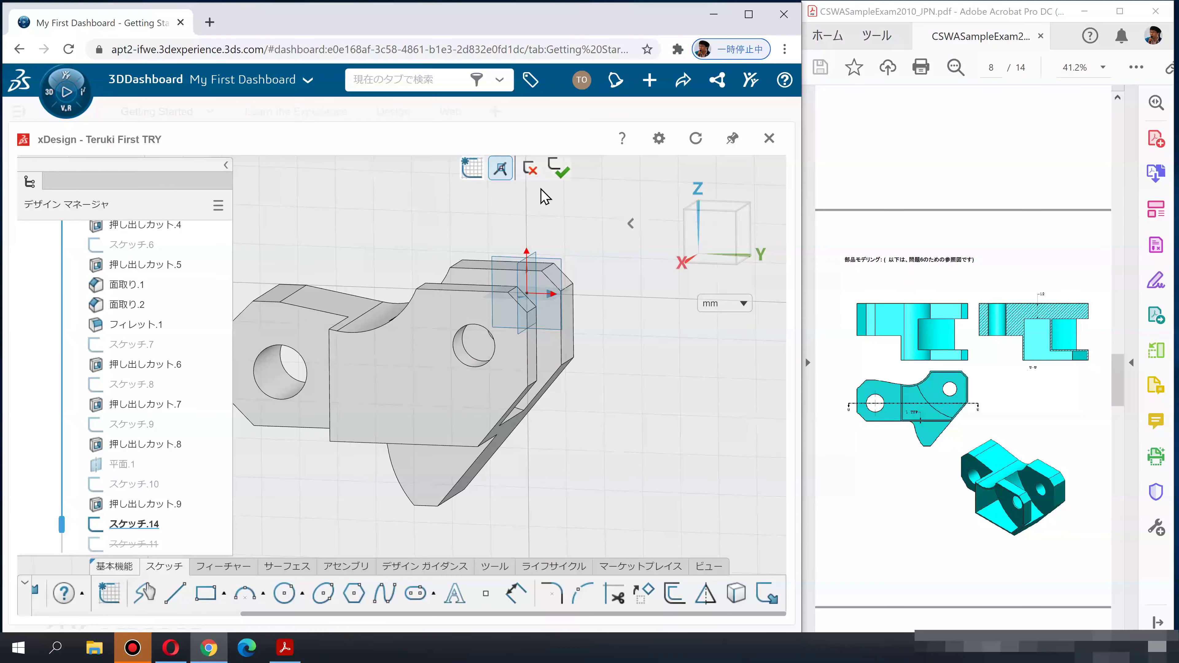
Discard the sketch and roll the history back to just after 押し出しカット.7
click(530, 169)
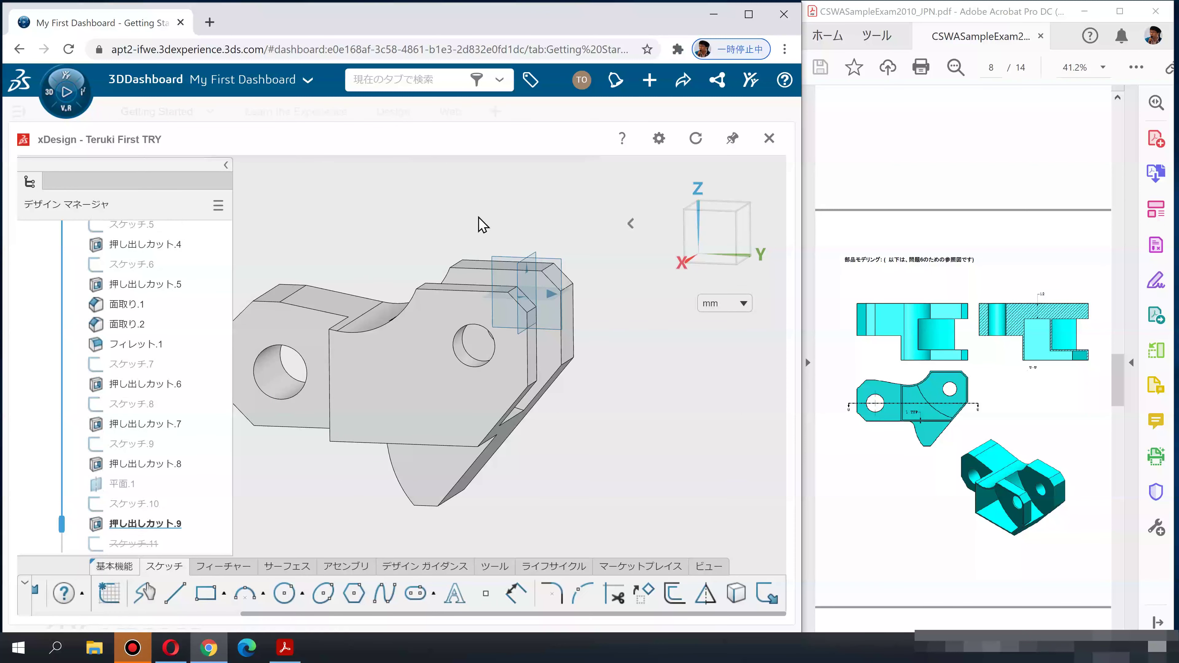
click(508, 357)
mouse_move(519, 392)
middle_down()
mouse_move(584, 488)
mouse_move(452, 377)
middle_up()
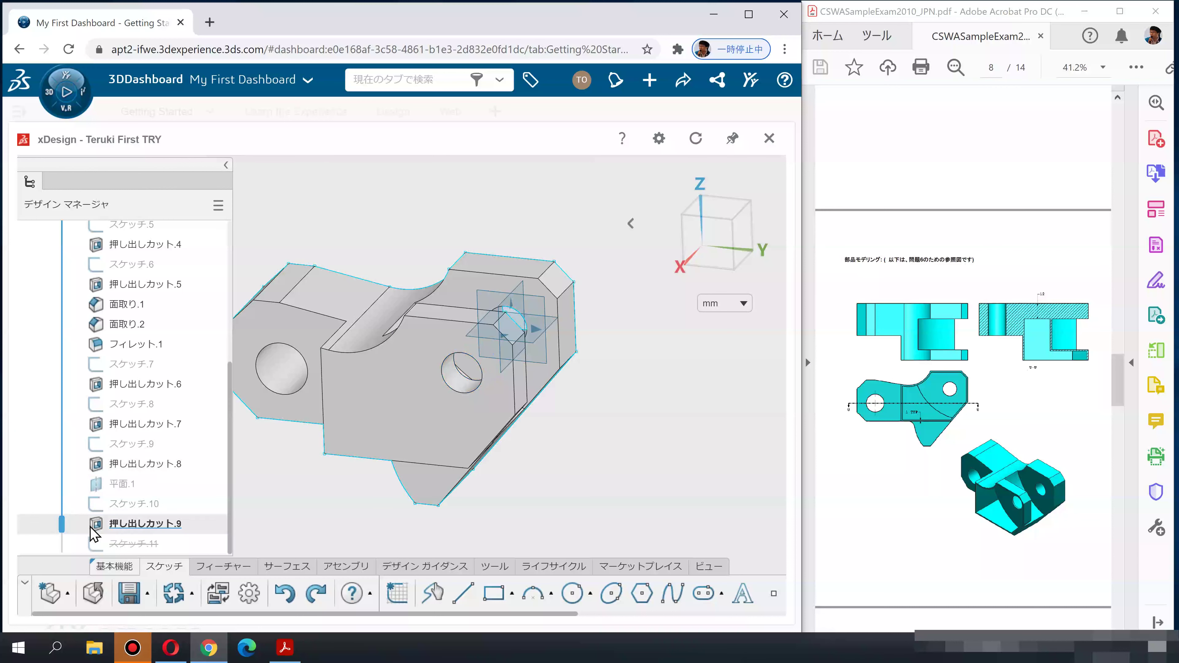
click(62, 525)
drag(62, 525, 62, 409)
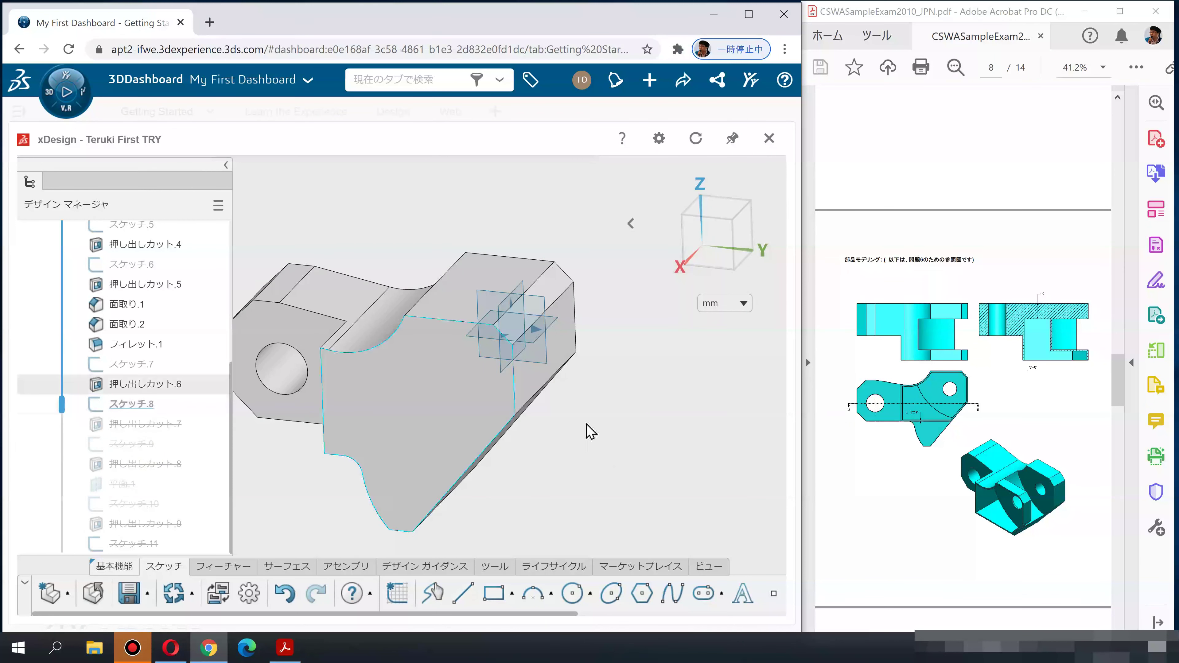
click(61, 407)
drag(61, 408, 63, 449)
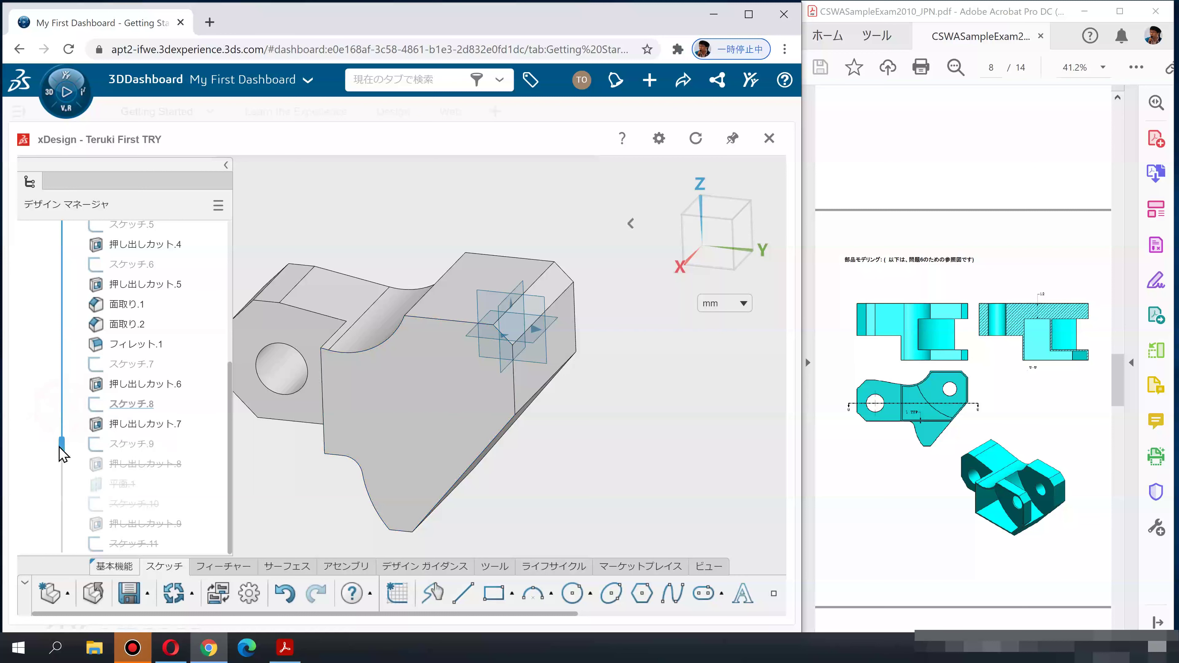
Start a new sketch on the part's front face
middle_drag(569, 469, 416, 399)
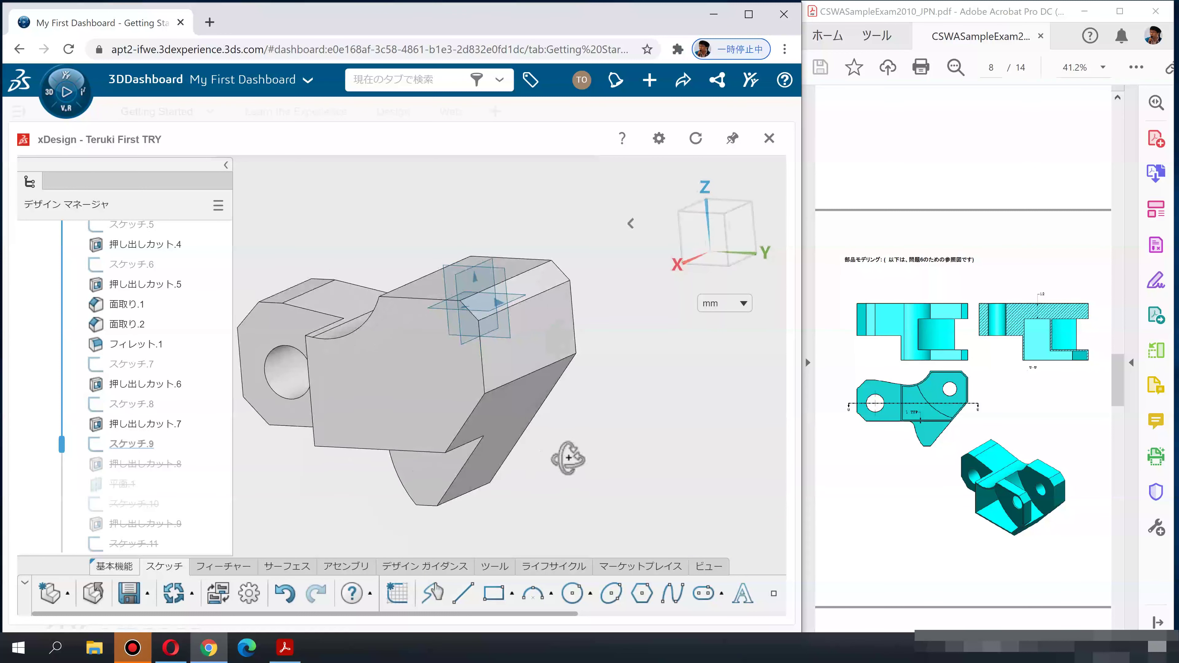
click(419, 383)
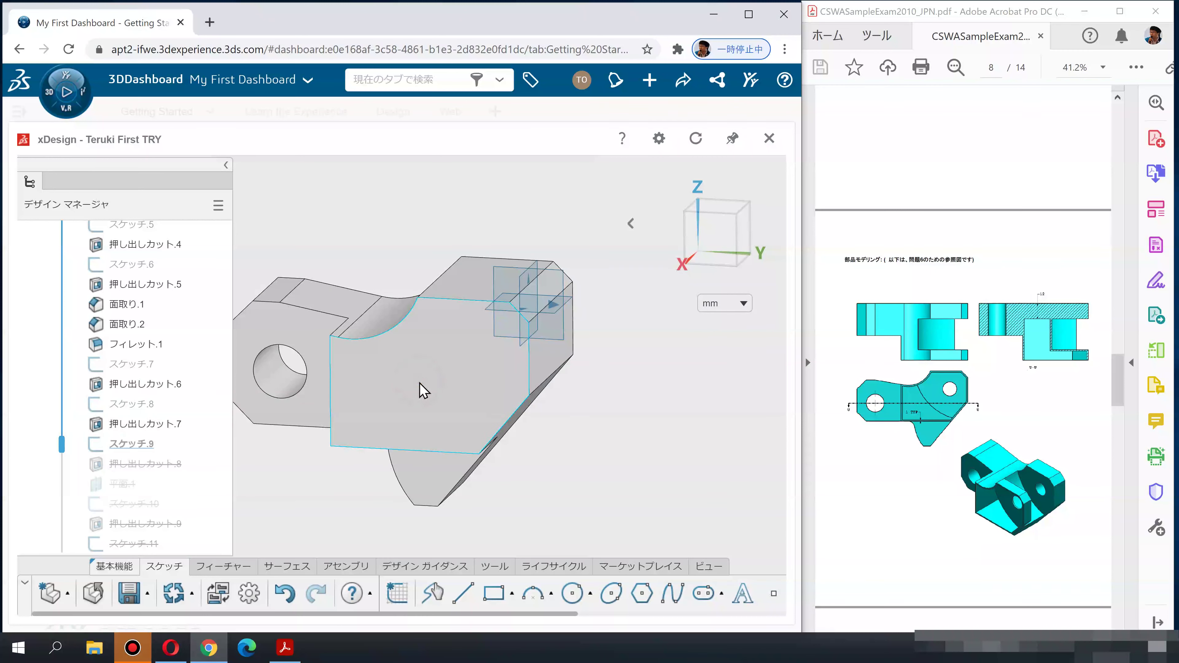
click(429, 383)
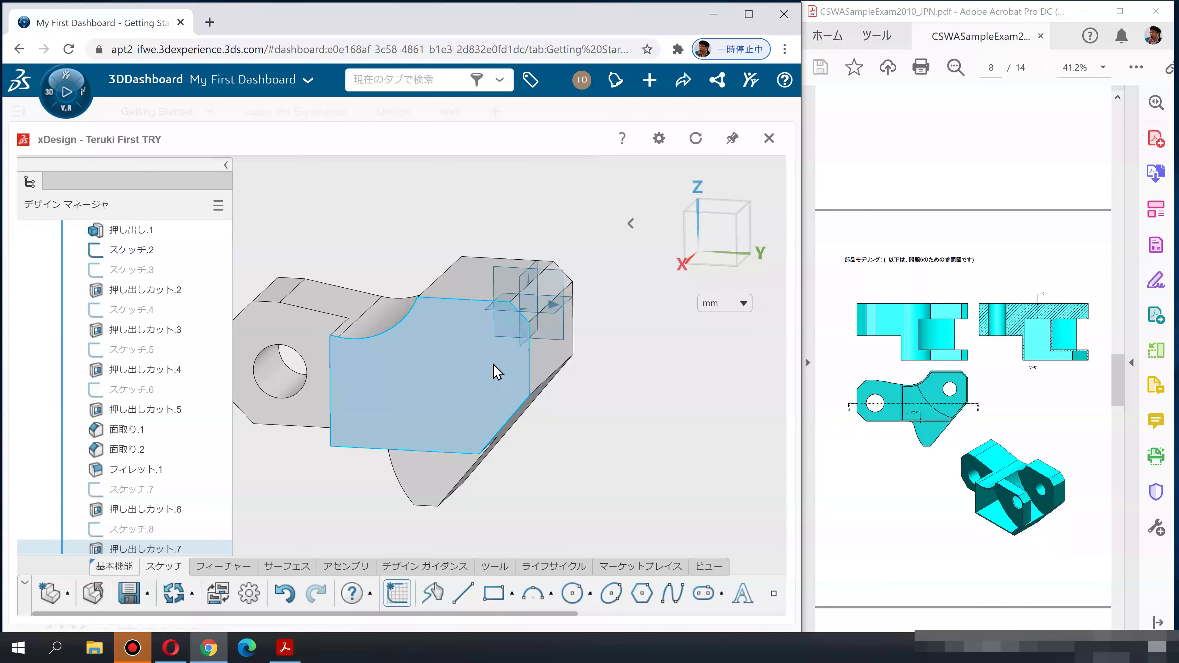
click(508, 390)
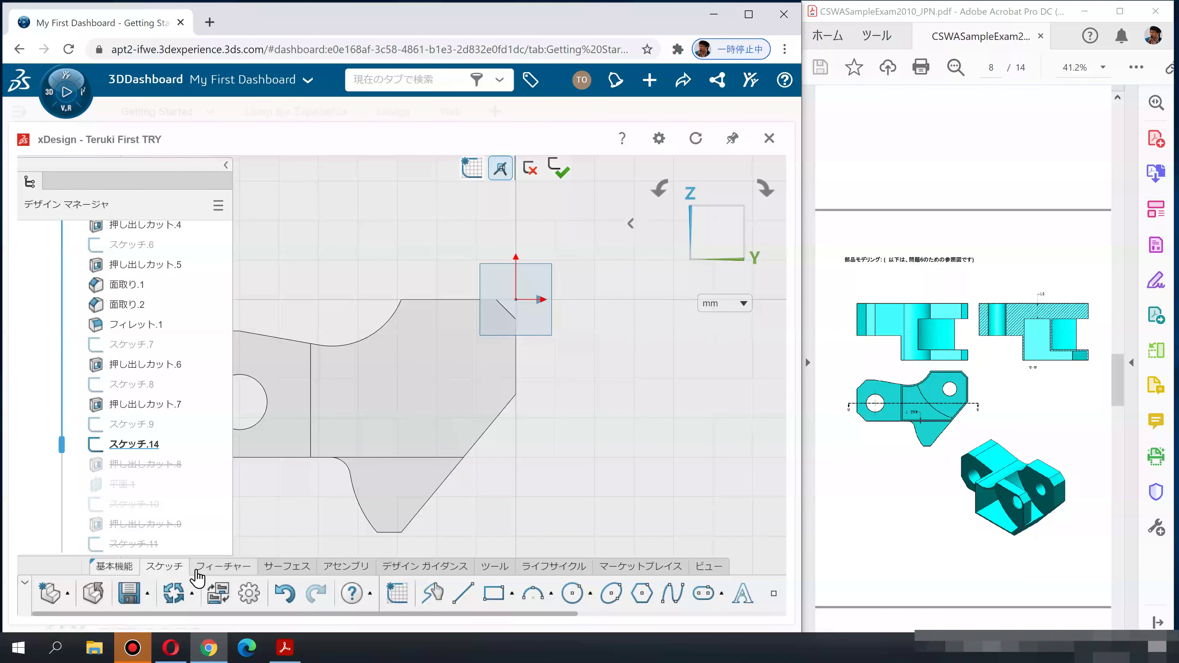
drag(552, 614, 769, 616)
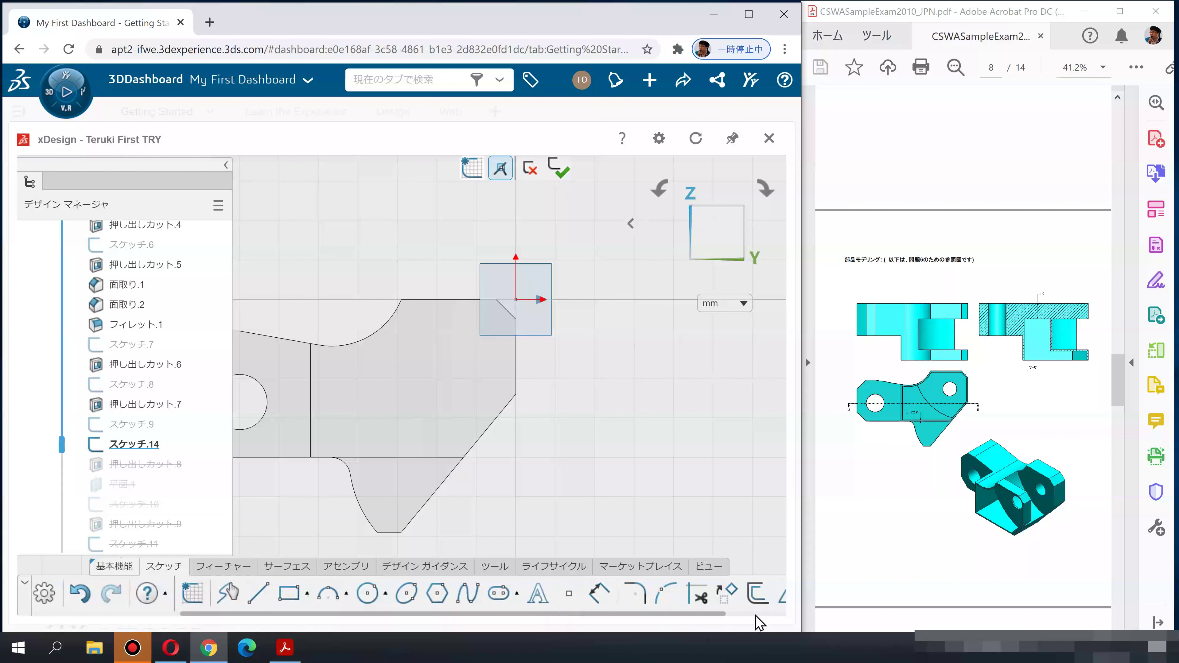
Offset the front face 1 mm inward as the sketch outline and finish the sketch
click(674, 593)
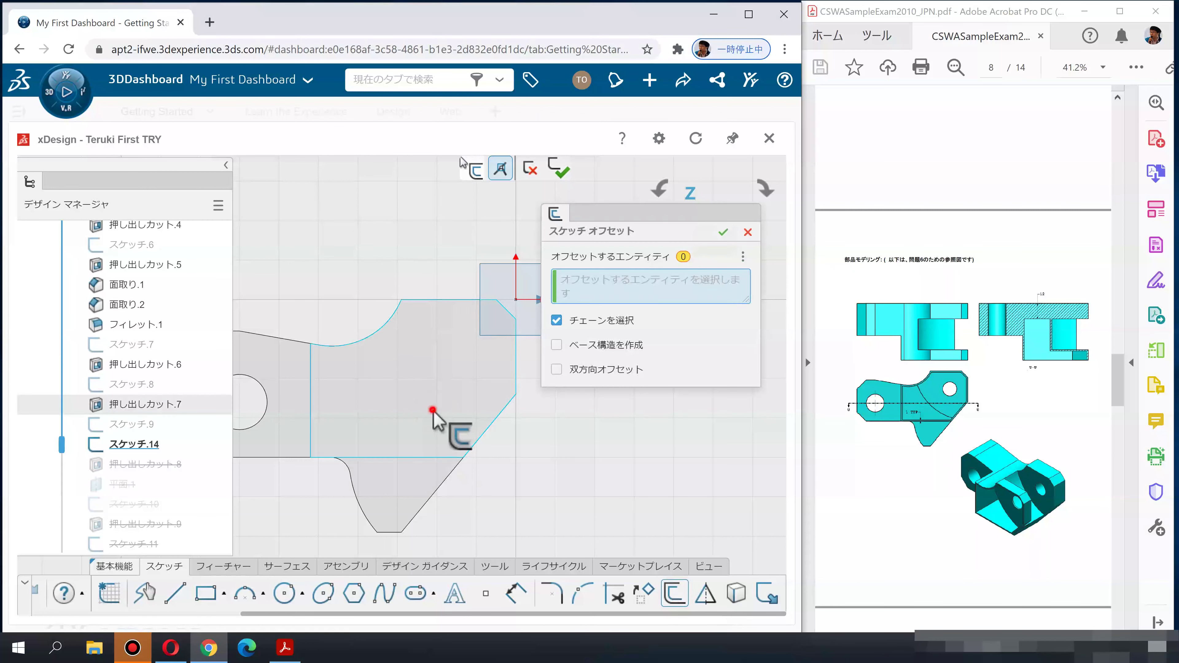
click(435, 417)
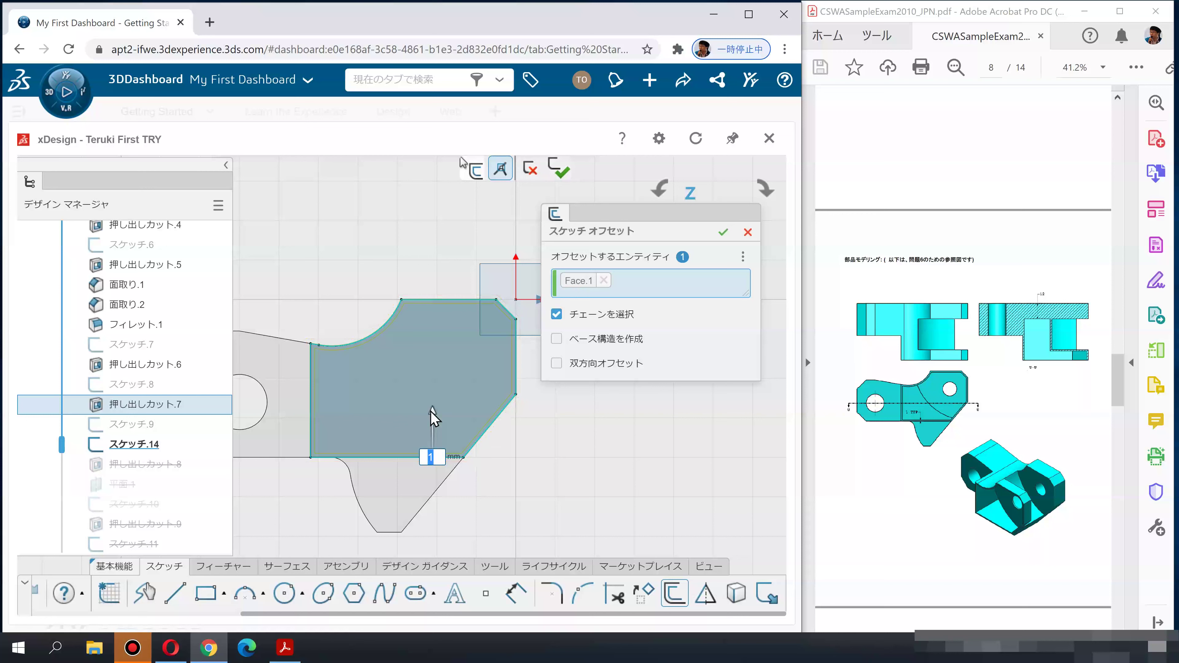
key(Return)
mouse_move(567, 454)
middle_down()
mouse_move(550, 469)
mouse_move(645, 453)
mouse_move(645, 470)
middle_up()
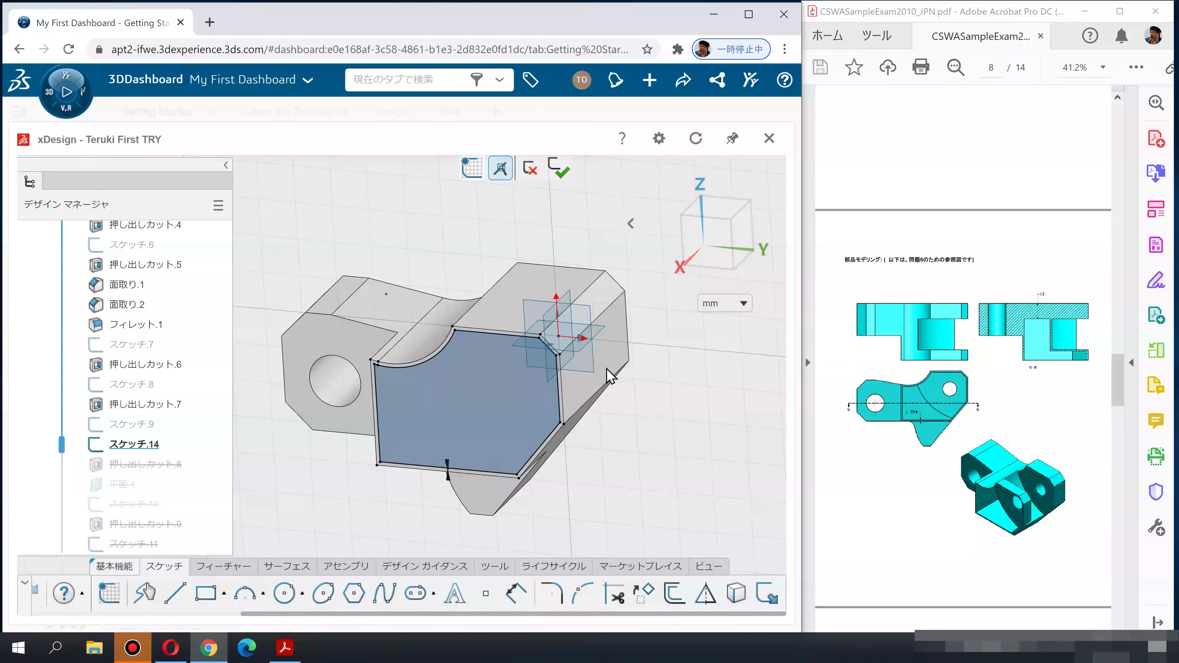
click(560, 169)
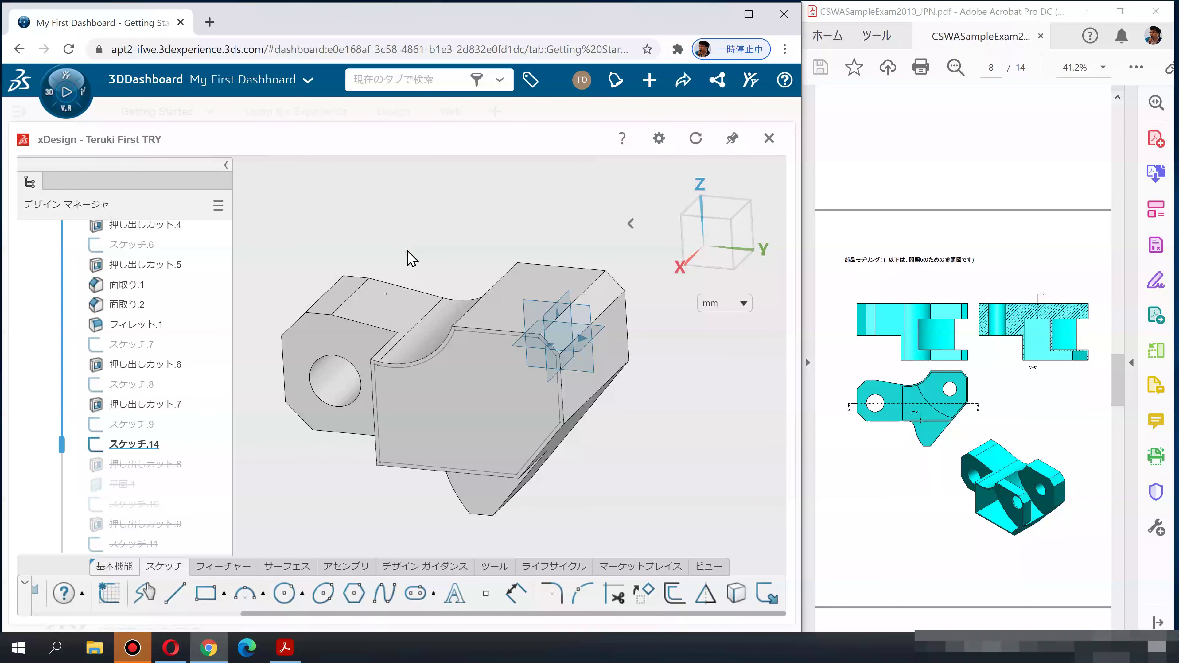
middle_drag(415, 267, 392, 229)
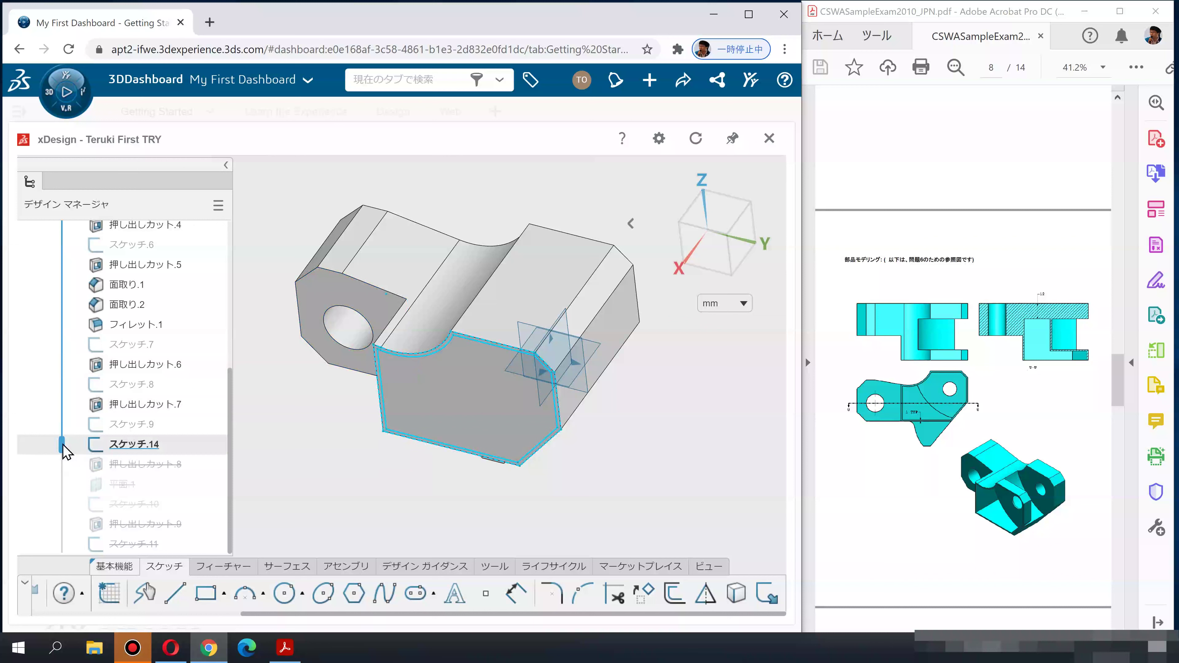
Roll the history to the end and move 押し出しカット.8 below 押し出しカット.9
drag(62, 491, 57, 518)
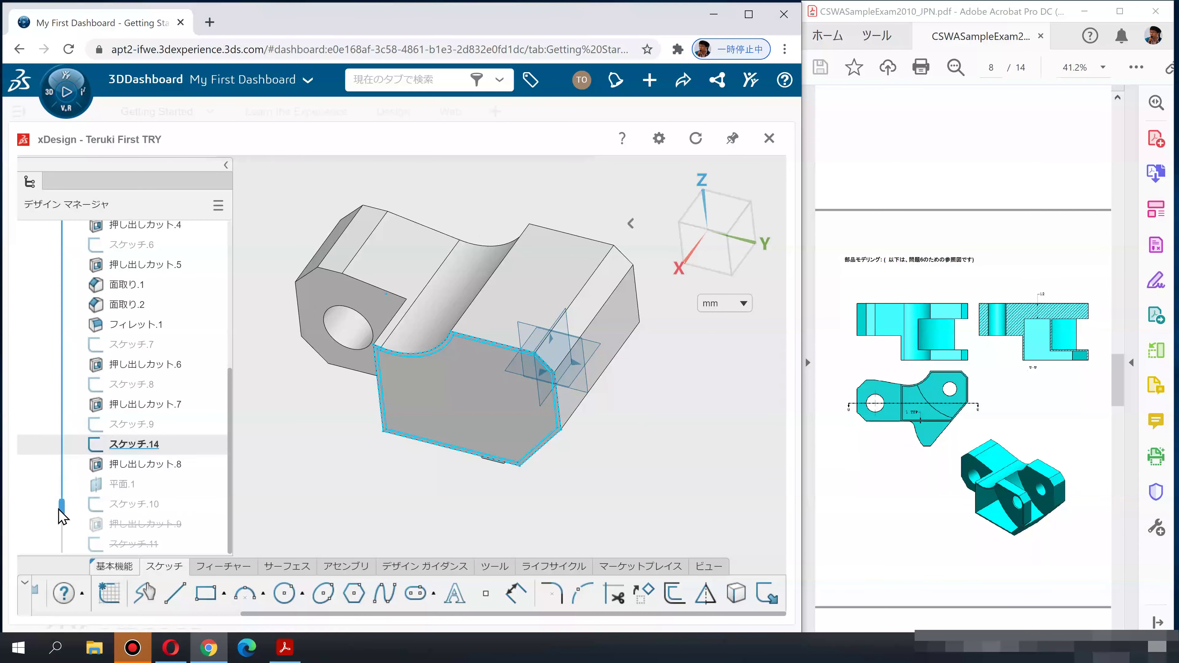
drag(62, 507, 62, 550)
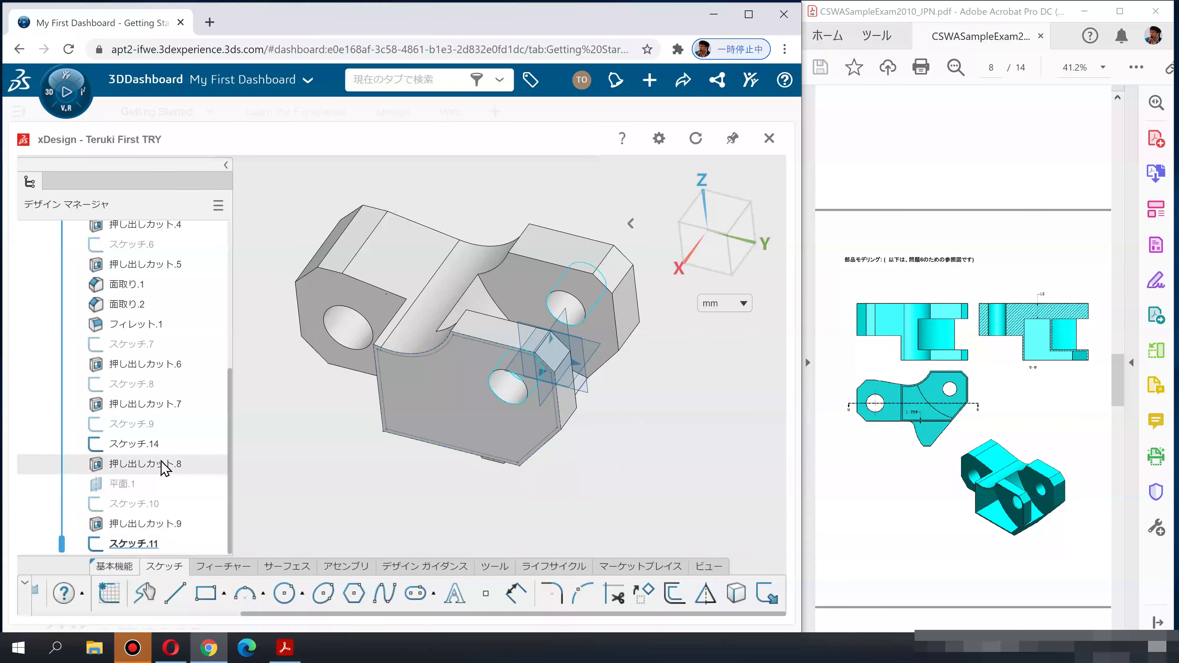
click(61, 544)
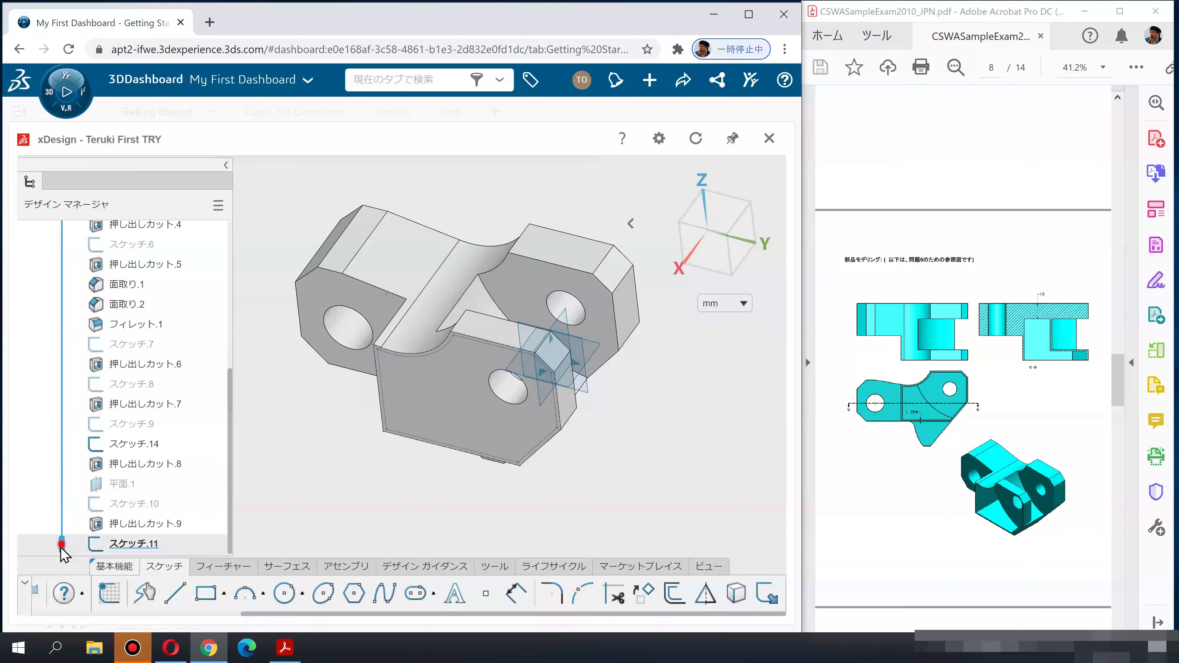
click(105, 528)
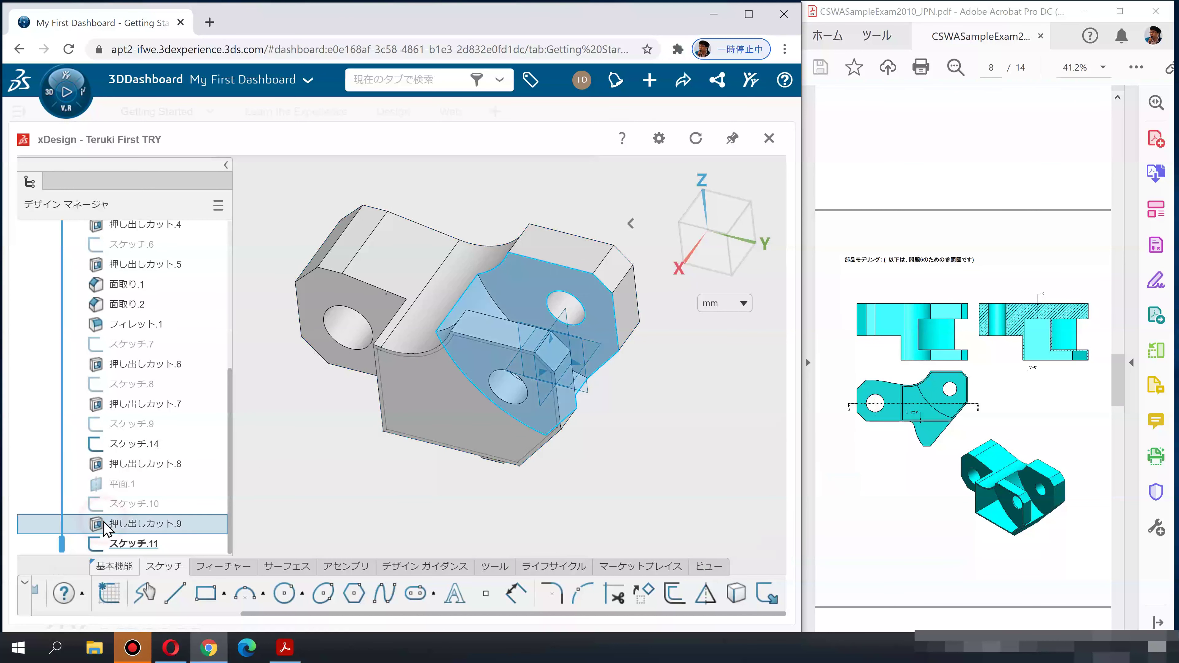
click(109, 466)
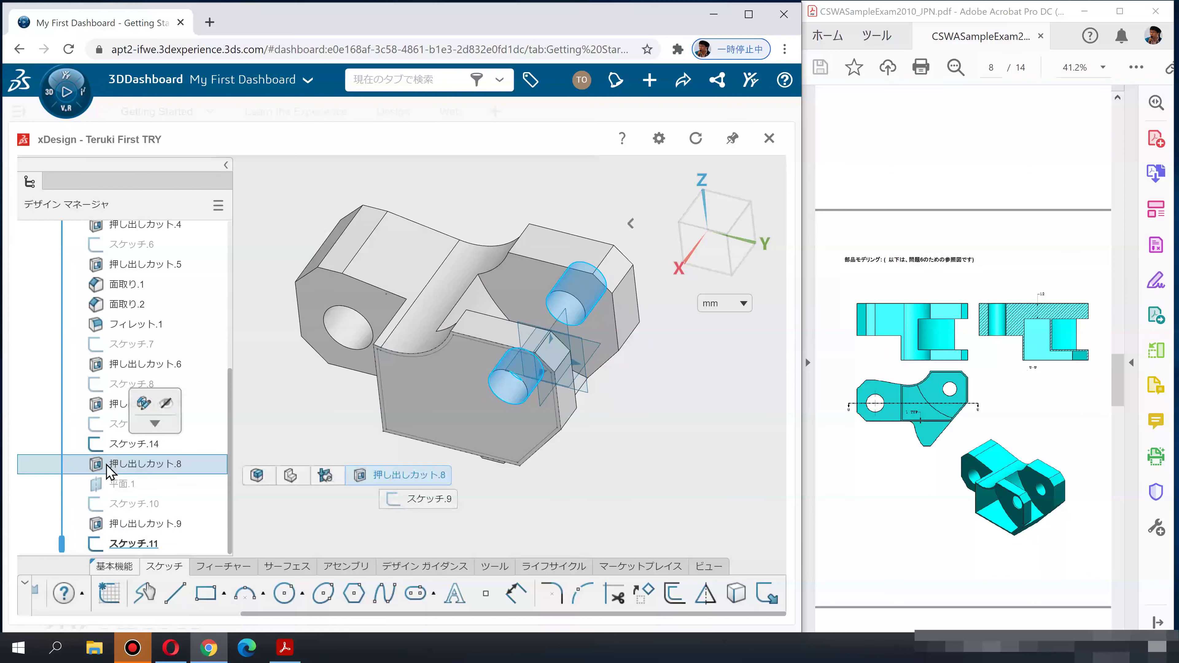
drag(99, 474, 95, 539)
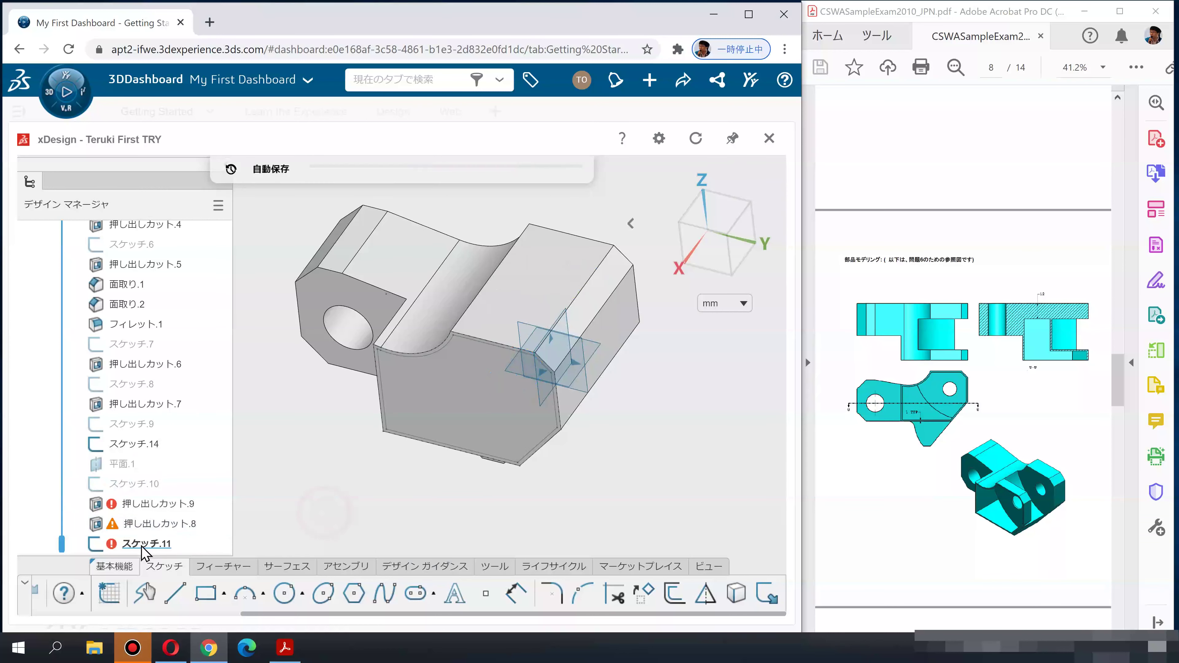
Roll back to 押し出しカット.9 and edit the failing cut
drag(60, 547, 59, 513)
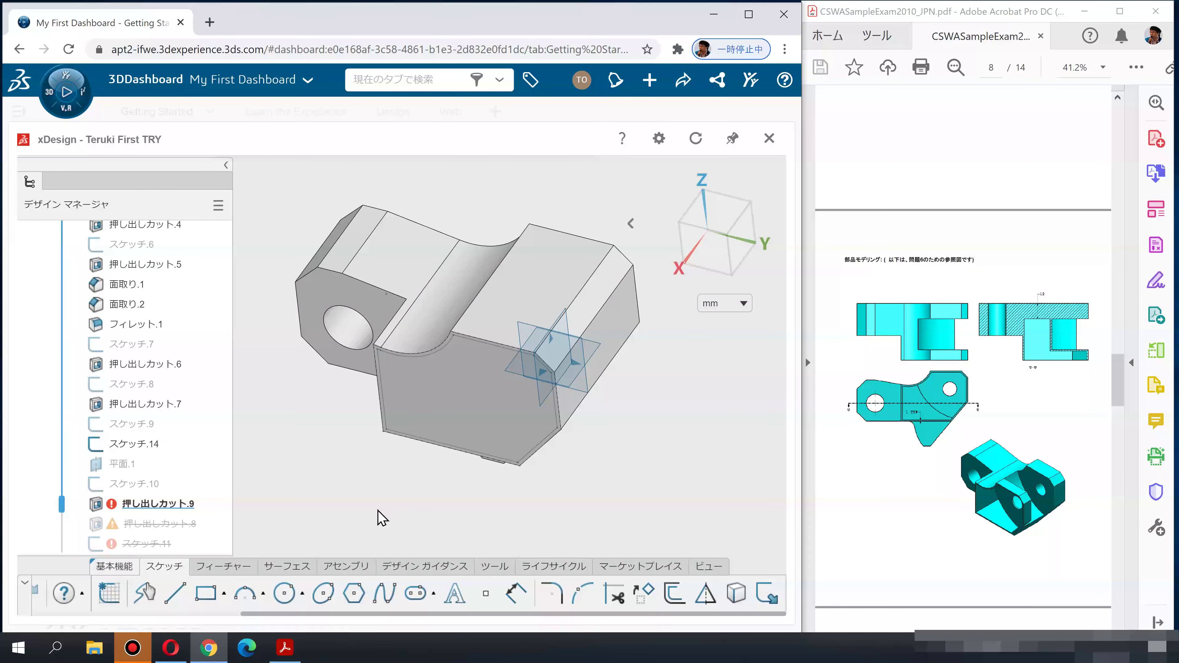
click(160, 503)
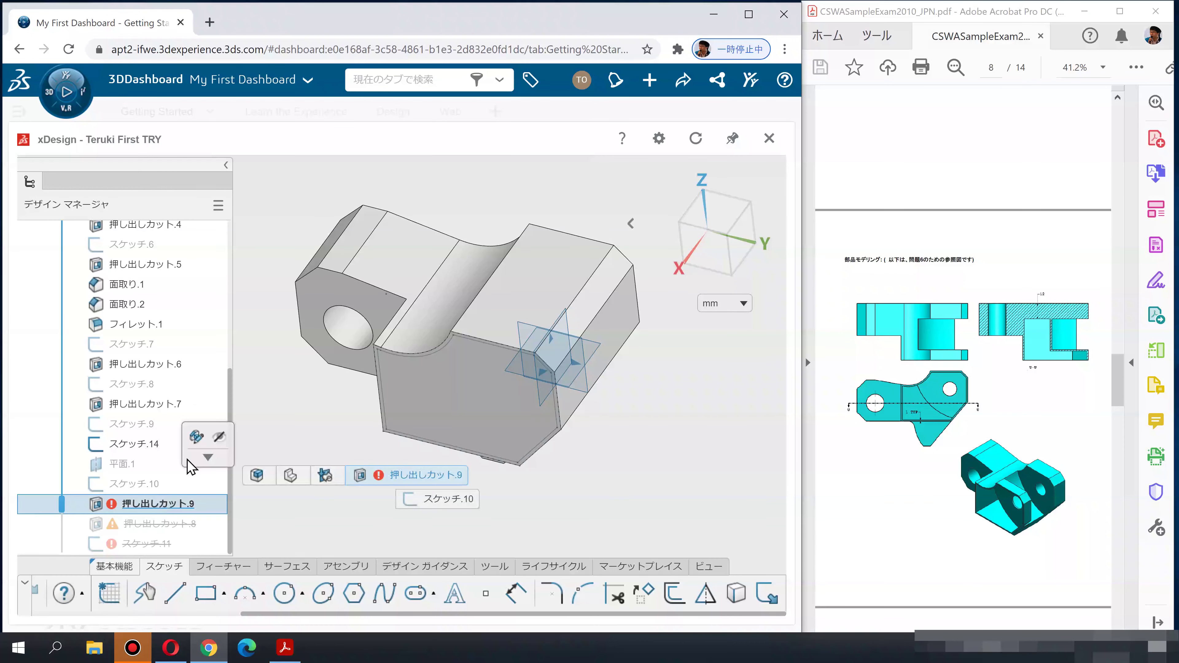
click(327, 470)
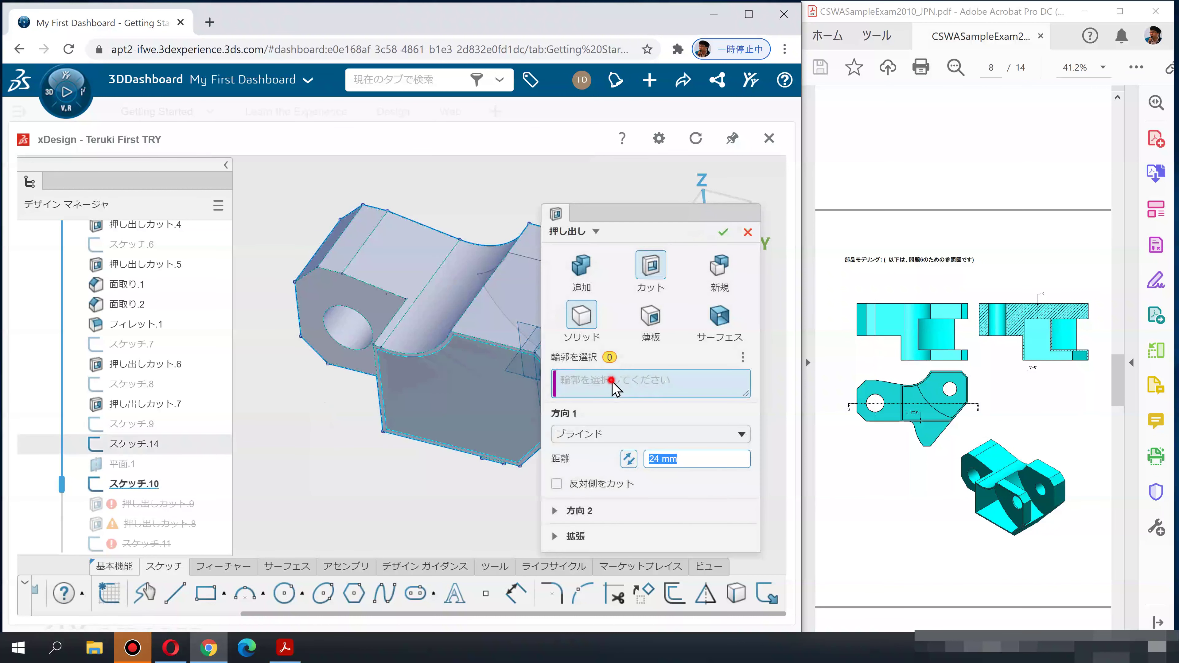
Select the offset sketch region as the cut profile and check the preview
ctrl+middle_drag(367, 515, 224, 527)
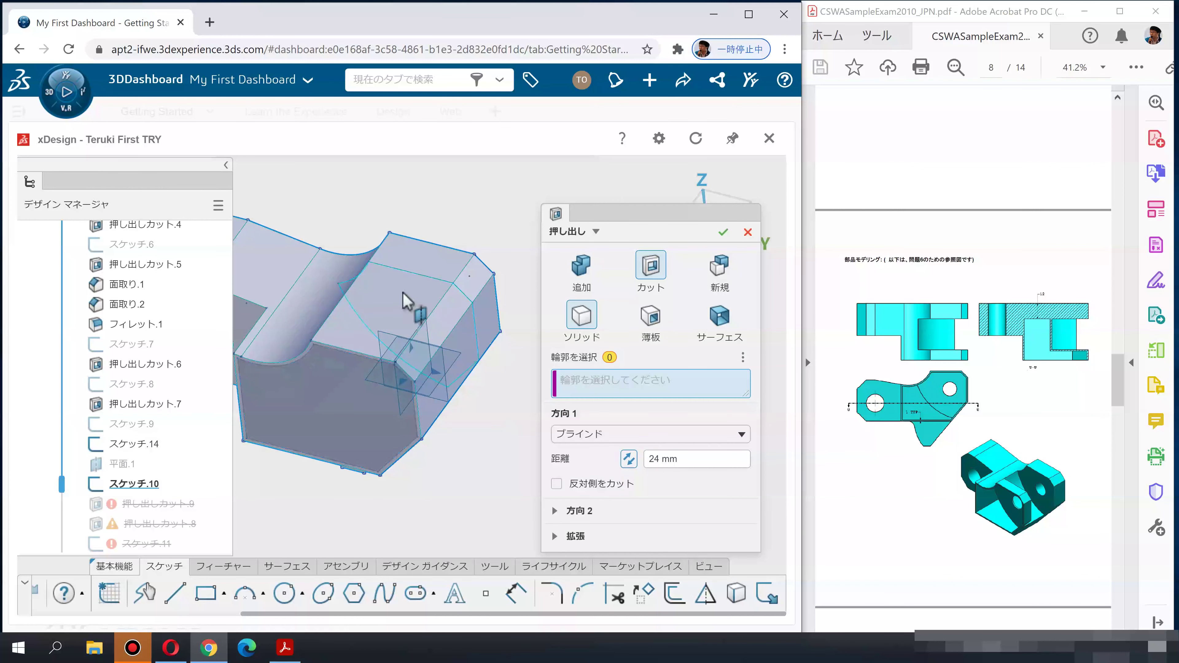
click(402, 294)
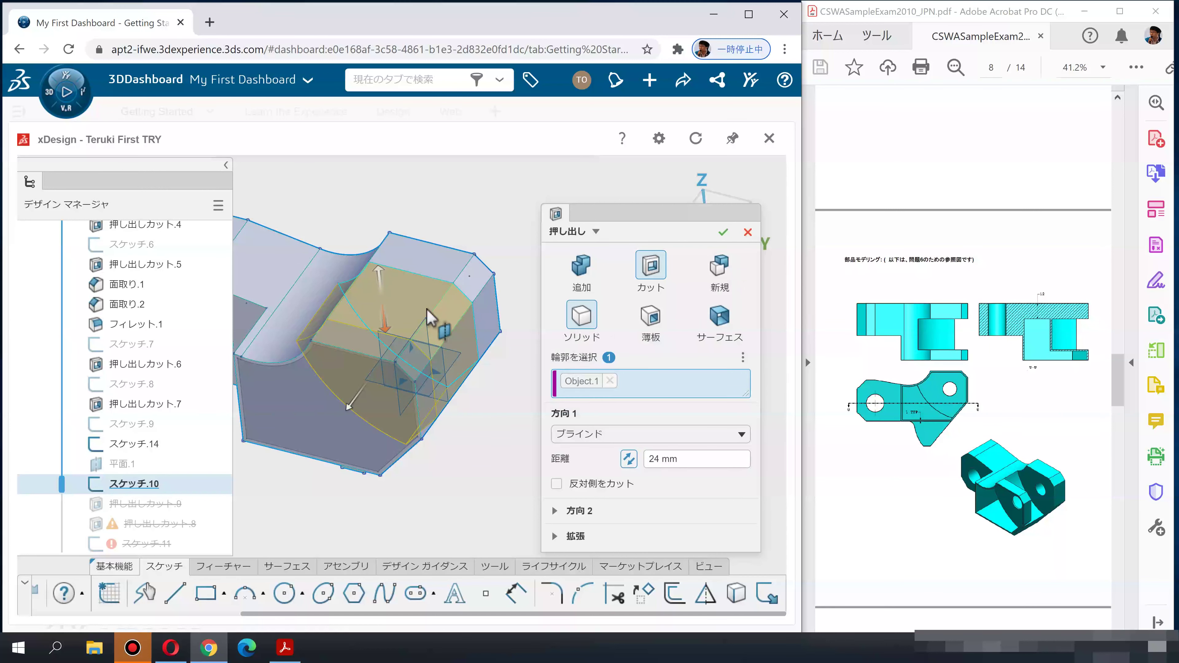
mouse_move(395, 409)
middle_down()
mouse_move(421, 367)
mouse_move(395, 289)
middle_up()
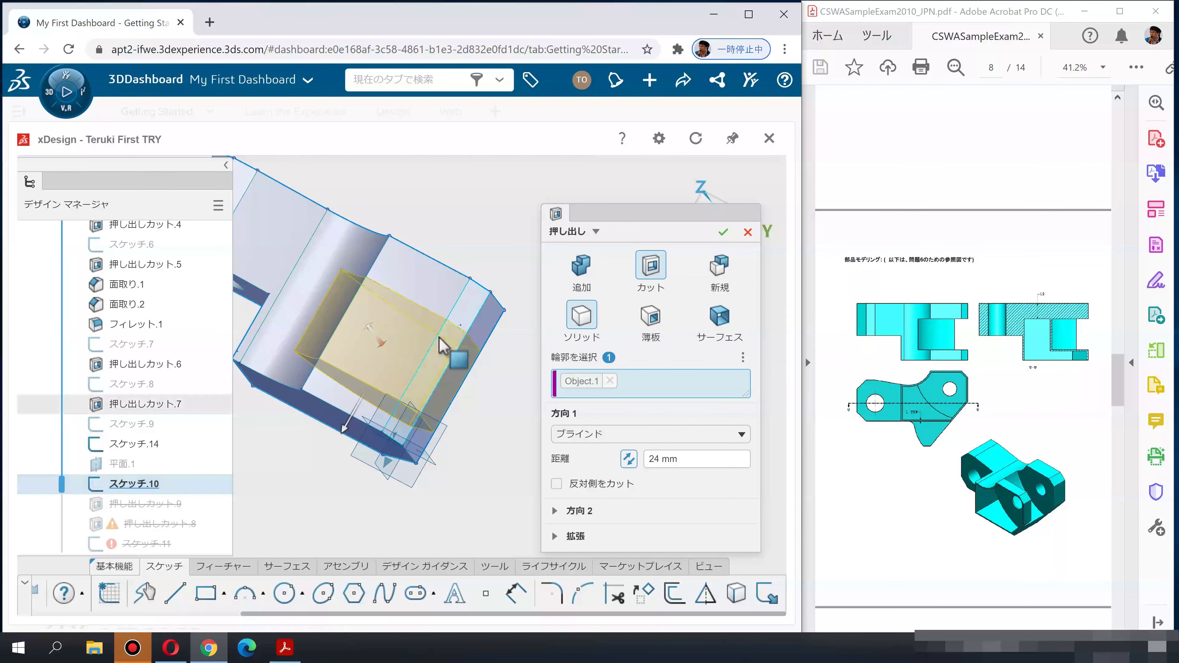
Set start condition to オフセットから, revert to スケッチを対象, and confirm the 24 mm blind cut
click(556, 545)
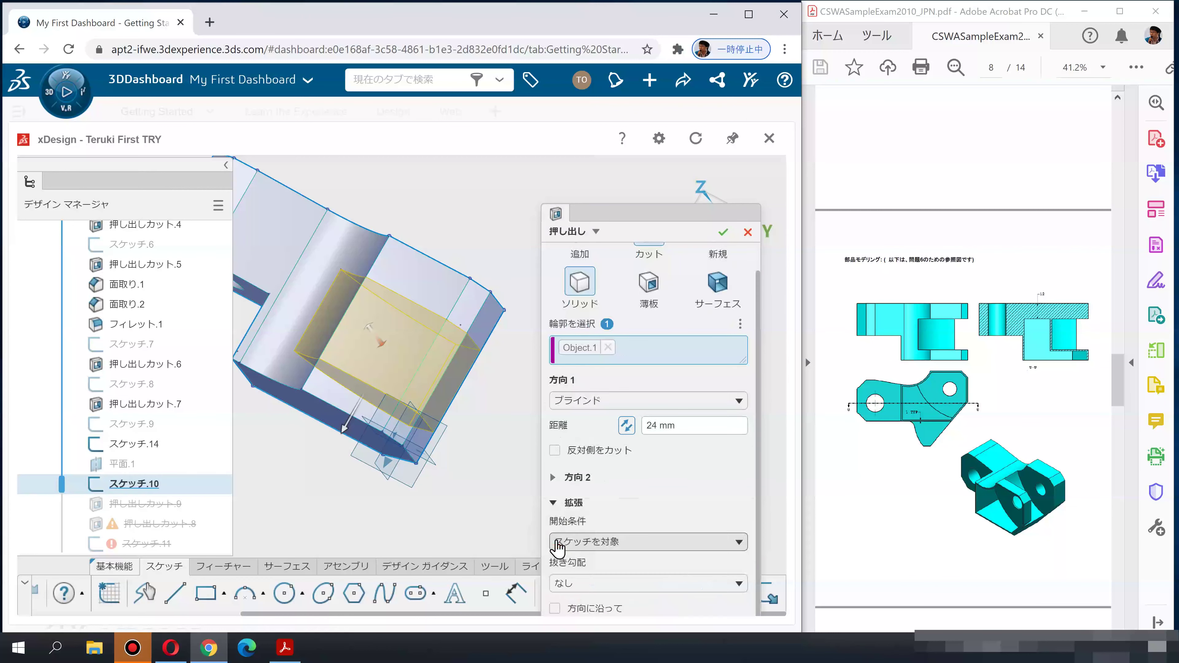
scroll(561, 549, down, 2)
click(604, 502)
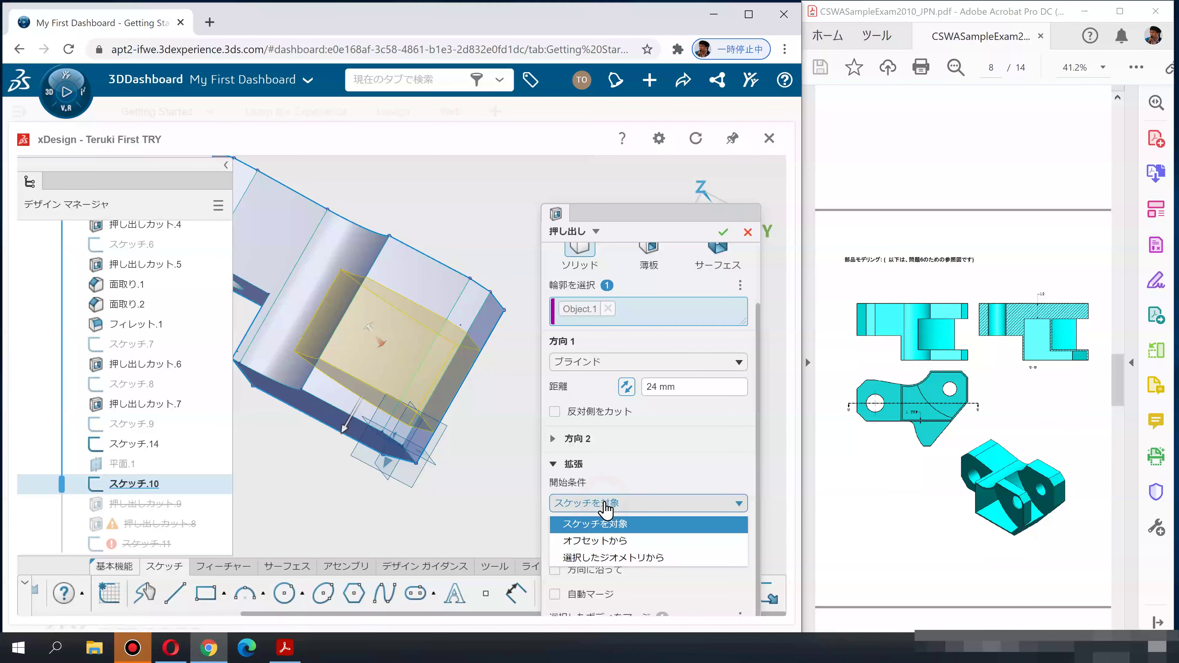
click(604, 545)
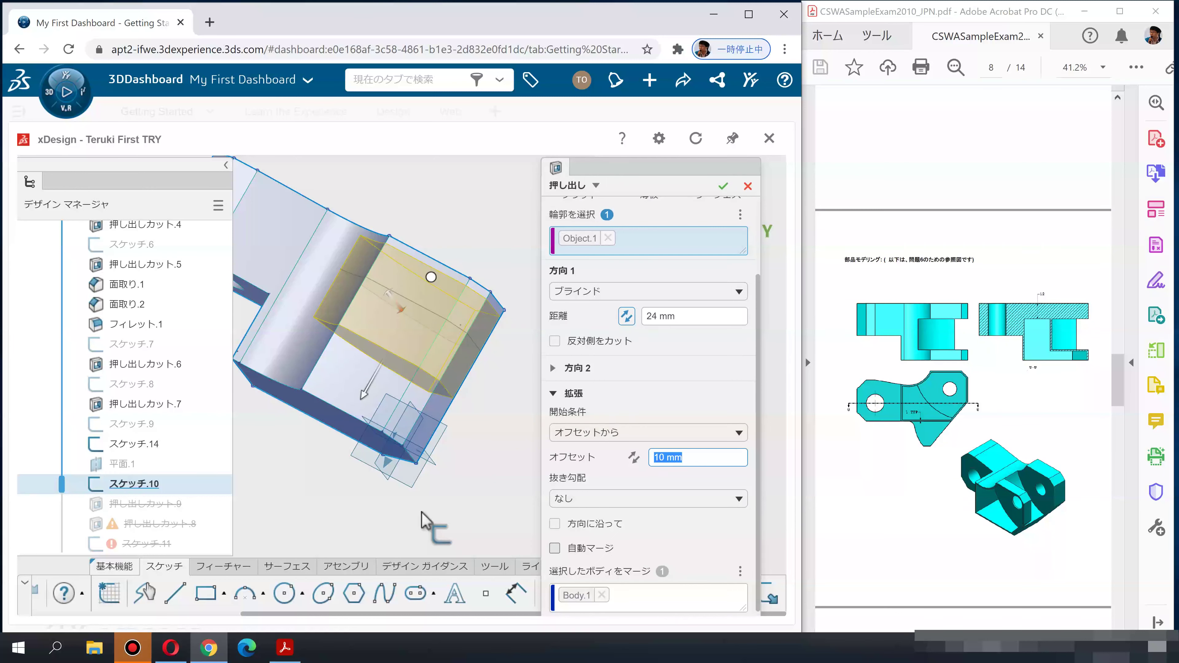
middle_drag(351, 547, 478, 307)
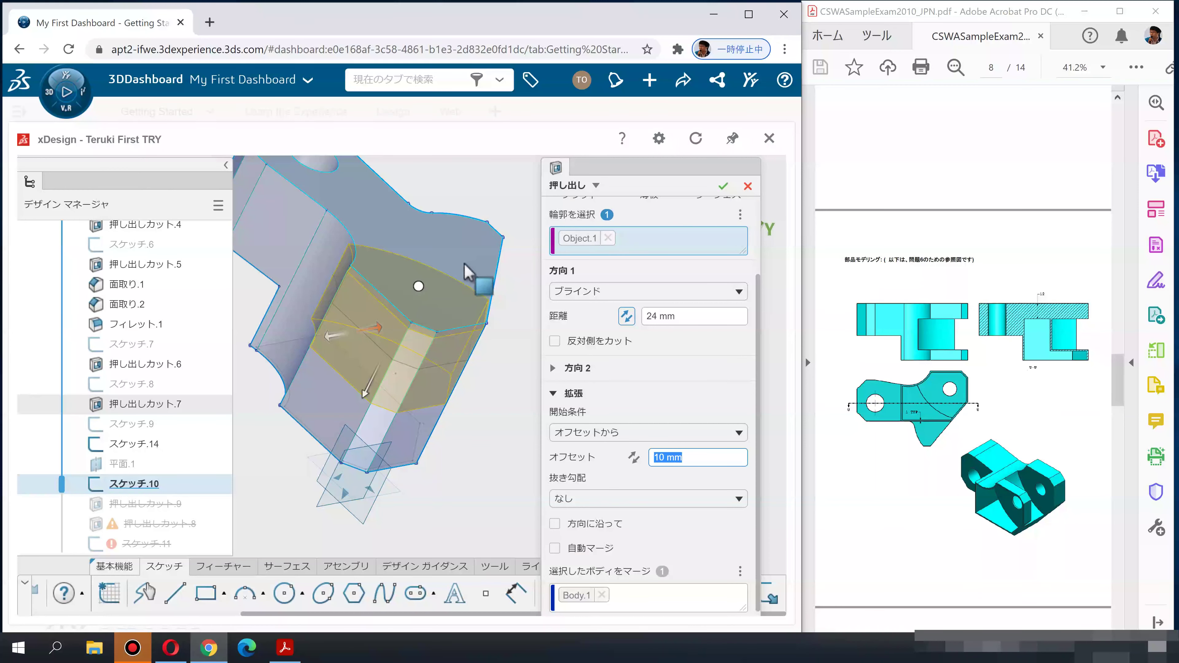
click(604, 435)
click(599, 458)
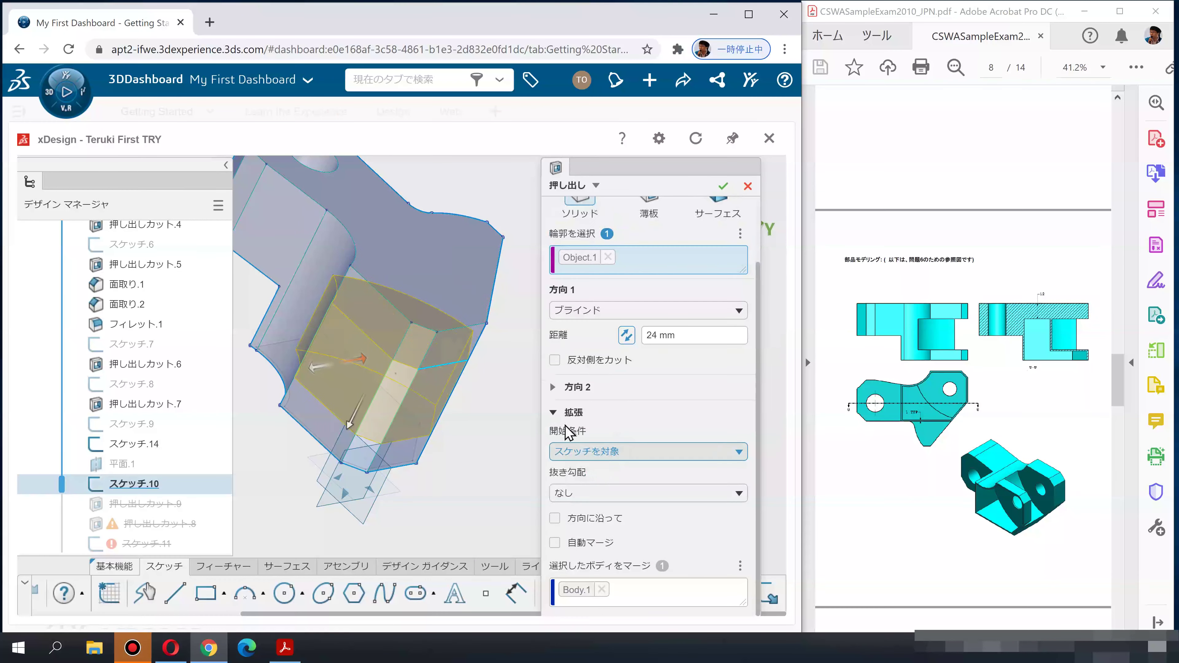
click(724, 186)
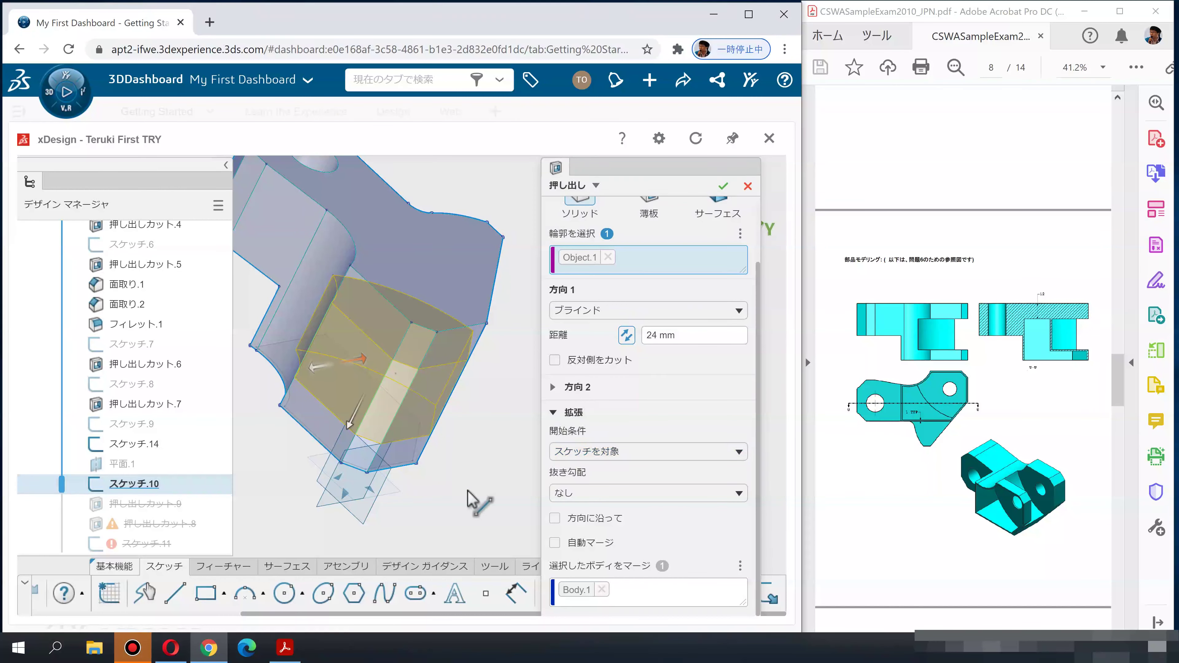
middle_drag(490, 488, 550, 385)
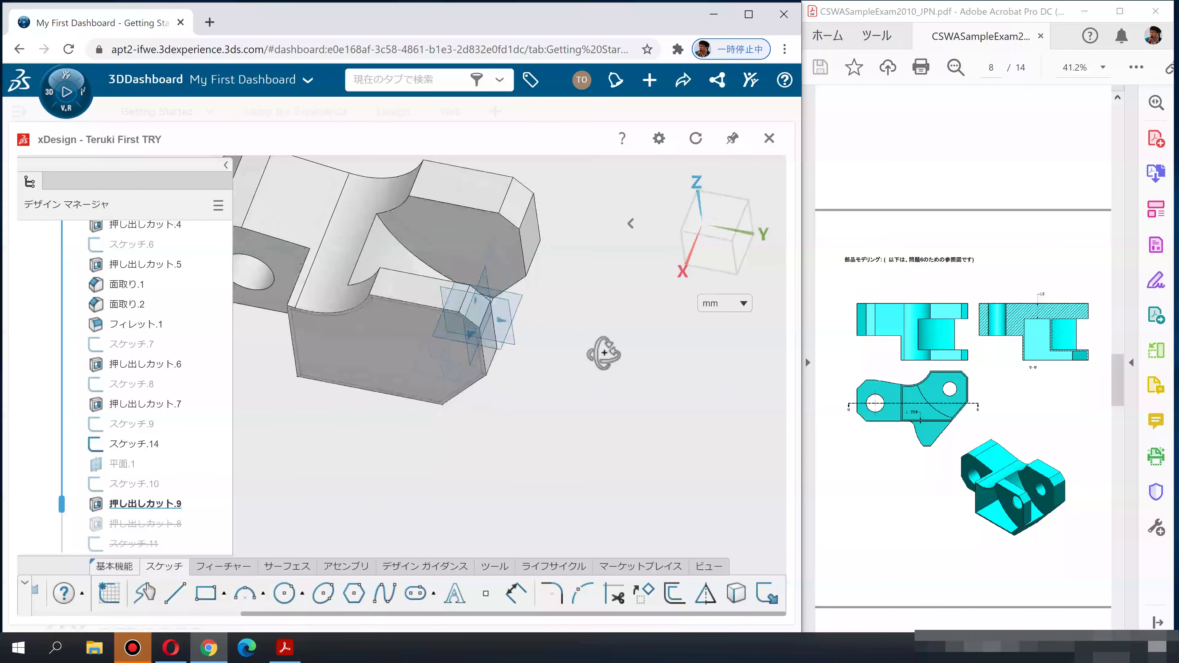
click(225, 566)
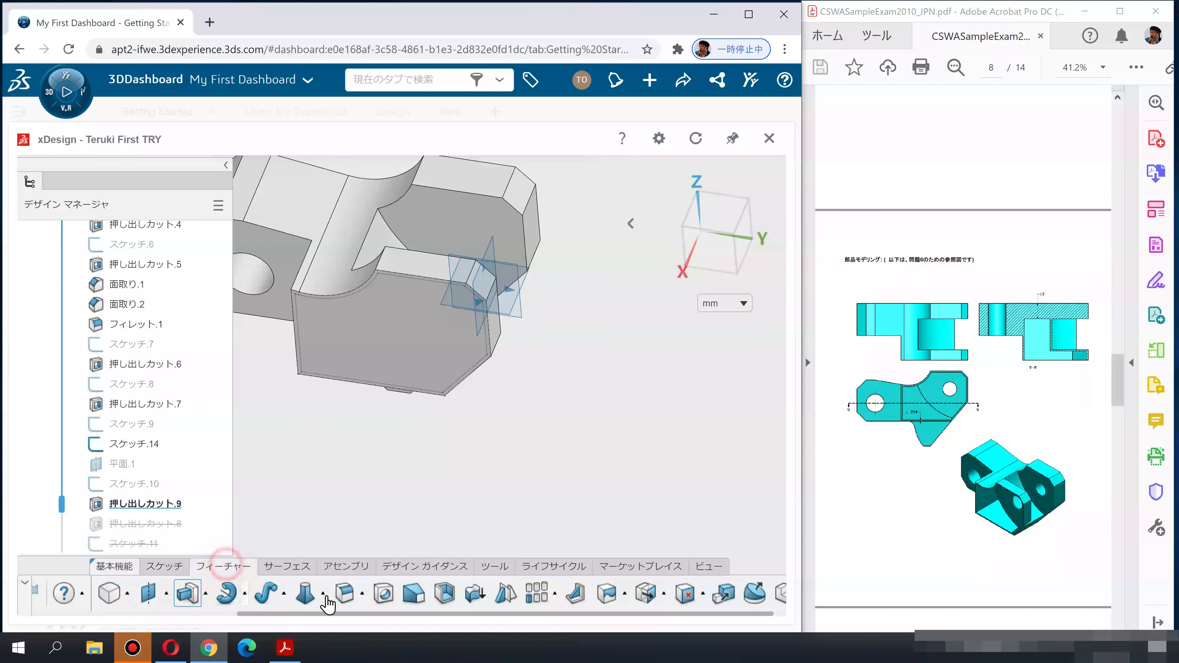
Extrude Sketch.14 up to the chosen face (次のジオメトリまで) with a 1 mm offset
click(394, 349)
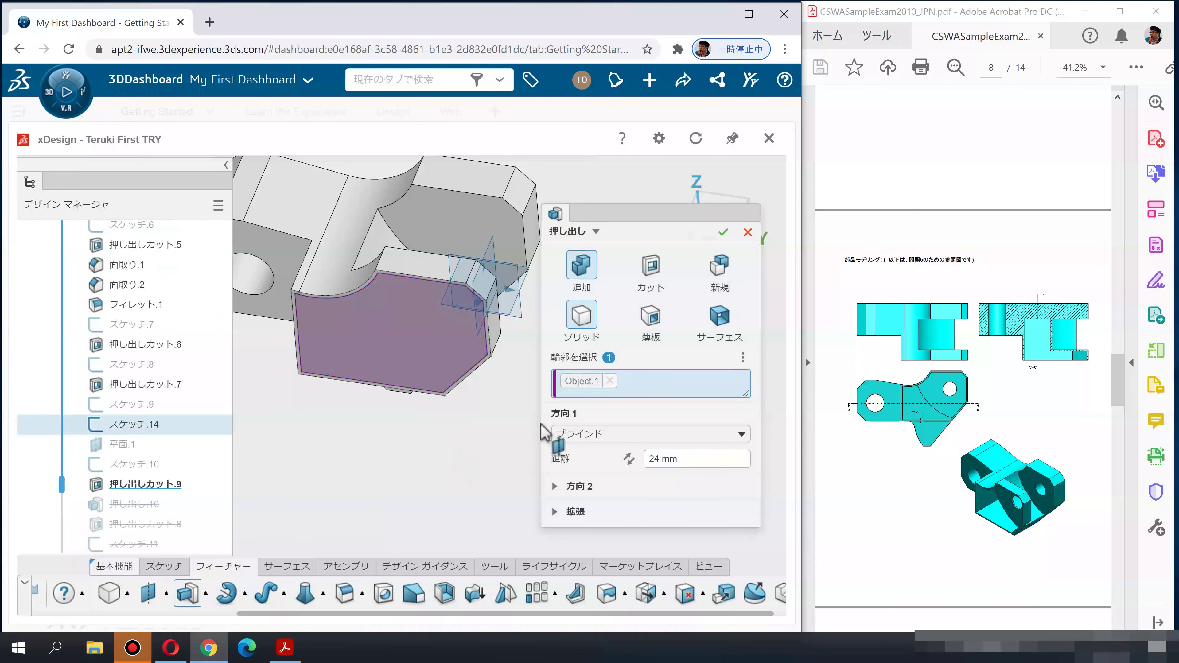
click(622, 436)
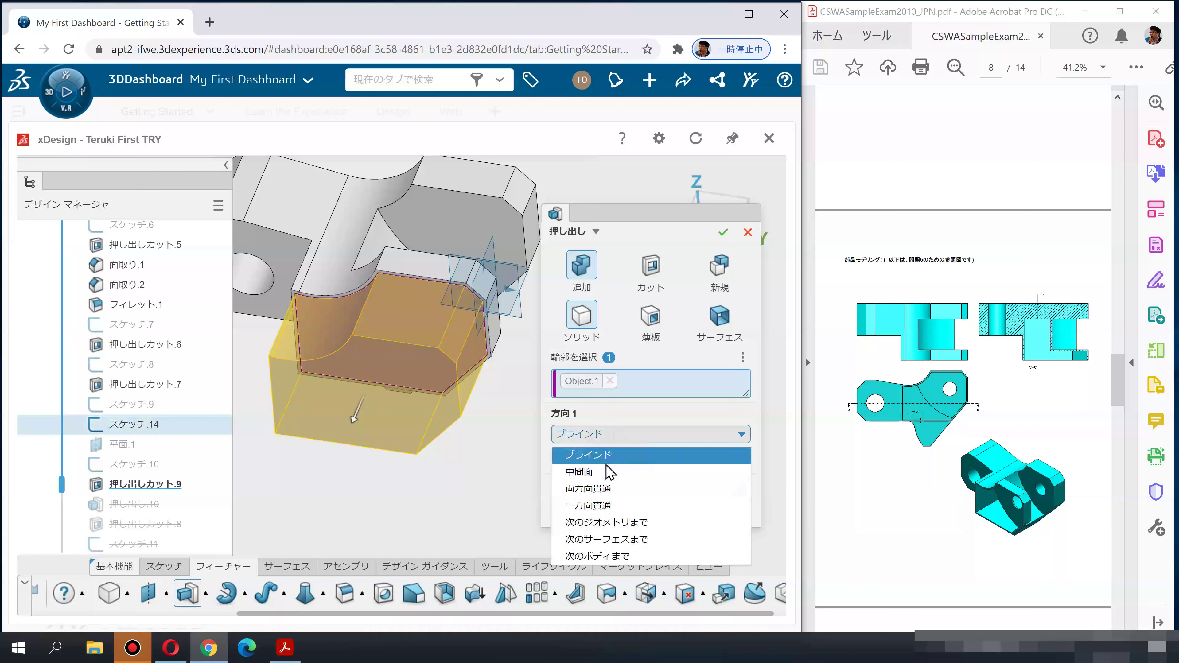
click(596, 529)
middle_drag(429, 580, 320, 621)
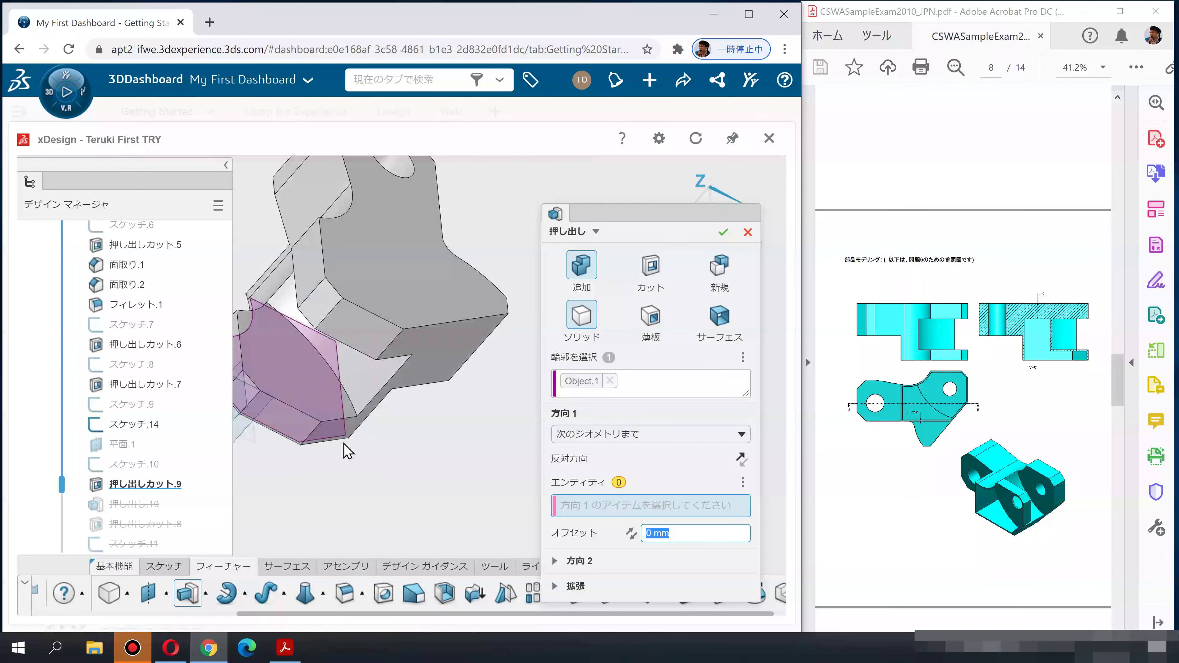
mouse_move(259, 358)
middle_down()
mouse_move(302, 351)
mouse_move(377, 461)
middle_up()
click(371, 450)
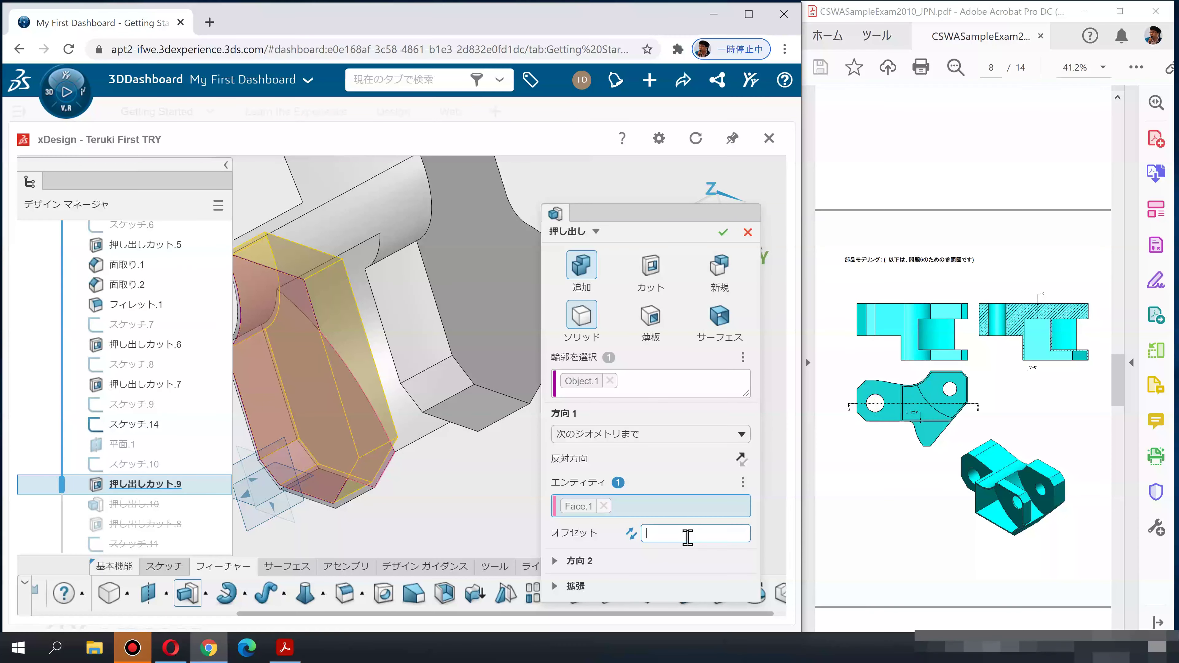
text(1)
key(Return)
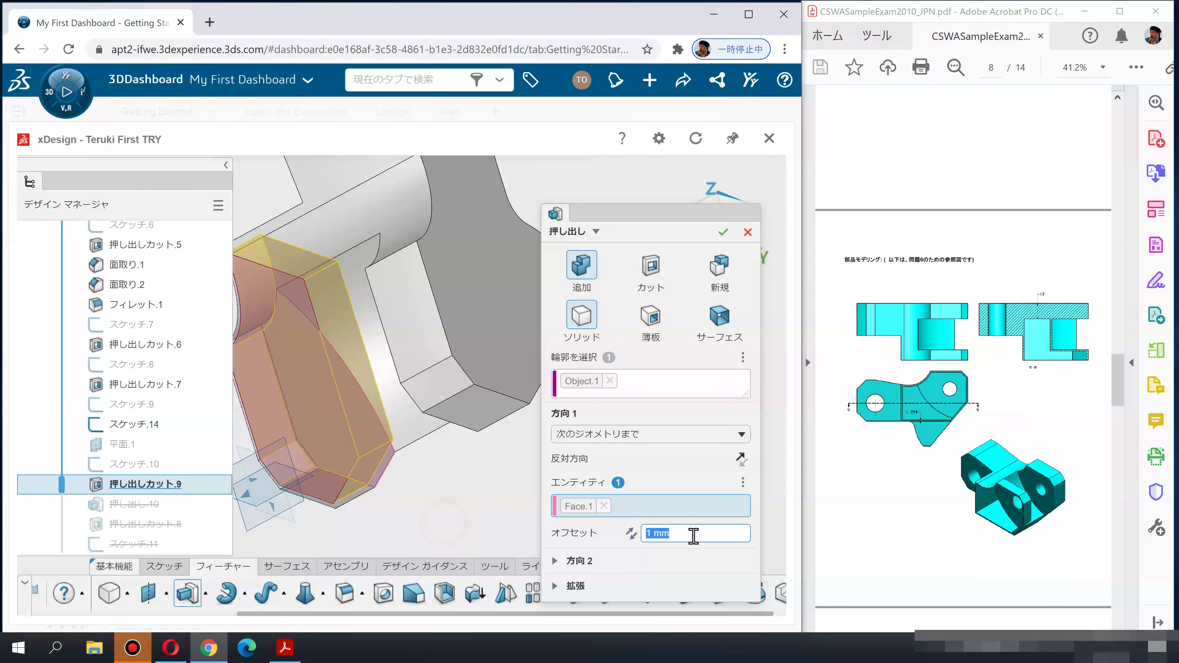
middle_drag(442, 459, 512, 463)
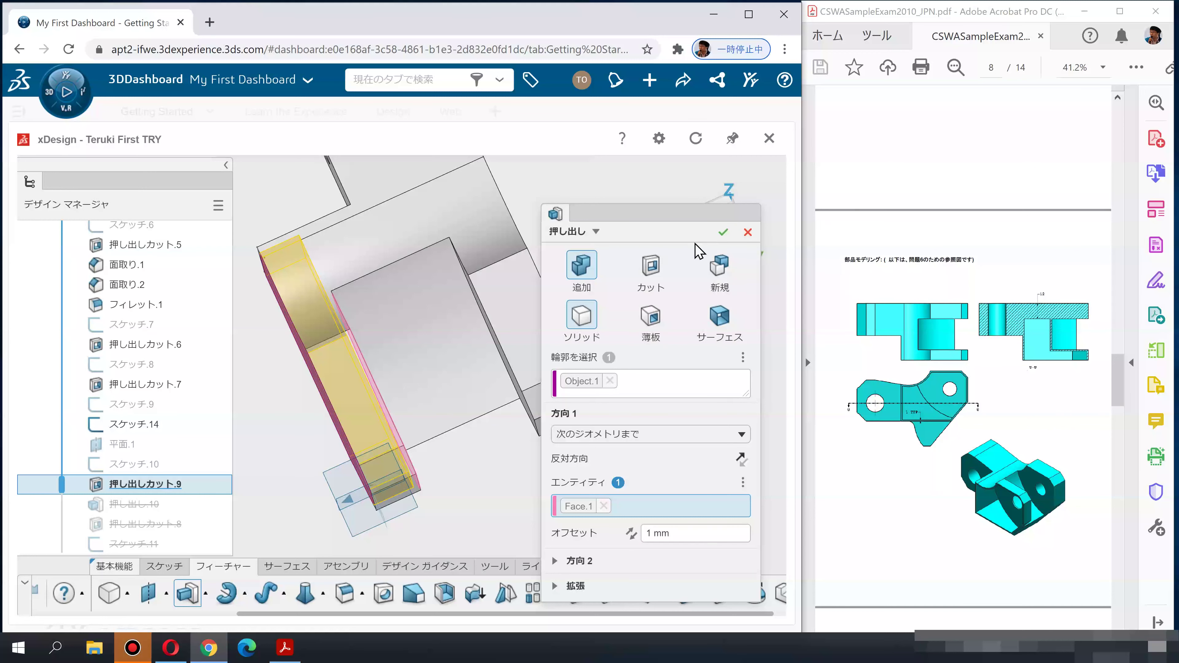
key(Return)
Edit 押し出し.10 and switch it to a cut so it removes material
click(139, 504)
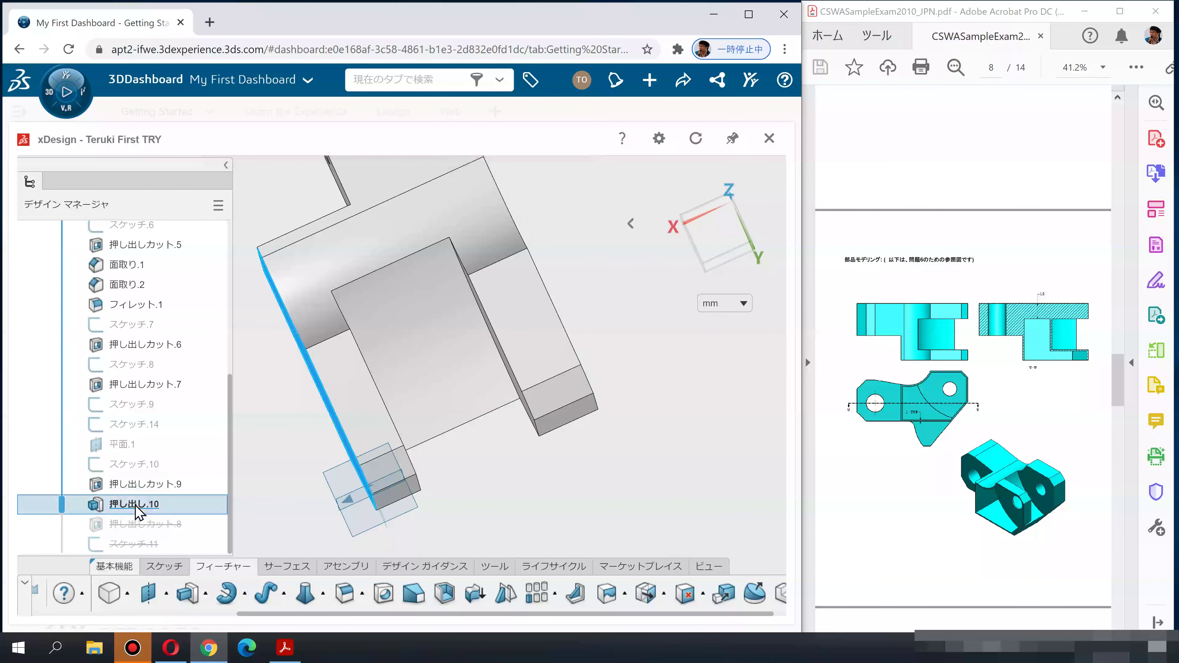
click(174, 382)
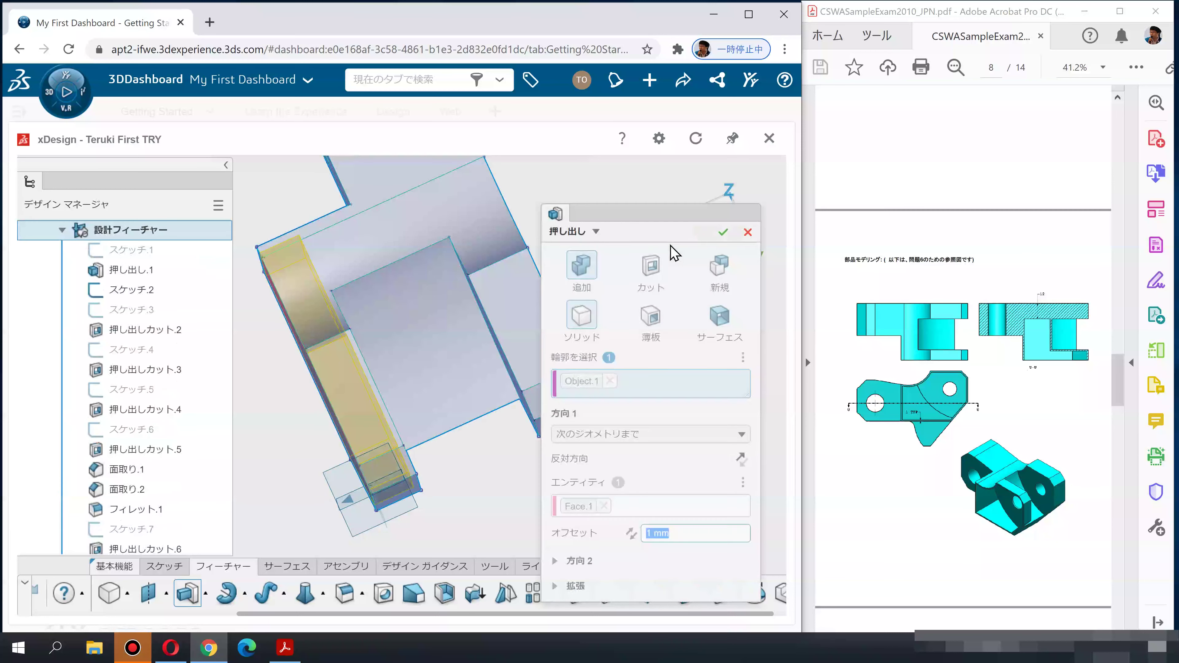
click(722, 234)
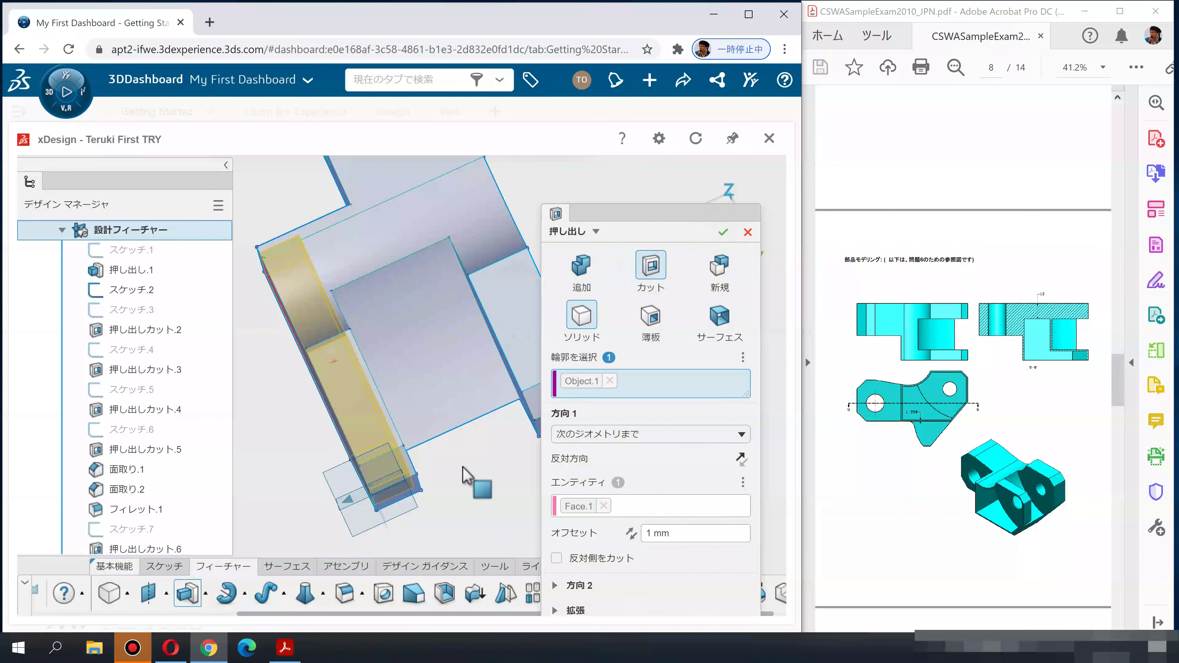
middle_drag(492, 414, 546, 423)
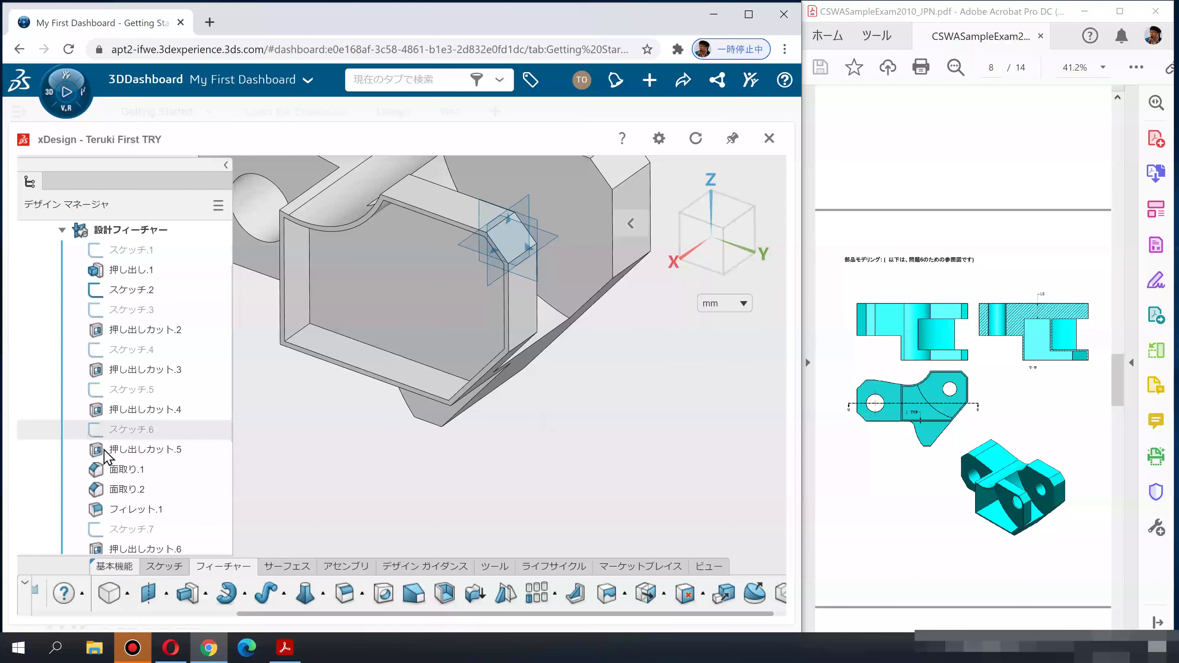
Roll the history forward past Sketch.11 and inspect the hollowed boss and 押し出しカット.8 holes
scroll(108, 465, down, 4)
scroll(432, 520, down, 3)
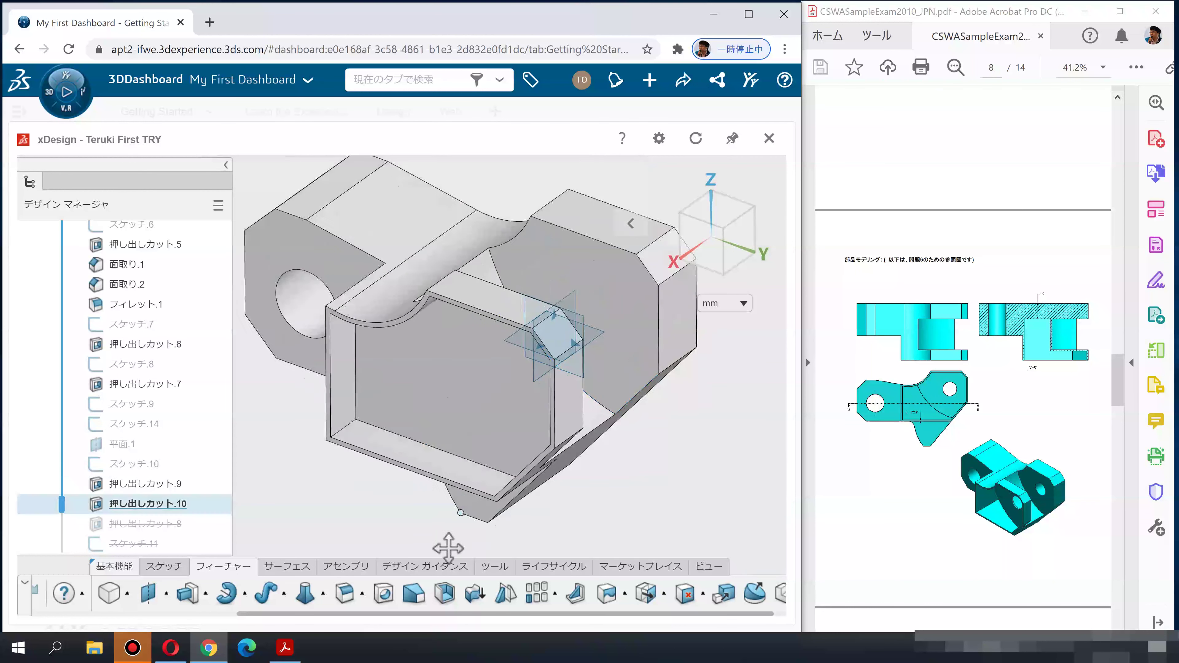
scroll(435, 541, down, 2)
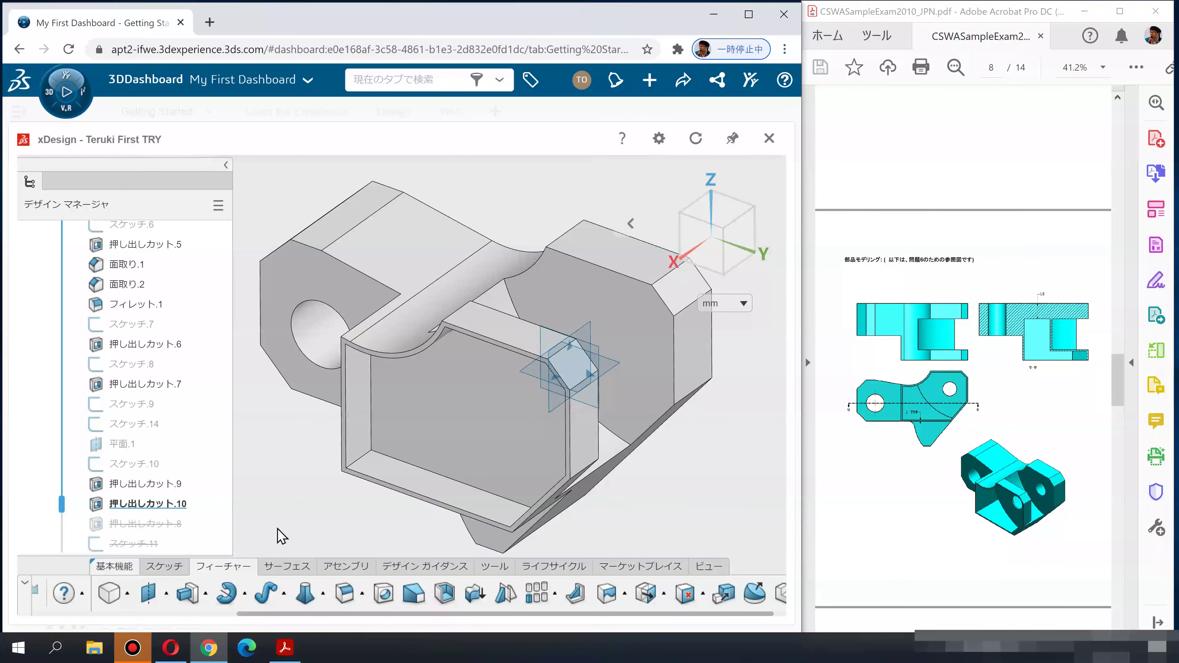
drag(62, 504, 62, 562)
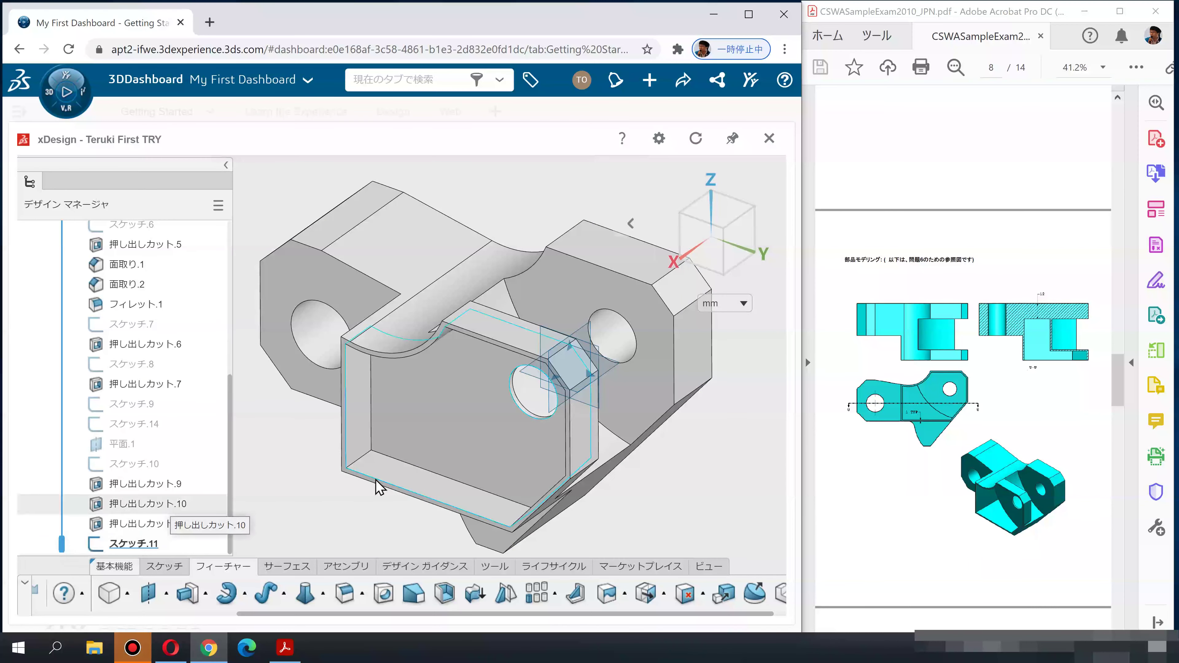
middle_drag(327, 494, 408, 348)
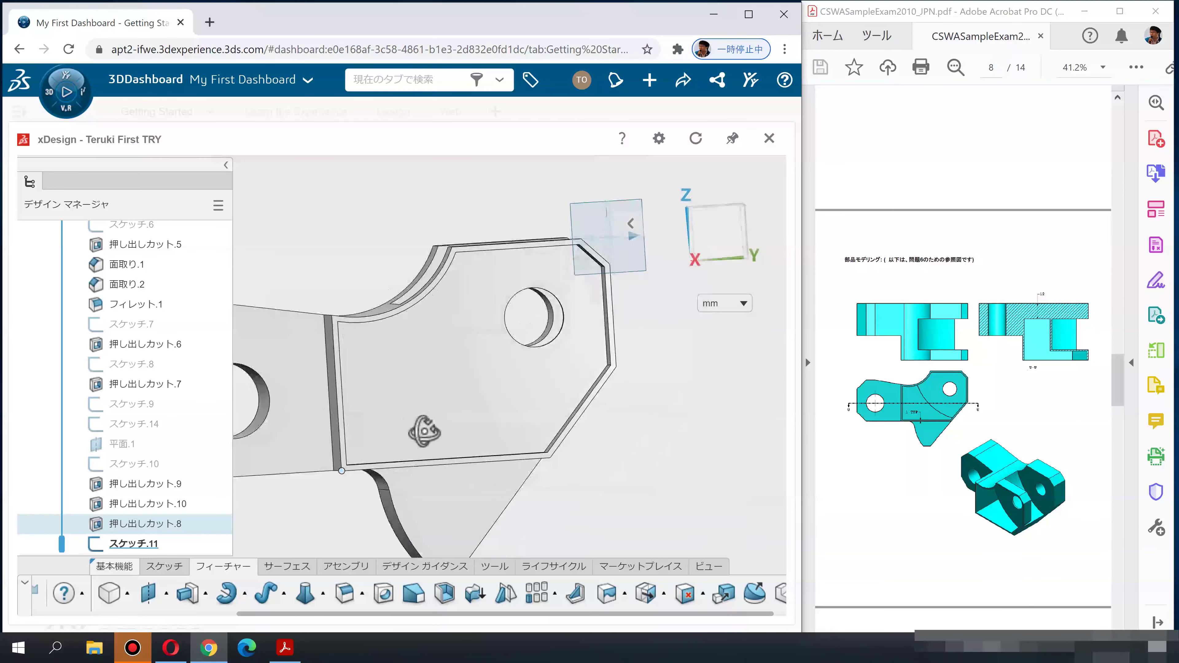
click(482, 423)
middle_drag(481, 416, 408, 420)
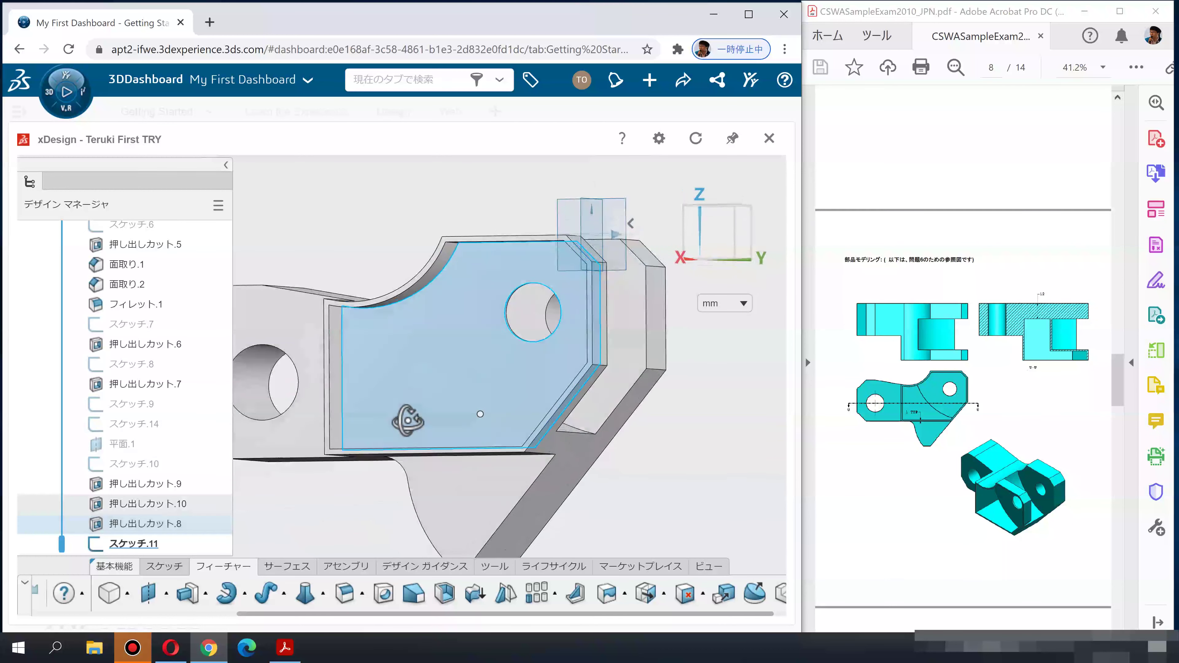
mouse_move(647, 470)
middle_down()
mouse_move(679, 507)
mouse_move(664, 496)
middle_up()
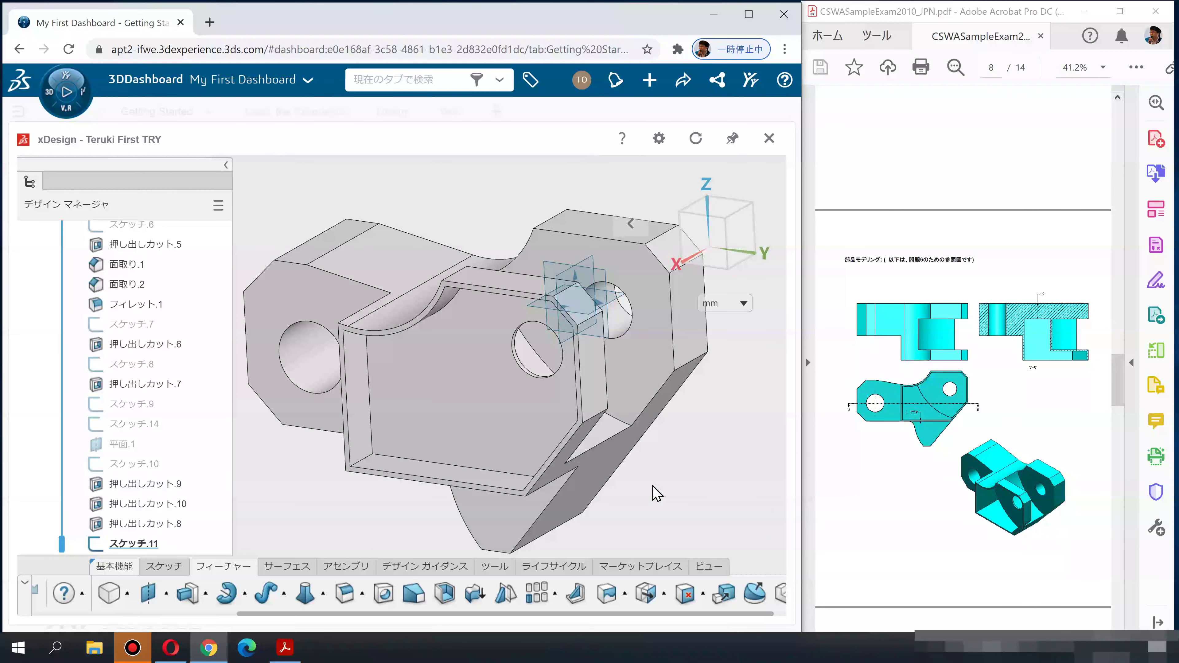